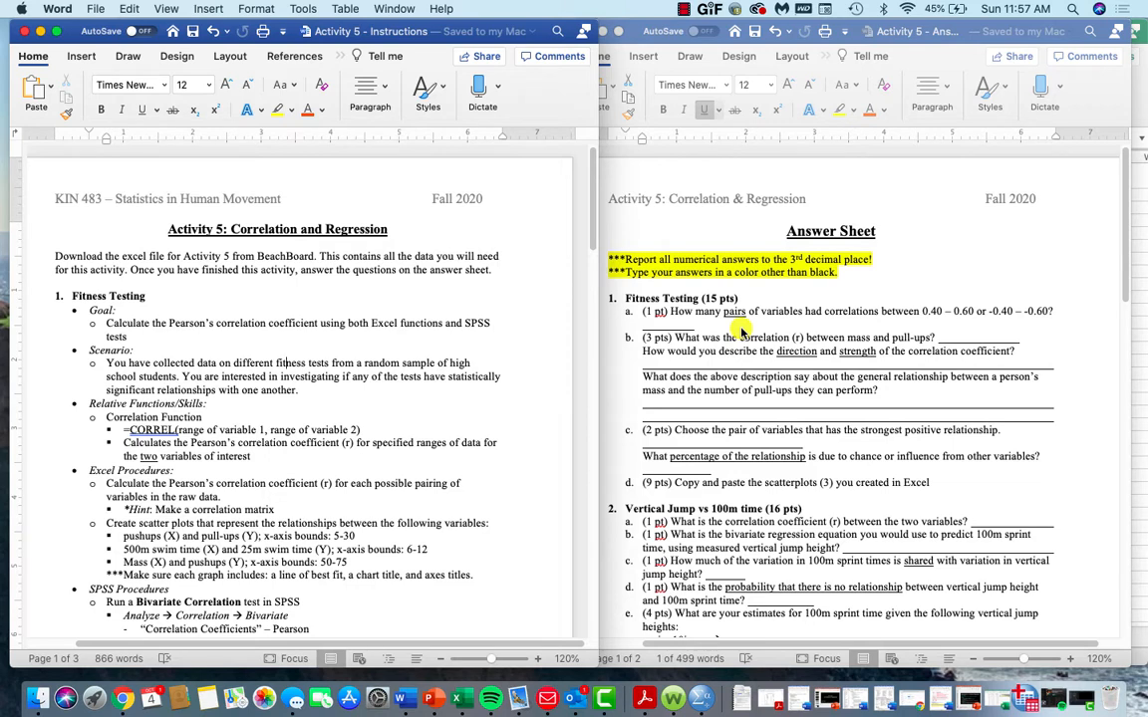
Review the Answer Sheet and the Fitness Testing instructions, covering the goal, scenario, CORREL function and Excel procedures.
click(740, 330)
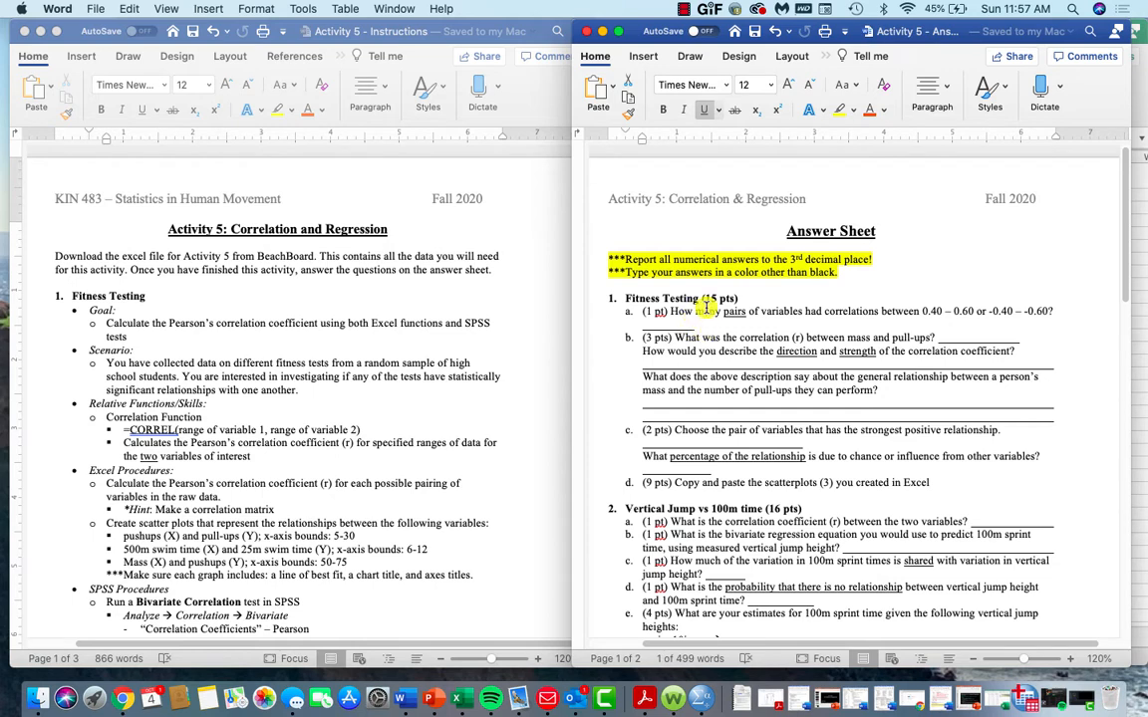
click(602, 32)
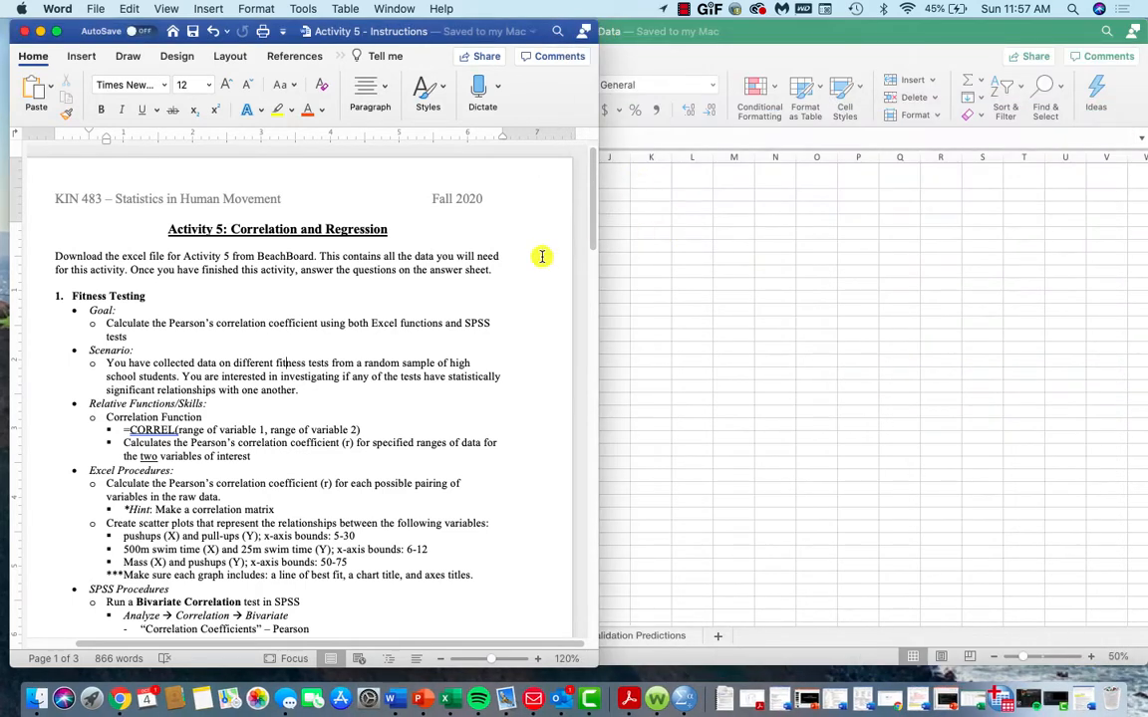
scroll(125, 304, down, 3)
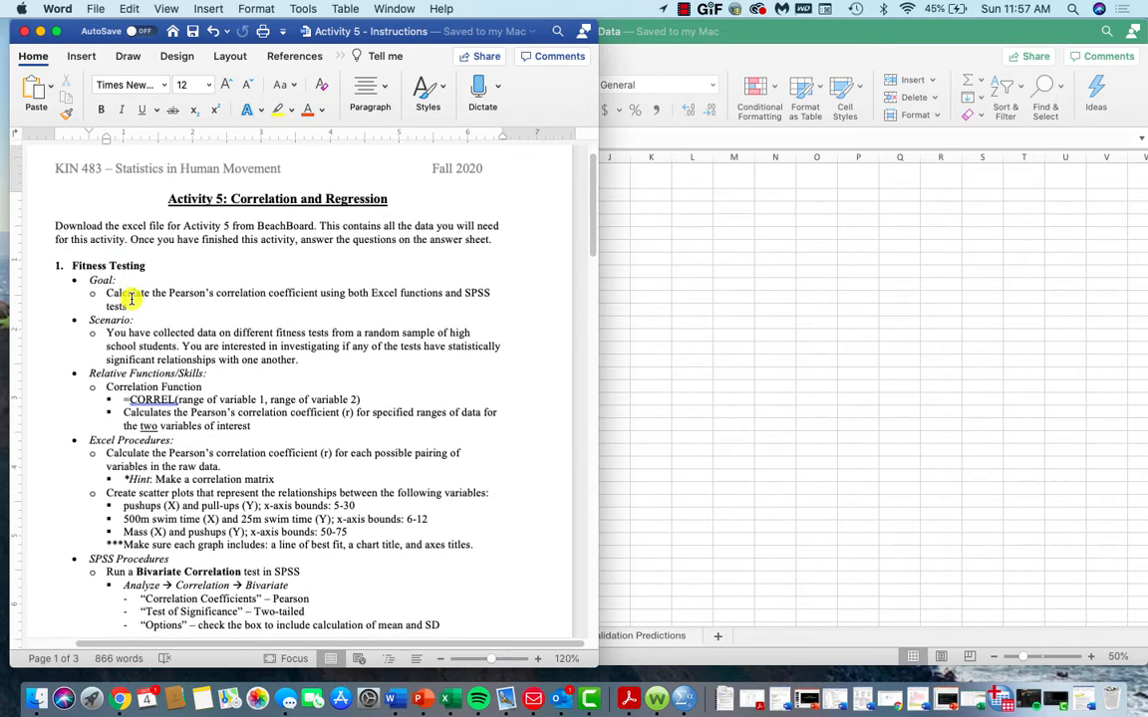
scroll(128, 292, down, 4)
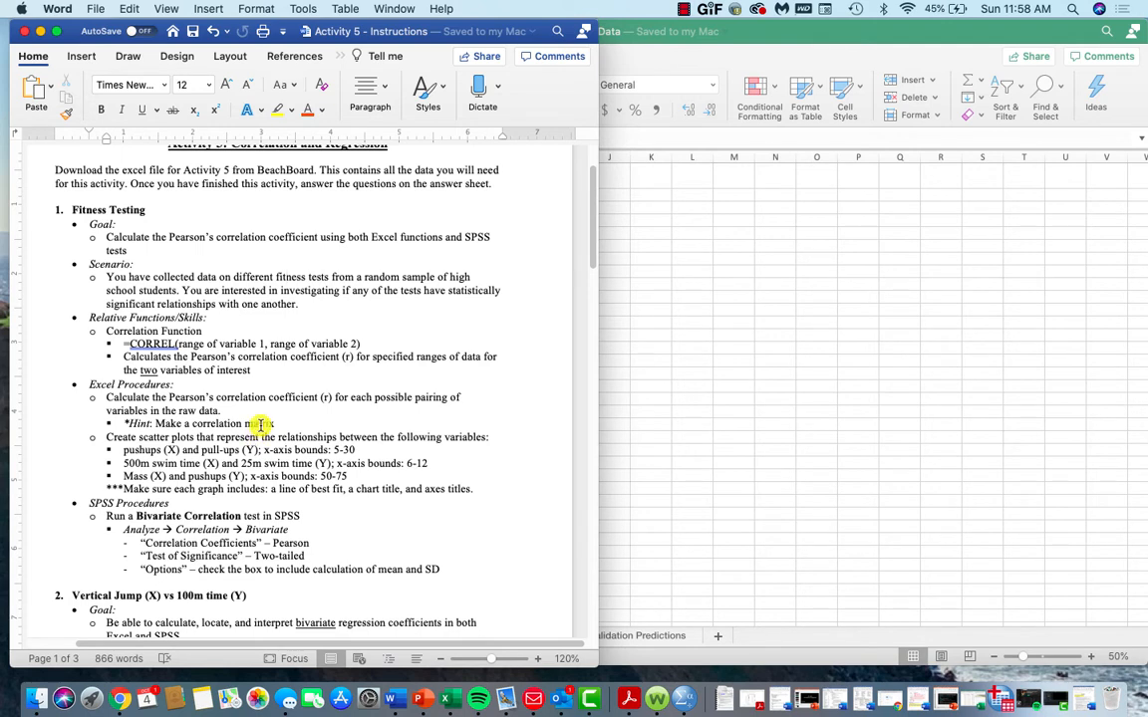
triple_click(103, 236)
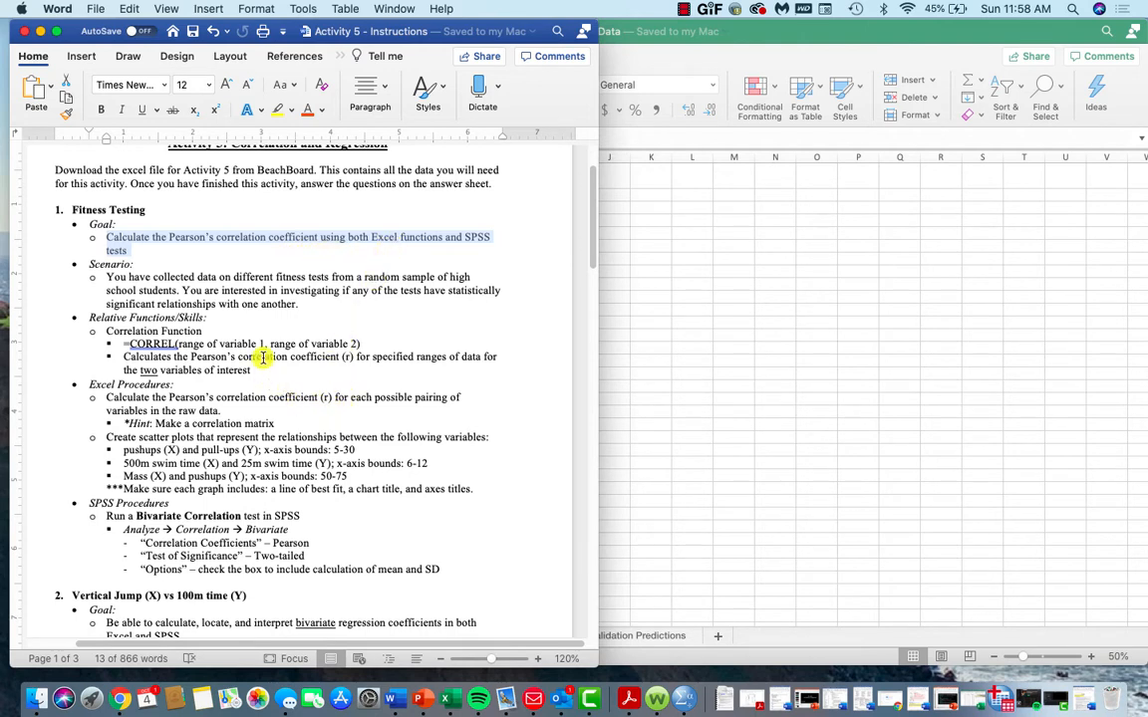
click(245, 325)
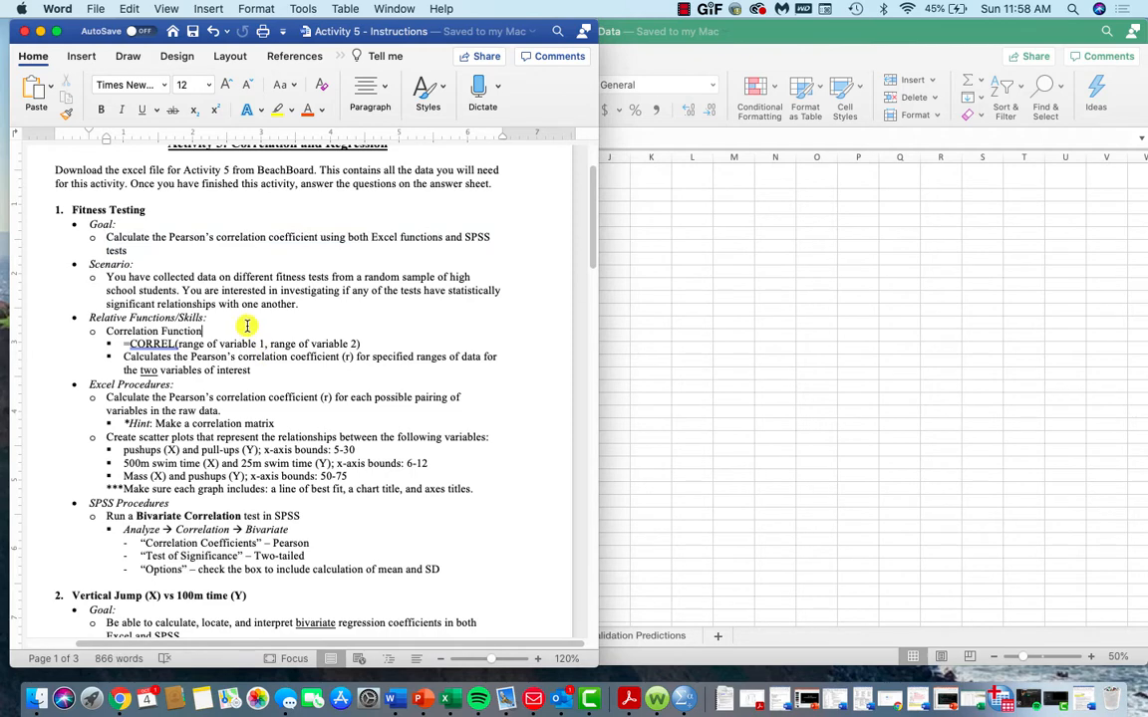
scroll(247, 325, down, 1)
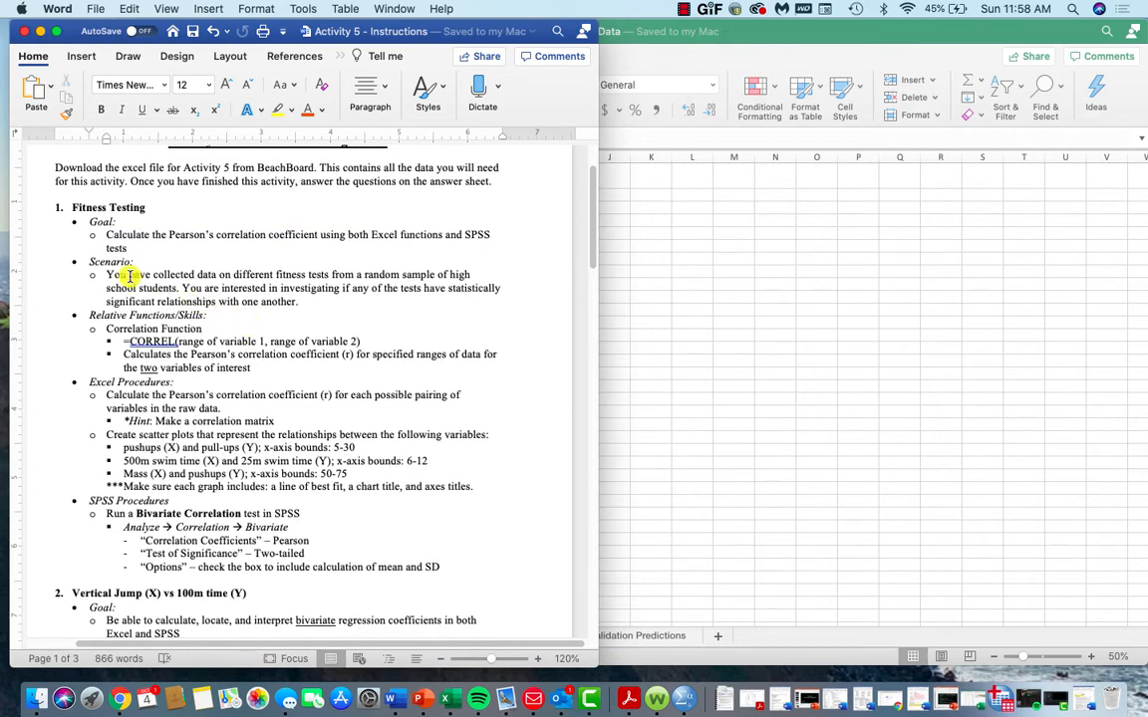
drag(110, 276, 300, 299)
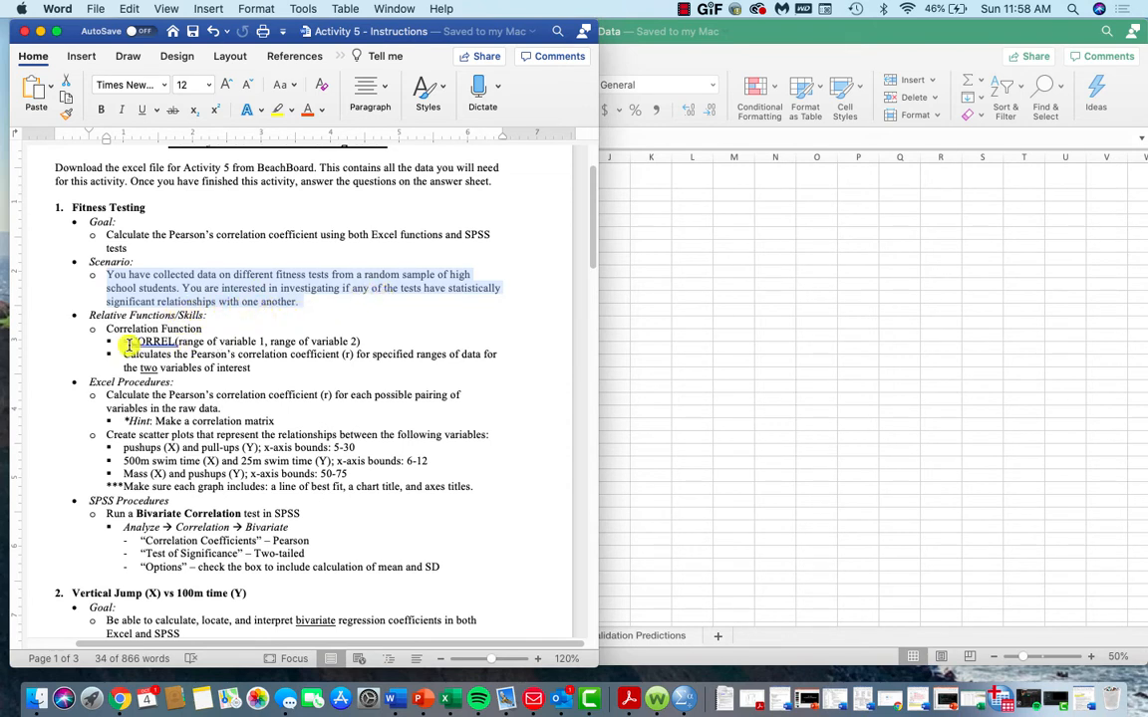
drag(122, 342, 361, 343)
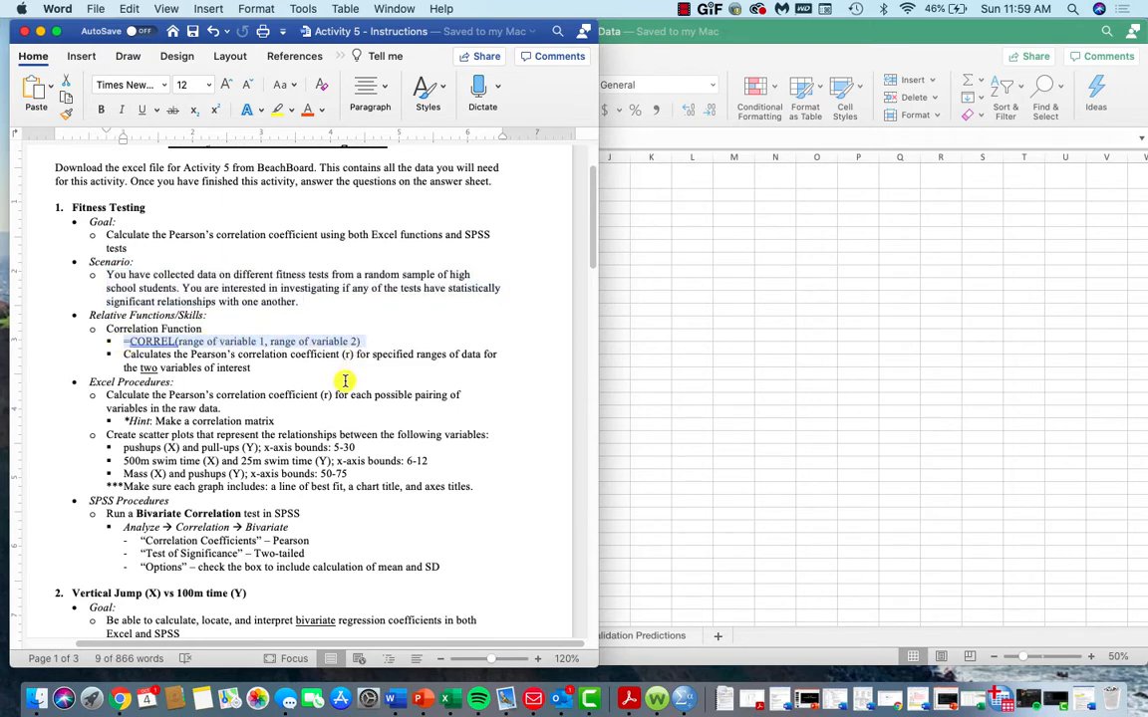
scroll(344, 380, down, 1)
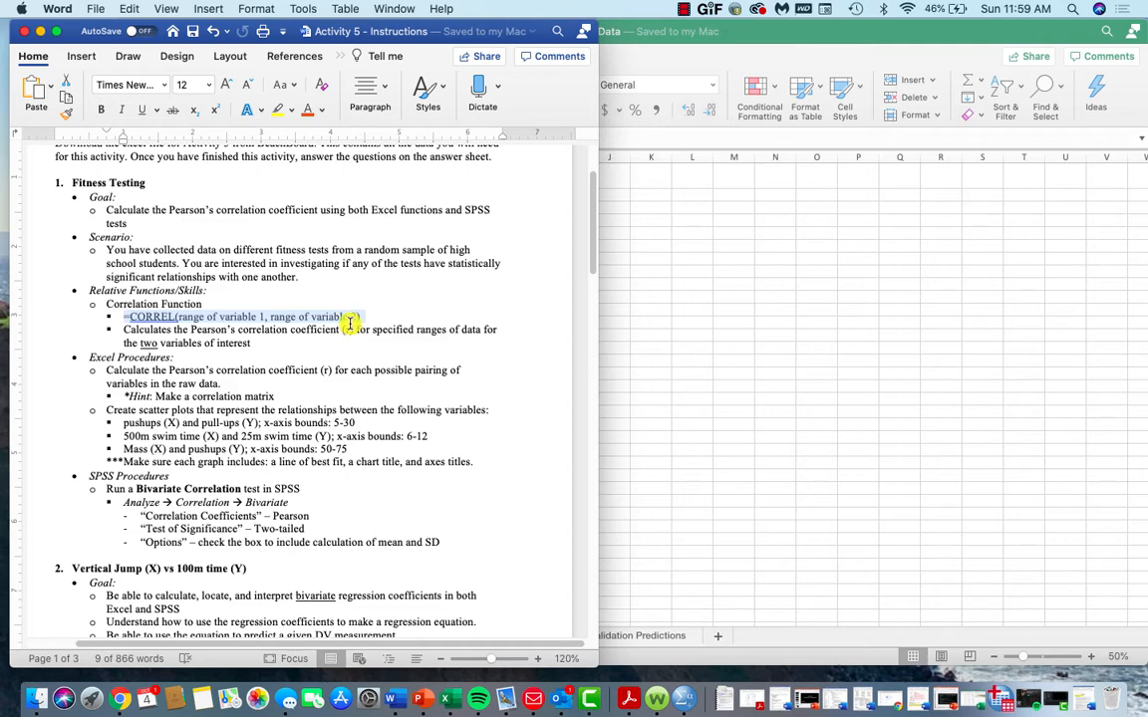
Switch to the Activity 5 Data workbook in Excel and copy the headings in B1:H1 to the row starting at L1.
click(616, 289)
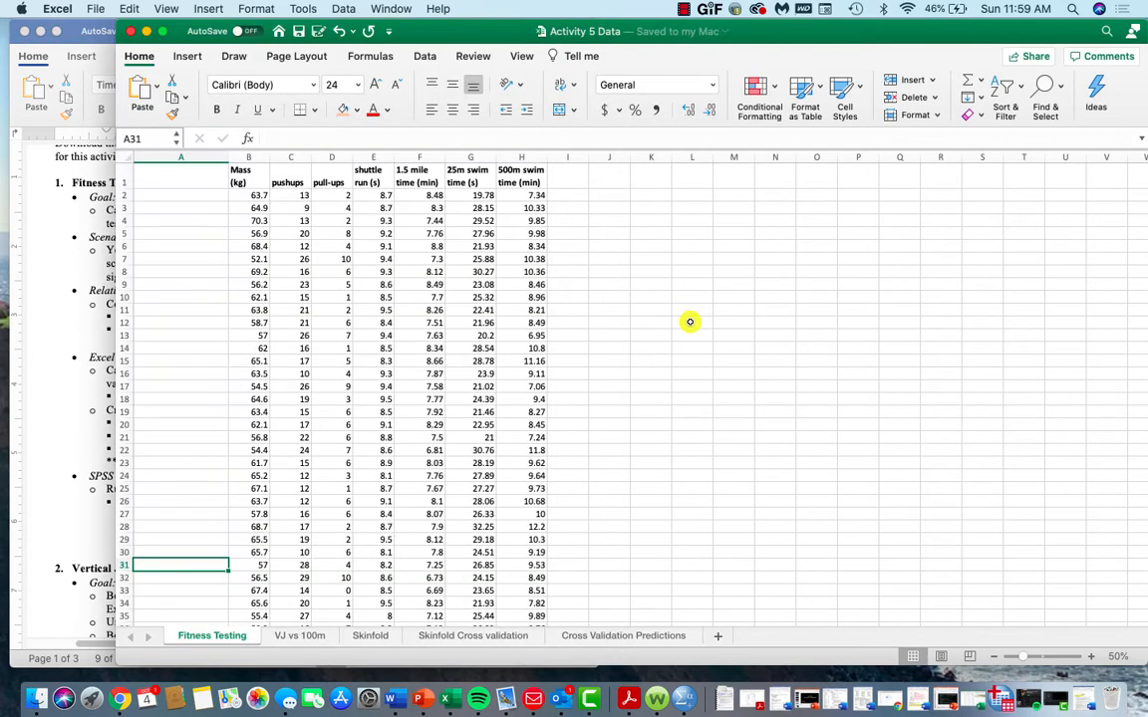
drag(247, 176, 513, 163)
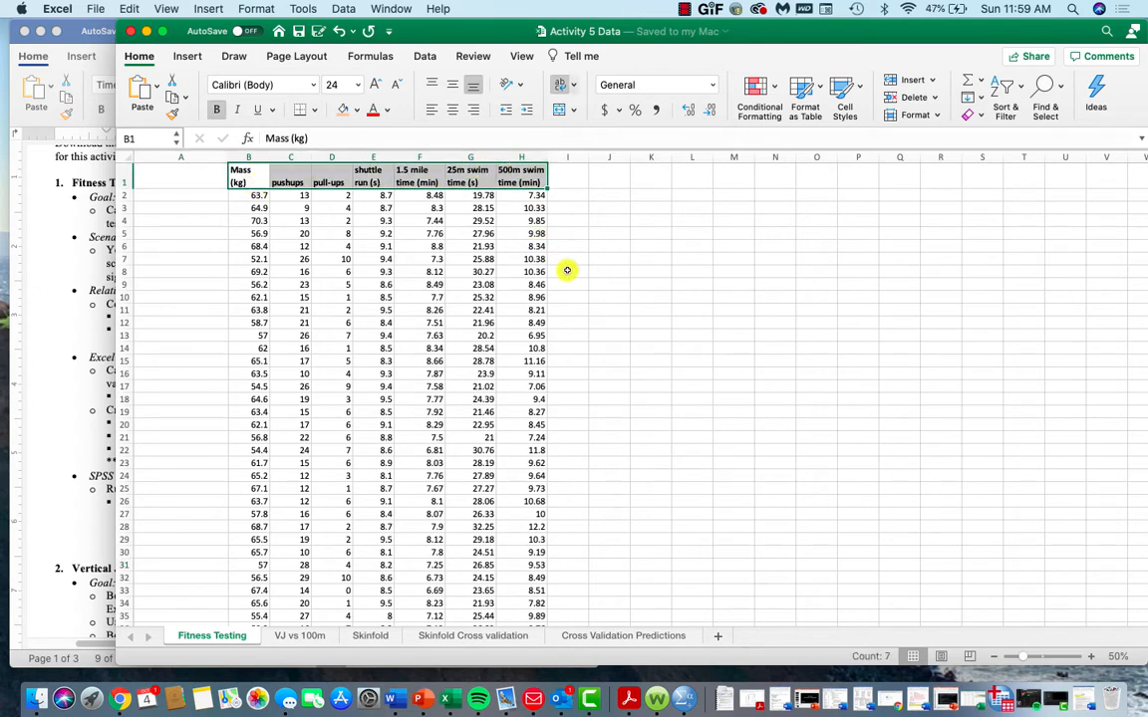
key(super+c)
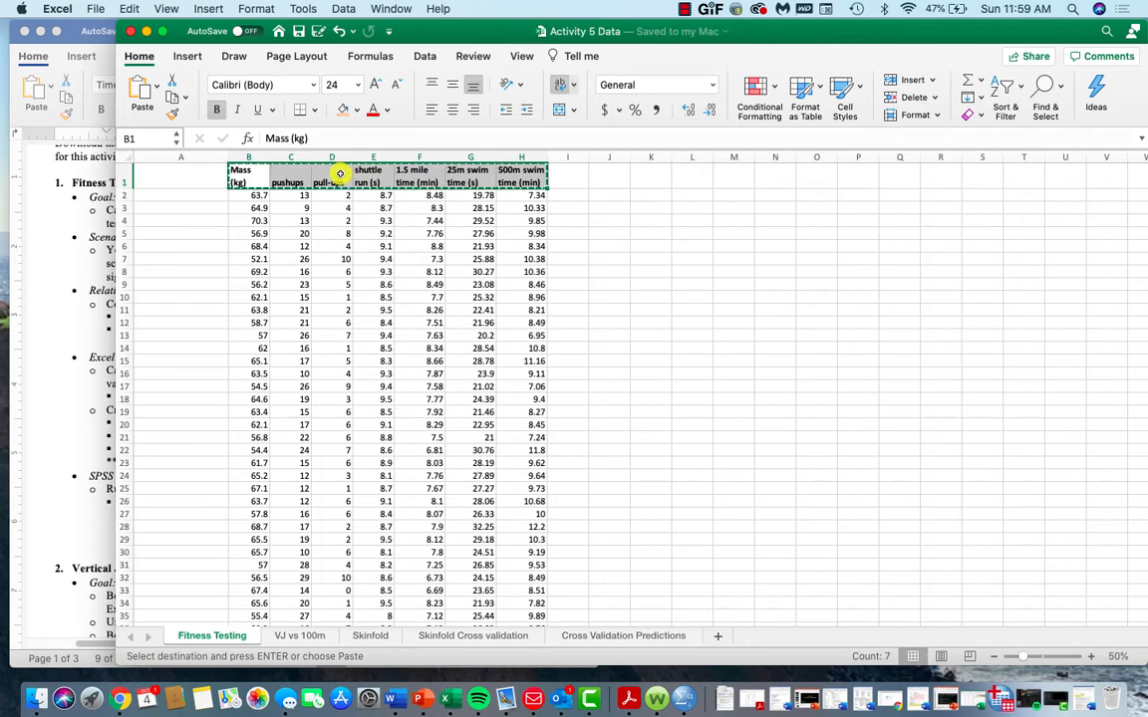
click(691, 175)
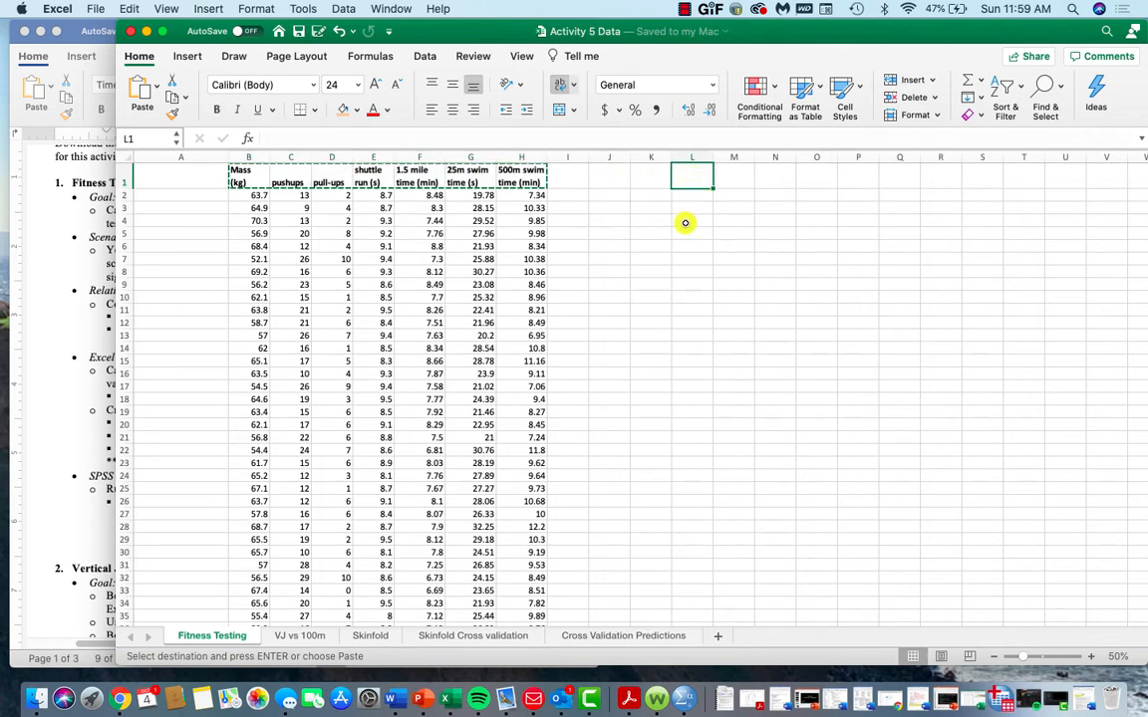
key(super+v)
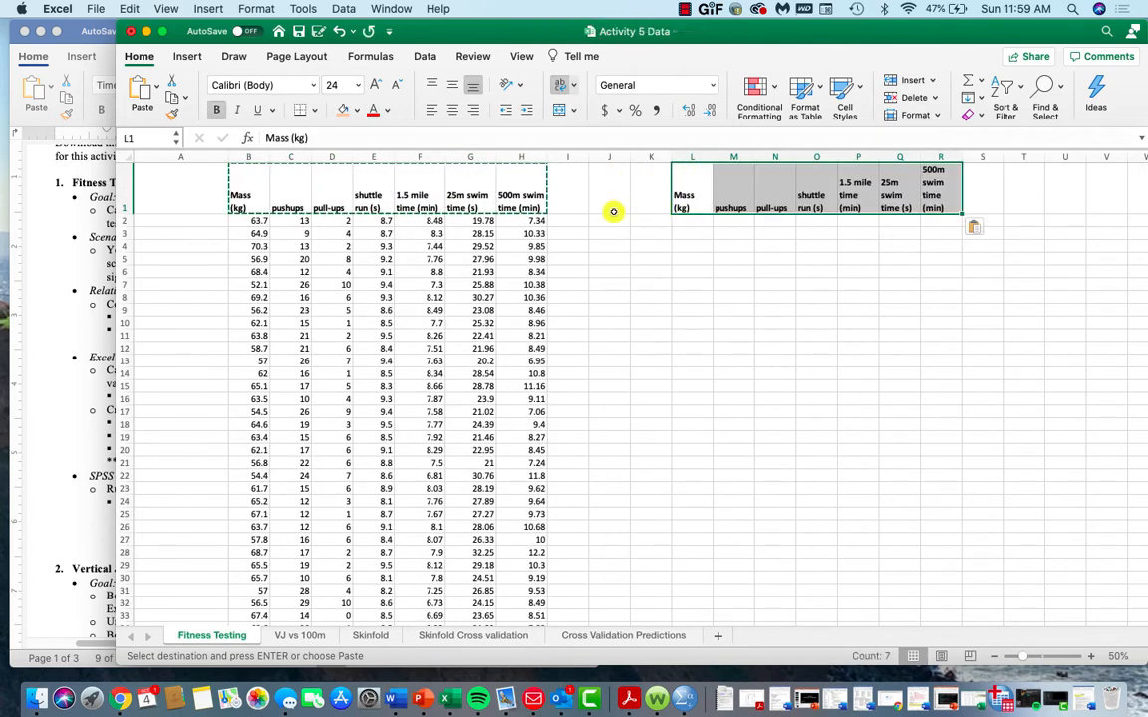
key(Return)
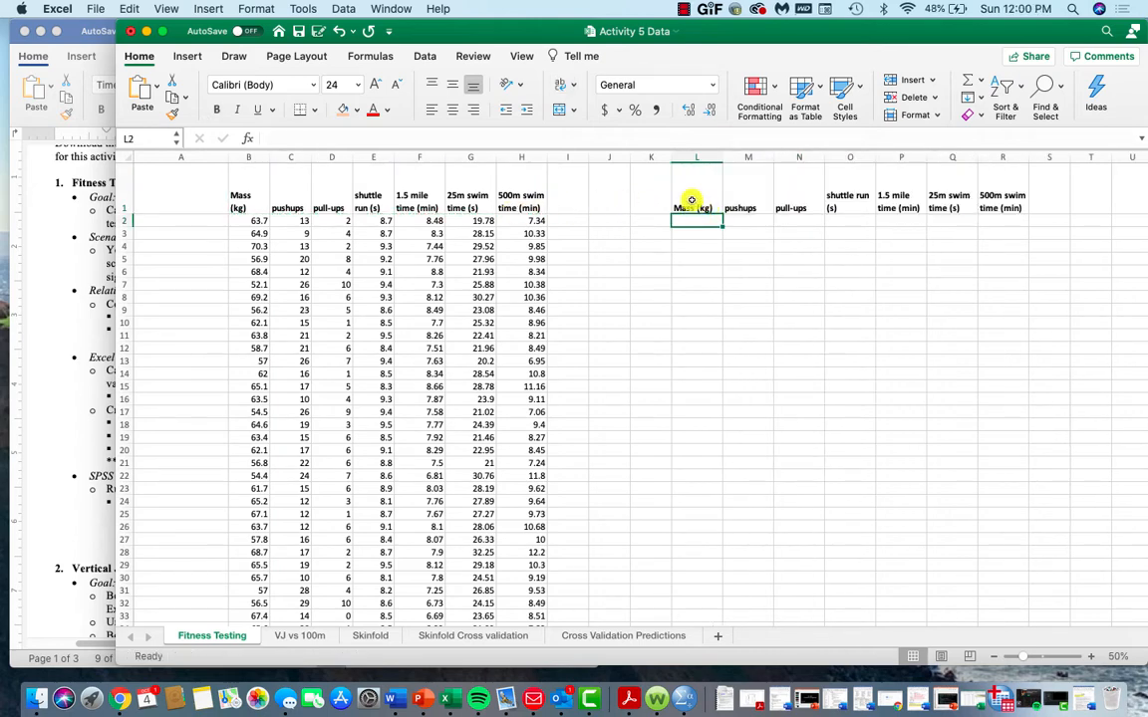
Copy the headings in L1:R1, paste them transposed down from K2, and widen column K to fit the labels.
drag(695, 206, 990, 194)
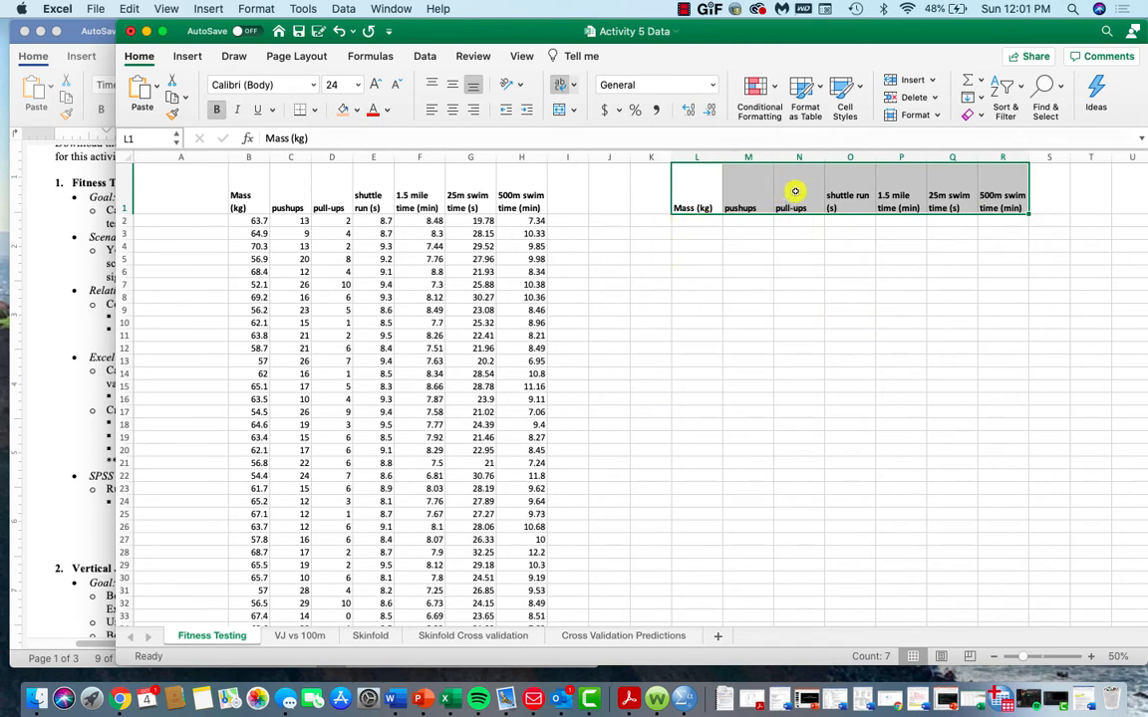
key(cmd+c)
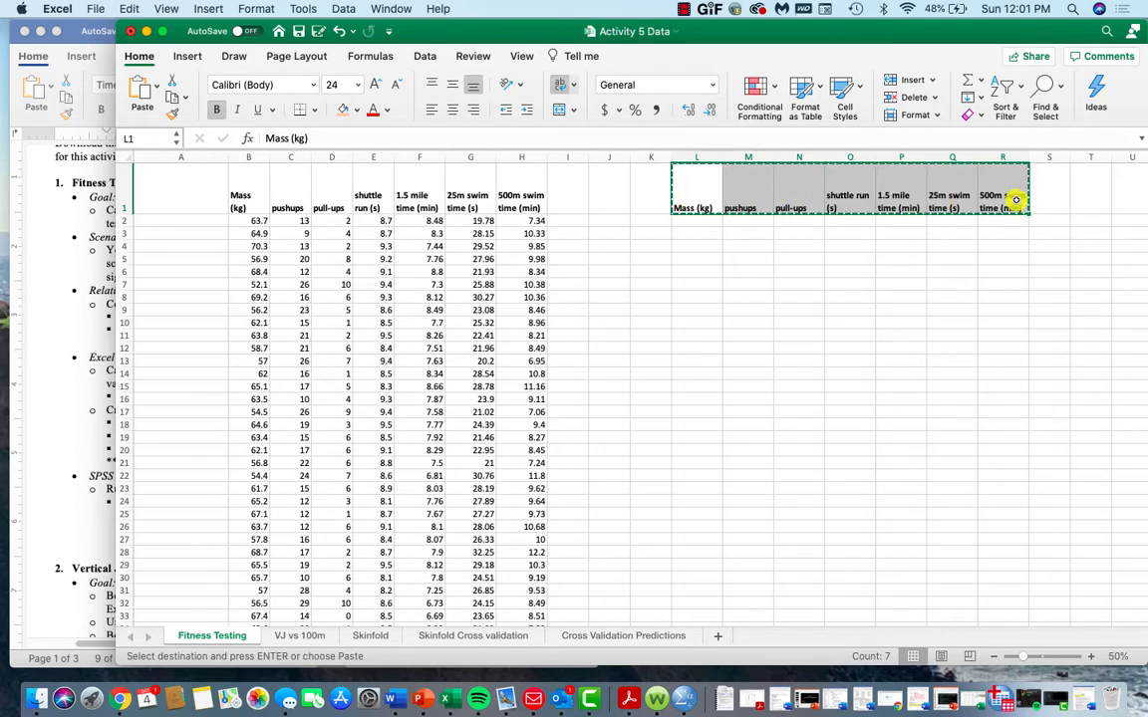
click(654, 224)
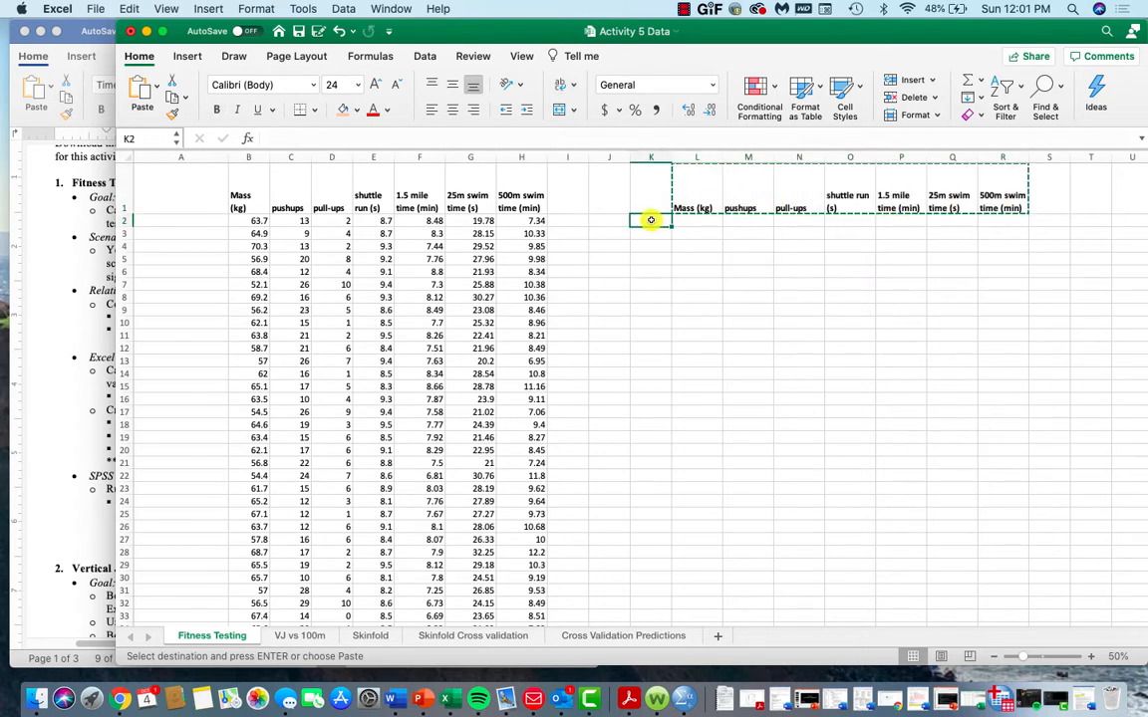
right_click(653, 224)
mouse_move(687, 272)
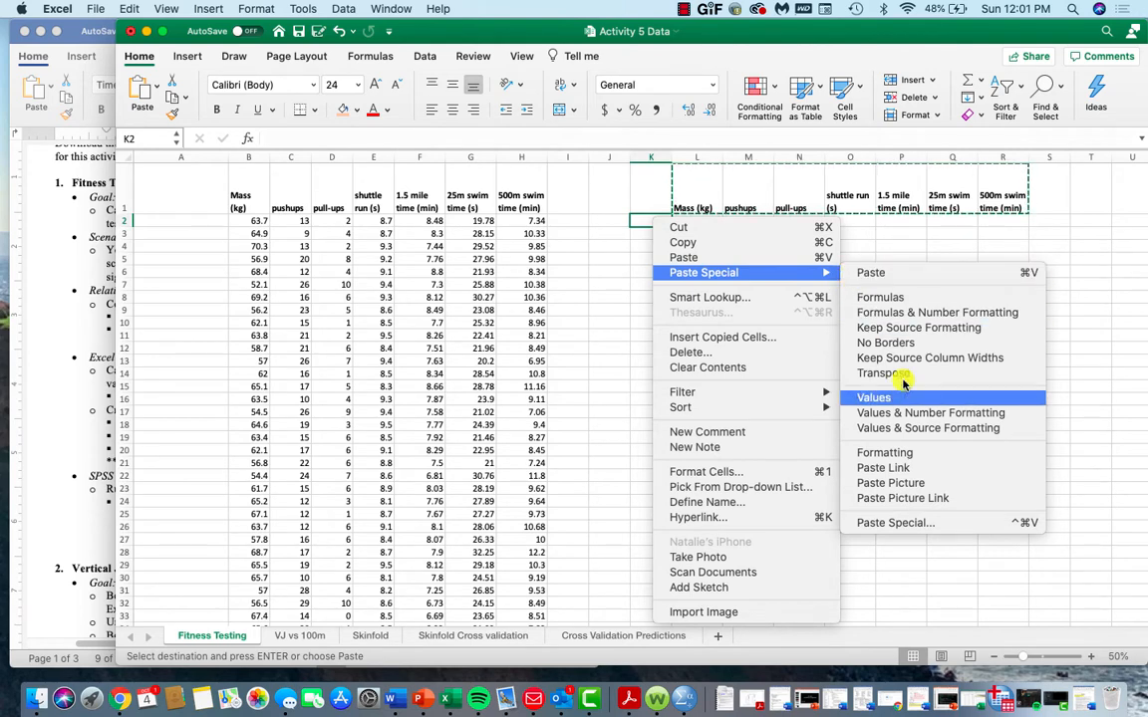
click(913, 524)
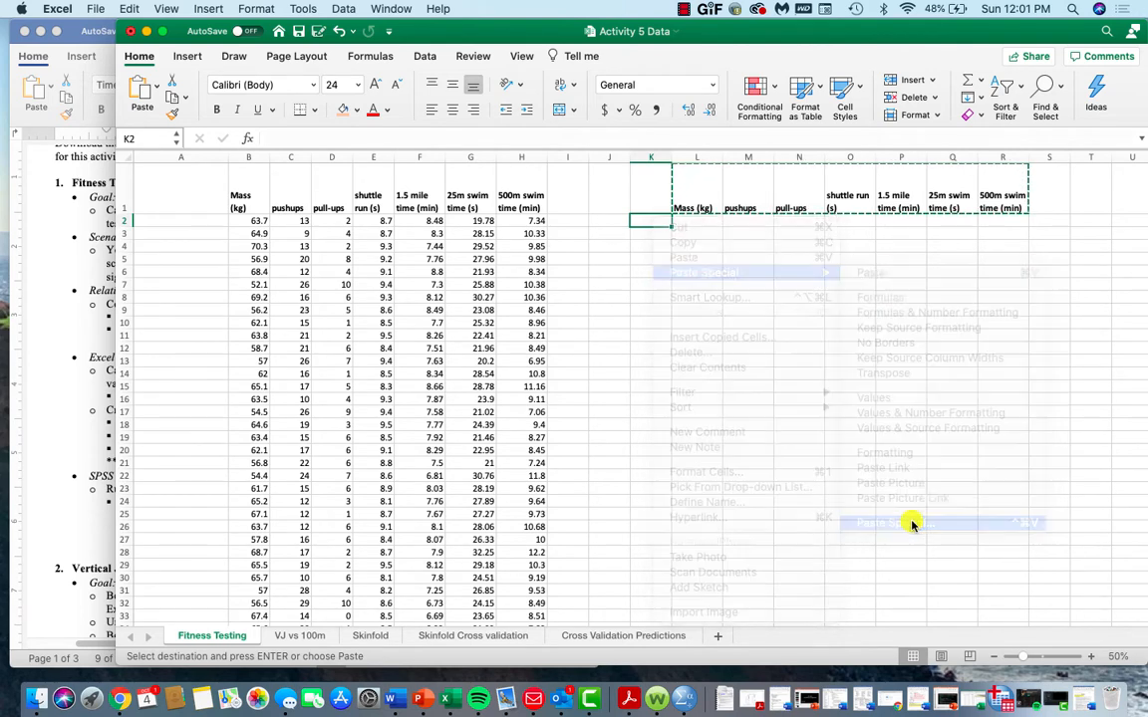
click(893, 629)
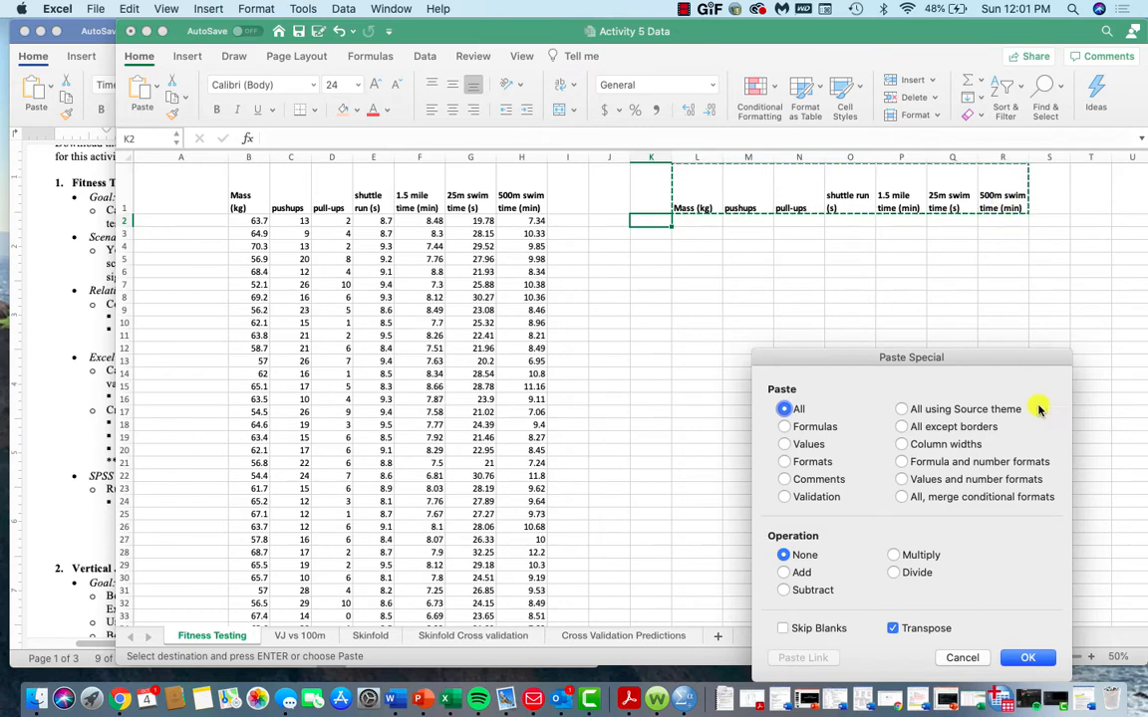
click(1030, 658)
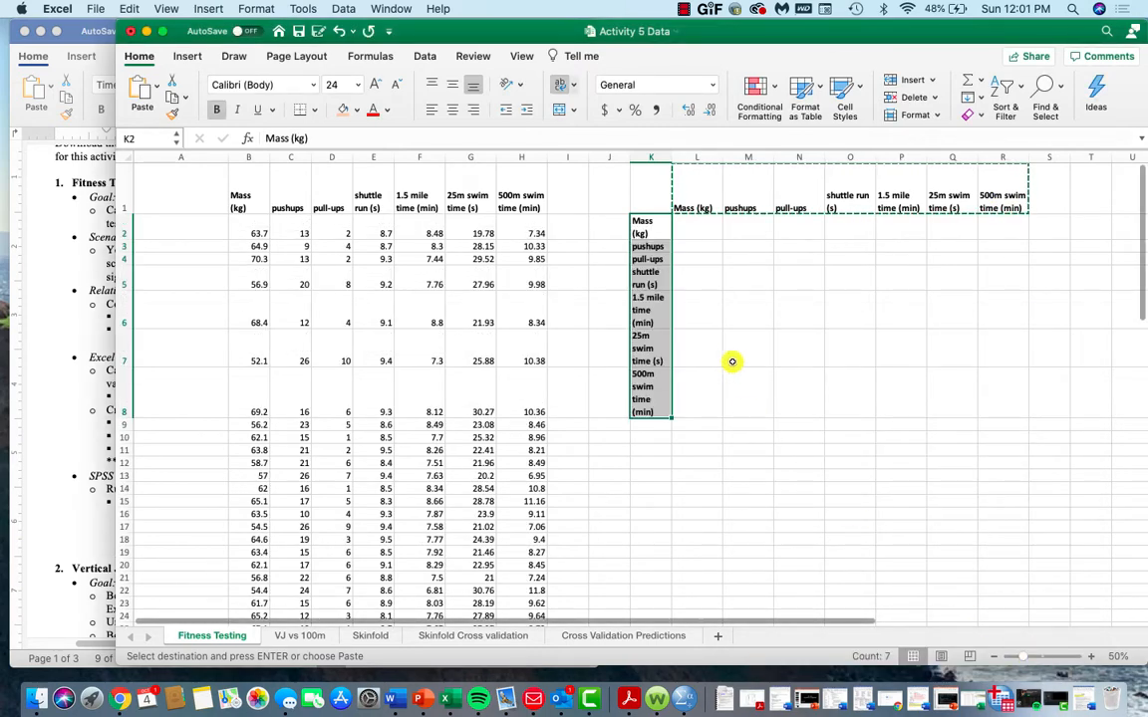
drag(673, 159, 692, 159)
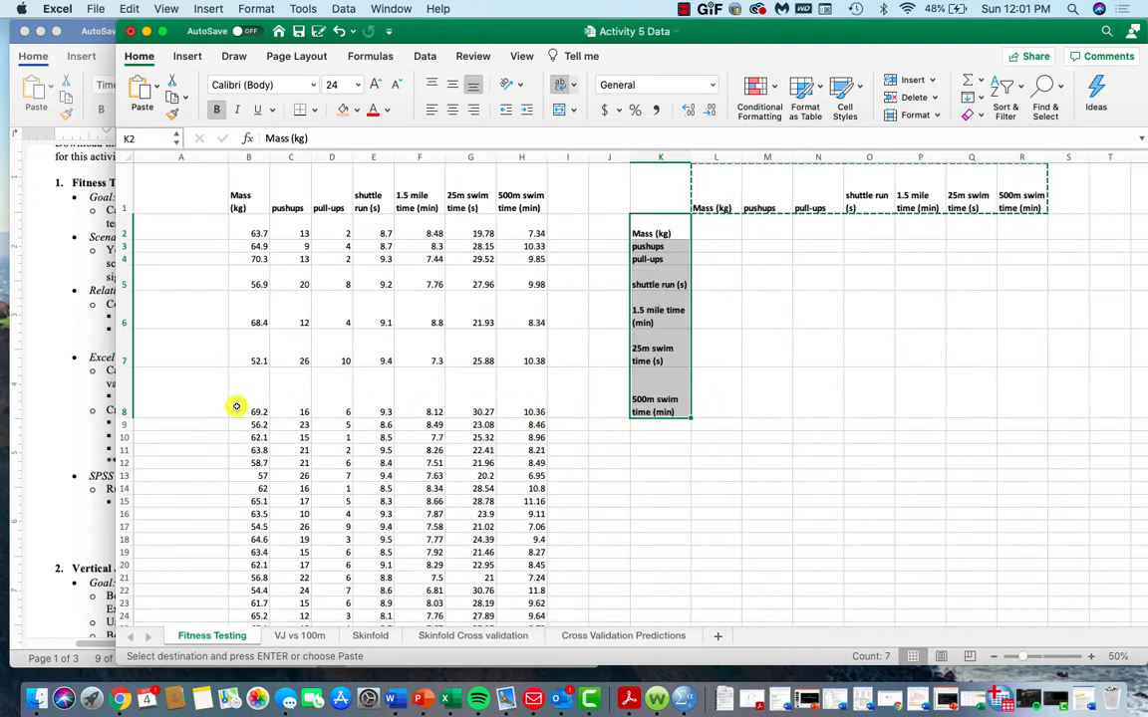
Check row 10's height as the reference and set the height of rows 5 to 8 to 31.
click(123, 437)
right_click(126, 440)
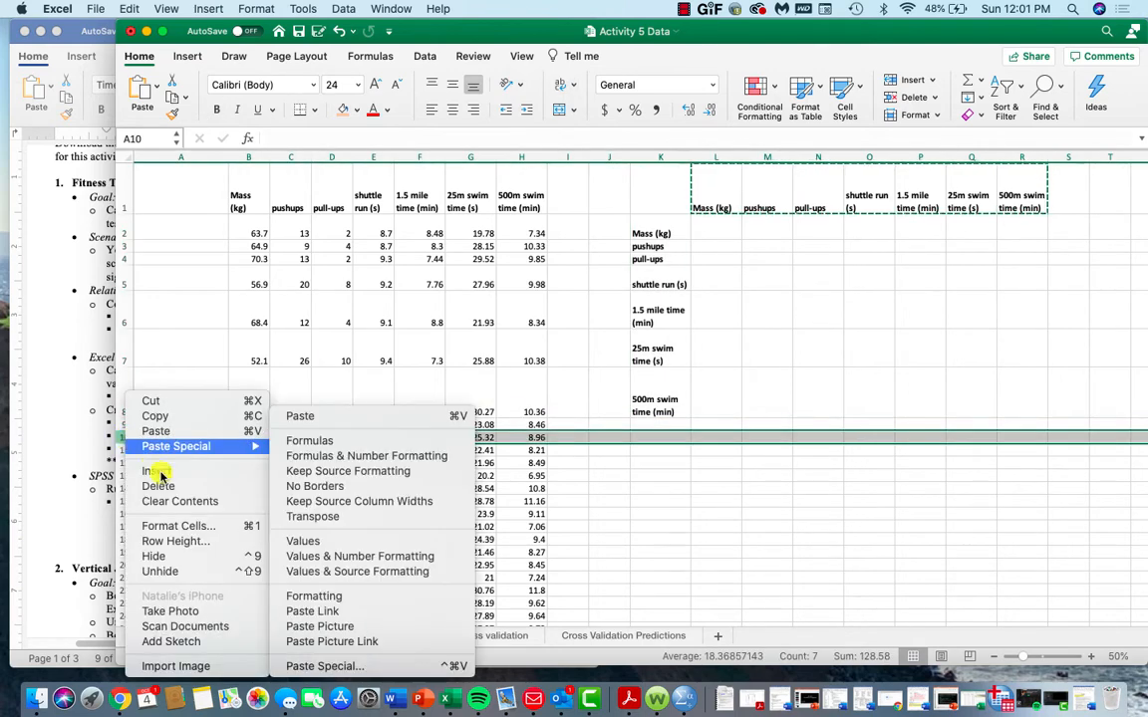
click(174, 542)
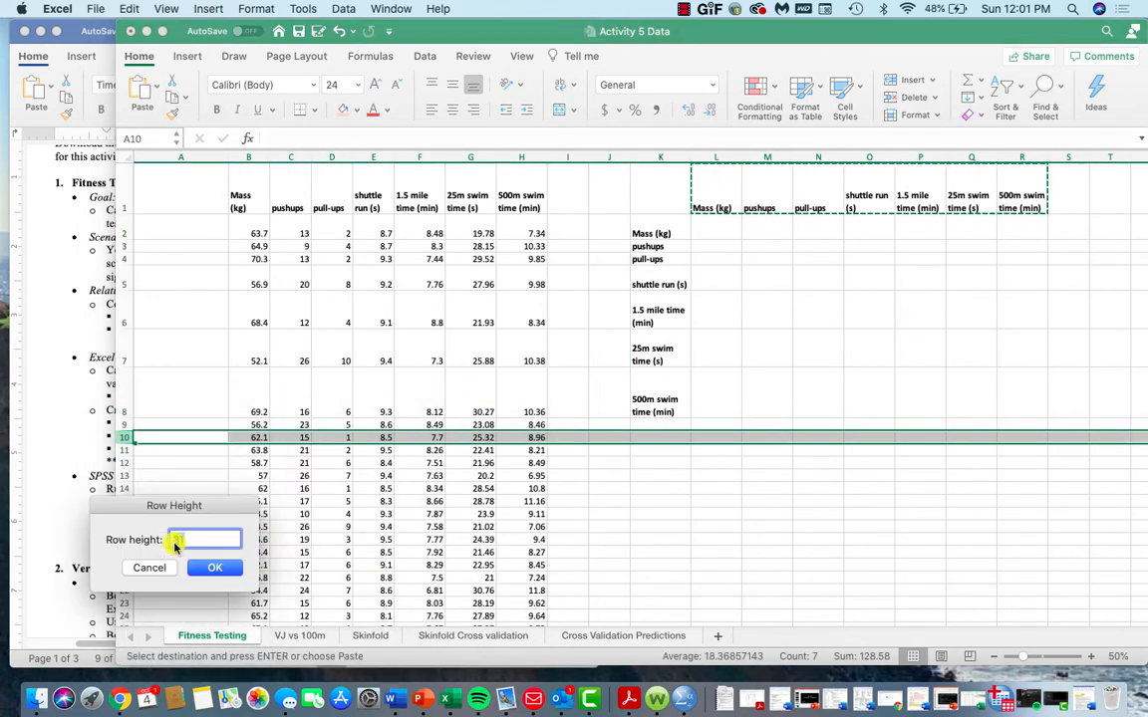
click(209, 569)
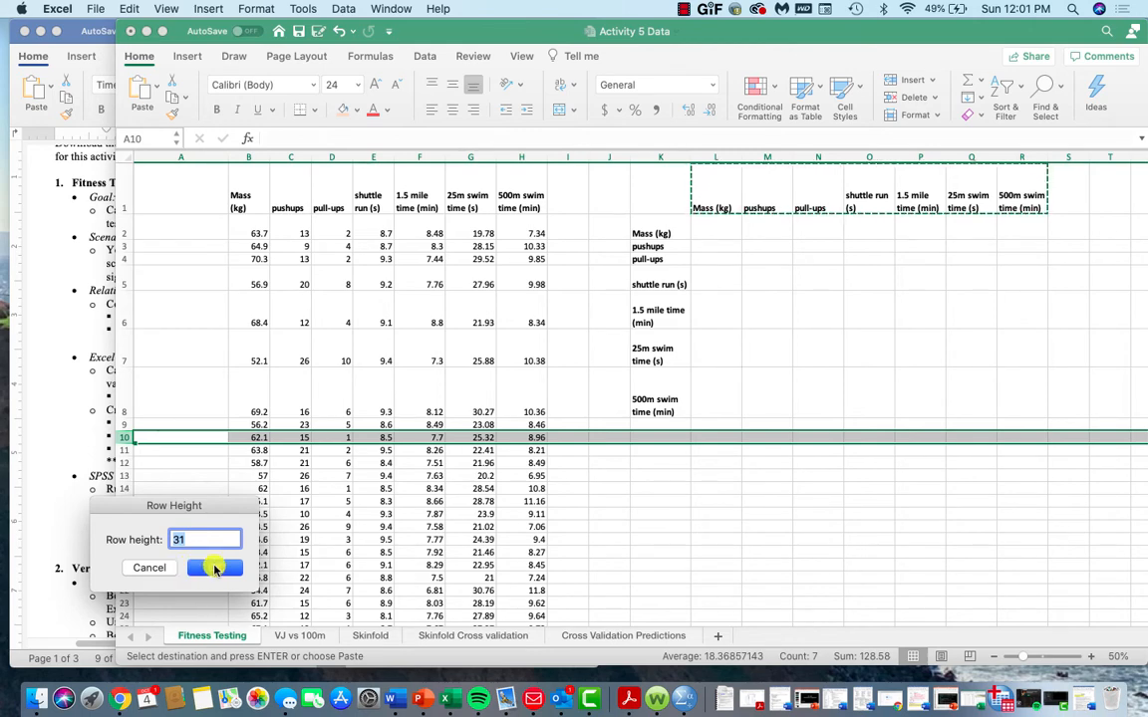
click(215, 569)
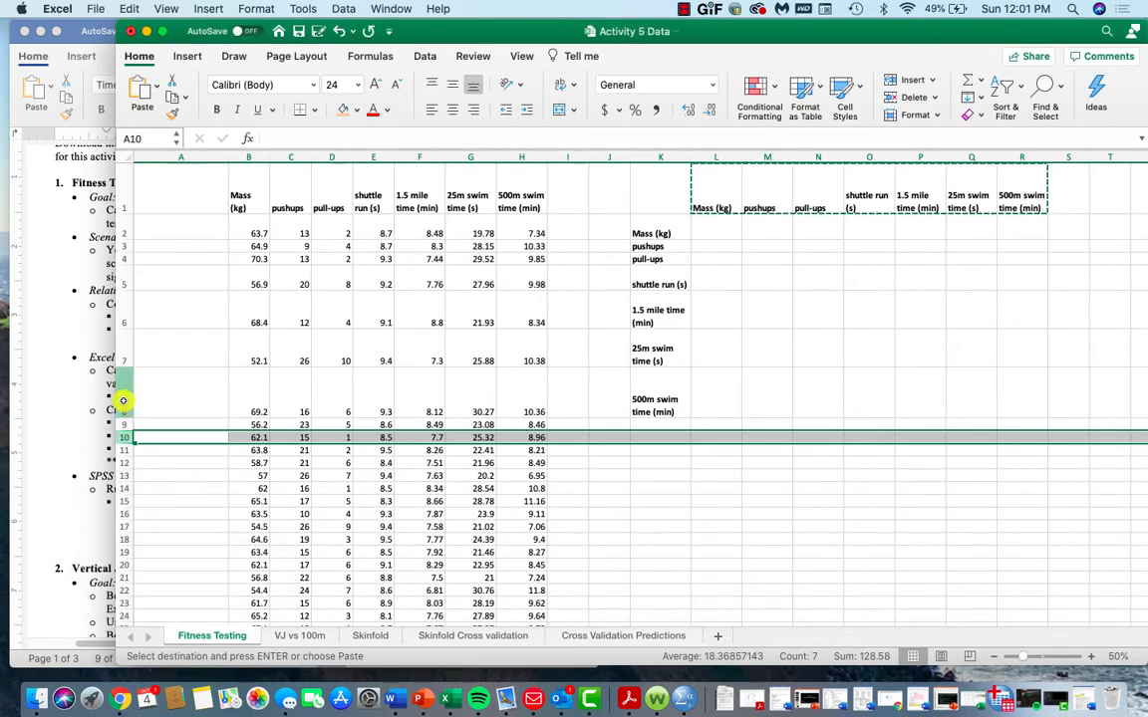
drag(122, 398, 121, 273)
right_click(123, 274)
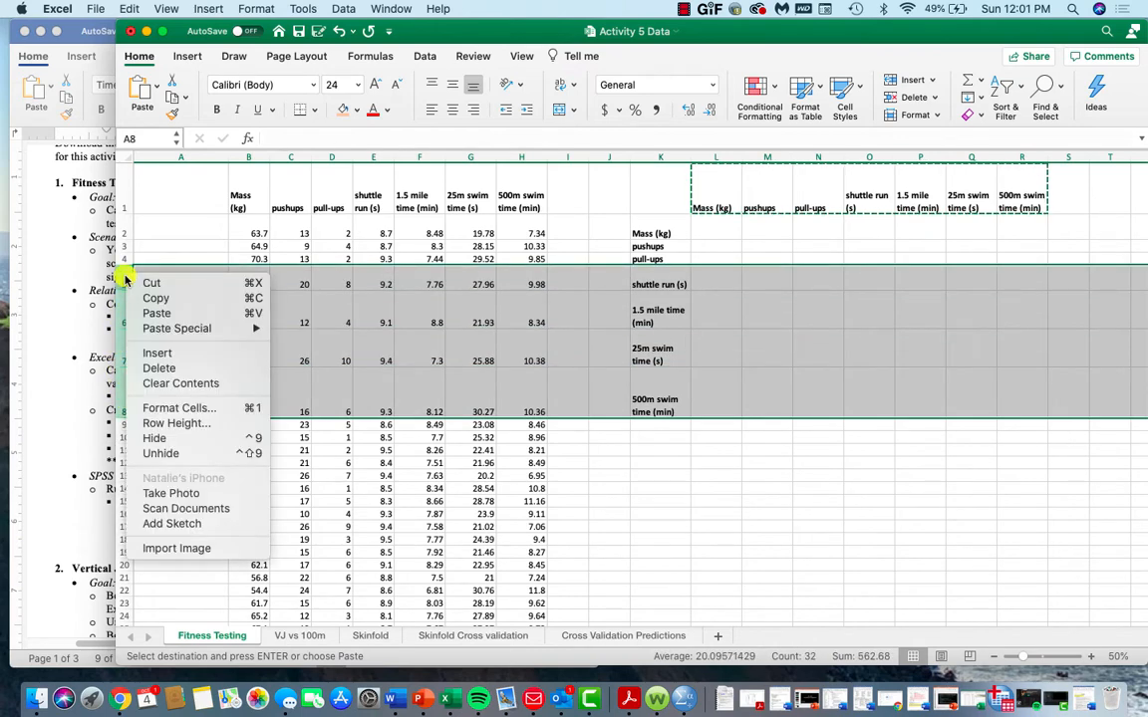
click(181, 424)
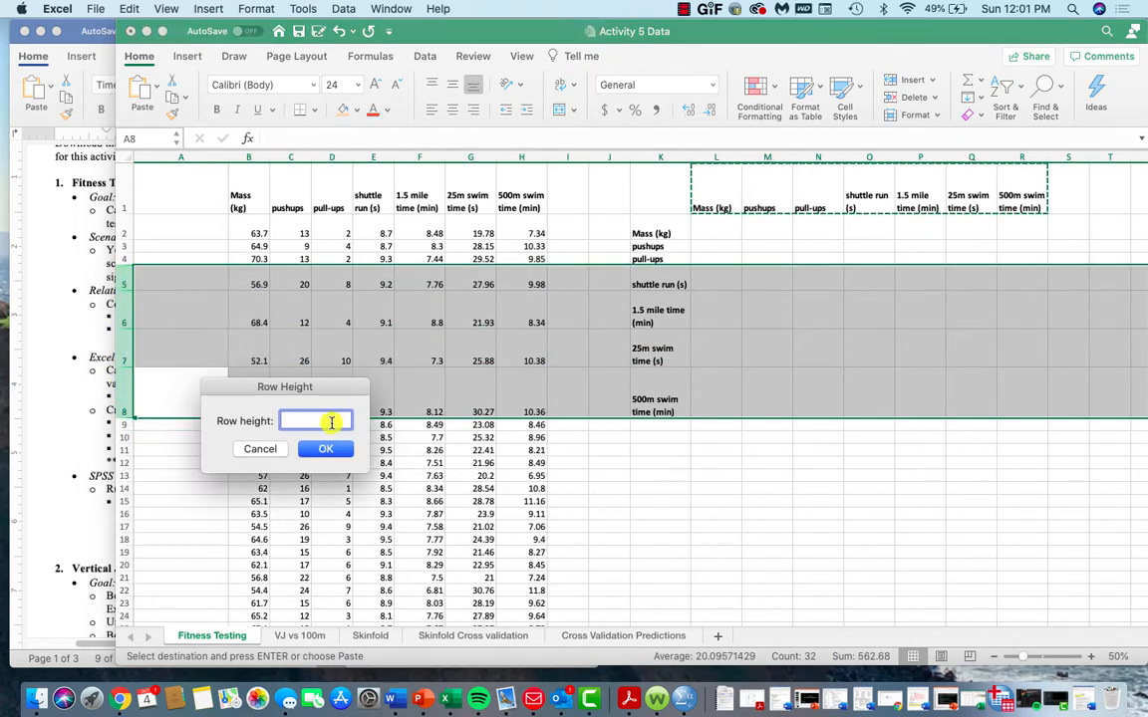
text(21)
key(Return)
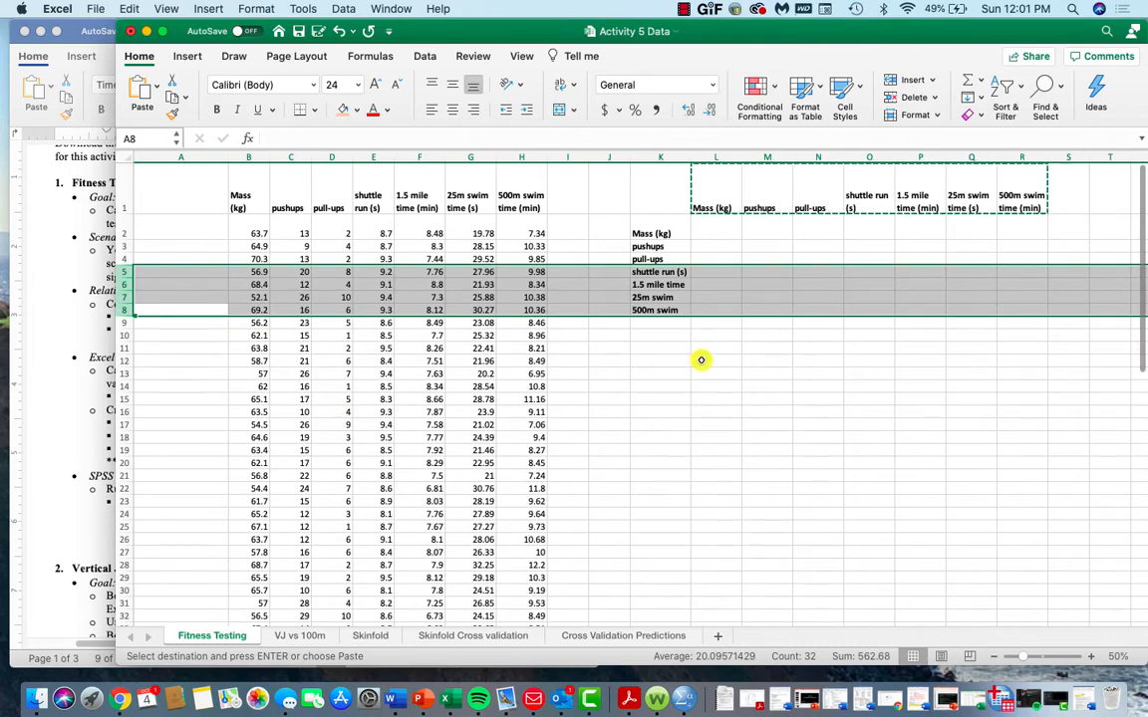
Set the height of row 2 to 31 and select L2, the first cell of the correlation matrix.
click(732, 334)
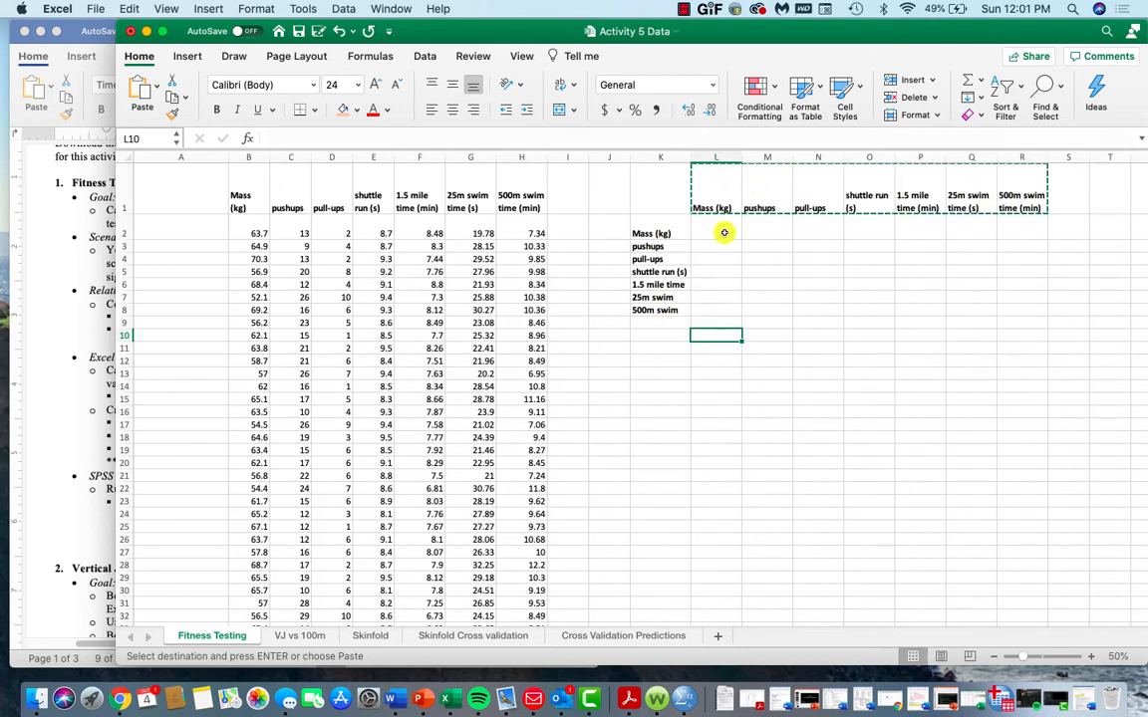
right_click(124, 233)
click(172, 375)
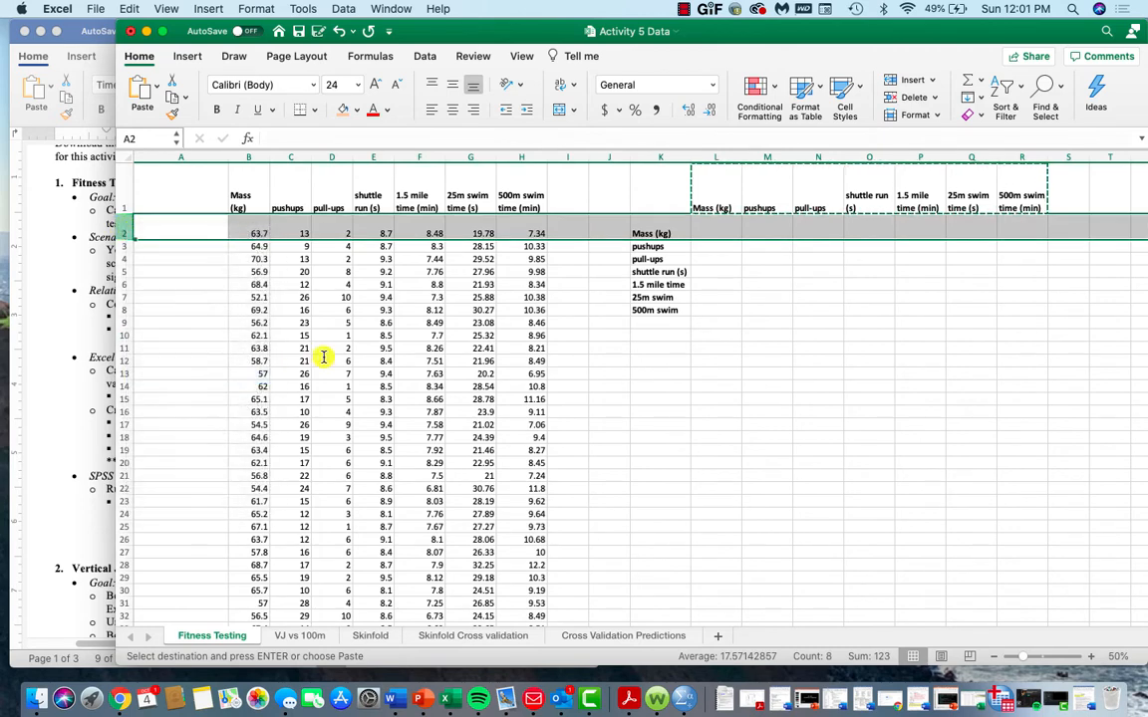
text(16)
key(Return)
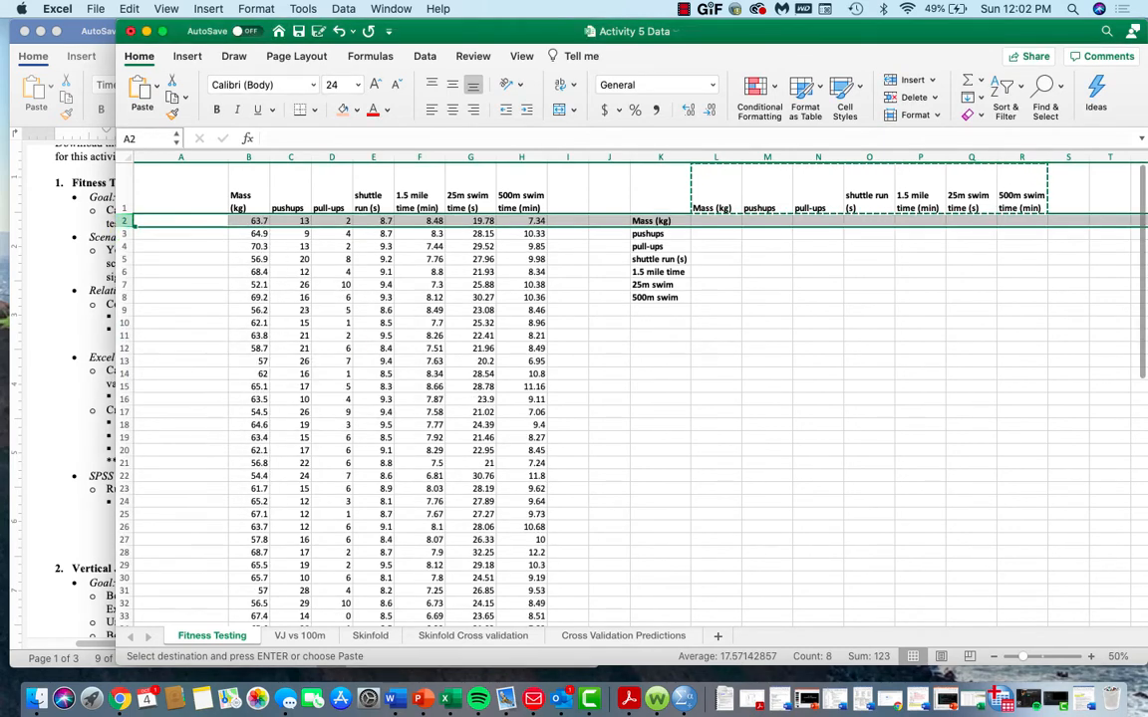
click(721, 220)
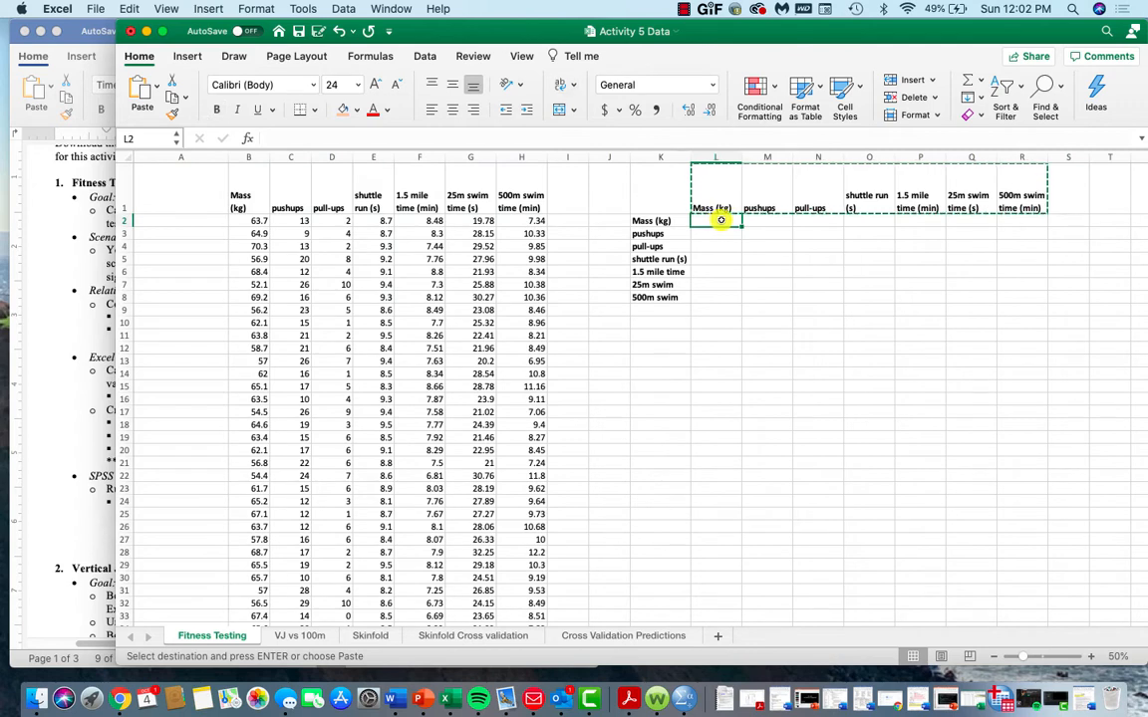
Enter =CORREL(B2:B51,B2:B51) in L2 to correlate mass with itself.
text(=)
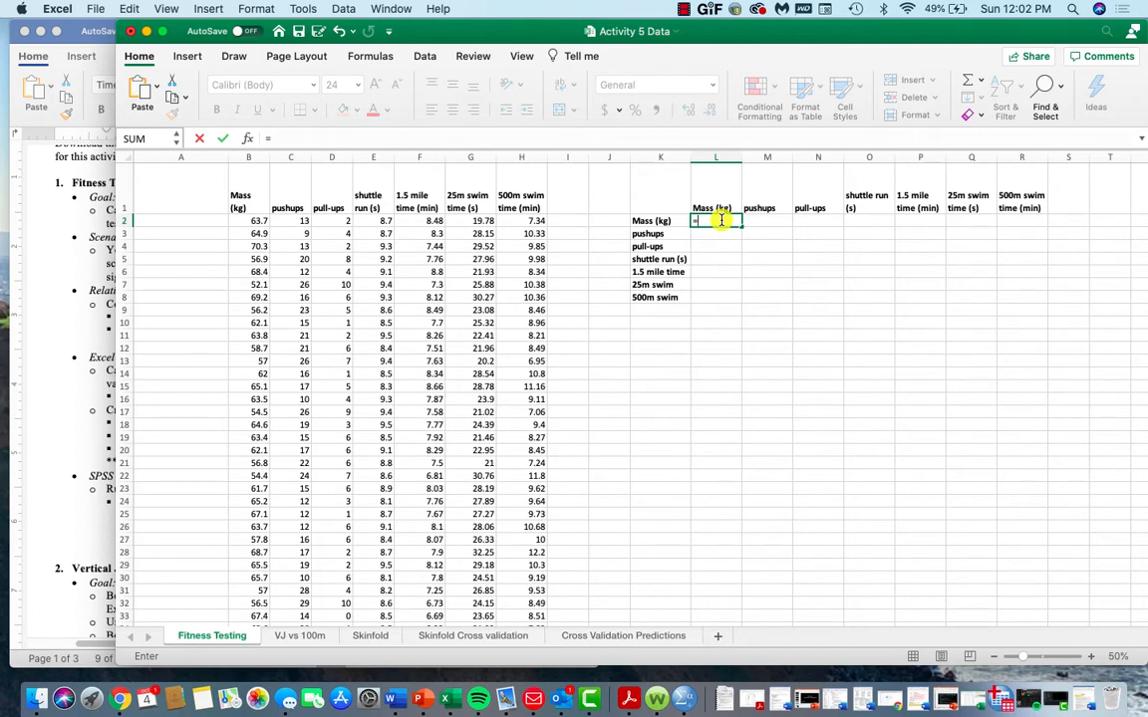
text(correl)
text(()
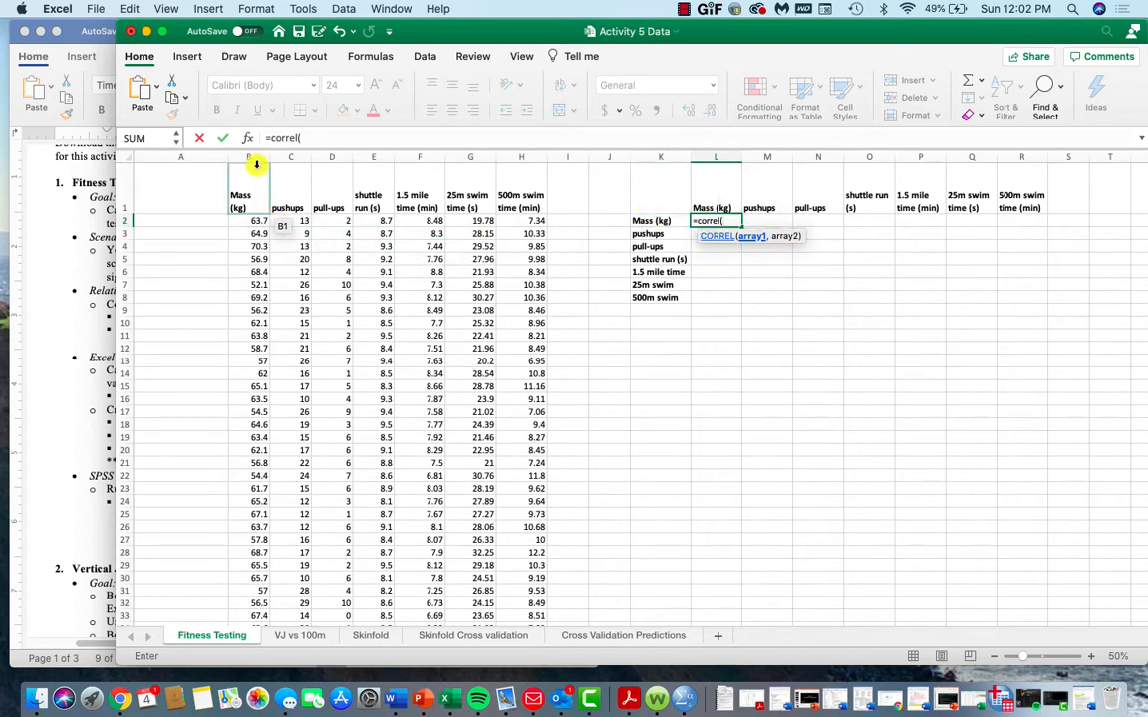
click(248, 222)
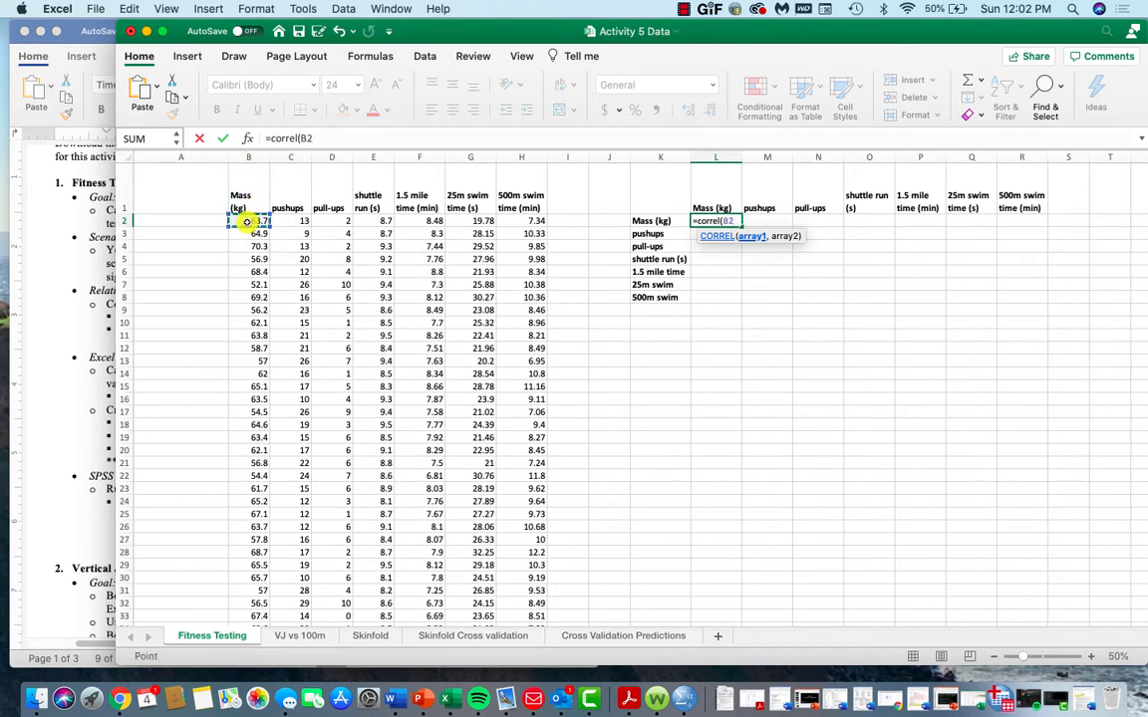
key(super+shift+Down)
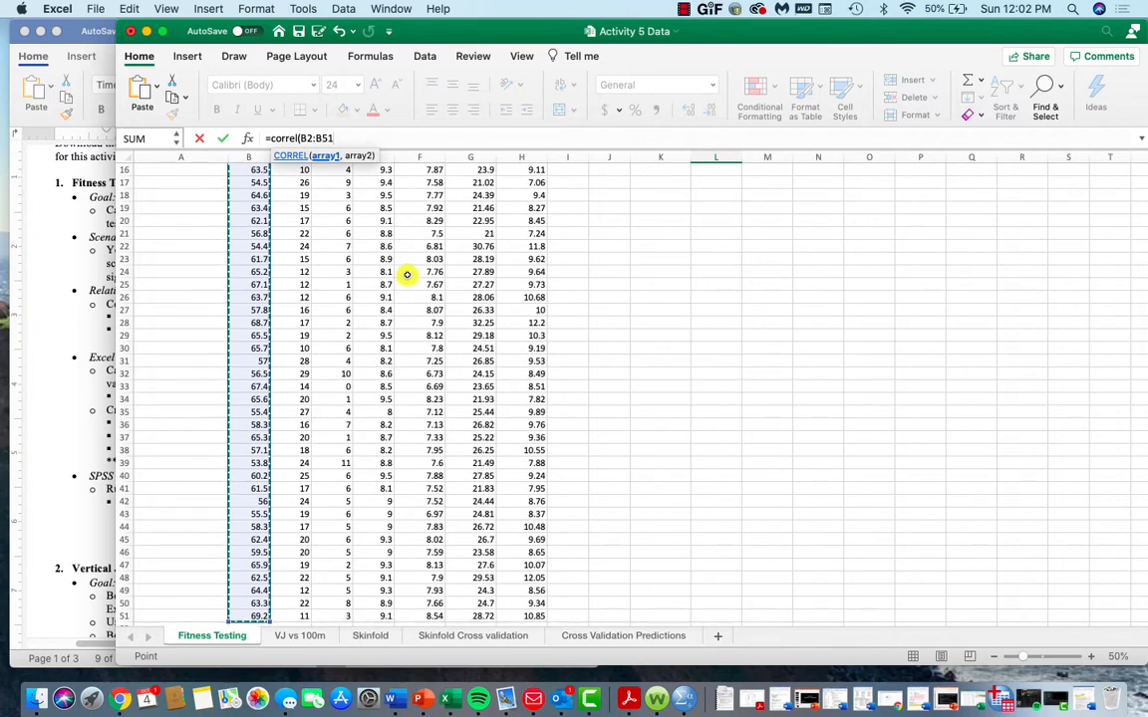
text(,)
scroll(408, 274, up, 5)
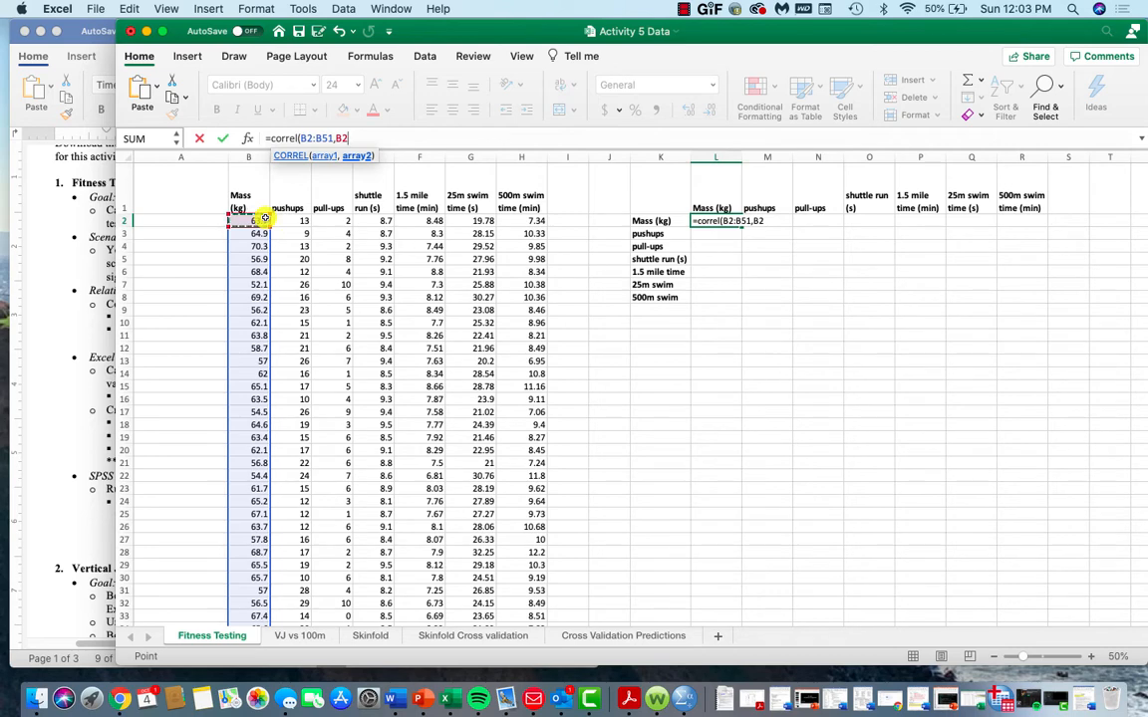
key(super+shift+Down)
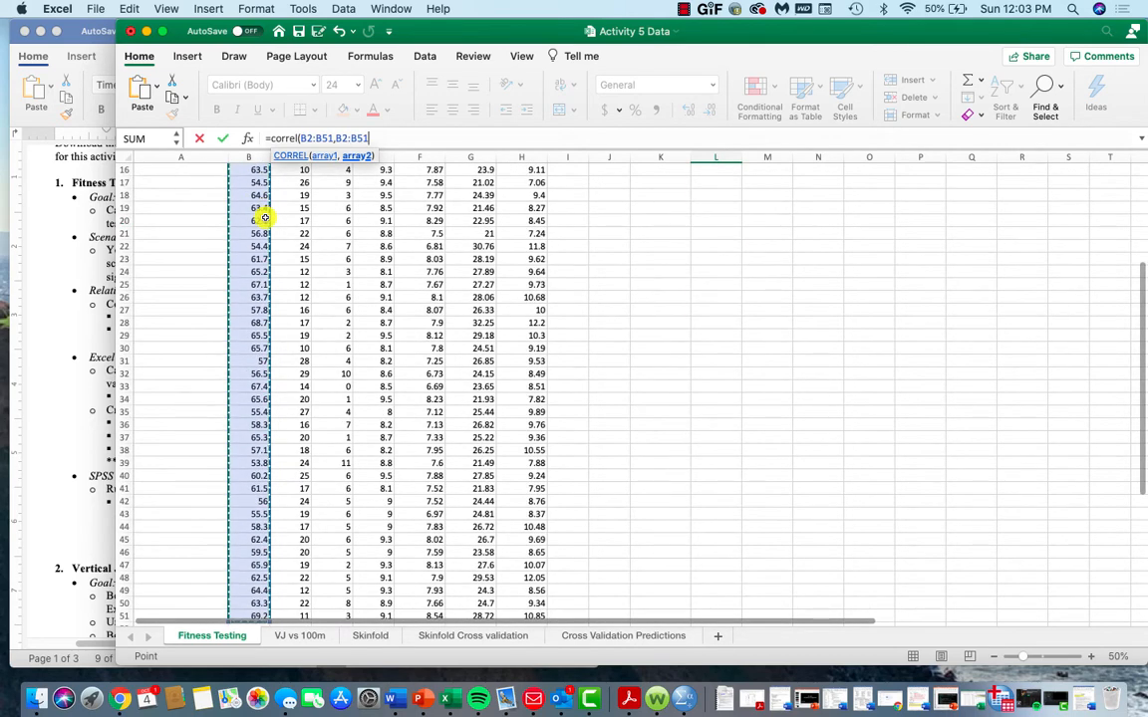
scroll(299, 241, up, 8)
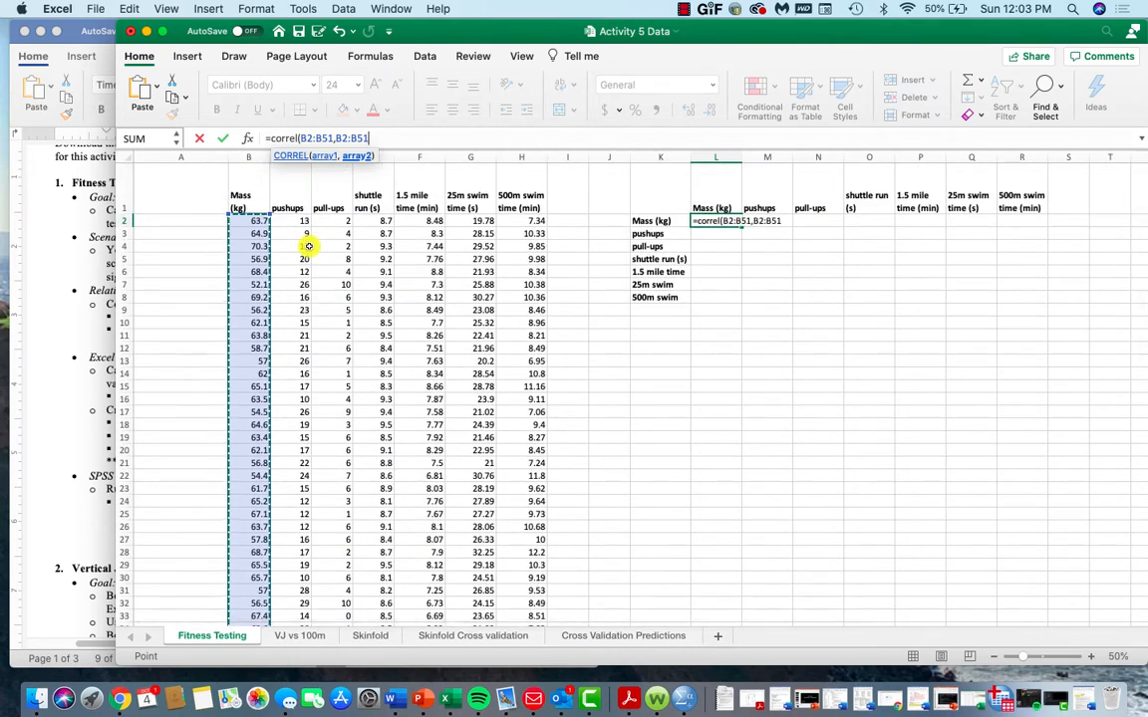
key(Return)
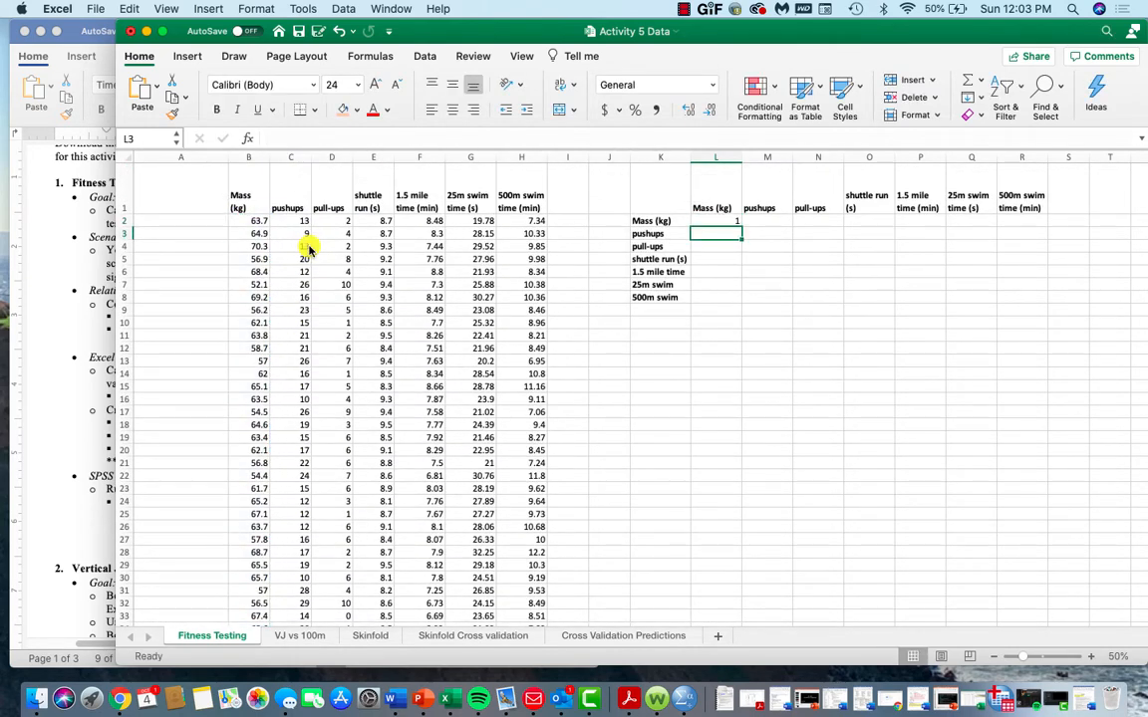
Format L2:R8 as numbers with three decimal places, consulting the Activity 5 Answer Sheet in Word for the required precision.
click(712, 219)
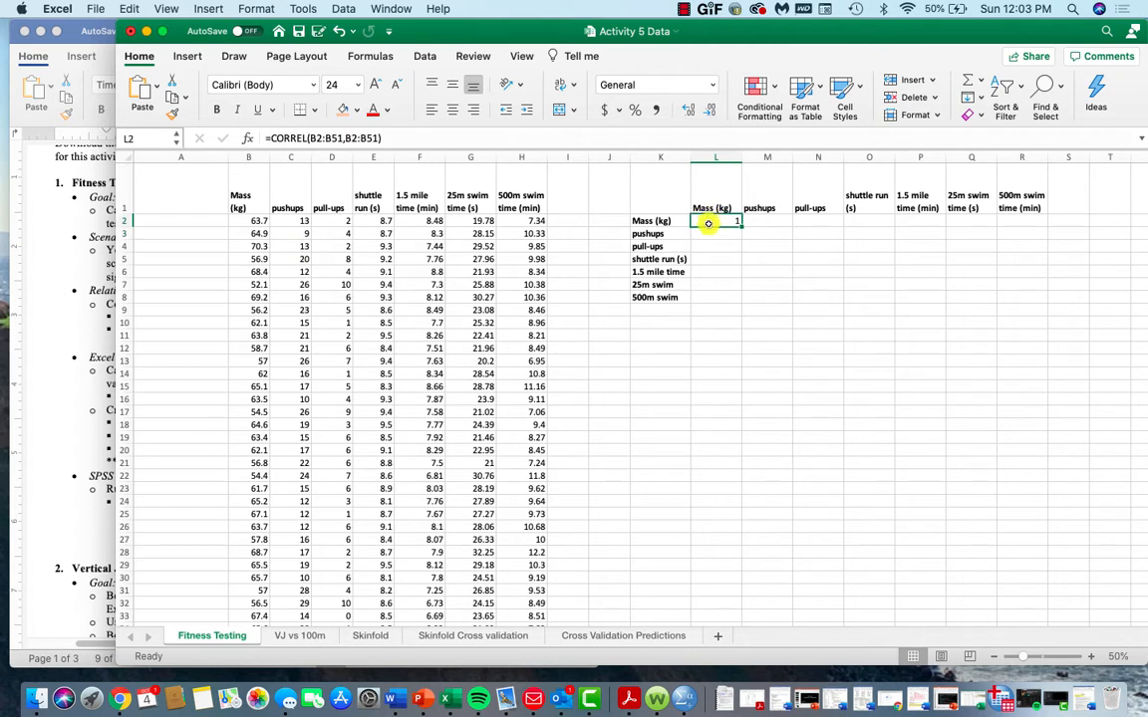
drag(708, 224, 1016, 296)
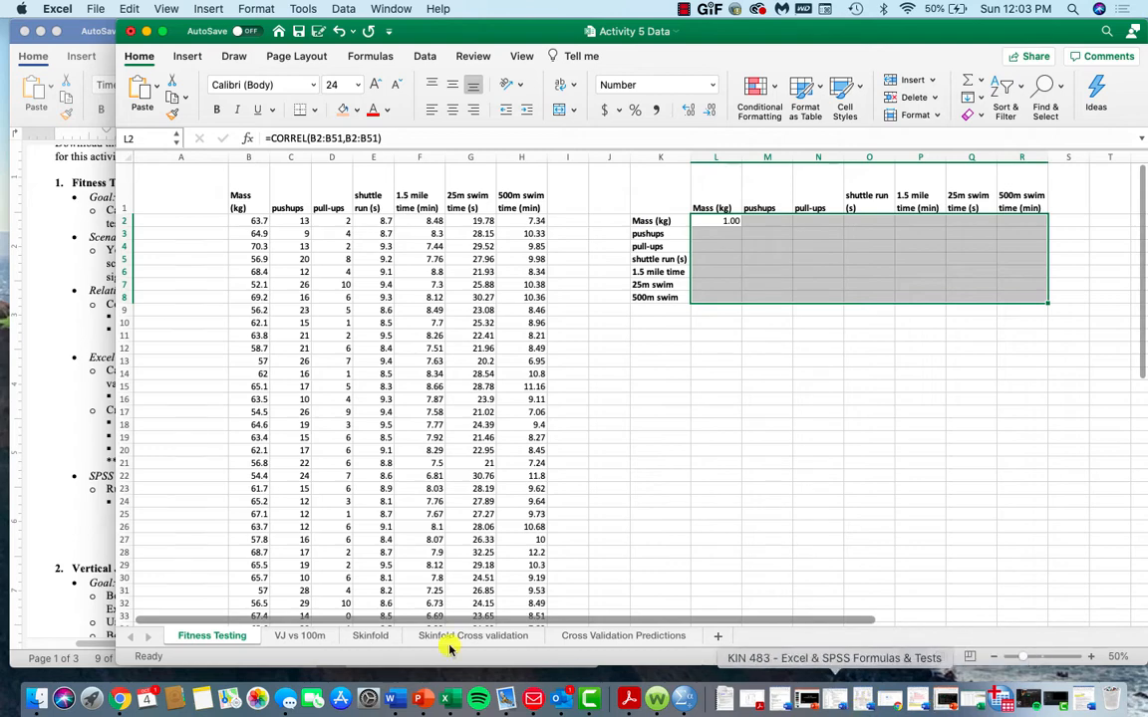
right_click(393, 699)
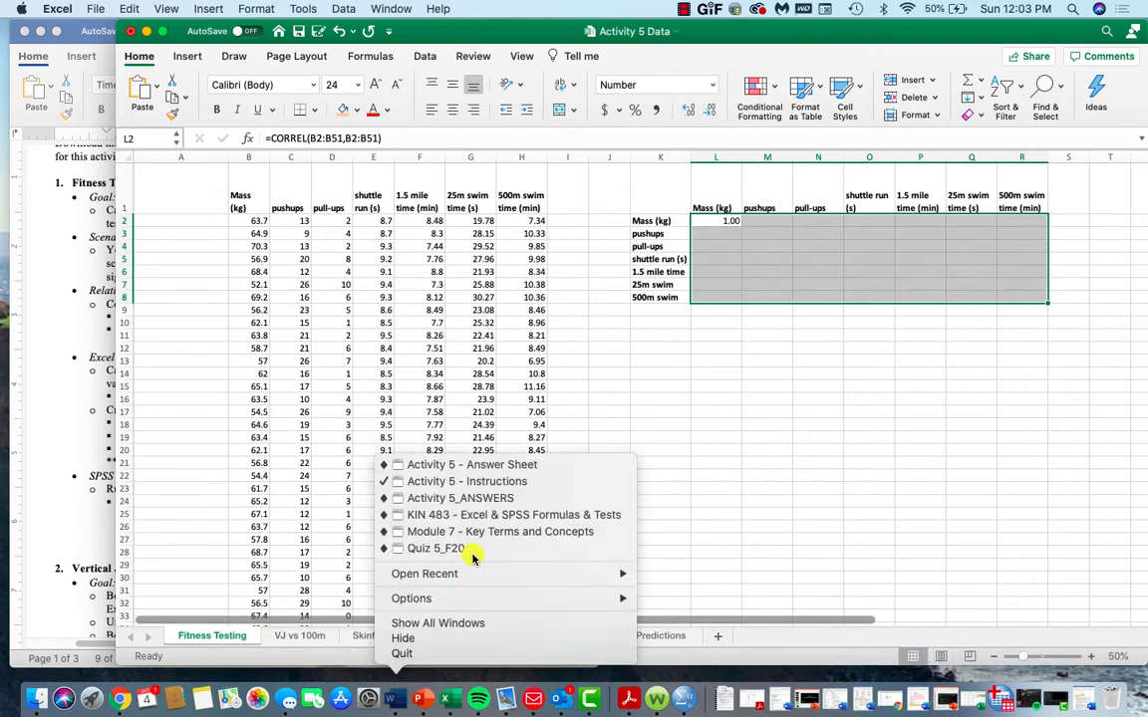
click(495, 466)
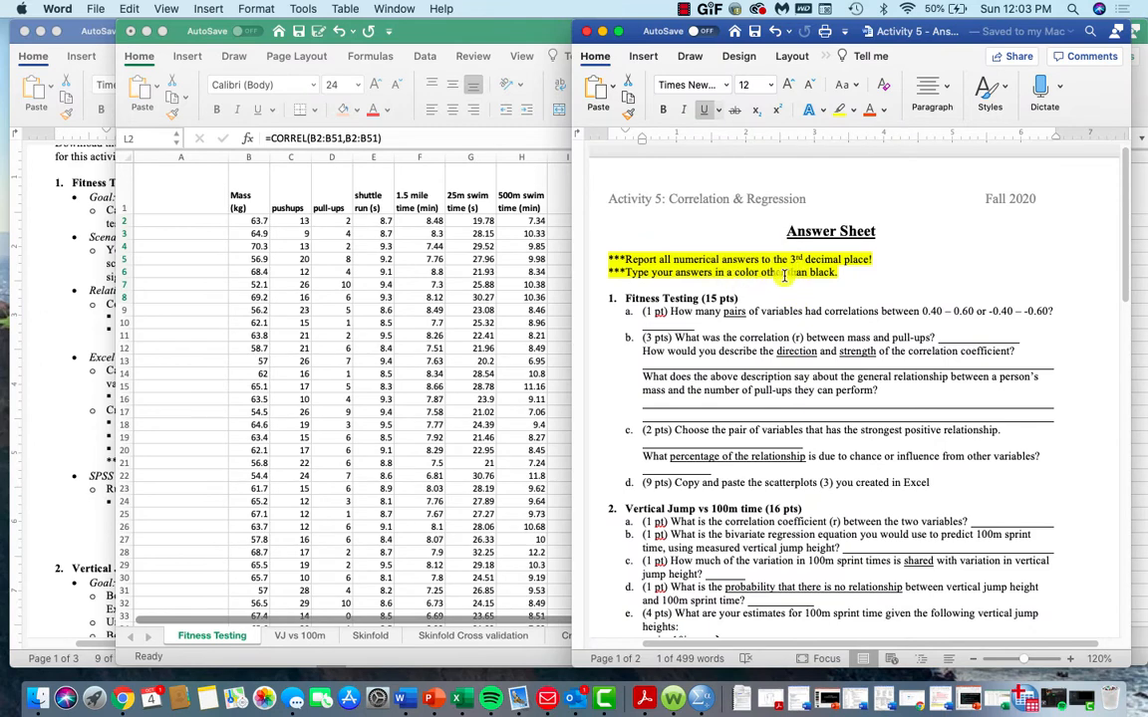
click(602, 31)
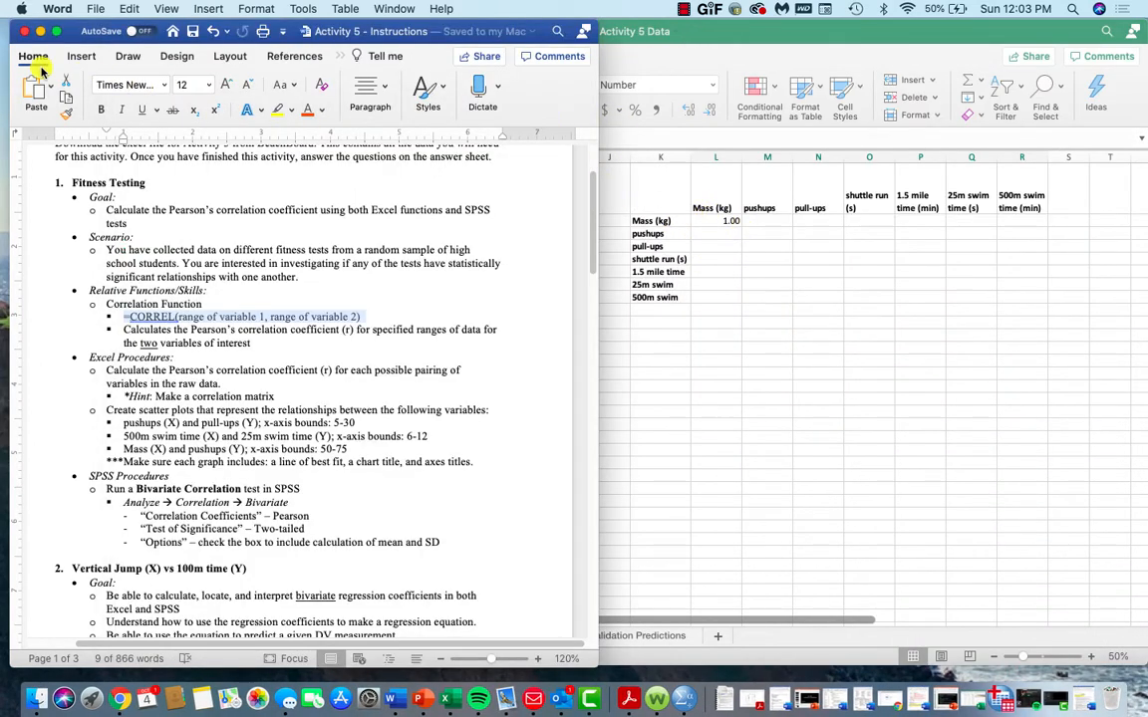
click(718, 229)
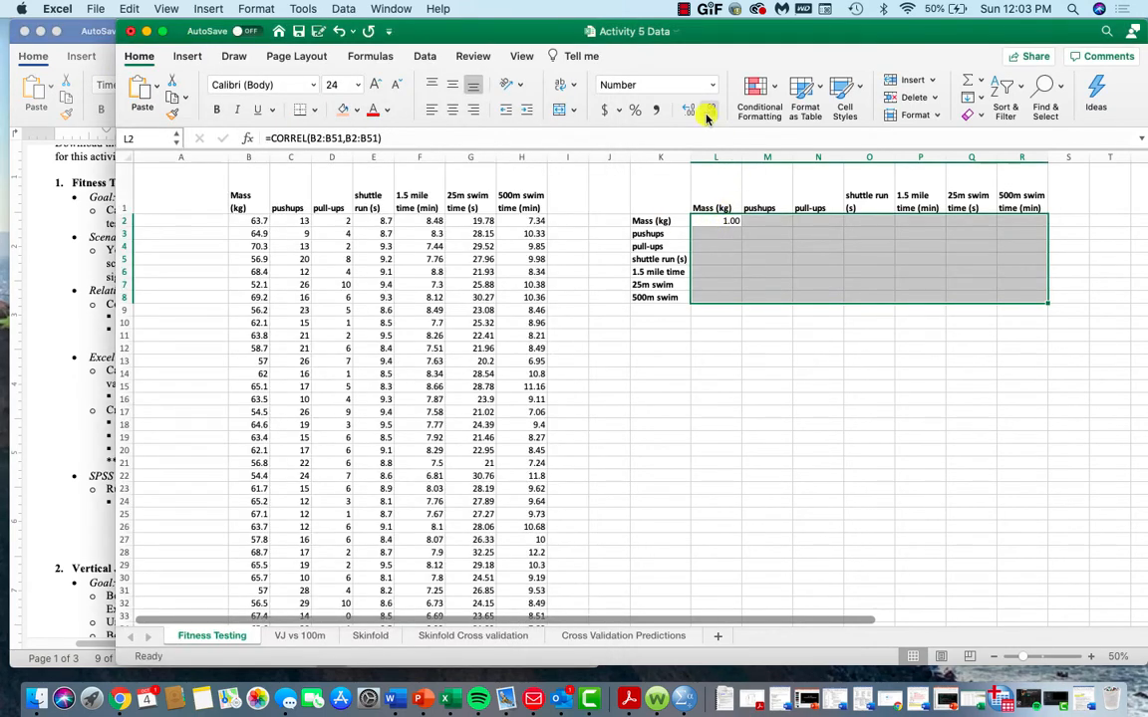
Copy the L2 formula to M3 and shift both of its ranges to the pushups data in C2:C51.
click(727, 221)
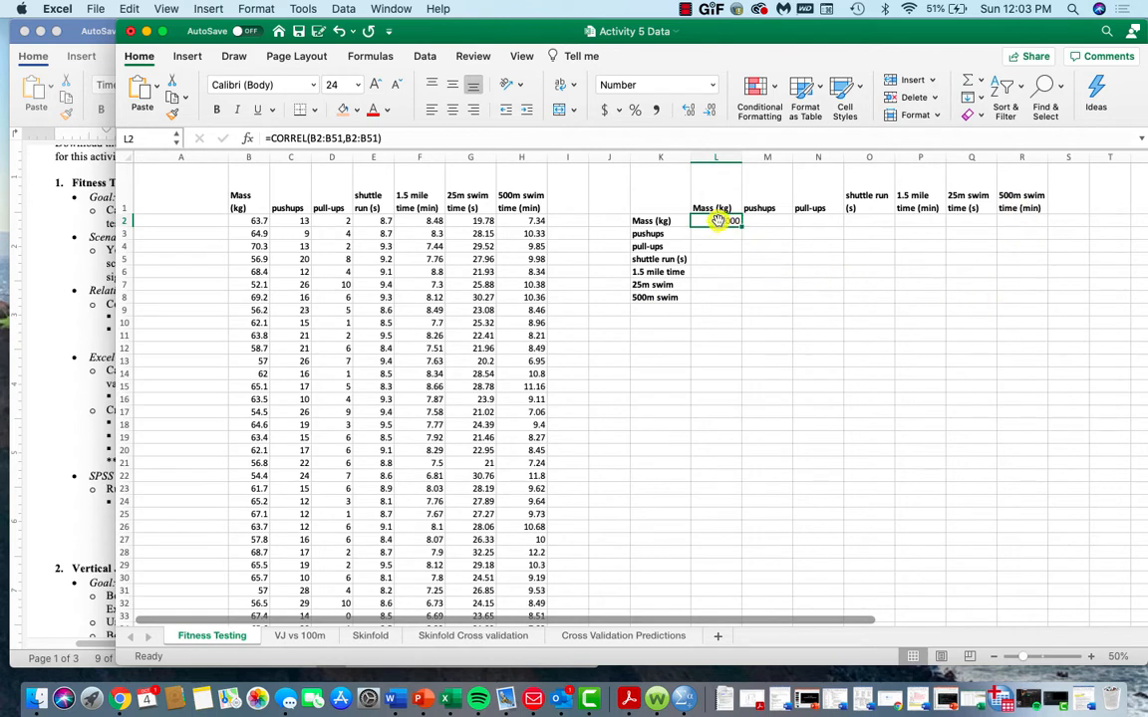
key(super+c)
click(768, 235)
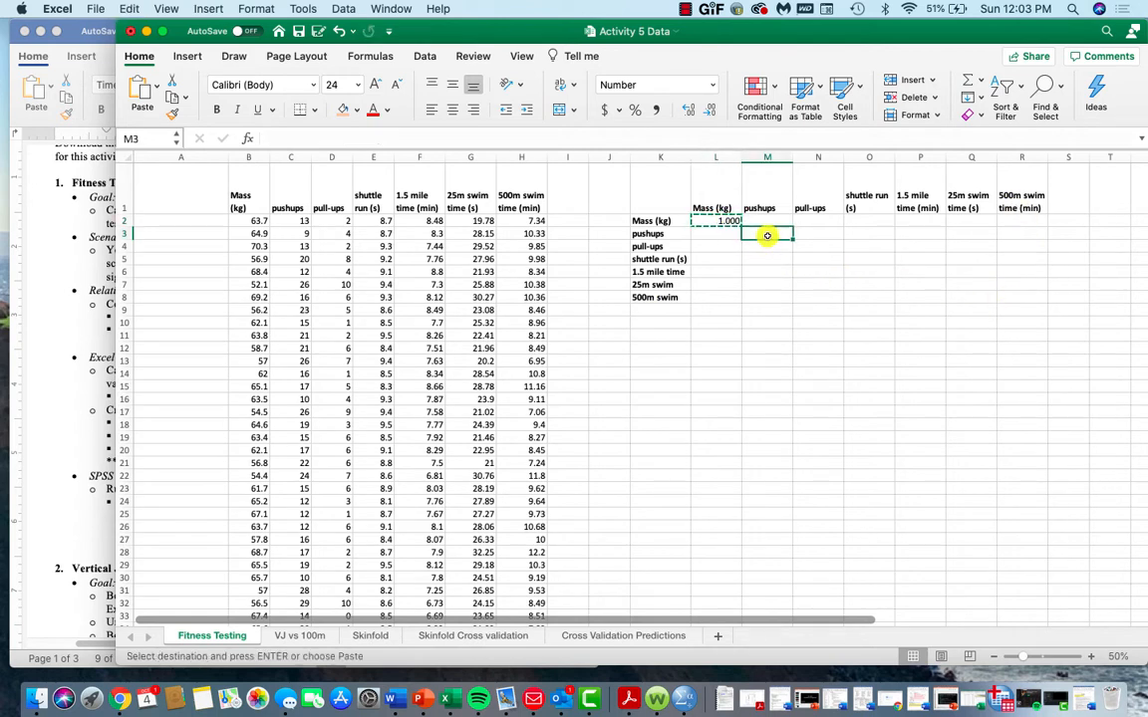
key(super+v)
double_click(767, 235)
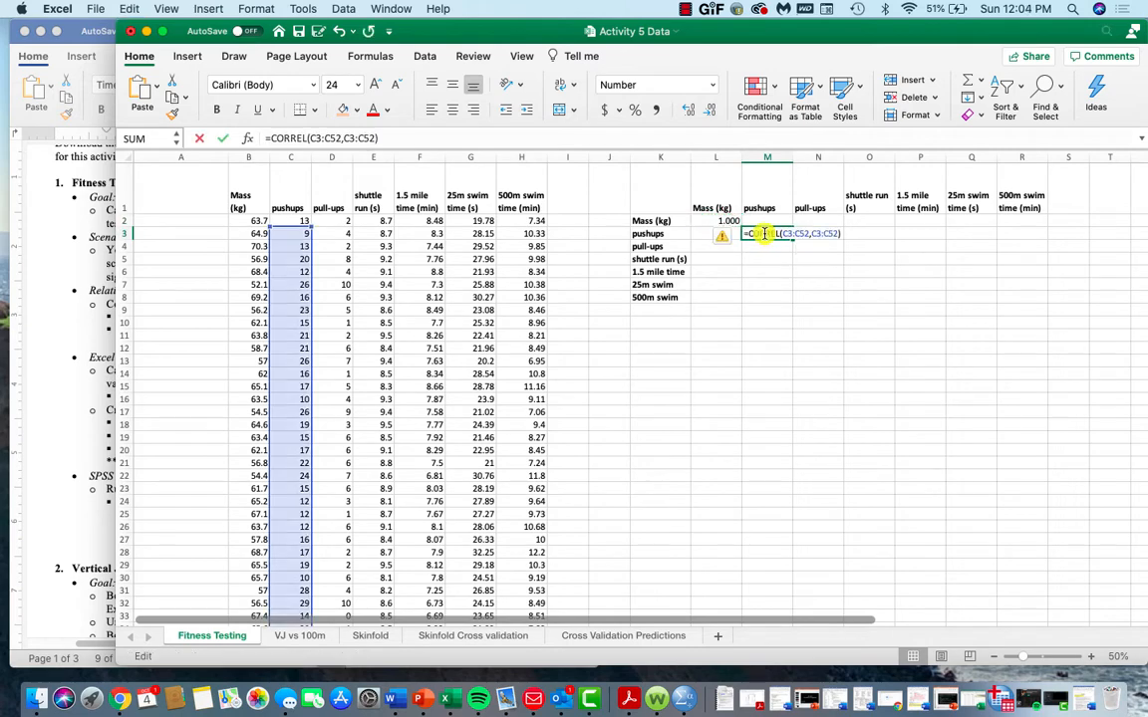
drag(295, 228, 296, 217)
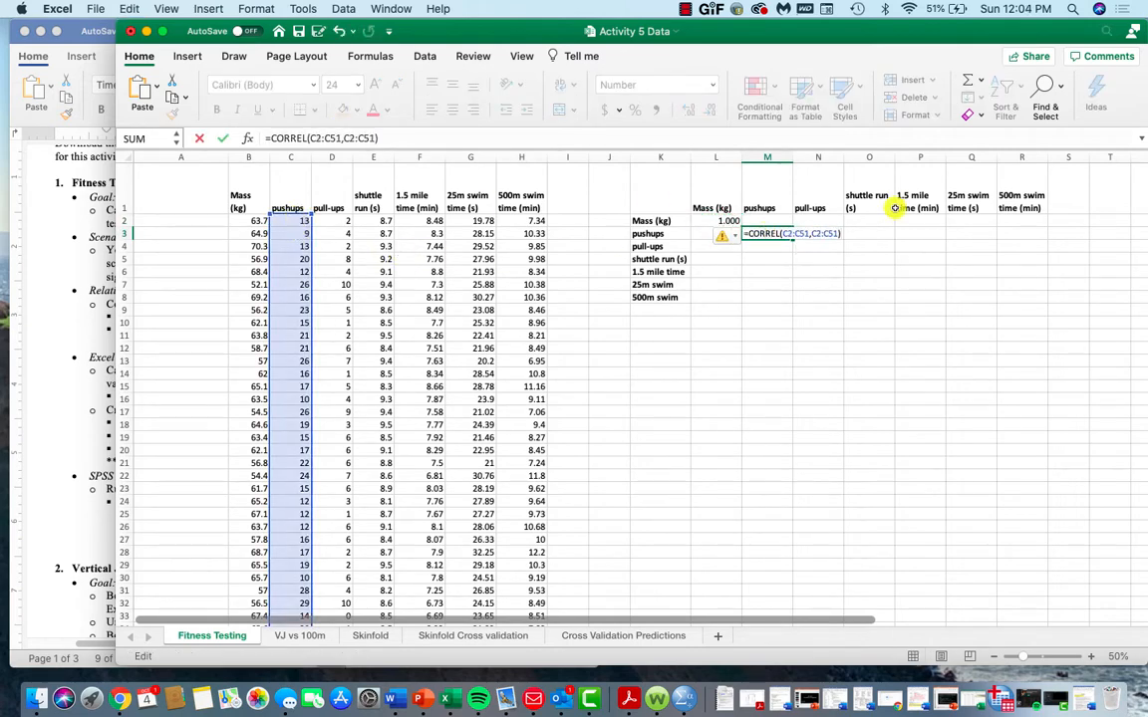
key(Return)
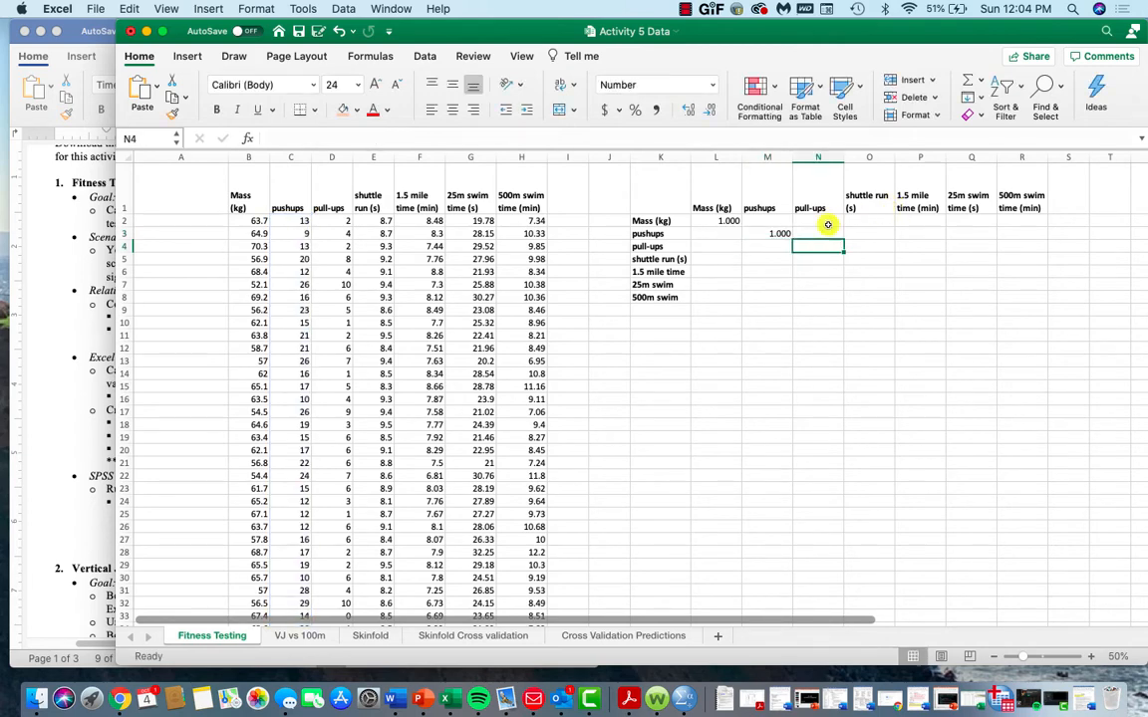
click(801, 242)
key(super+v)
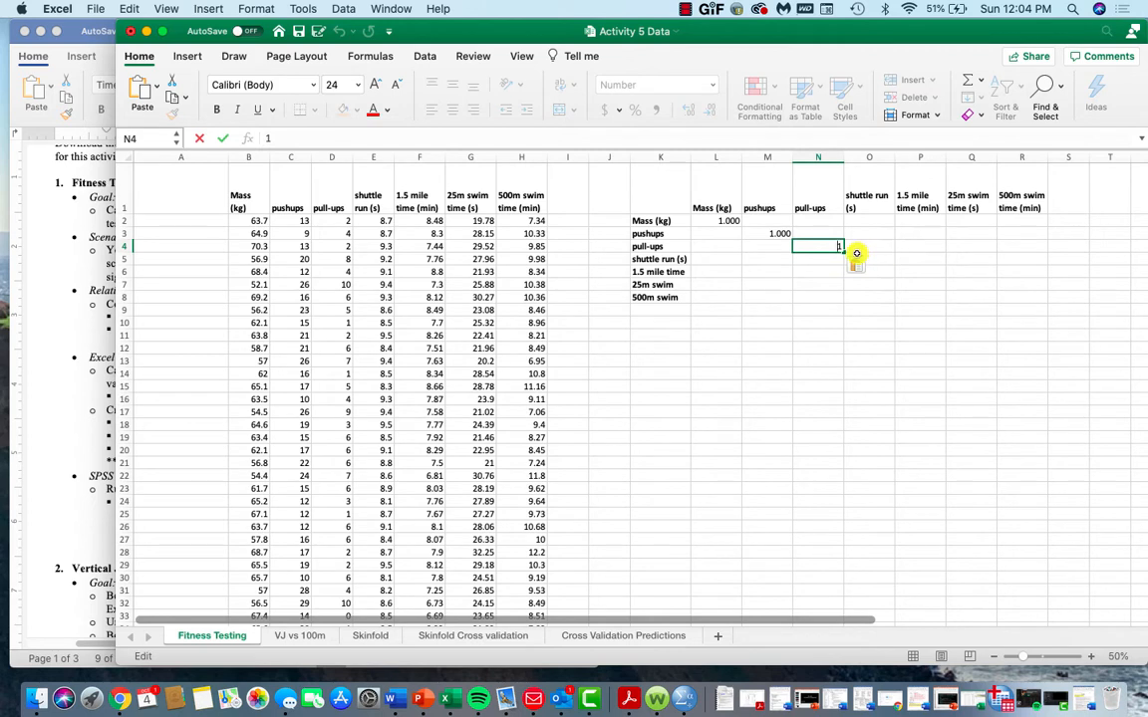
key(Return)
double_click(819, 246)
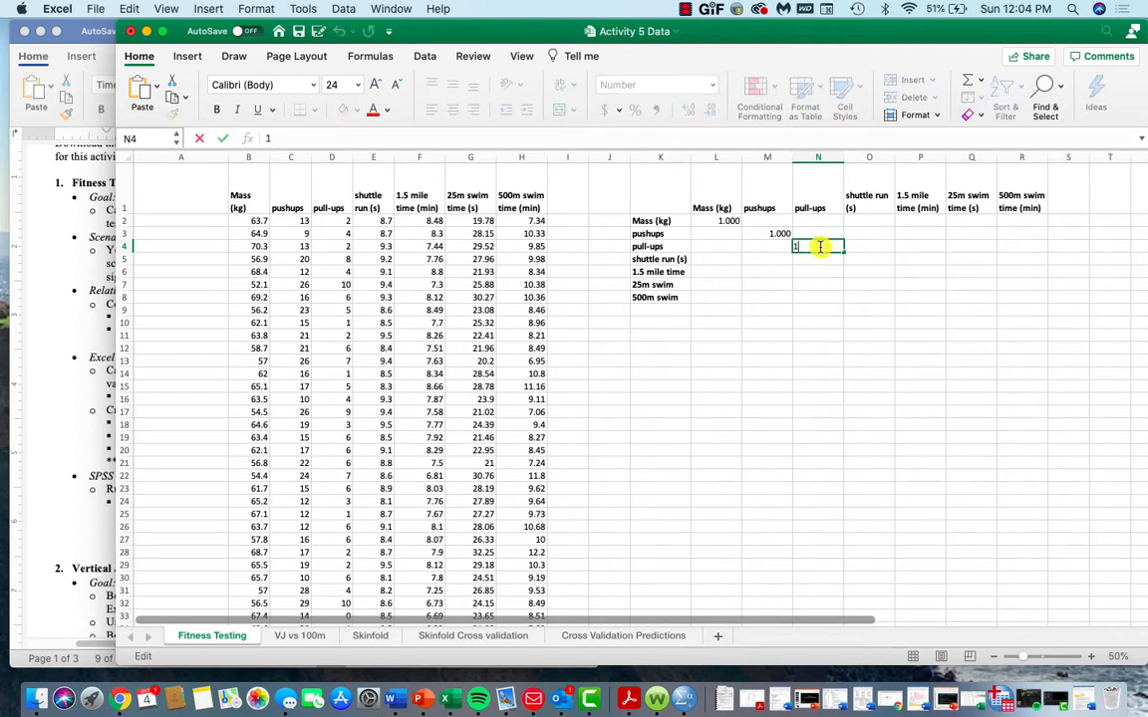
Copy the M3 formula to N4 and shift both of its ranges to the pull-ups data in D2:D51.
click(779, 235)
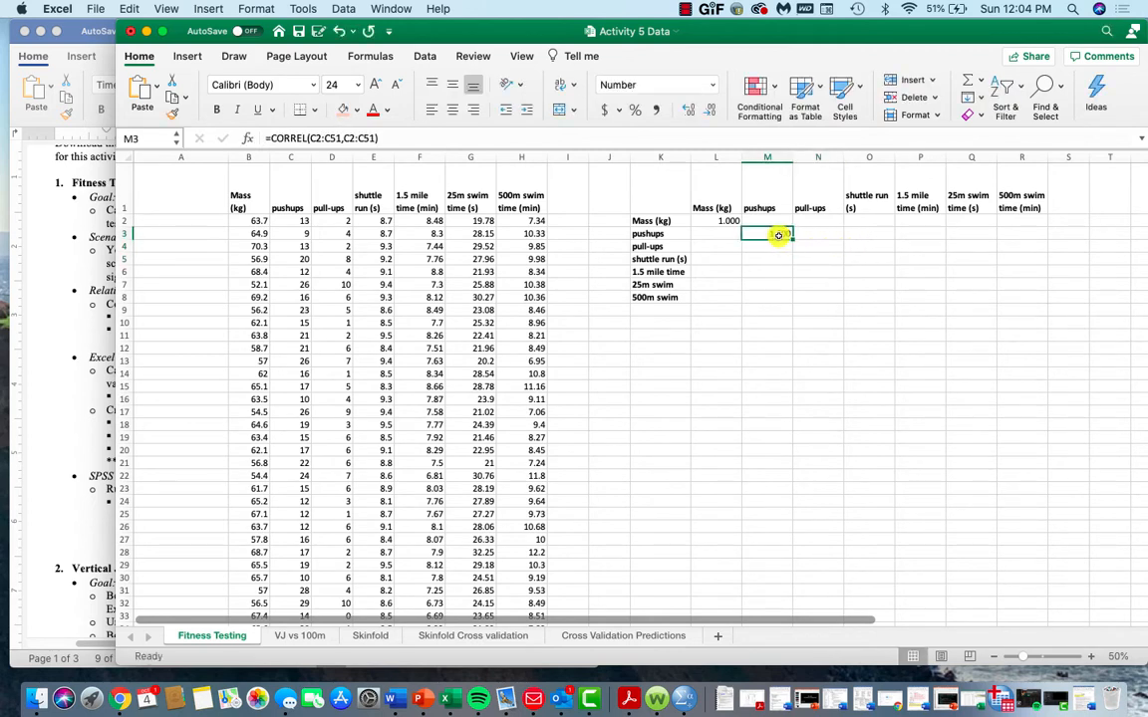
key(super+c)
click(817, 247)
key(super+v)
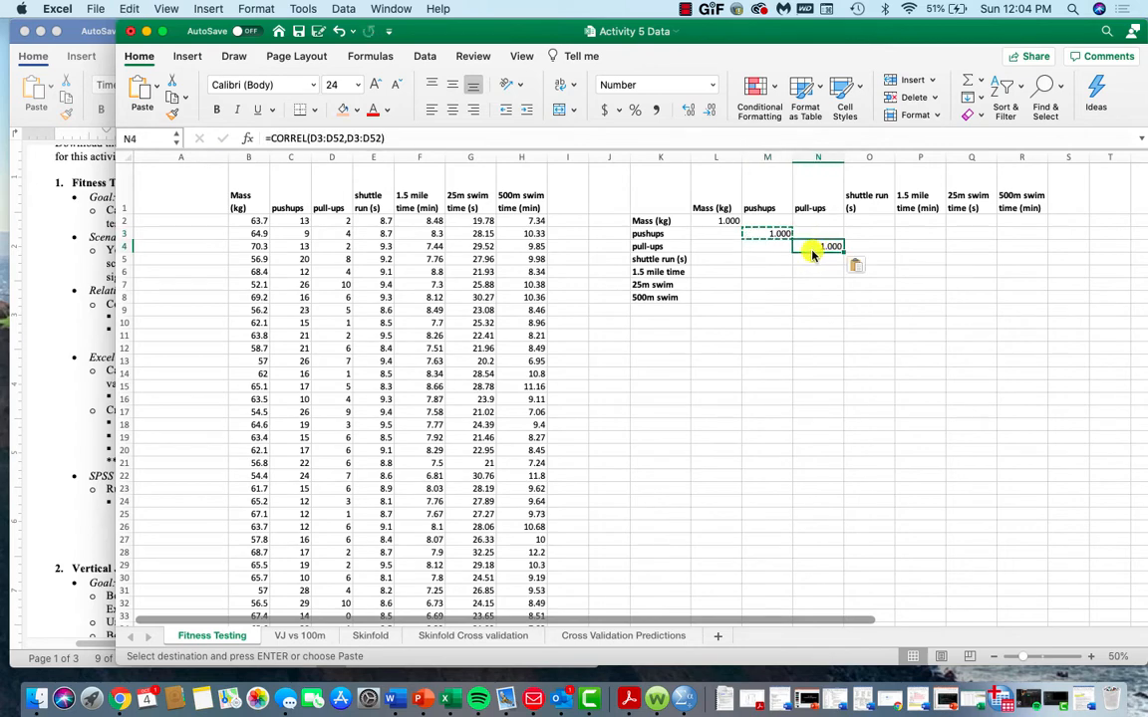
double_click(829, 249)
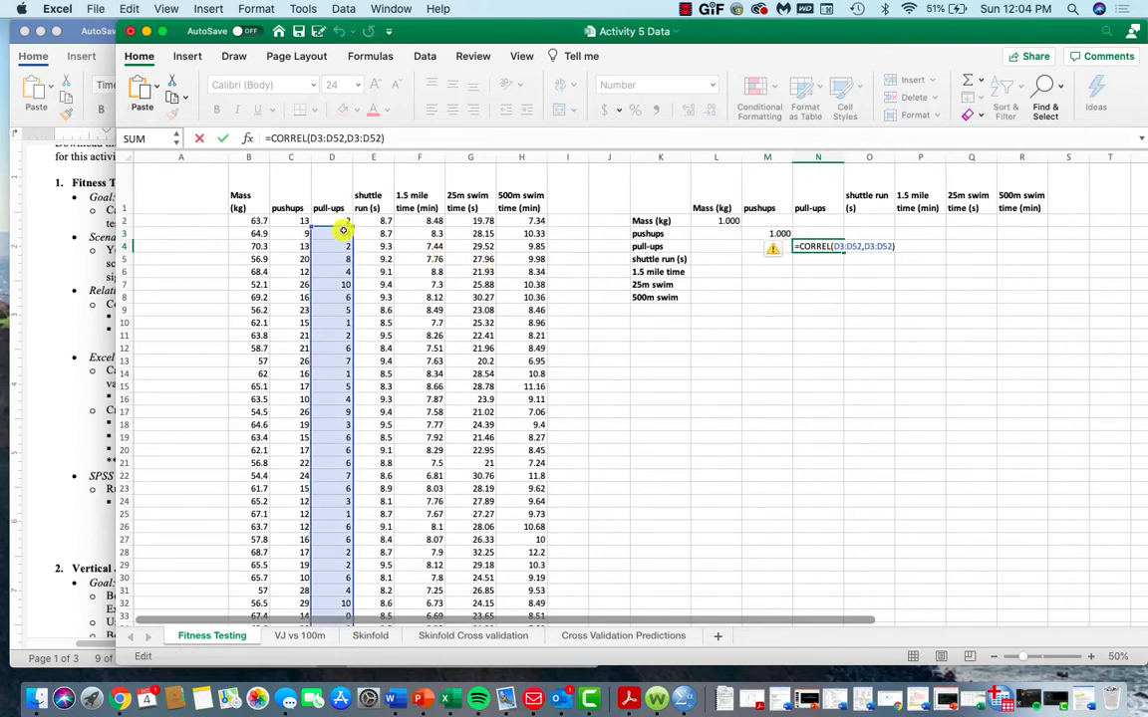
drag(338, 231, 337, 221)
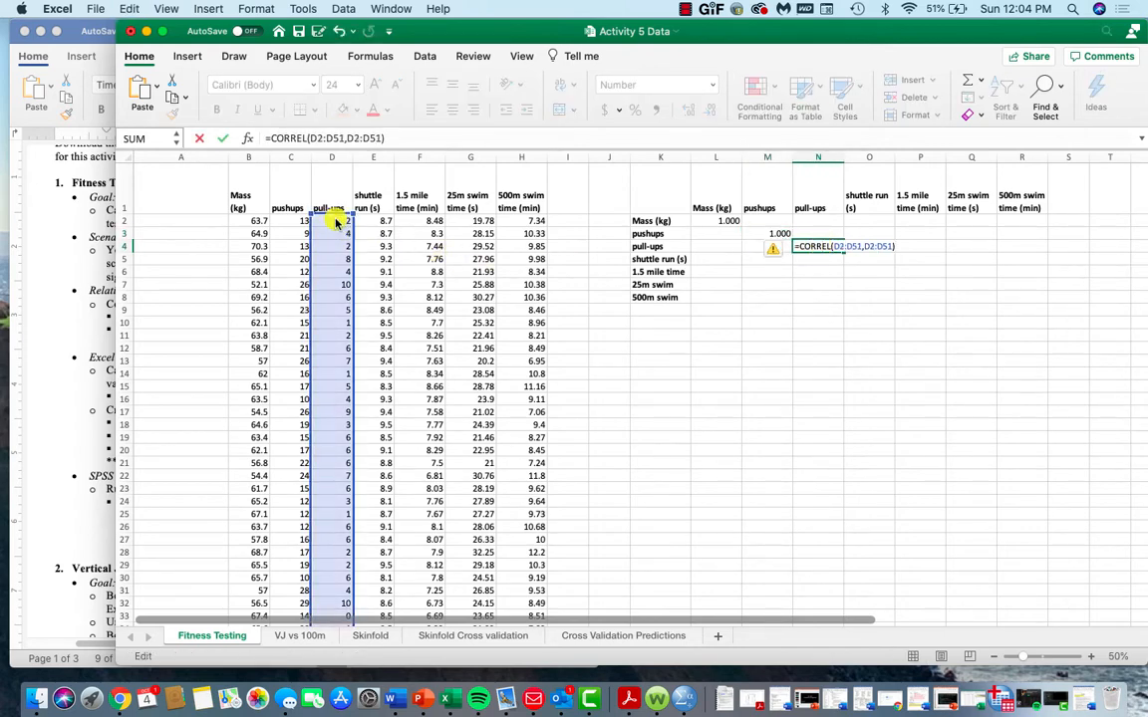
key(Return)
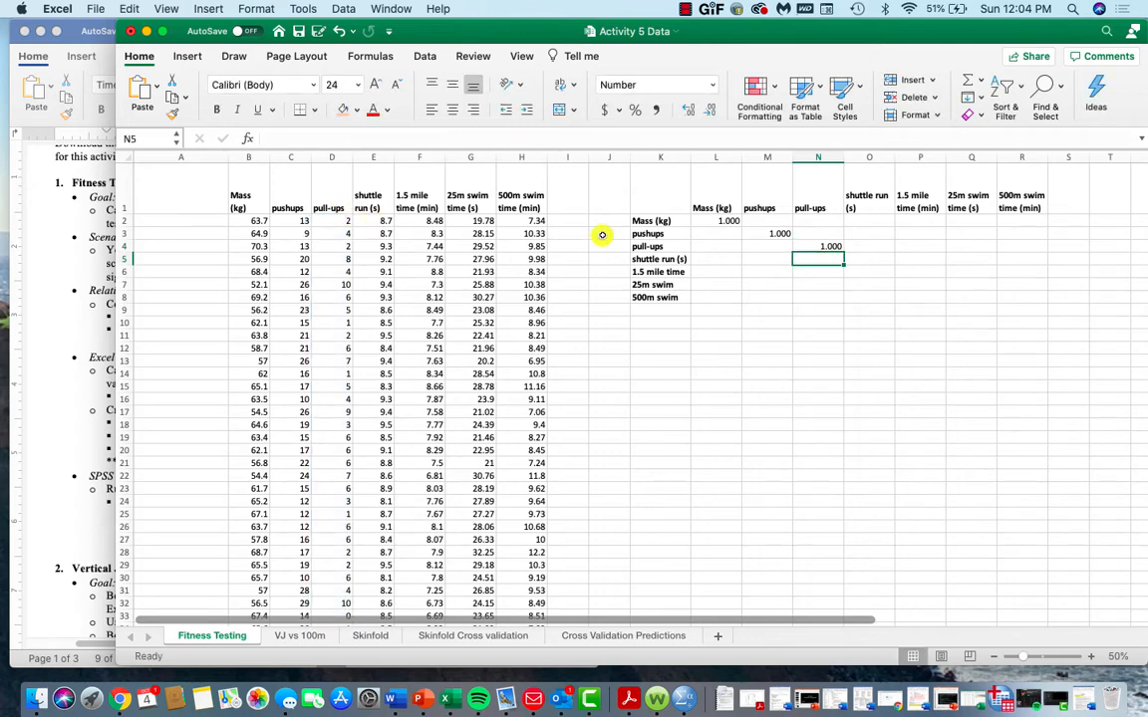
Copy the N4 formula to O5 and shift both of its ranges to the shuttle run data in E2:E51.
click(827, 246)
key(cmd+c)
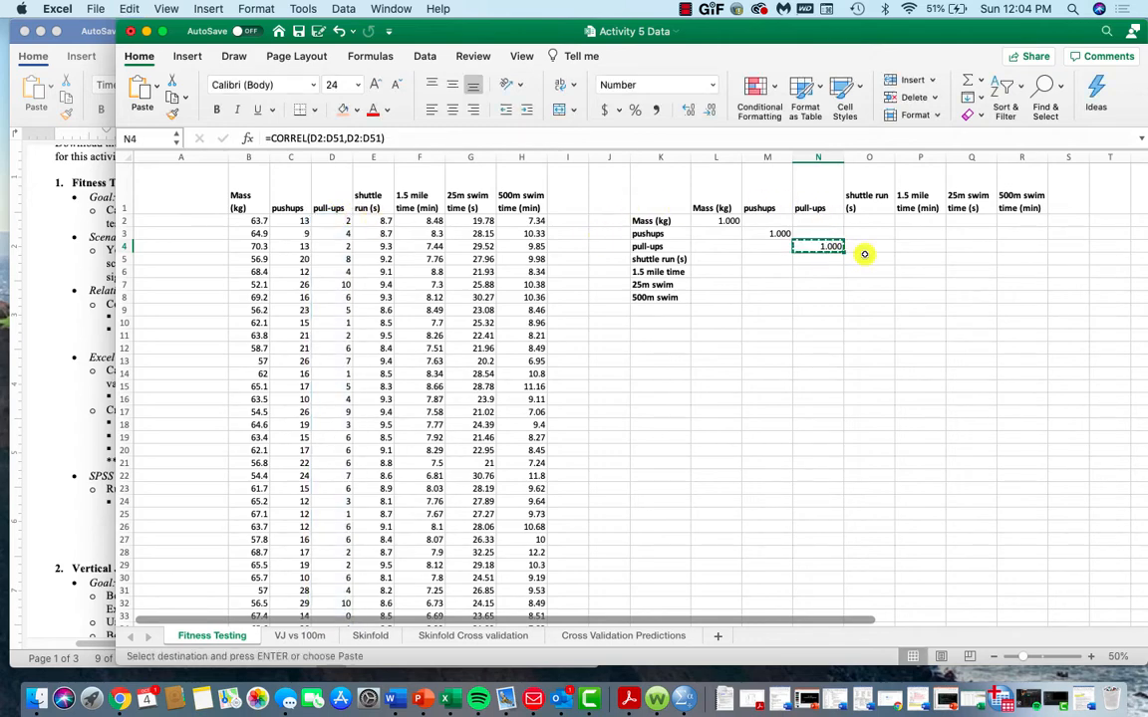
click(866, 257)
key(cmd+v)
double_click(866, 259)
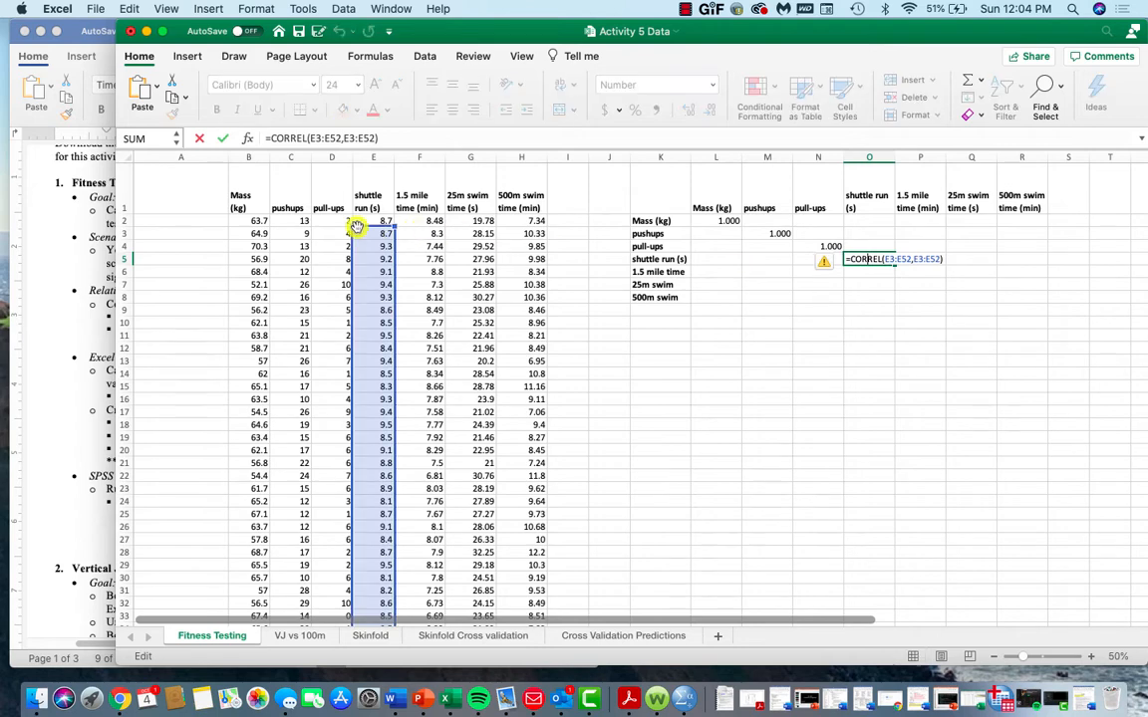
drag(374, 228, 379, 220)
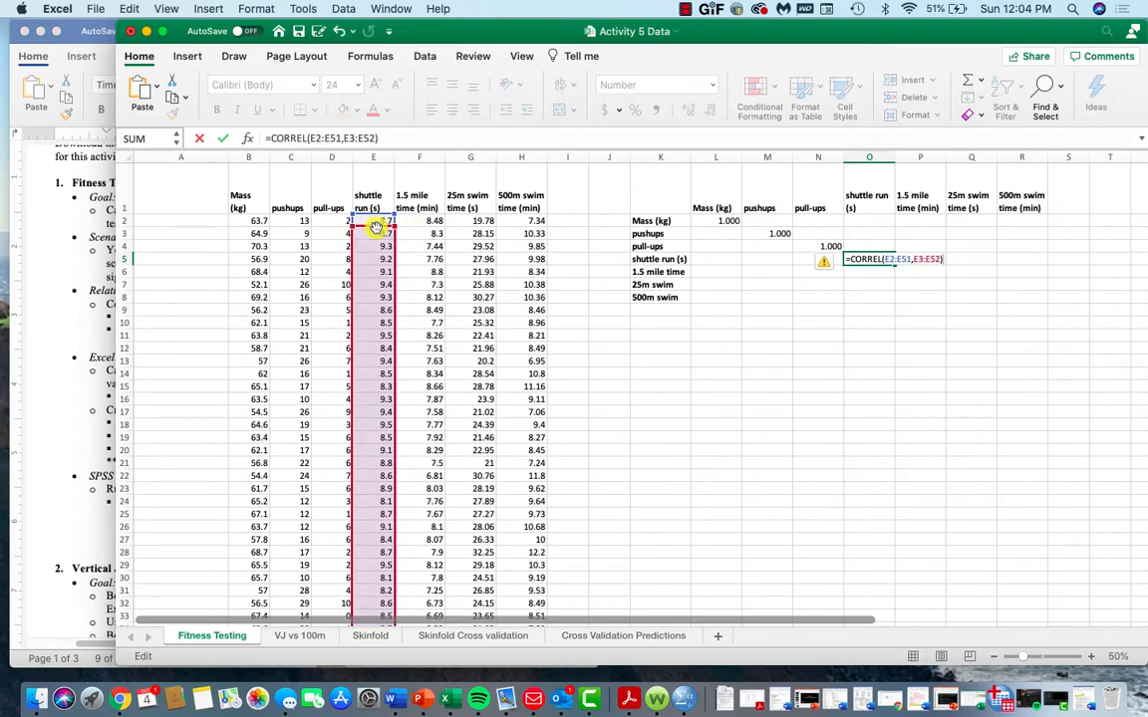
key(Return)
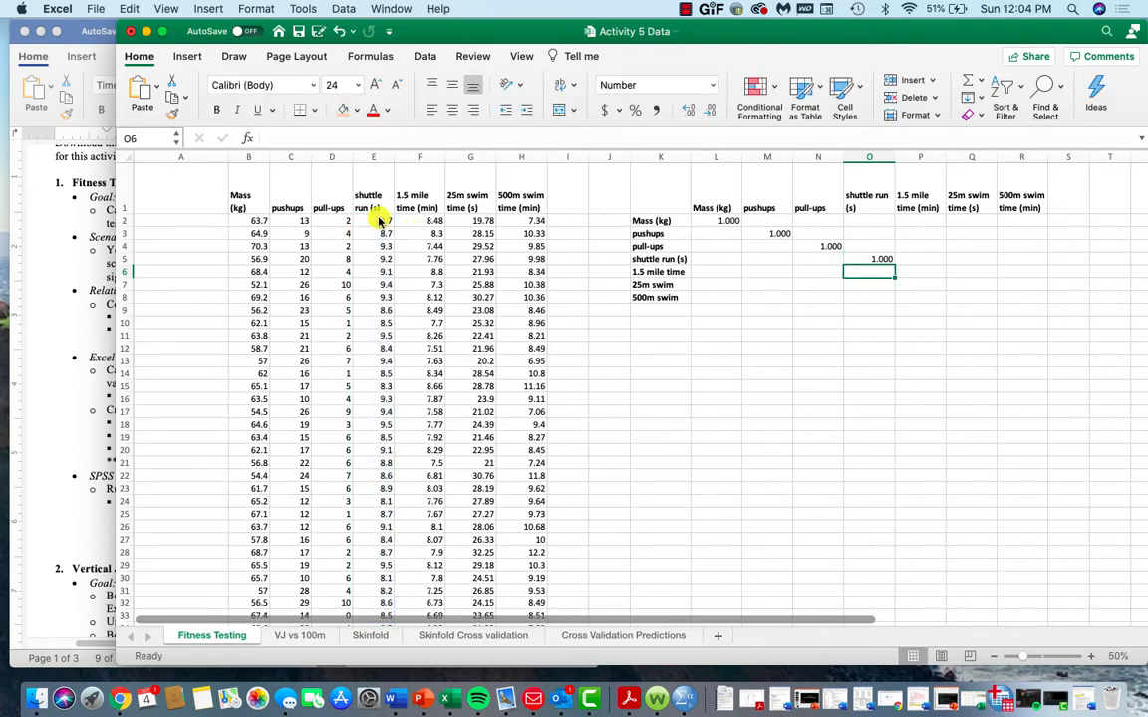
Copy the O5 formula to P6 and shift both of its ranges to the 1.5 mile time data in F2:F51.
key(Up)
key(cmd+c)
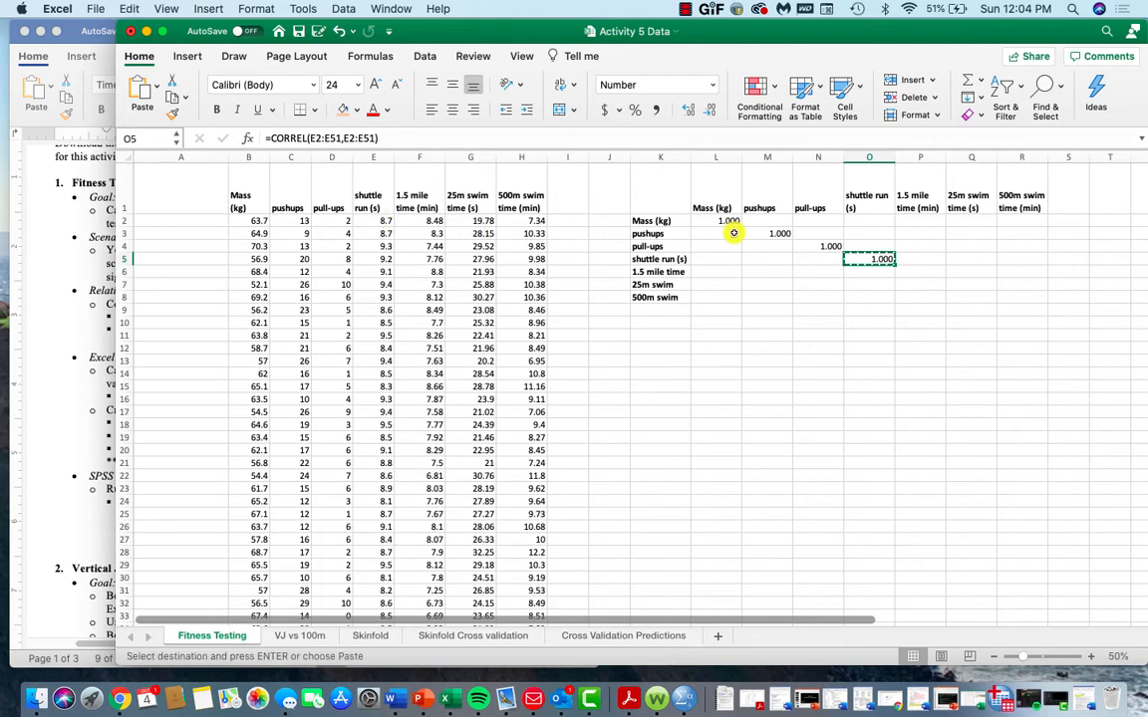
click(932, 272)
key(cmd+v)
double_click(908, 272)
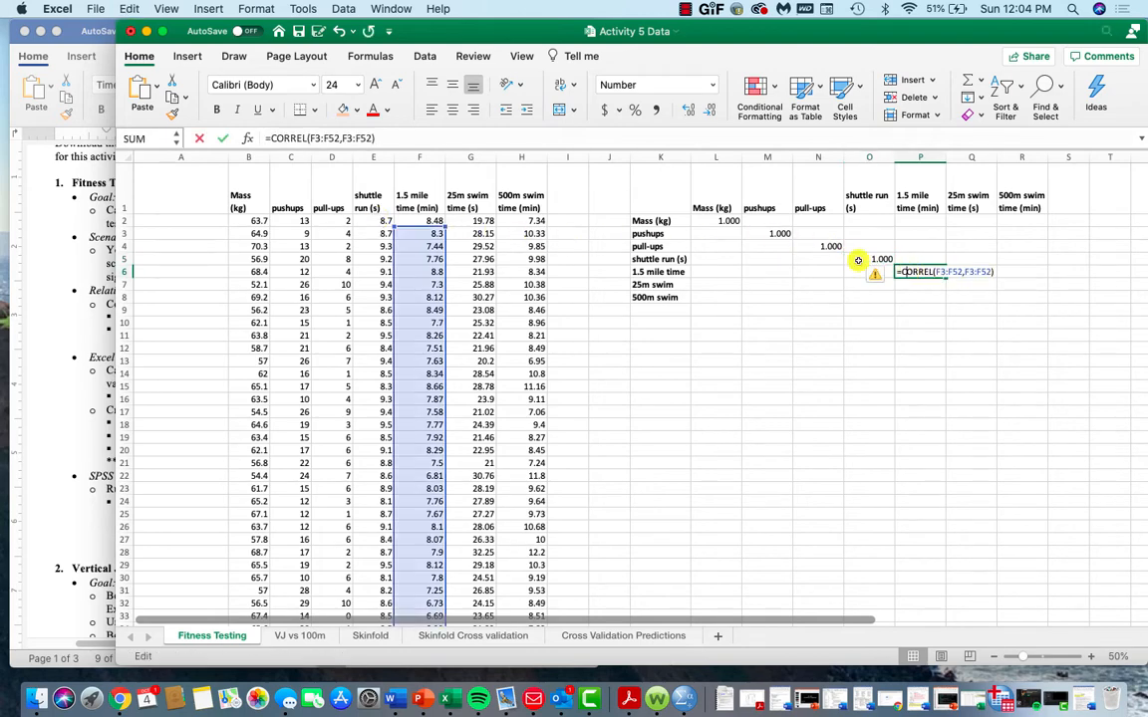
drag(431, 229, 426, 220)
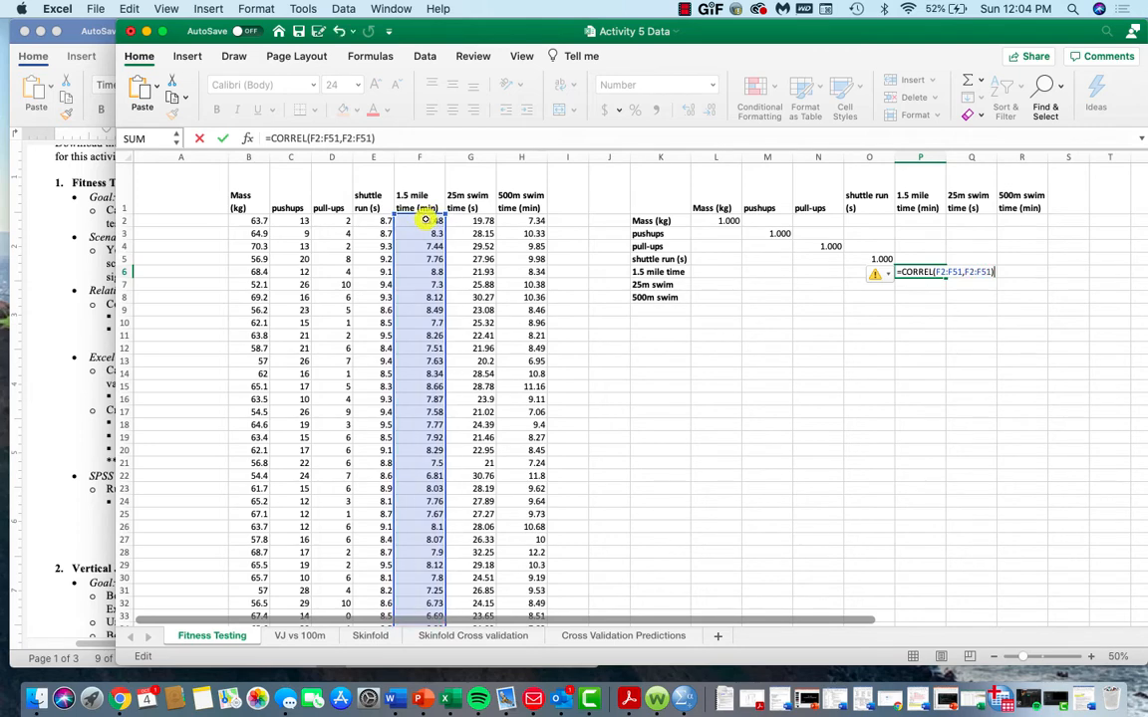
key(Return)
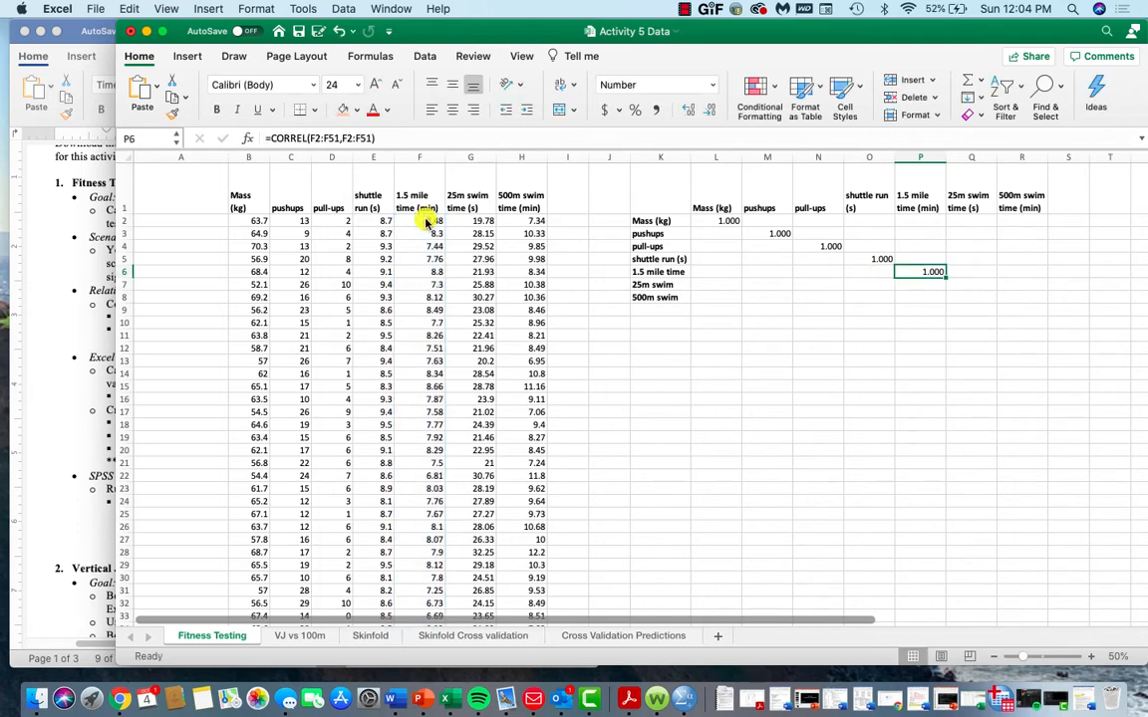
Copy the P6 formula to Q7 and shift both of its ranges to the 25m swim data in G2:G51.
key(super+c)
key(Down)
key(Right)
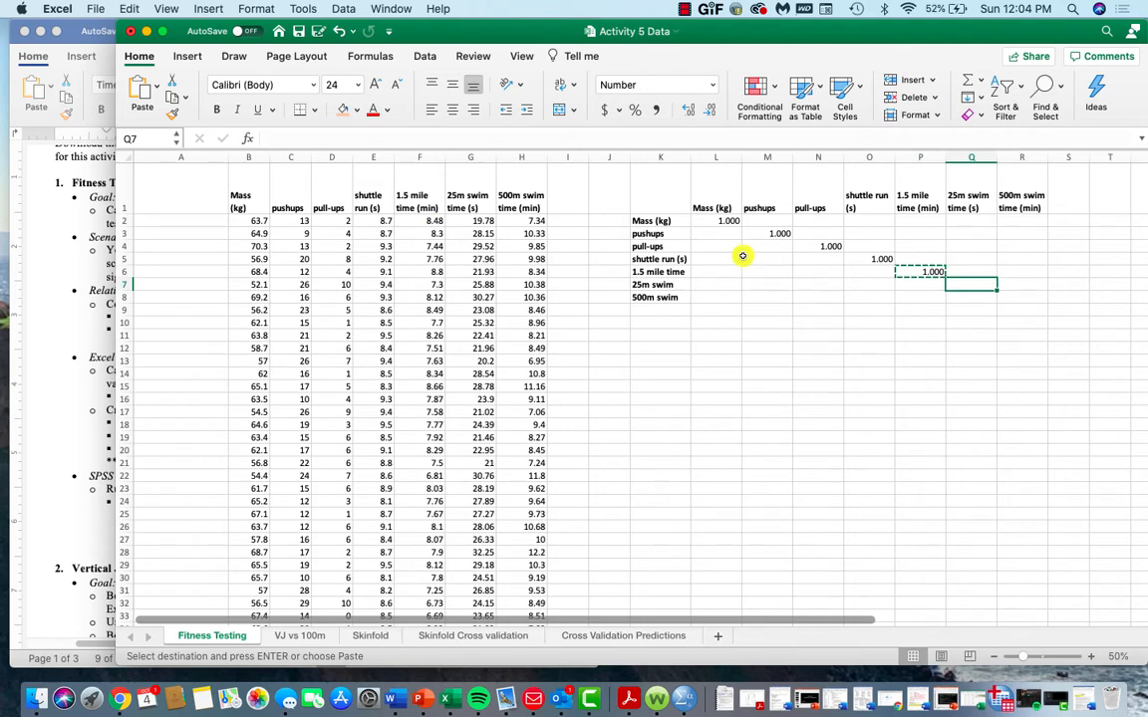
key(super+v)
double_click(982, 287)
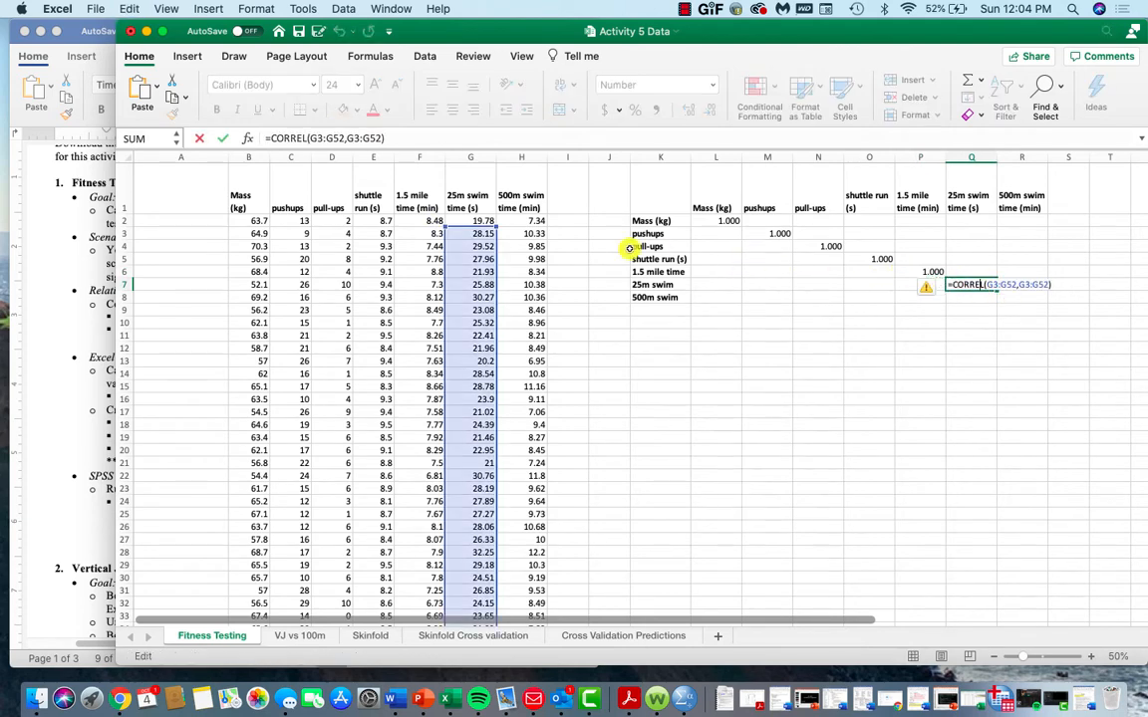
drag(482, 231, 479, 220)
key(Return)
key(Up)
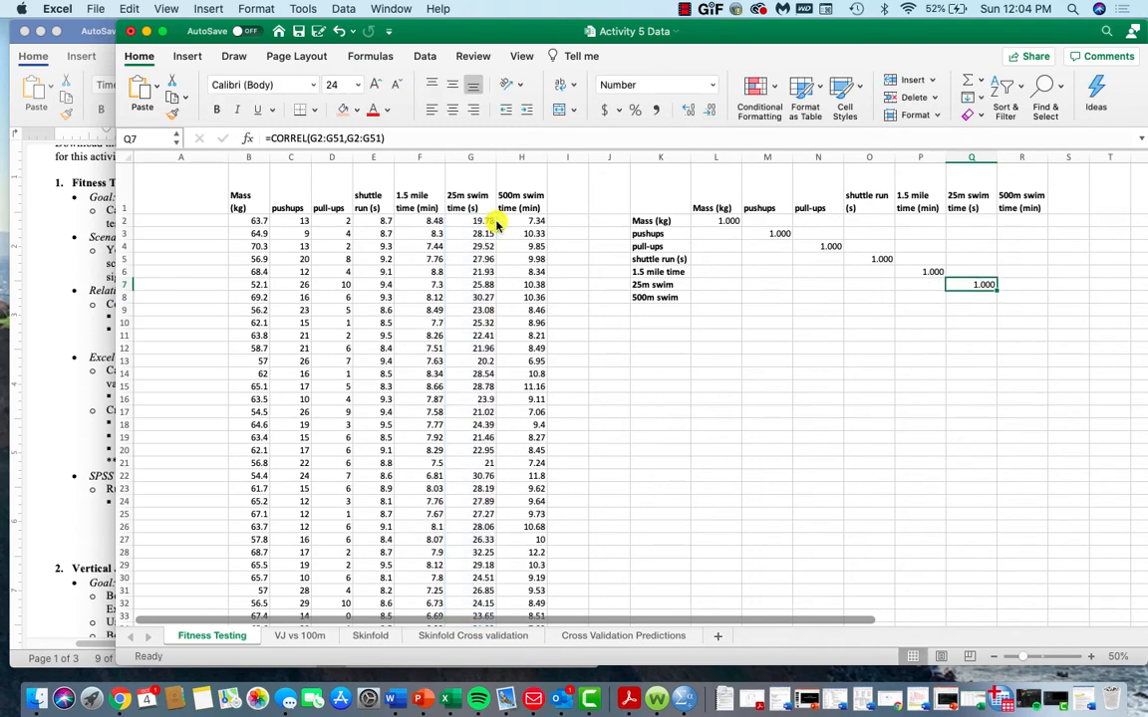
Copy the Q7 formula to R8 and shift both of its ranges to the 500m swim data in H2:H51.
key(super+c)
key(Down)
key(Right)
key(super+v)
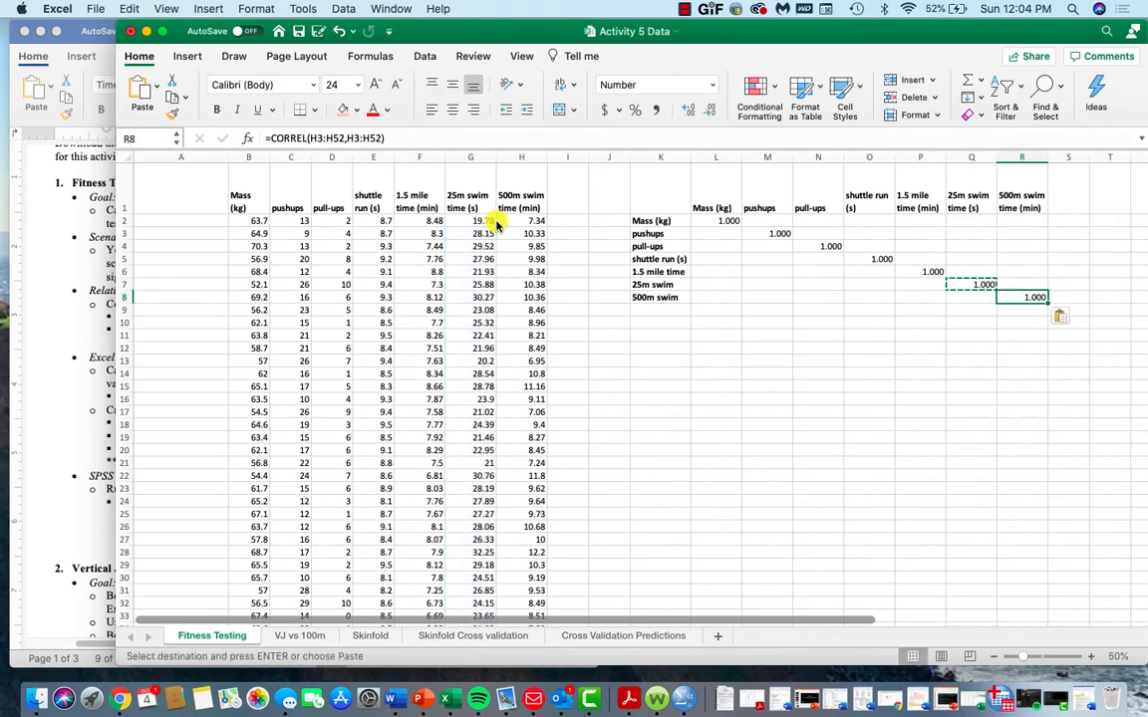
double_click(1027, 298)
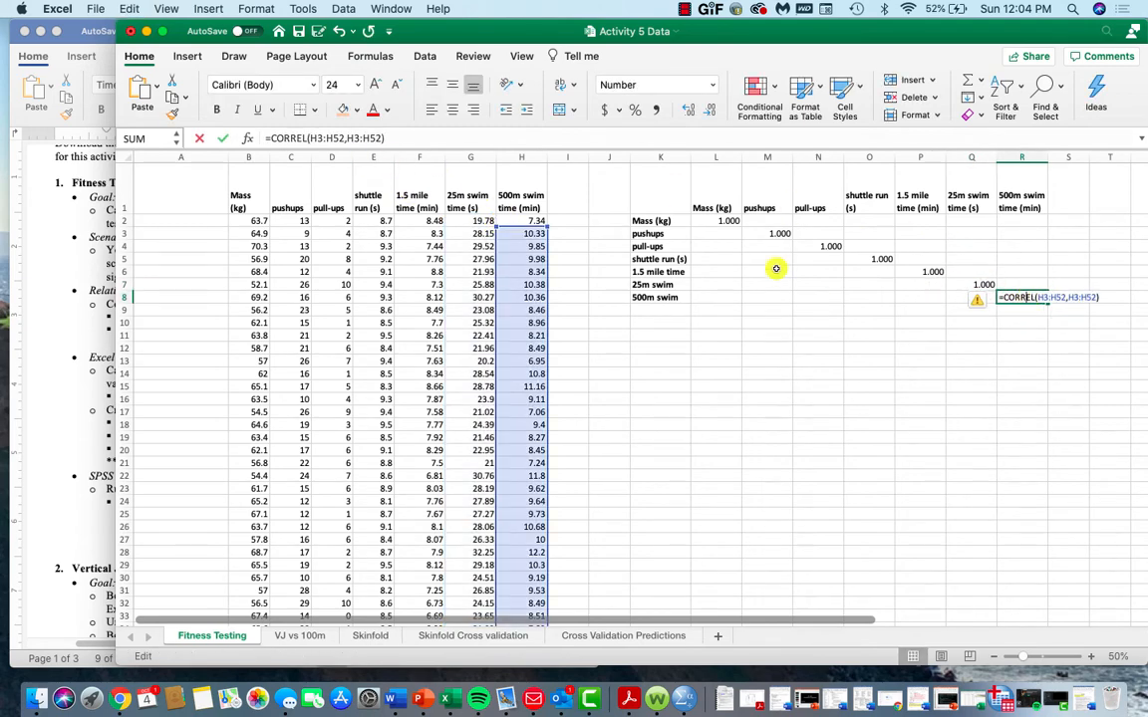
drag(525, 231, 525, 223)
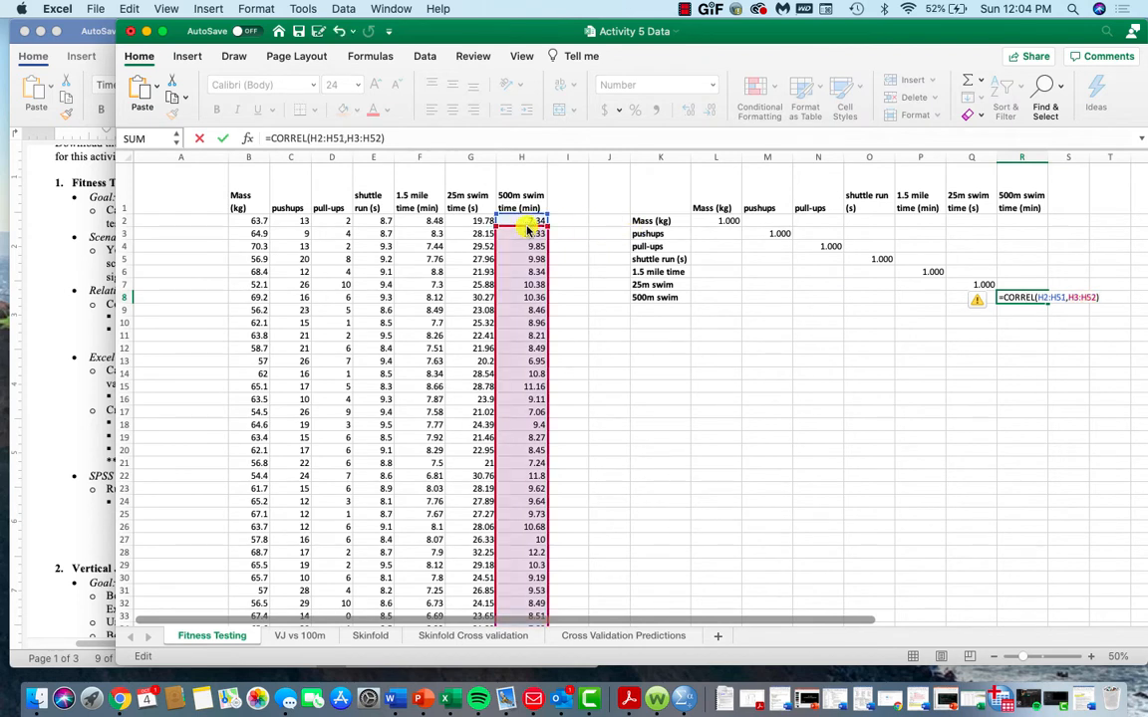
key(Return)
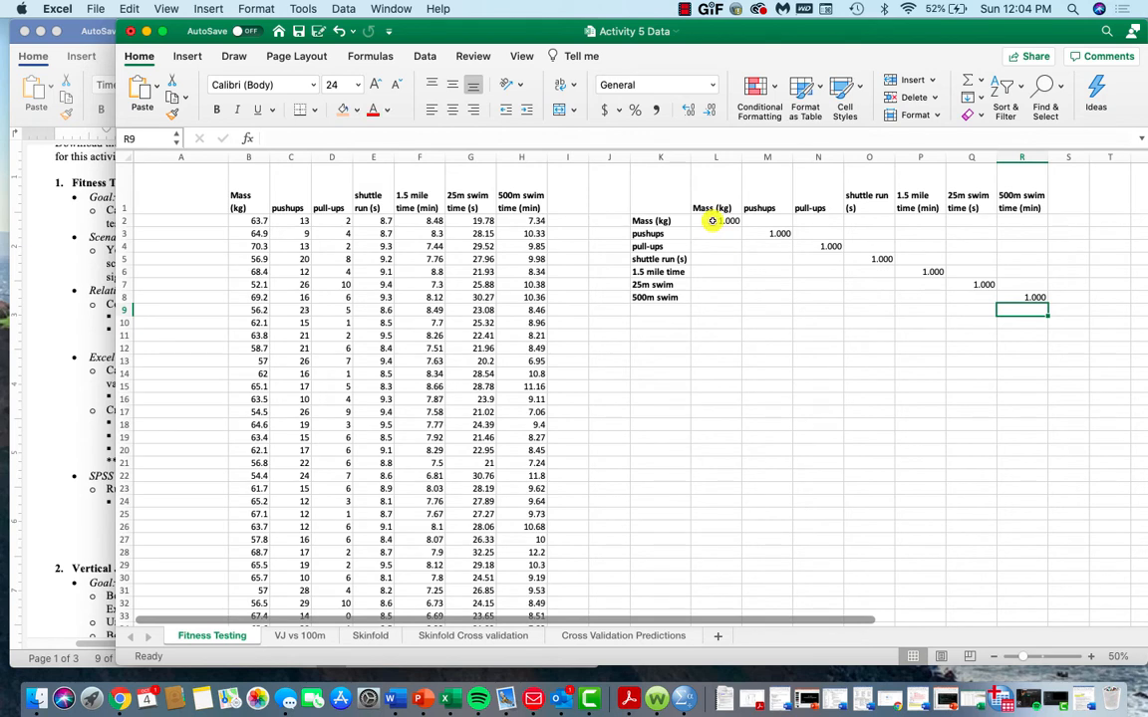
click(1022, 298)
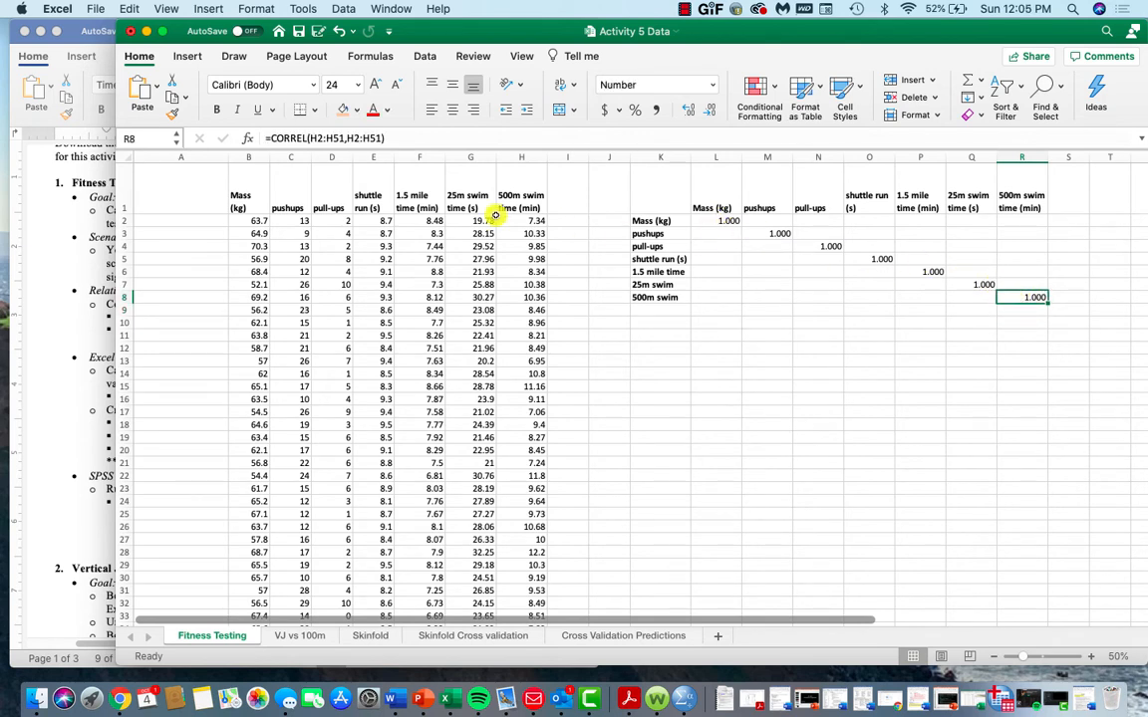
double_click(1022, 297)
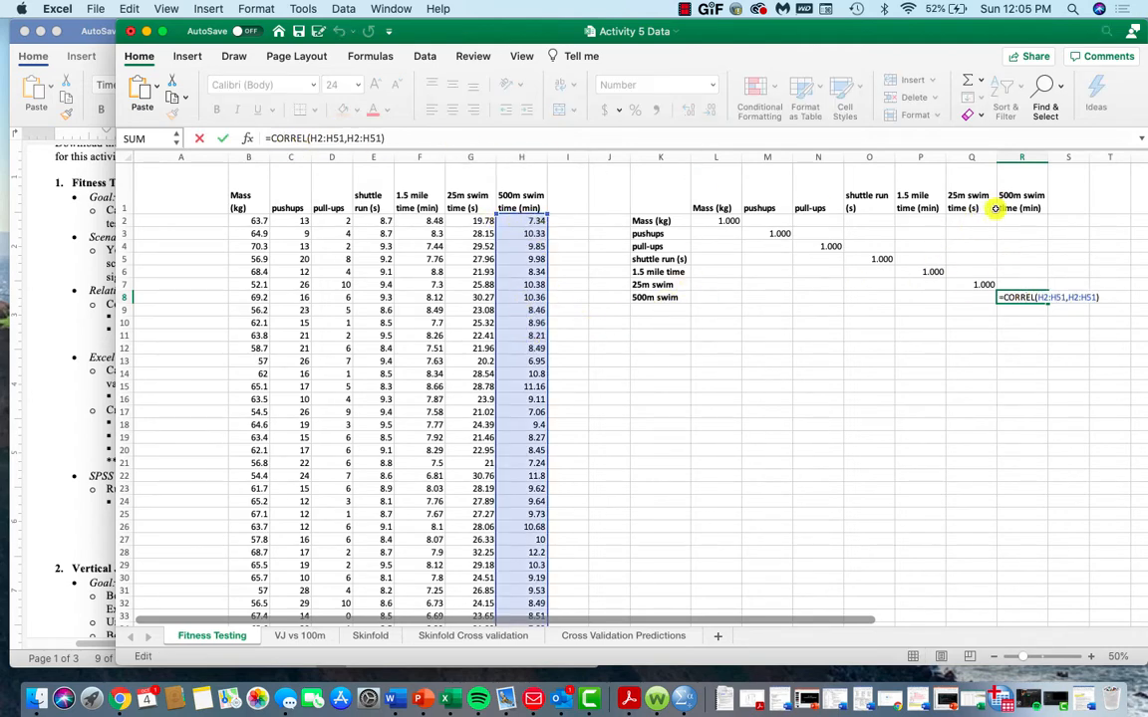
key(Return)
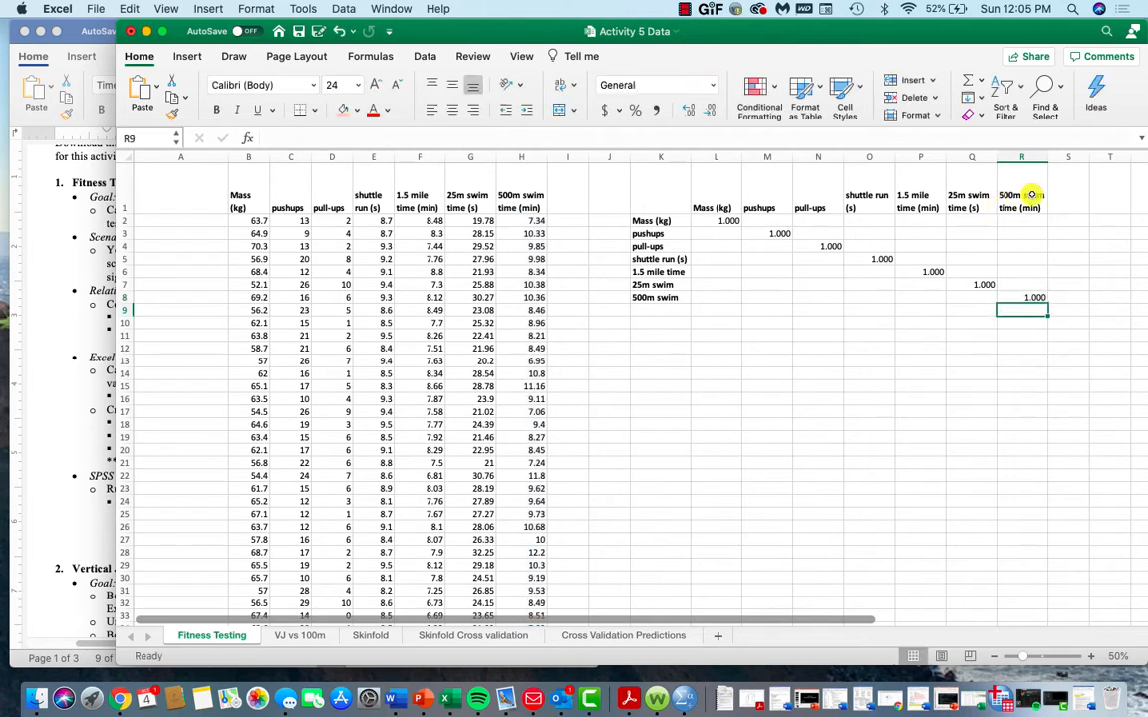
Fill the seven diagonal cells of the correlation matrix, from L2 to R8, with yellow.
click(1012, 297)
super+click(982, 284)
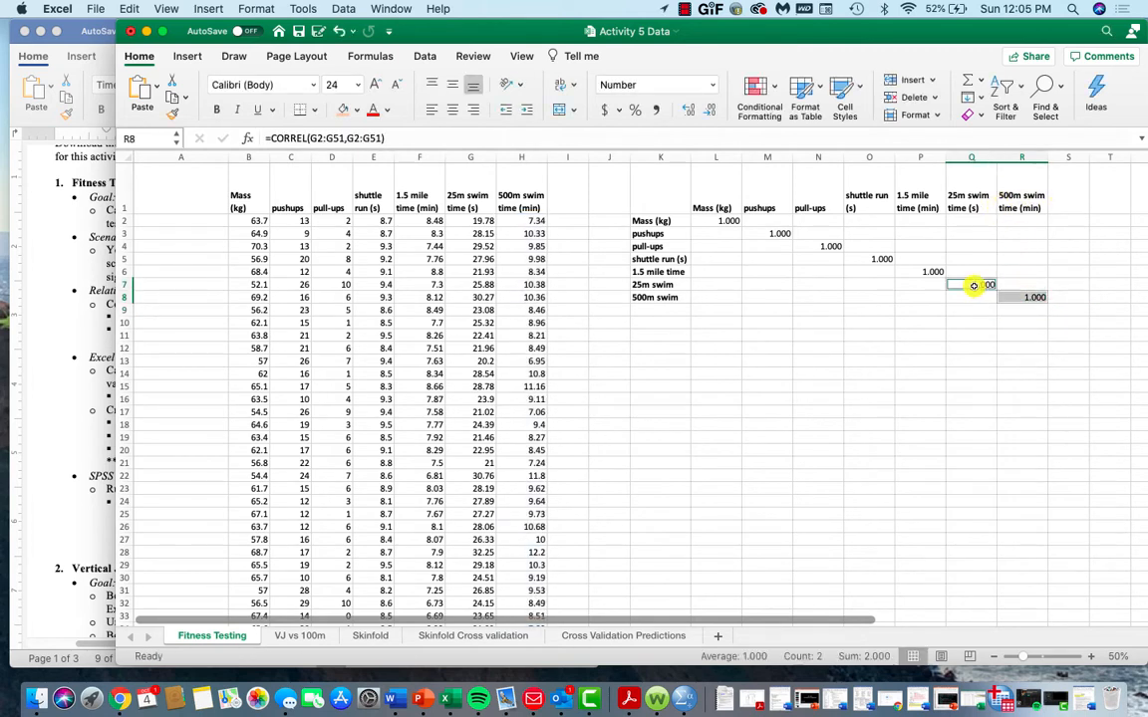
super+click(929, 270)
super+click(863, 258)
super+click(829, 245)
super+click(778, 232)
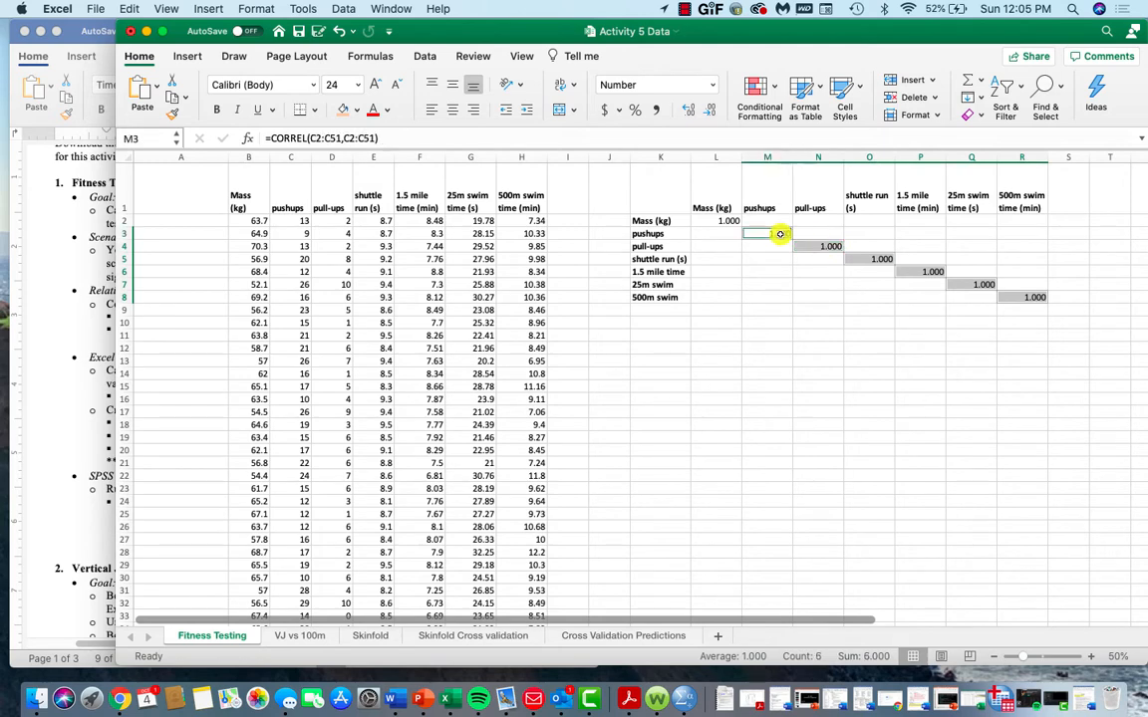
super+click(724, 221)
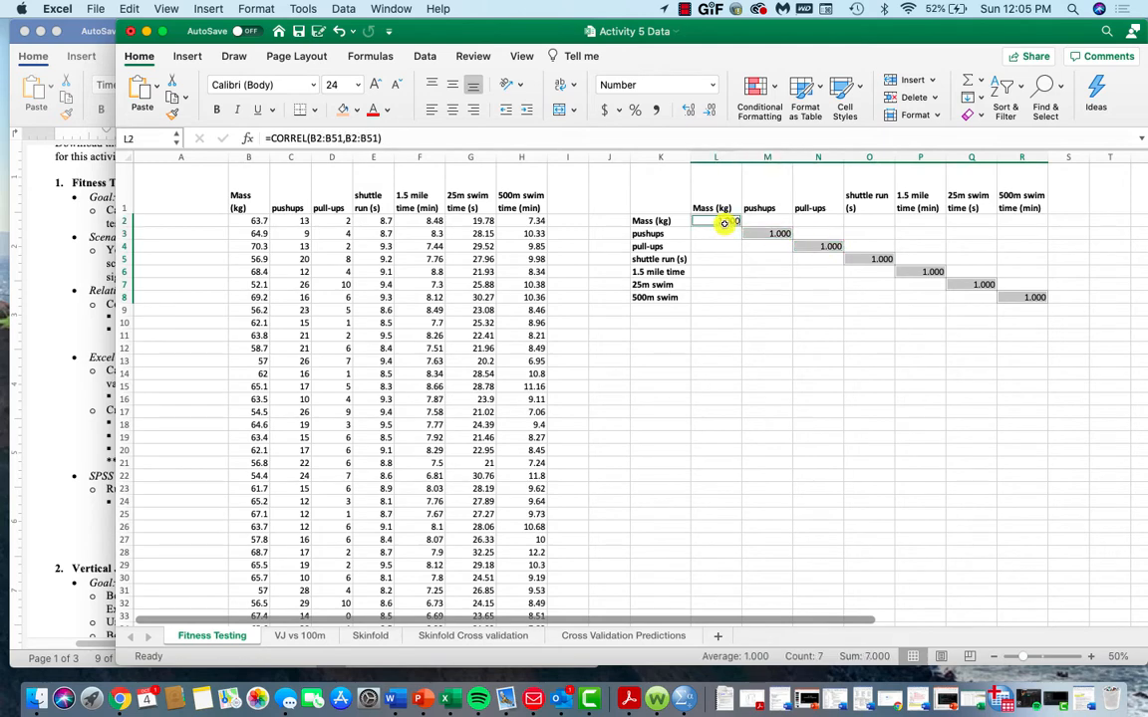
click(354, 110)
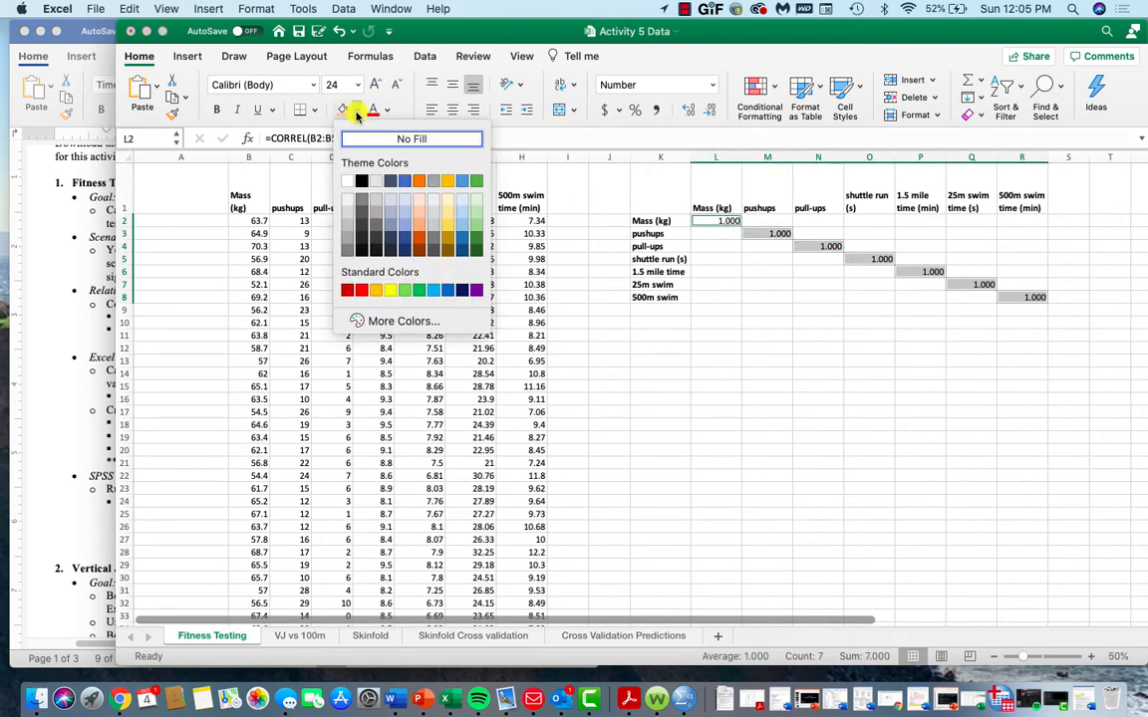
click(388, 291)
click(916, 271)
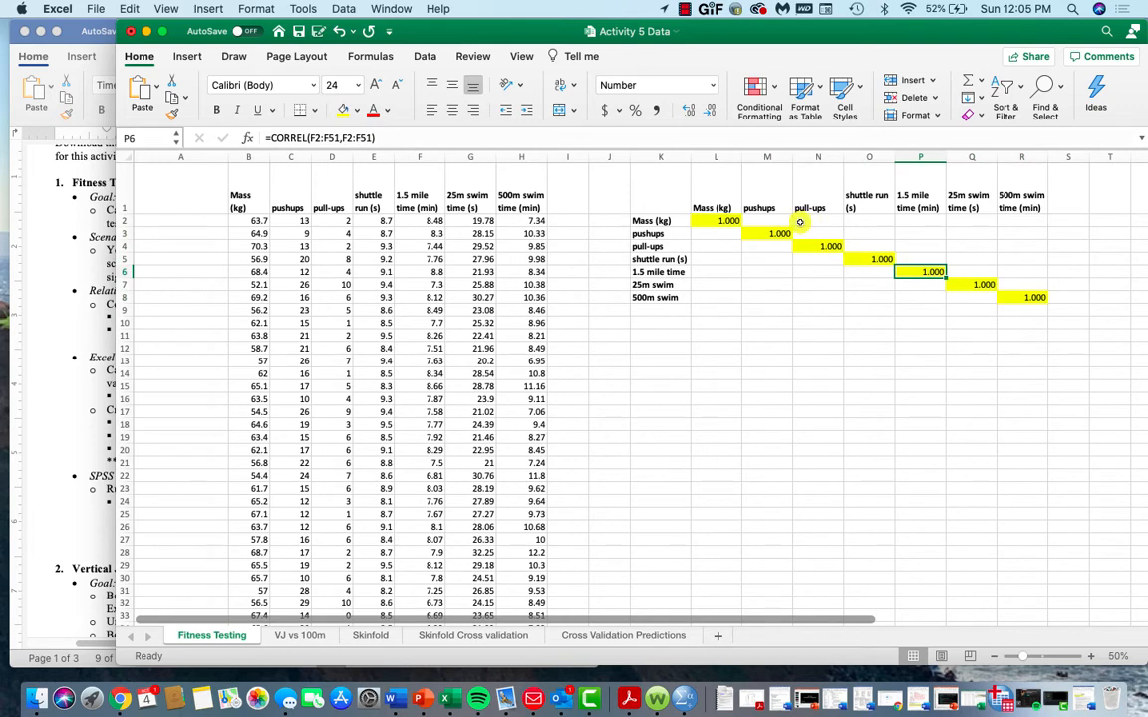
Enter a CORREL formula in L3 correlating the mass data B2:B51 with the pushups data C2:C51.
click(735, 236)
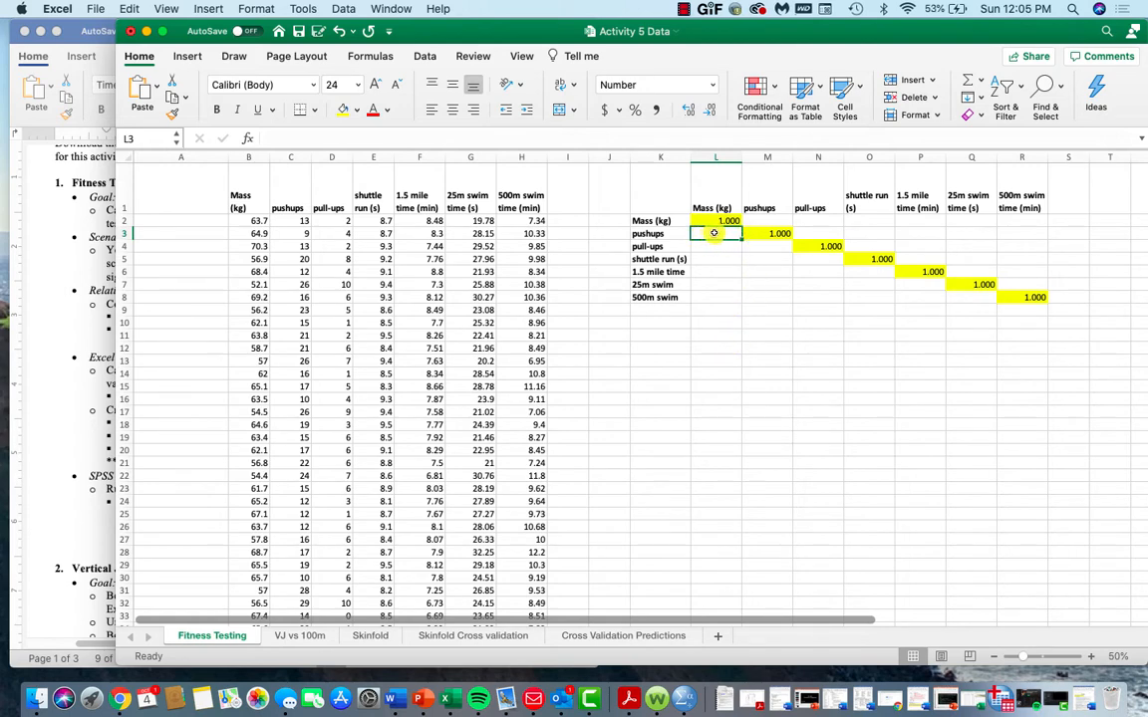
text(corr)
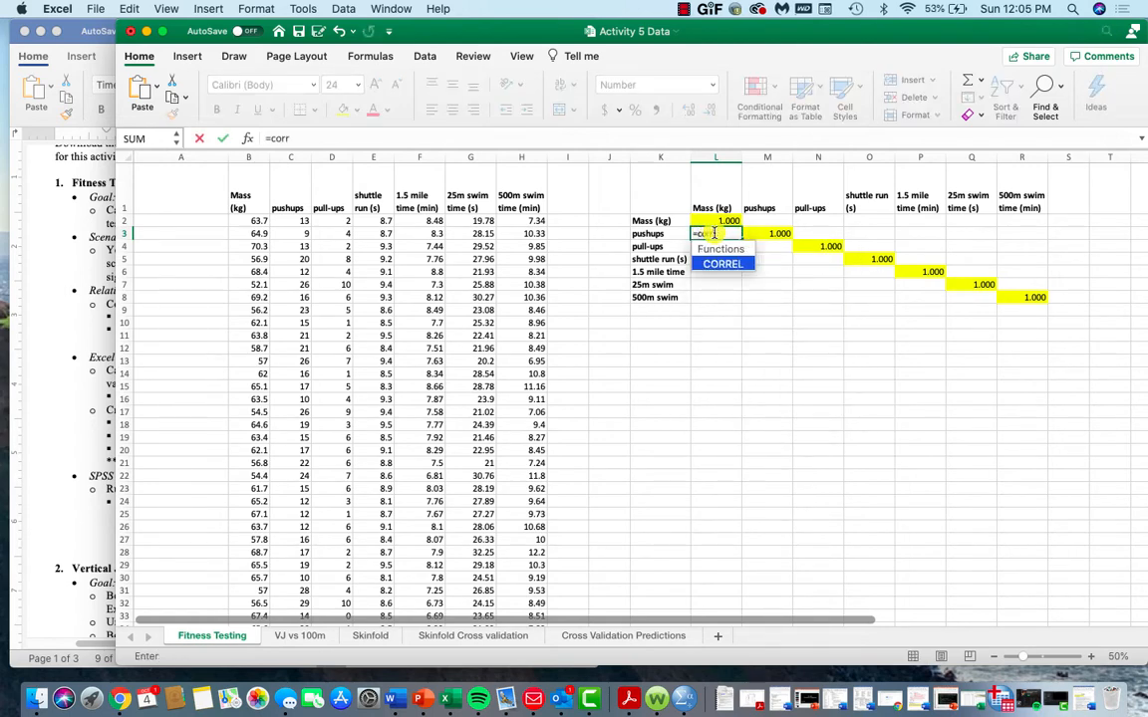
text(el()
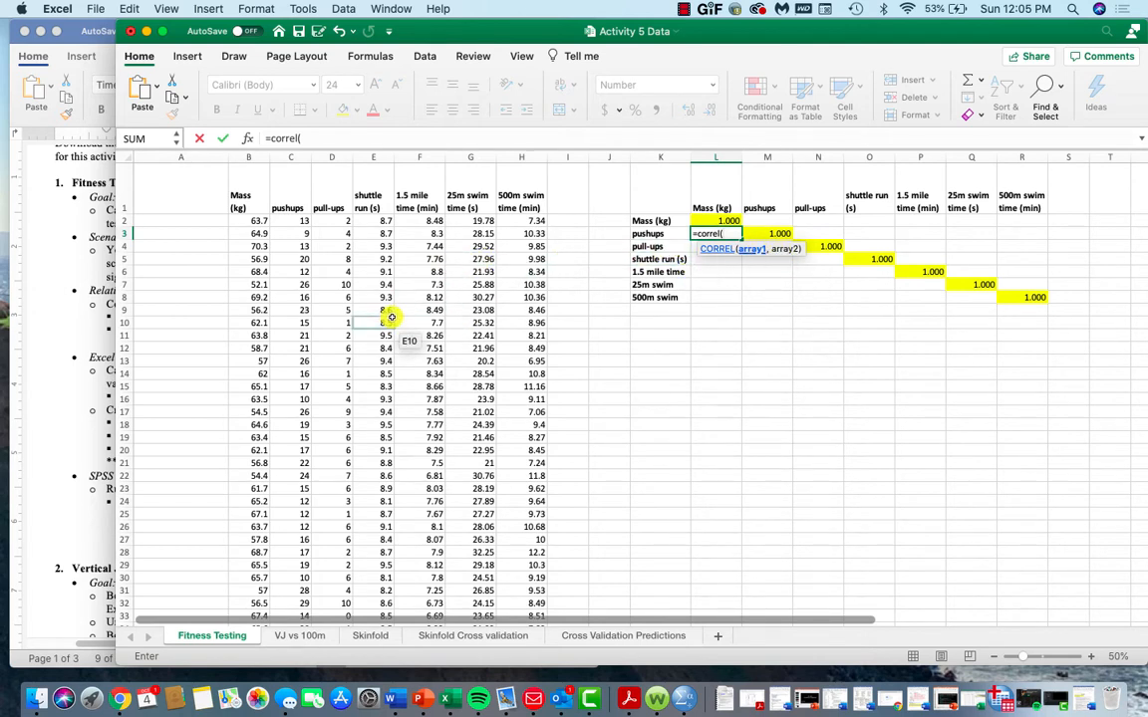
click(256, 222)
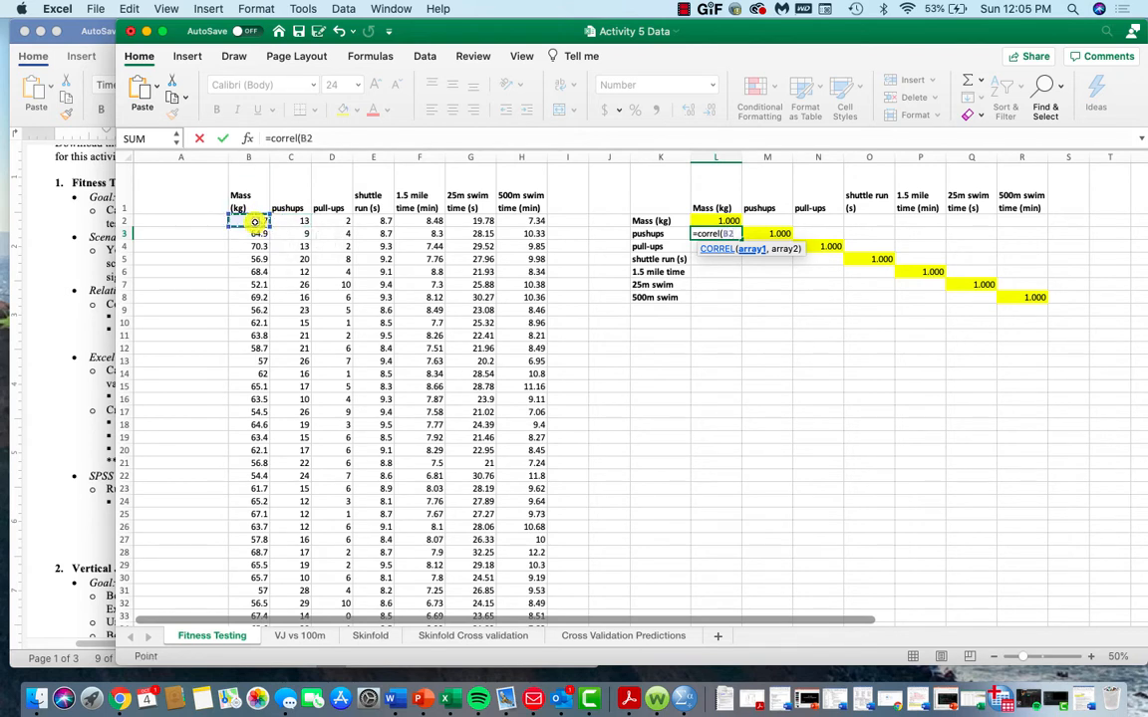
key(super+shift+Down)
text(,)
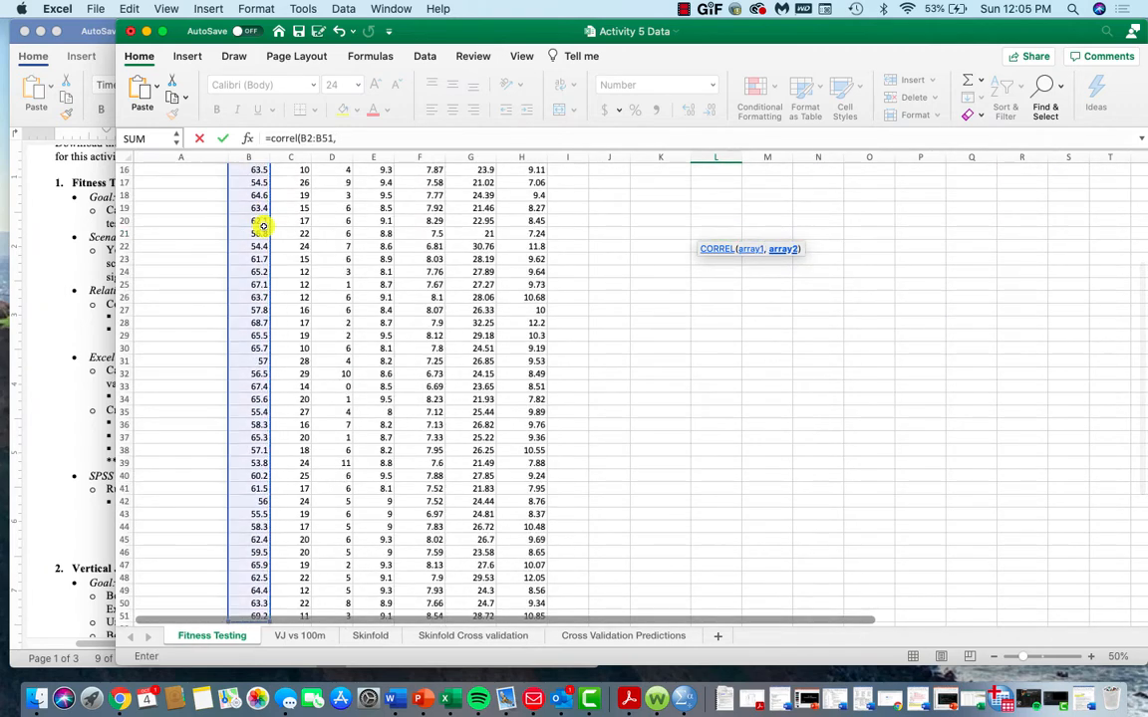
scroll(269, 239, up, 8)
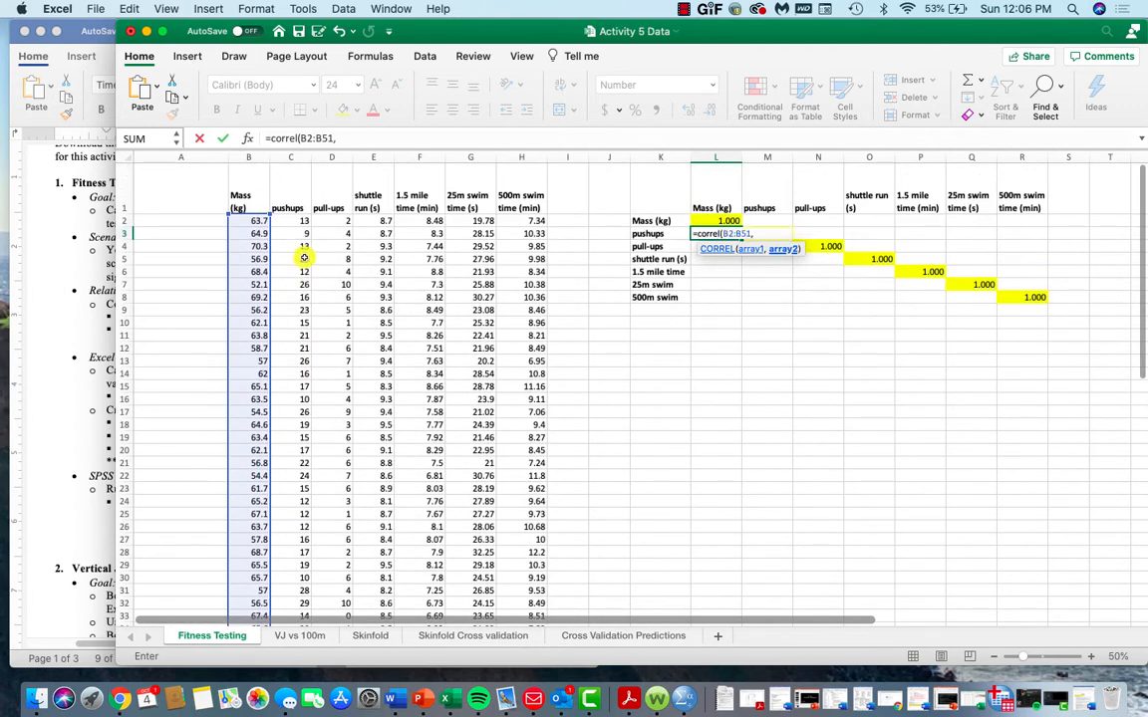
click(302, 220)
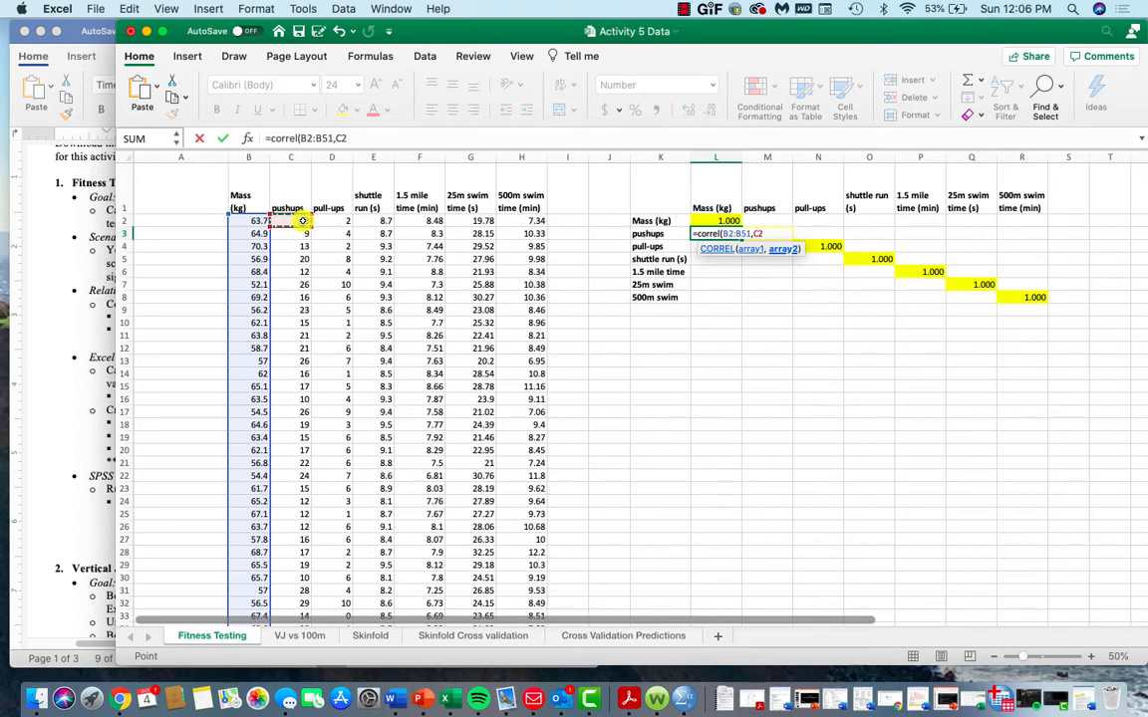
key(super+shift+Down)
scroll(467, 326, down, 5)
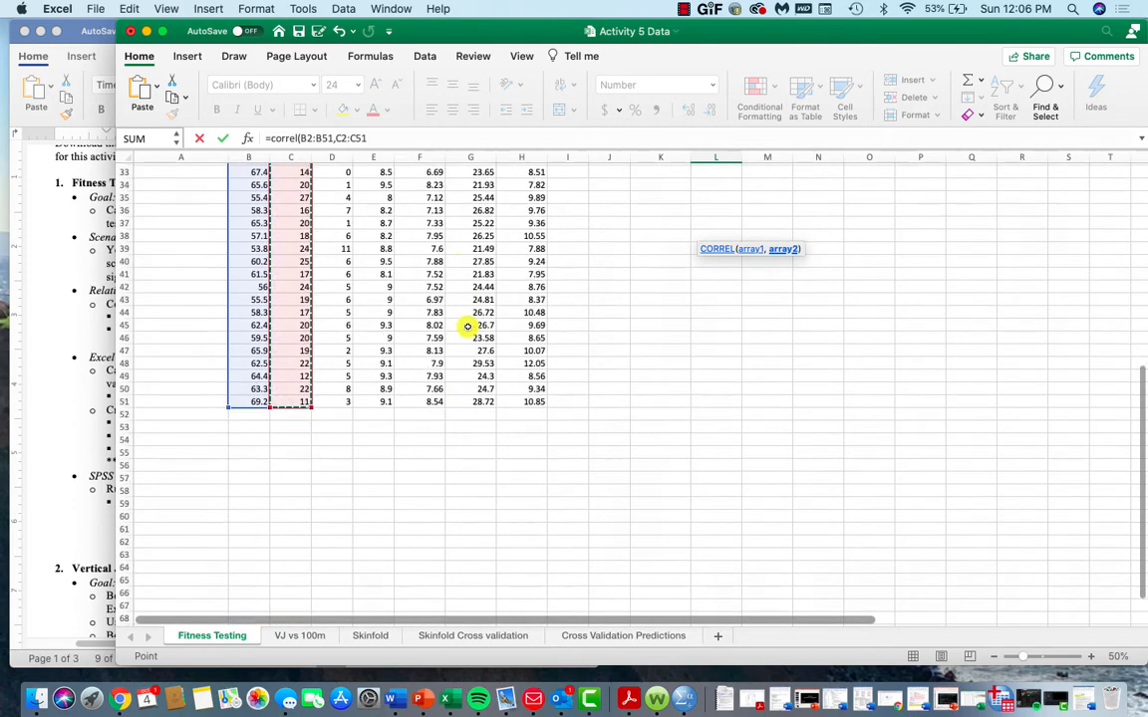
scroll(467, 326, up, 10)
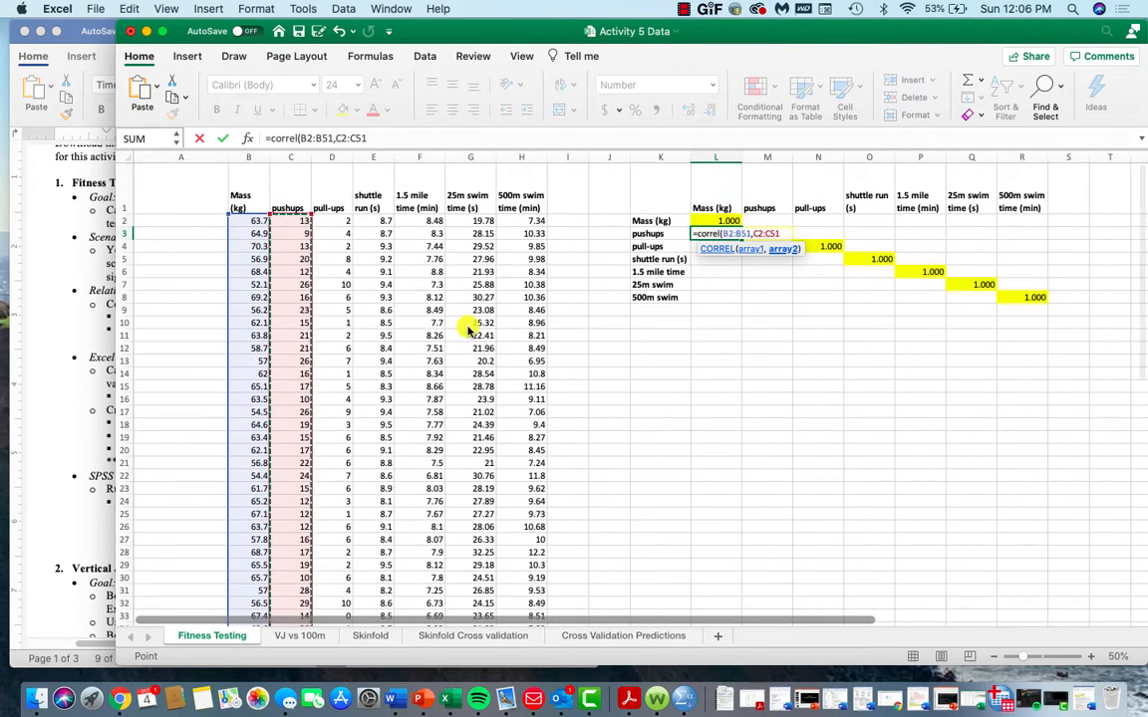
key(Return)
Check the ranges of the L3 formula and fill it down the mass column through L8.
click(726, 233)
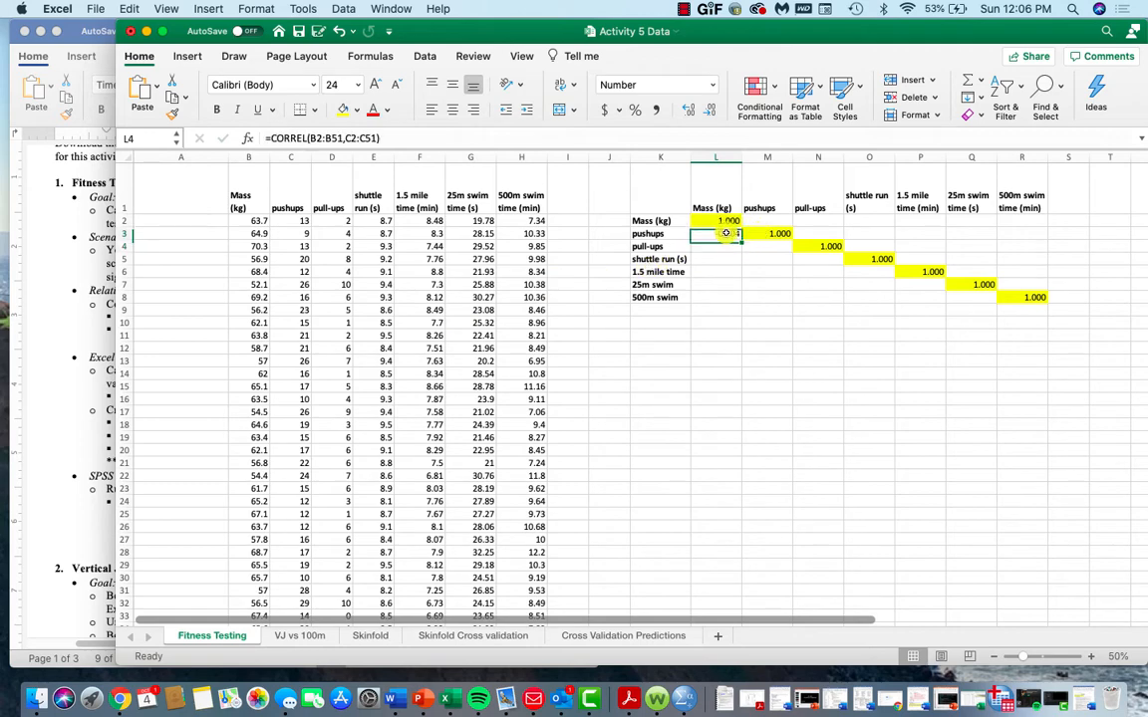
double_click(725, 233)
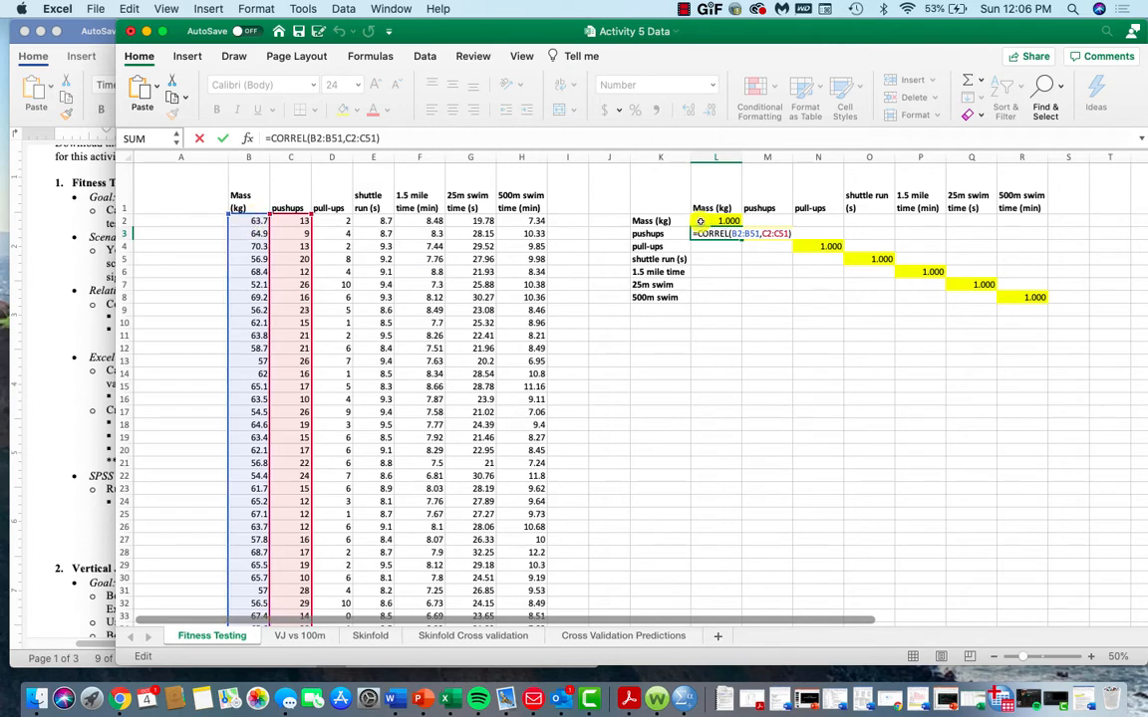
key(Return)
click(732, 237)
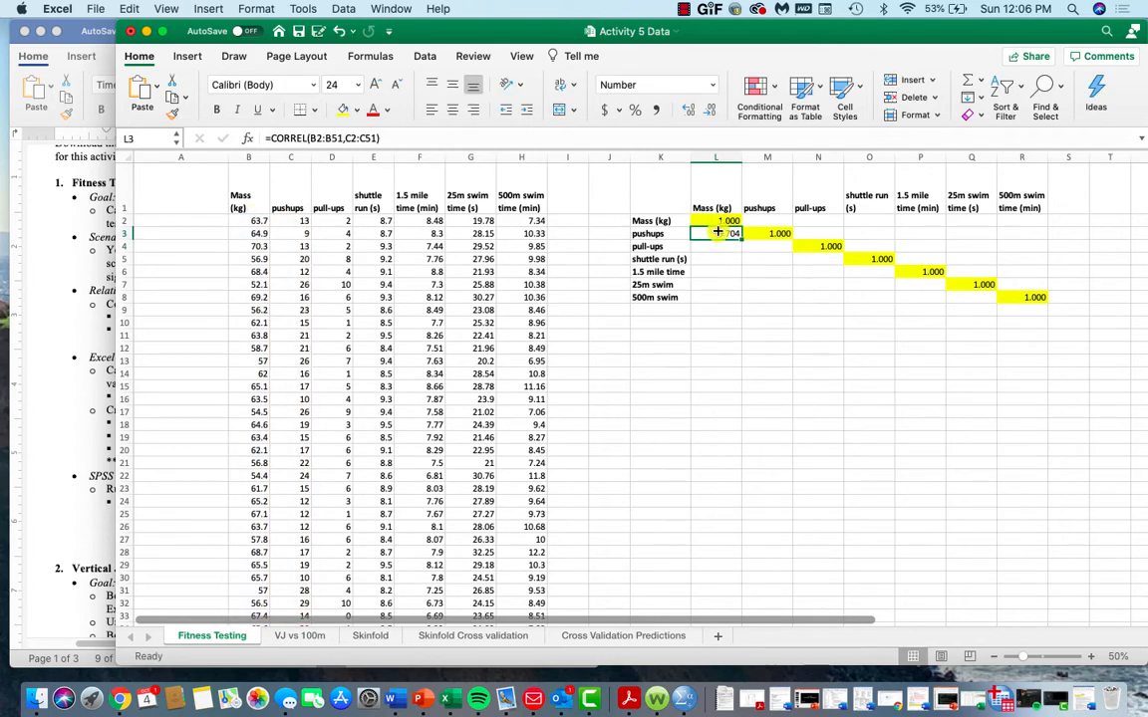
drag(742, 239, 736, 298)
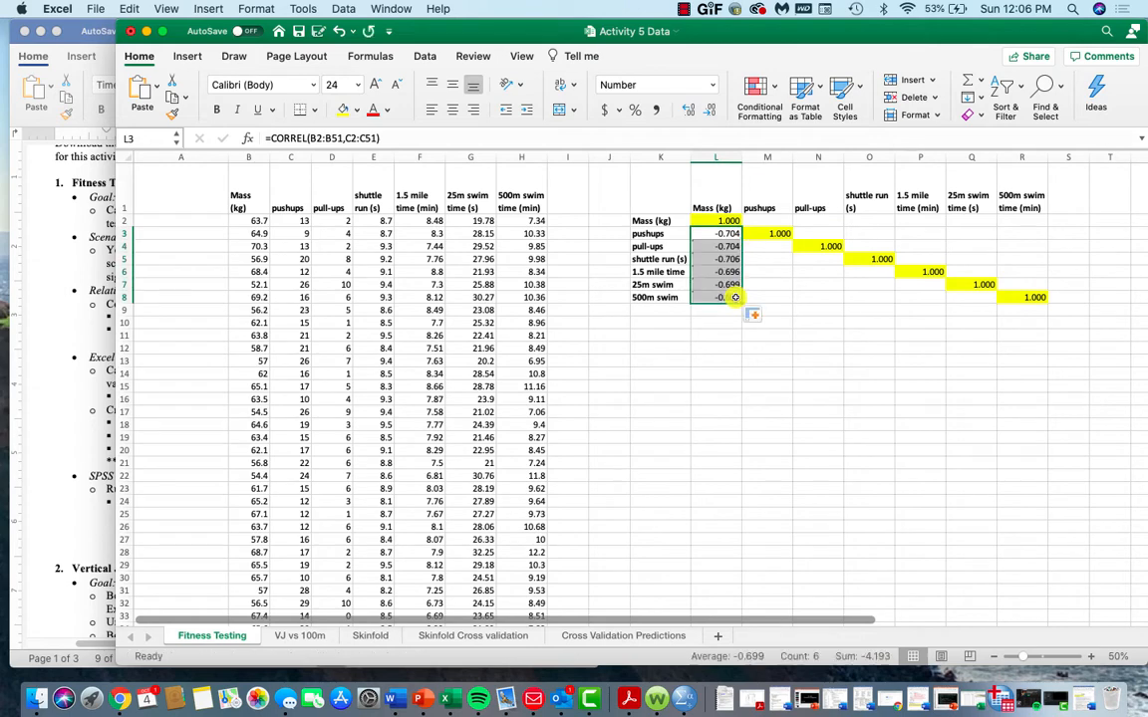
Shift the ranges of the L4 formula to the mass data B2:B51 and the pull-ups data D2:D51.
click(720, 245)
double_click(720, 245)
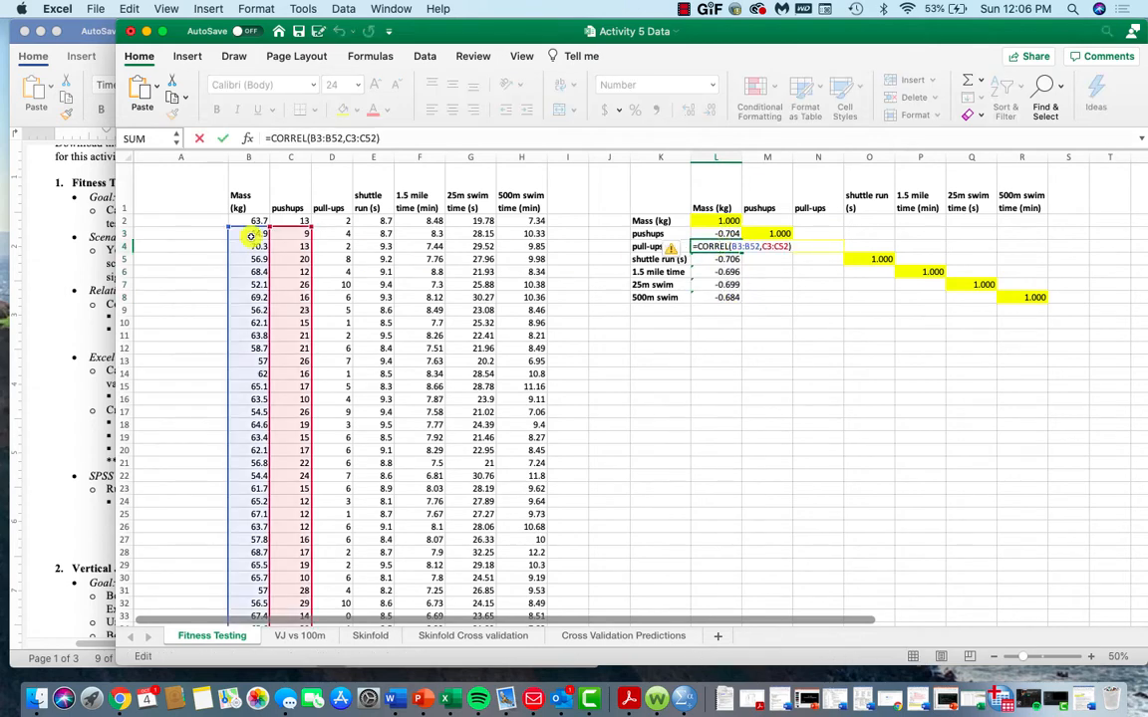
drag(251, 234, 251, 225)
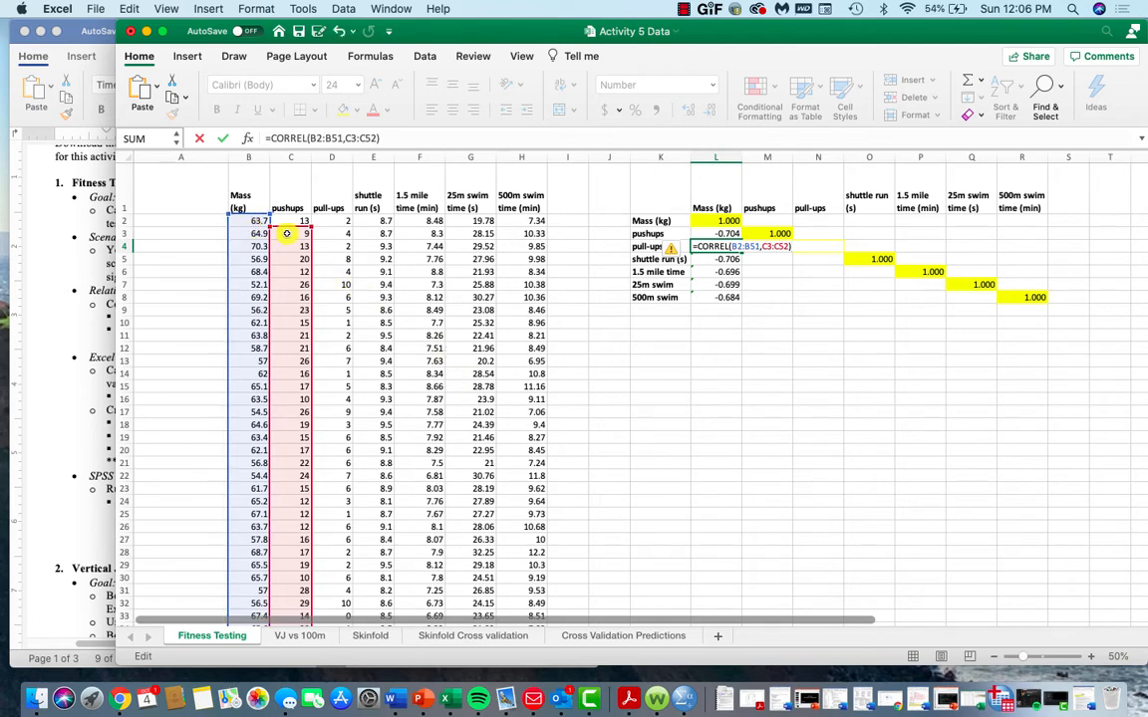
drag(286, 233, 324, 221)
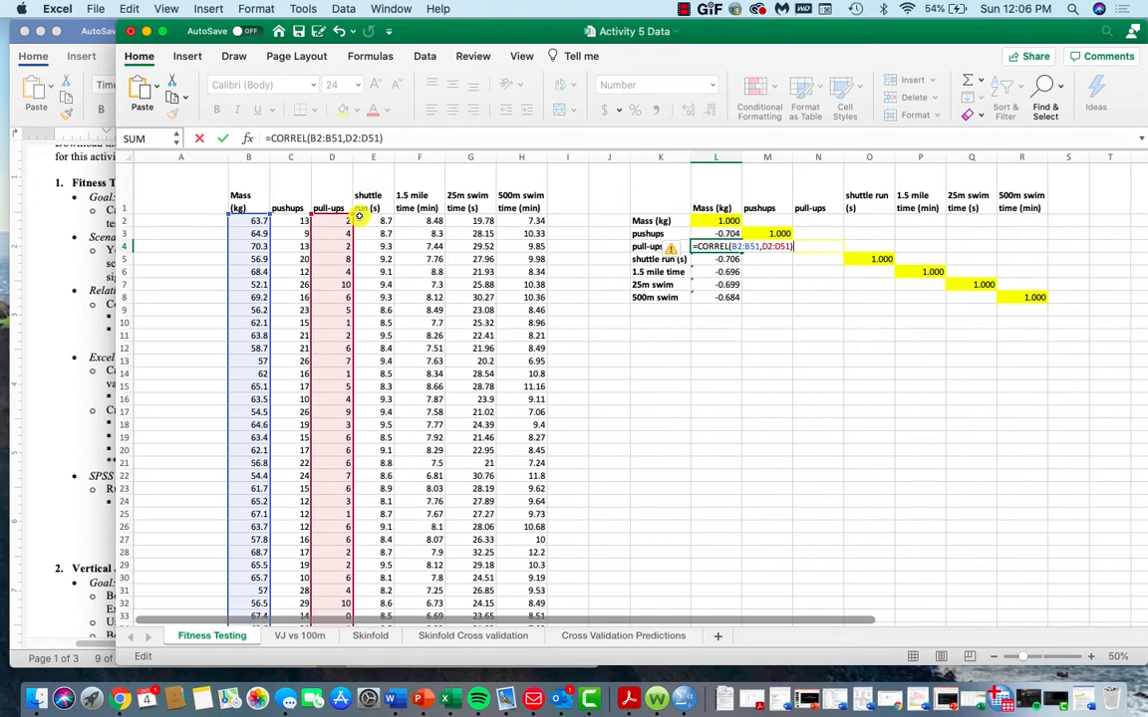
key(Return)
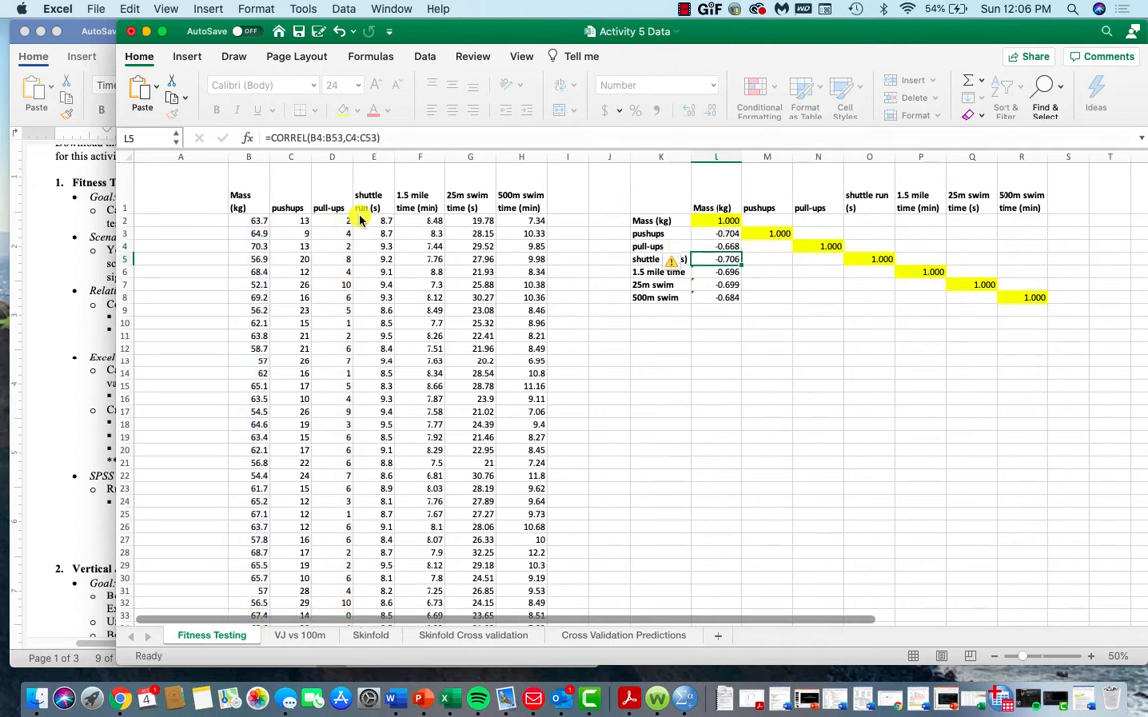
Shift the ranges of the L5 formula to the mass data B2:B51 and the shuttle run data E2:E51.
double_click(722, 259)
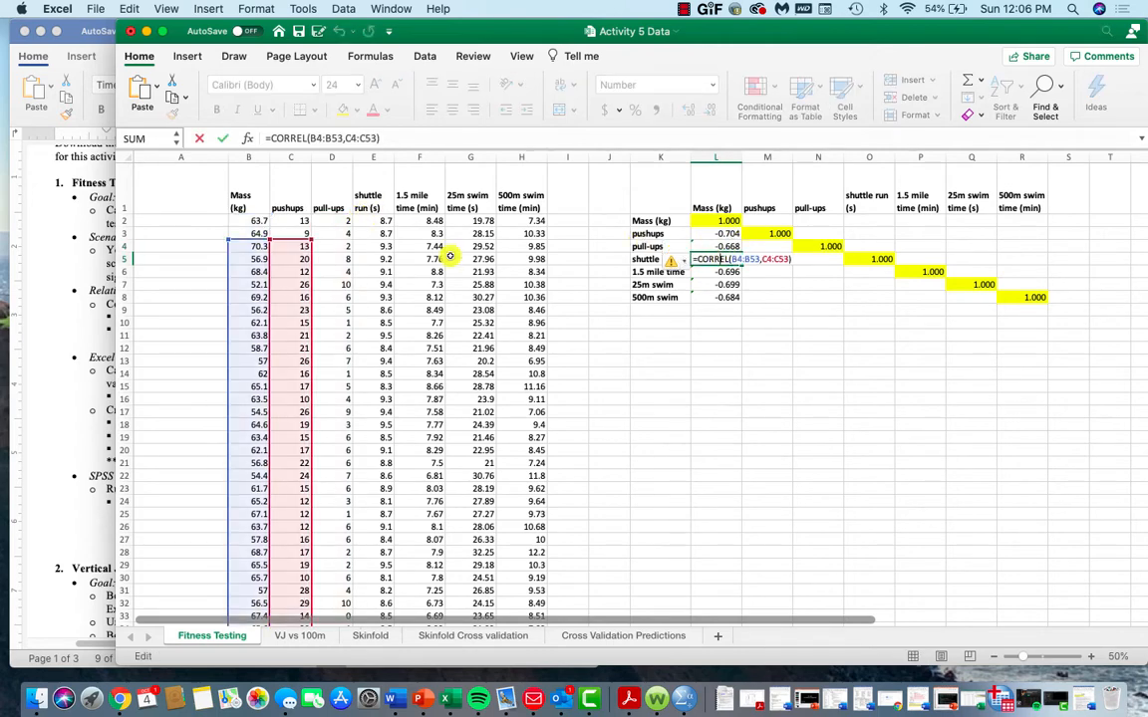
drag(258, 241, 369, 219)
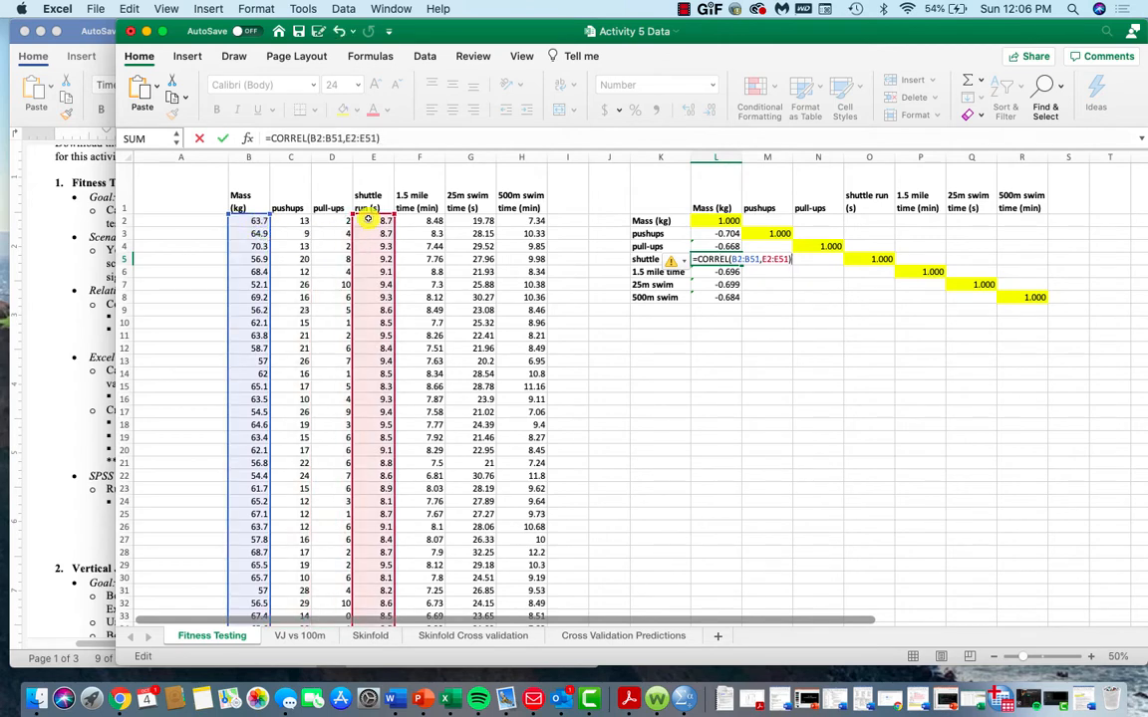
key(Return)
click(718, 231)
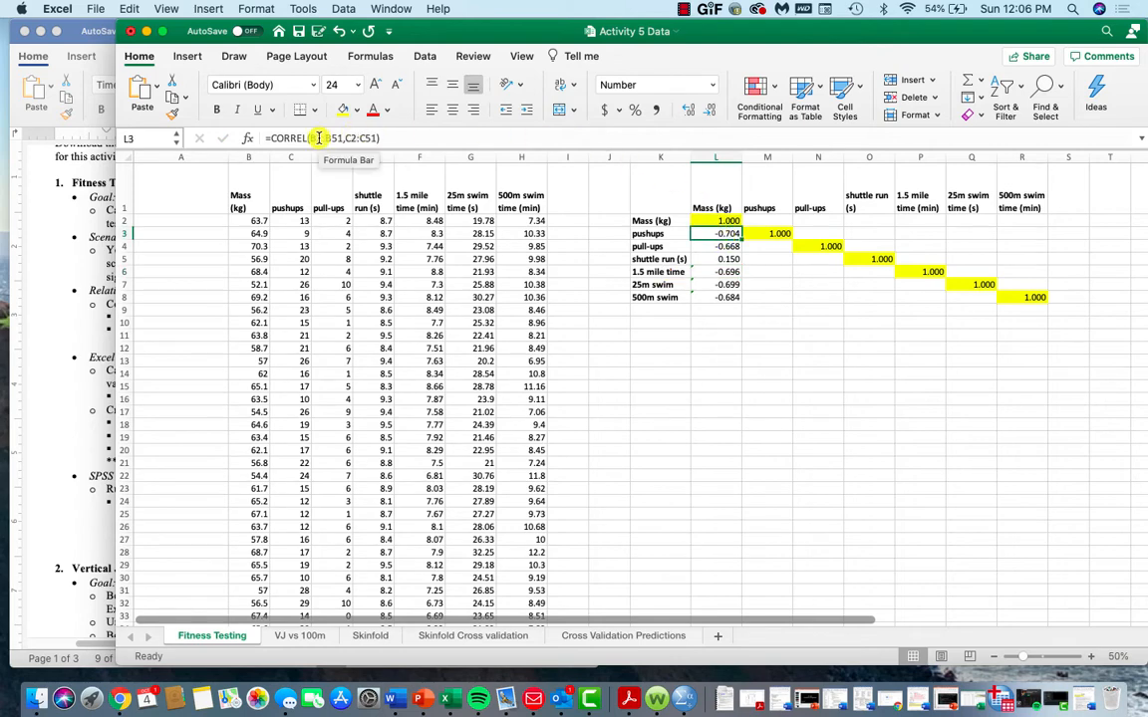
Lock the row references in the L3 formula as =CORREL(B$2:B$51,C$2:C$51) and fill it down the mass column through L8.
click(317, 138)
text($)
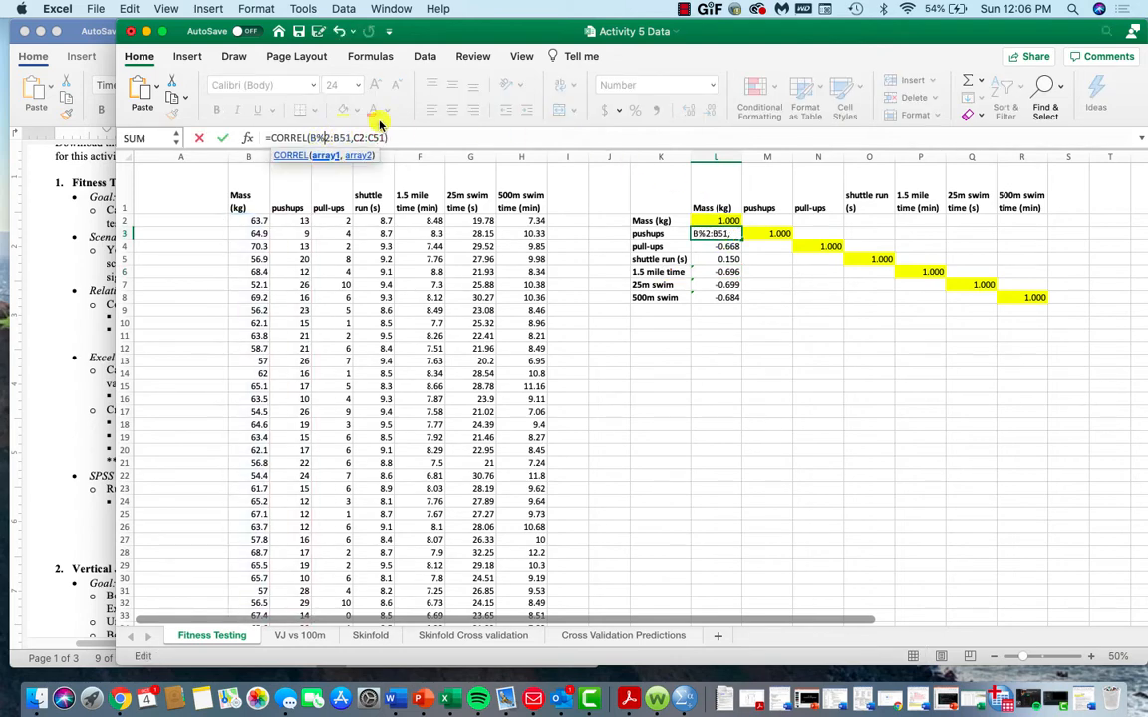
key(BackSpace)
text($)
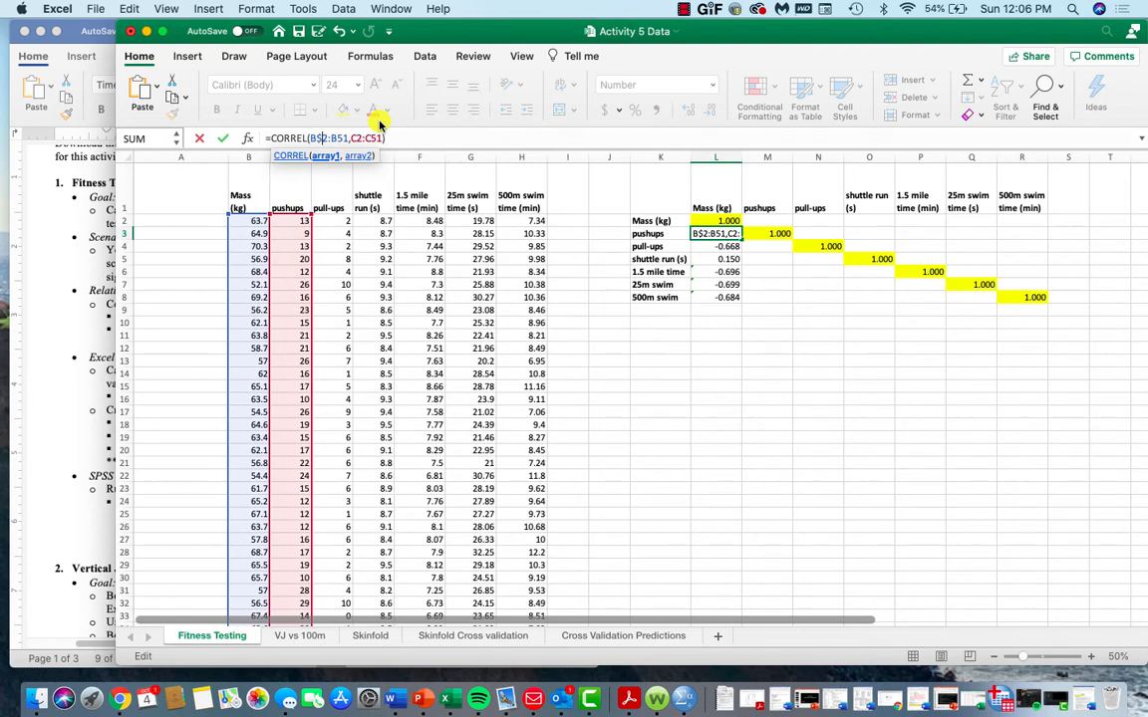
click(339, 136)
text($)
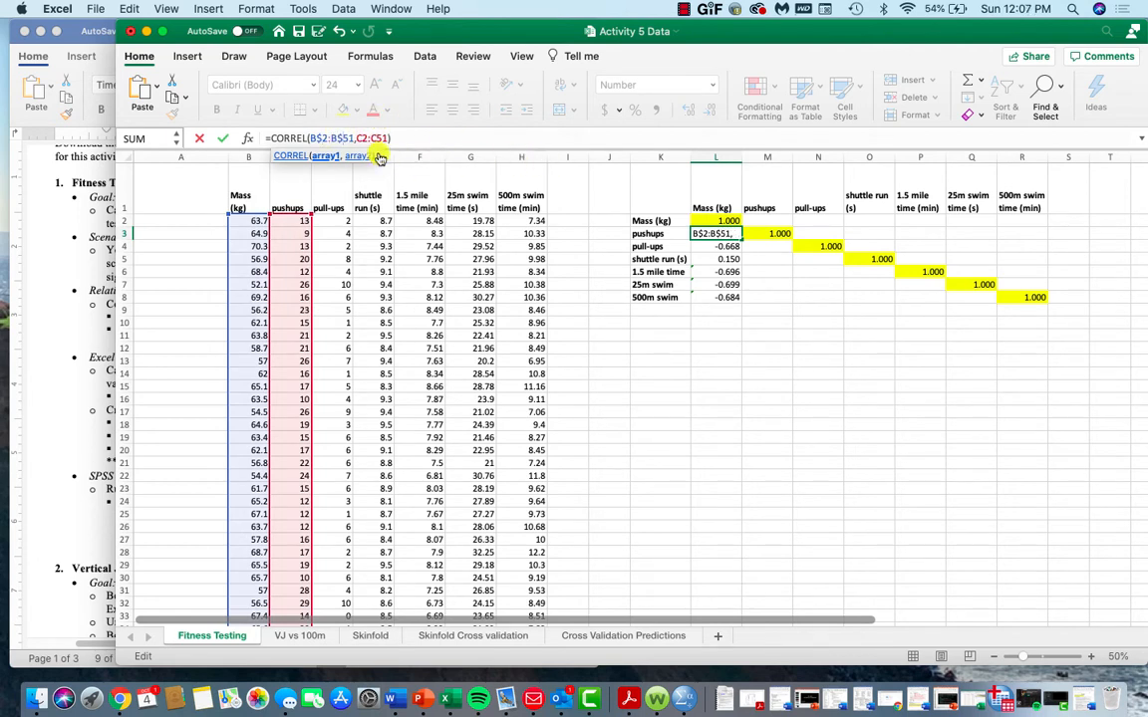
click(357, 139)
text($)
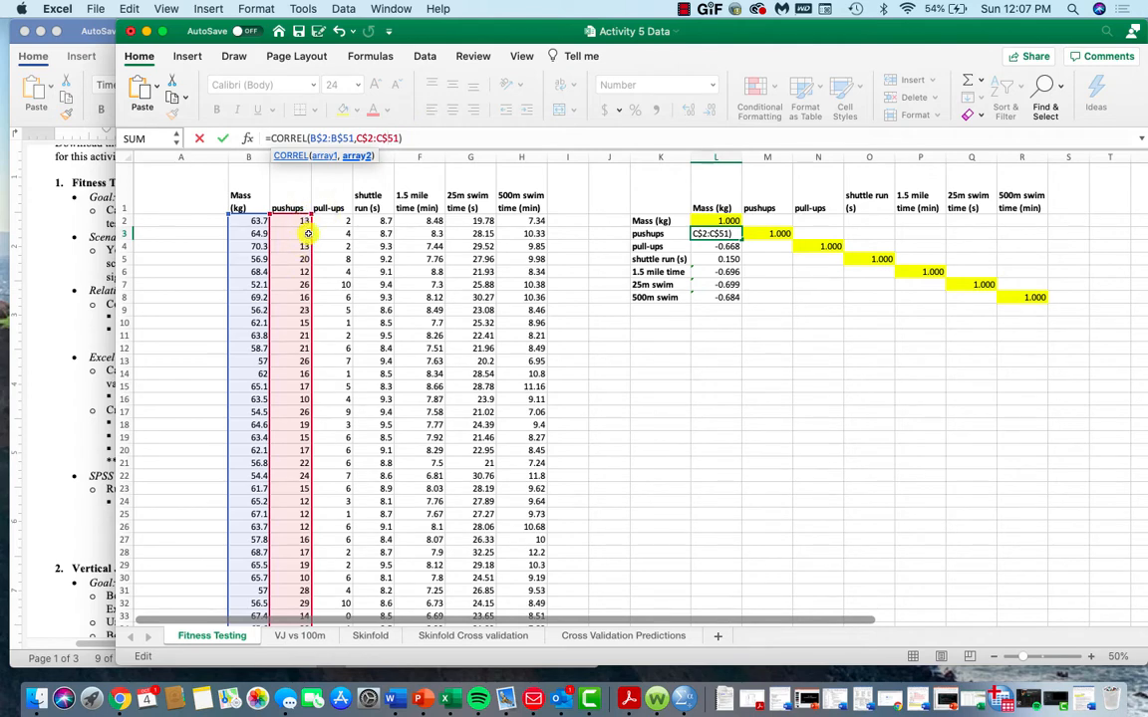
key(Return)
click(729, 234)
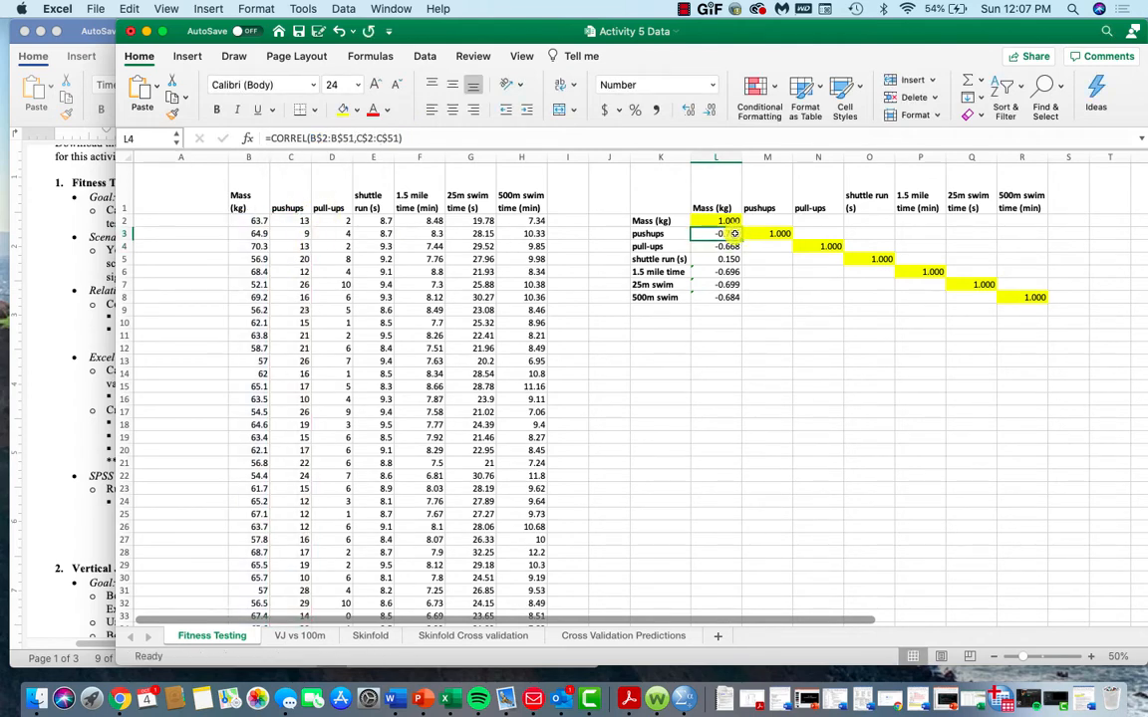
double_click(742, 239)
Move the second range of the L4 formula to the pull-ups data D$2:D$51.
click(734, 246)
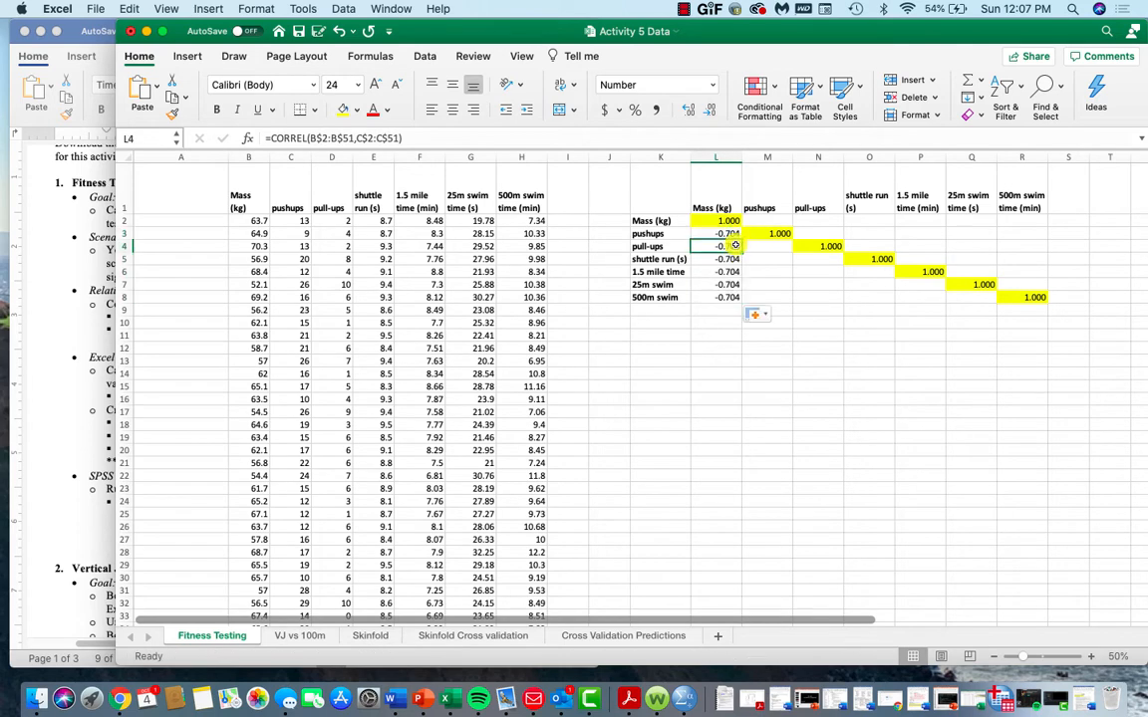
double_click(733, 245)
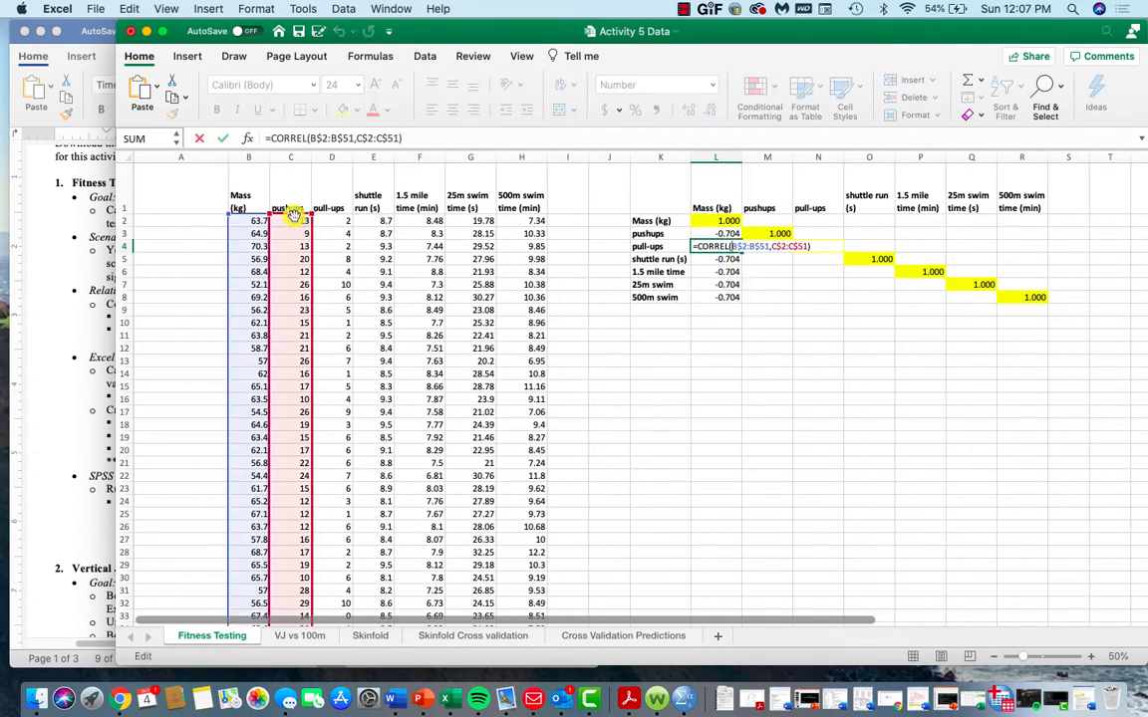
drag(289, 212, 326, 229)
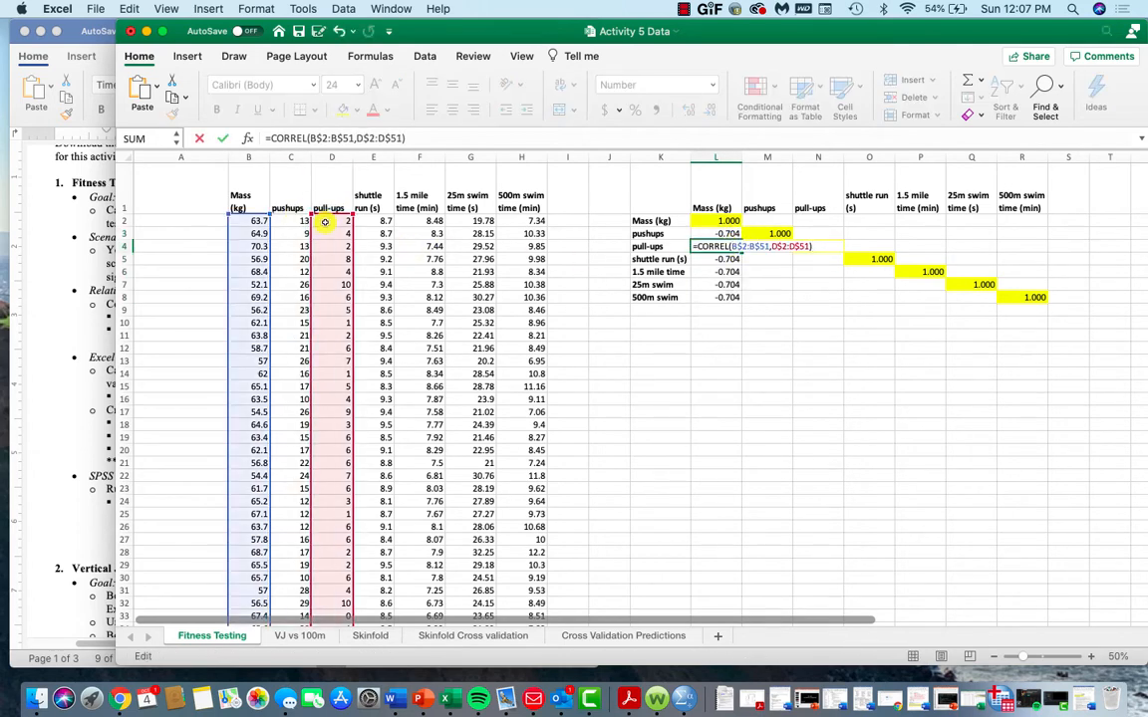
key(Return)
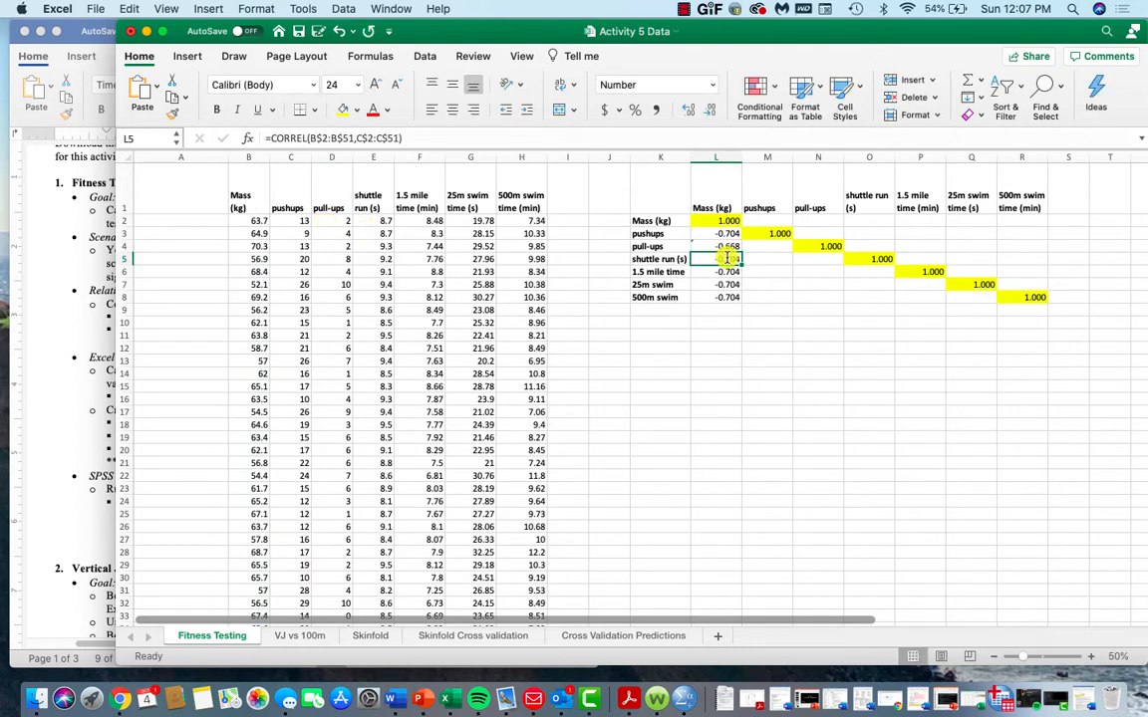
Move the second range of the L5 formula to the shuttle run data in column E and of L6 to the 1.5 mile data F$2:F$51.
double_click(728, 257)
drag(301, 216, 377, 219)
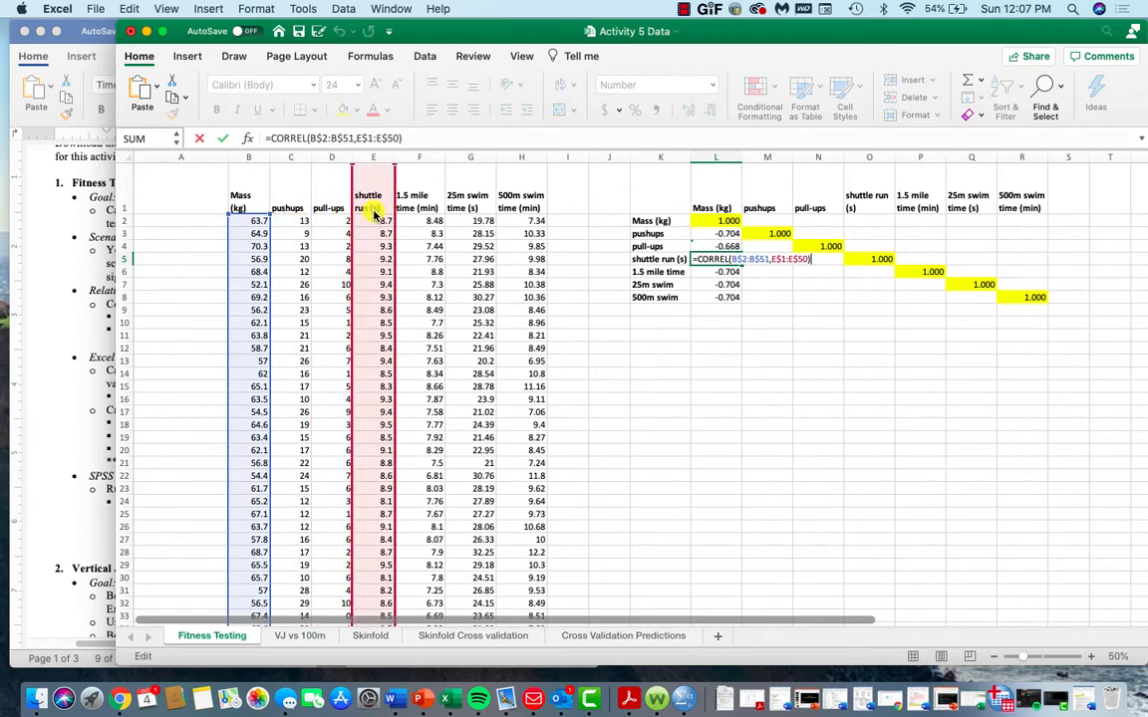
key(Return)
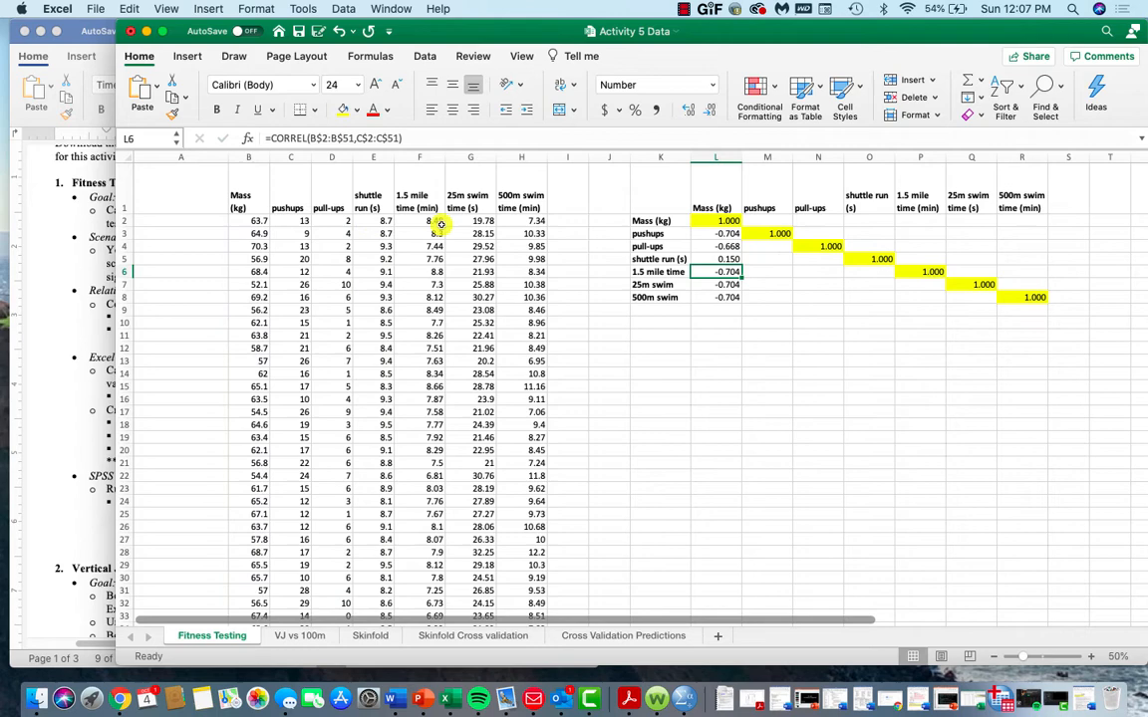
double_click(703, 269)
drag(291, 216, 418, 221)
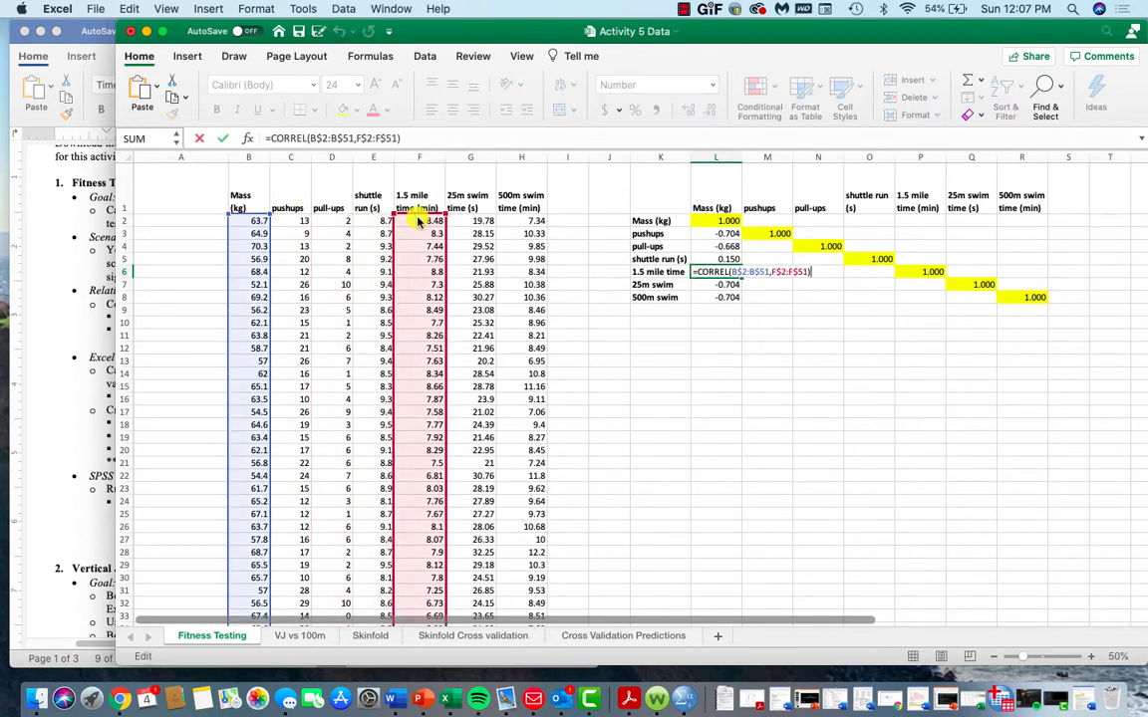
key(Return)
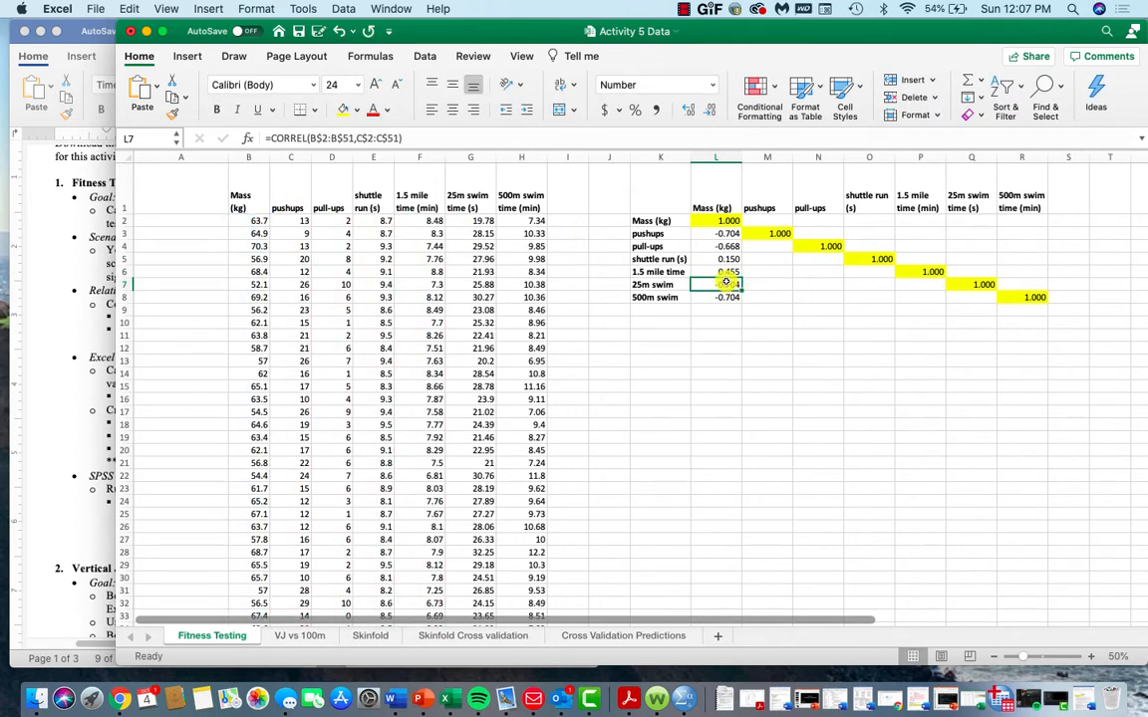
Move the second range of the L7 formula to the 25m swim data G$2:G$51 and of L8 to the 500m swim data H$2:H$51.
double_click(725, 284)
drag(291, 216, 475, 227)
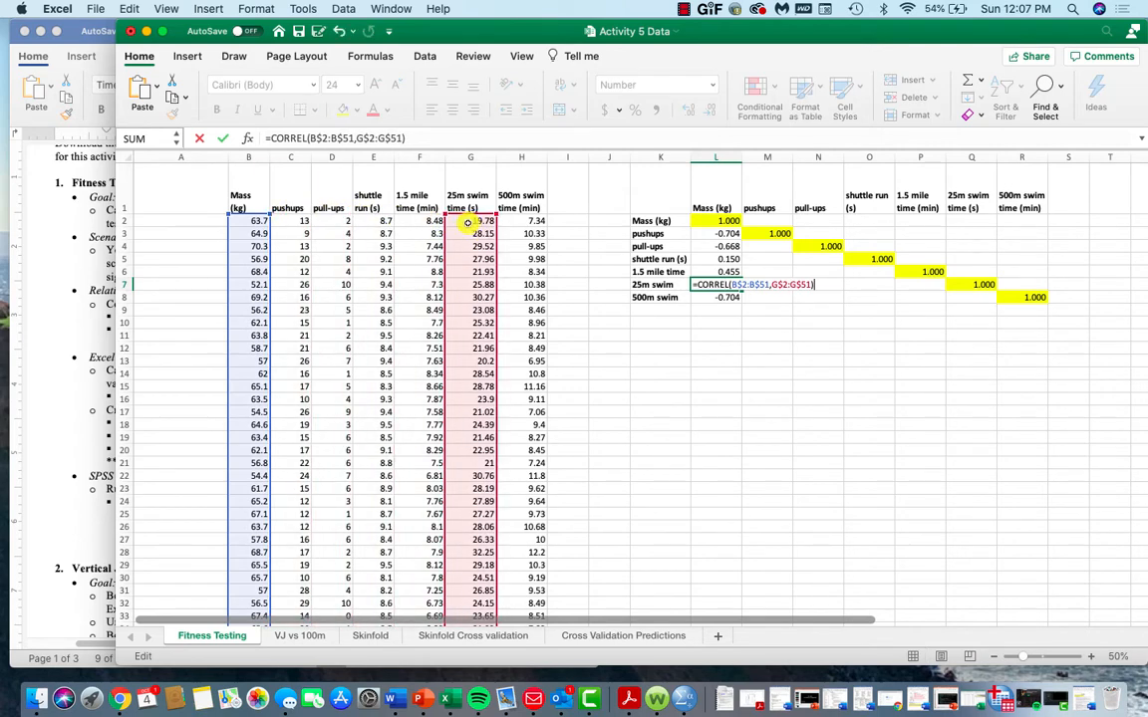
key(Return)
double_click(717, 297)
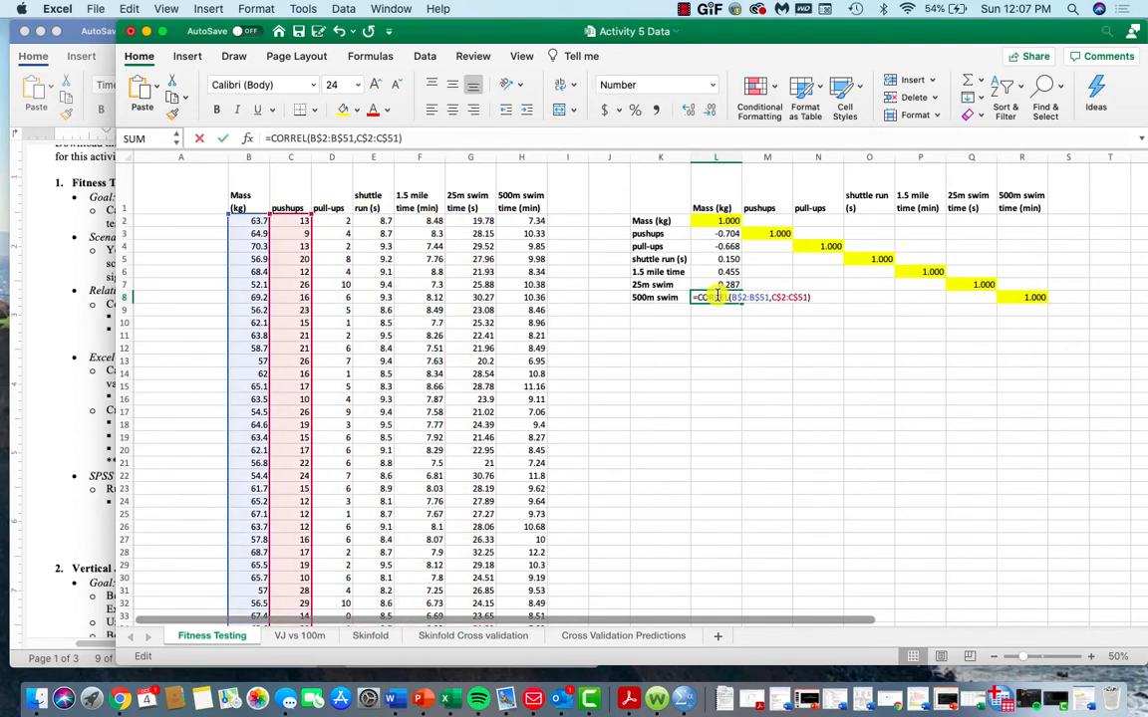
drag(295, 214, 538, 223)
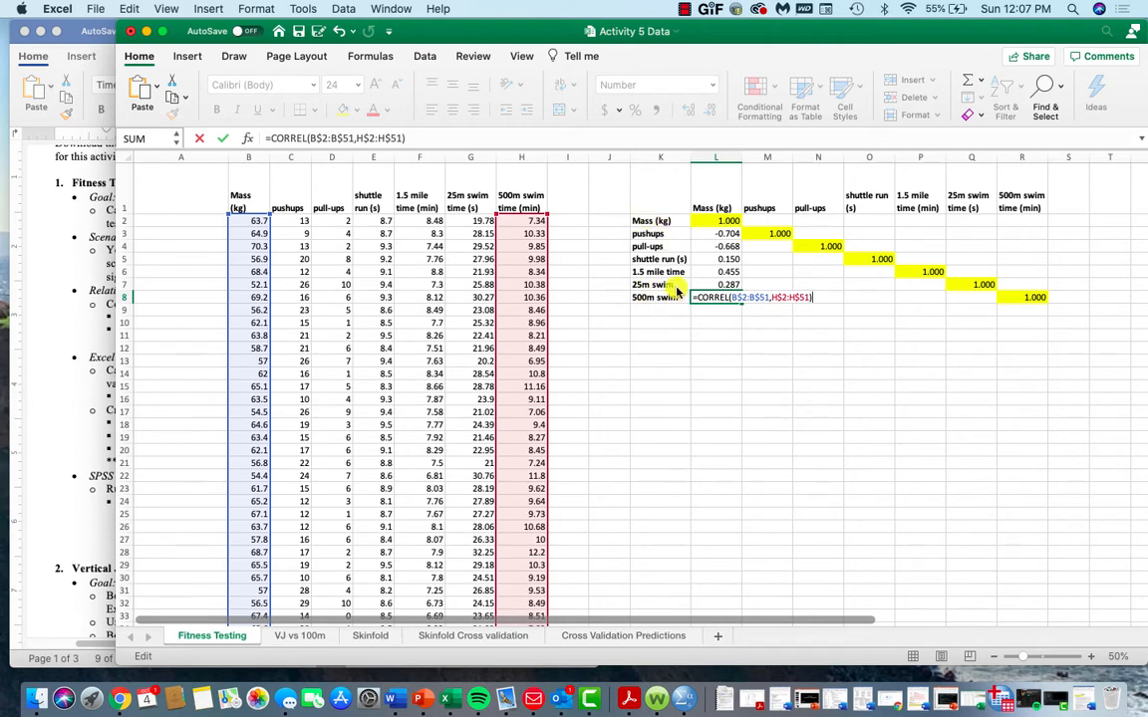
key(Return)
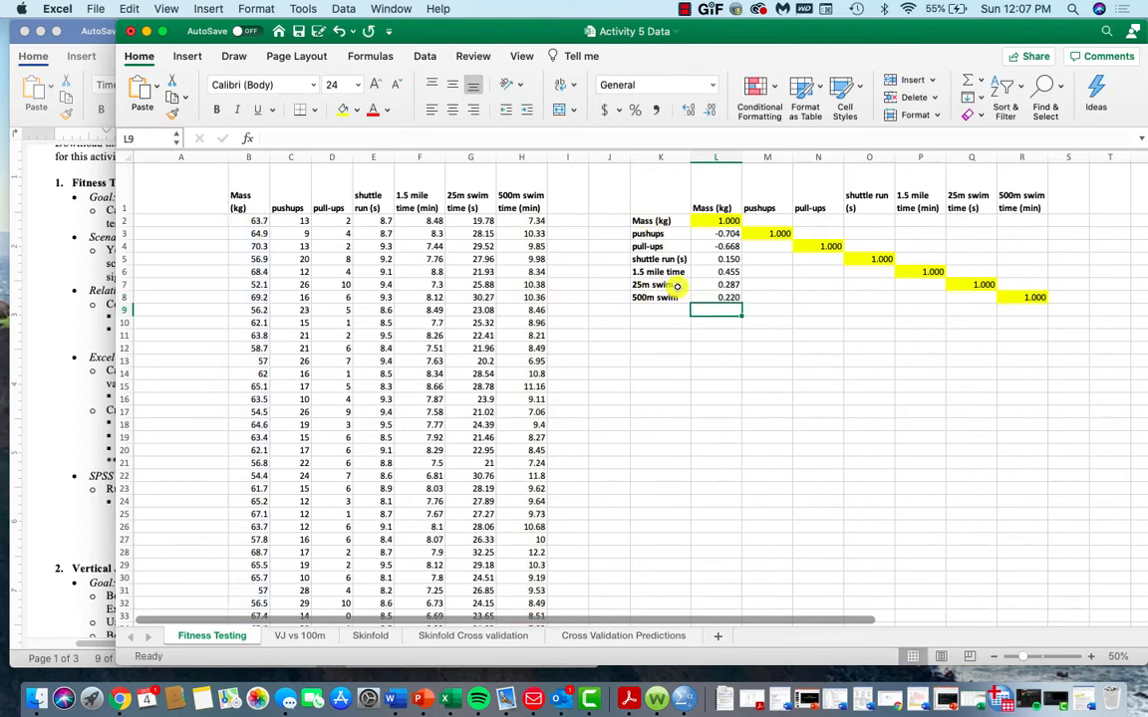
Start a CORREL formula in M4, using the pull-ups data from D2 downward as the first range.
click(763, 248)
text(=corre)
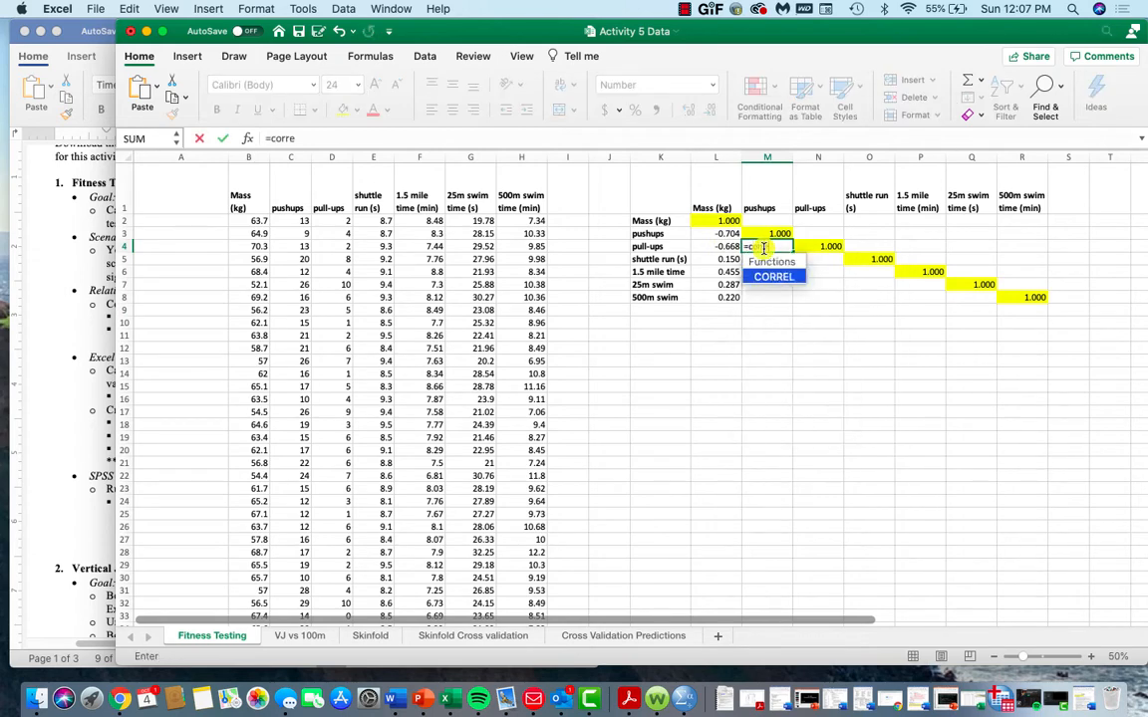
text(l()
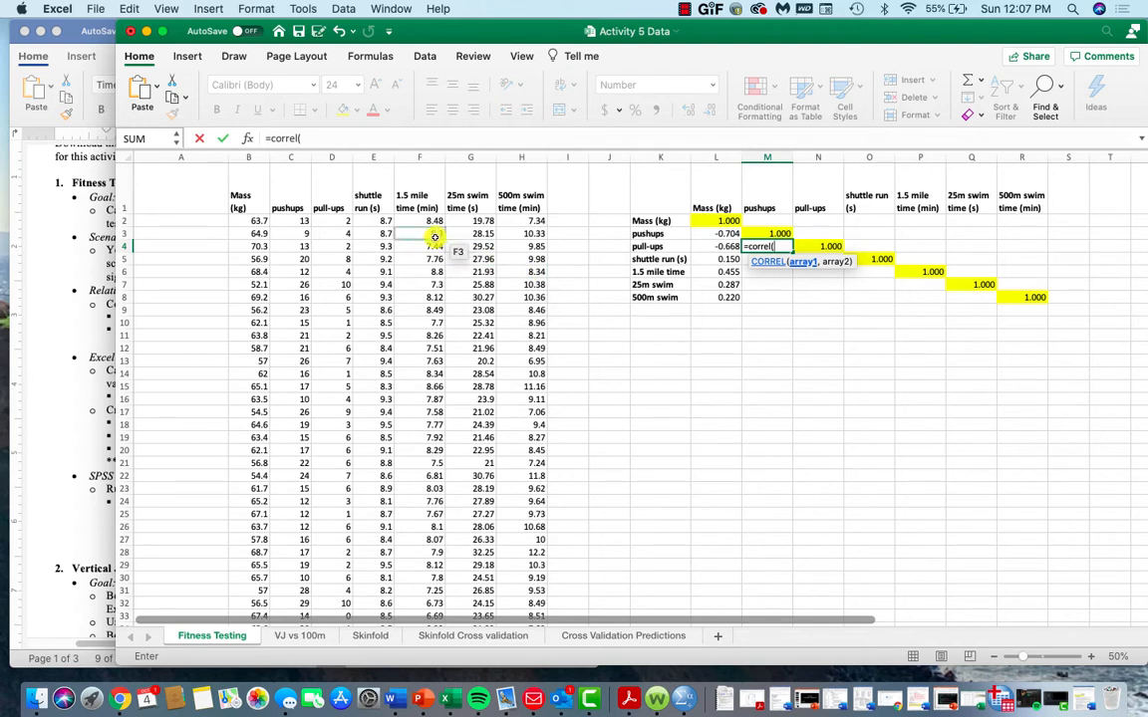
click(327, 220)
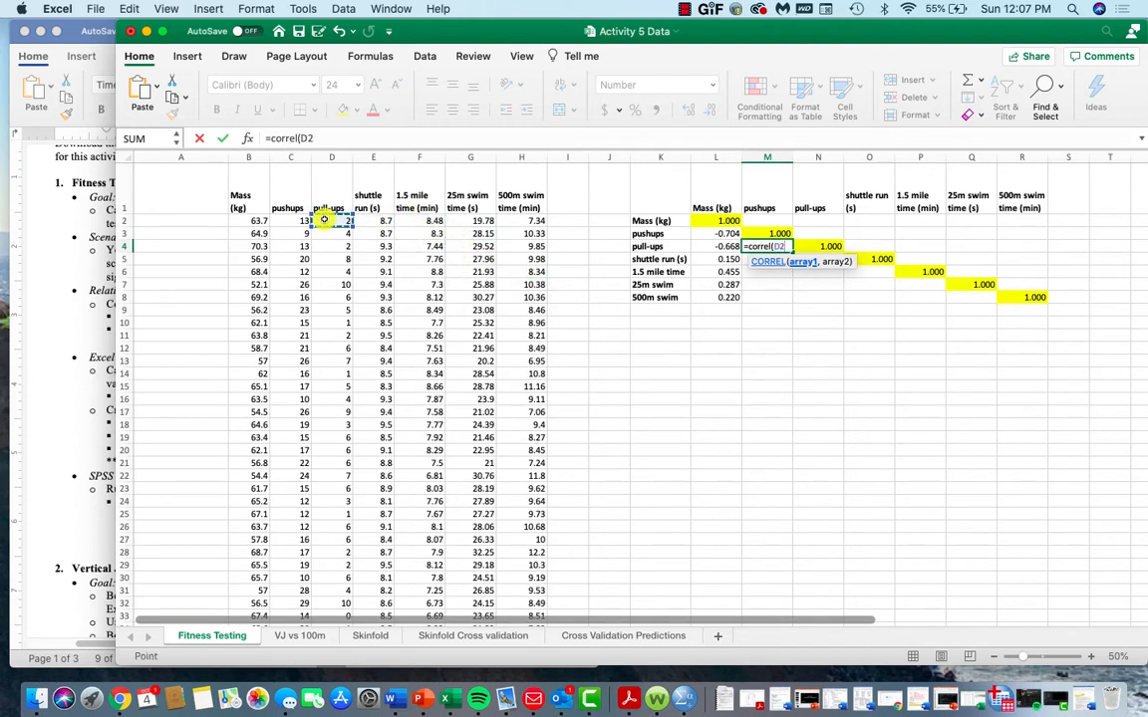
key(shift+Down)
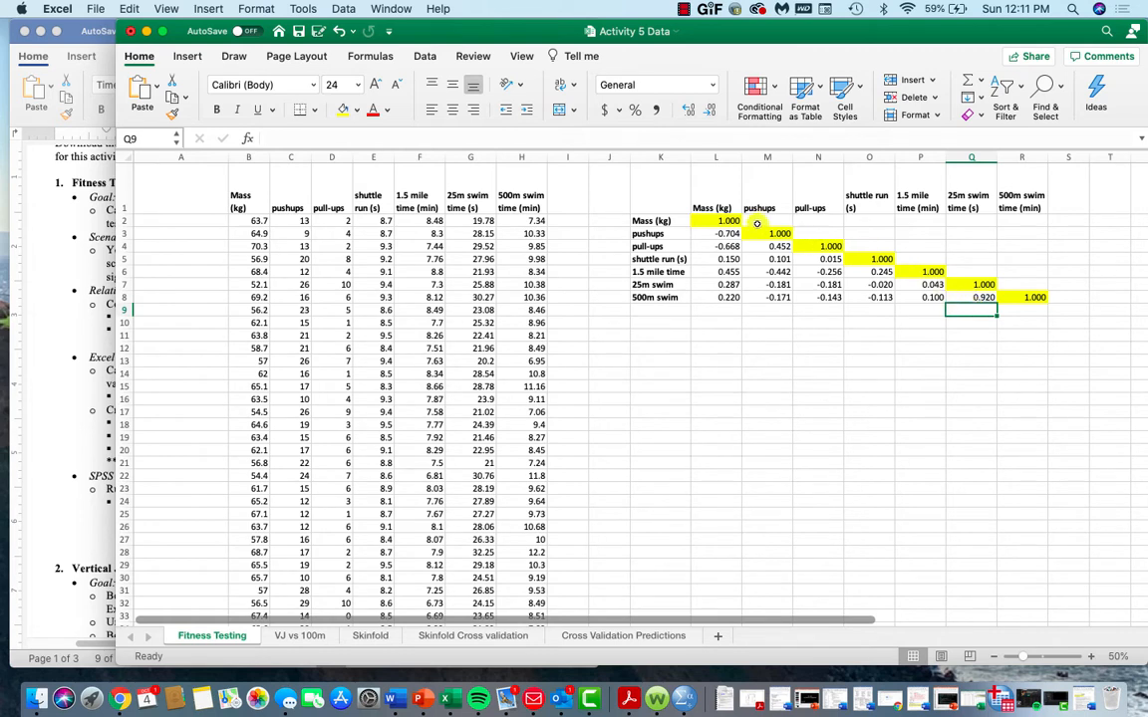
Fill all the empty matrix cells above the yellow diagonal, from row 2 through R7, with dark grey.
drag(767, 220, 1005, 220)
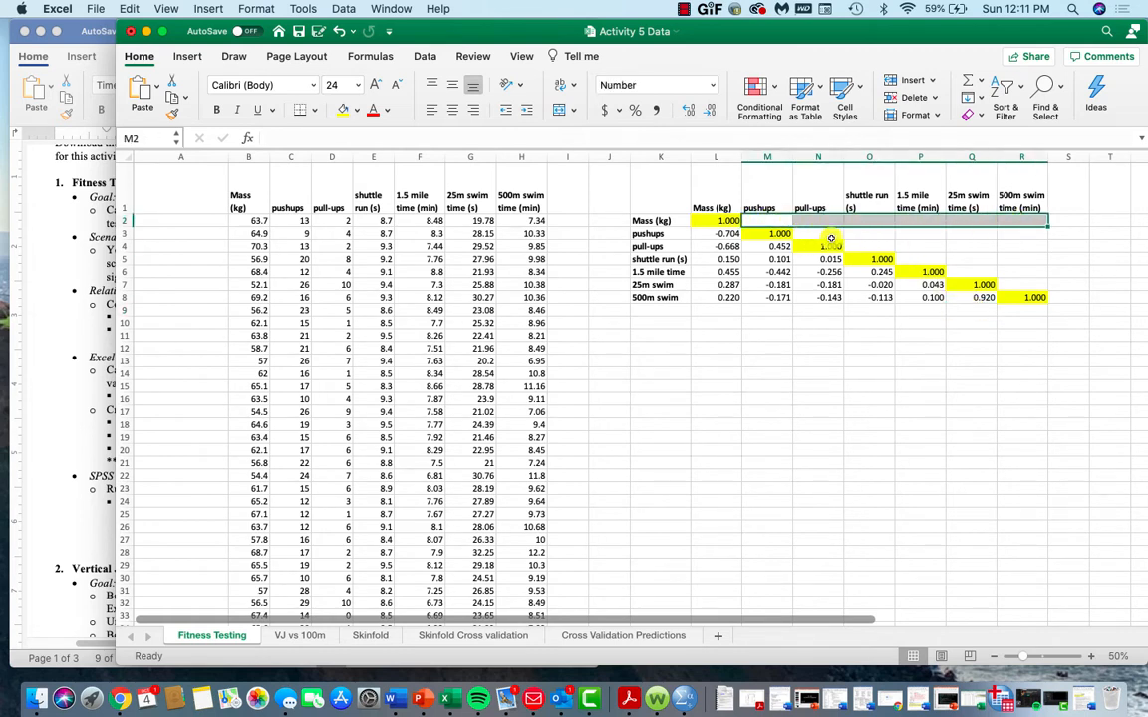
drag(820, 238, 1009, 234)
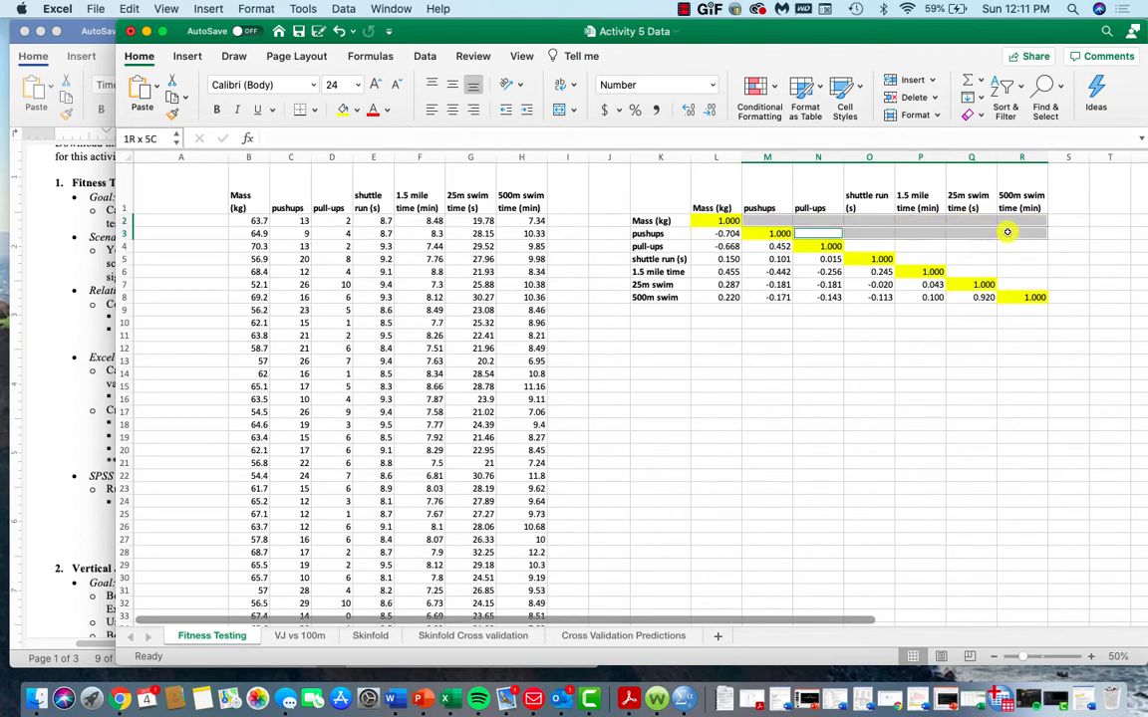
drag(869, 246, 1012, 239)
drag(917, 259, 1019, 273)
super+click(1019, 286)
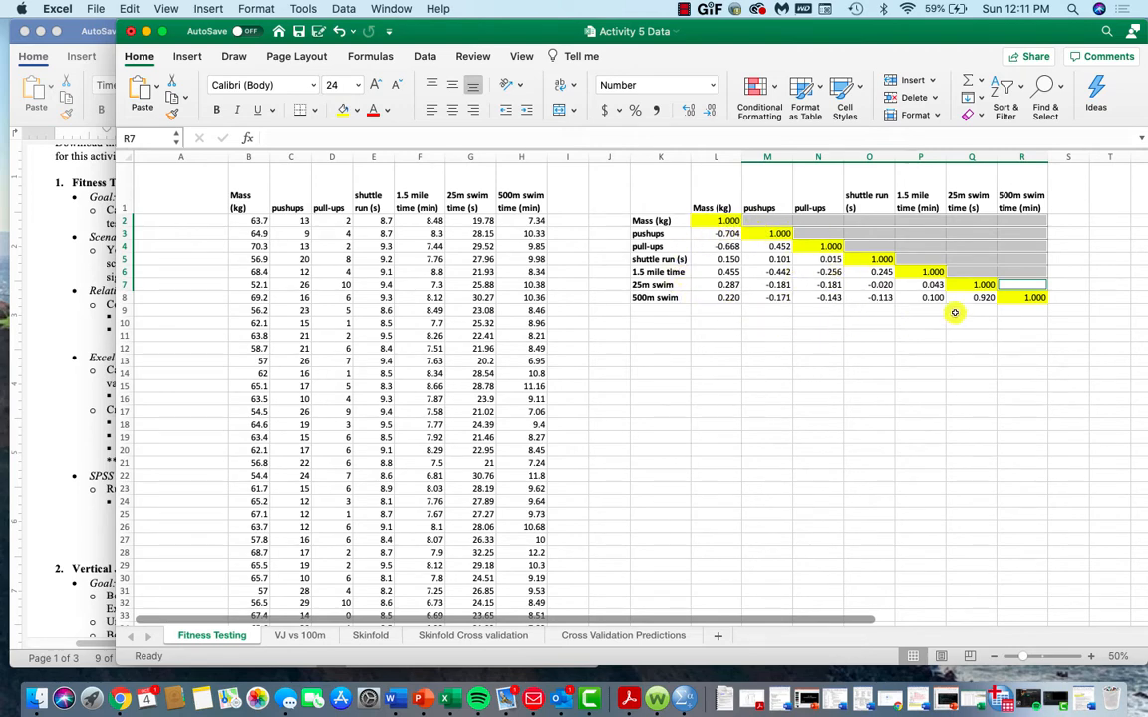
click(355, 111)
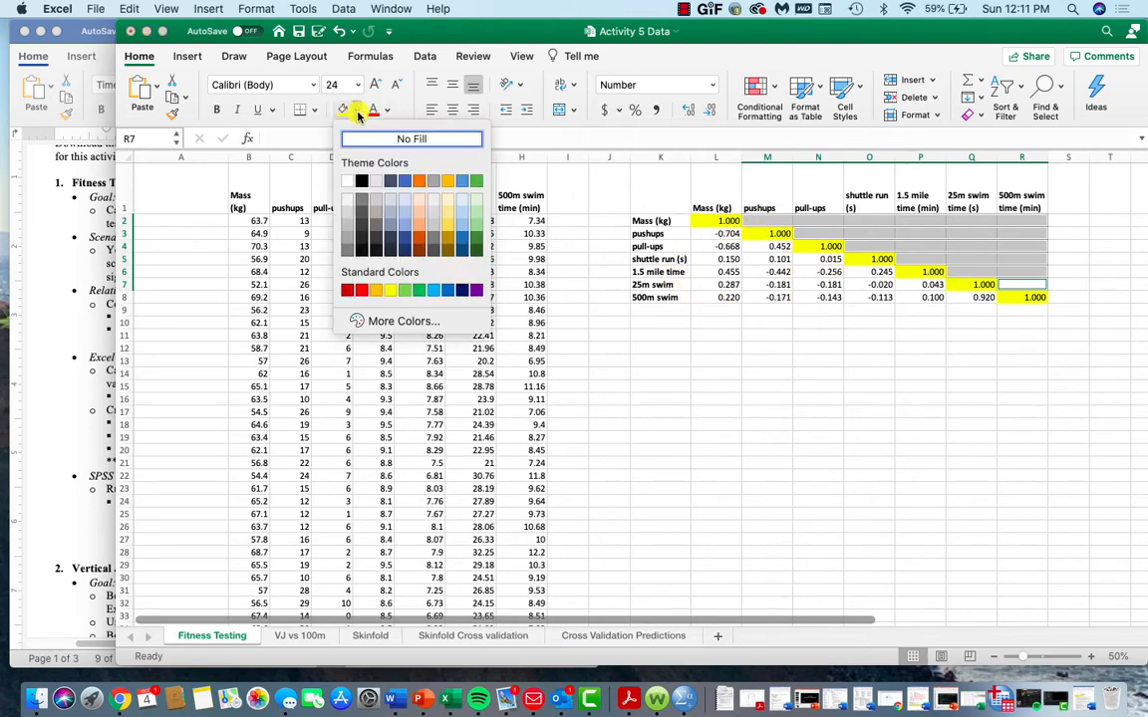
click(364, 200)
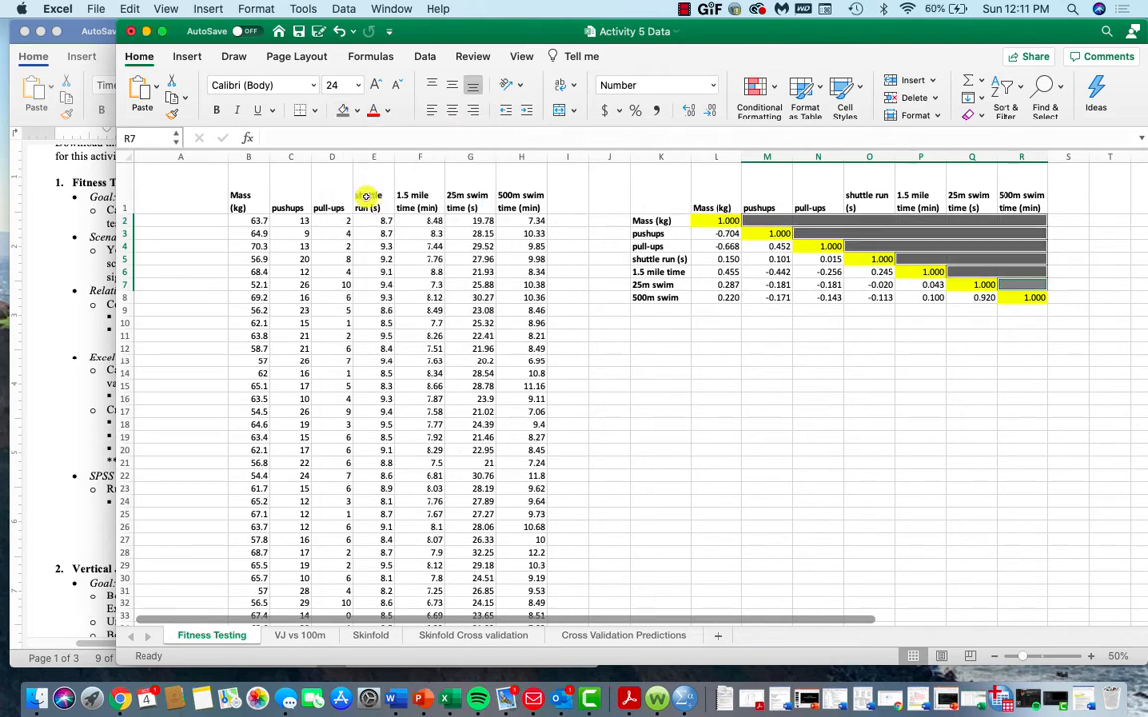
click(779, 286)
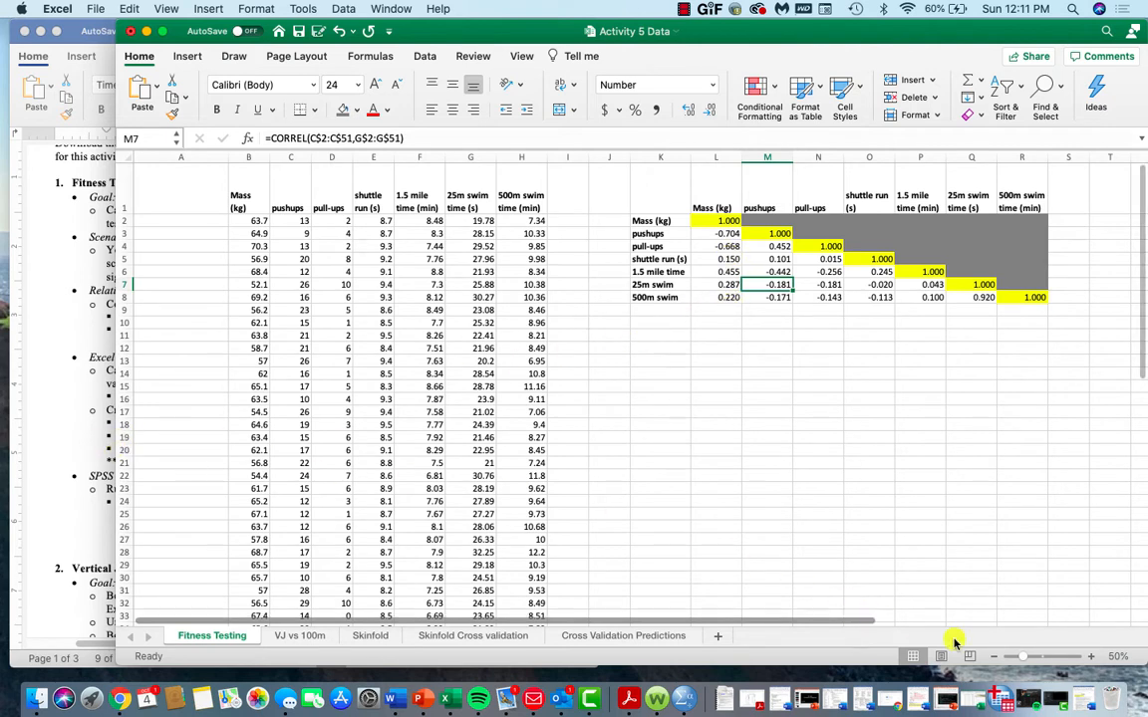
Switch to Word to review the answer sheet questions and the Fitness Testing instructions, and return to the Activity 5 Data workbook.
click(1086, 706)
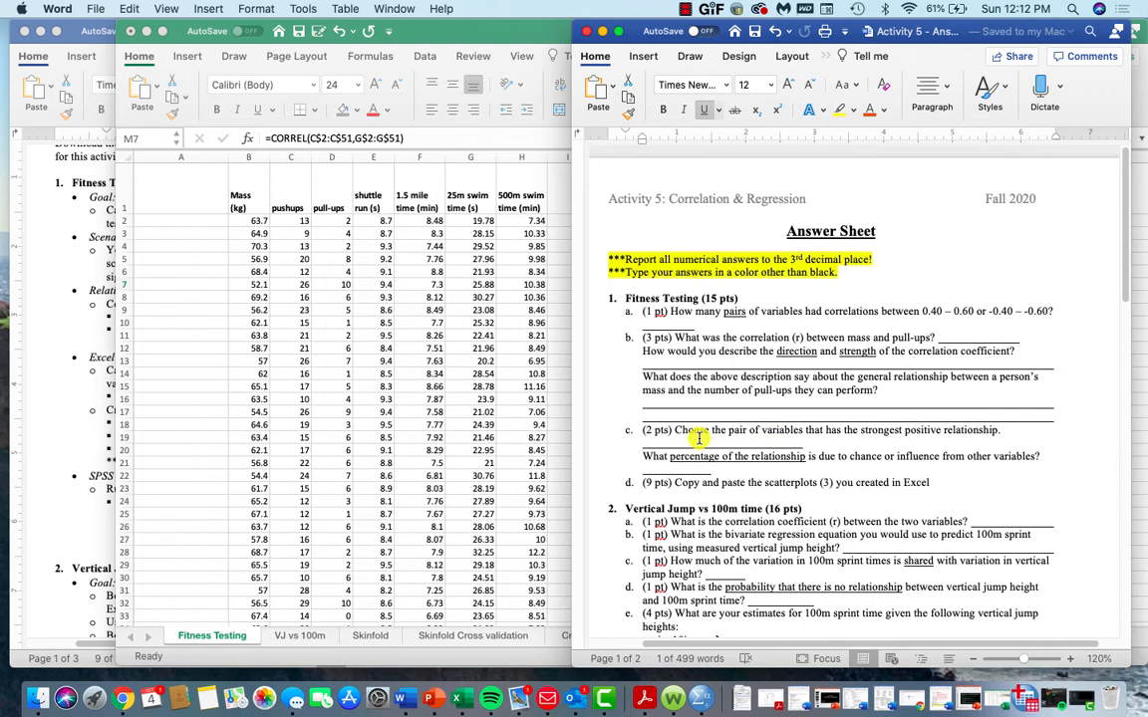
click(60, 334)
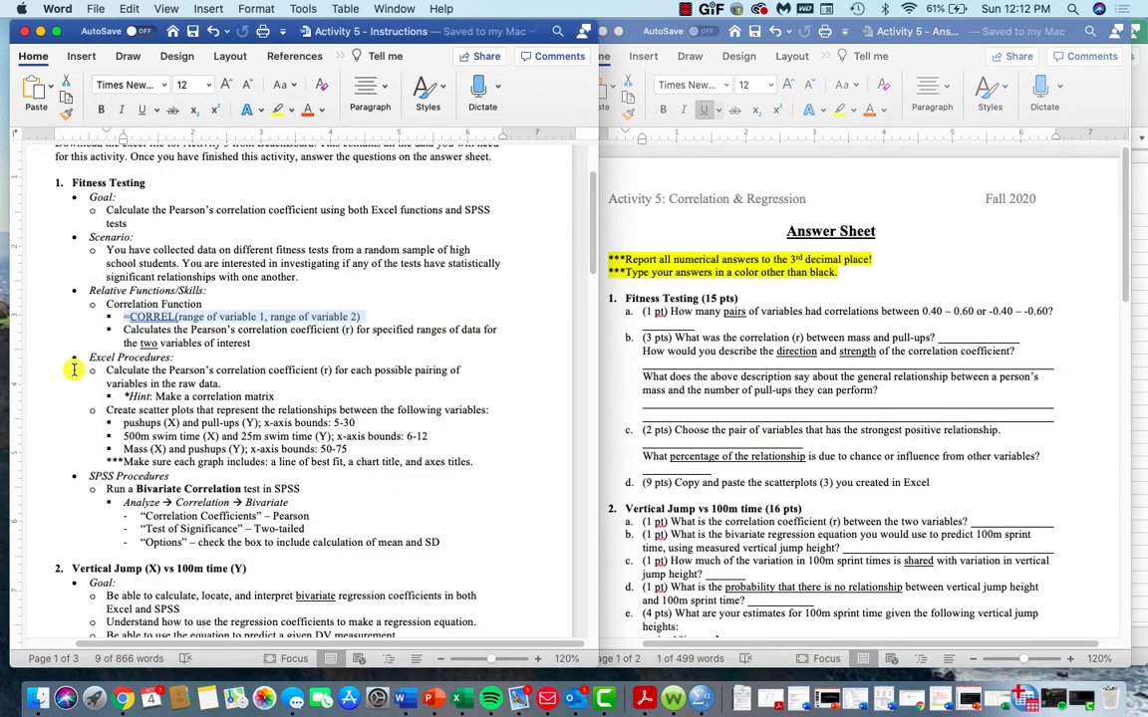
scroll(182, 387, down, 1)
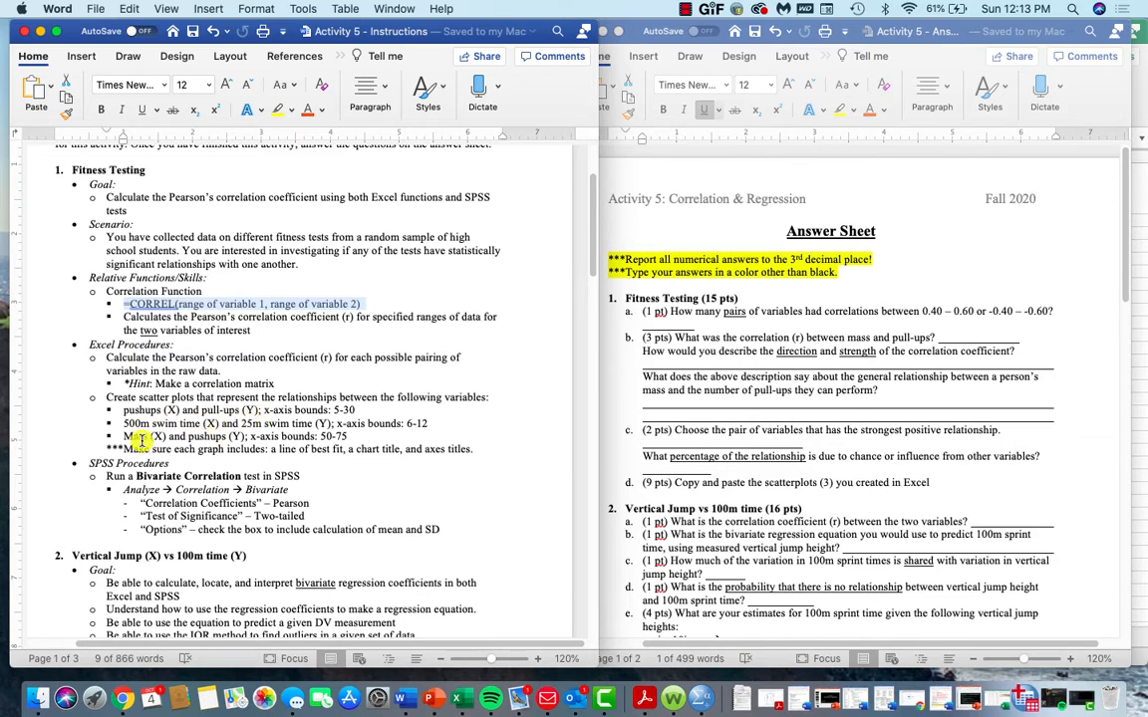
click(609, 159)
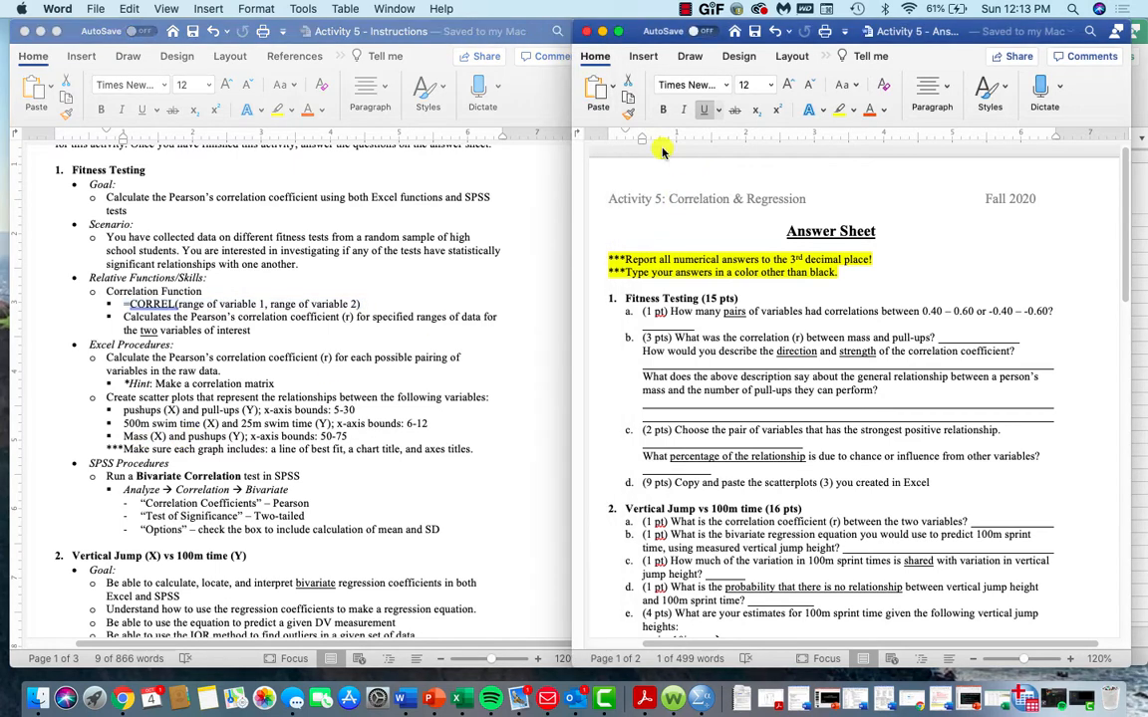
click(603, 36)
click(673, 344)
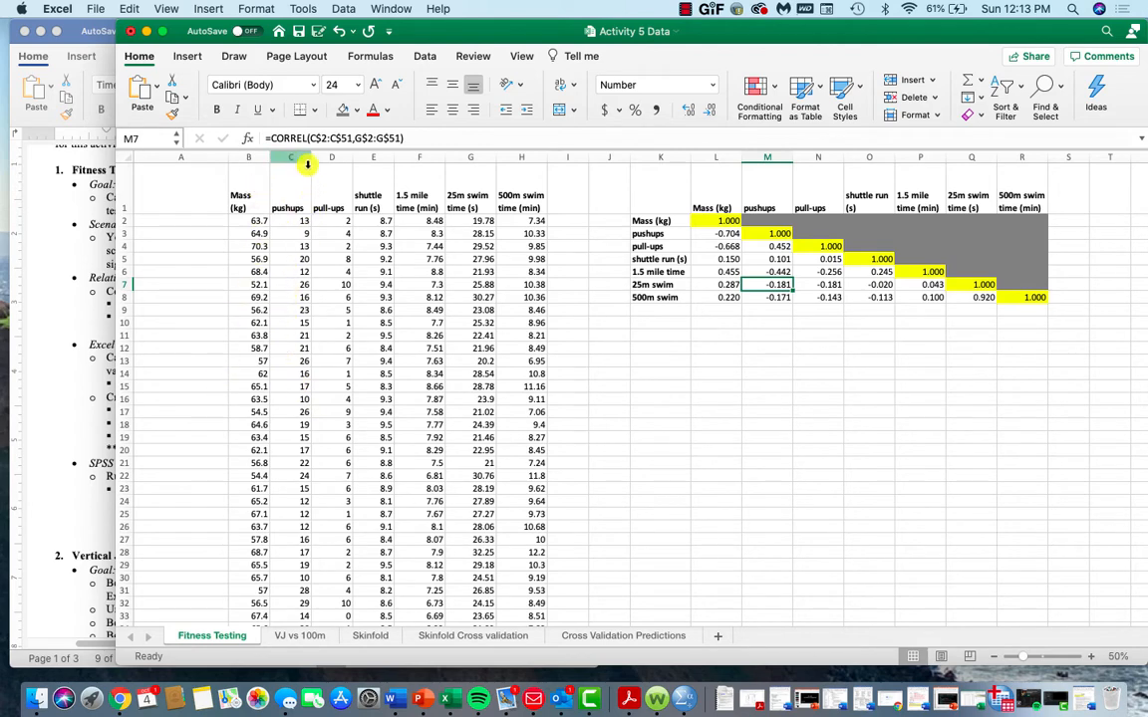
Mark the "pushups (X) and pull-ups (Y)" scatter plot requirement in the Word instructions and return to the Excel workbook.
click(82, 390)
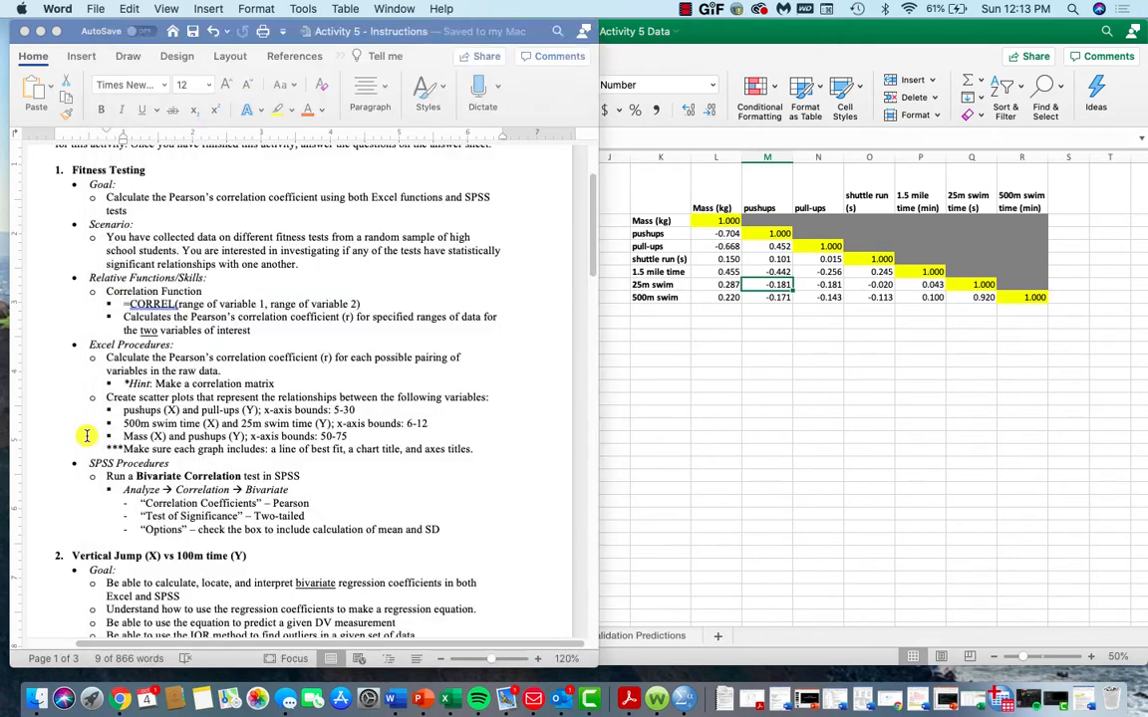
drag(143, 409, 258, 410)
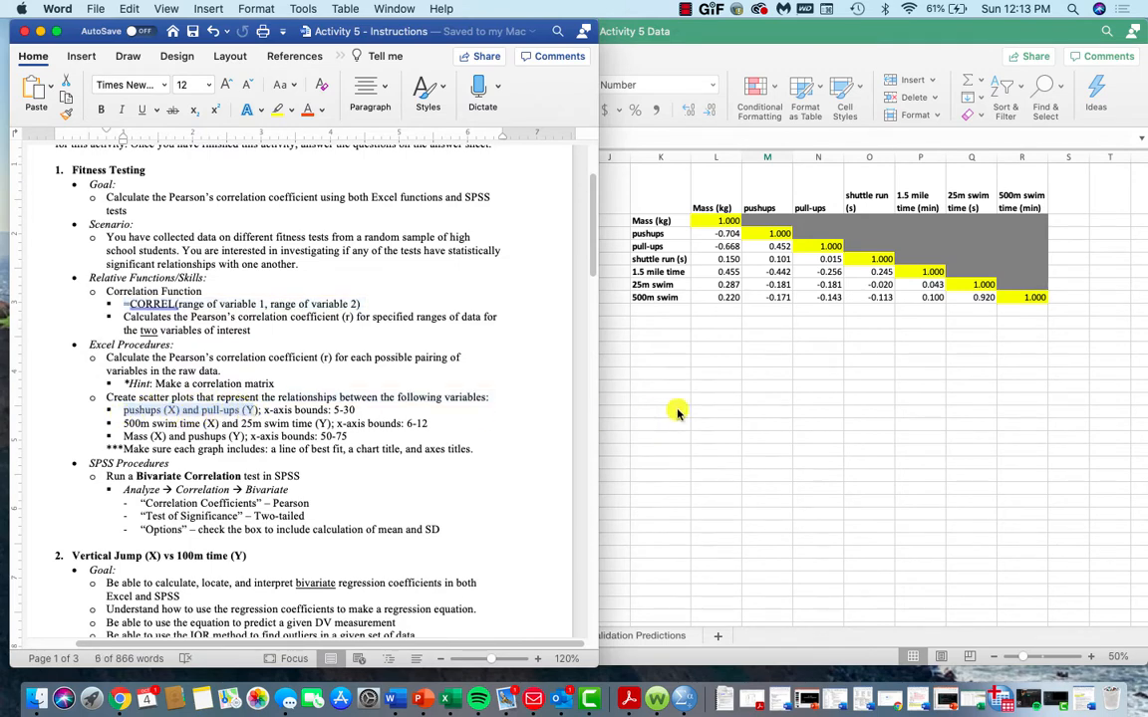
click(739, 400)
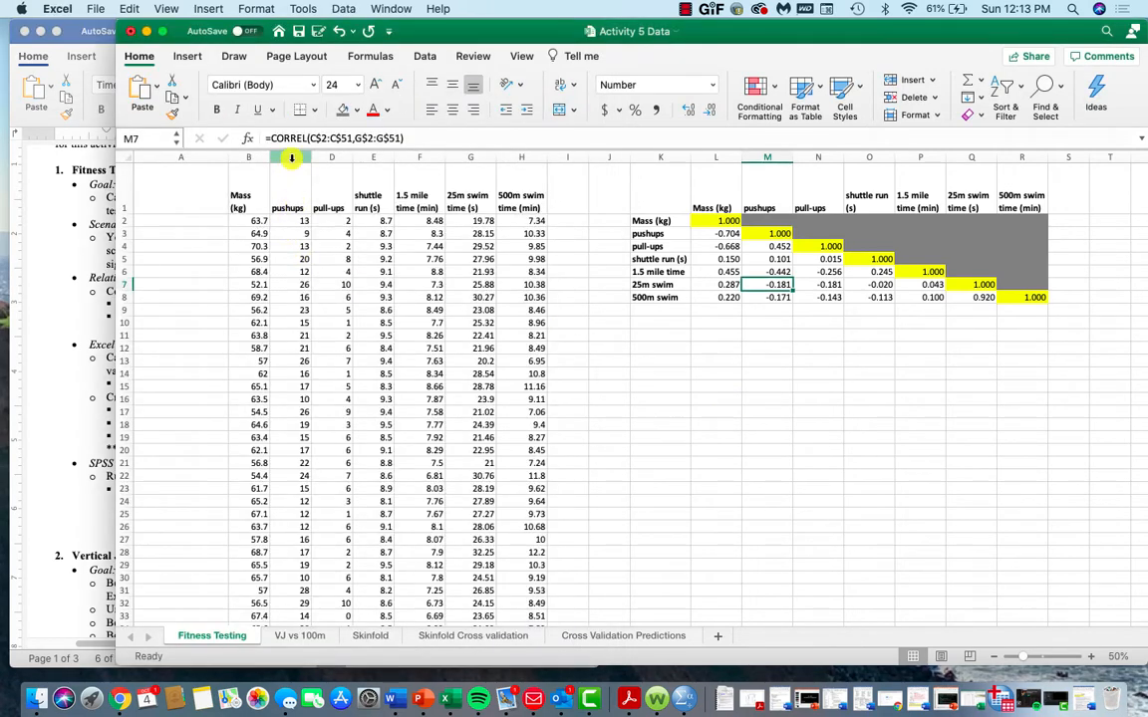
Insert a markers-only scatter chart of the pushups and pull-ups data in columns C and D, and fit it below the correlation matrix.
drag(290, 157, 319, 192)
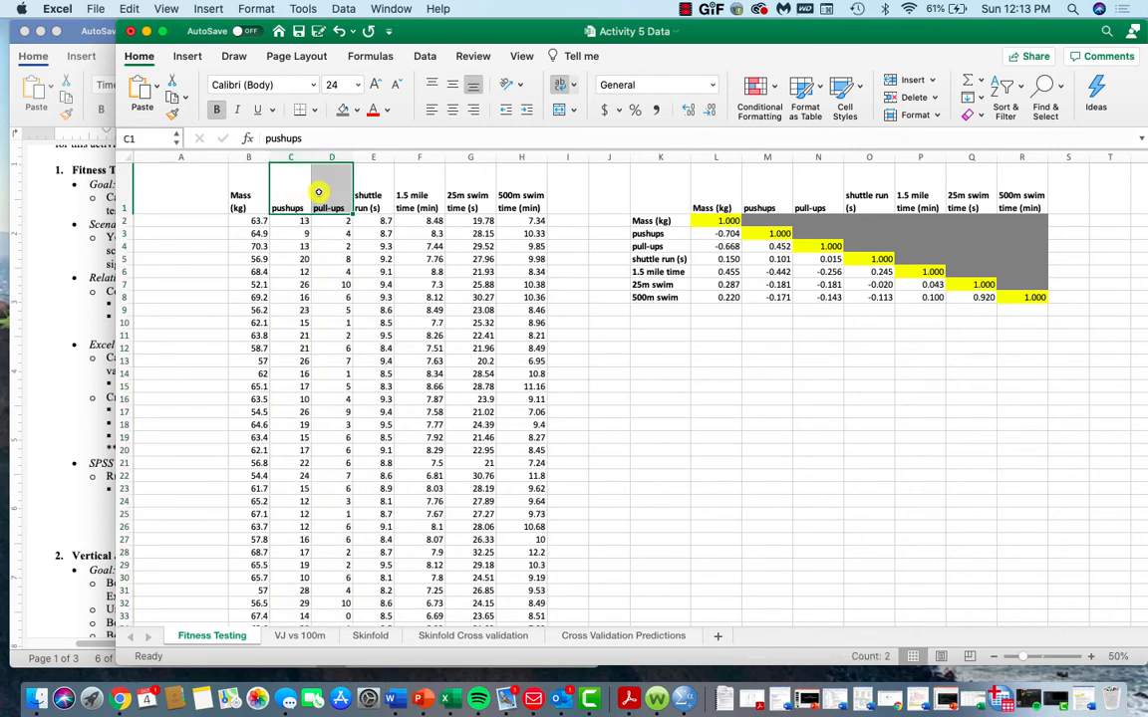
key(super+shift+Down)
scroll(354, 225, up, 10)
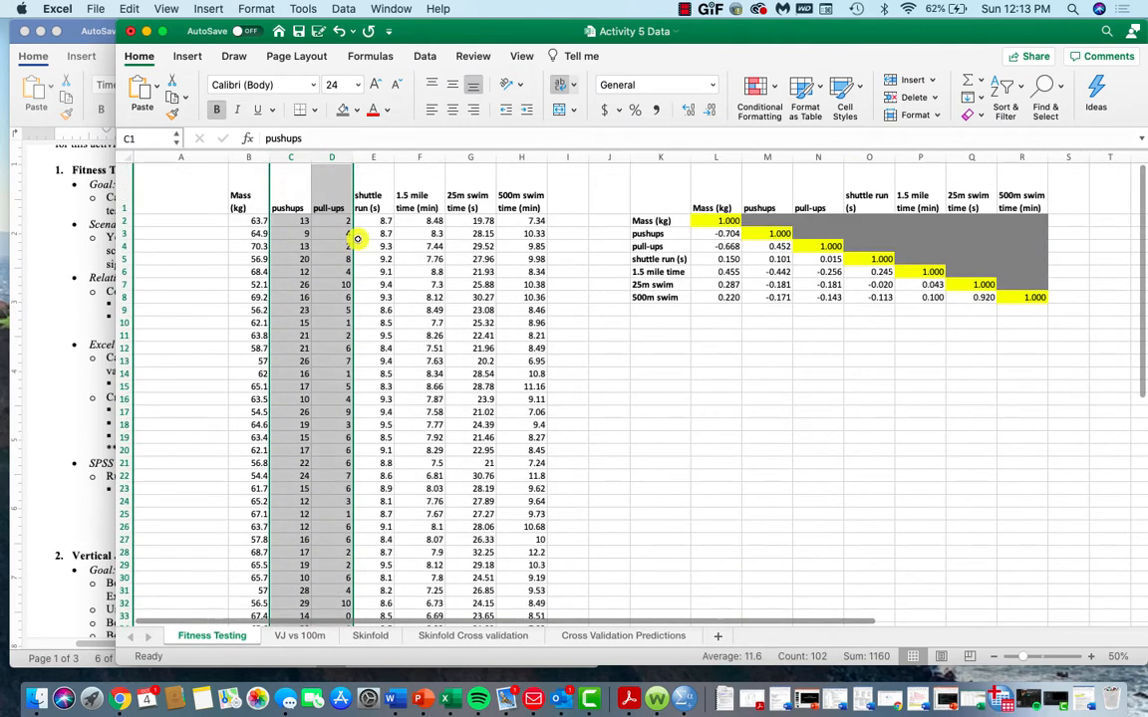
click(187, 56)
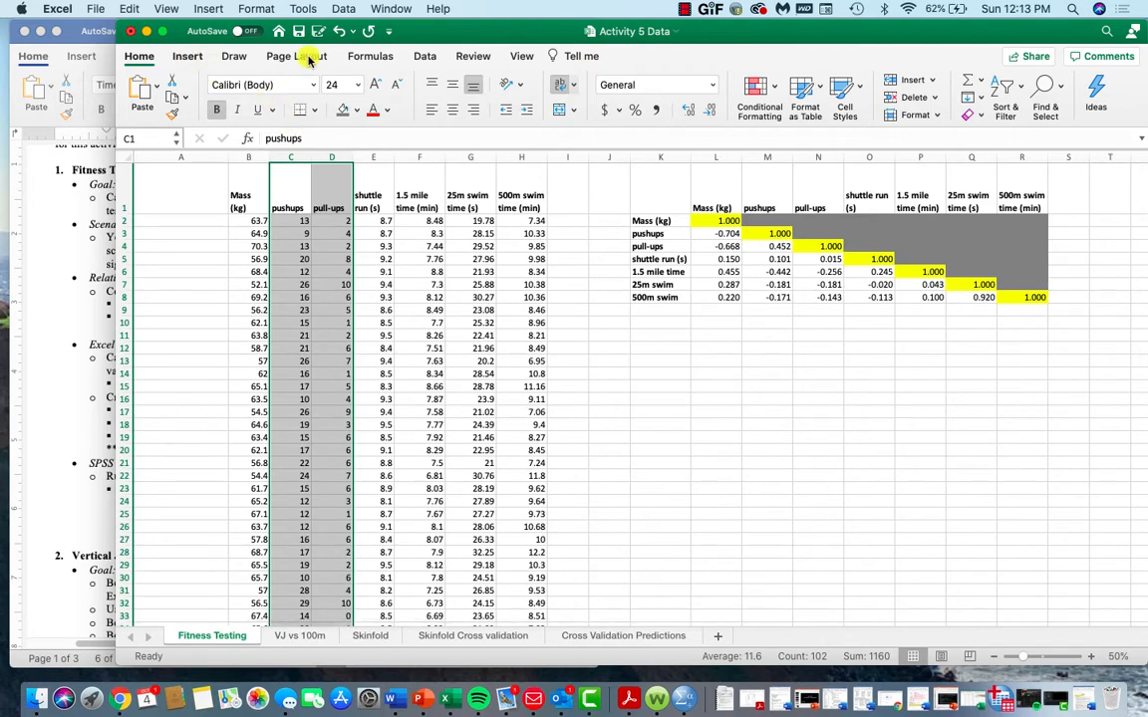
click(624, 110)
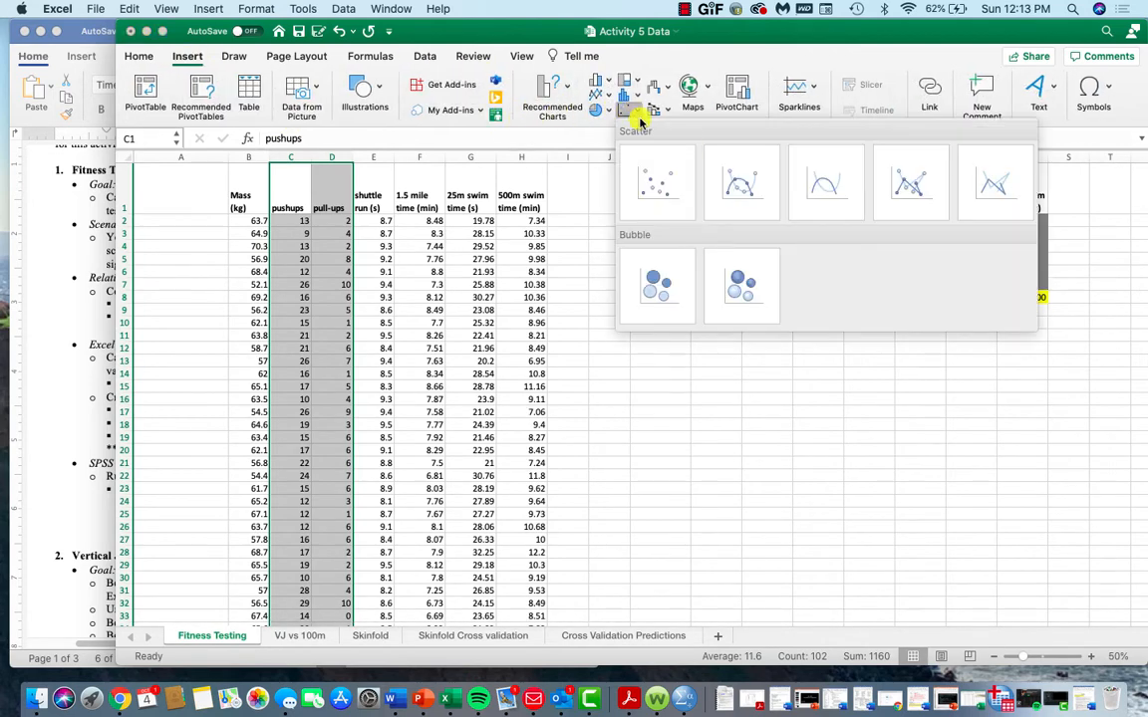
click(661, 179)
drag(673, 346, 736, 314)
drag(775, 409, 907, 461)
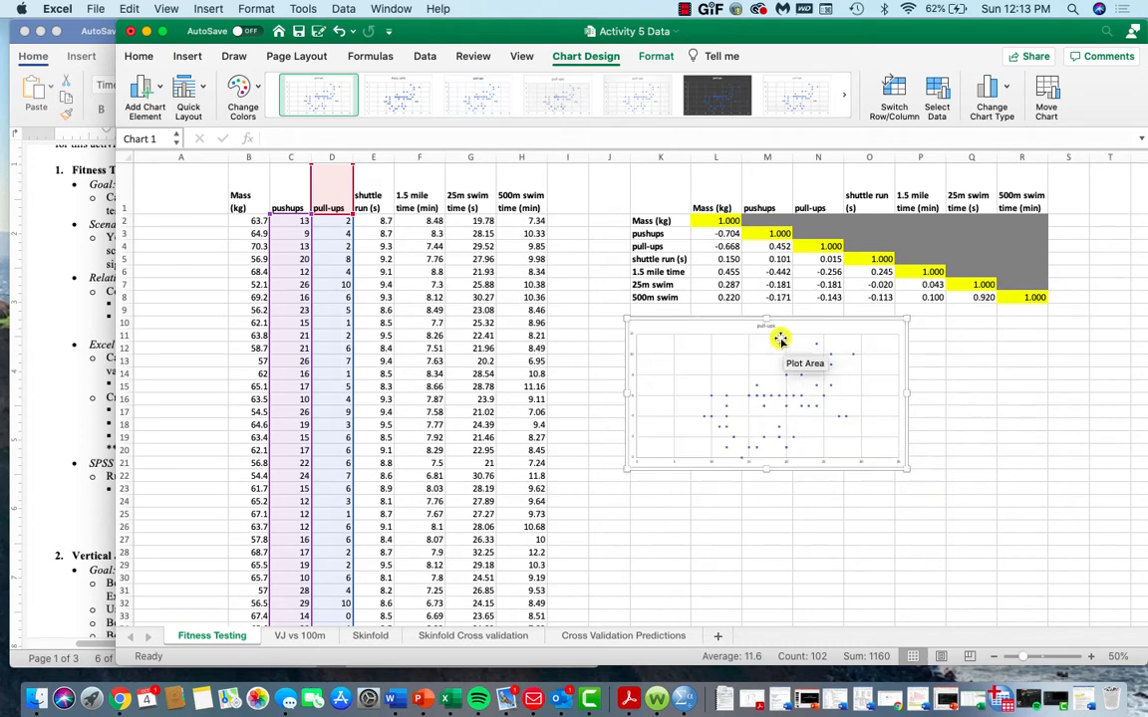
Increase the scatter chart's font size to 28 and enlarge the chart so the plot has more room.
click(138, 55)
click(374, 87)
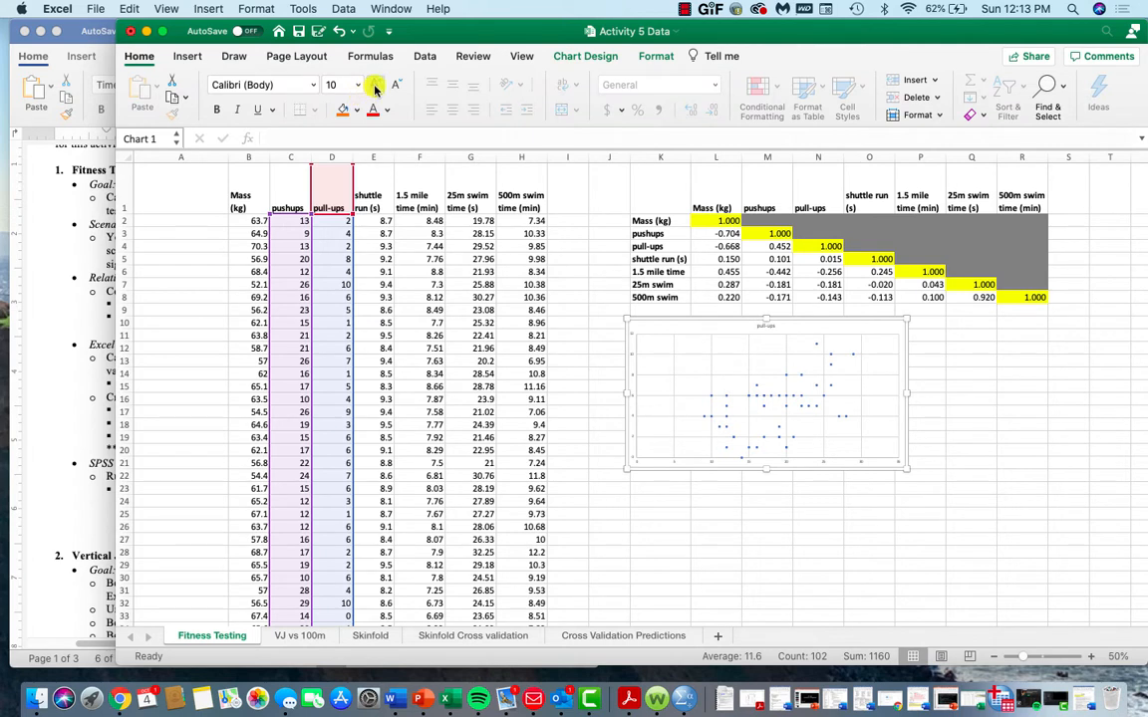
click(374, 87)
click(374, 86)
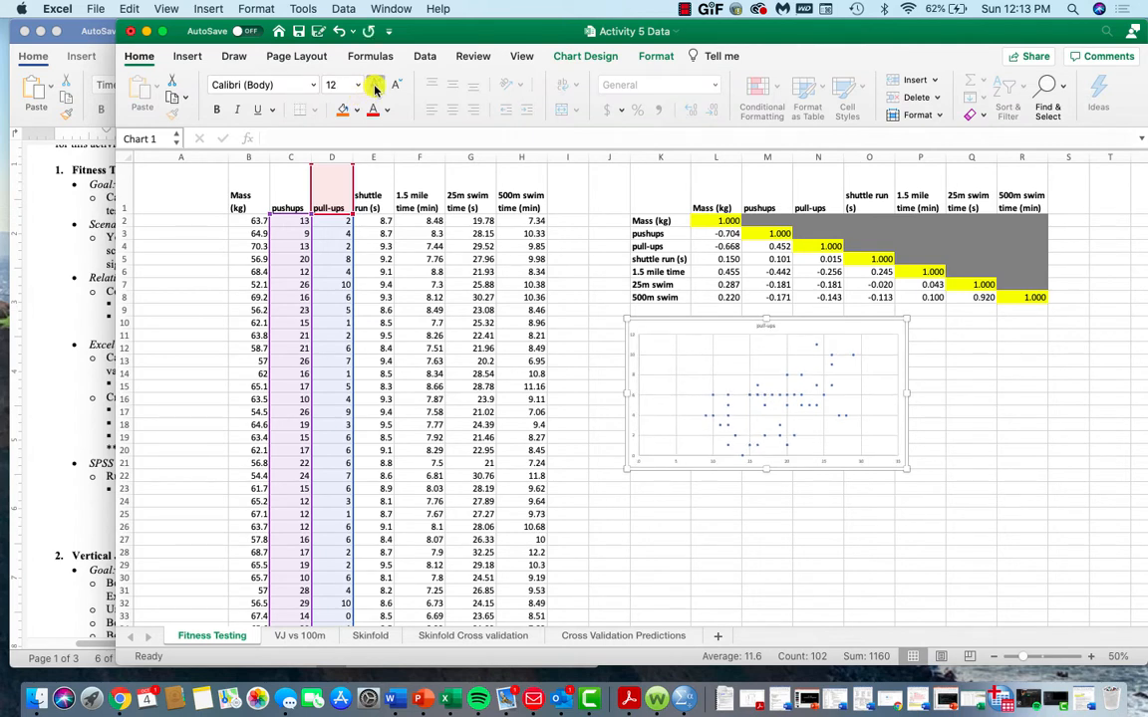
click(374, 87)
click(374, 86)
click(374, 87)
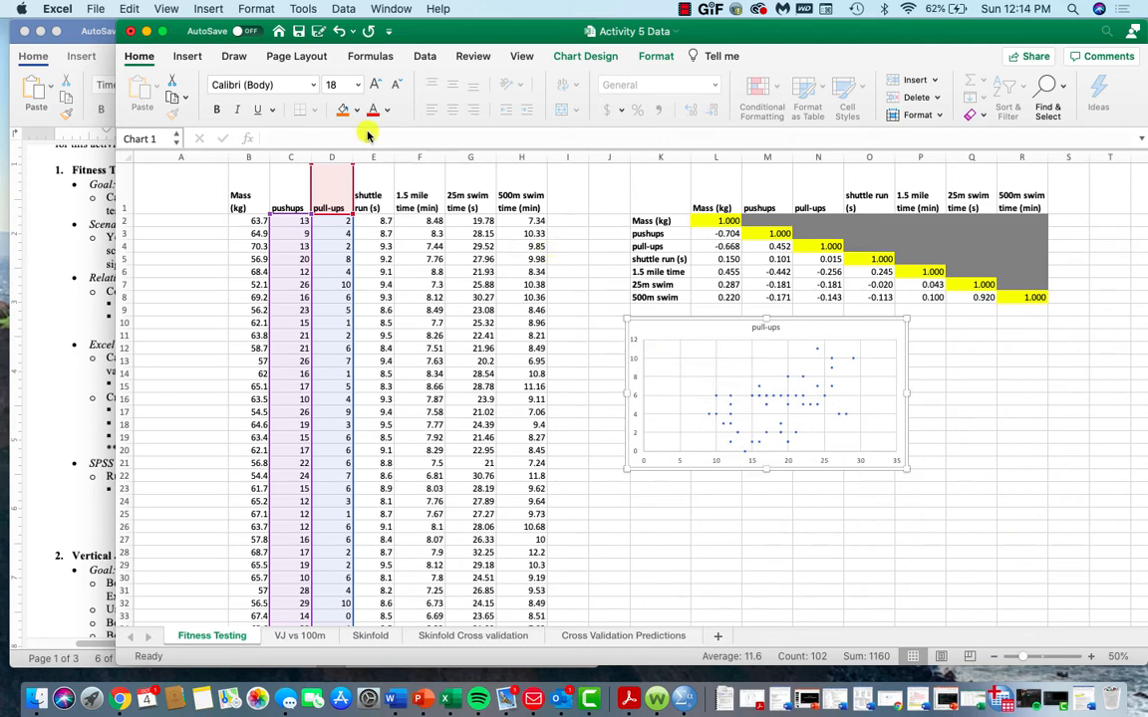
click(376, 86)
click(375, 86)
click(376, 86)
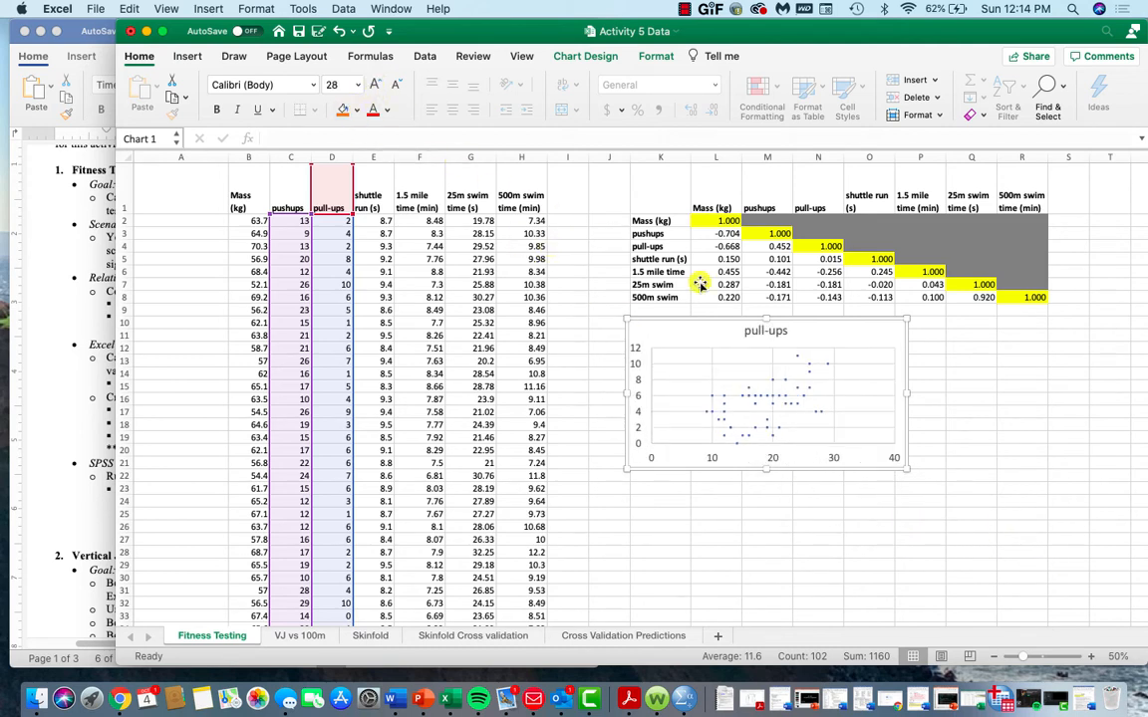
drag(909, 469, 963, 494)
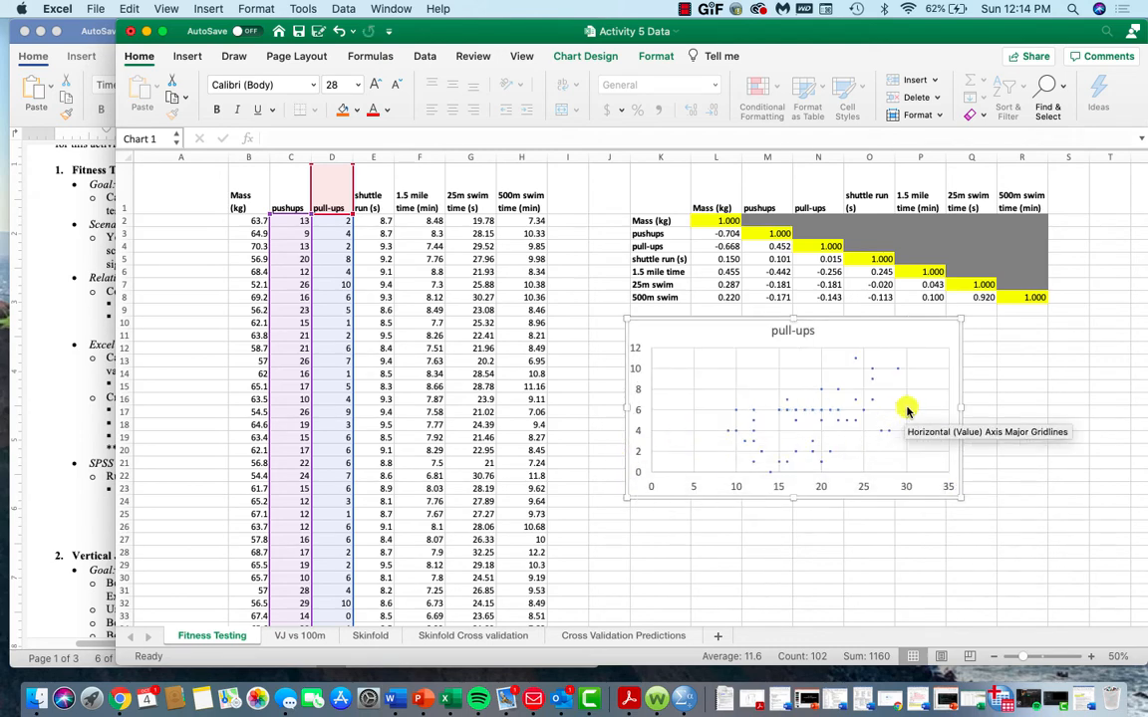
Change the chart title to "Pushups vs. pull-ups".
click(777, 330)
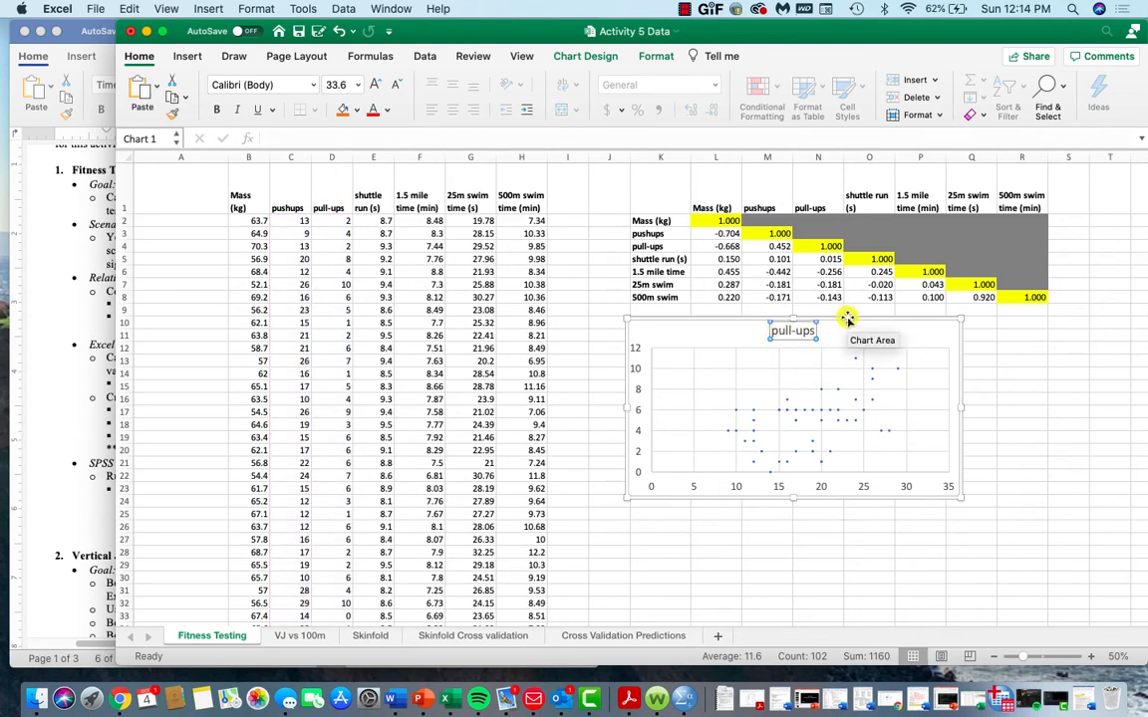
text(Pushups )
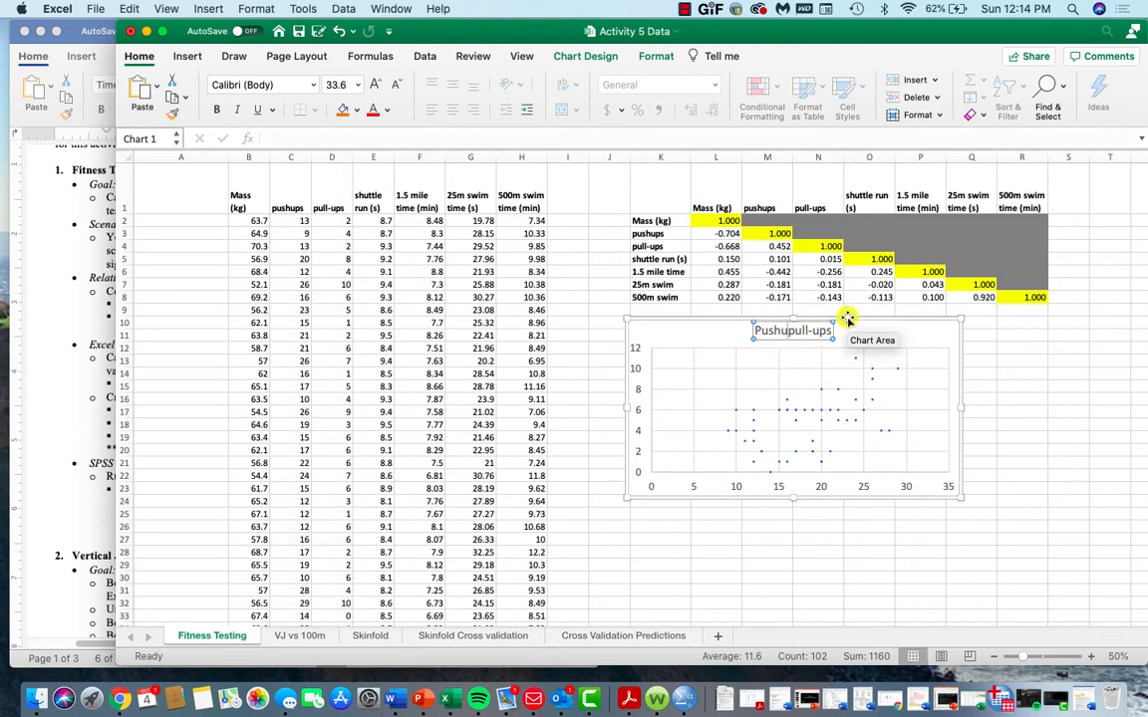
text(vs.)
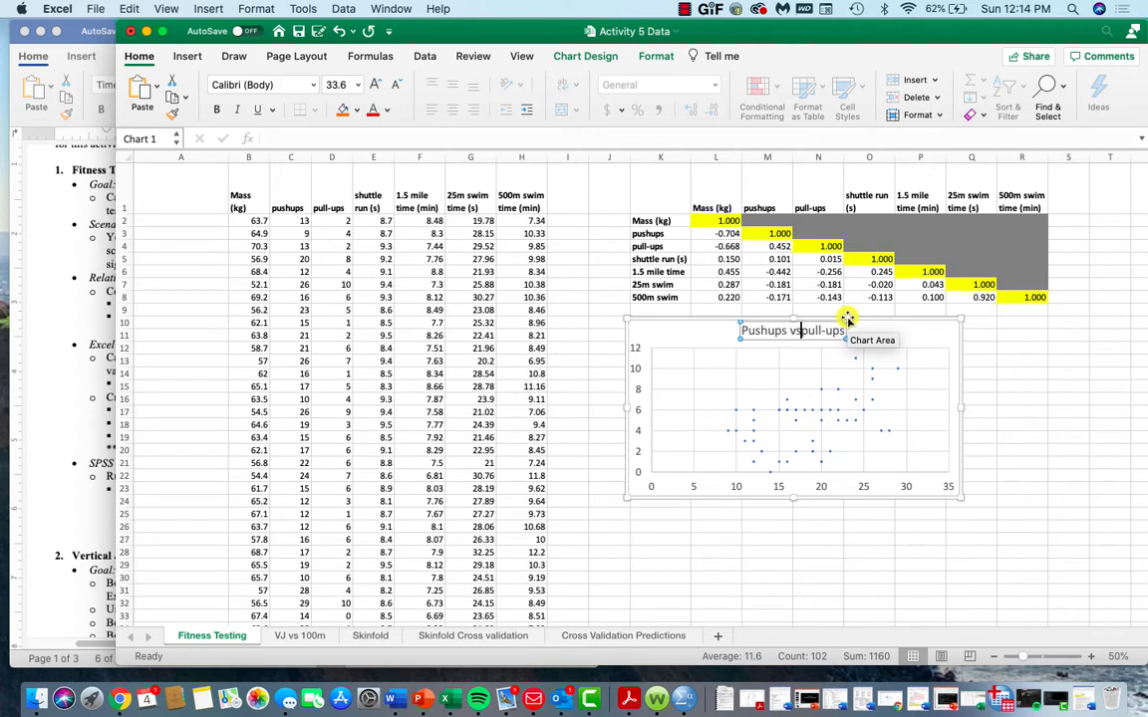
click(765, 330)
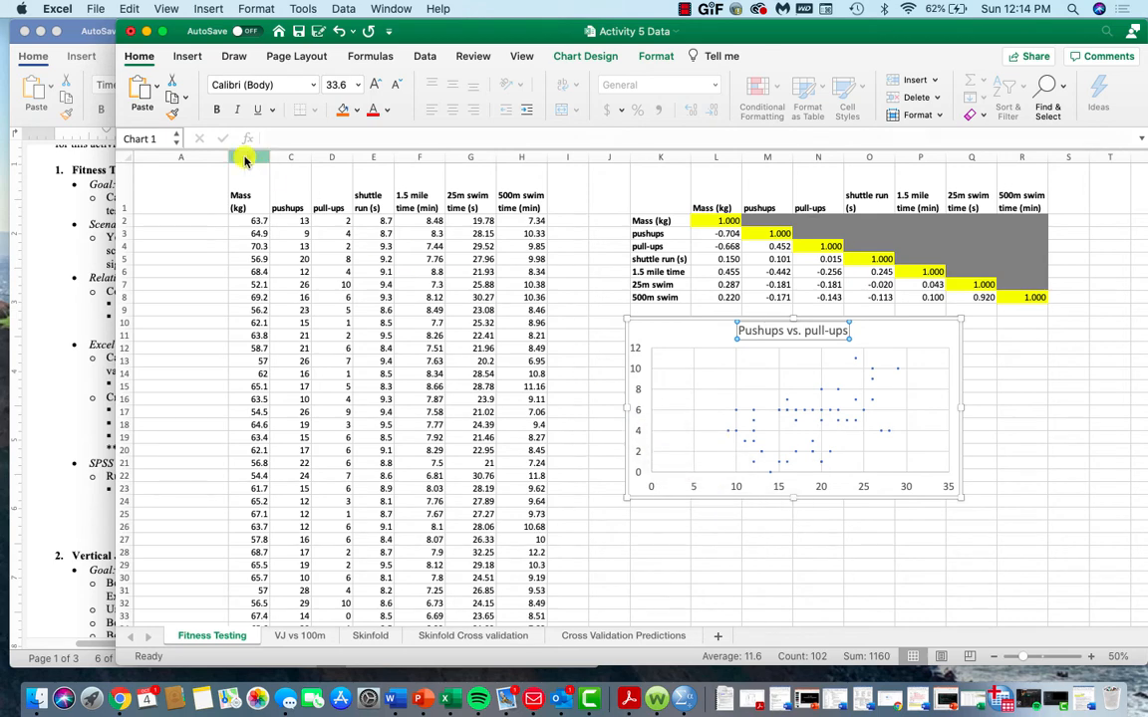
Add primary horizontal and primary vertical axis titles to the pushups vs. pull-ups chart.
click(586, 56)
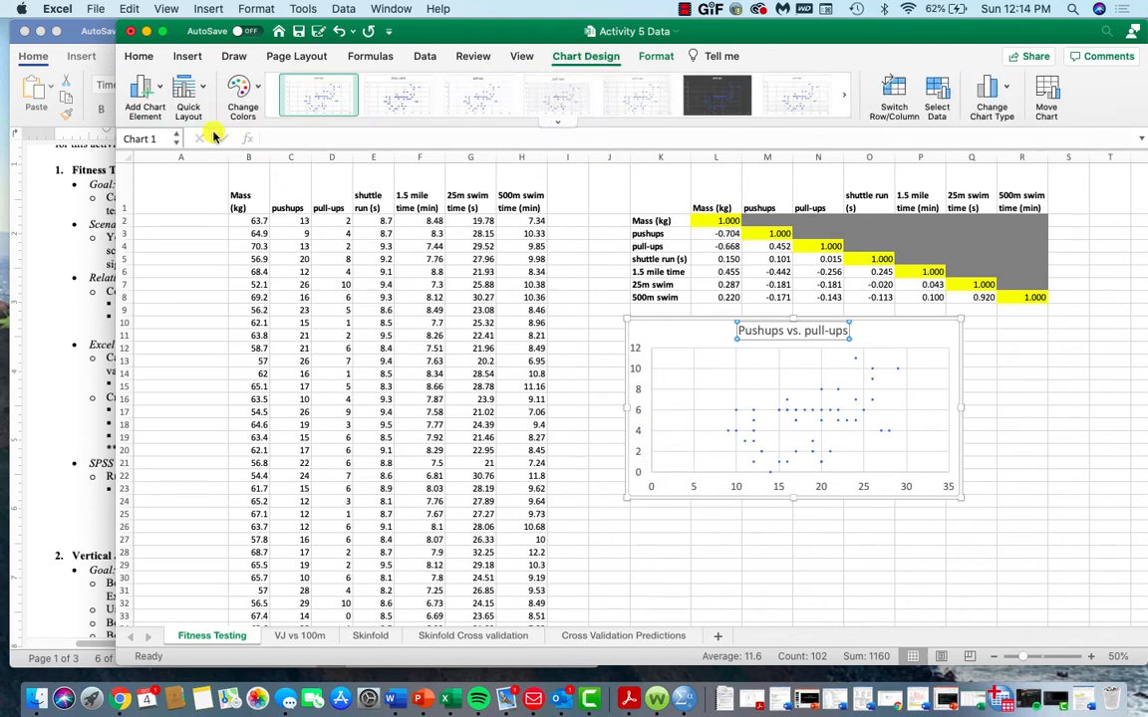
click(143, 95)
mouse_move(173, 130)
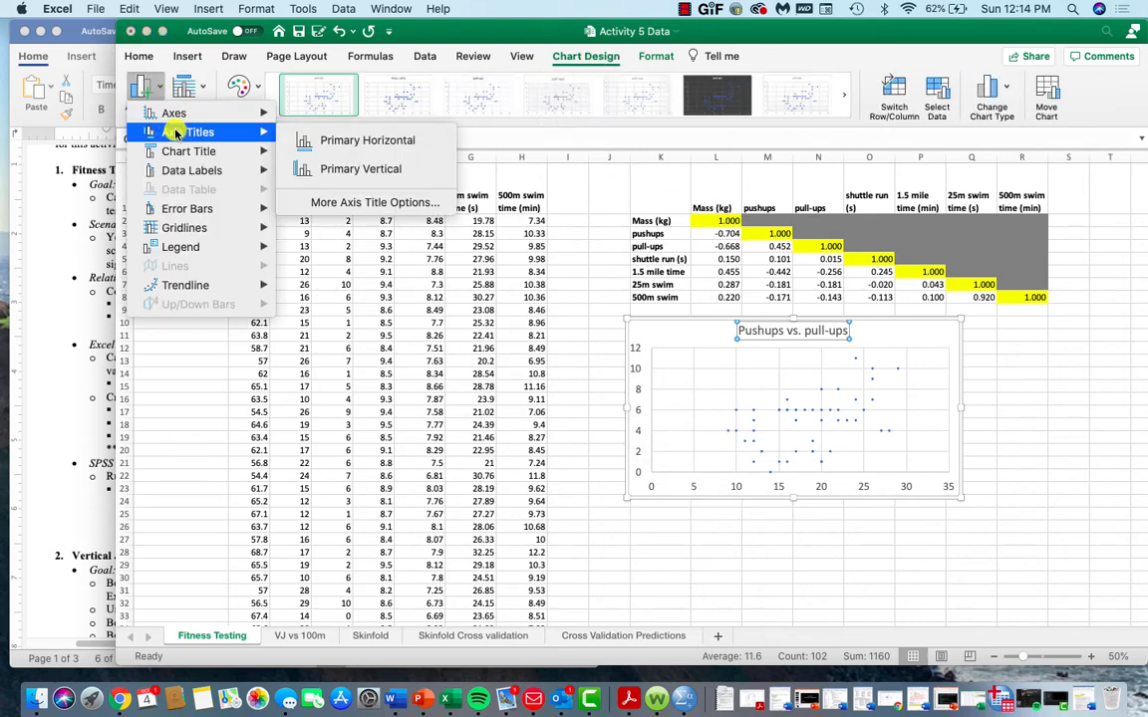
click(299, 139)
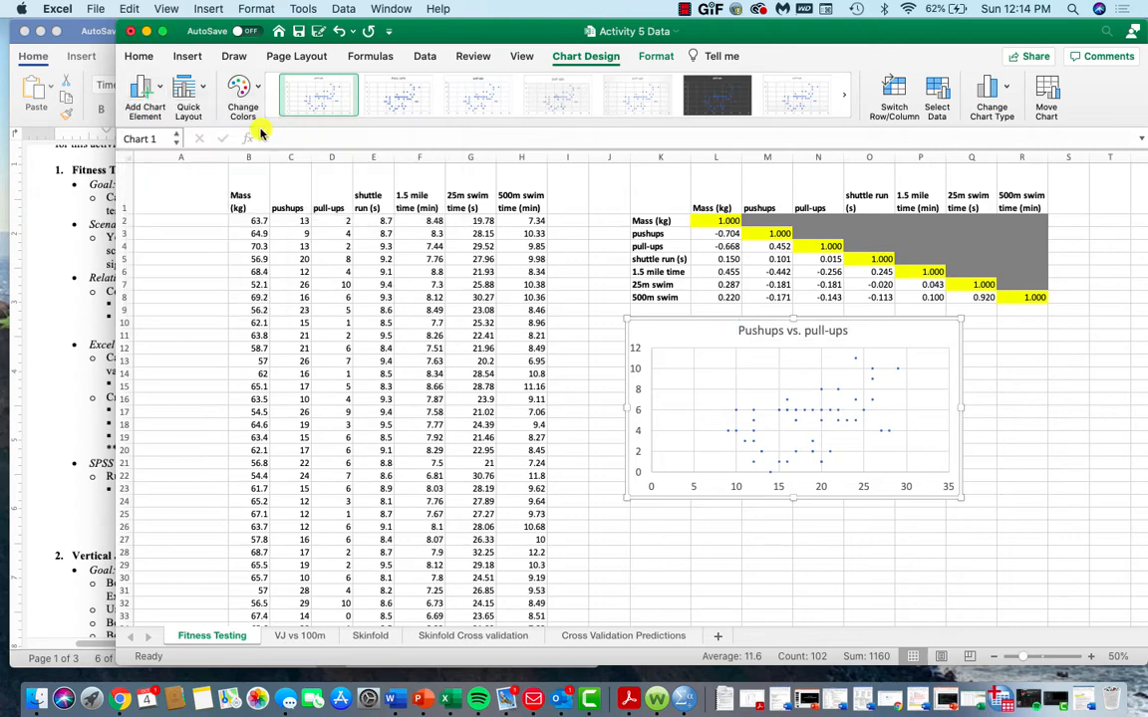
click(142, 96)
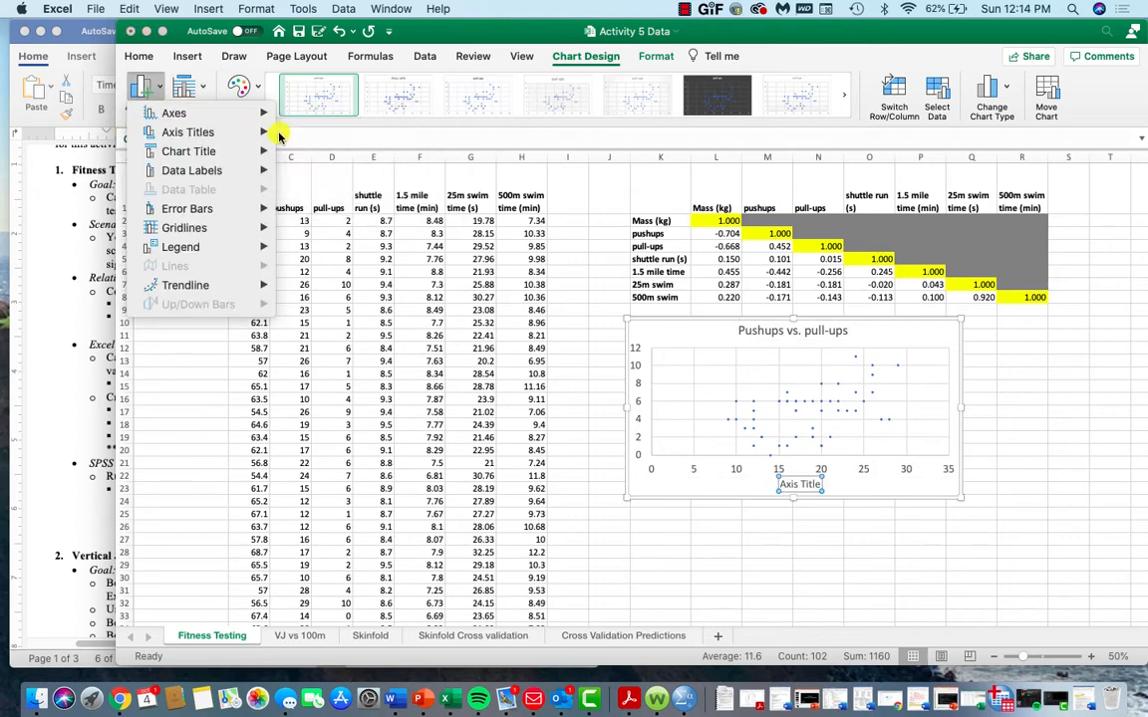
mouse_move(261, 133)
click(319, 169)
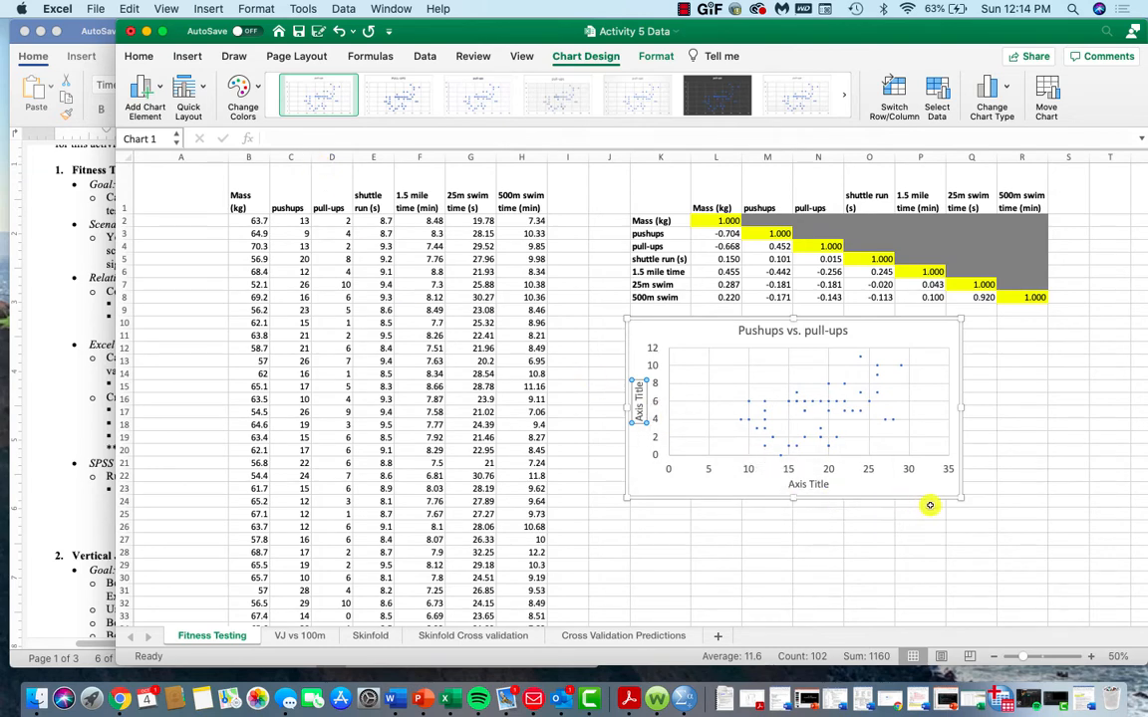
Switch to the Word instructions, highlight the x-axis bounds for the pushups and pull-ups plot, and return to the Excel chart.
click(90, 421)
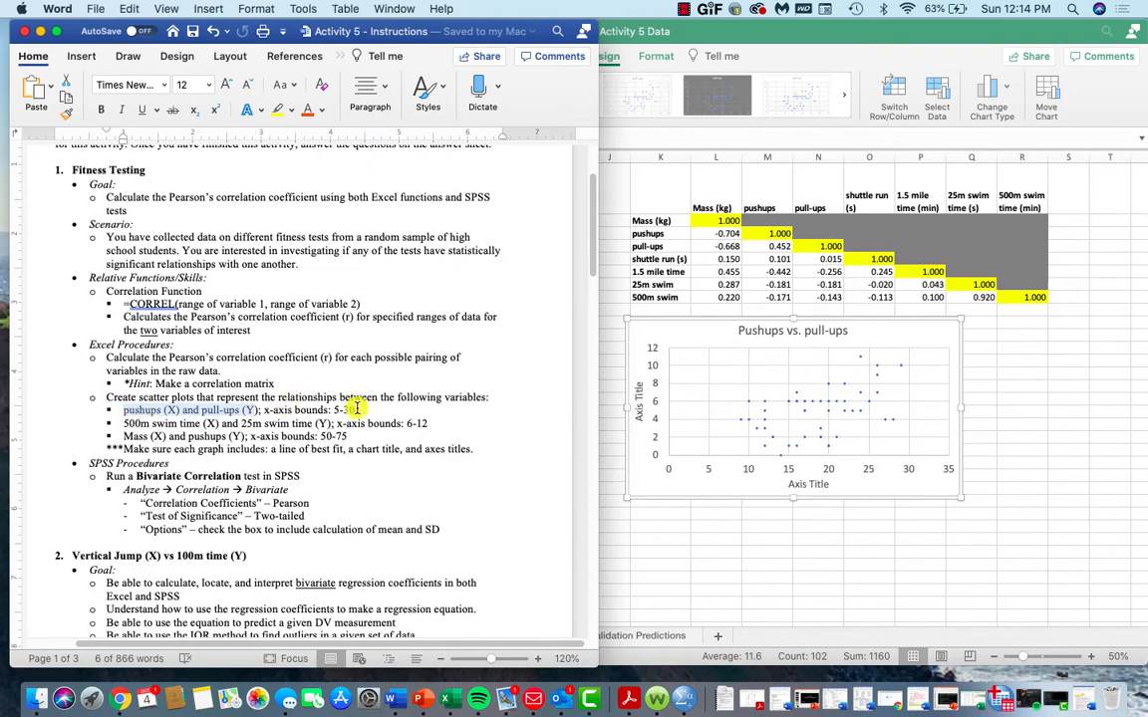
drag(356, 410, 269, 412)
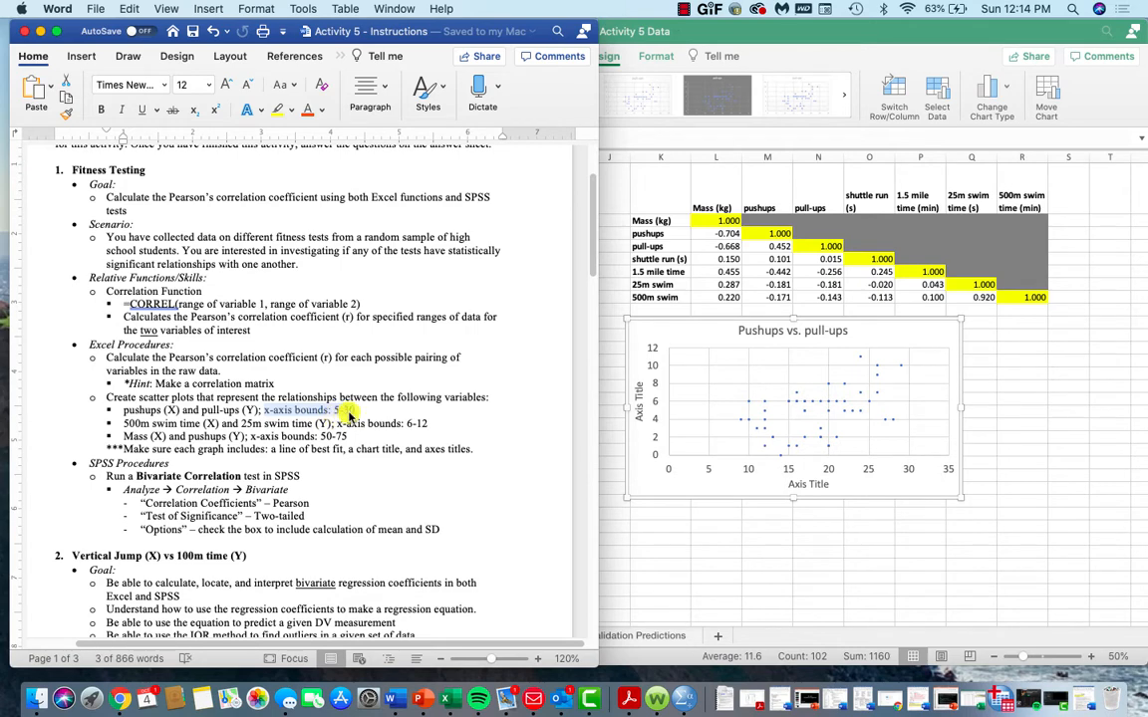
click(718, 408)
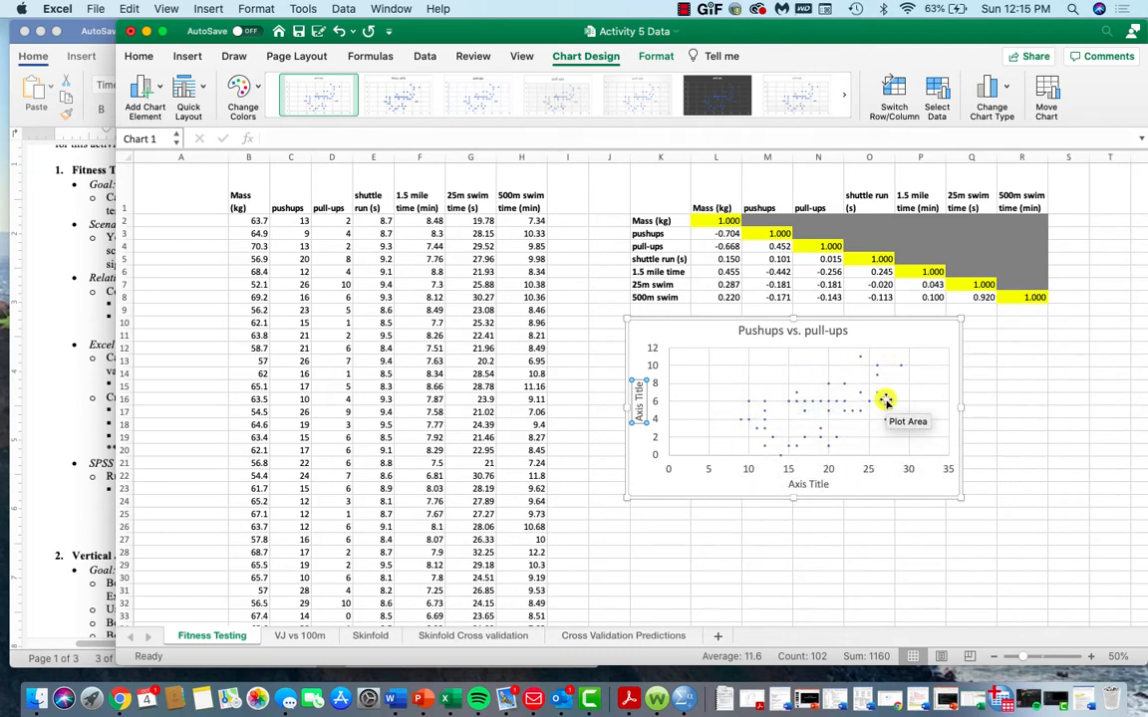
Set the chart's horizontal axis bounds to a minimum of 5 and a maximum of 30, and close the axis formatting.
click(790, 476)
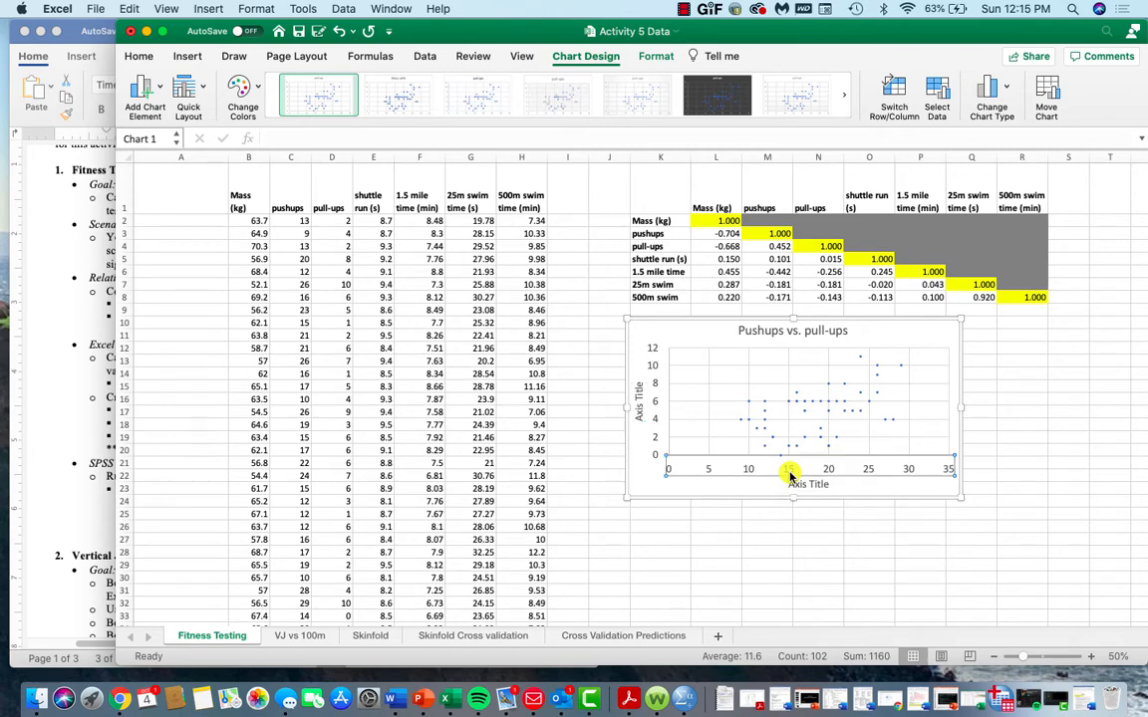
double_click(790, 476)
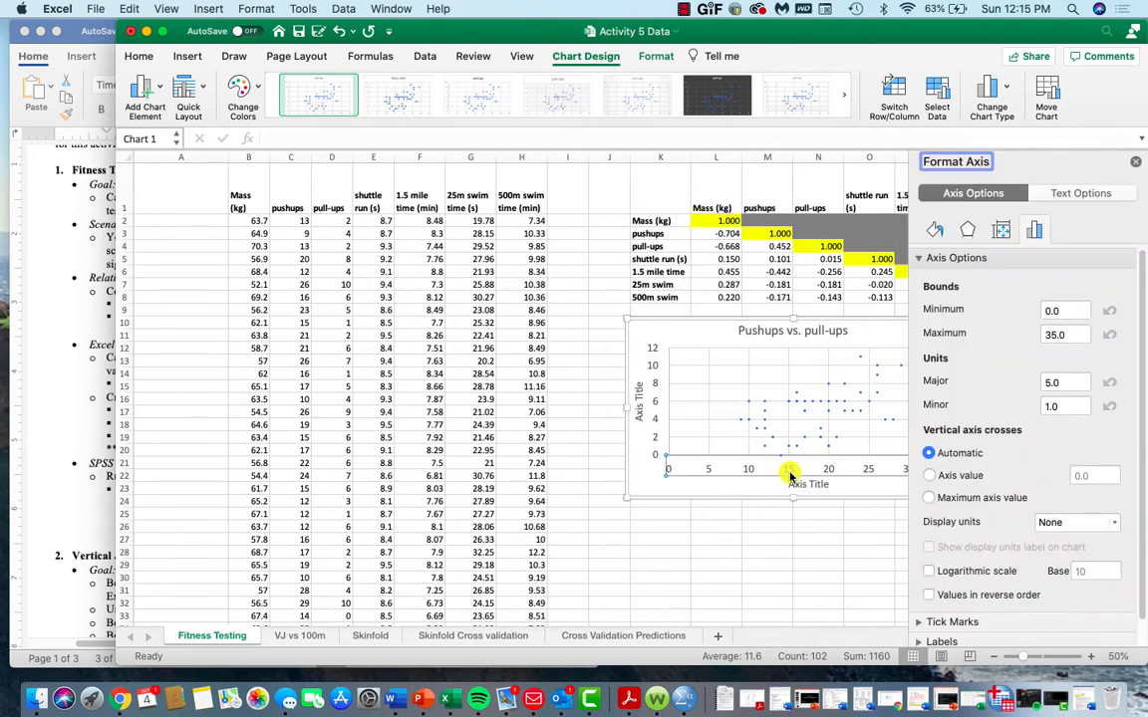
click(1039, 312)
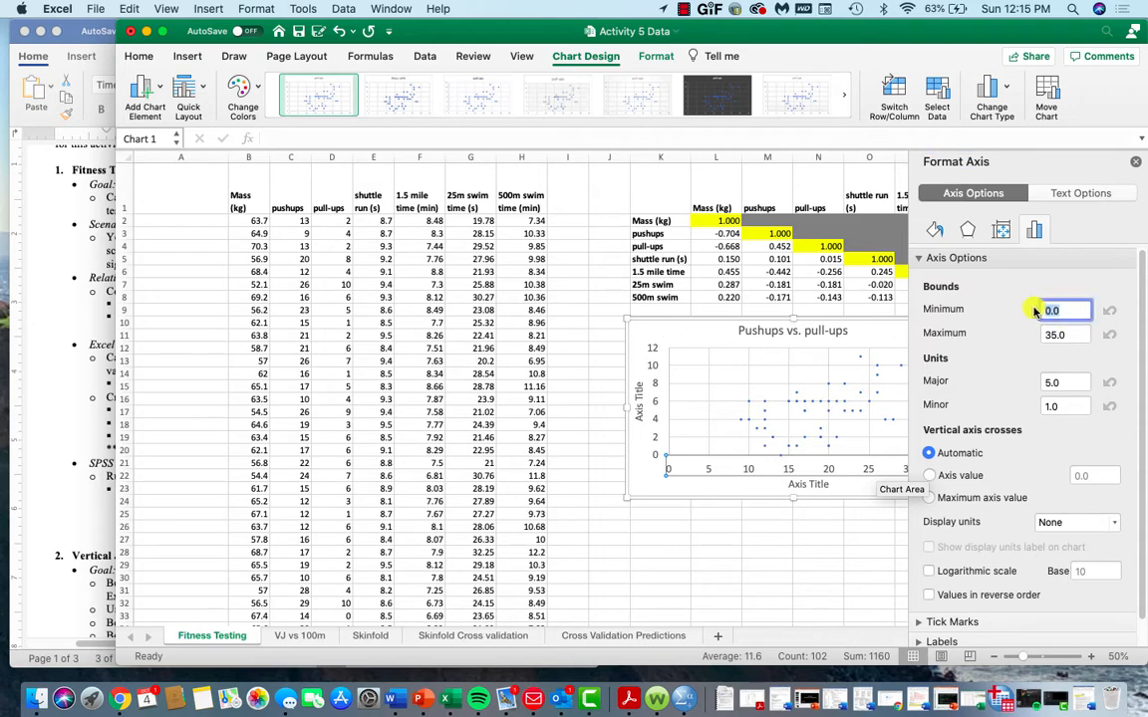
text(5)
click(1068, 333)
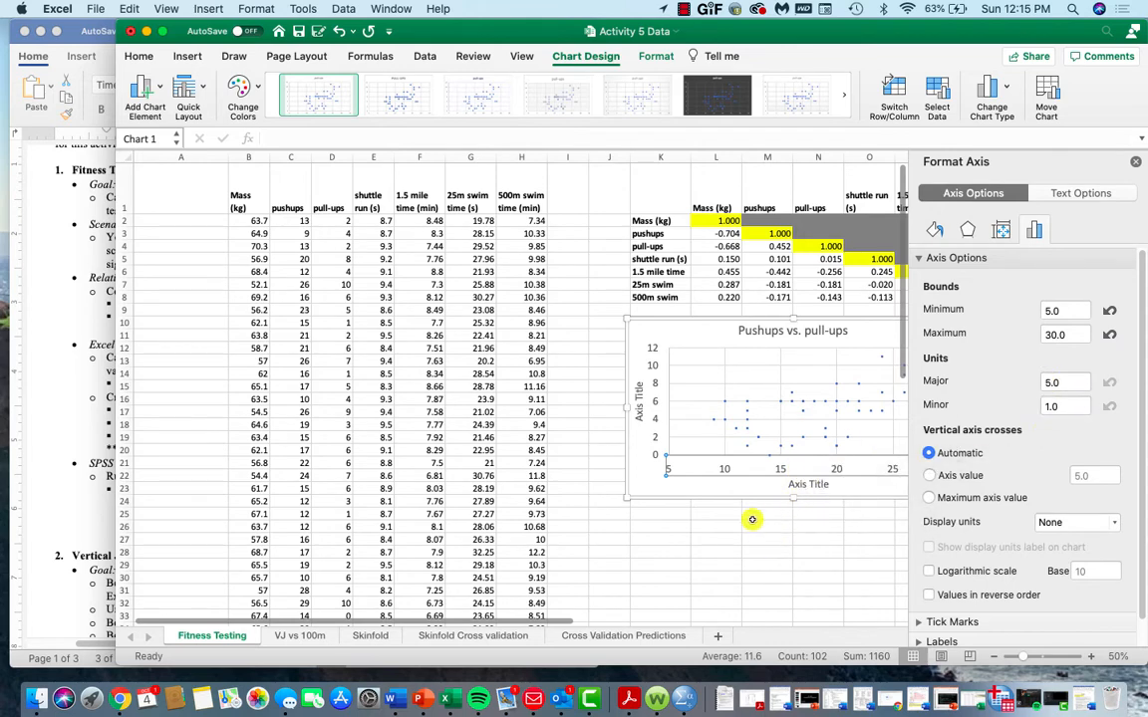
click(752, 490)
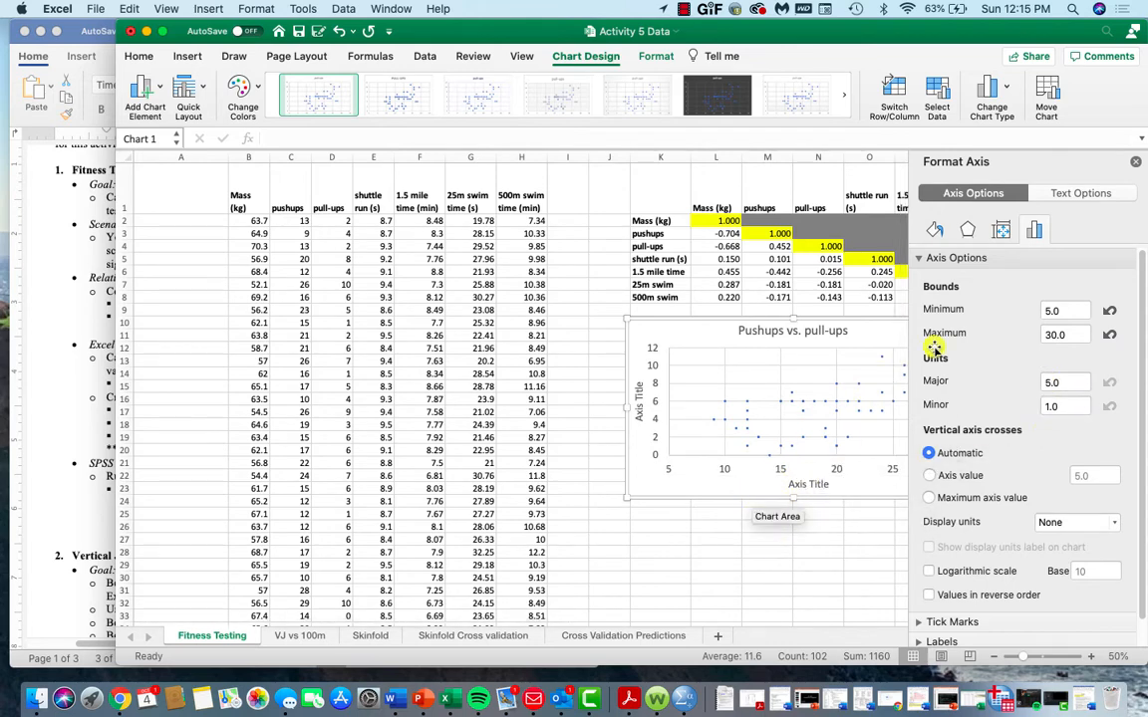
click(1138, 165)
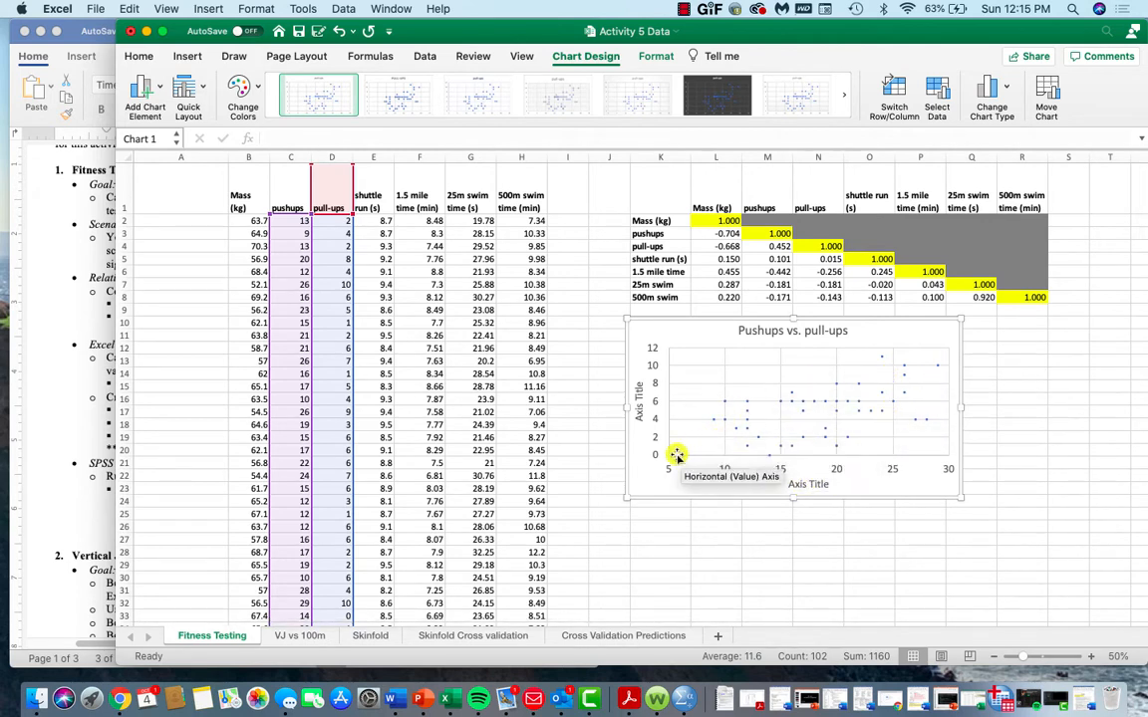
Check the graph requirements in the Word instructions, highlighting "a line of best fit", and return to the Excel workbook.
click(65, 423)
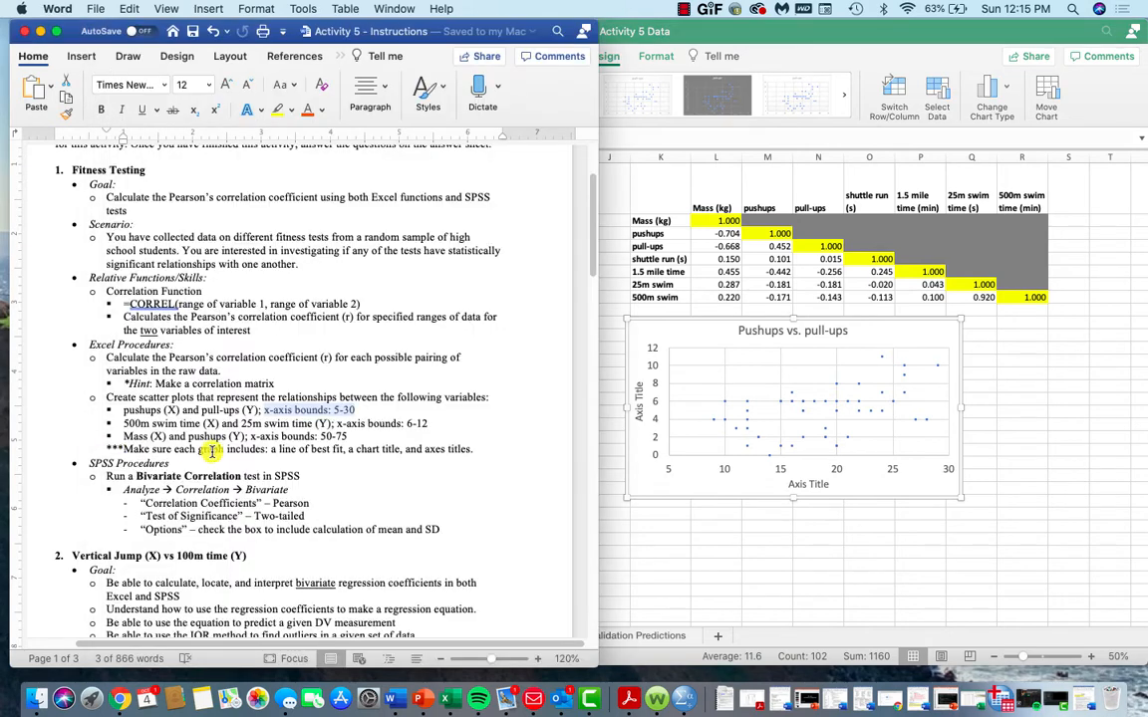
drag(264, 409, 355, 410)
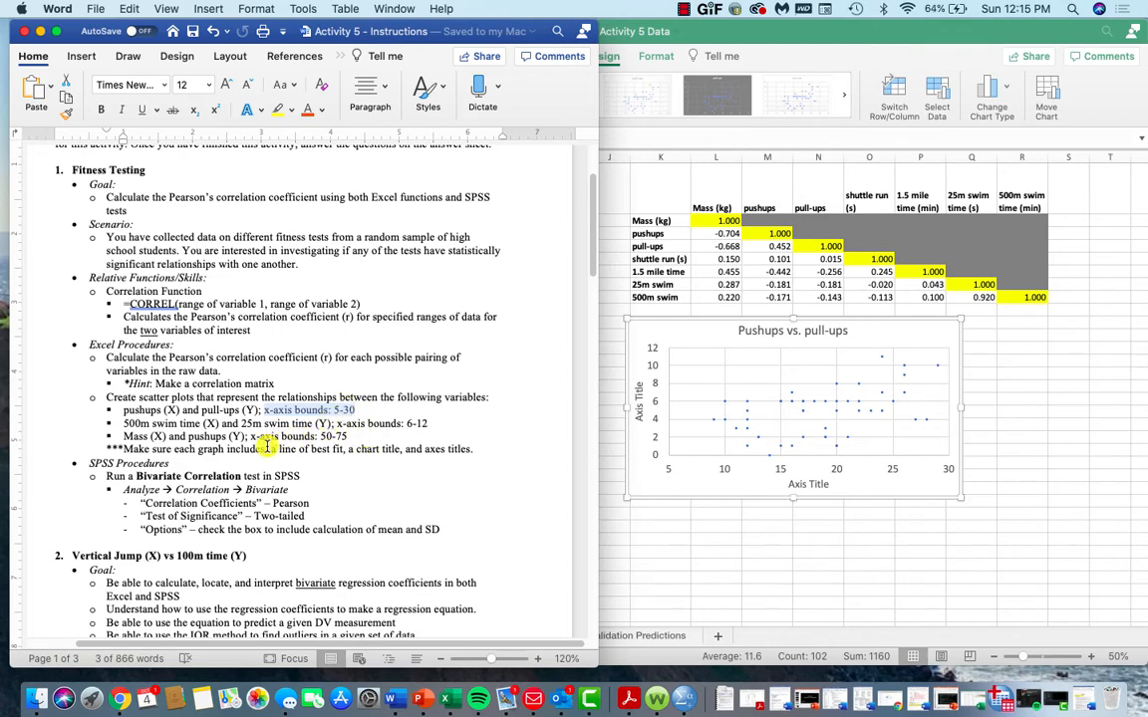
drag(269, 449, 345, 449)
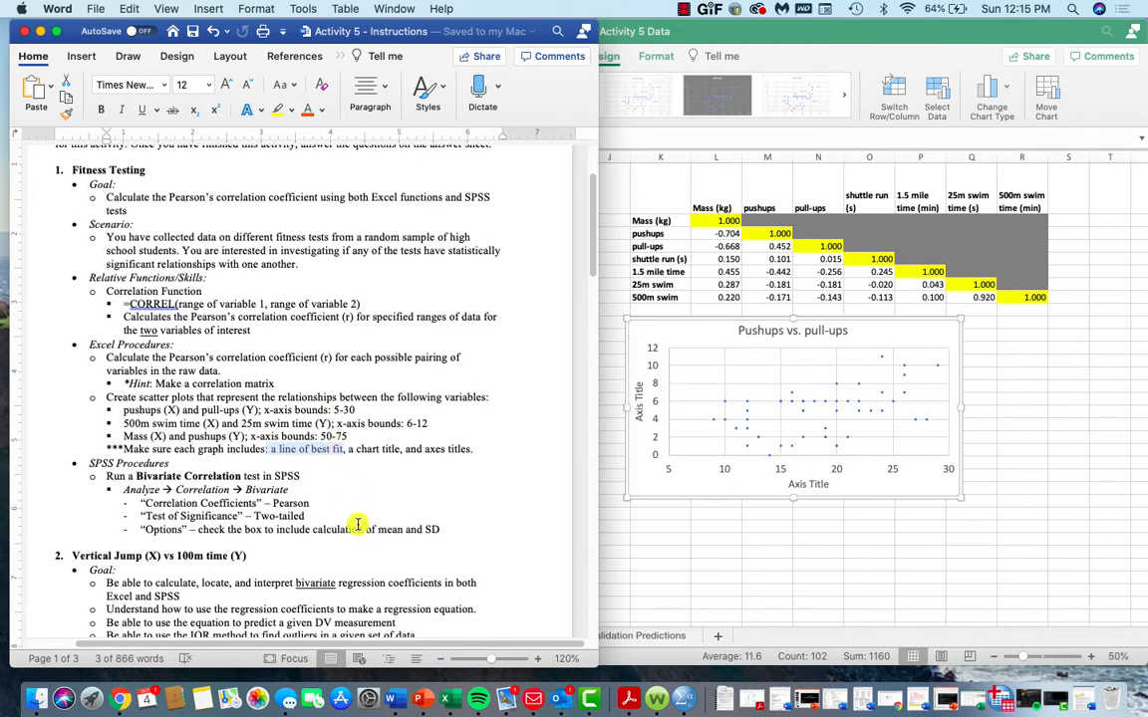
click(709, 442)
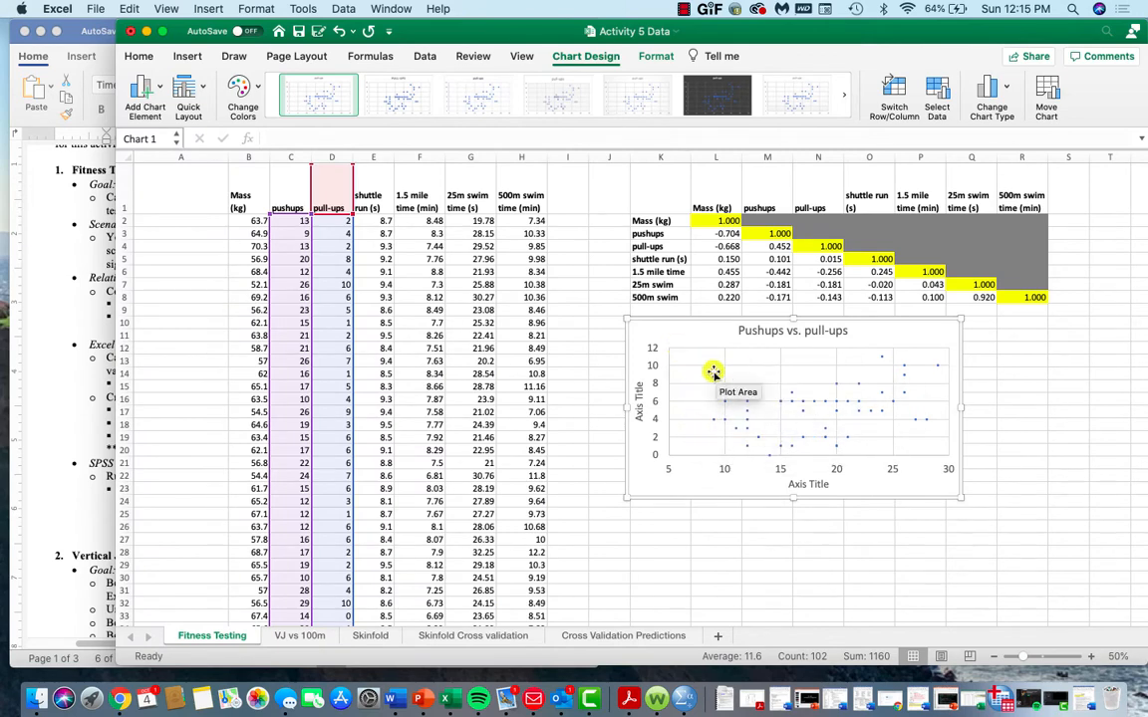
Add a linear trendline to the pushups vs. pull-ups scatter chart.
click(152, 97)
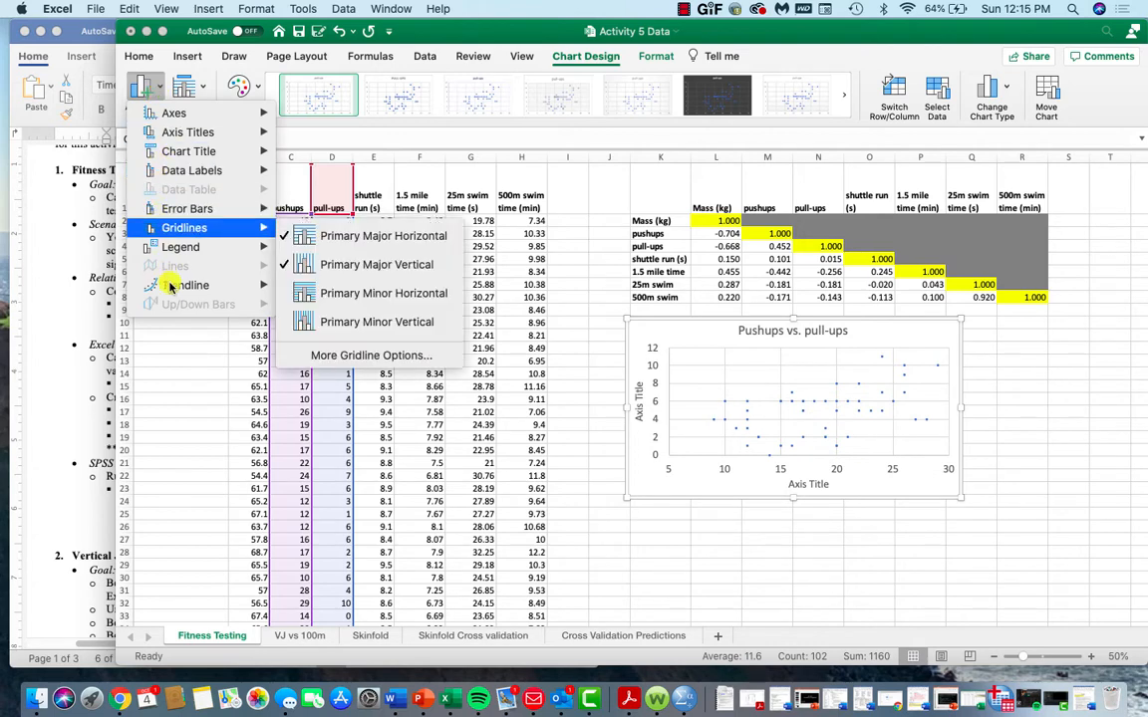
mouse_move(169, 286)
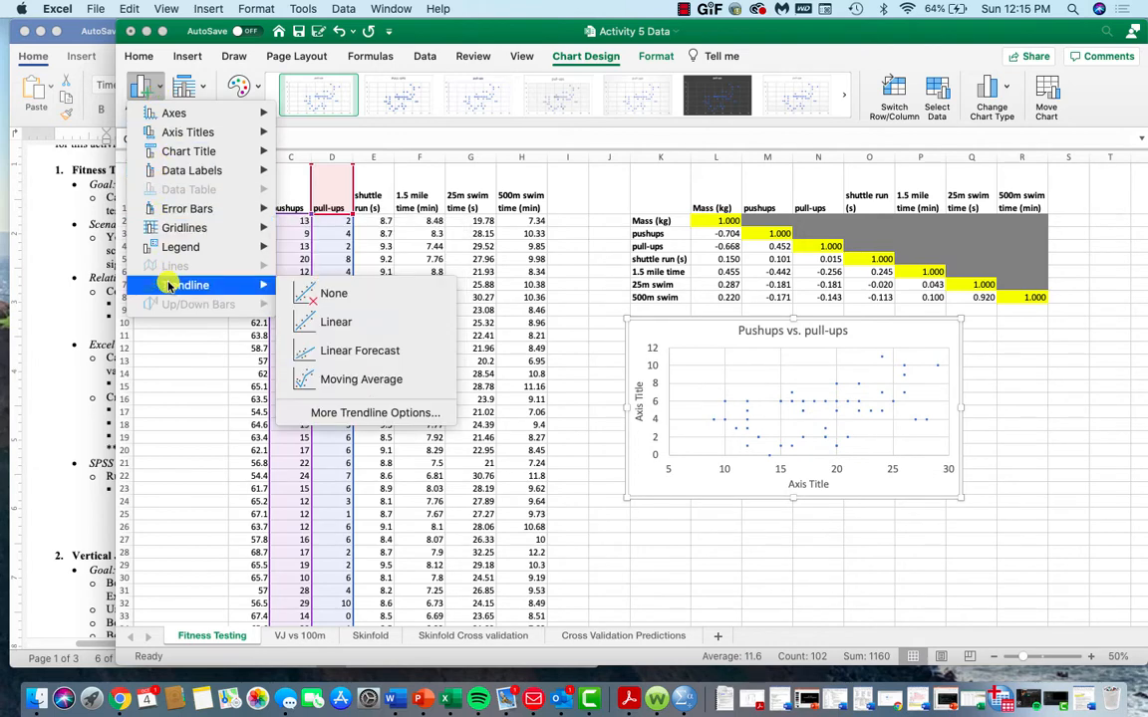
click(340, 328)
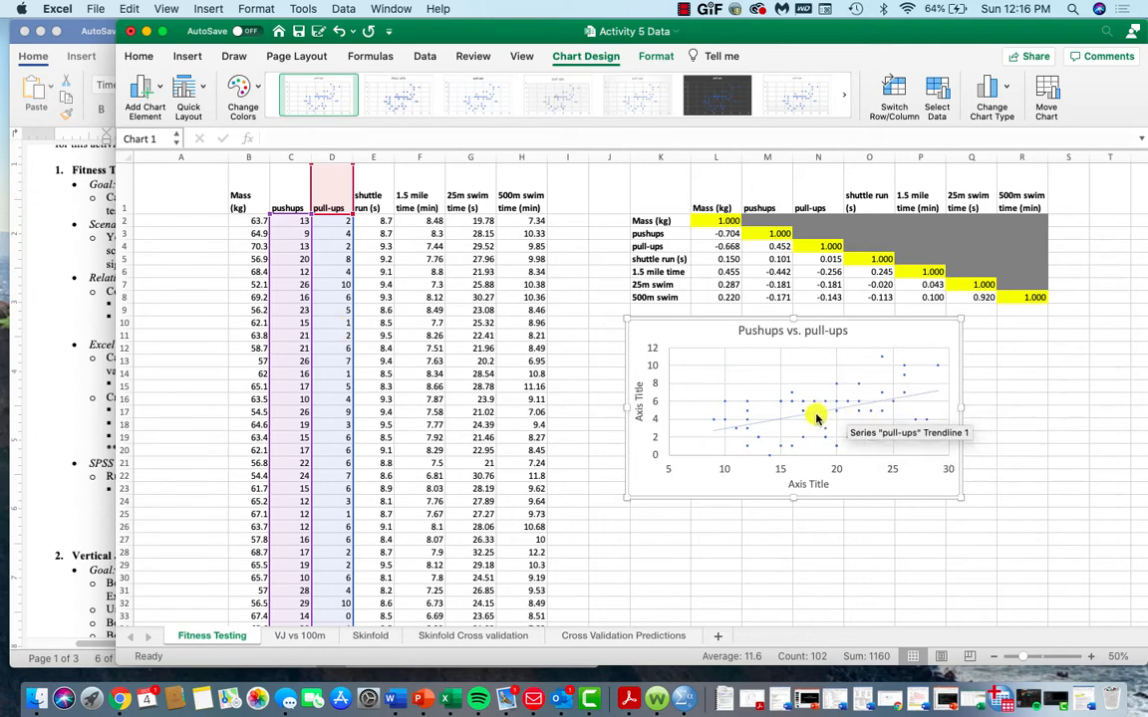
Recolor the trendline of the pushups vs. pull-ups chart to standard red.
click(784, 419)
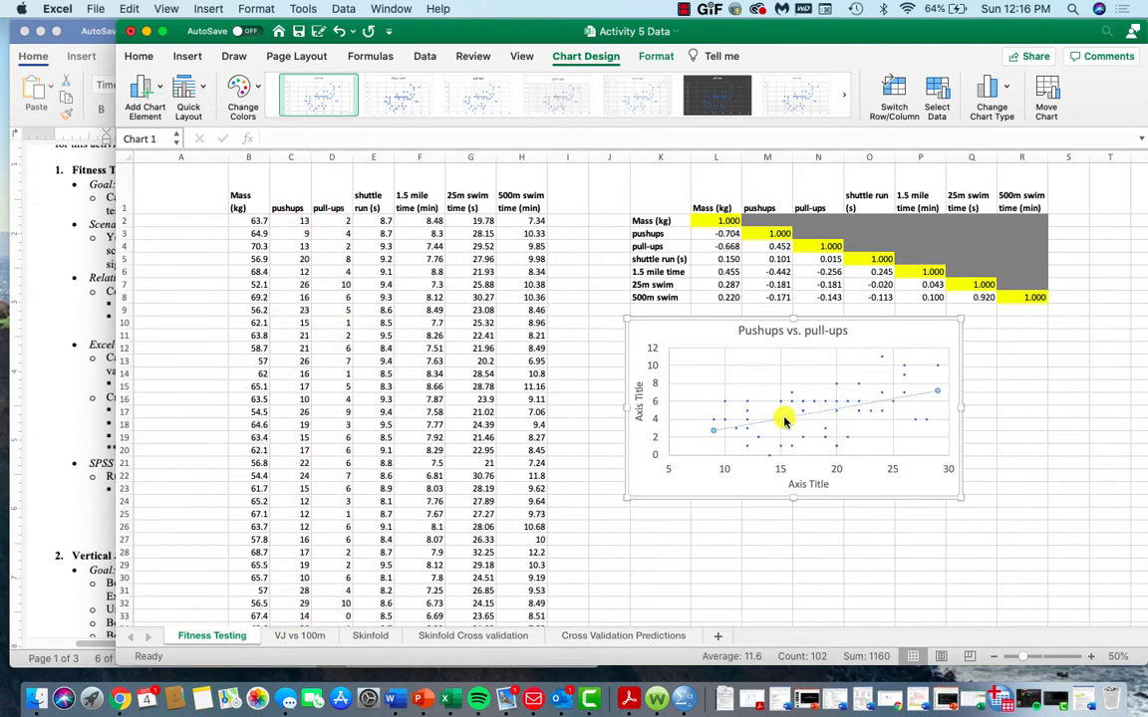
double_click(784, 419)
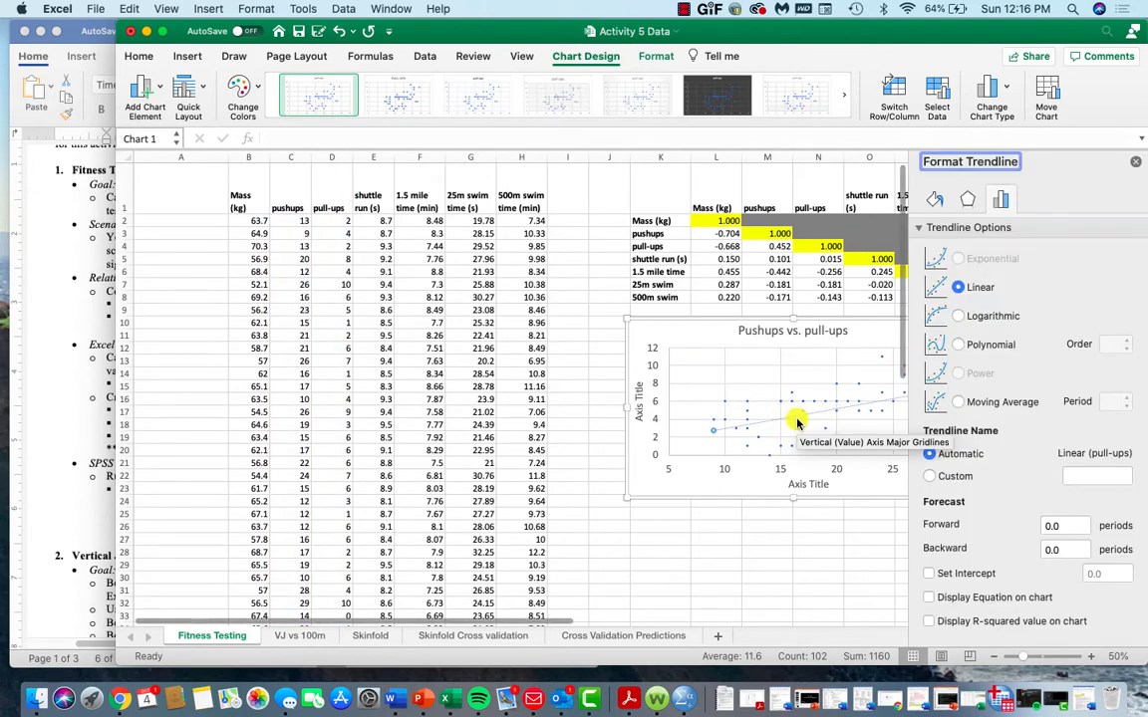
click(936, 200)
click(1118, 328)
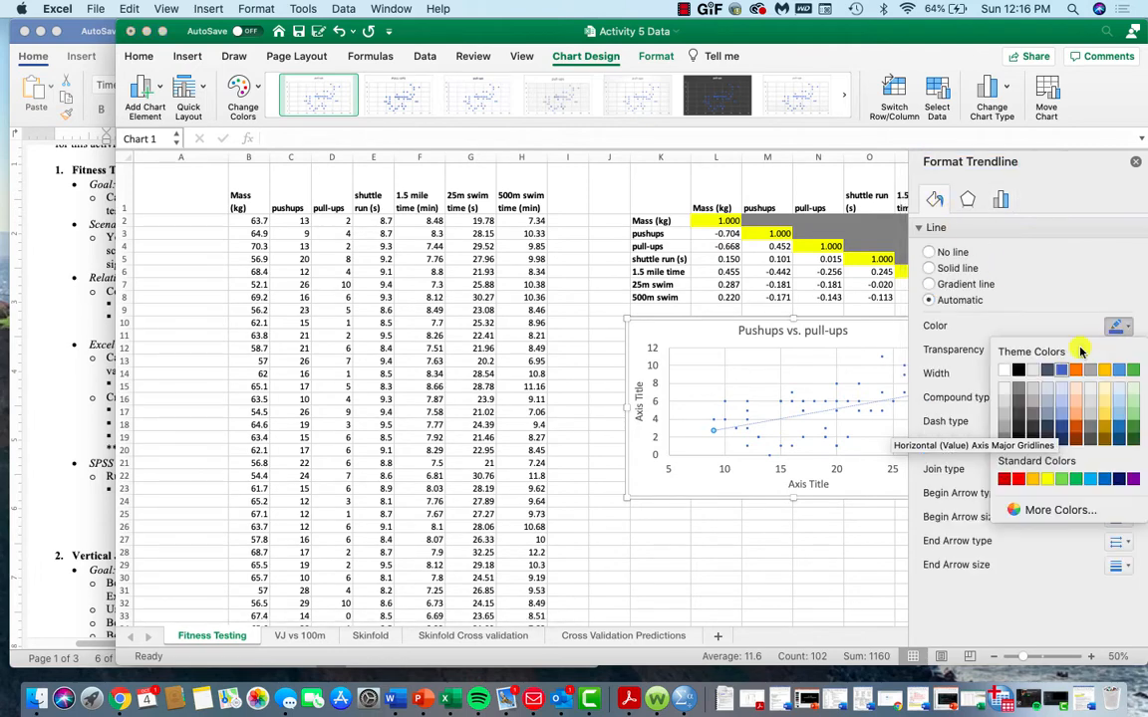
click(1019, 479)
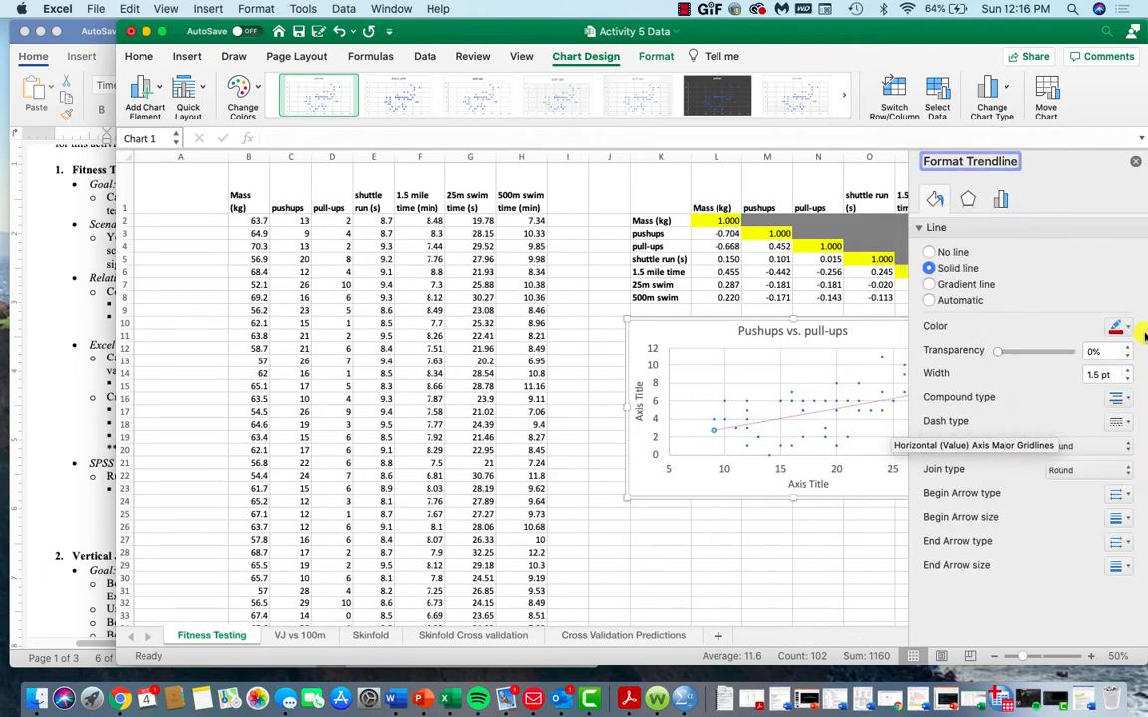
Increase the line width of the red trendline, check the trendline options, and close the trendline formatting.
click(1128, 371)
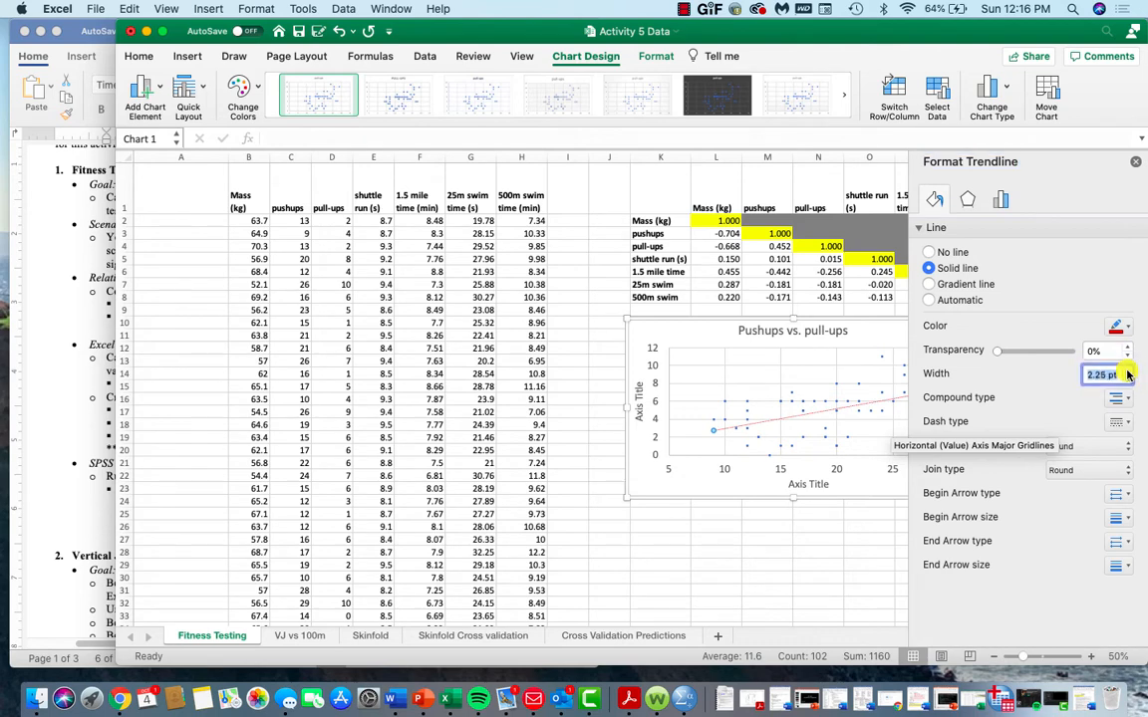
click(1128, 371)
click(1128, 371)
click(1128, 371)
click(1128, 371)
click(999, 200)
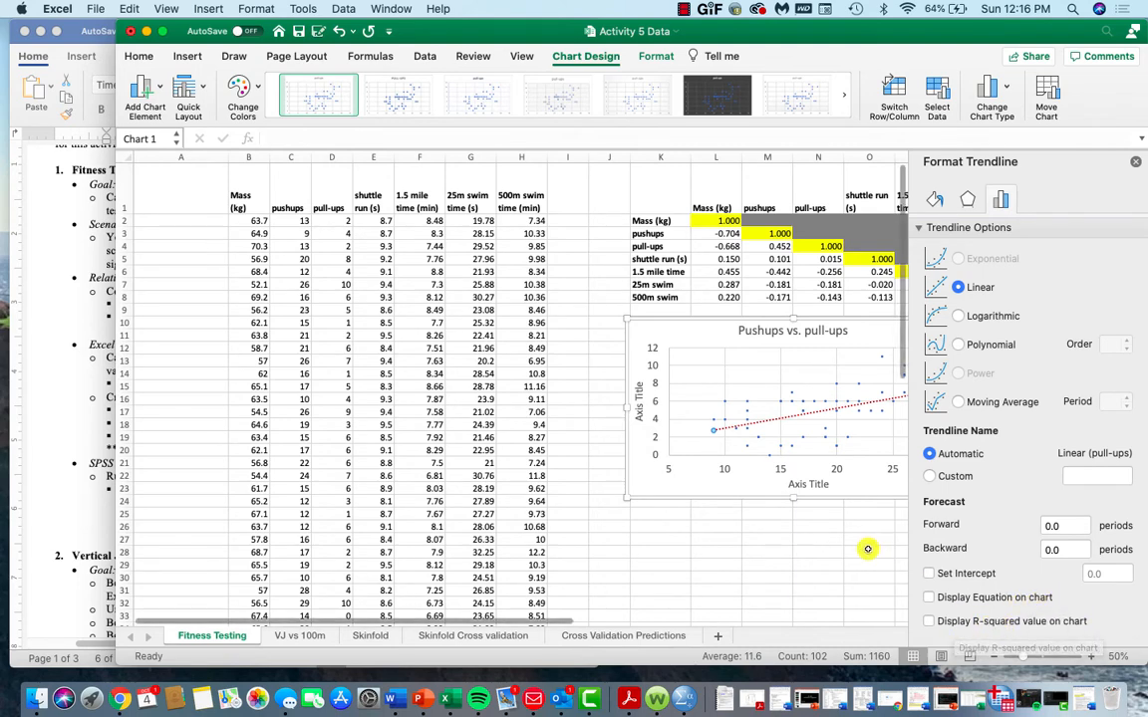
click(1135, 162)
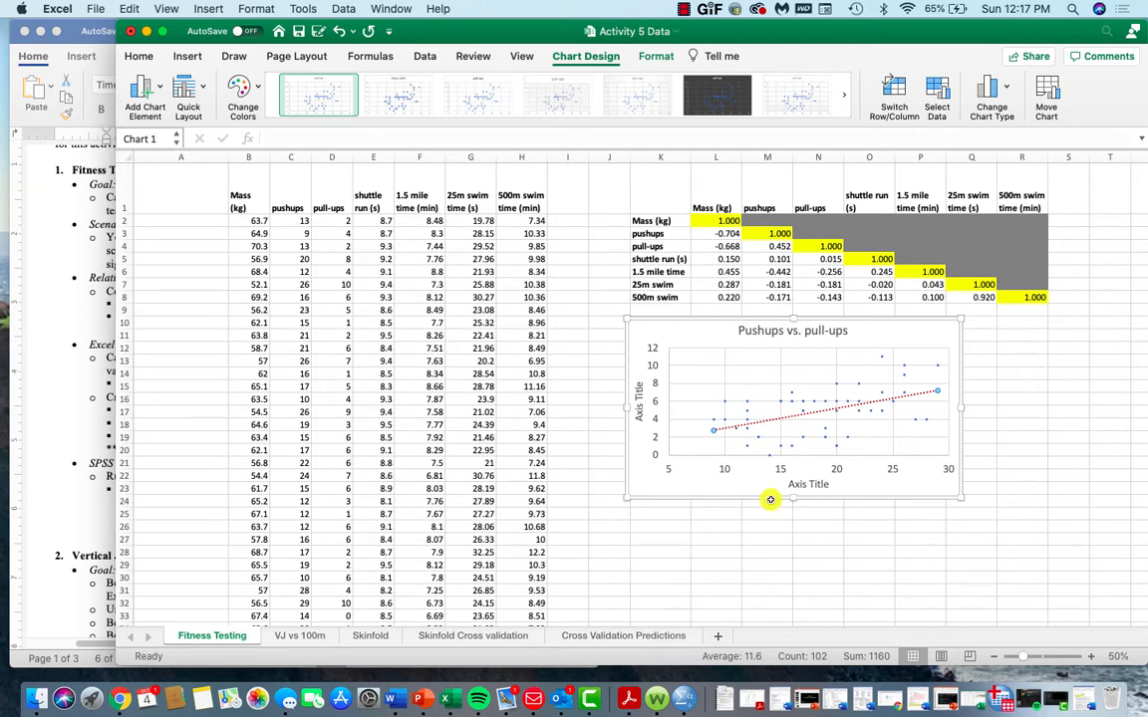
Highlight the requirements for the 500m vs. 25m swim and mass vs. pushups plots in the Word instructions, and return to Excel.
click(73, 450)
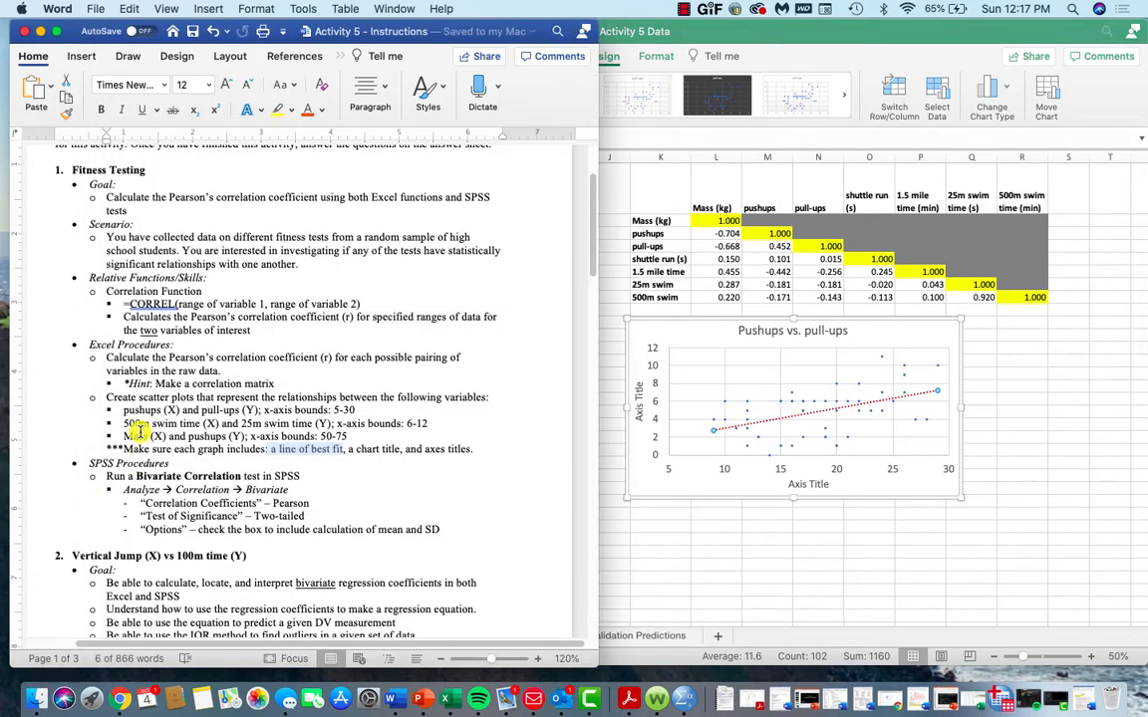
drag(123, 423, 352, 430)
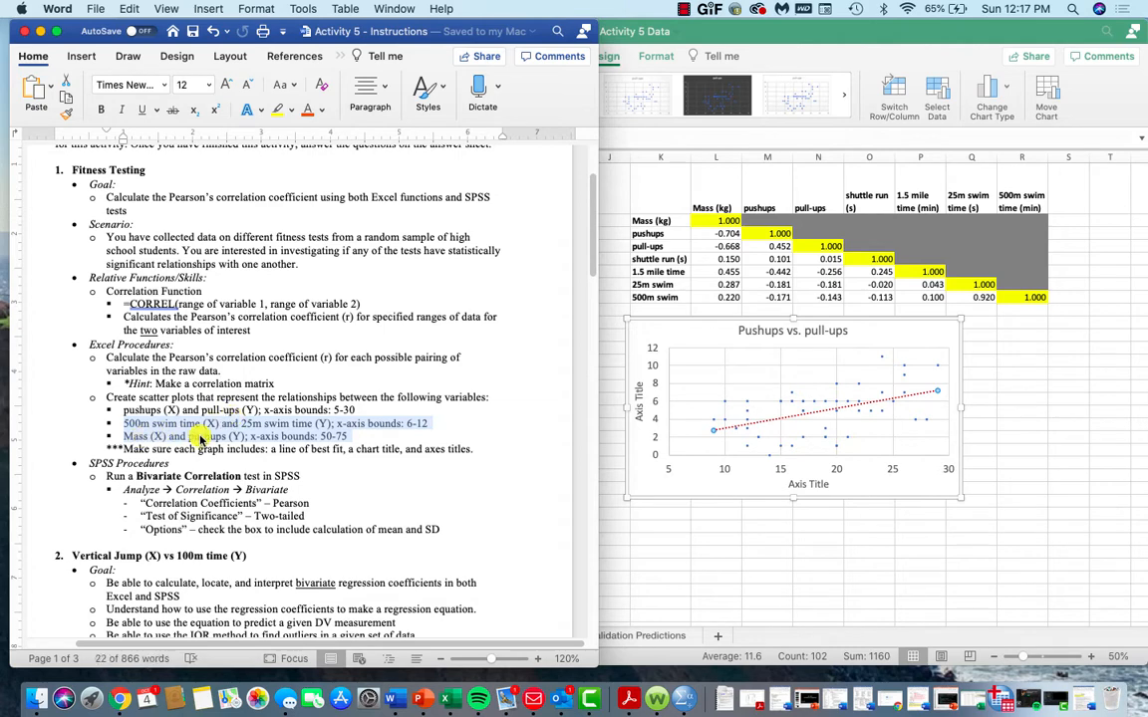
click(630, 551)
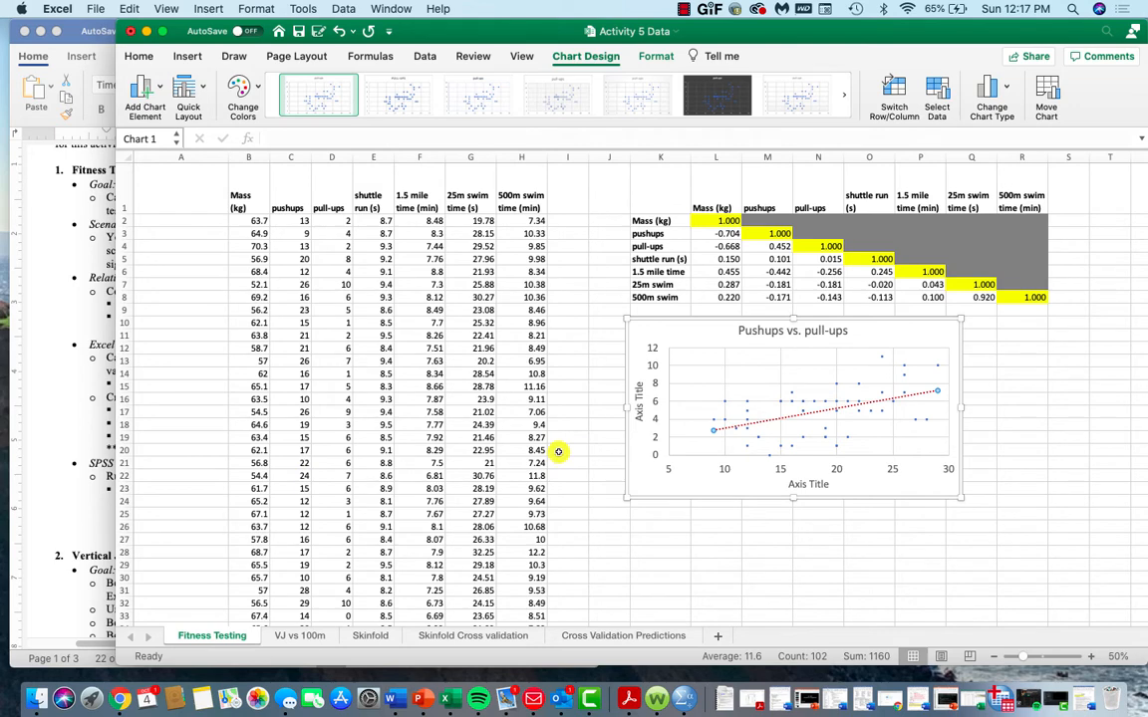
Review the SPSS procedures in the Word instructions, highlight "Bivariate Correlation", and return to the Excel workbook.
click(81, 457)
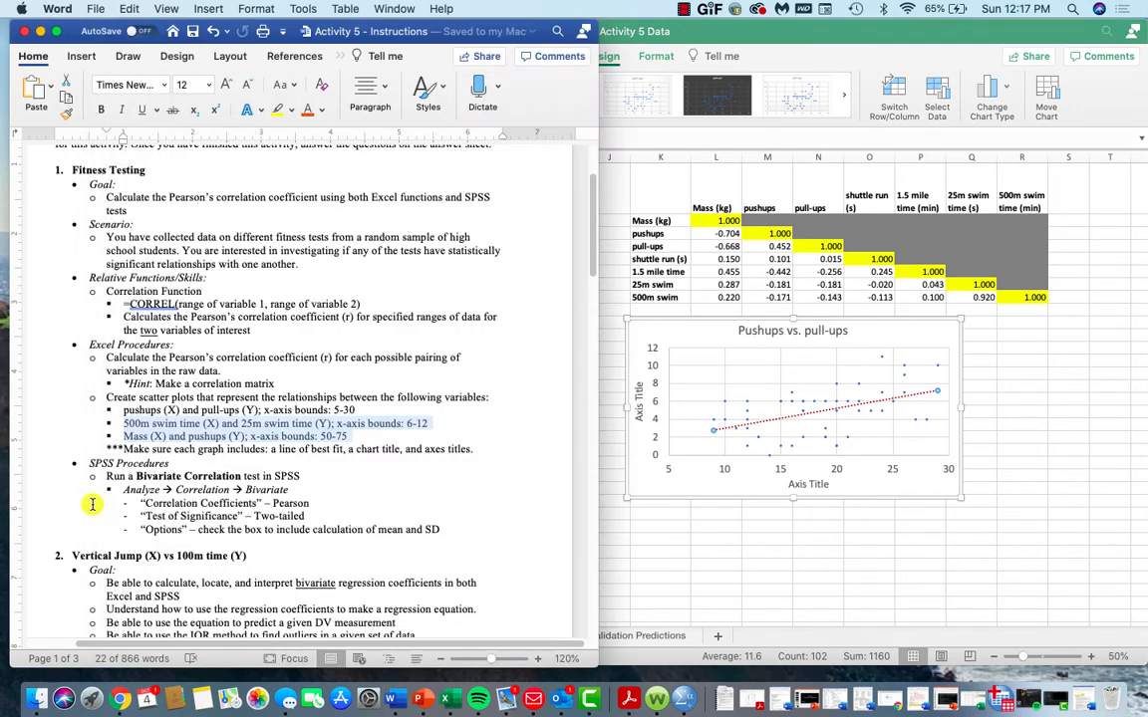
scroll(109, 468, down, 2)
scroll(135, 445, down, 3)
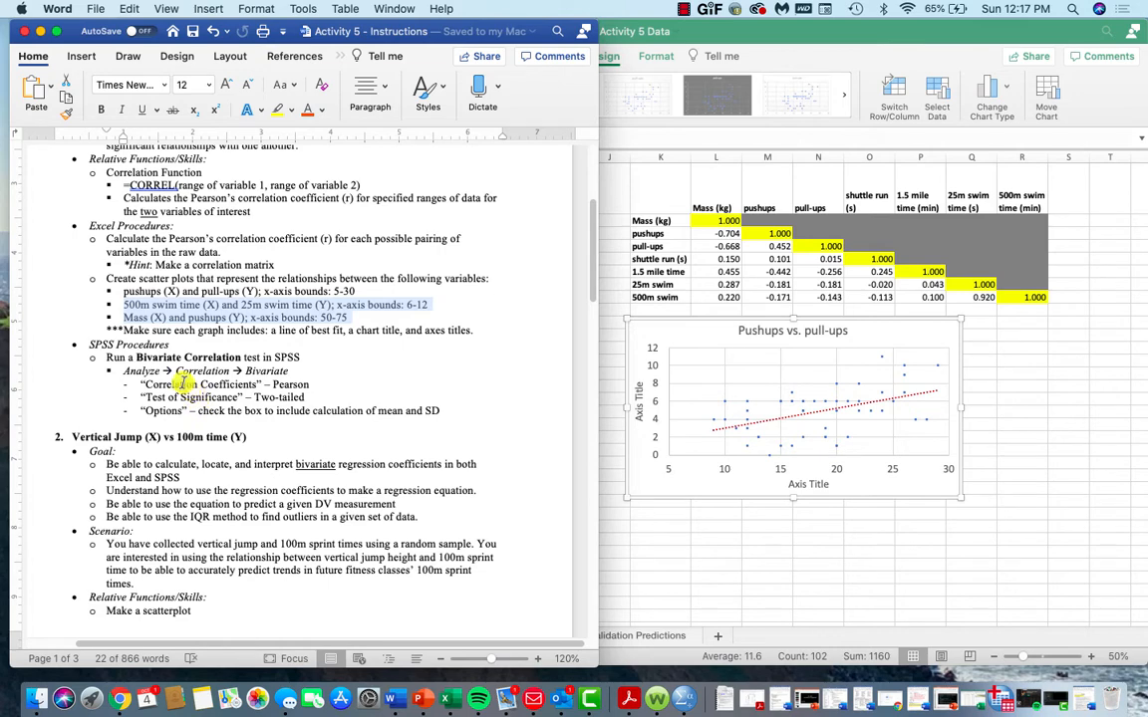
drag(137, 357, 221, 357)
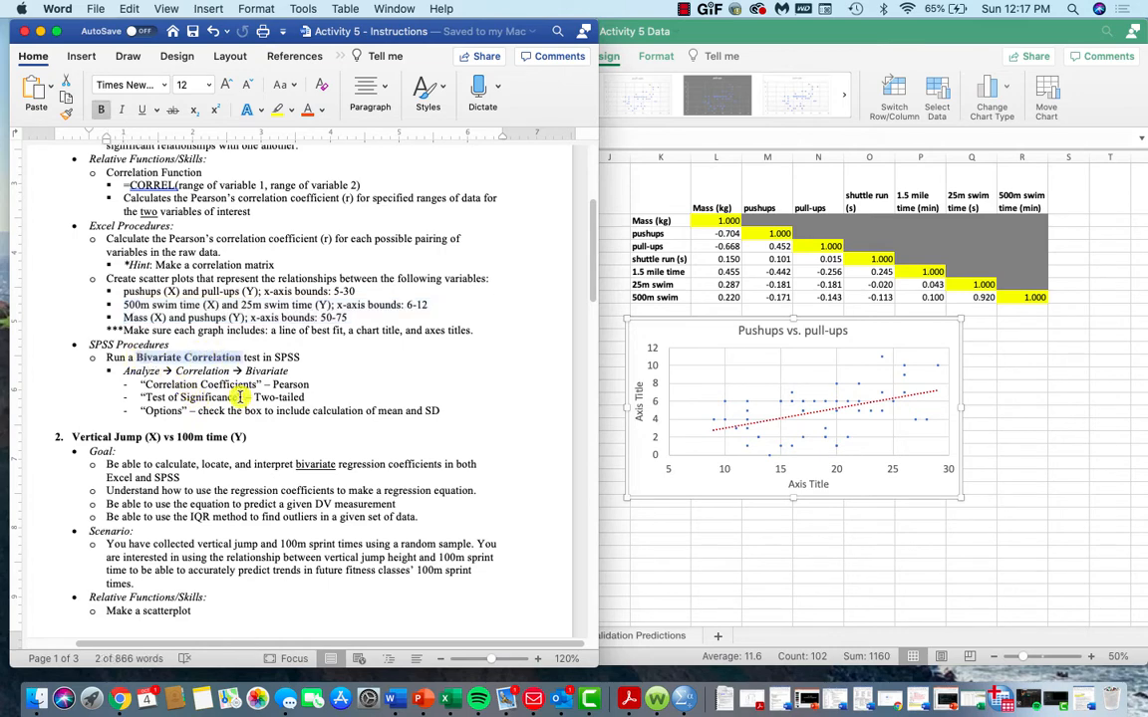
click(688, 569)
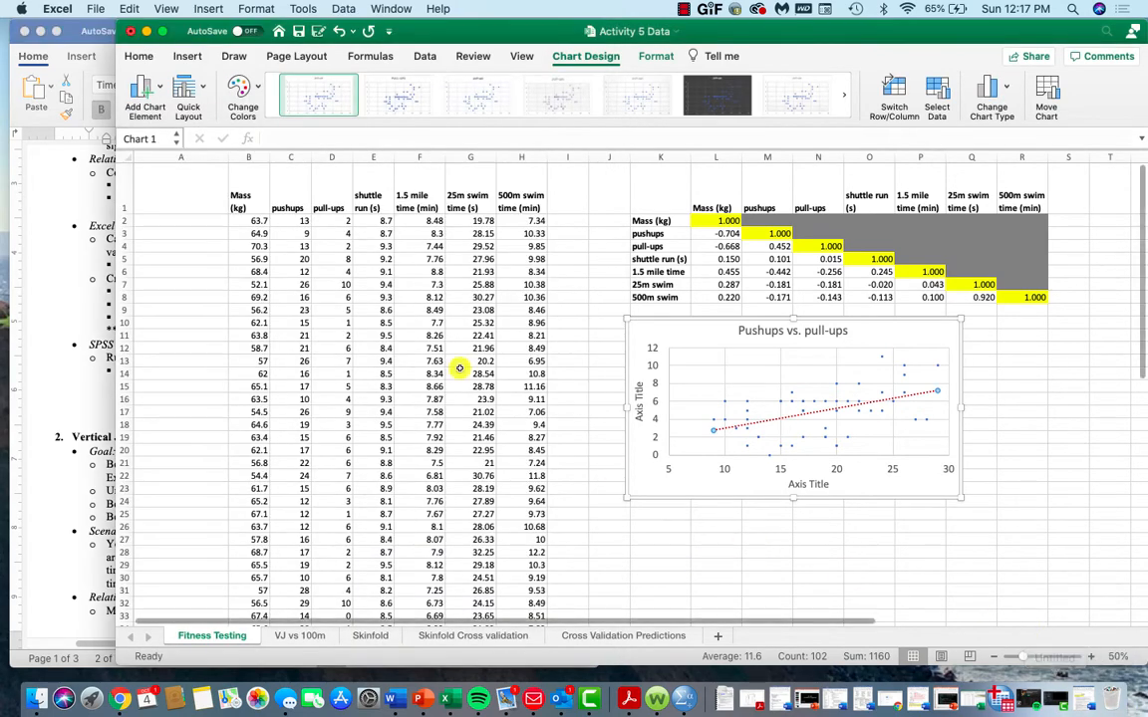
Select the whole fitness data table in B1:H51, from Mass (kg) to 500m swim time, including the headers.
drag(240, 194, 504, 164)
key(super+shift+Down)
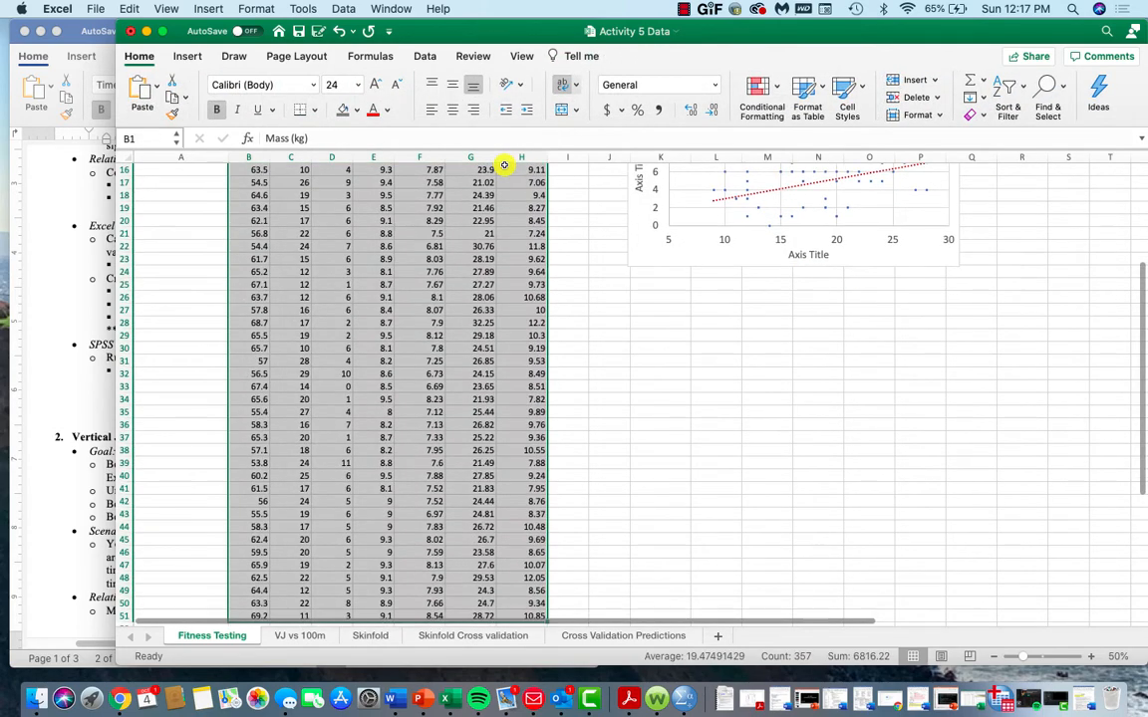
scroll(448, 350, up, 5)
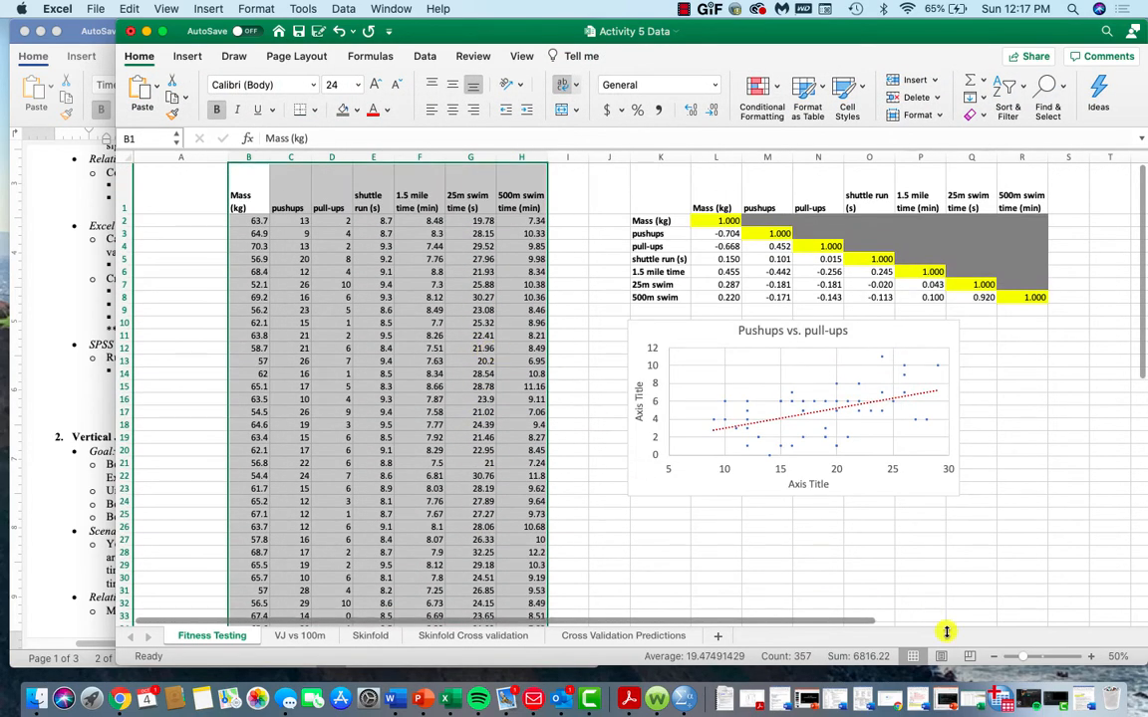
Switch to SPSS Statistics and try to paste the fitness data with variable names into the empty dataset.
click(1003, 704)
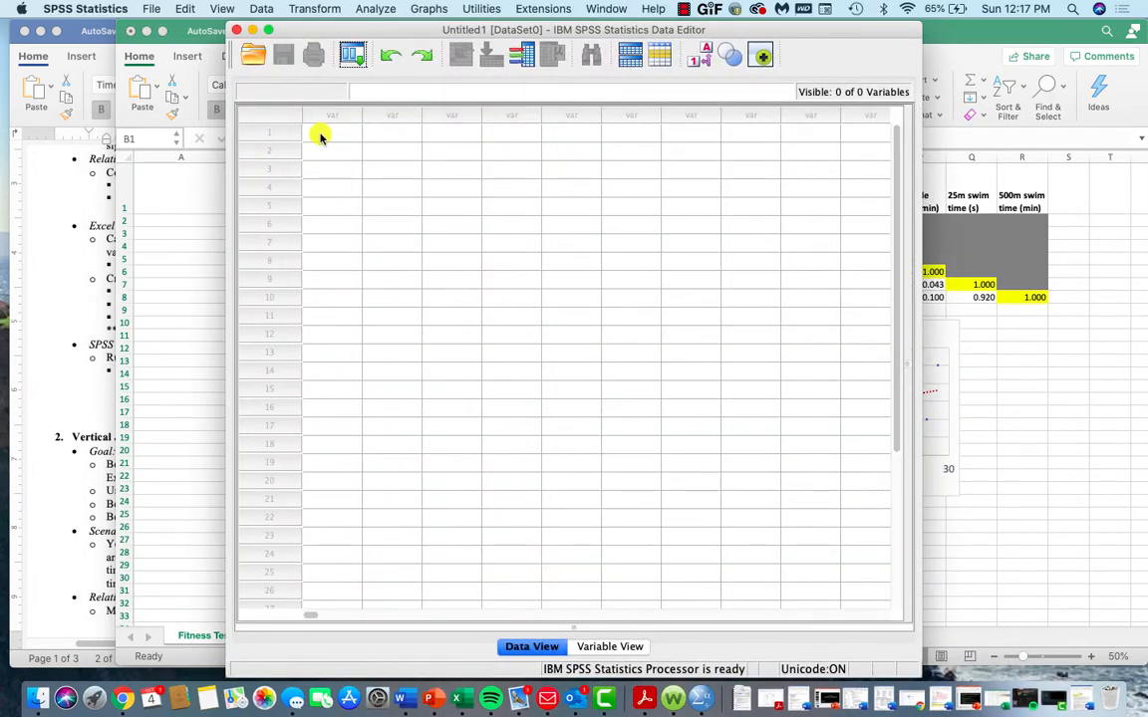
right_click(322, 135)
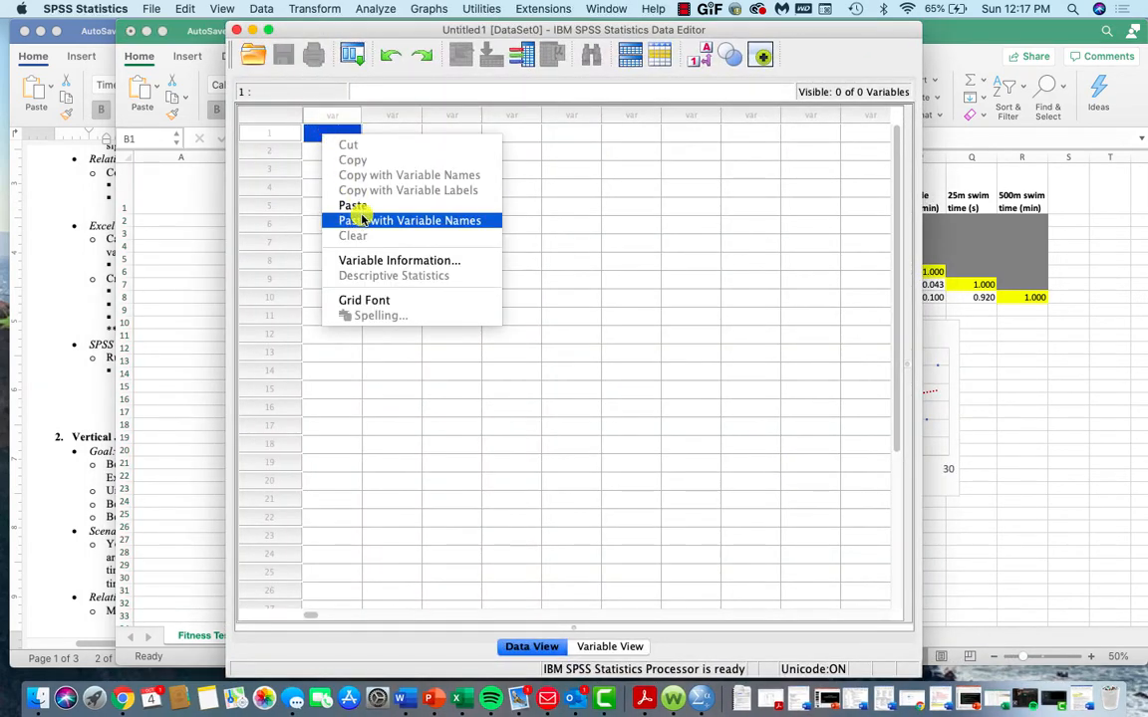
click(362, 219)
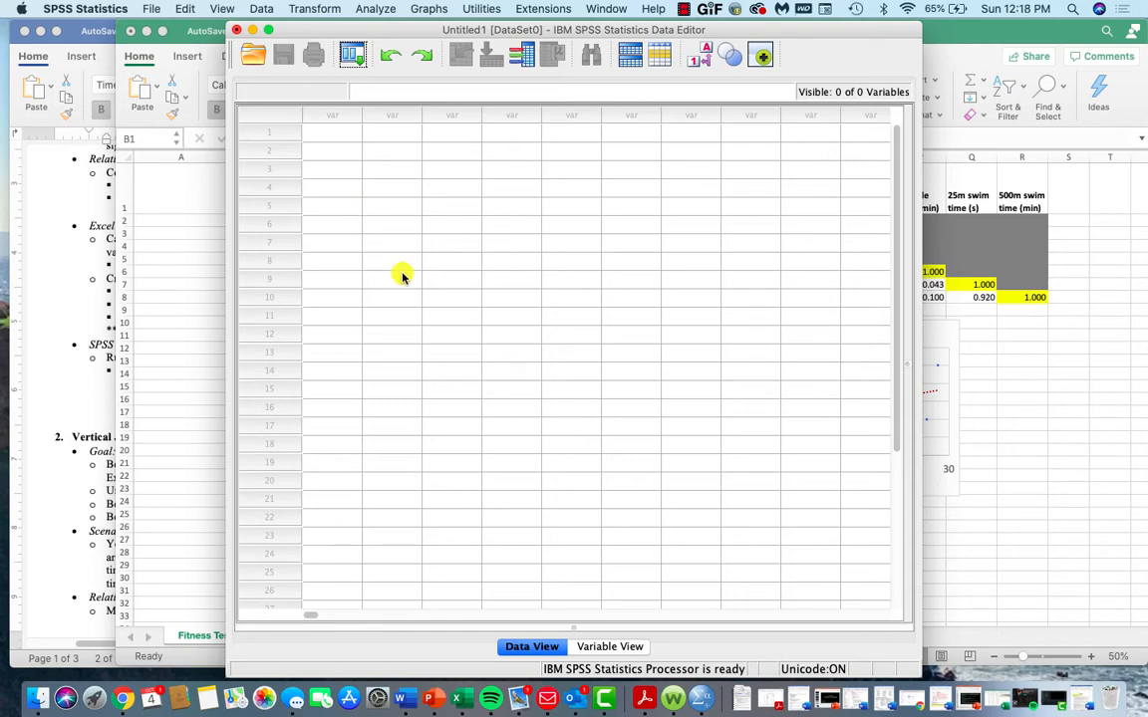
right_click(345, 134)
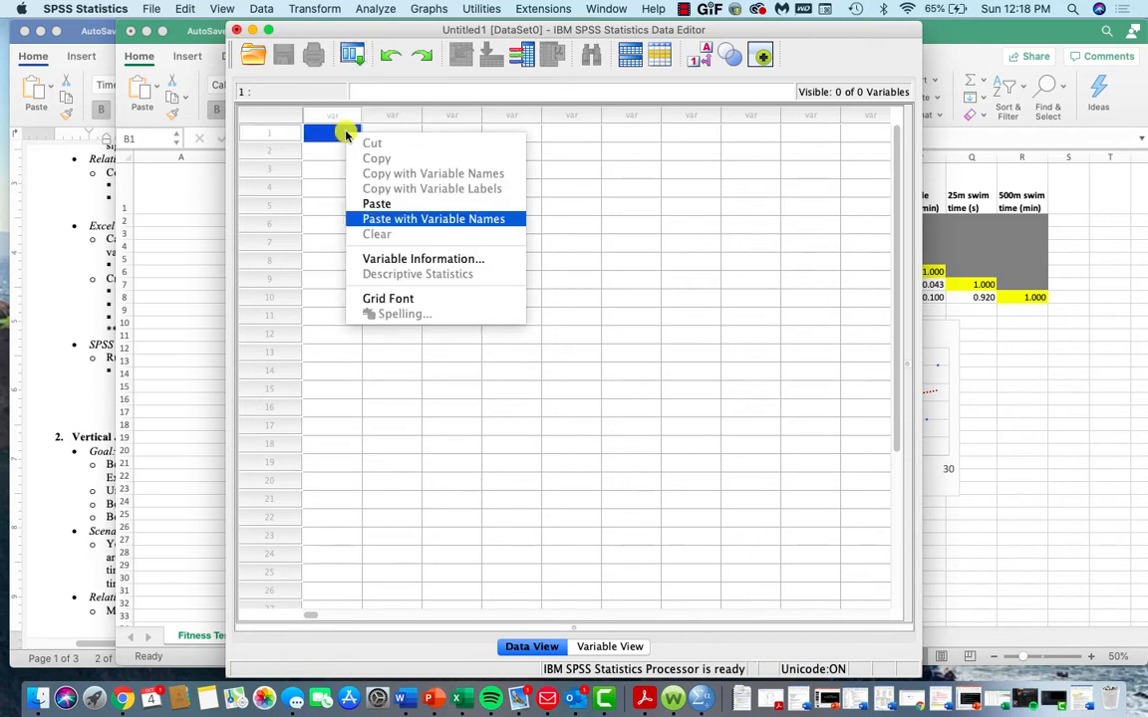
click(404, 222)
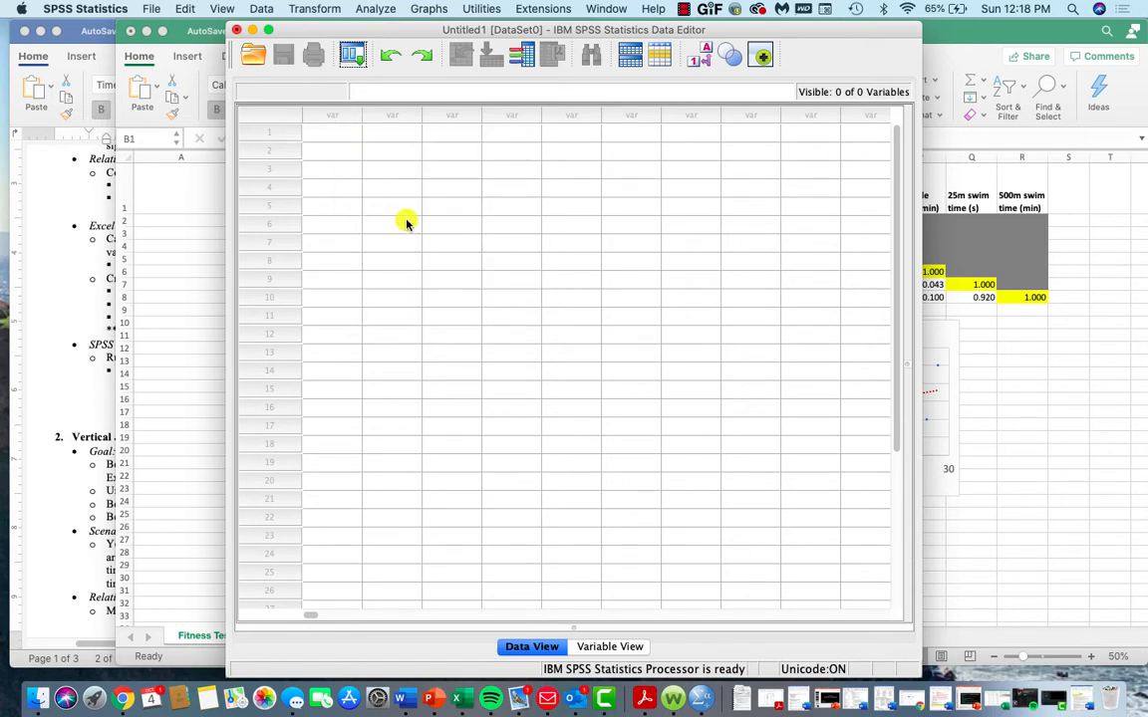
click(346, 131)
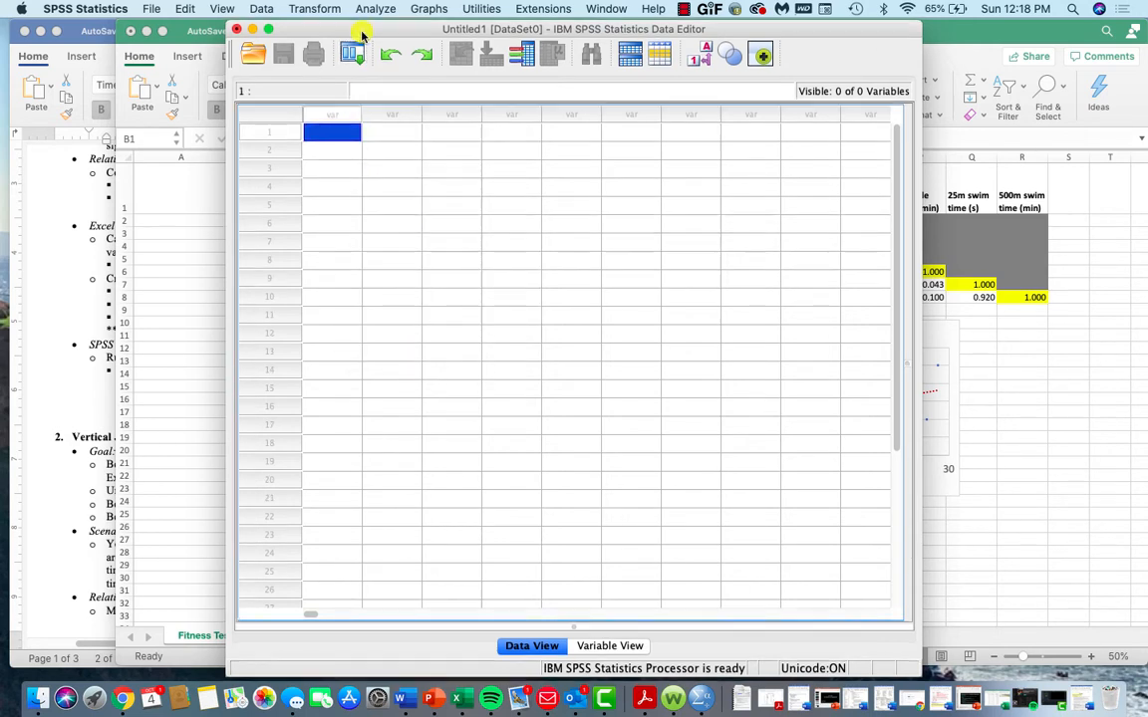
click(628, 648)
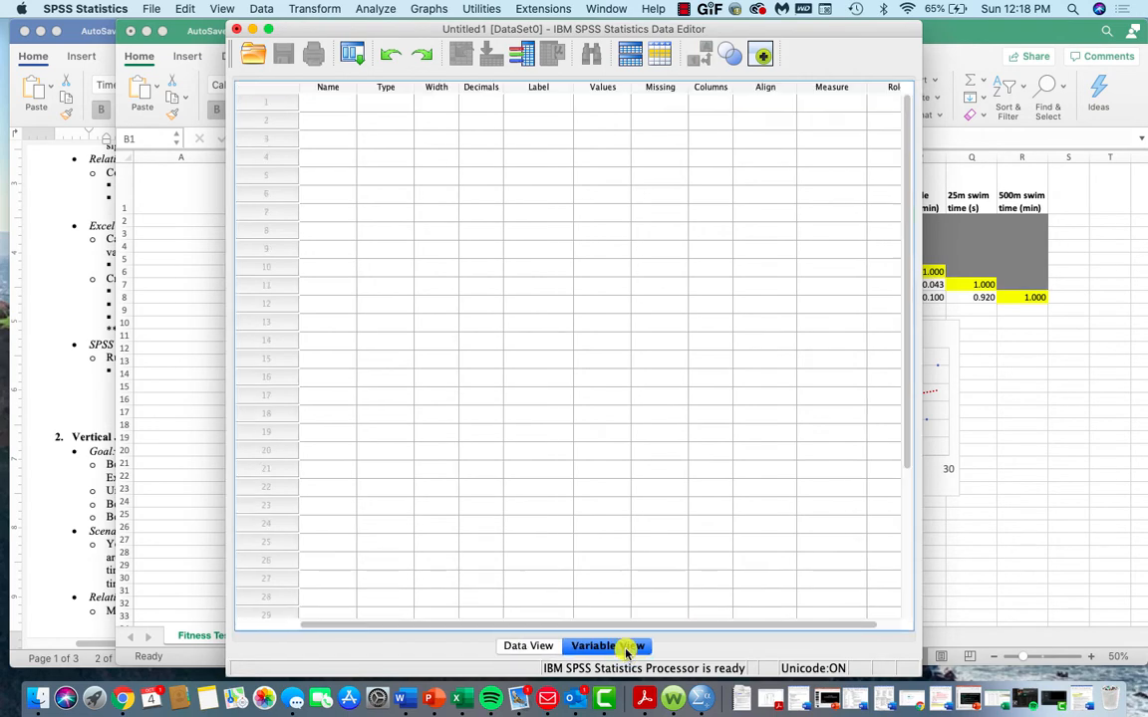
click(508, 646)
Copy the selected fitness data in Excel and paste it with variable names into the first cell of the SPSS dataset.
click(204, 386)
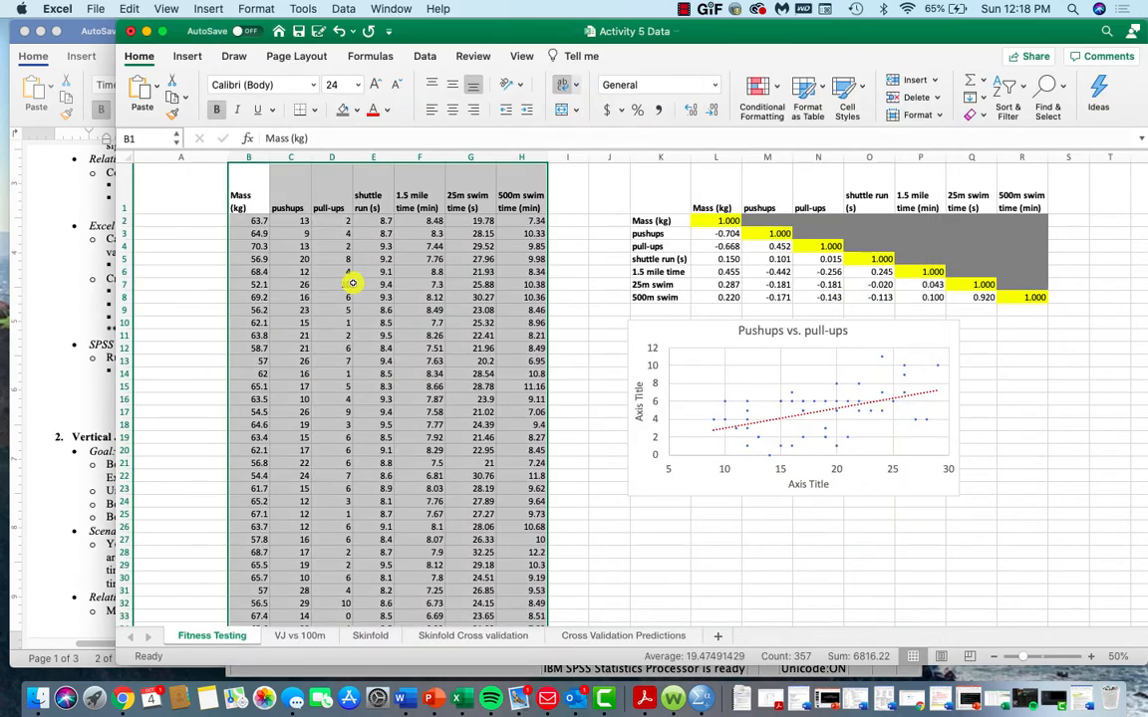
key(super+c)
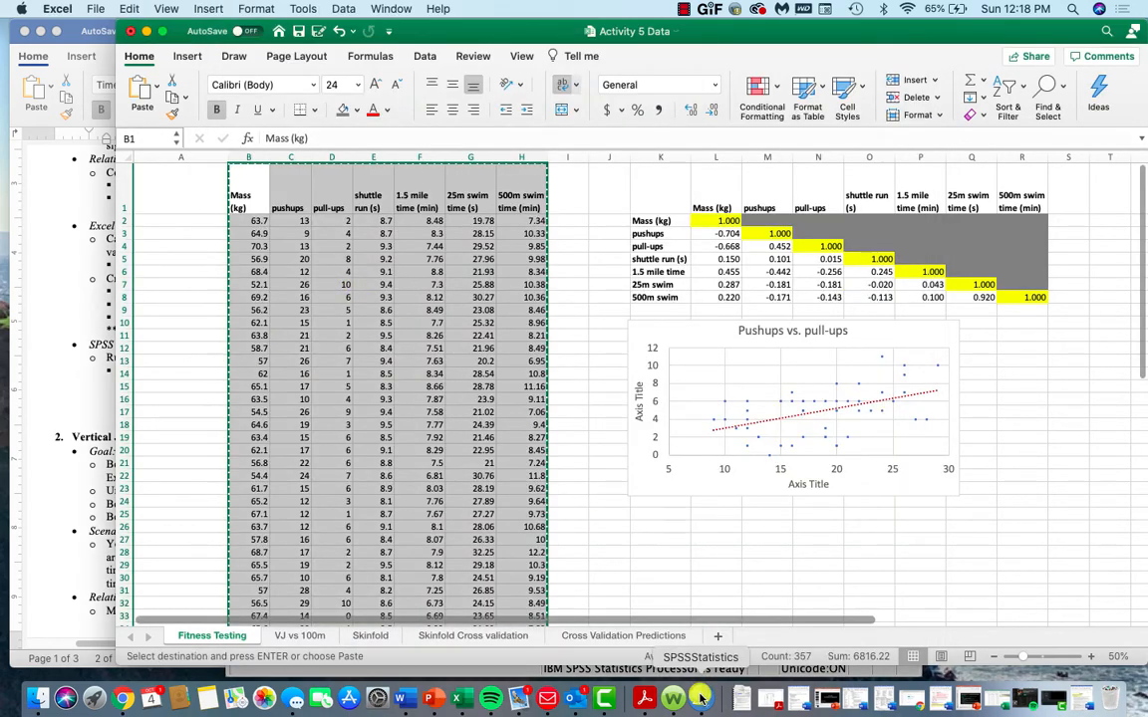
click(702, 701)
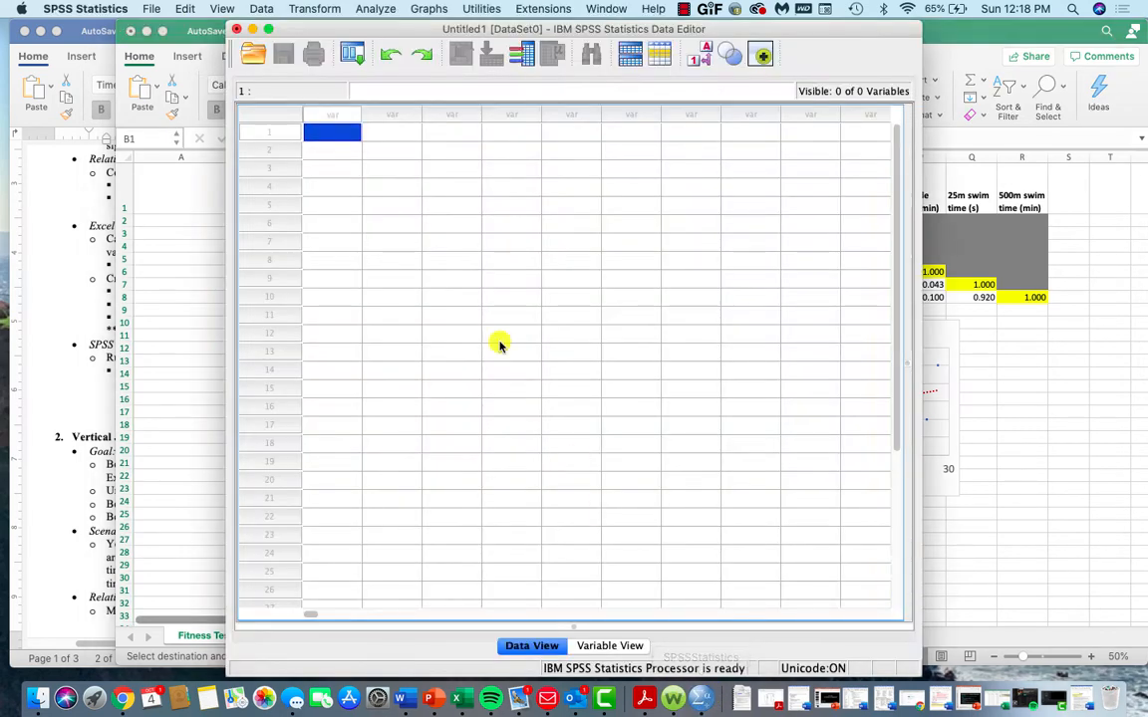
right_click(356, 140)
click(391, 220)
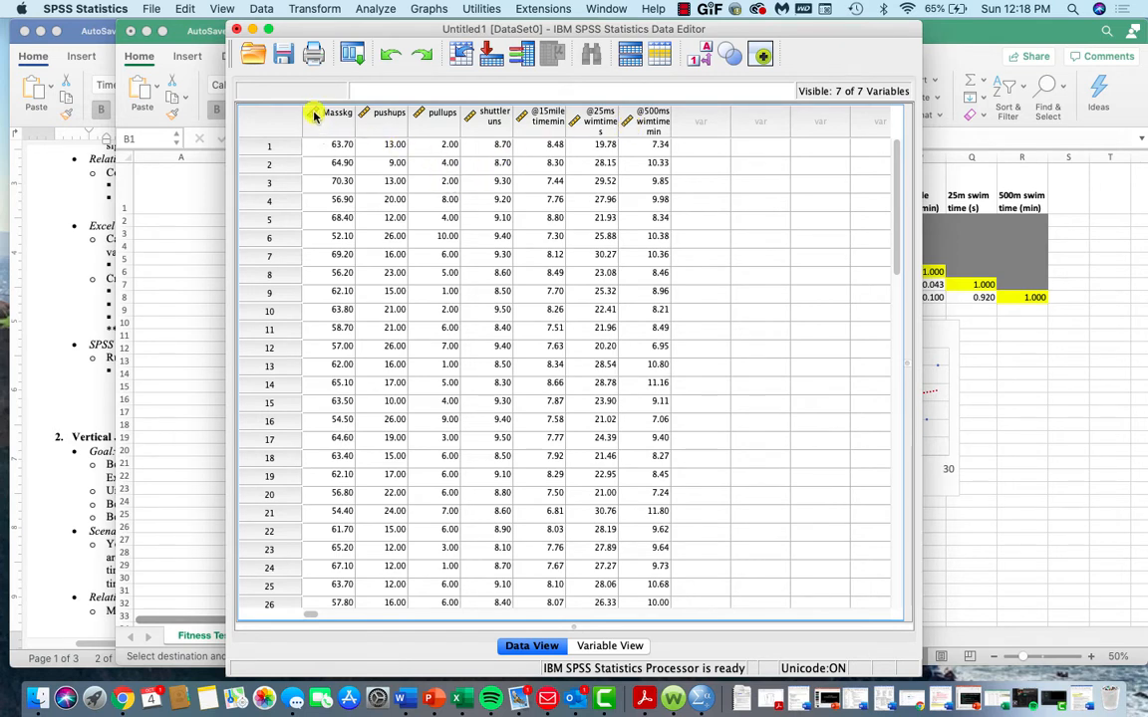
Minimize the Excel workbook and move the SPSS Data Editor aside to uncover the SPSS procedures in the Word instructions.
mouse_move(311, 118)
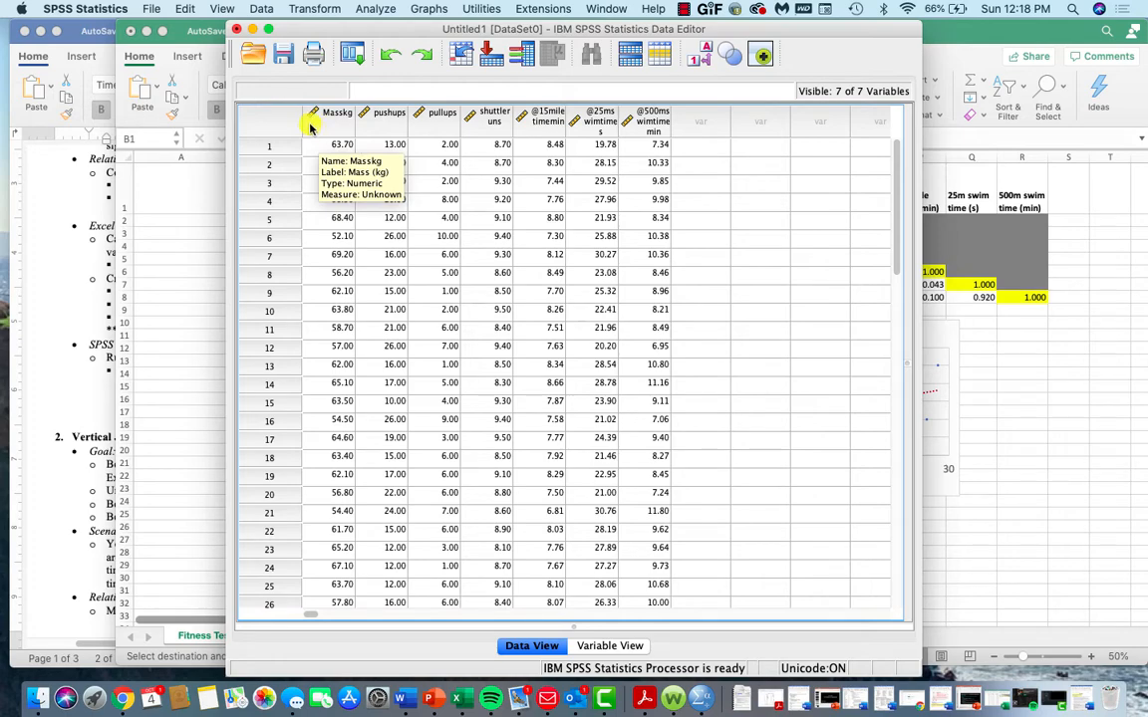
click(144, 32)
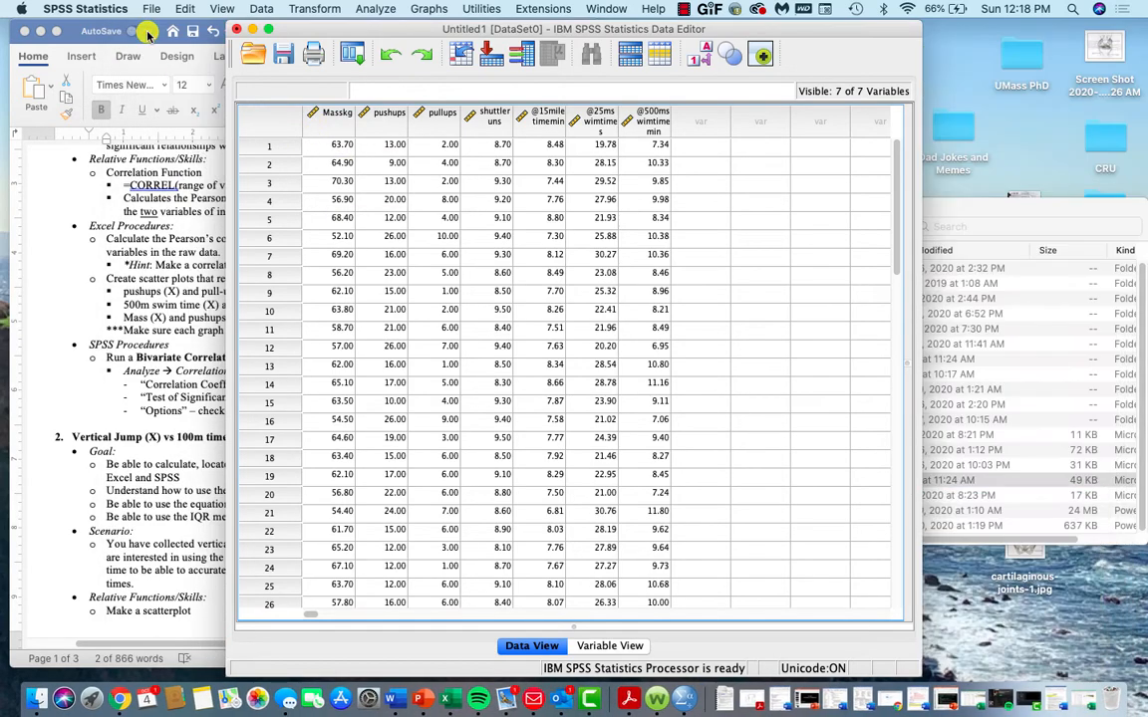
drag(756, 28, 982, 27)
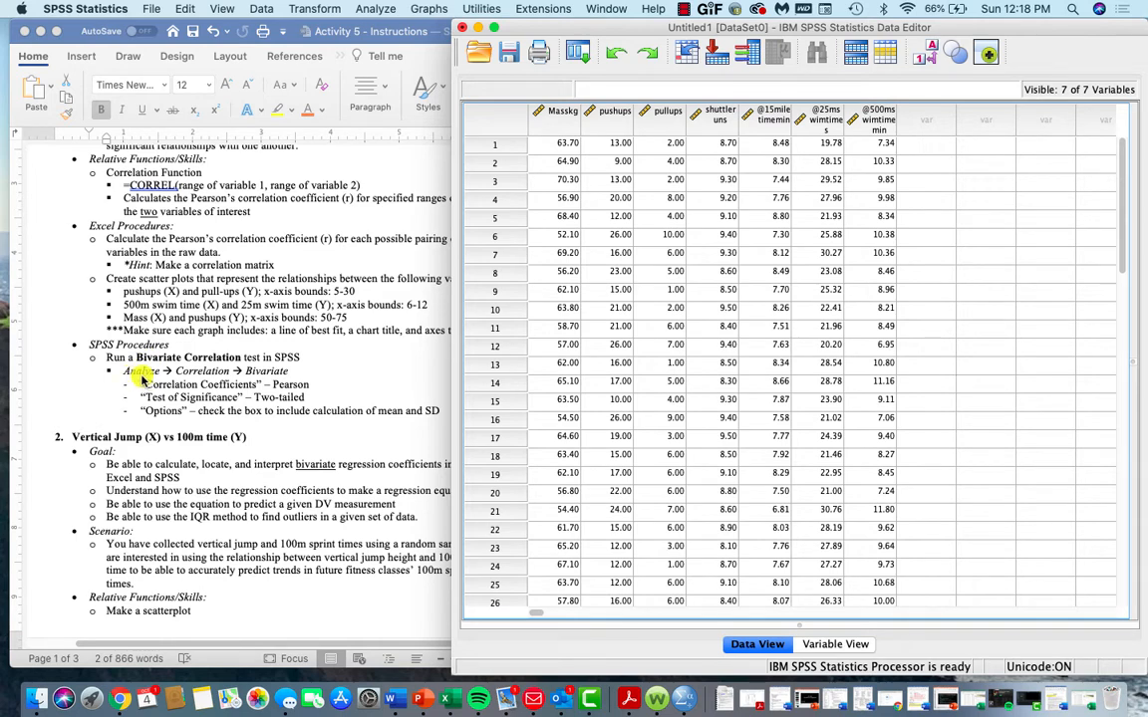
Open the Bivariate Correlations analysis and move its dialog clear of the Word instructions.
click(392, 10)
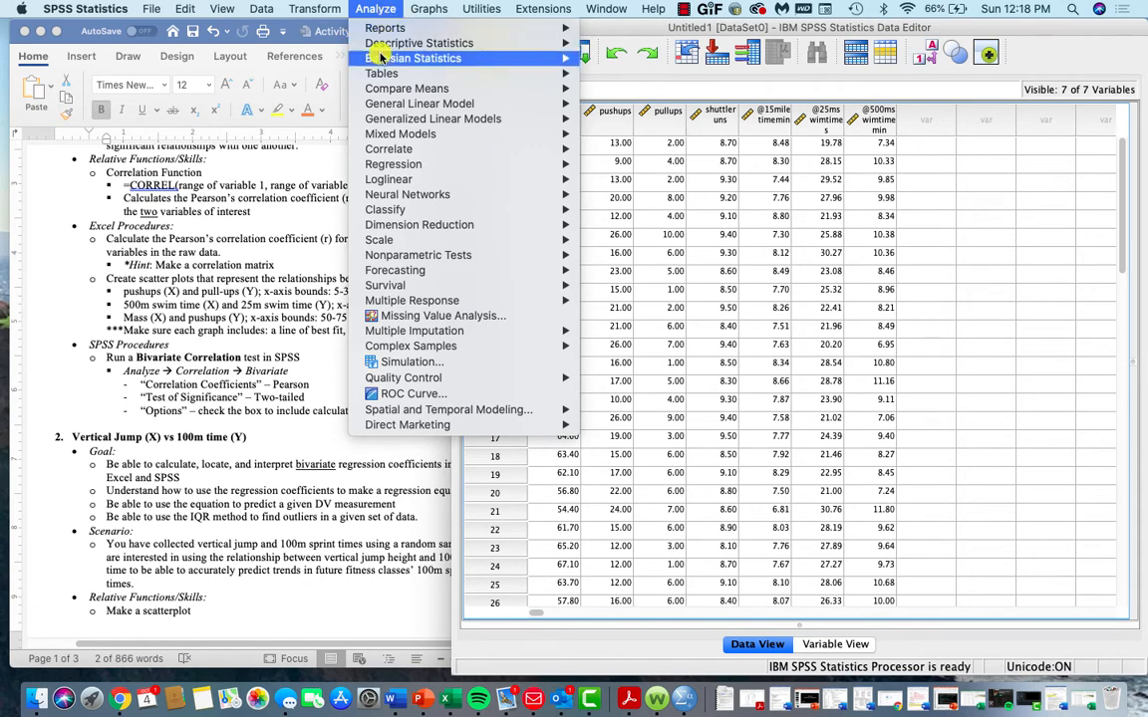
mouse_move(382, 89)
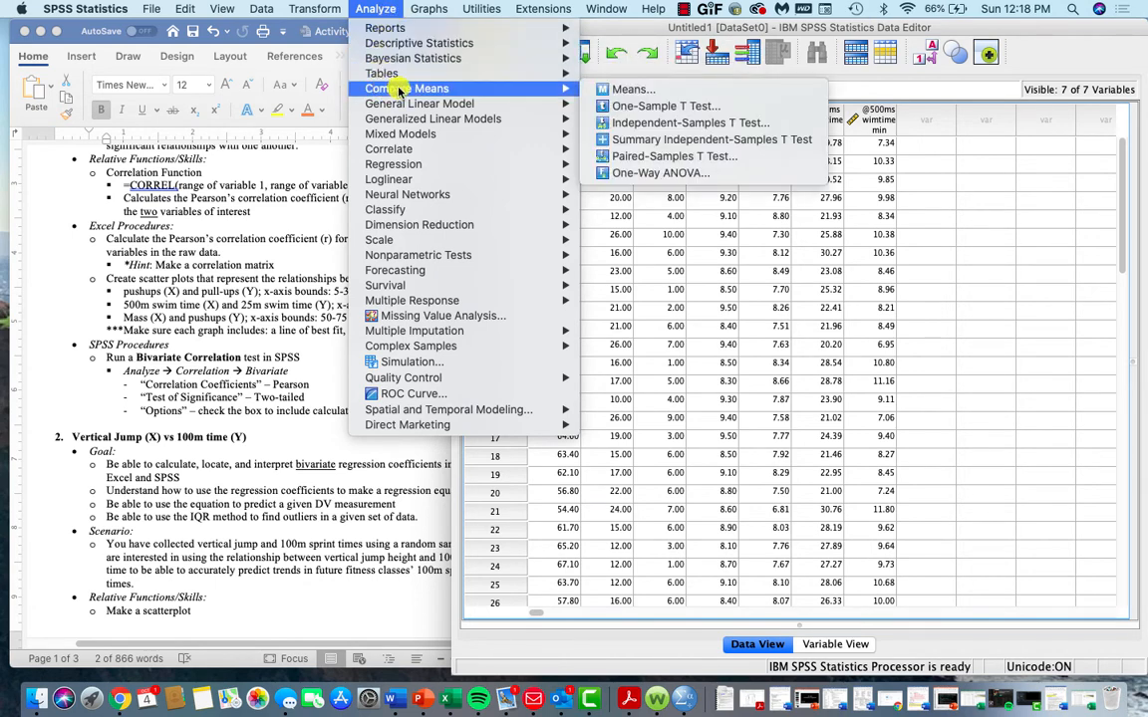
mouse_move(403, 155)
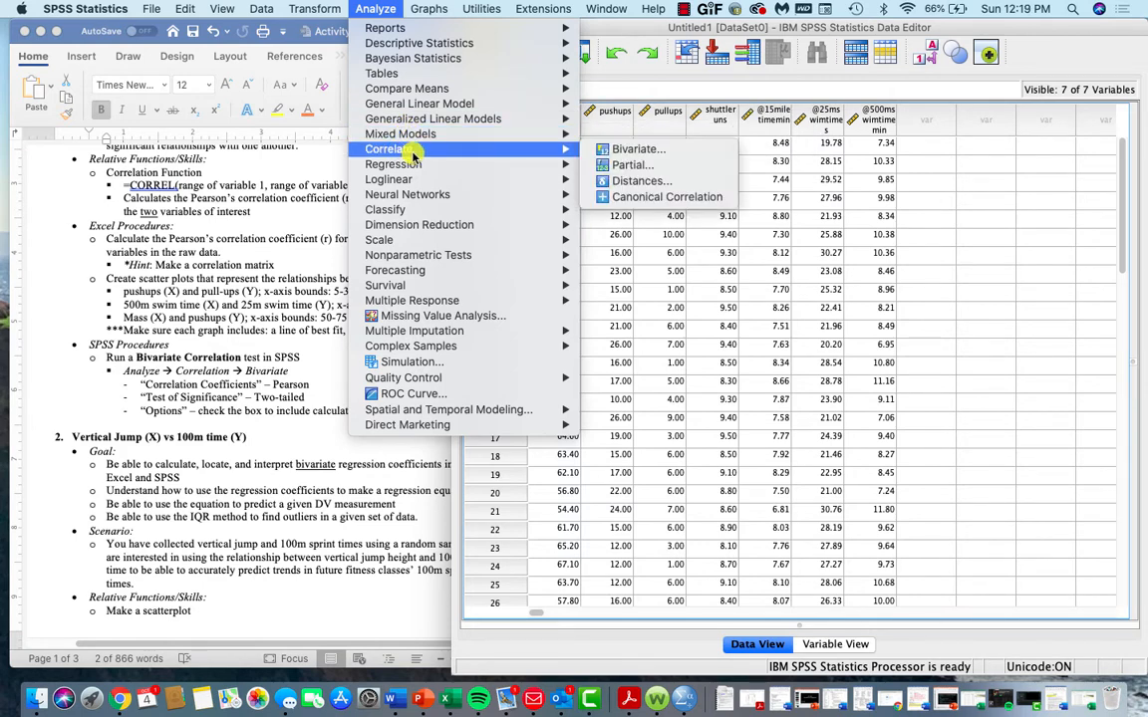
click(653, 150)
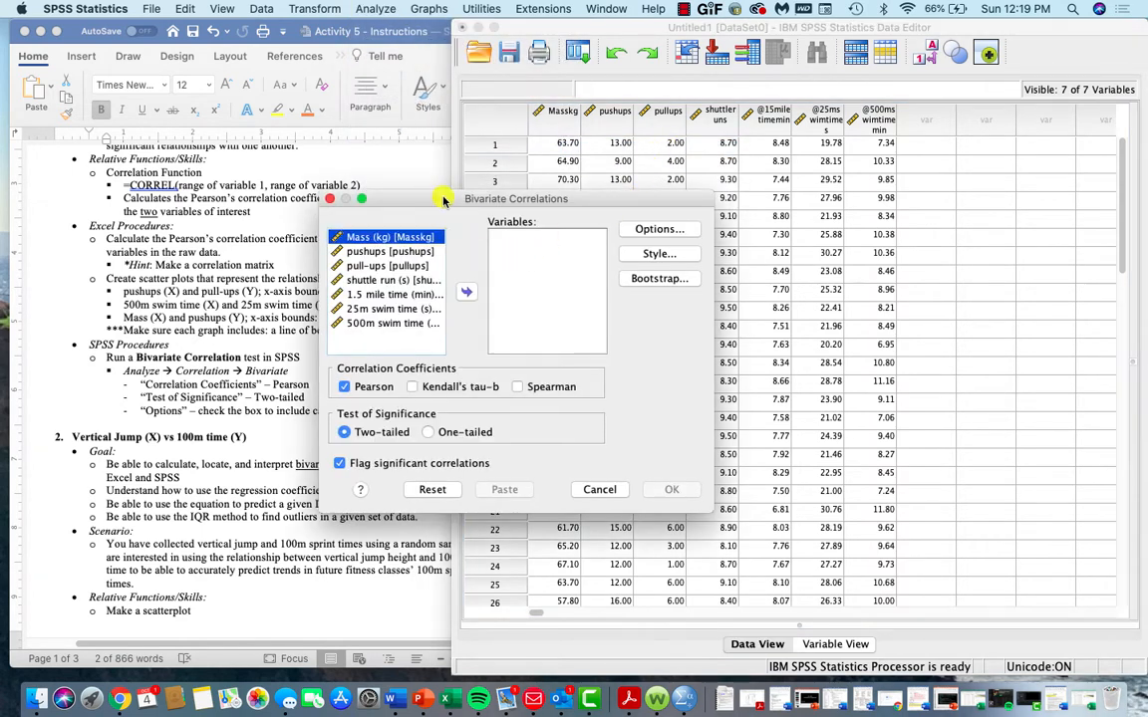
drag(444, 200, 569, 142)
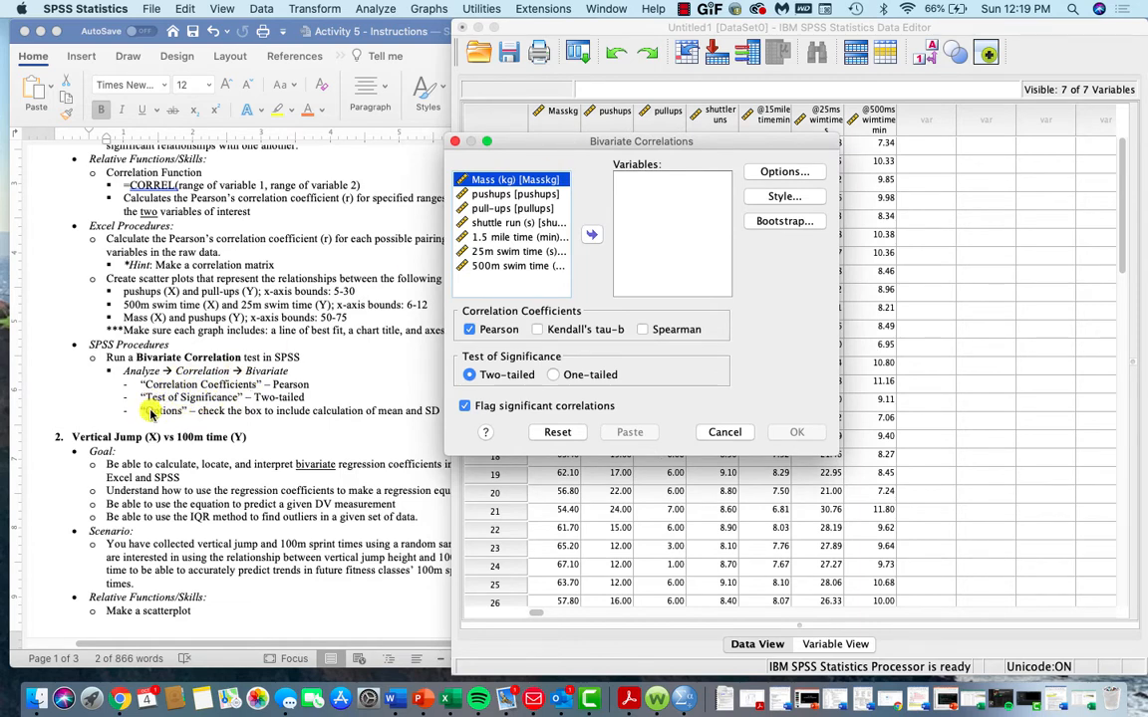
Add all seven fitness variables, from Mass to 500m swim time, to the Pearson two-tailed bivariate correlation.
click(470, 330)
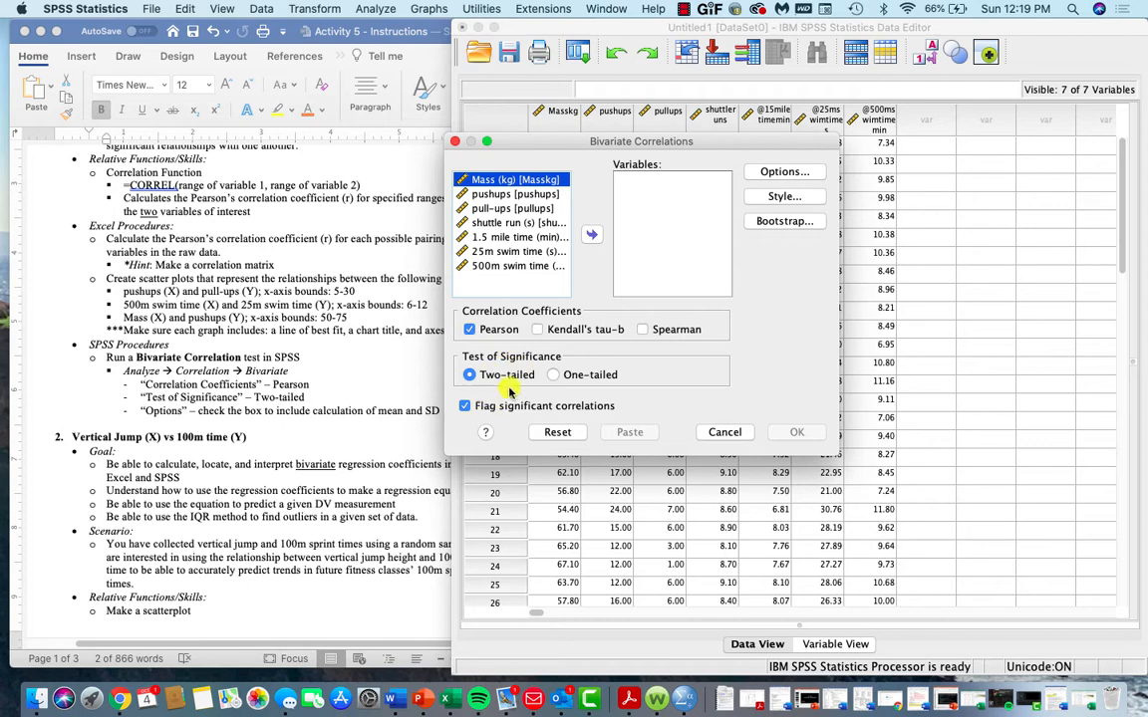
shift+click(490, 267)
click(591, 235)
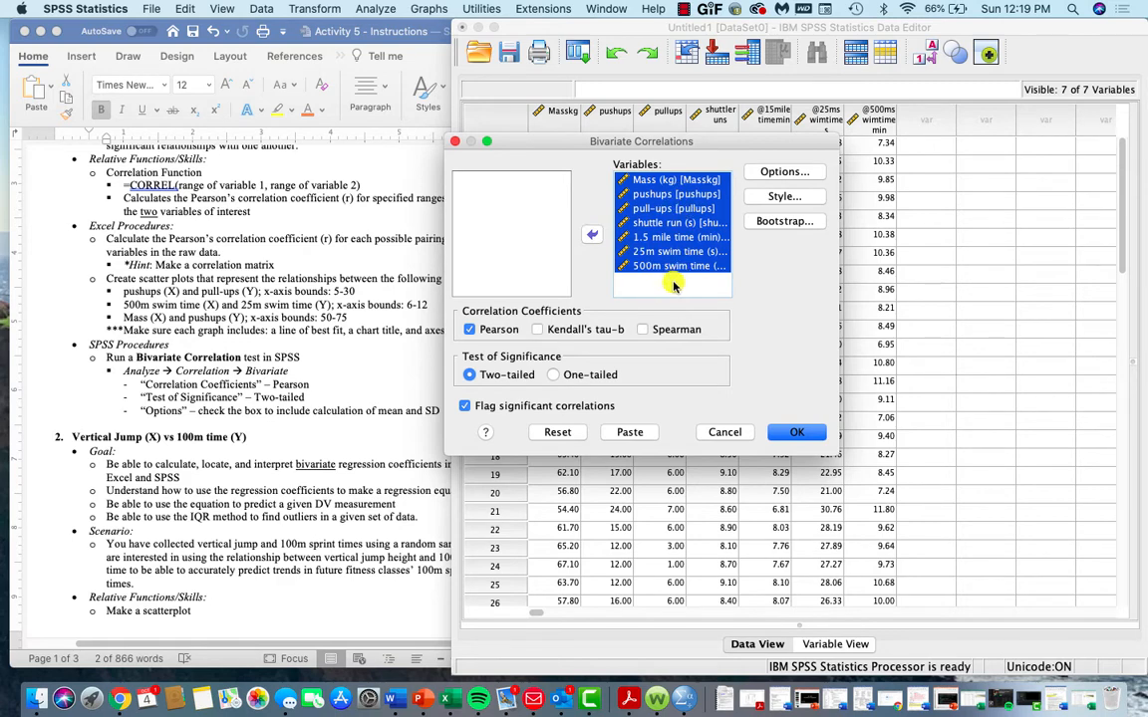
Include means and standard deviations in the correlation options, following the Word instructions, and run the analysis.
click(778, 178)
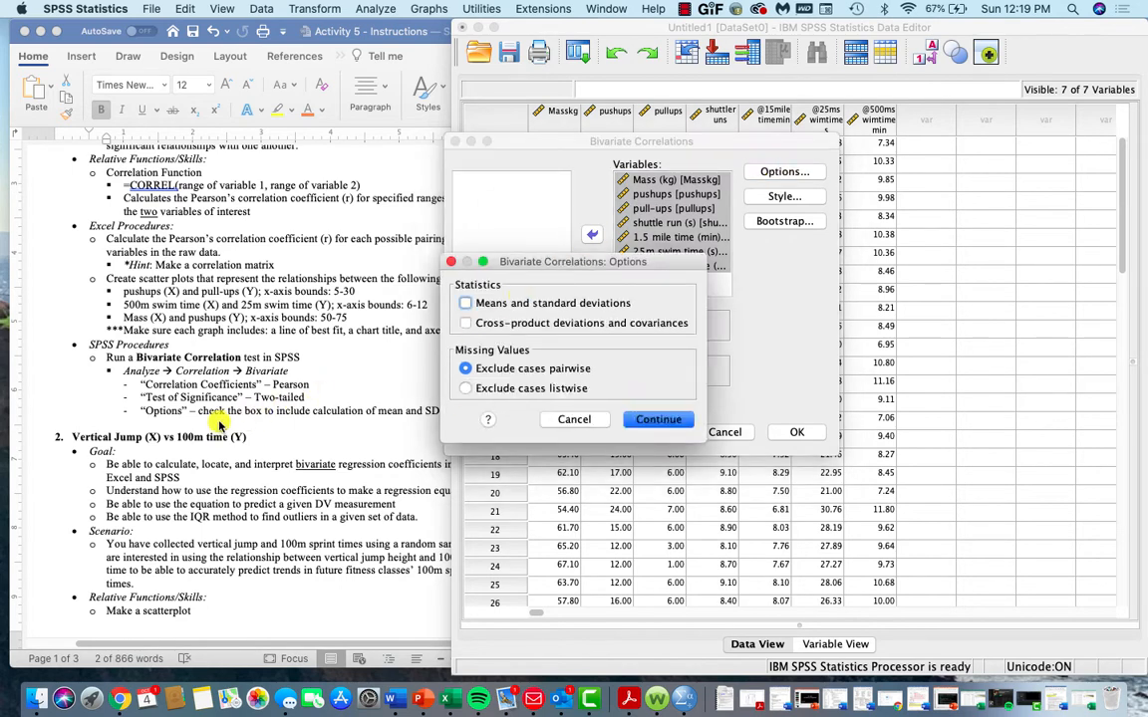
click(360, 387)
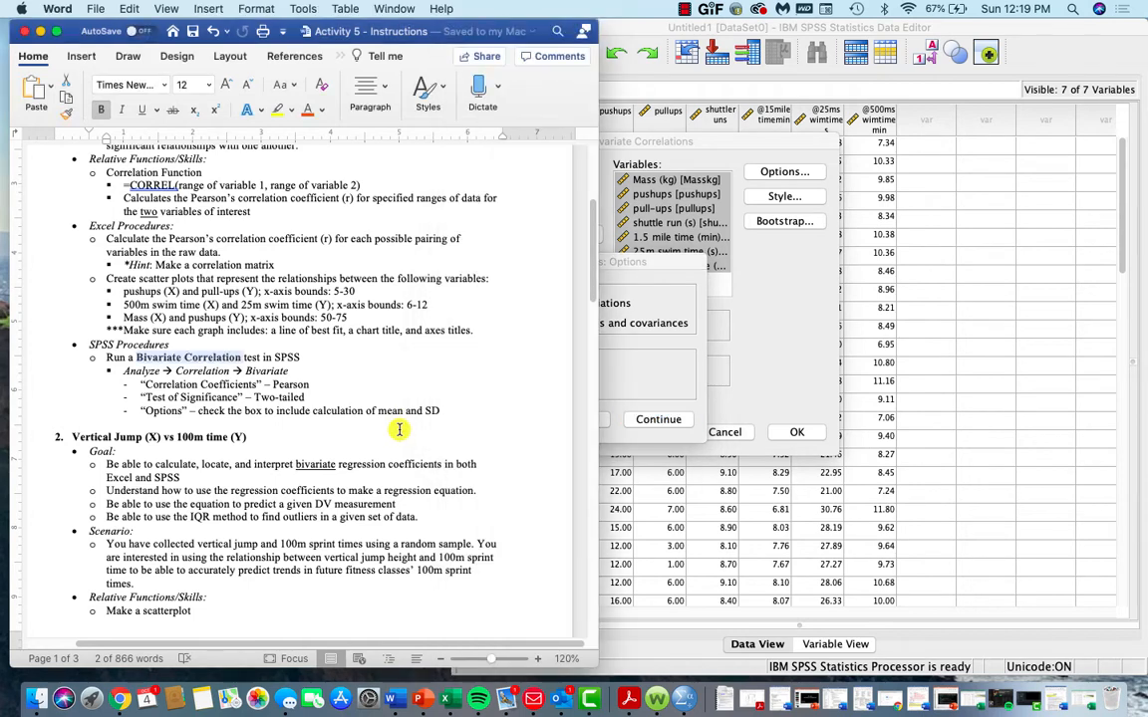
click(586, 323)
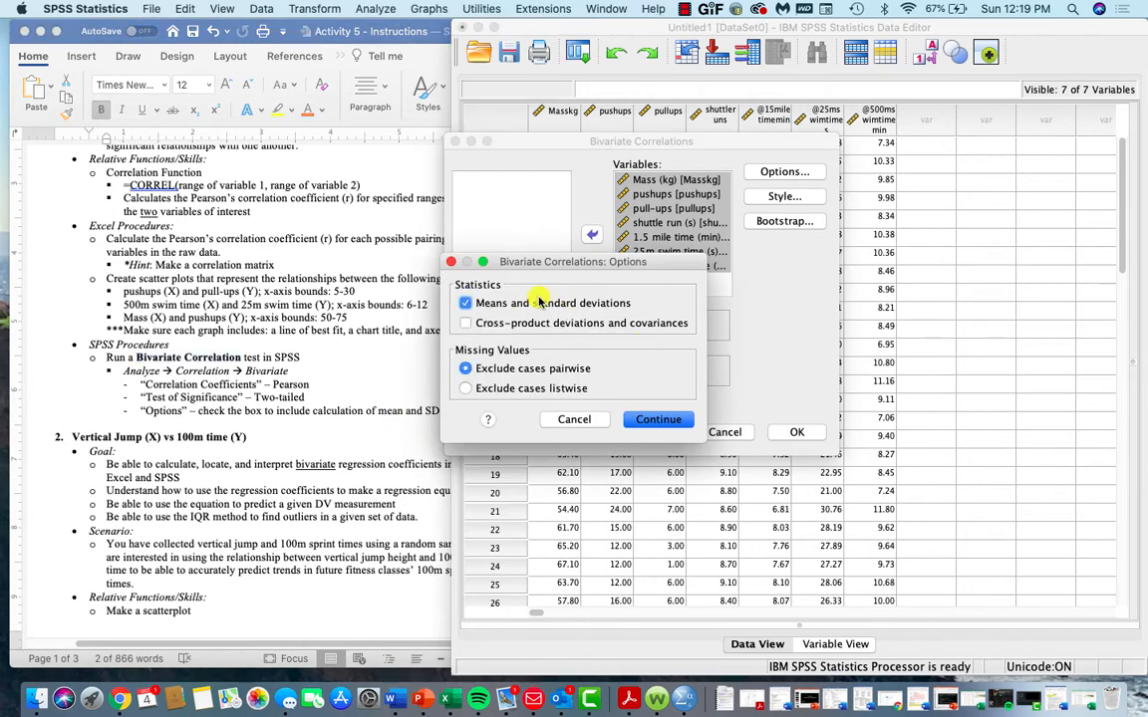
click(655, 418)
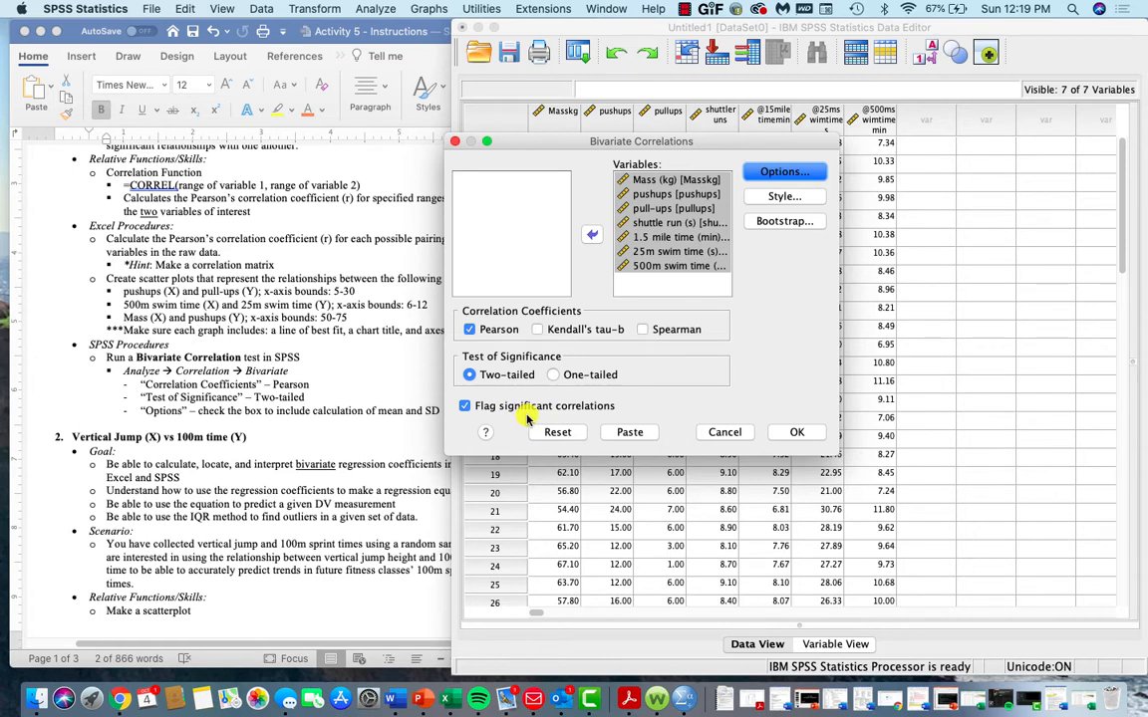
click(797, 432)
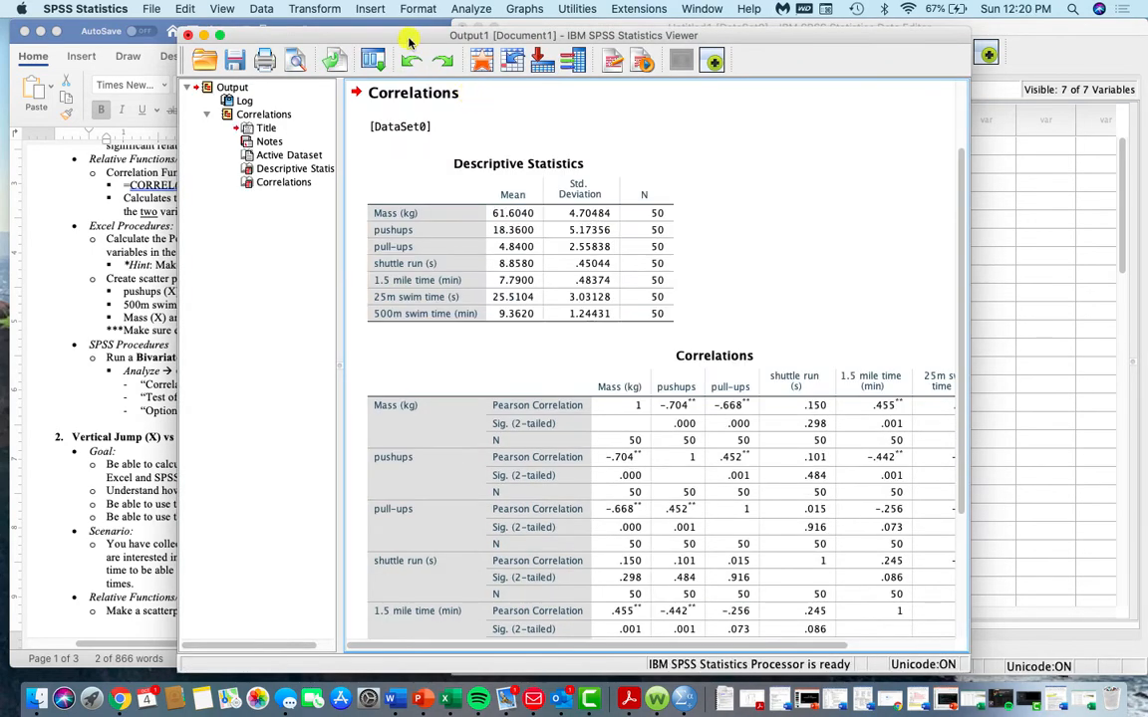
Move the output window off the Word instructions and rename the Correlations group in the output outline as Fitness Testing.
drag(408, 39, 586, 32)
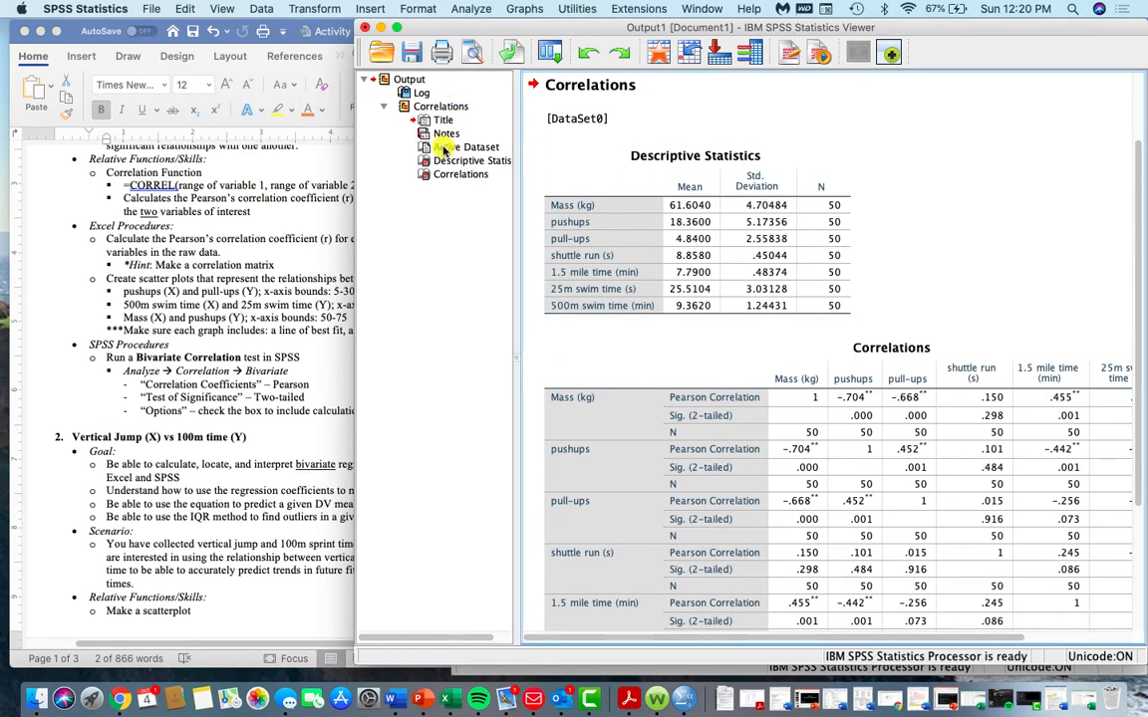
click(423, 106)
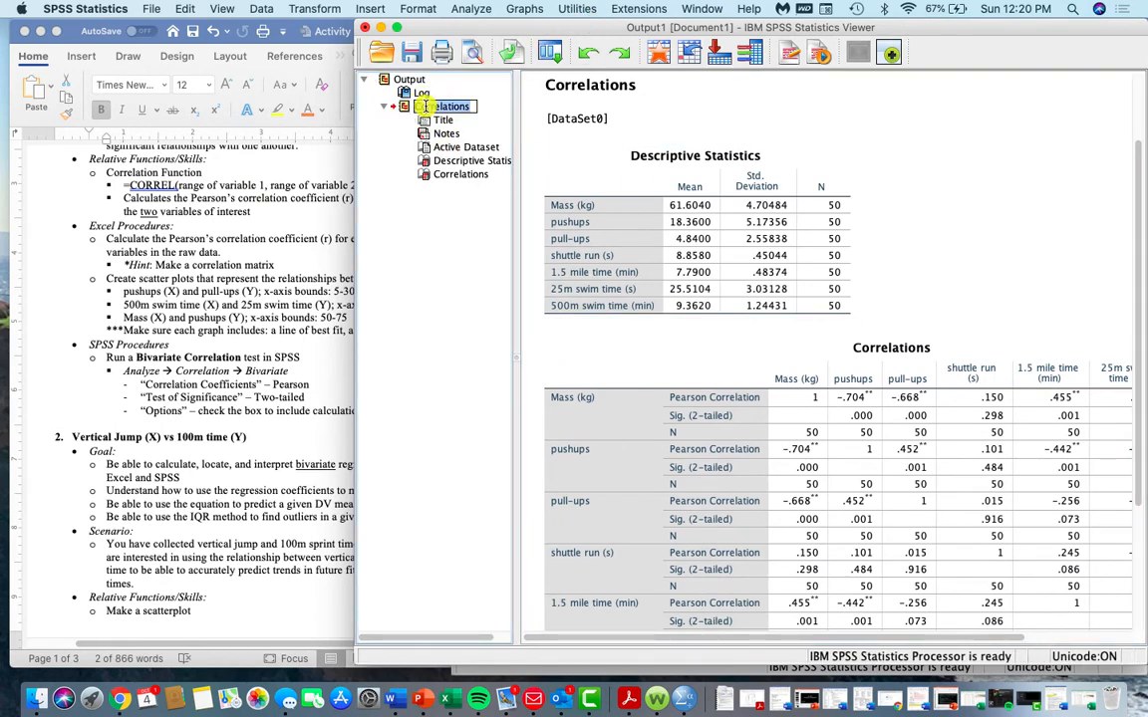
text(Fitn)
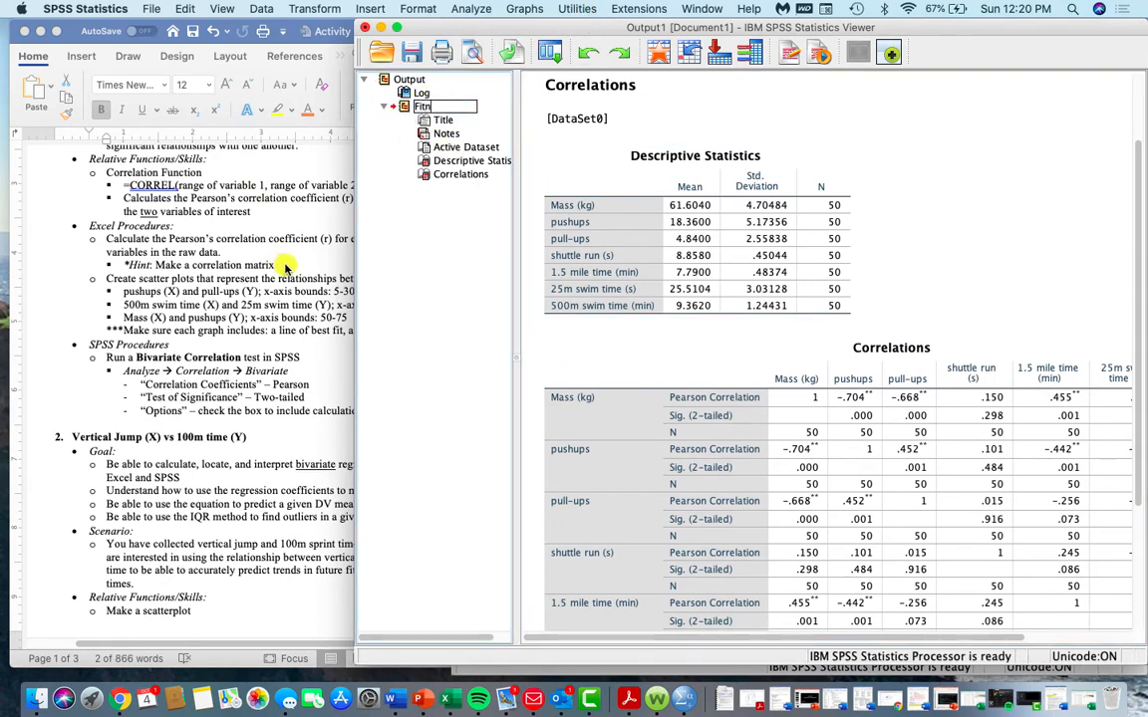
text(ess Tesing)
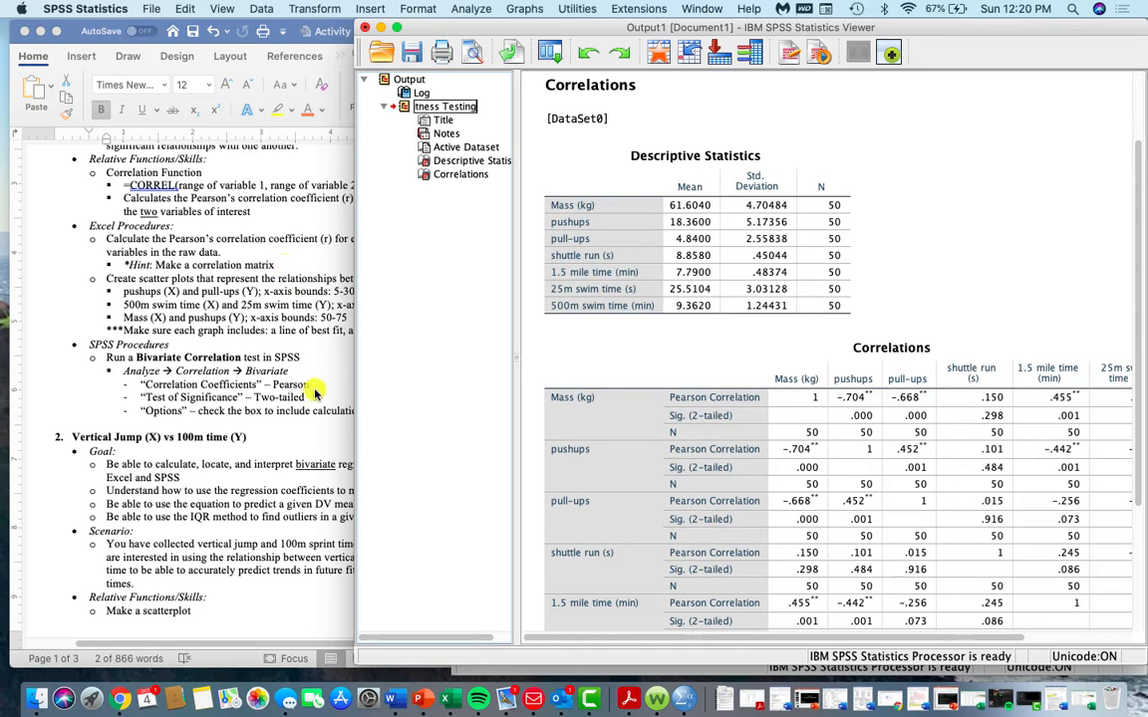
click(387, 344)
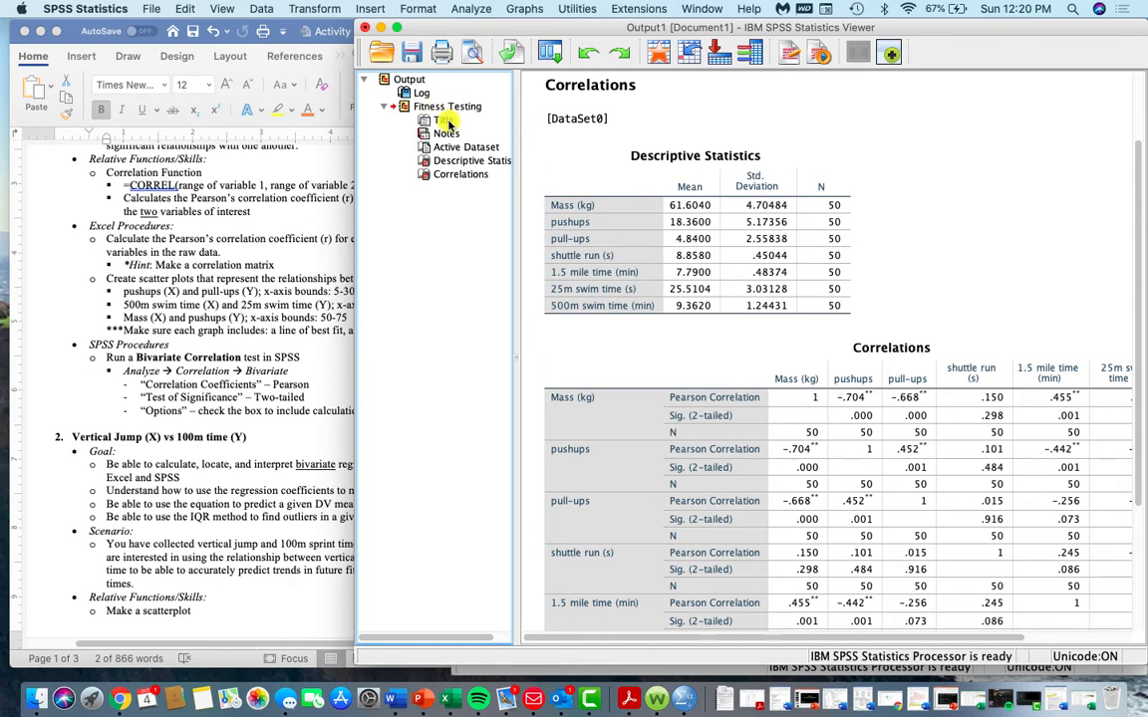
Examine the Descriptive Statistics and Correlations tables, widening the output window to show every column of the correlation matrix.
click(592, 267)
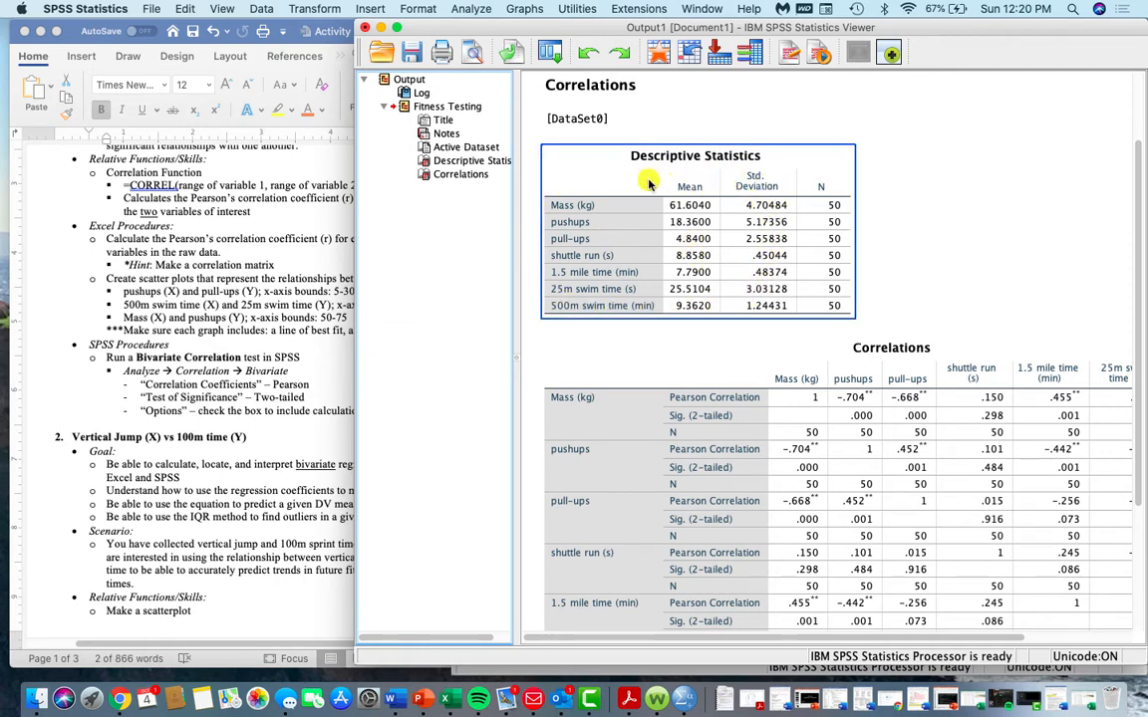
scroll(663, 294, down, 2)
click(694, 303)
scroll(694, 304, down, 2)
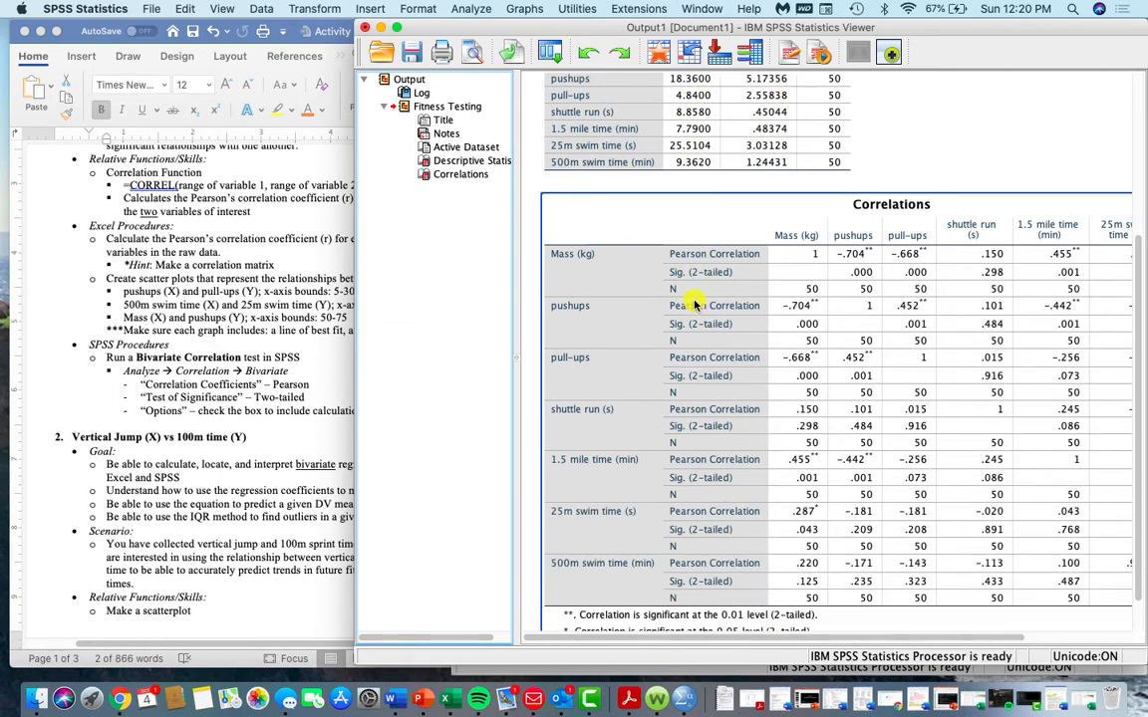
drag(336, 355, 164, 314)
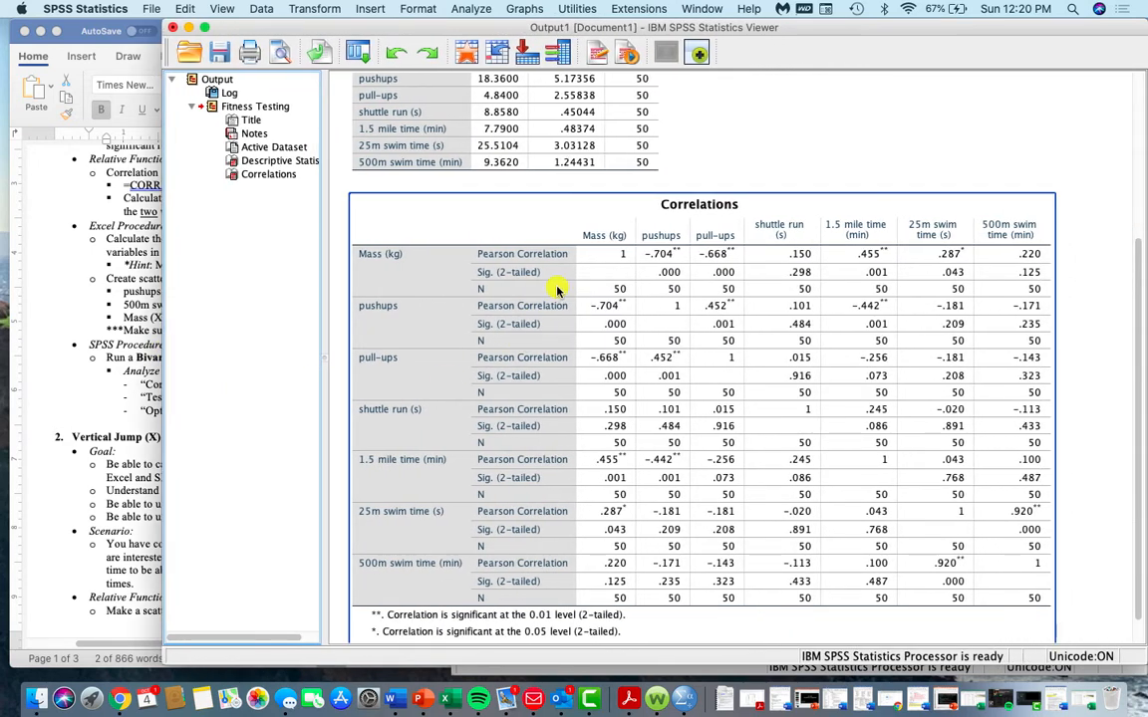
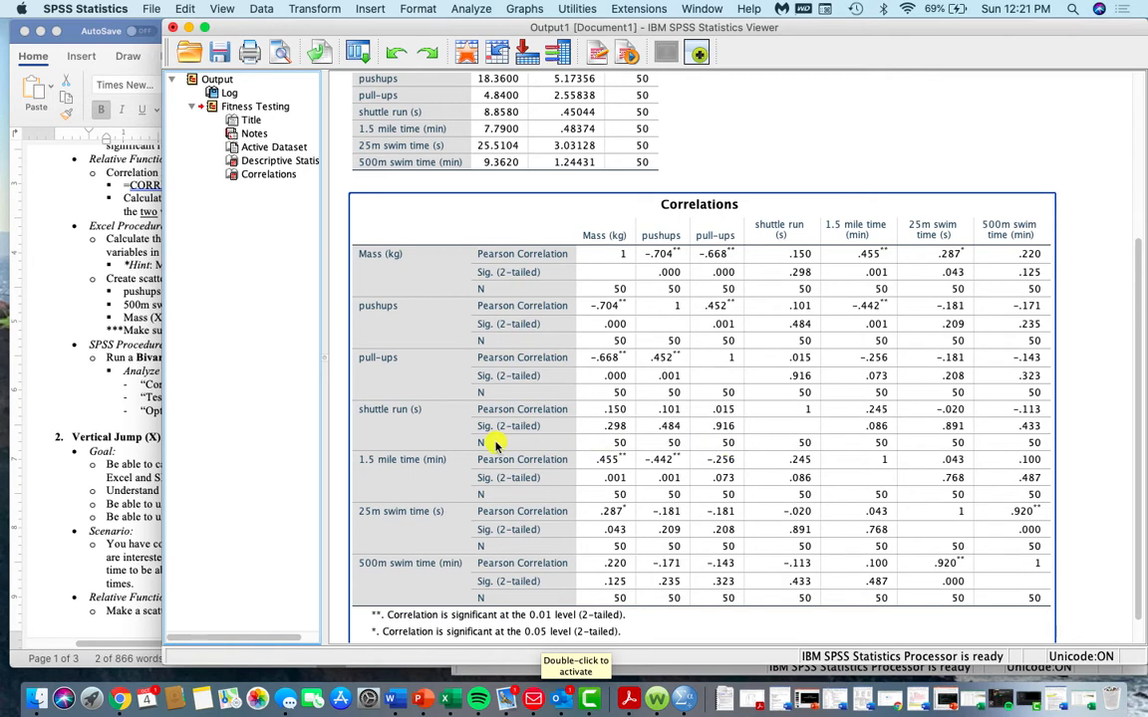
click(608, 494)
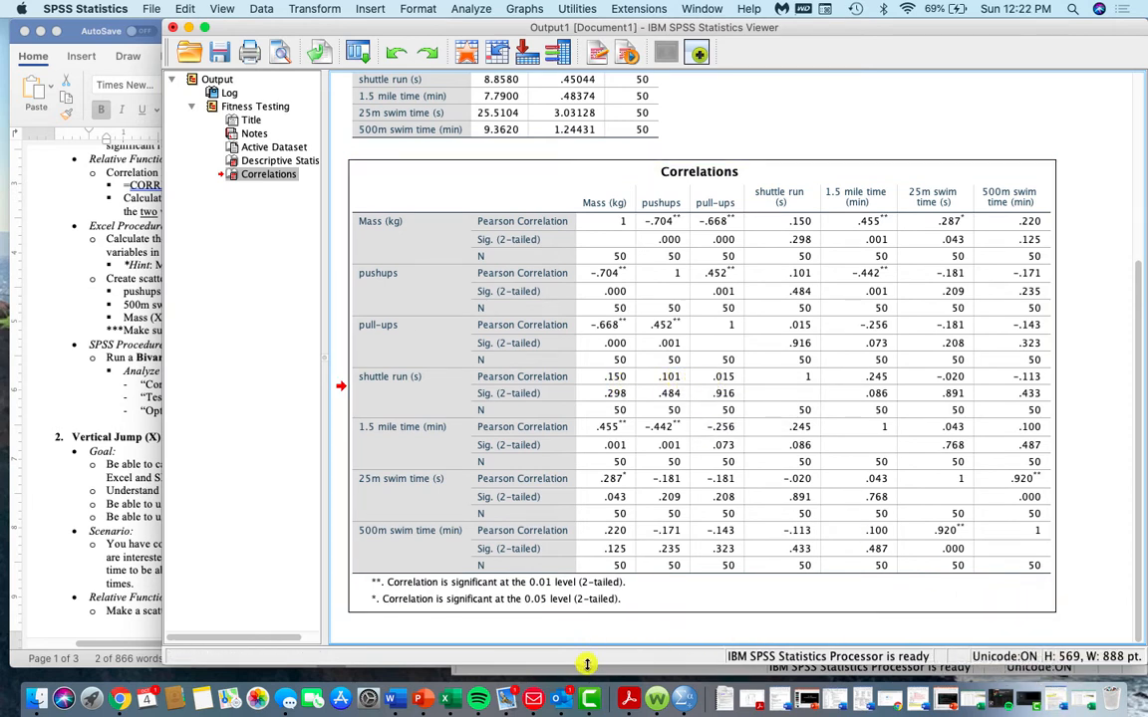
Switch to the Activity 5 - Answer Sheet in Word and read the two Fitness Testing questions under item c.
right_click(393, 701)
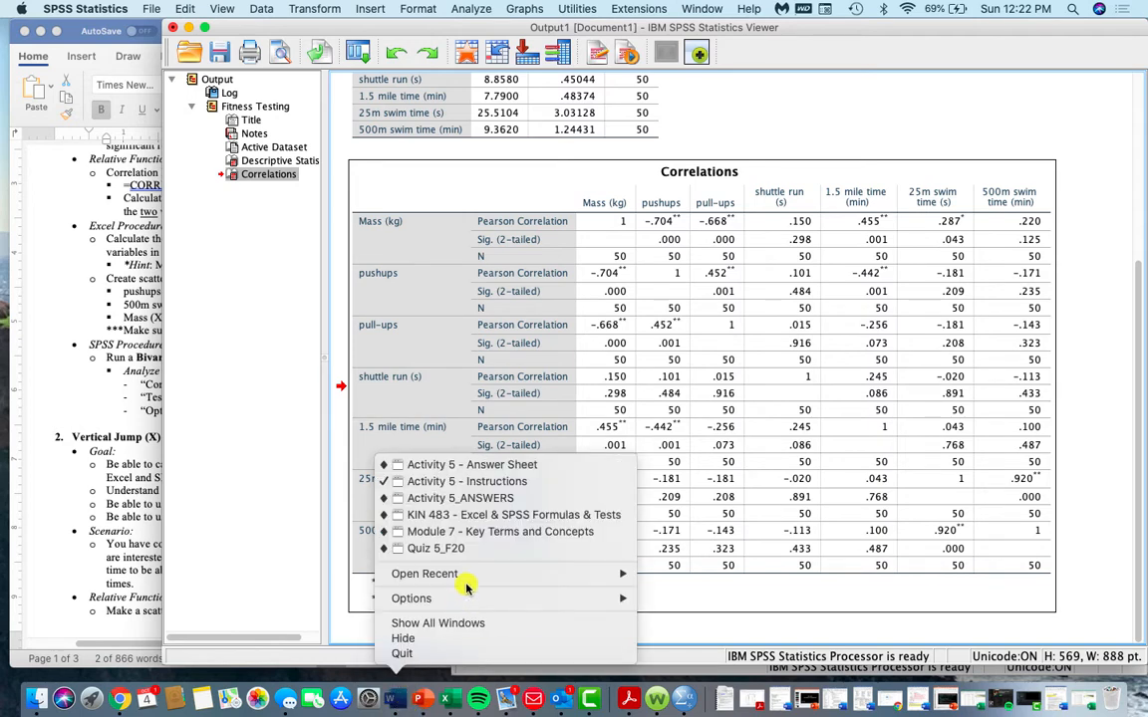
click(486, 464)
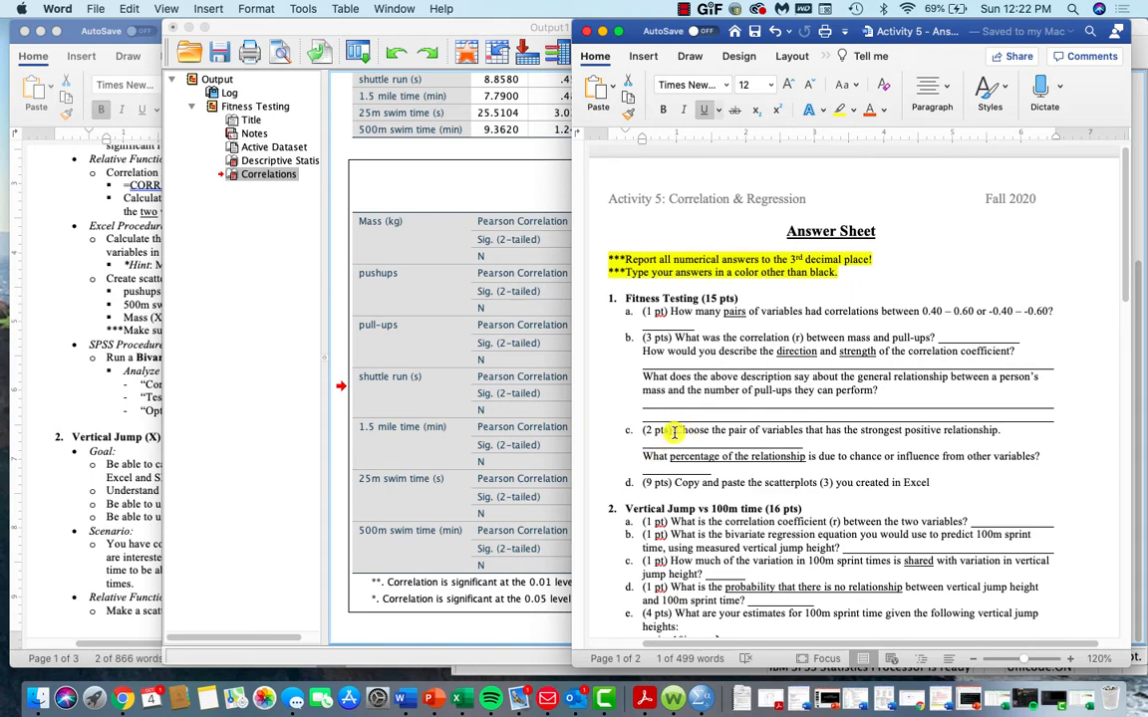
drag(675, 432, 953, 436)
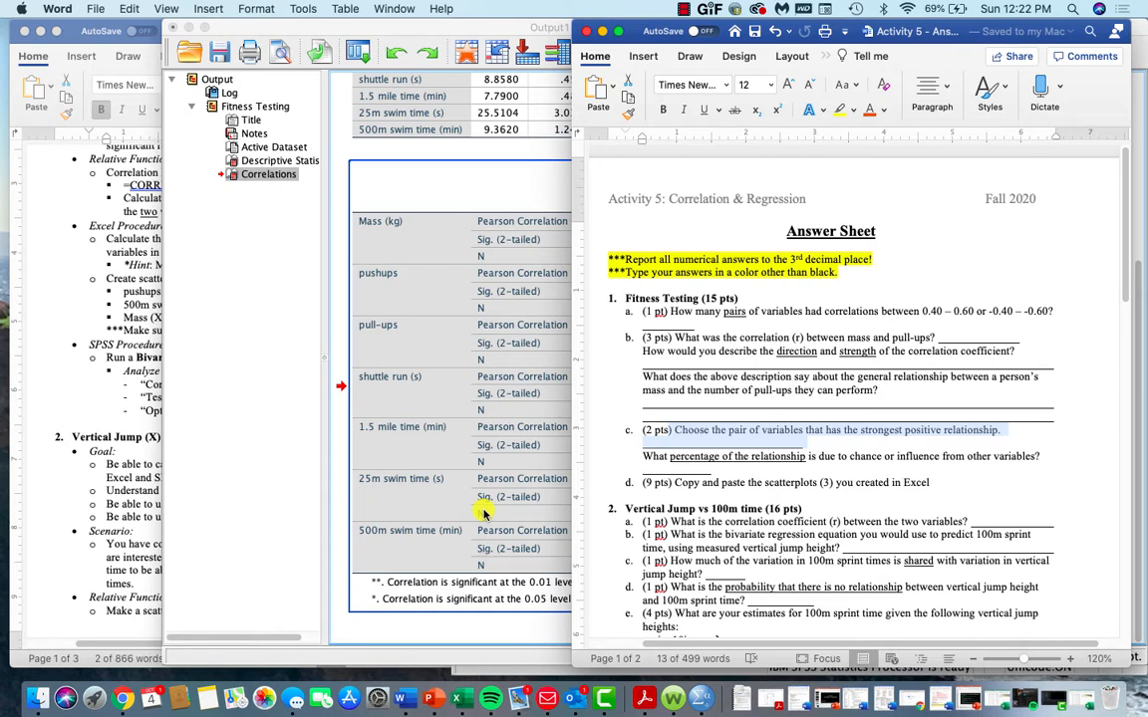
triple_click(717, 460)
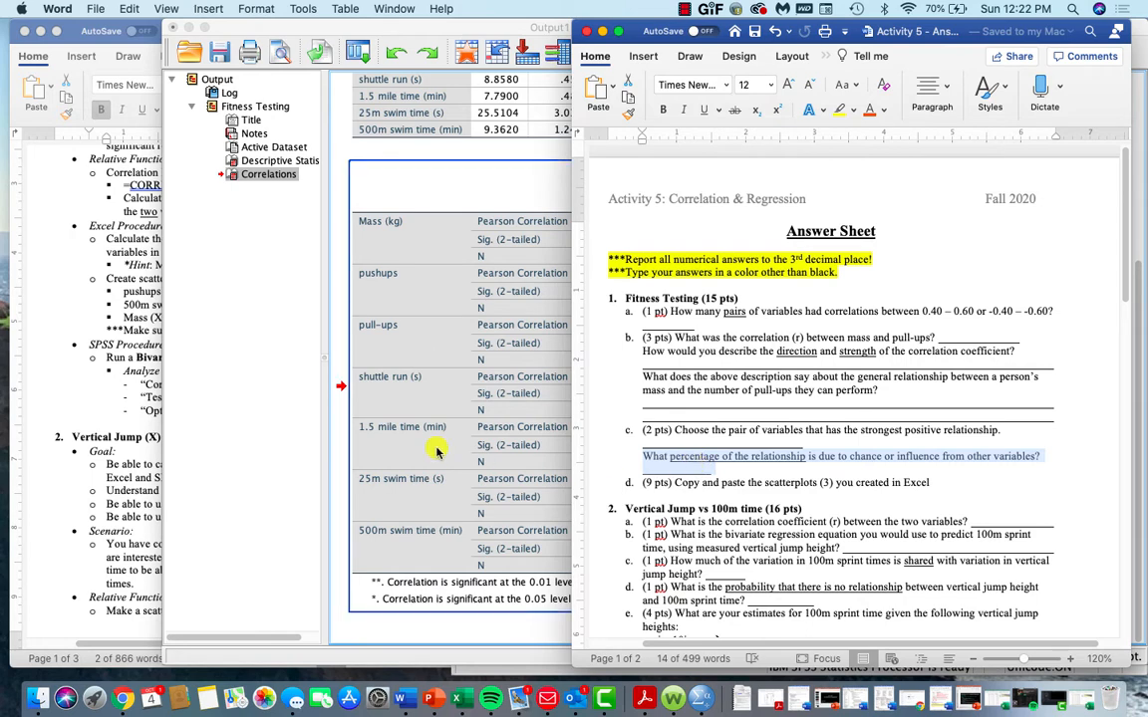
Return to the SPSS output to review its tables, and minimize the output and Data Editor windows to uncover the Word documents.
click(335, 403)
click(349, 409)
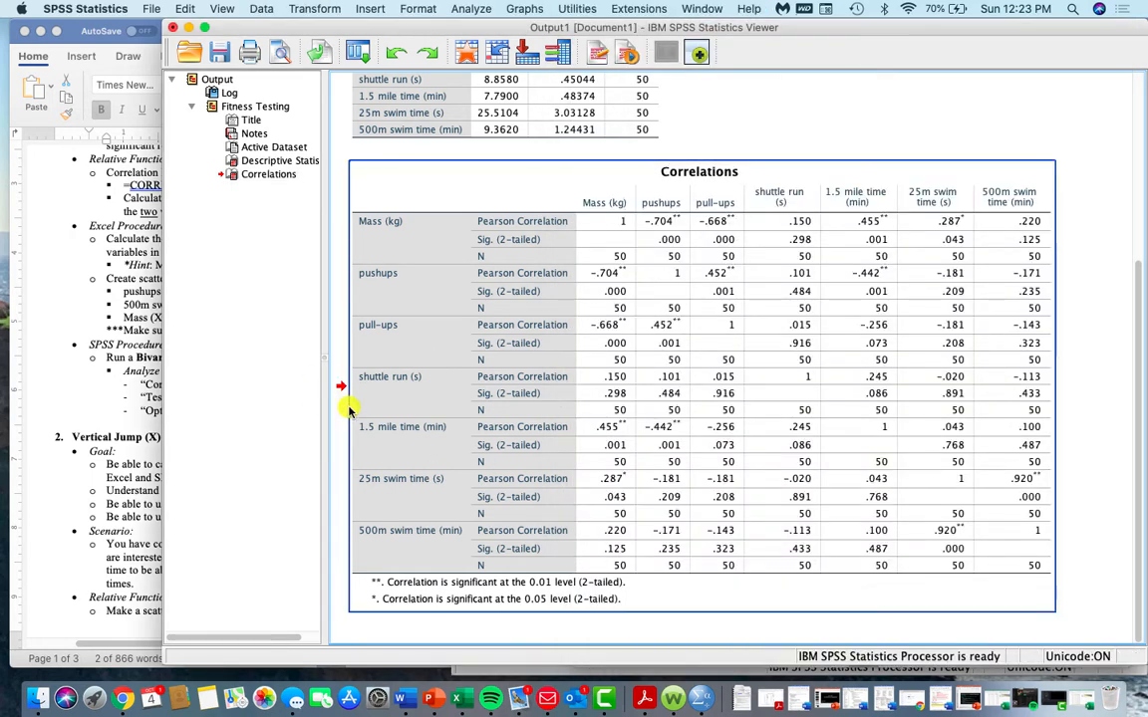
scroll(349, 410, up, 3)
scroll(349, 410, down, 3)
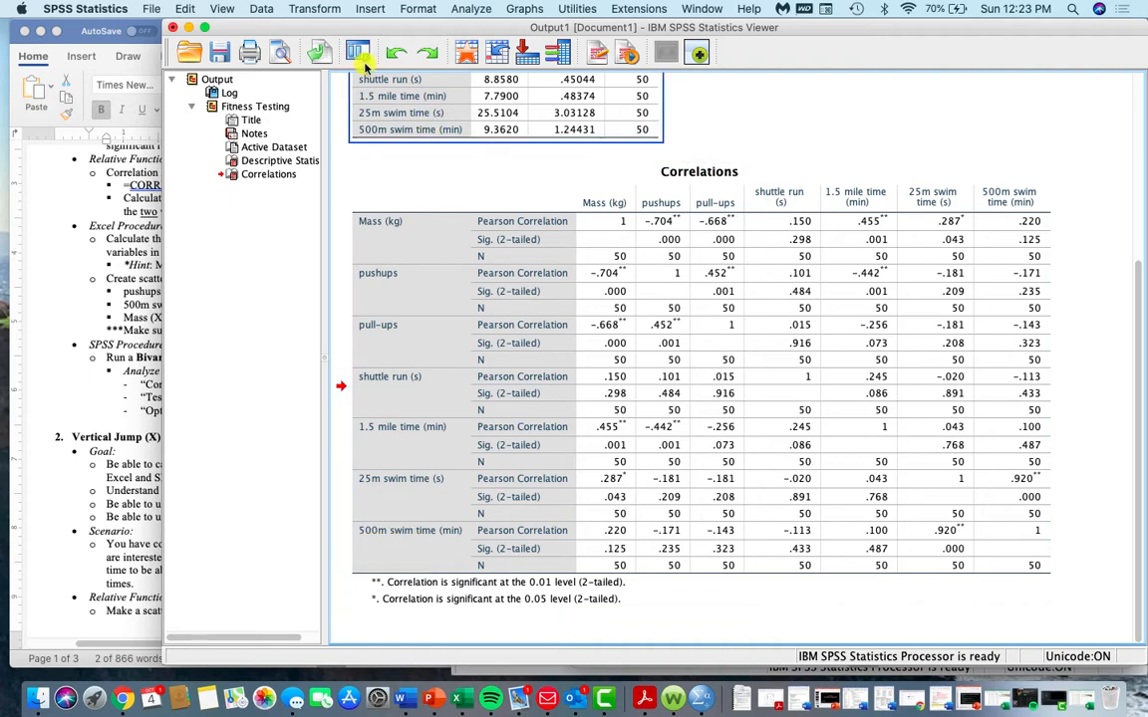
click(188, 28)
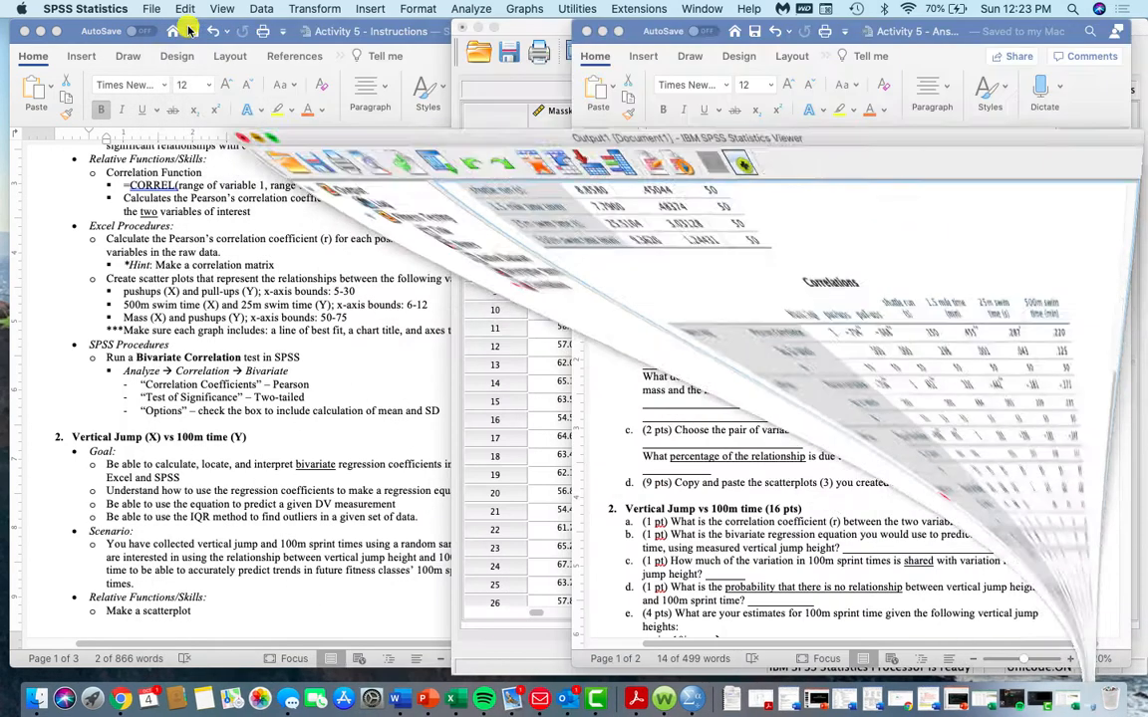
click(477, 27)
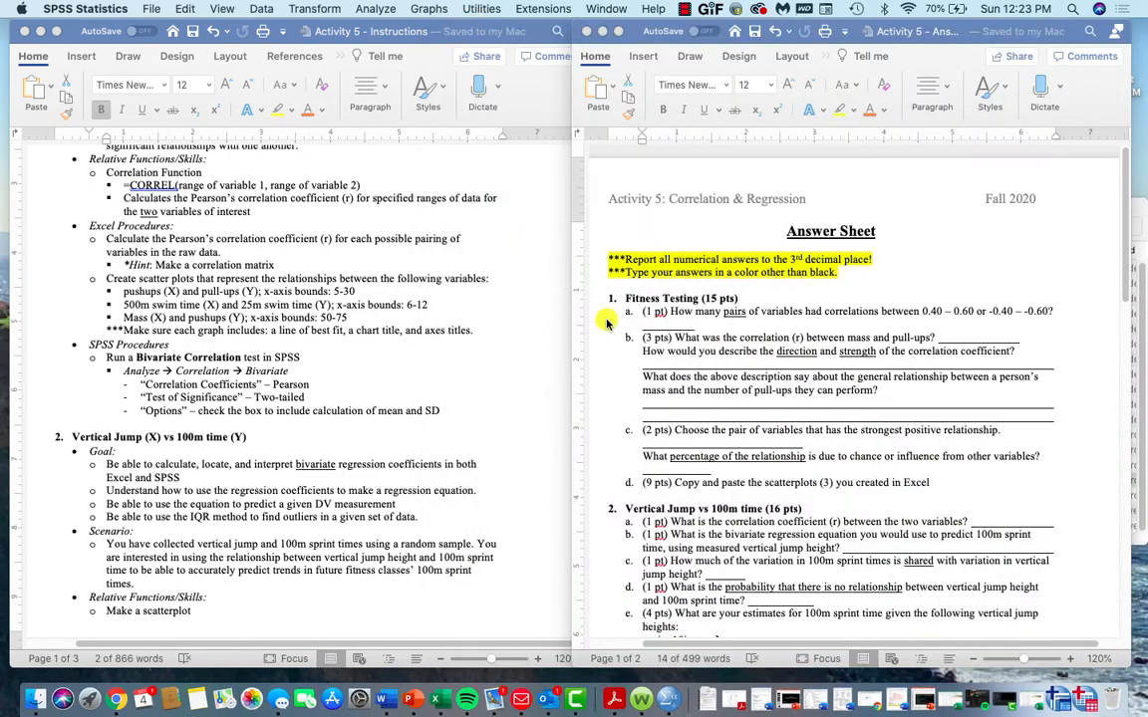
Review the Vertical Jump vs 100m time section in both the answer sheet and the instructions.
scroll(663, 371, down, 2)
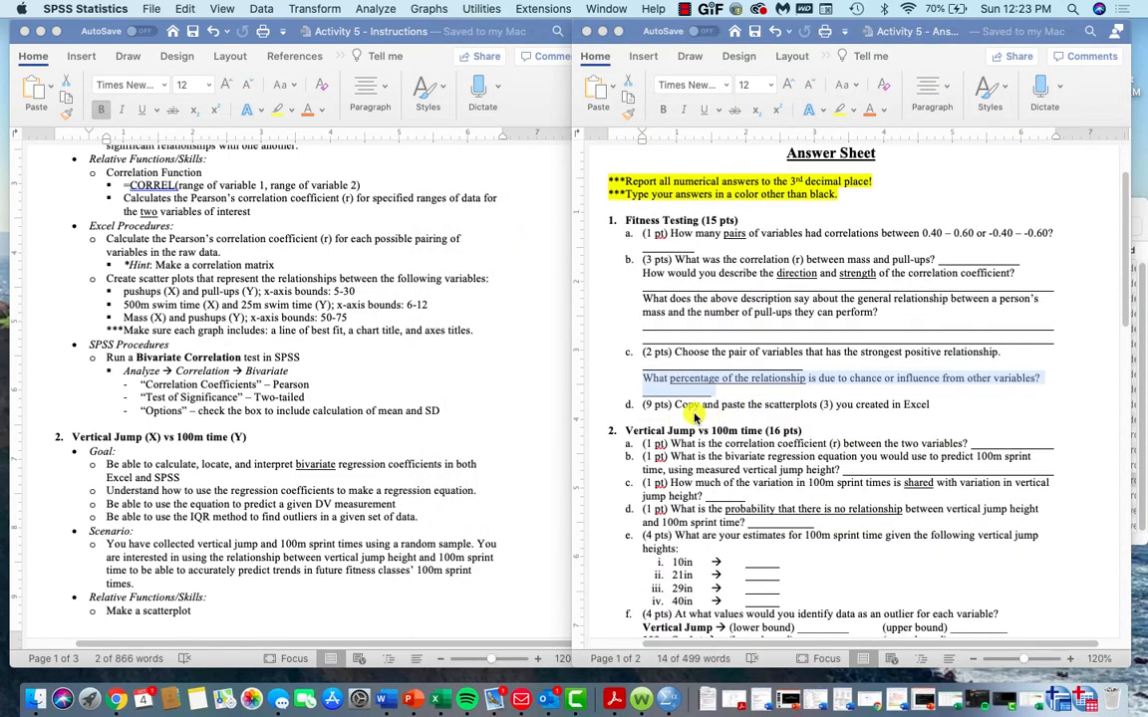
scroll(698, 416, down, 3)
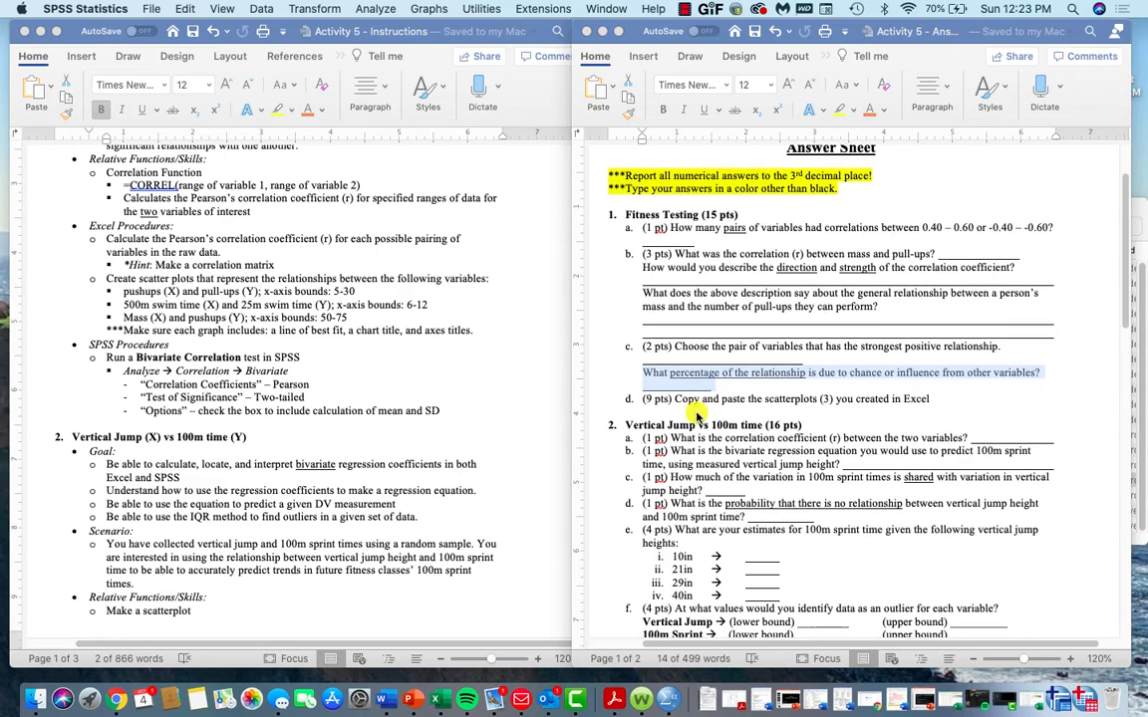
scroll(698, 416, down, 4)
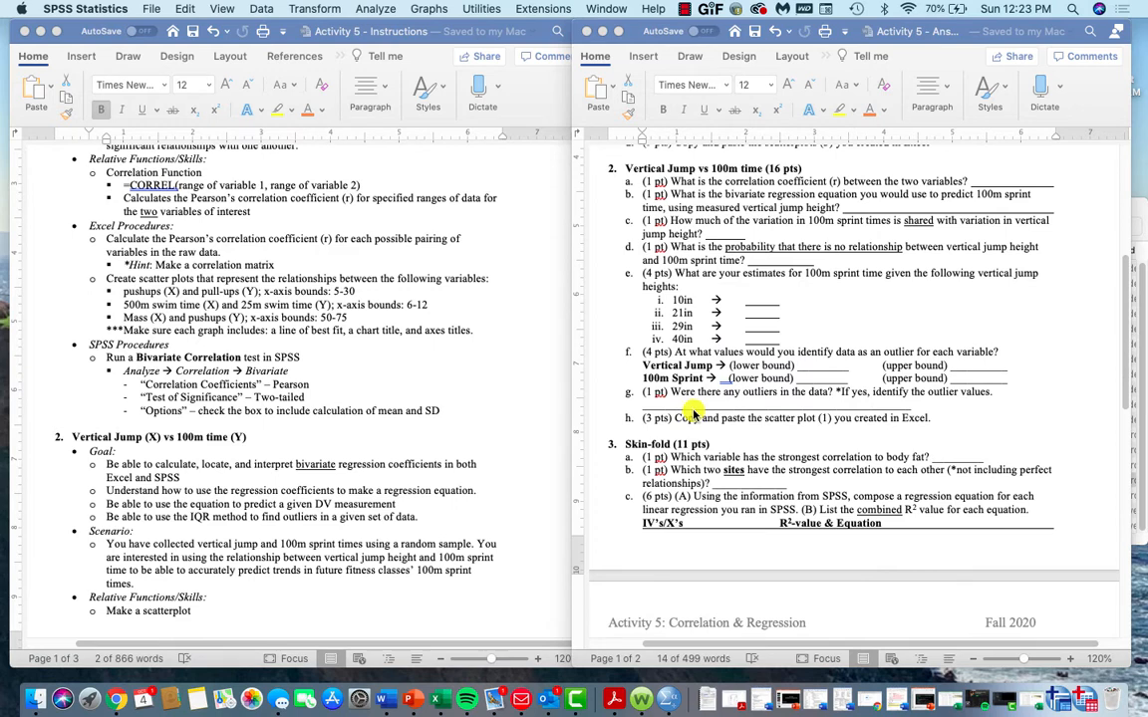
scroll(309, 380, down, 9)
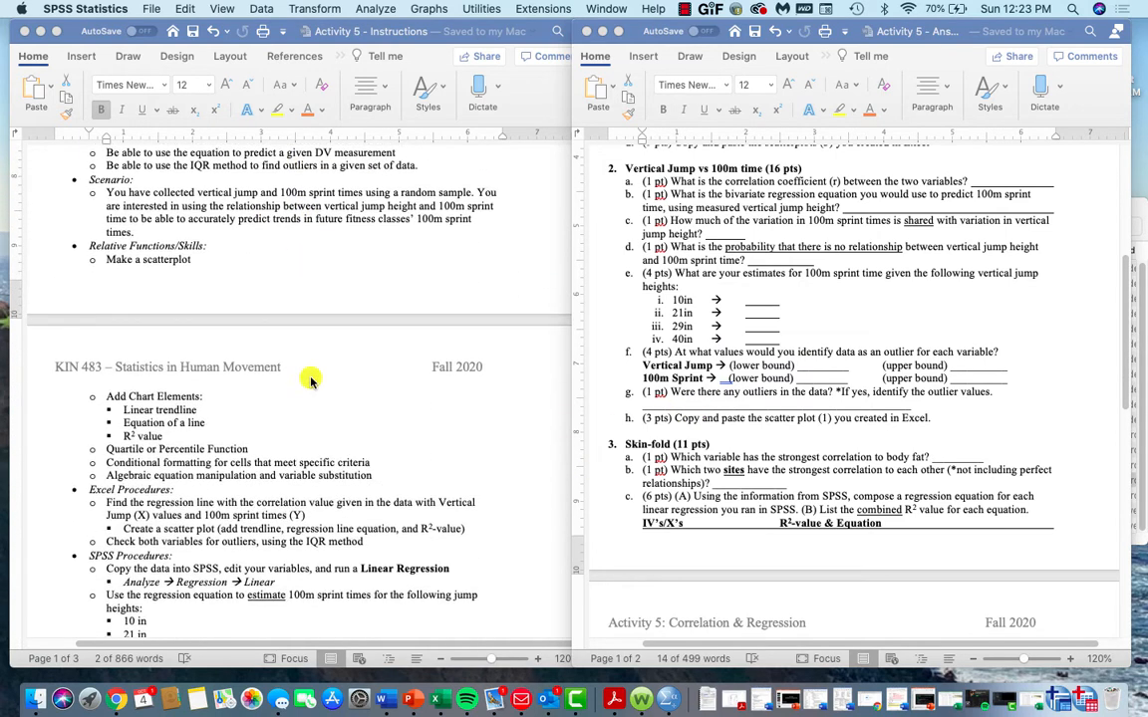
scroll(310, 380, up, 2)
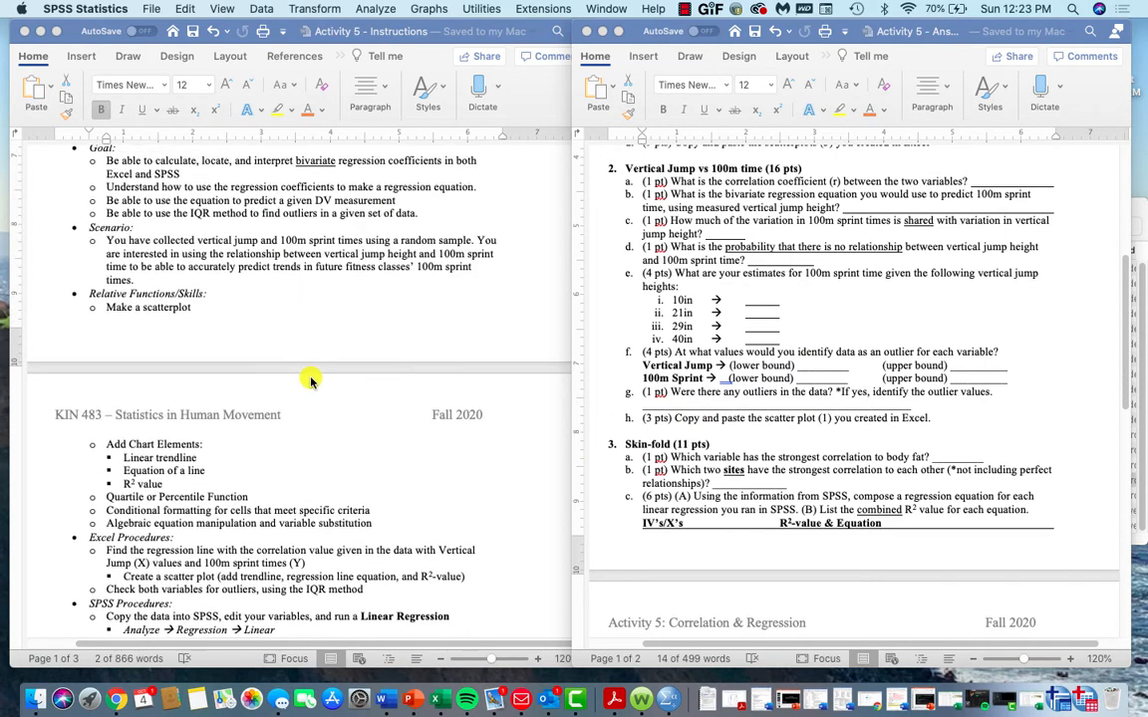
scroll(310, 379, up, 1)
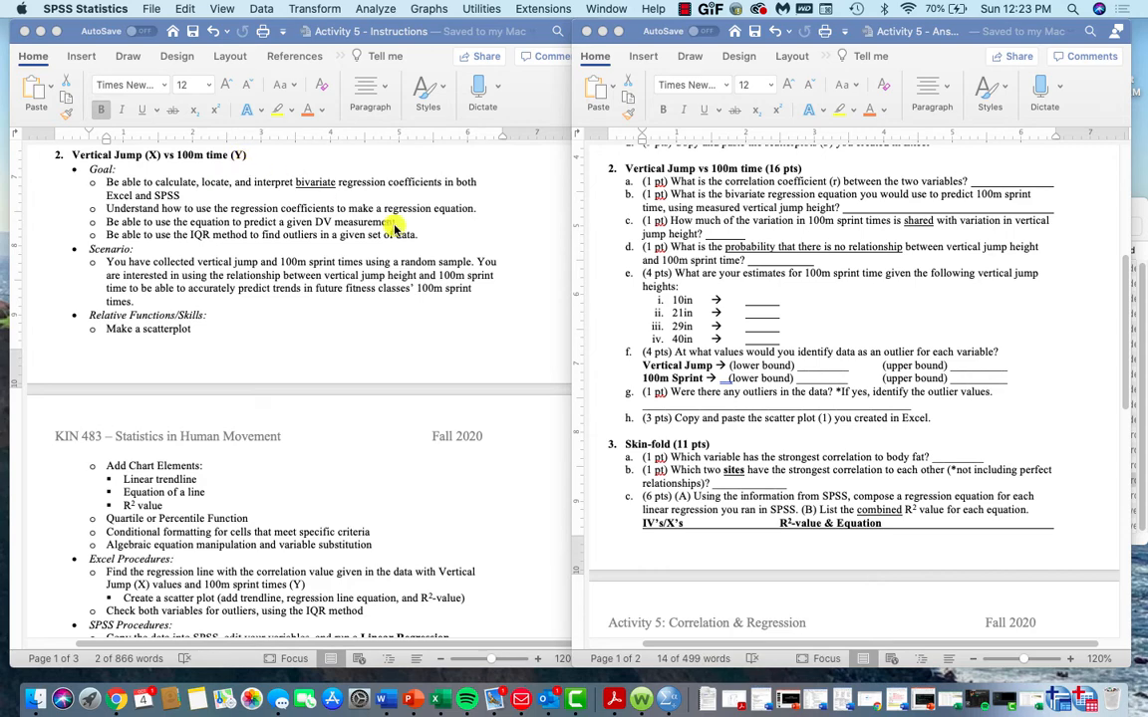
Restore the Activity 5 Data workbook in Excel, show the VJ vs 100m sheet, and narrow the window to fit beside the Word instructions.
click(1033, 710)
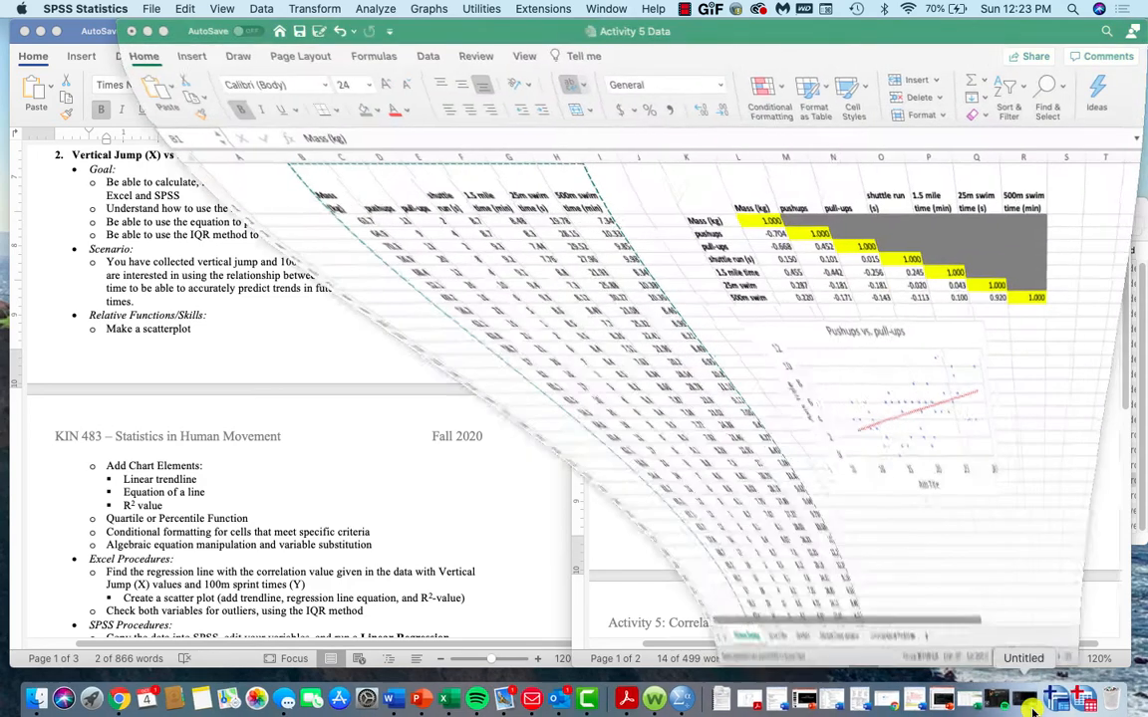
click(284, 636)
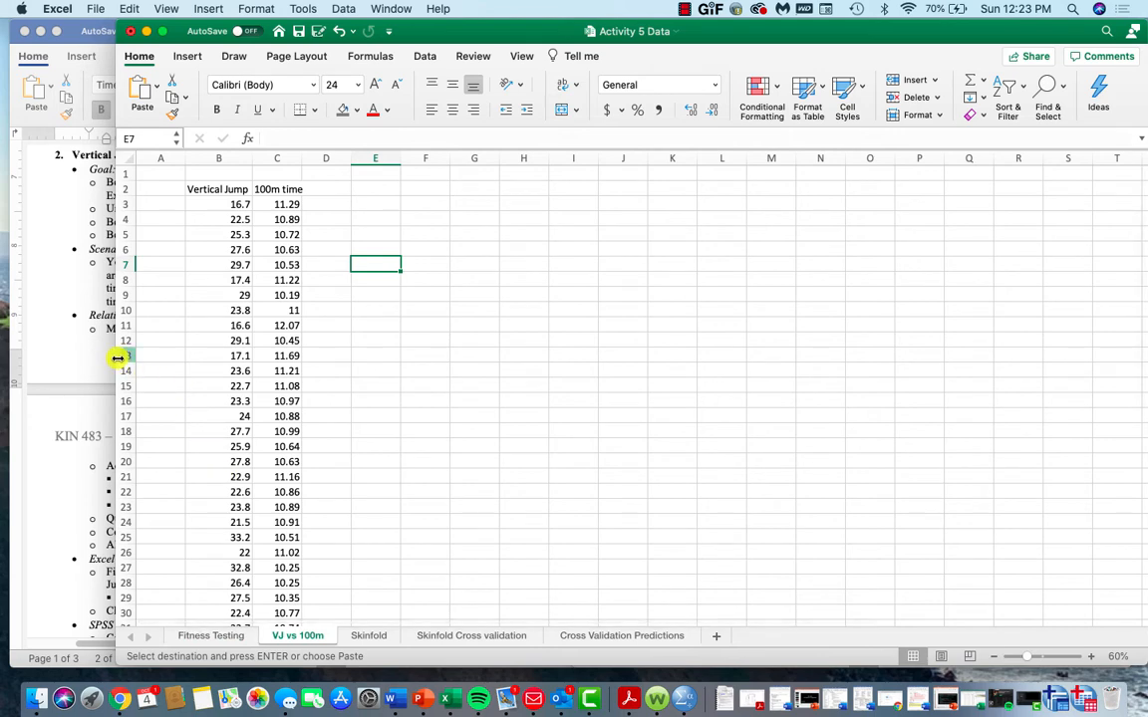
drag(118, 359, 512, 336)
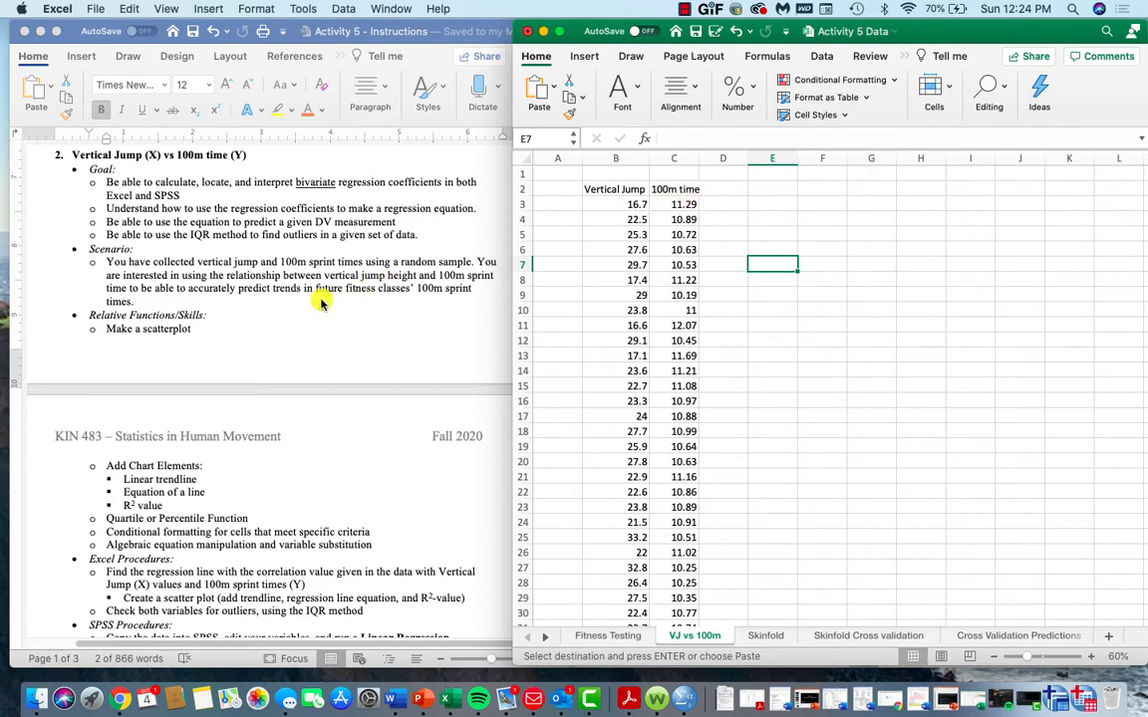
click(108, 262)
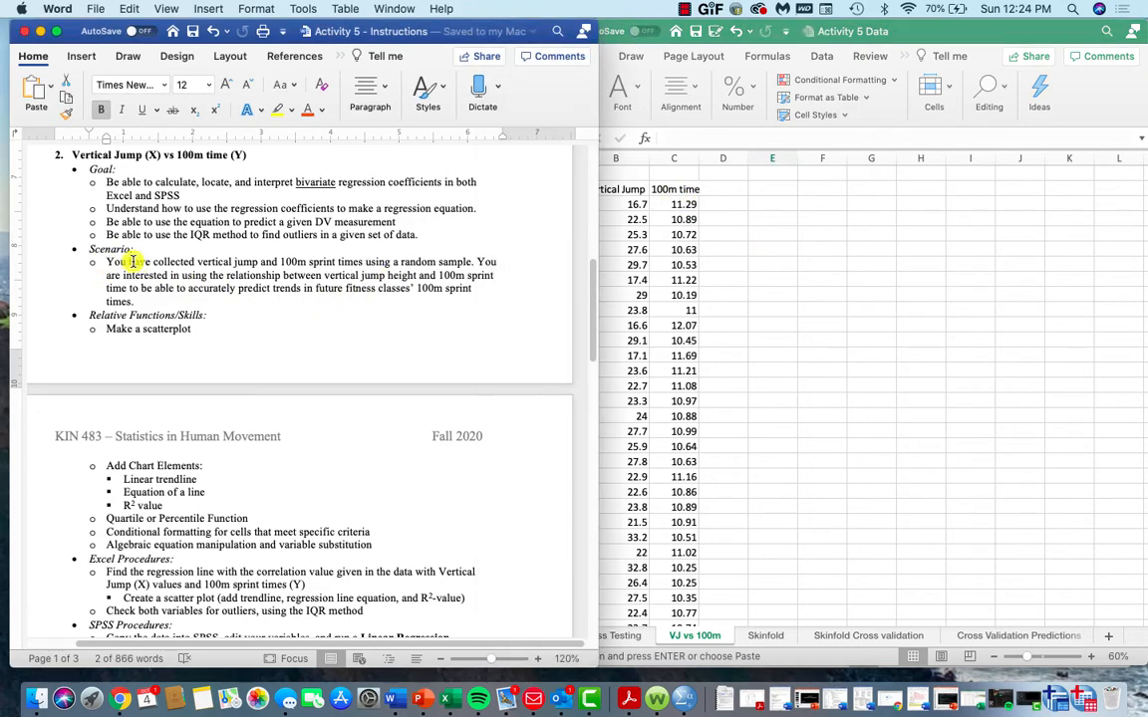
Insert a plain scatter chart from B2:C37, place it beside the data, and enlarge its text to 24 pt.
drag(107, 261, 348, 261)
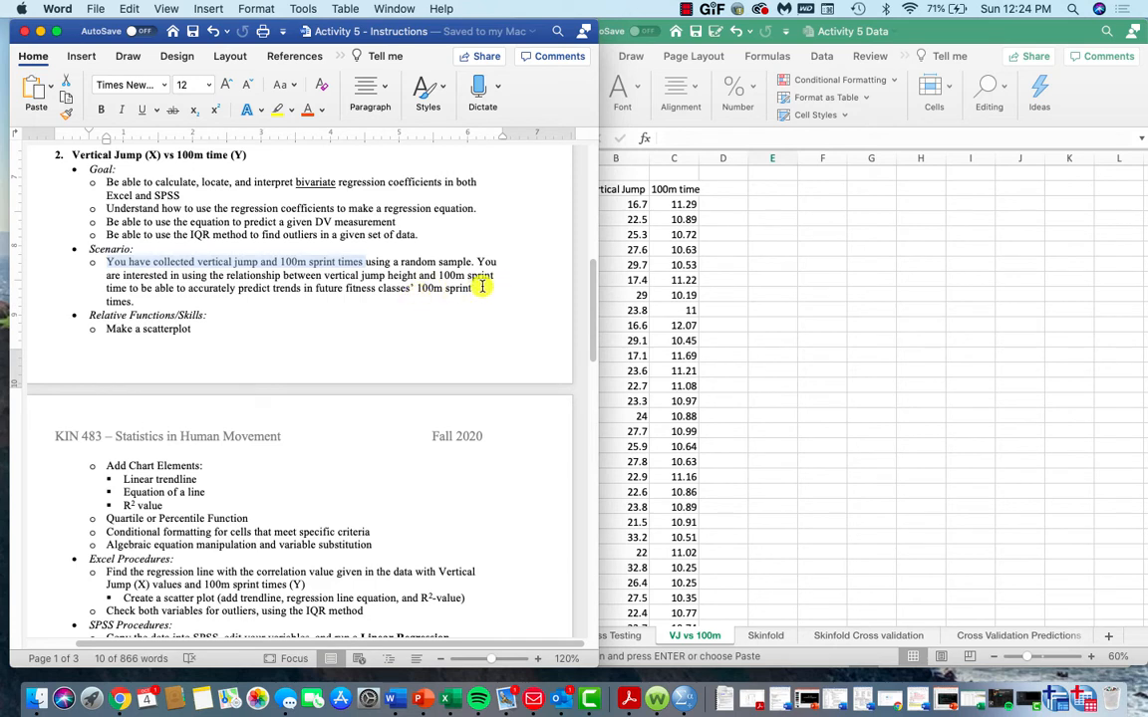
scroll(225, 304, down, 1)
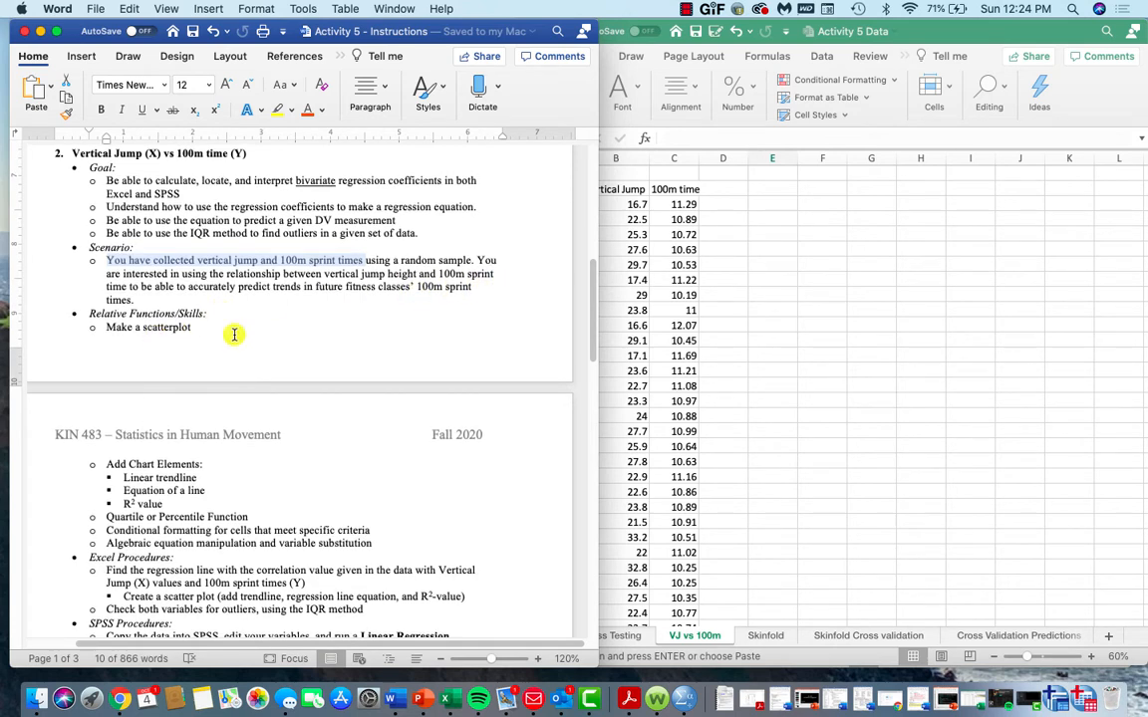
click(678, 327)
drag(629, 190, 668, 189)
key(super+shift+Down)
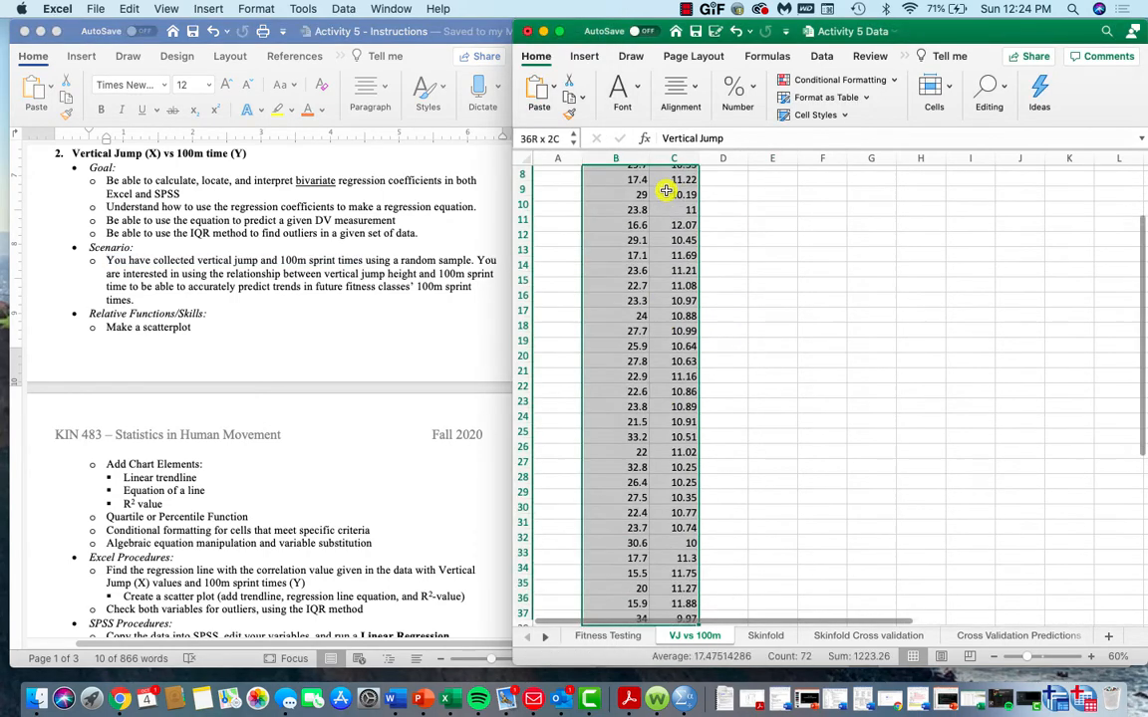
scroll(660, 192, up, 3)
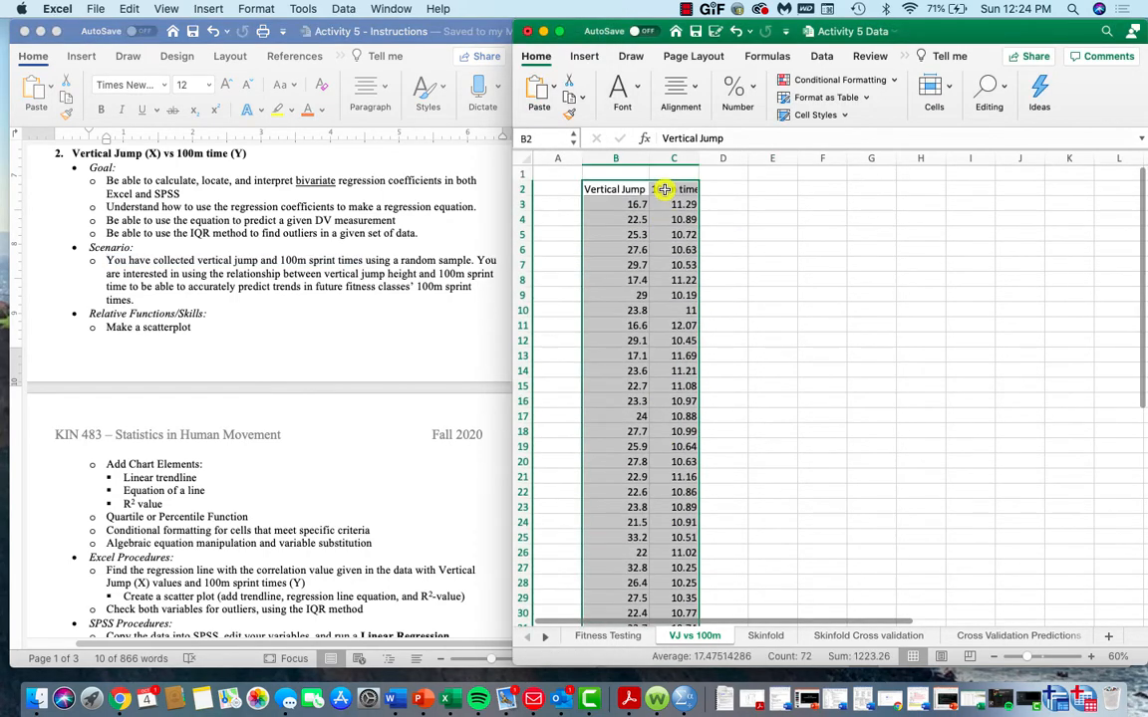
click(587, 61)
click(857, 106)
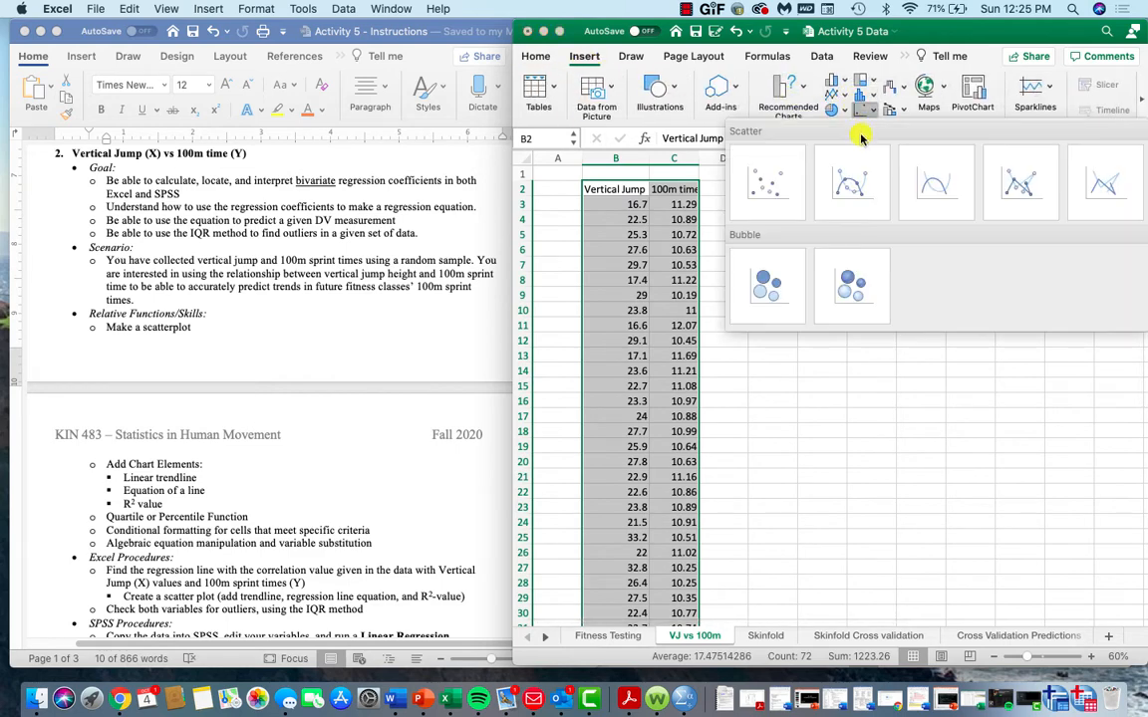
click(777, 168)
drag(929, 343, 1014, 250)
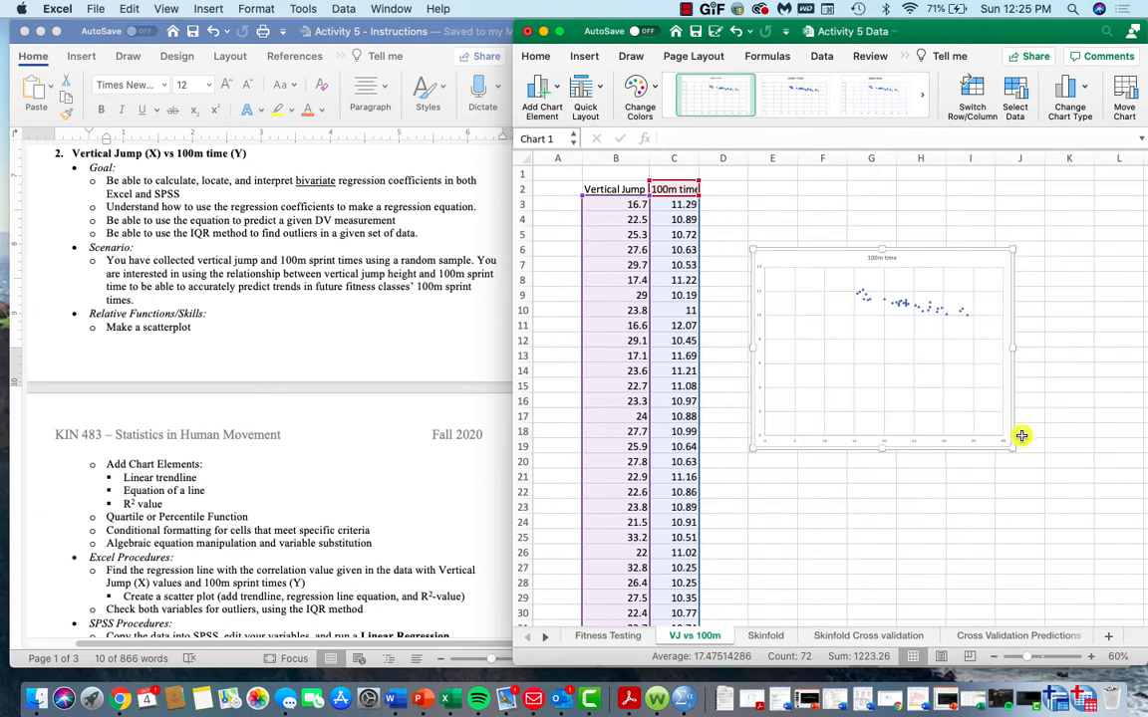
click(624, 92)
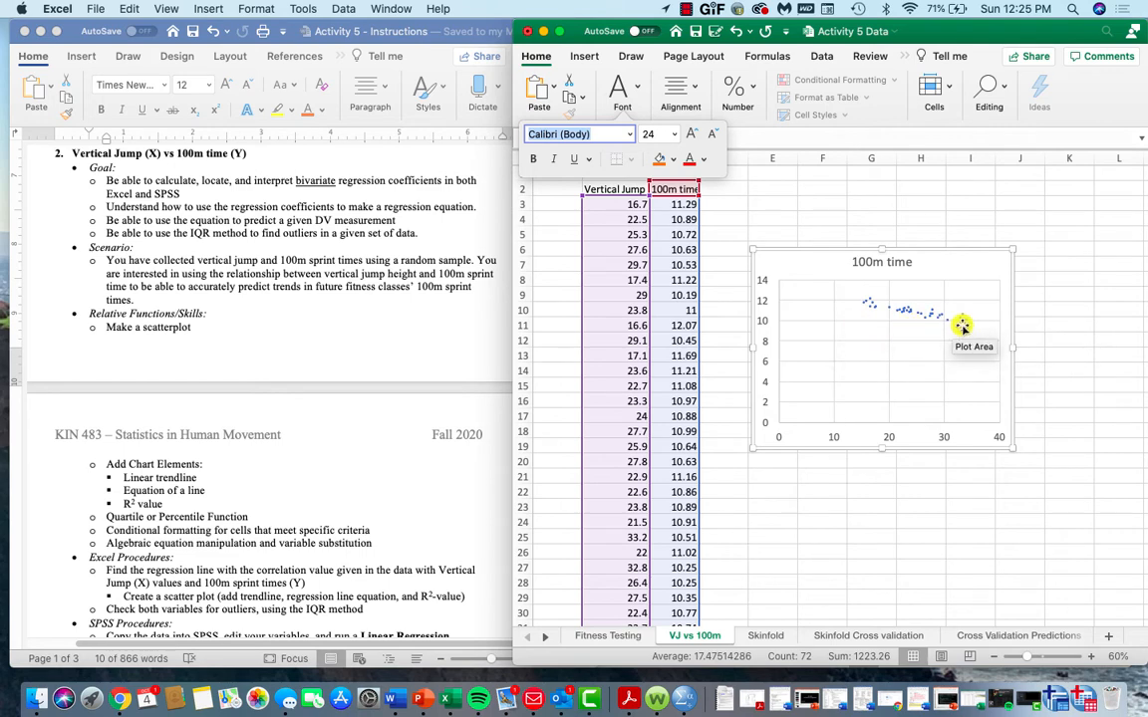
Set the minimum bound of the chart's vertical axis to 10, widening the workbook window to reach the axis options.
click(766, 398)
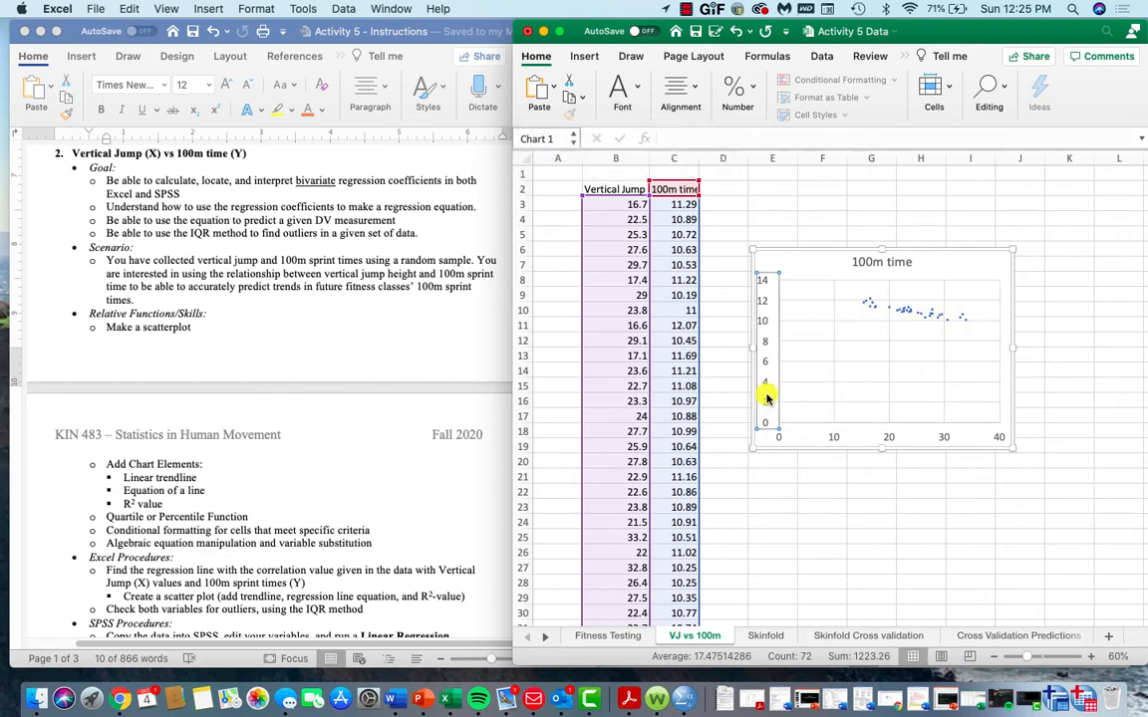
drag(516, 323, 341, 313)
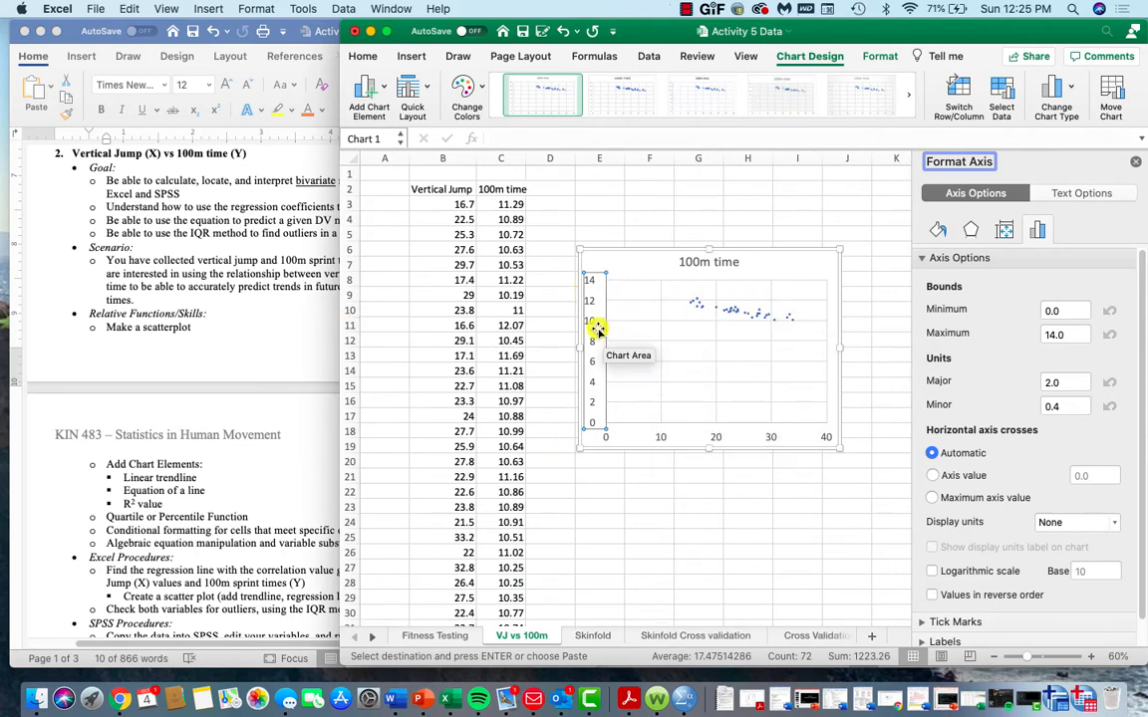
click(1056, 309)
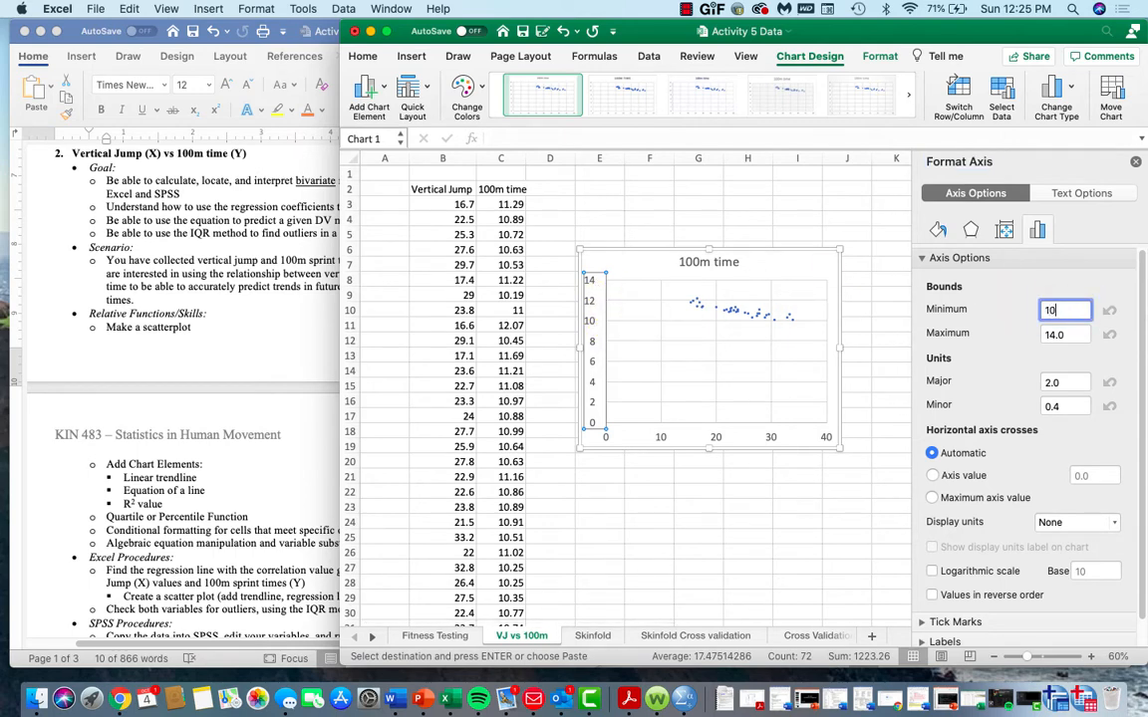
text(10)
key(Return)
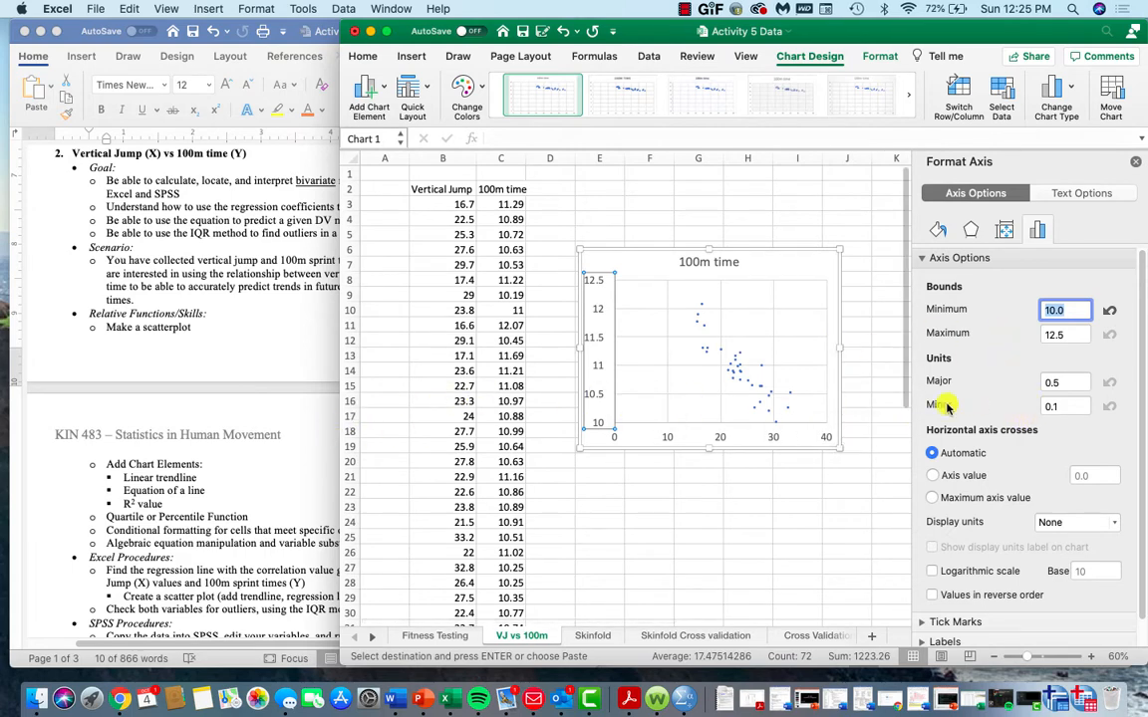
Set the minimum bound of the chart's horizontal axis to 10.
click(722, 439)
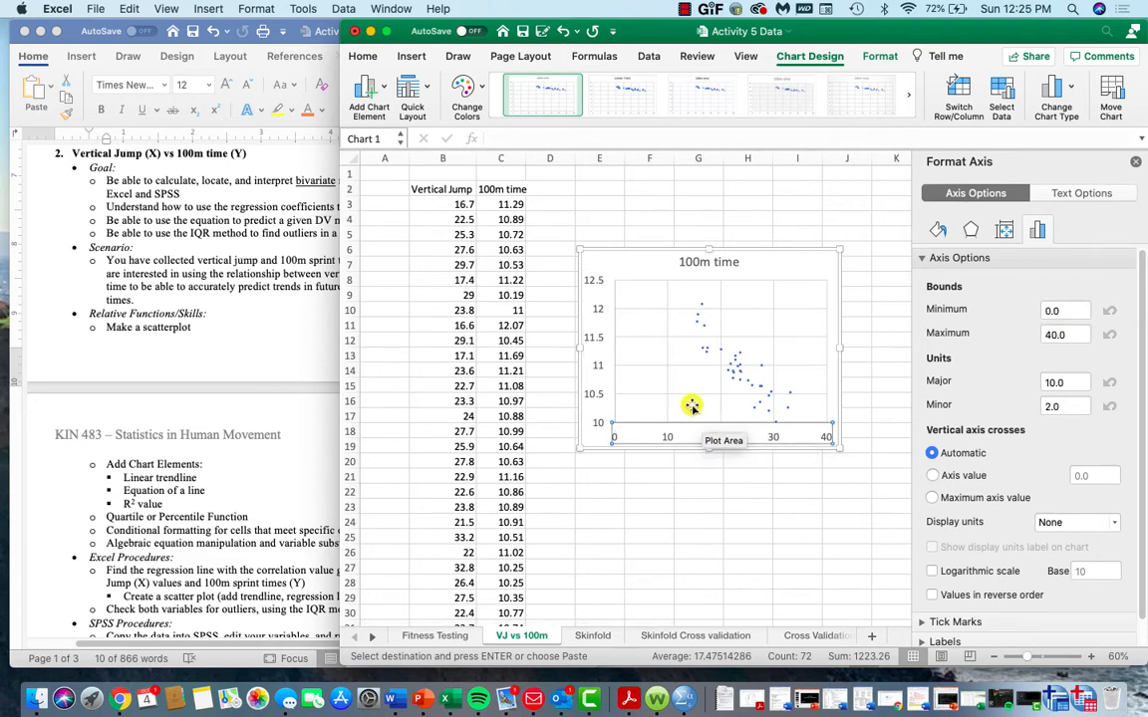
click(1056, 310)
text(10)
key(Return)
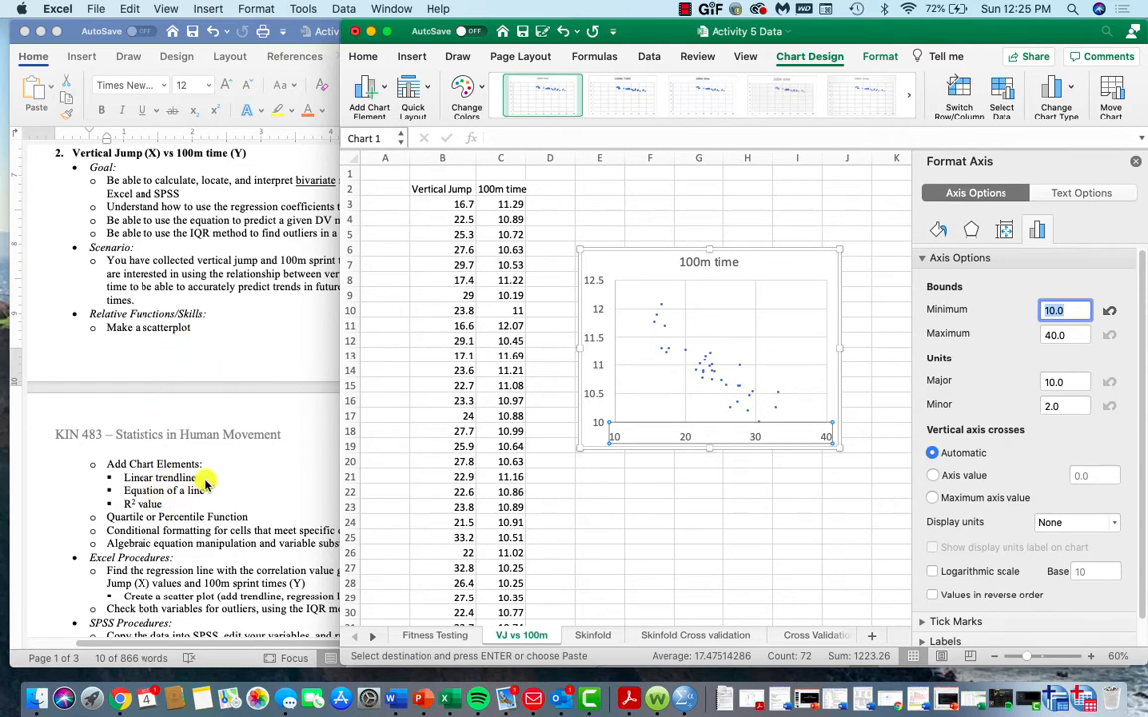
Add horizontal and vertical axis titles to the scatter chart.
click(371, 90)
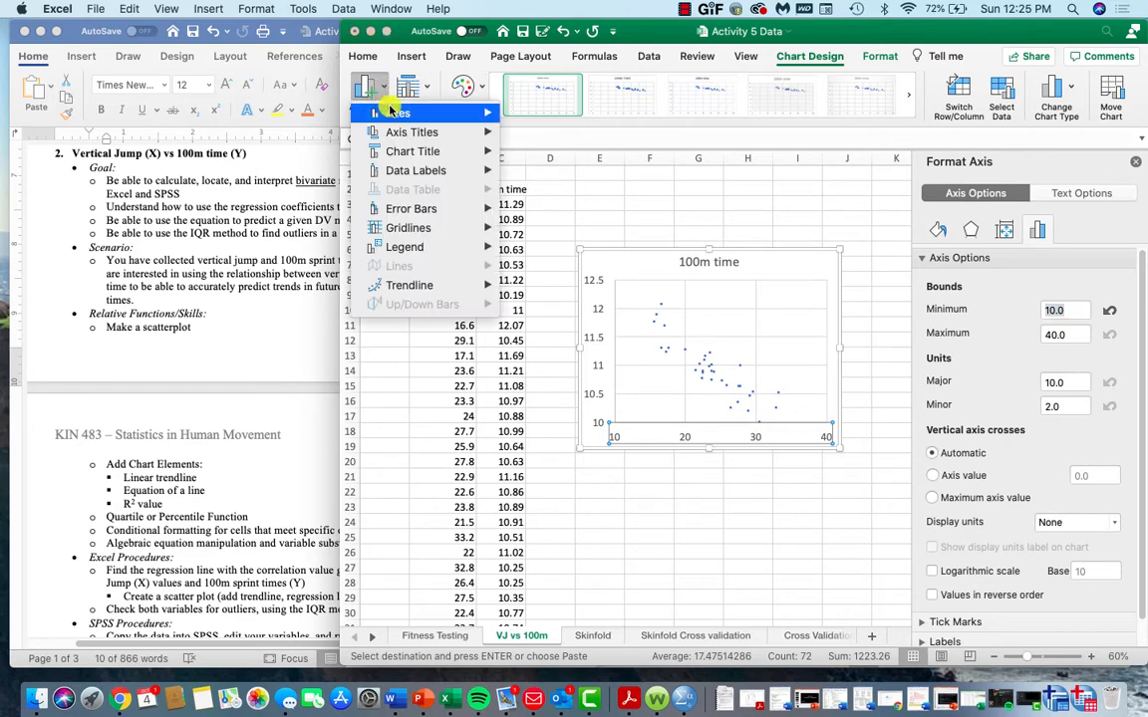
mouse_move(427, 135)
click(525, 139)
click(368, 89)
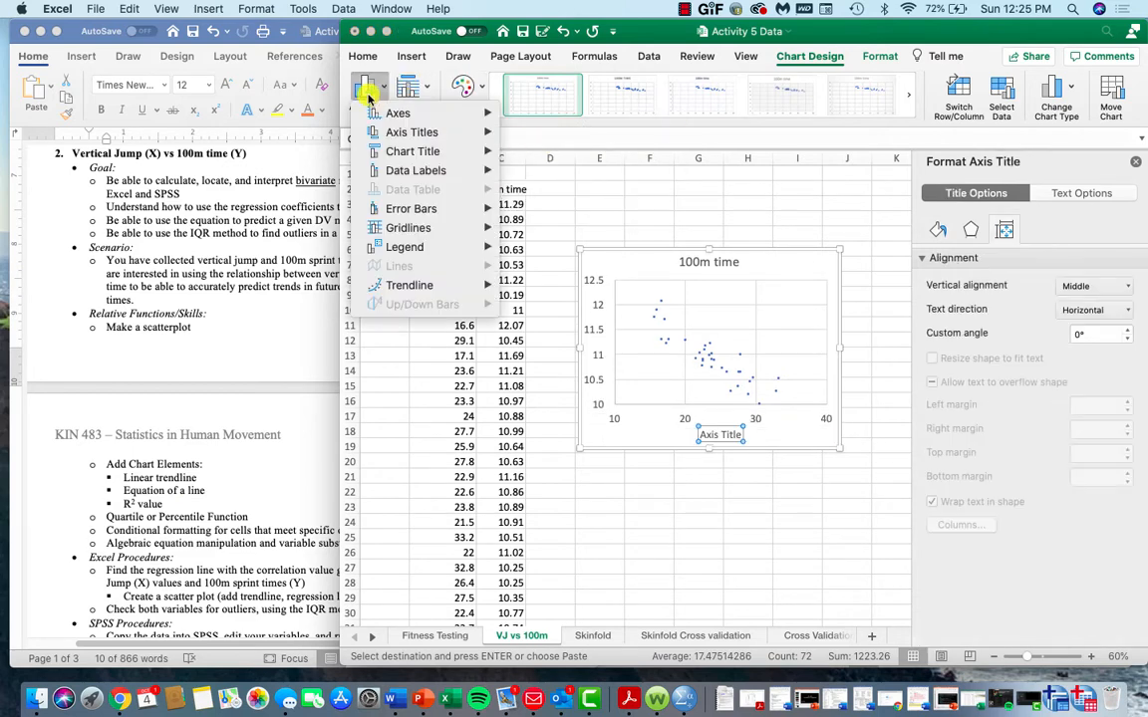
click(533, 168)
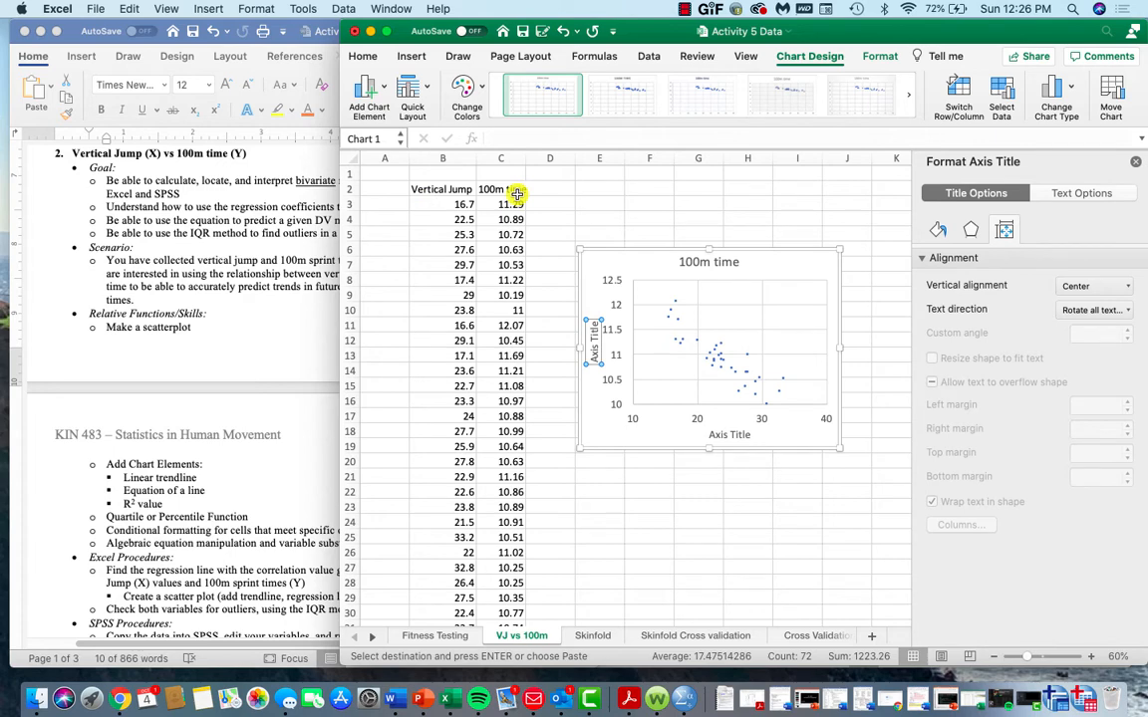
Add a linear trendline to the 100m time scatter chart.
click(367, 87)
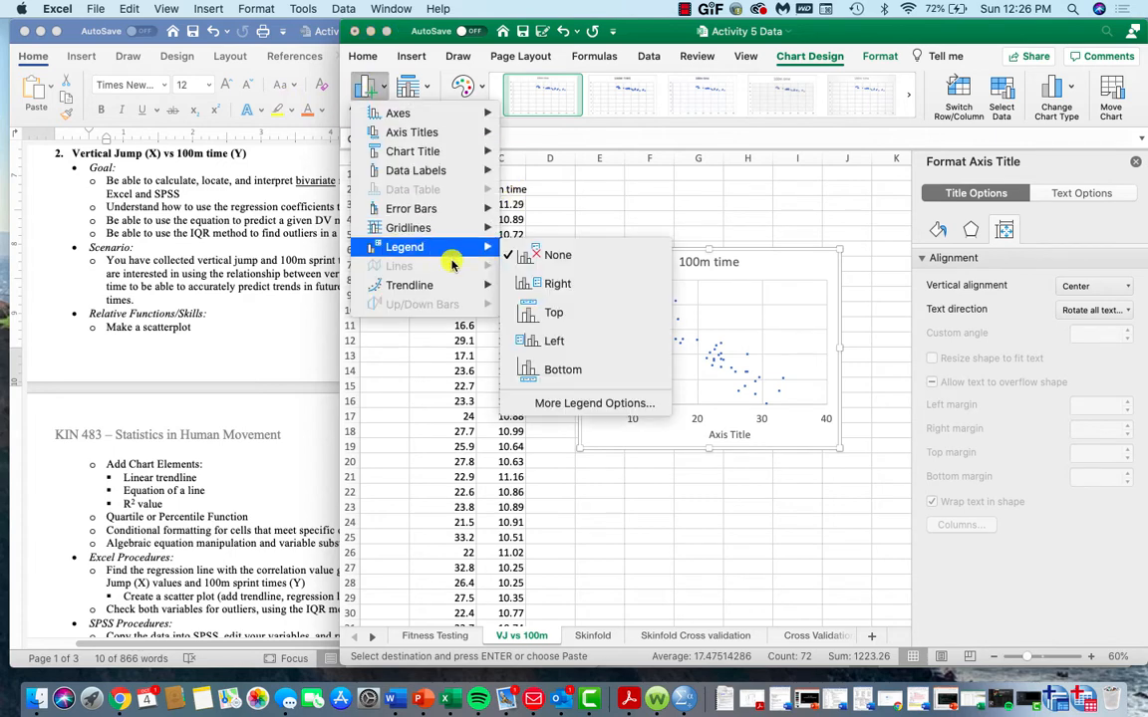
mouse_move(473, 287)
click(574, 329)
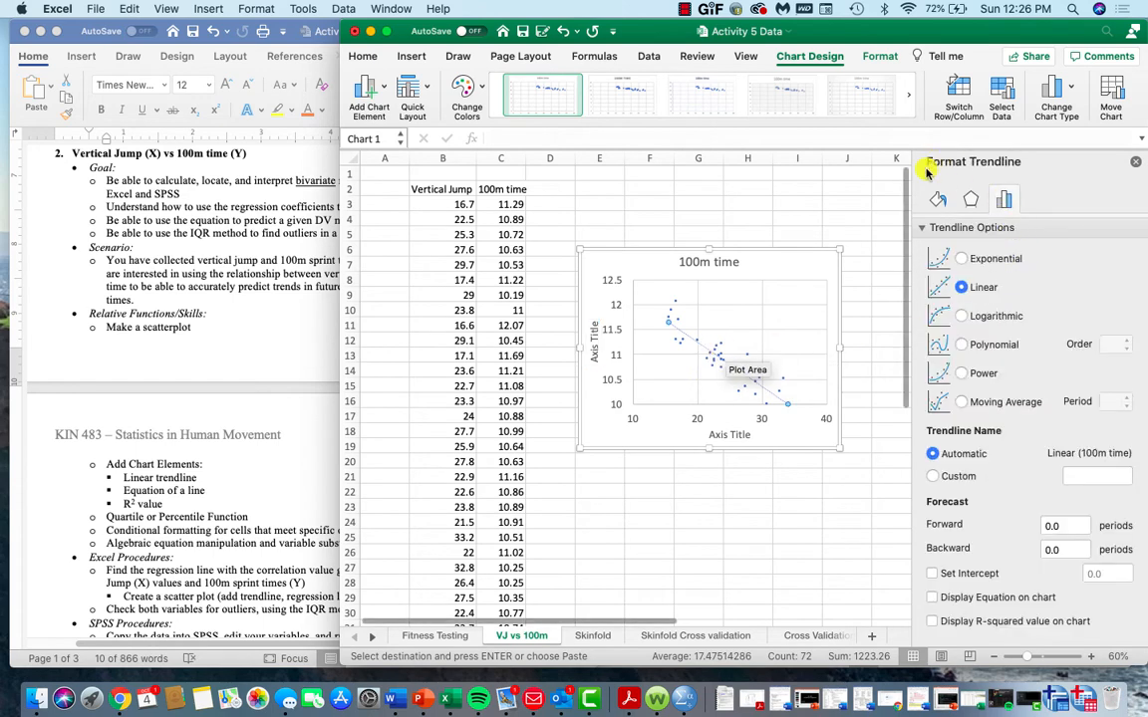
Format the trendline as a solid red line with a width of 4 pt.
click(938, 199)
click(1121, 328)
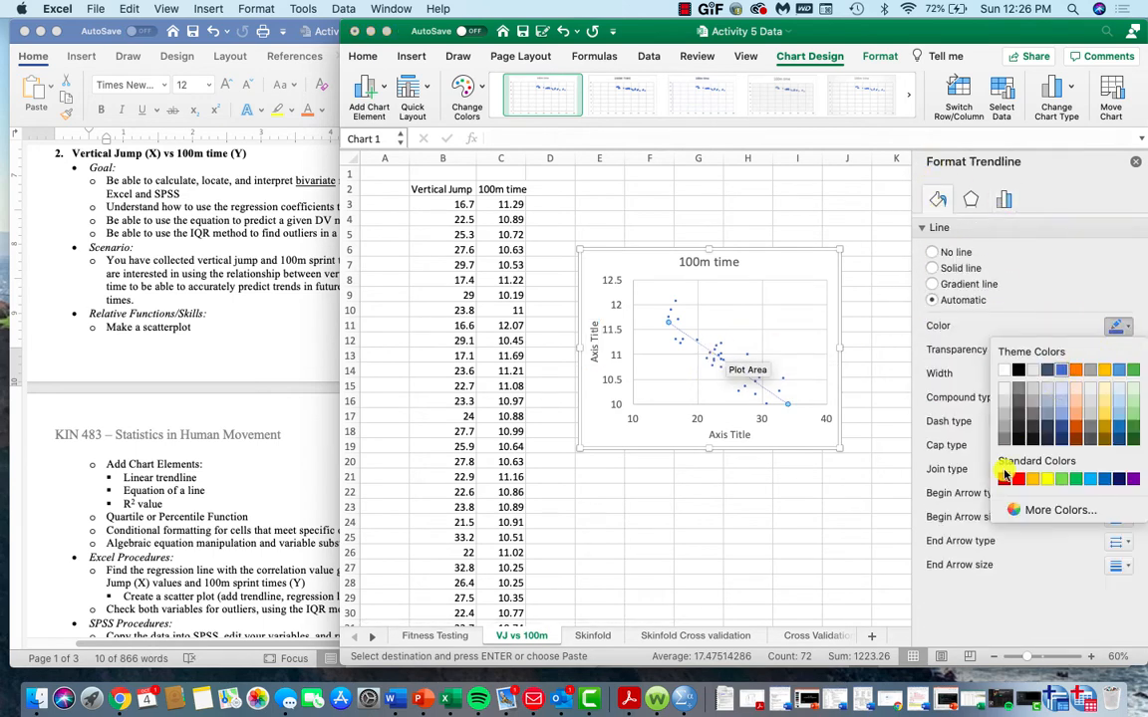
click(1017, 479)
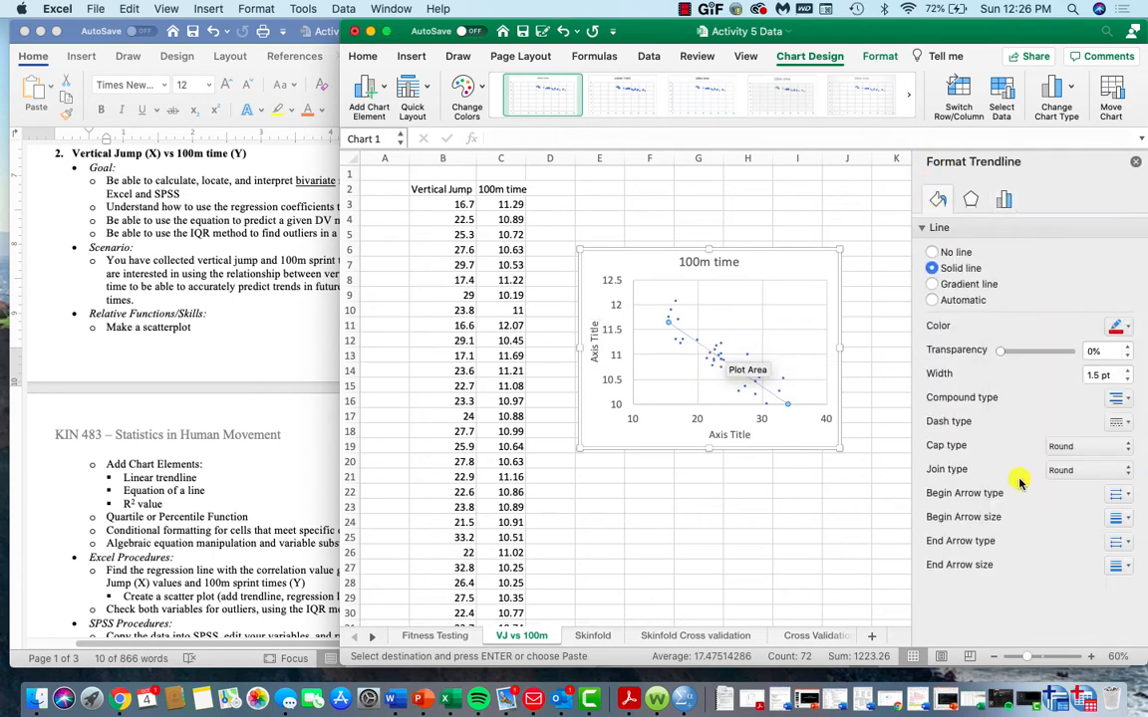
double_click(1099, 375)
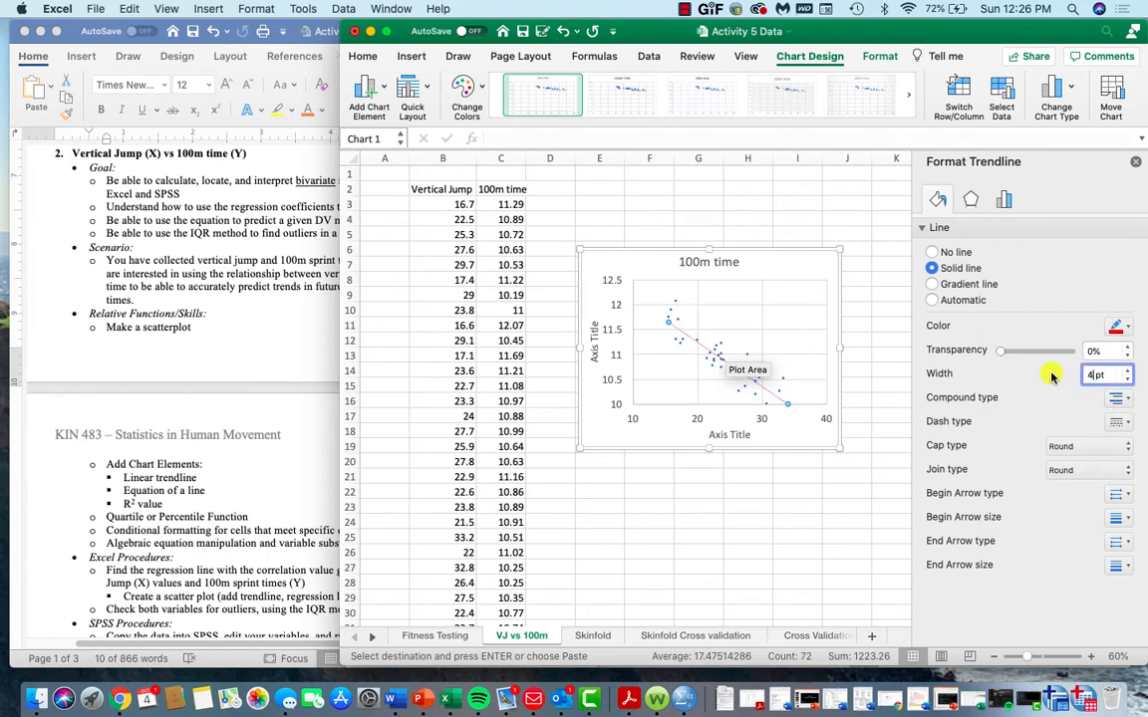
key(Return)
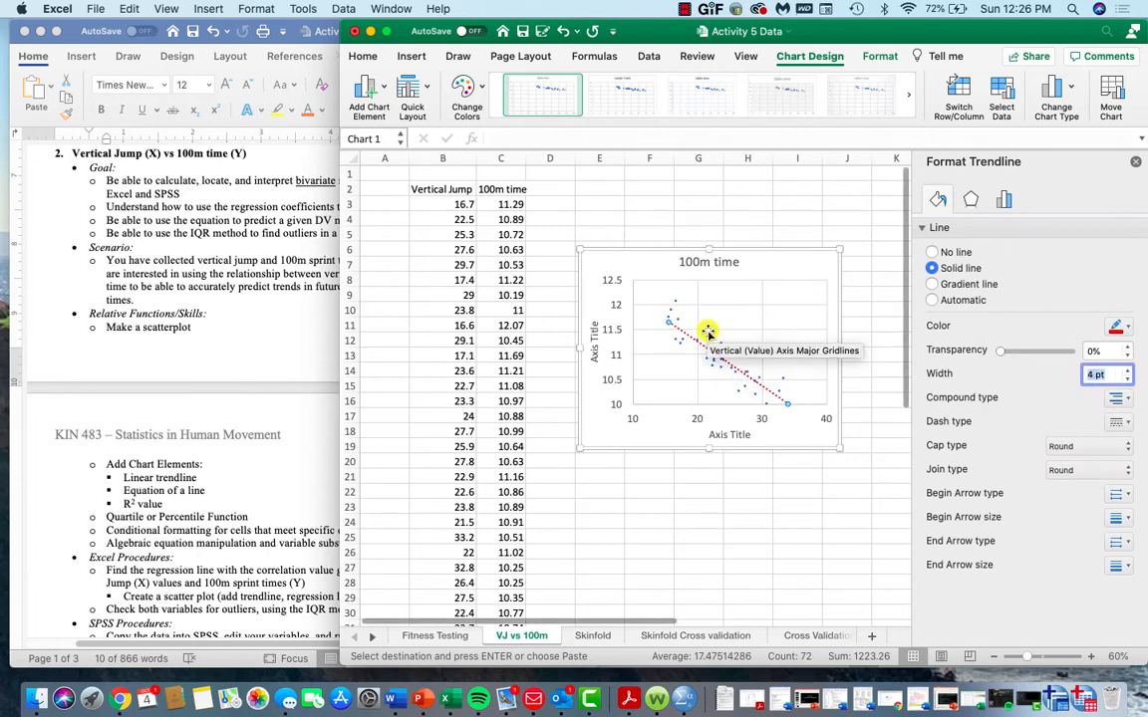
Display the trendline equation and R-squared value on the chart, and move their label clear of the data points.
click(1004, 200)
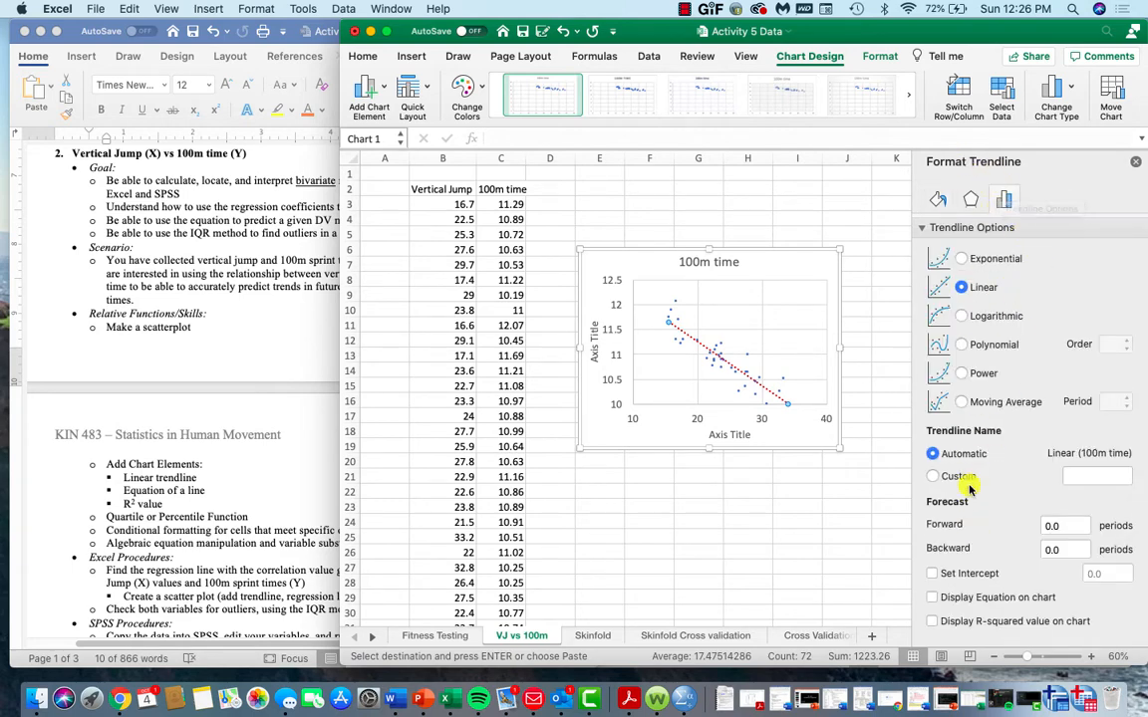
click(932, 598)
click(933, 621)
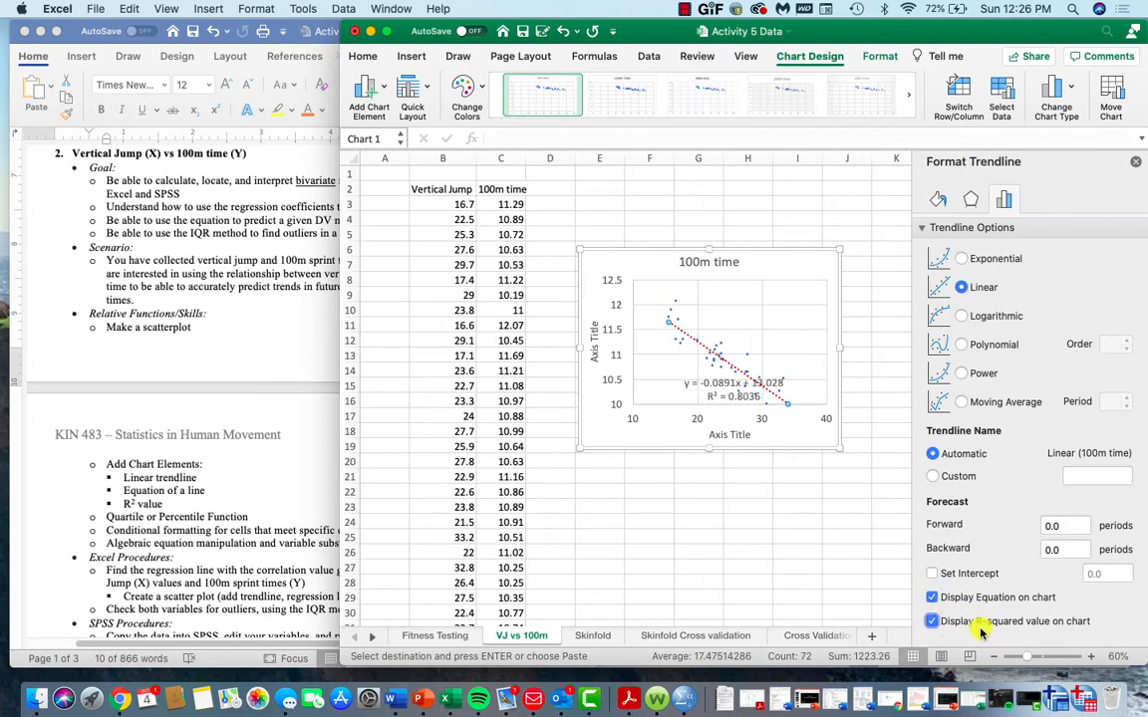
click(1138, 163)
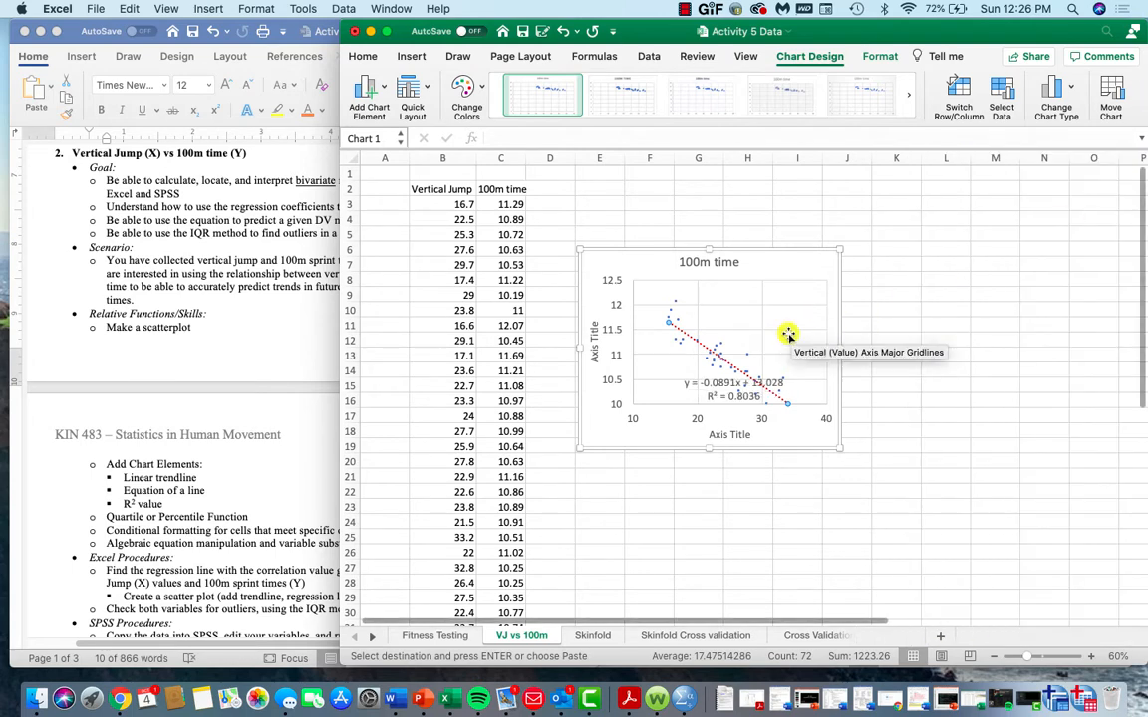
click(730, 390)
drag(725, 395, 769, 319)
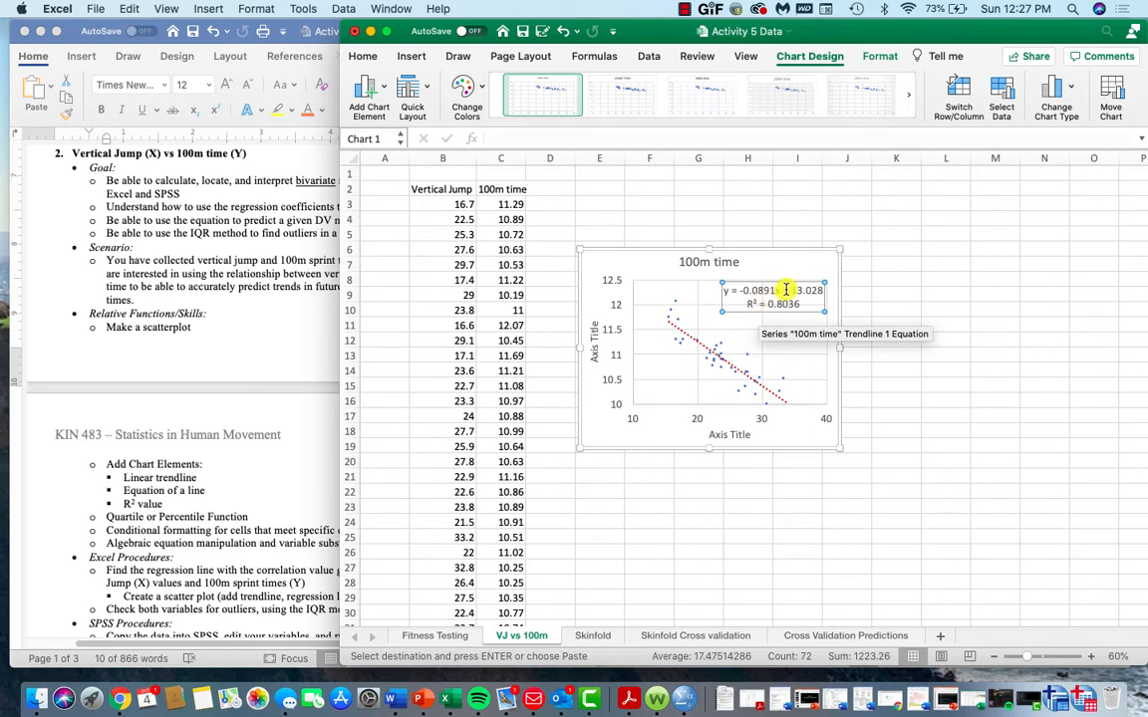
Examine the slope, intercept and R-squared value in the trendline equation label.
drag(775, 290, 743, 289)
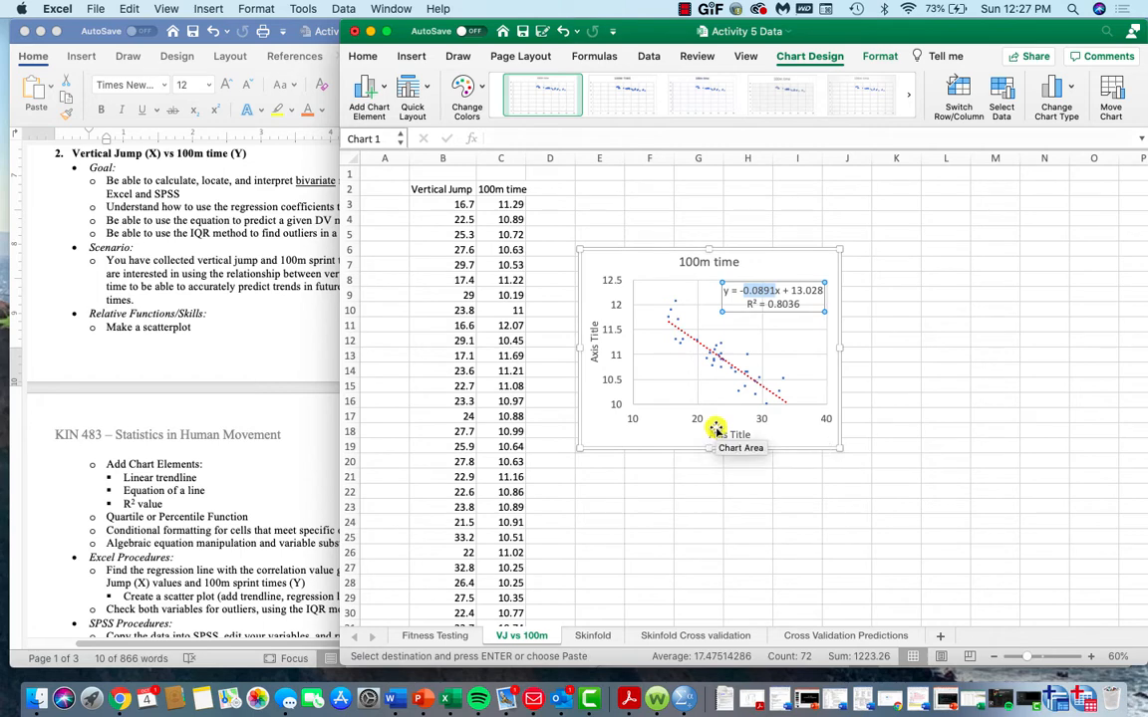
double_click(758, 291)
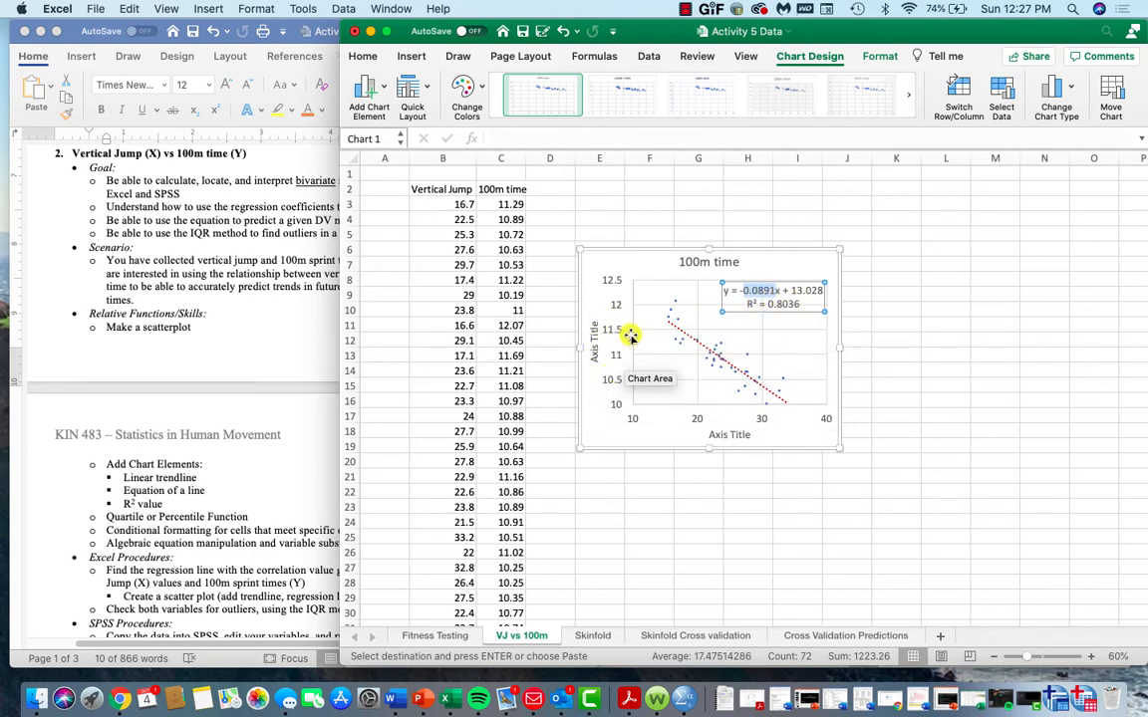
double_click(807, 290)
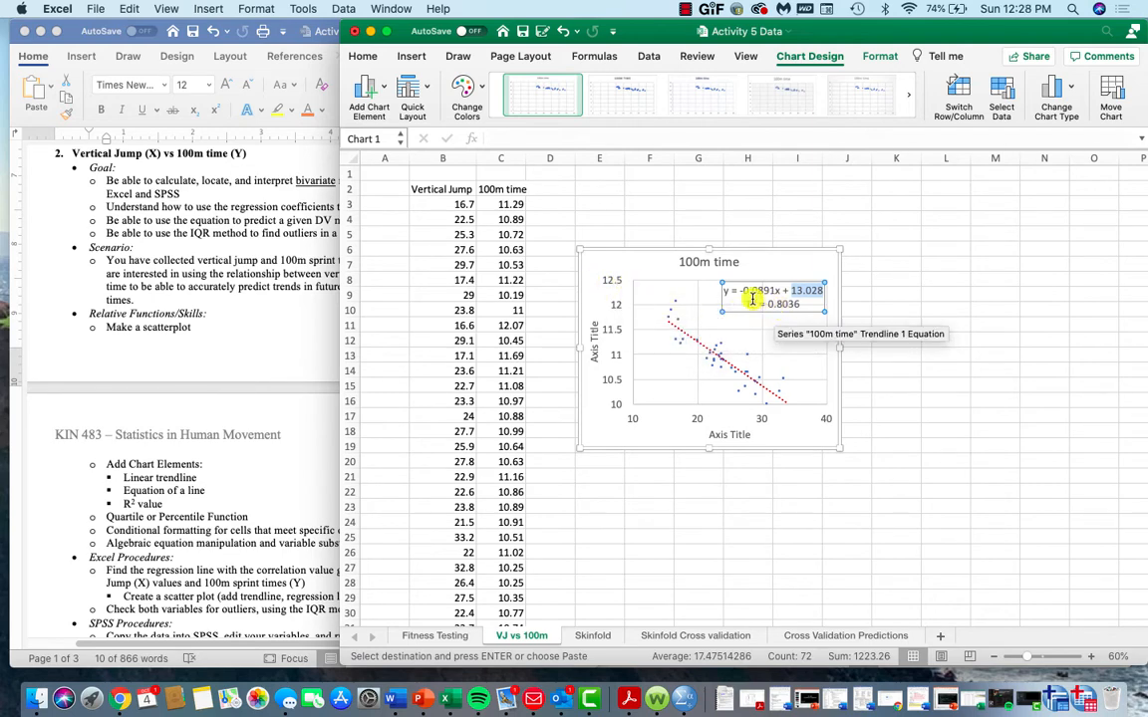
drag(749, 303, 805, 305)
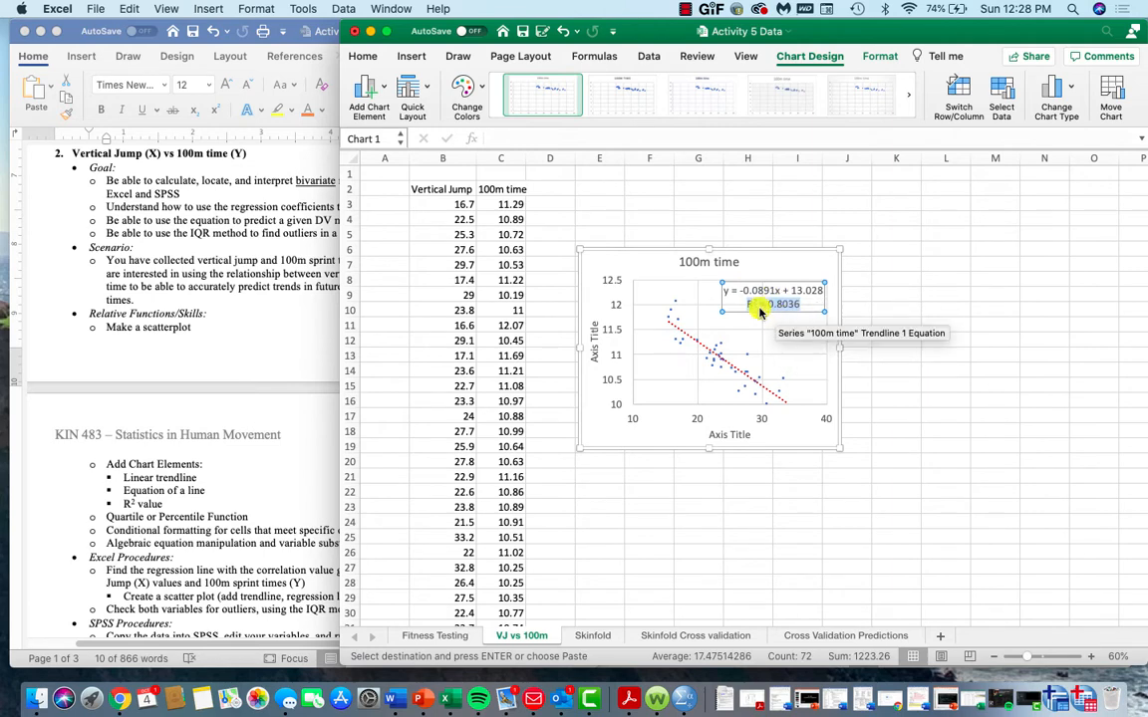
Label cell G4 as r and calculate the square root of .8036 in H4 with SQRT.
click(703, 218)
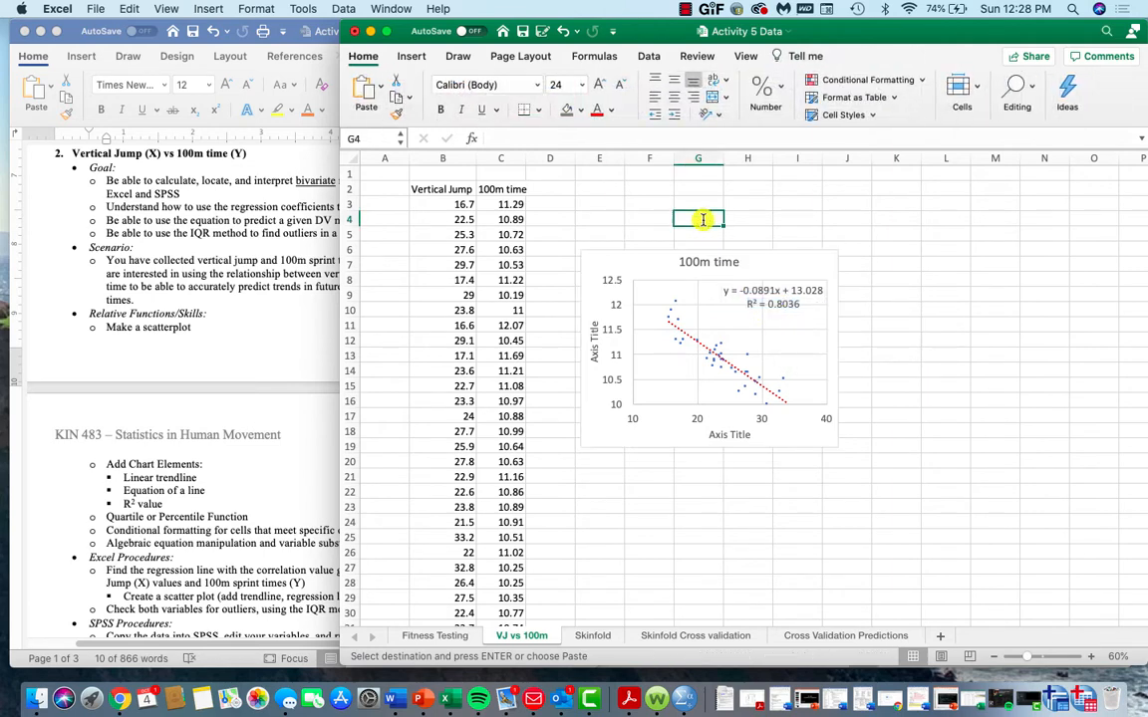
text(r)
key(Tab)
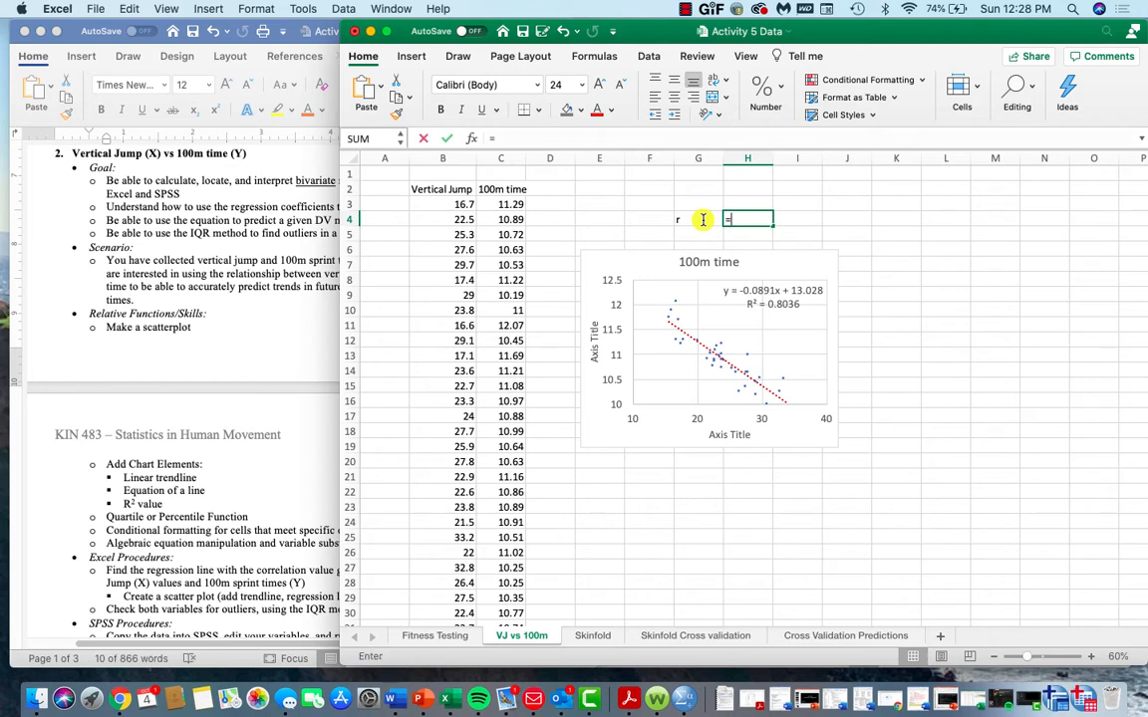
text(=sq)
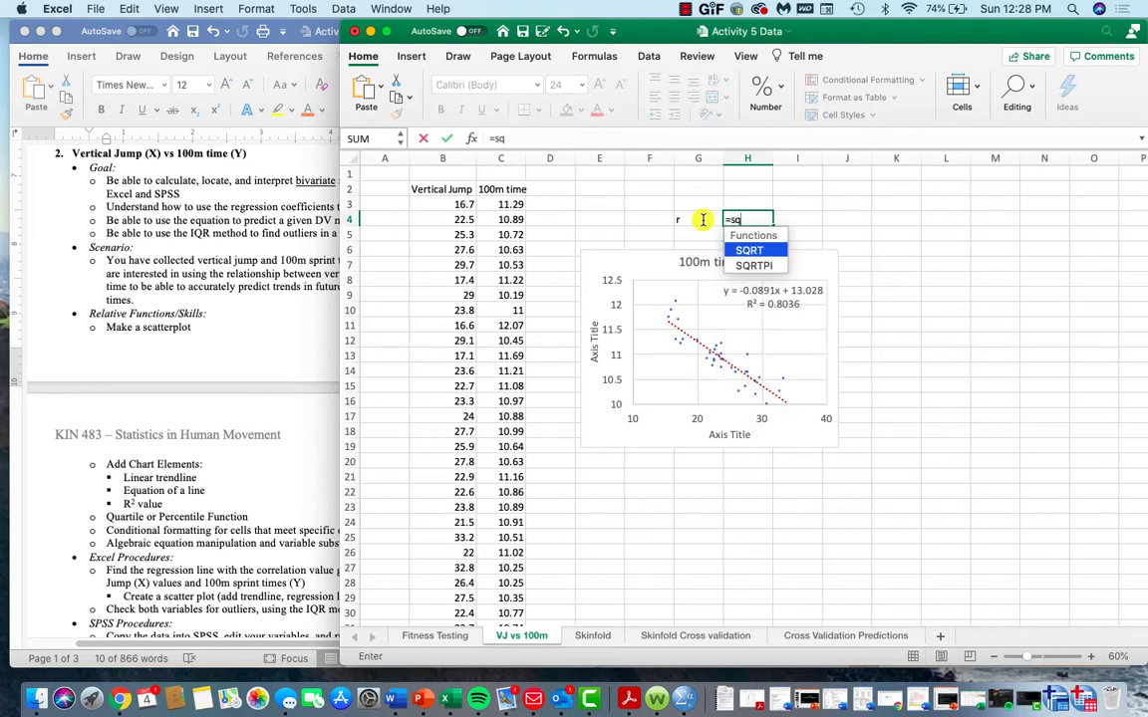
text(rt)
key(BackSpace)
text(rt(.80)
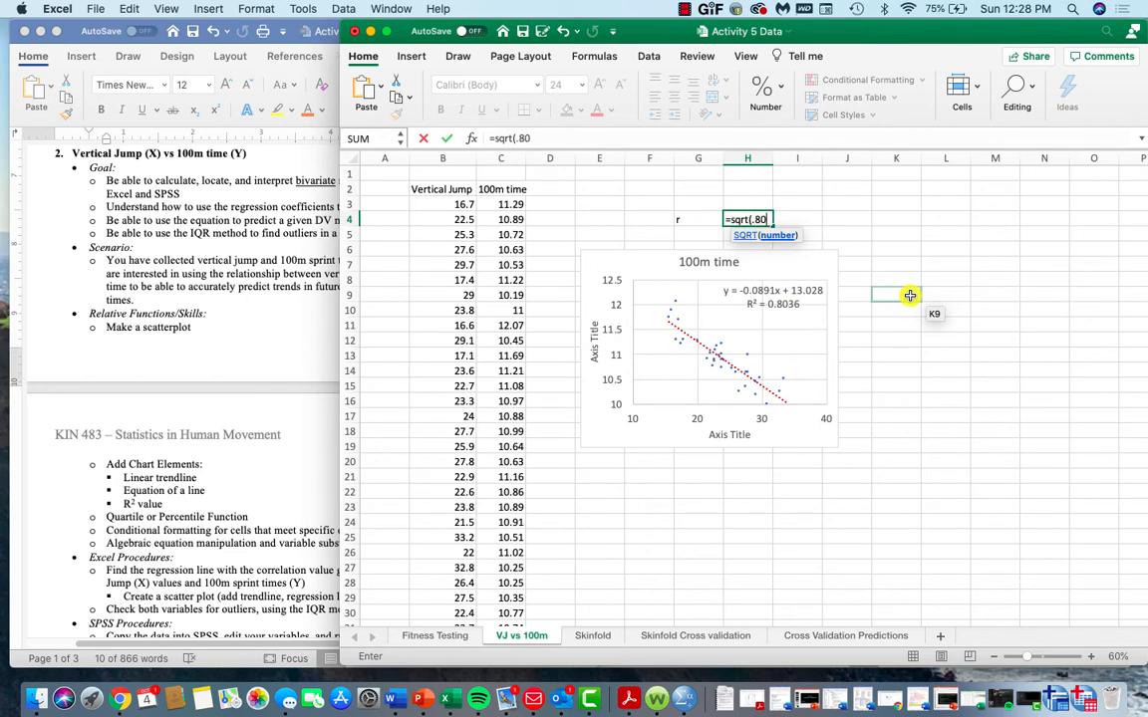
text(36))
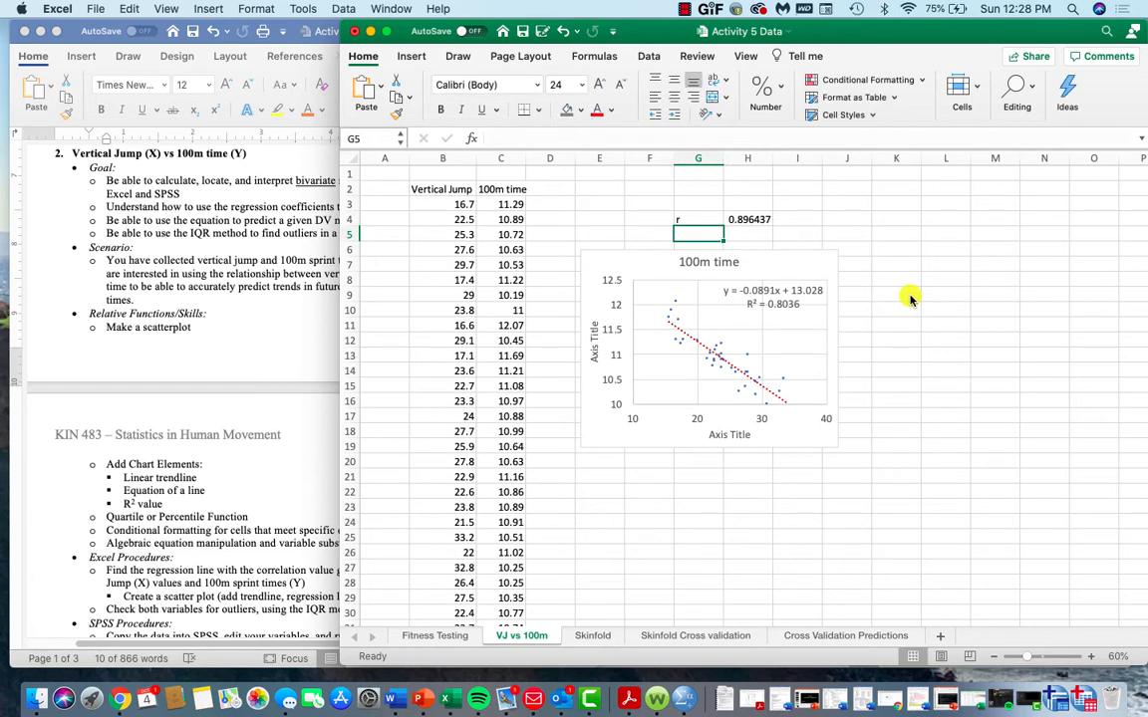
Switch to the Activity 5 - Answer Sheet document in Word and read questions 2a to 2d on Vertical Jump vs 100m time.
click(747, 219)
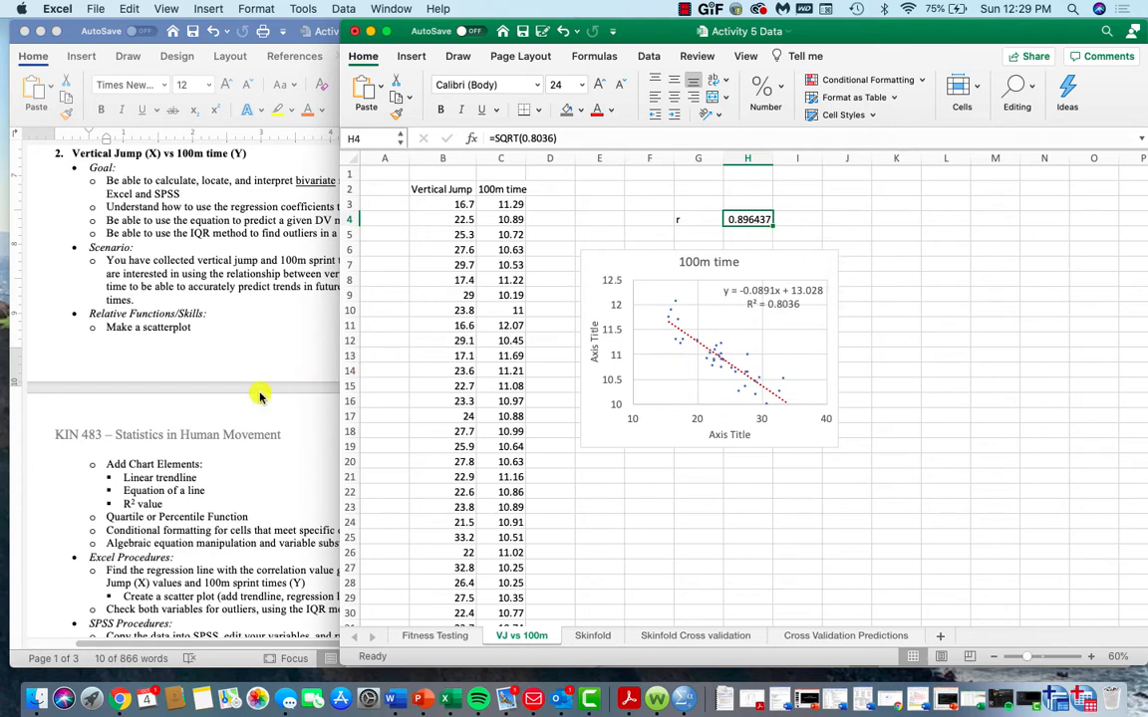
scroll(259, 397, down, 3)
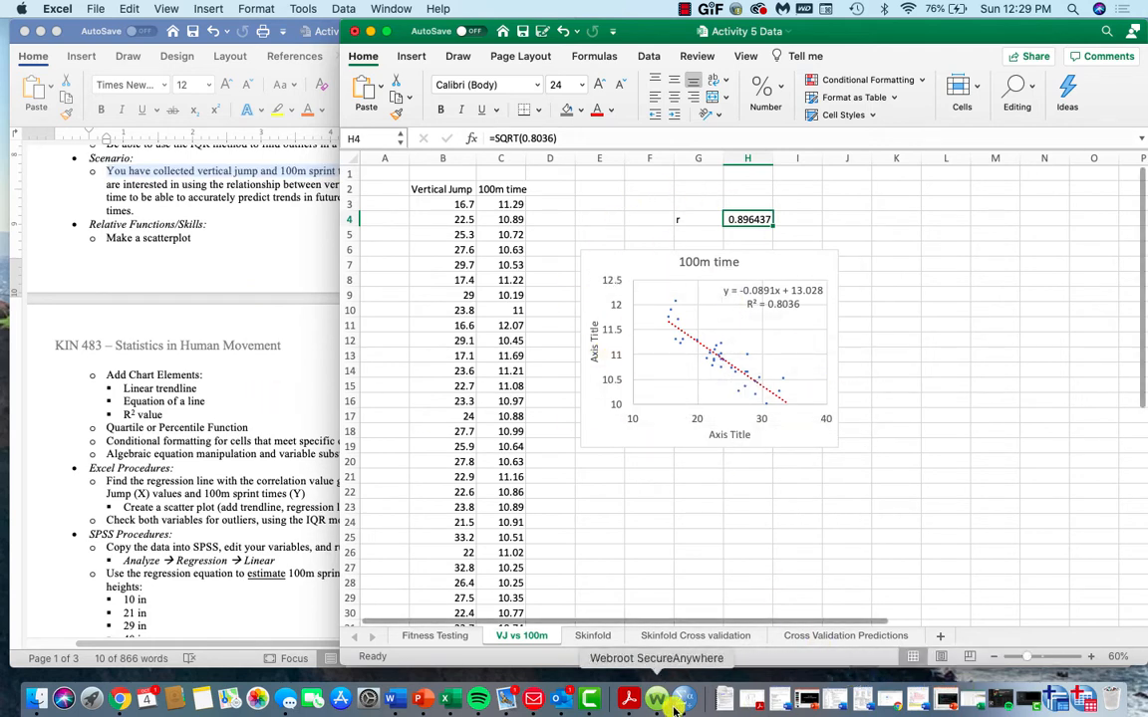
right_click(394, 701)
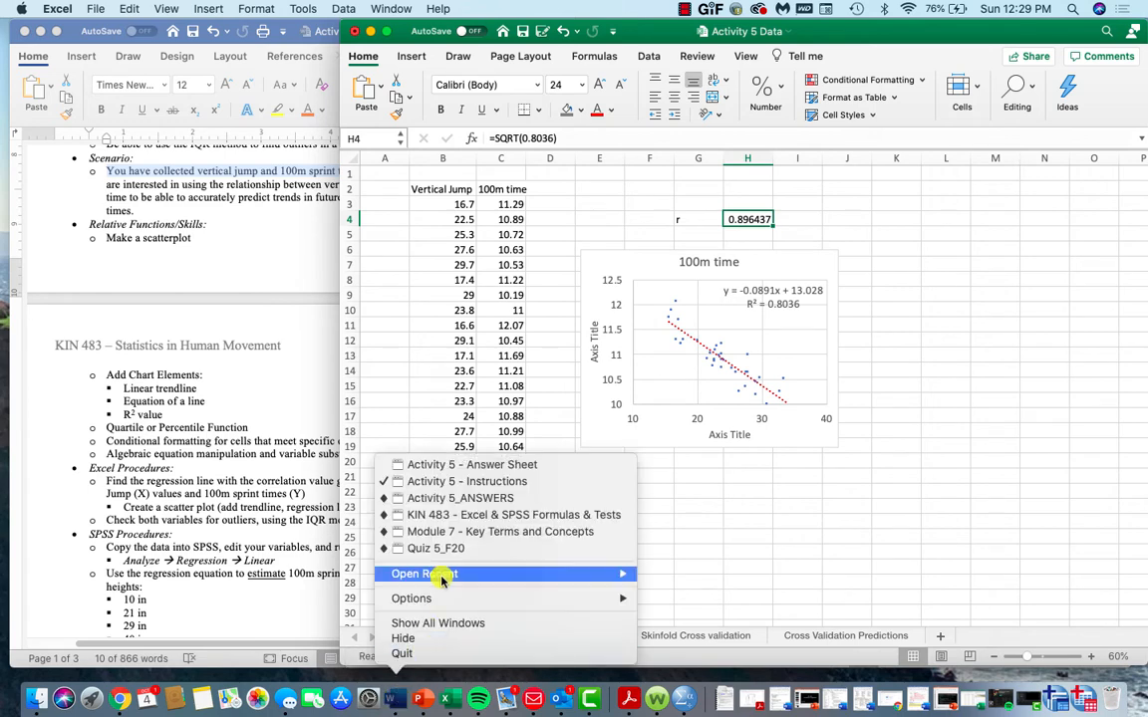
click(466, 465)
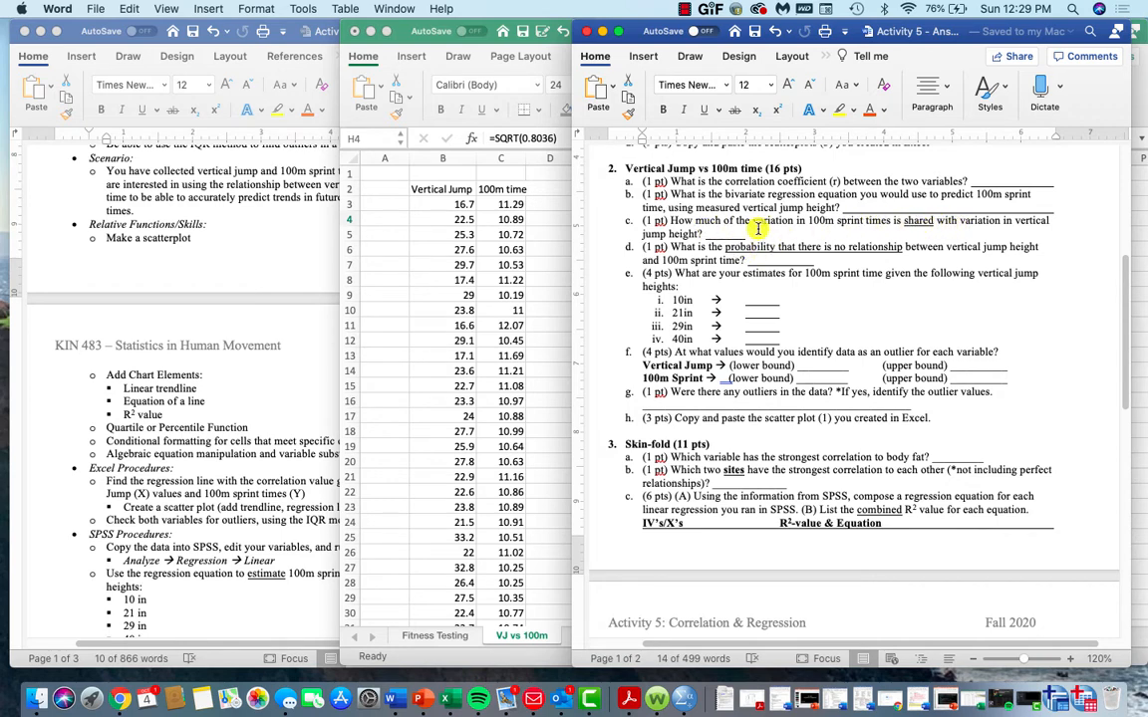
drag(754, 230, 649, 181)
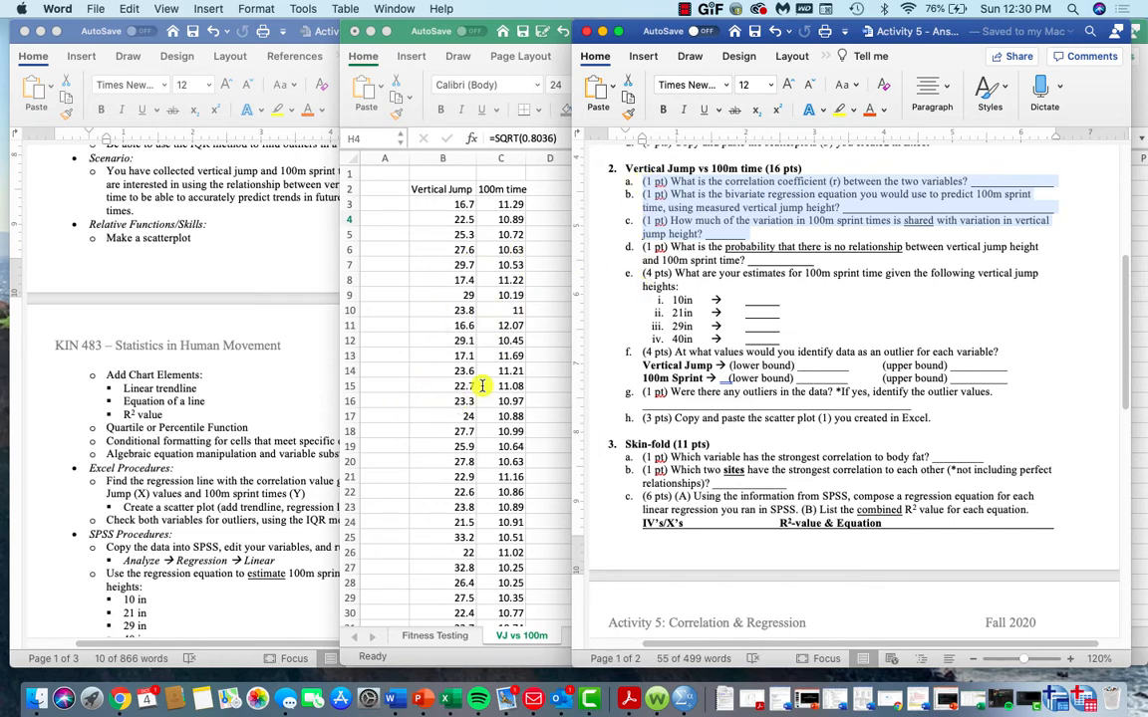
drag(814, 258, 671, 246)
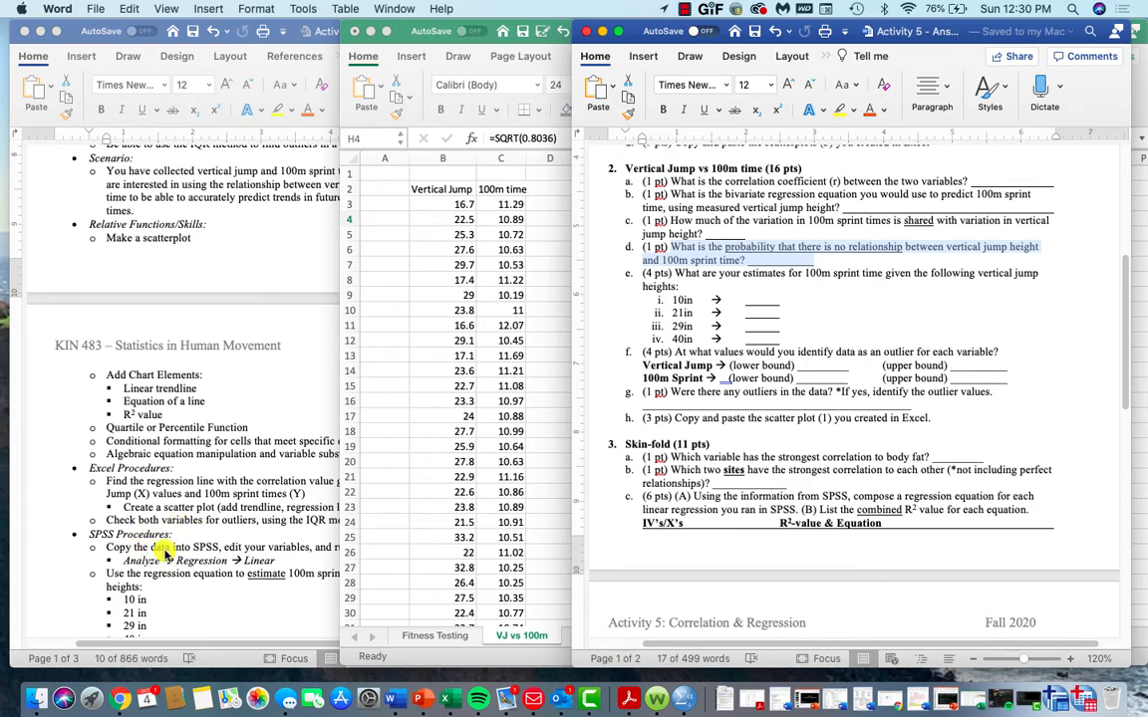
Review the Excel and SPSS procedures for section 2 in the instructions, along with question 2e on the answer sheet.
click(164, 553)
scroll(229, 498, down, 3)
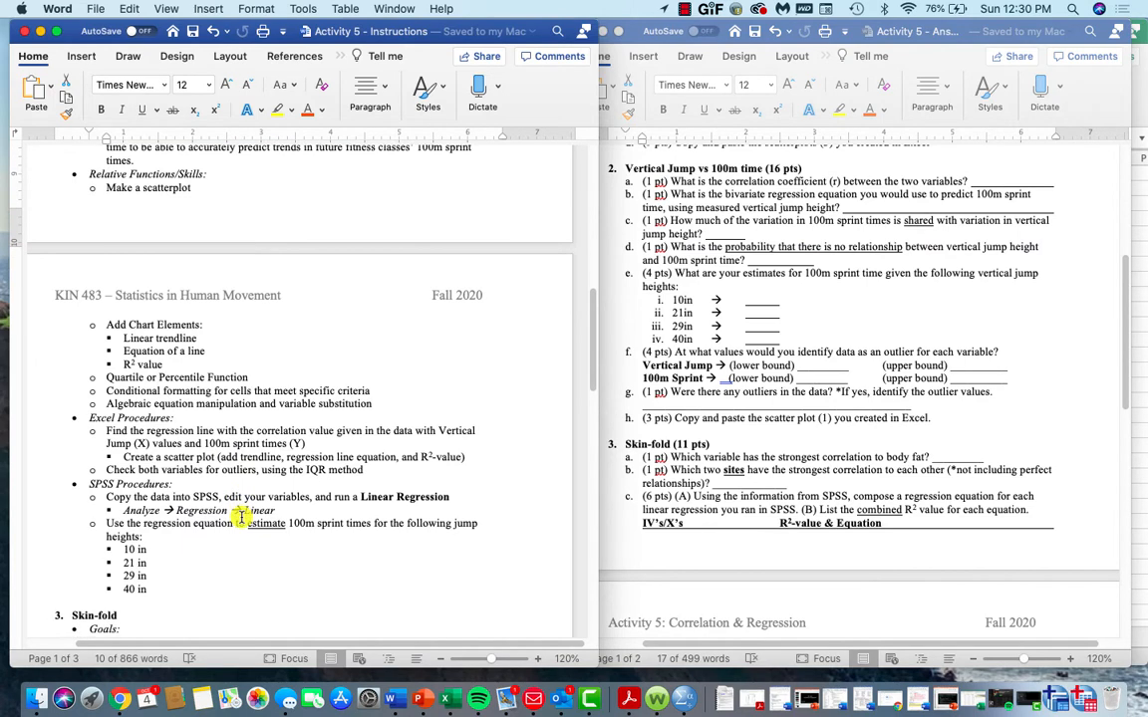
drag(367, 469, 157, 467)
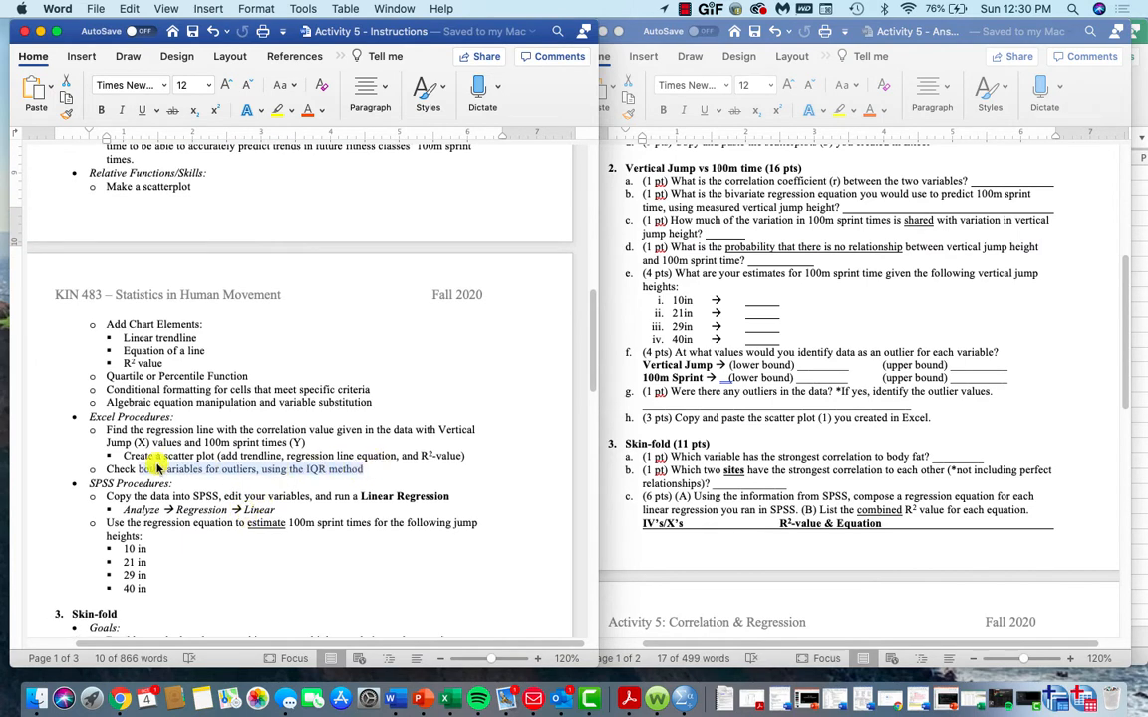
drag(465, 456, 95, 429)
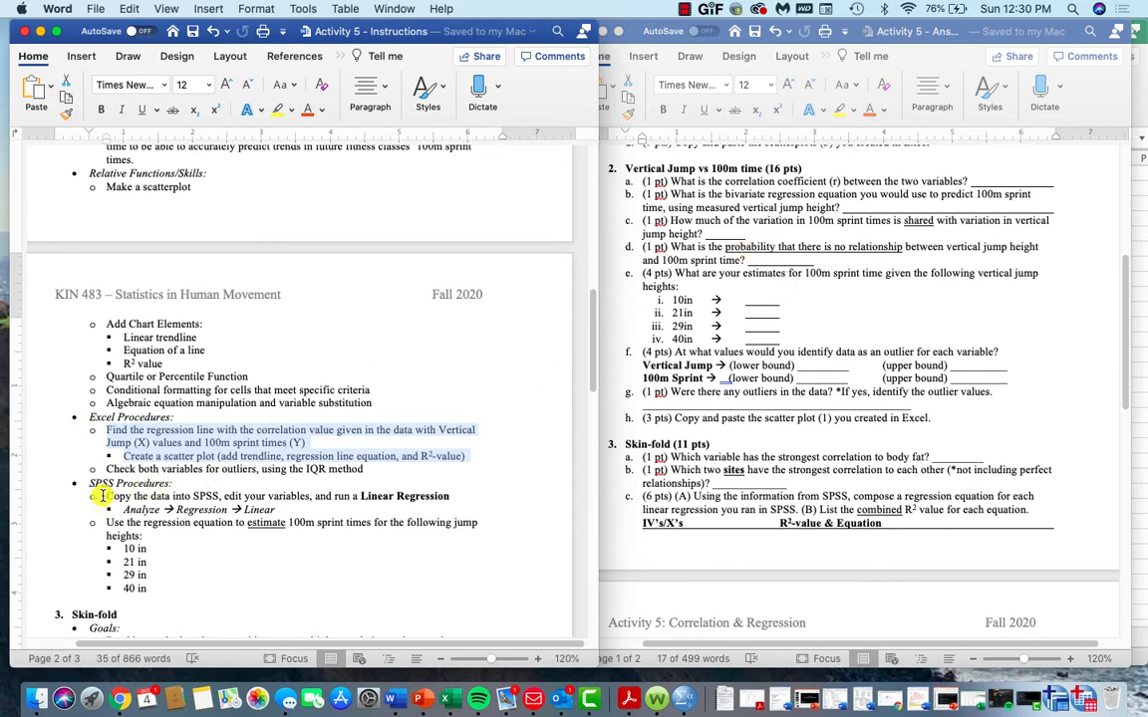
drag(102, 496, 341, 507)
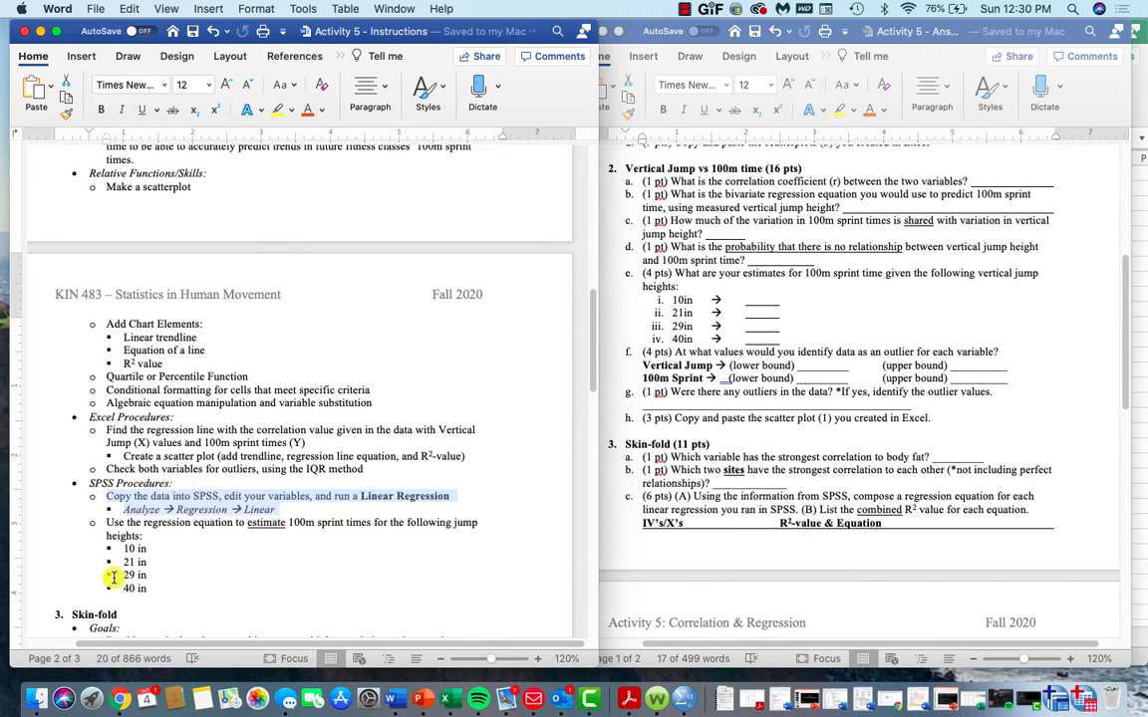
click(643, 274)
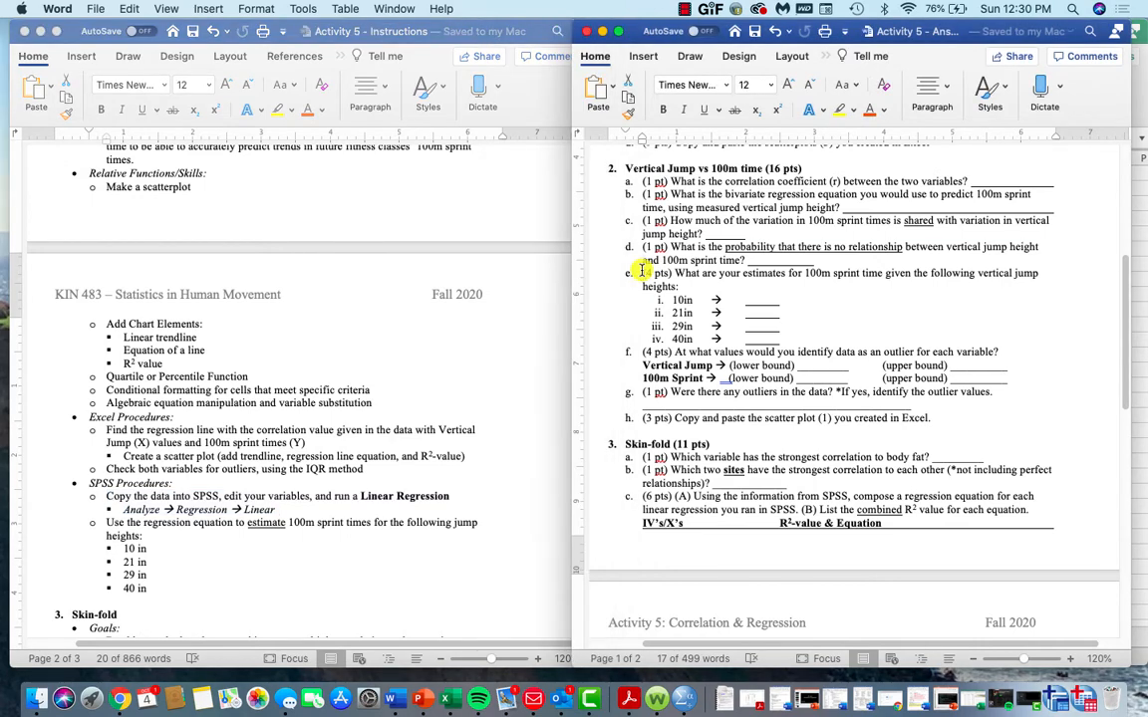
drag(643, 275, 796, 339)
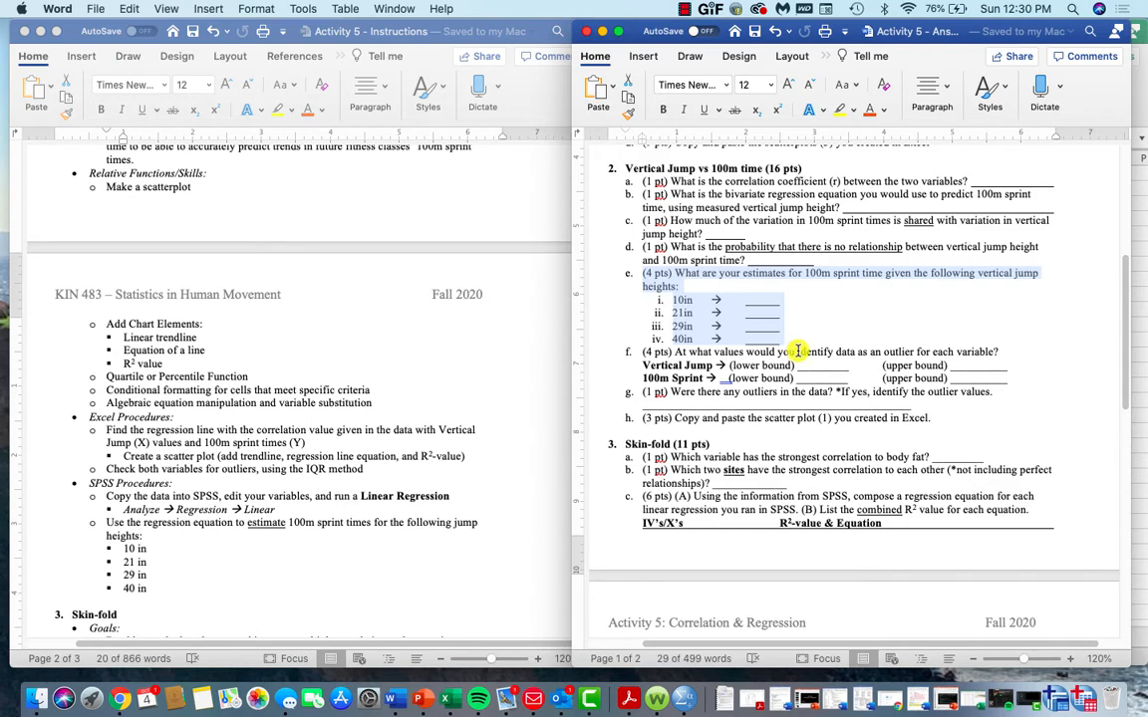
Switch to SPSS, create a new empty dataset, minimize the old fitness data window and place the new one beside the instructions.
click(1090, 705)
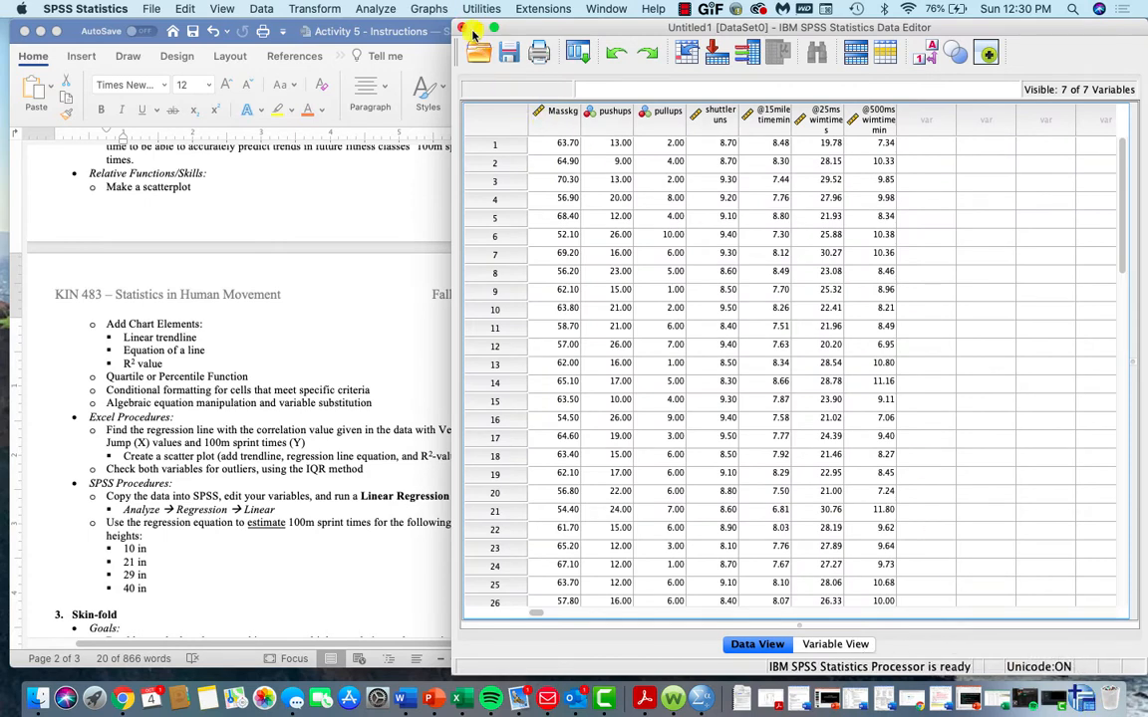
click(146, 10)
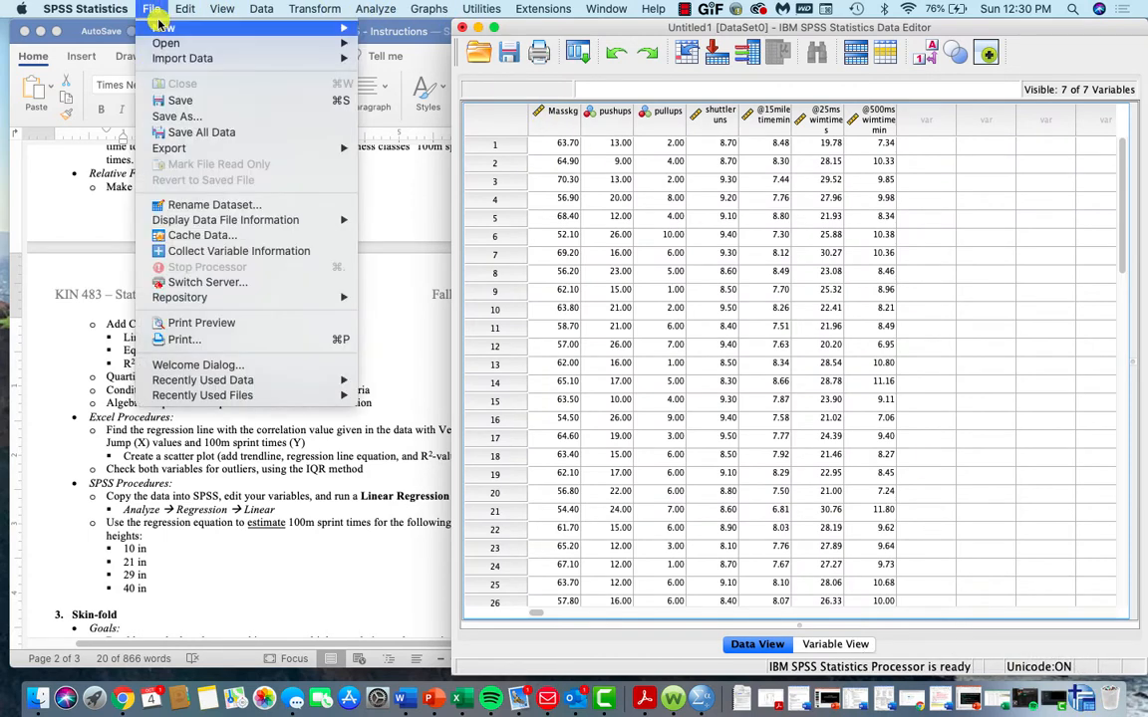
mouse_move(331, 30)
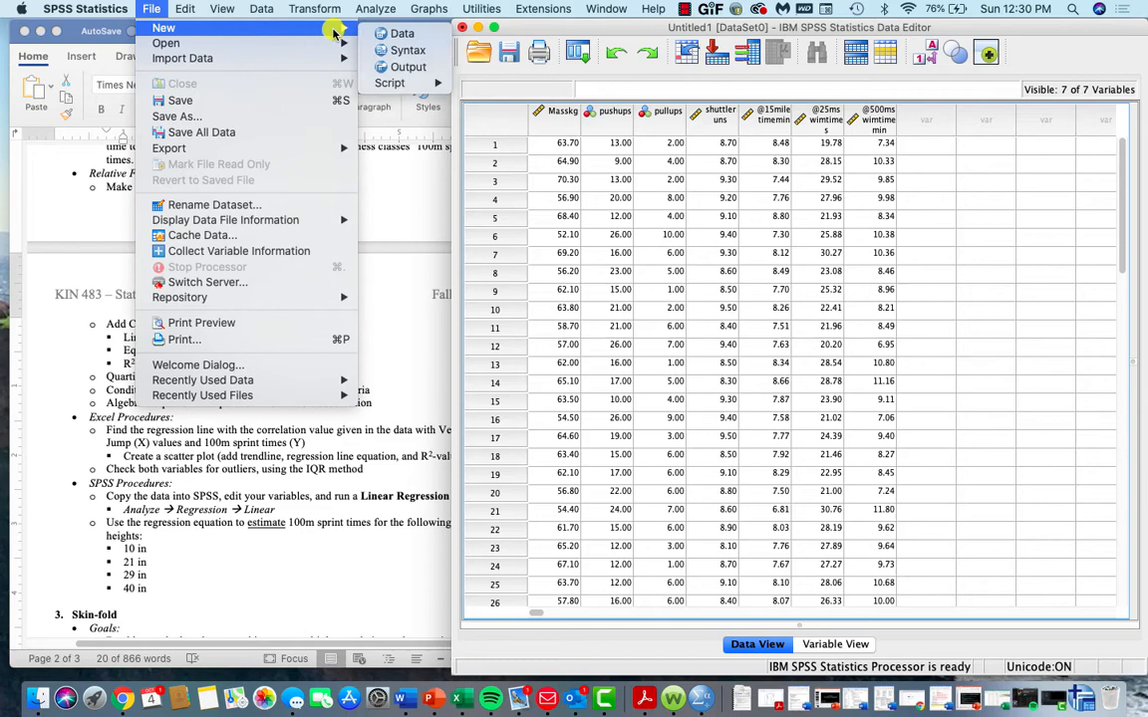
click(391, 36)
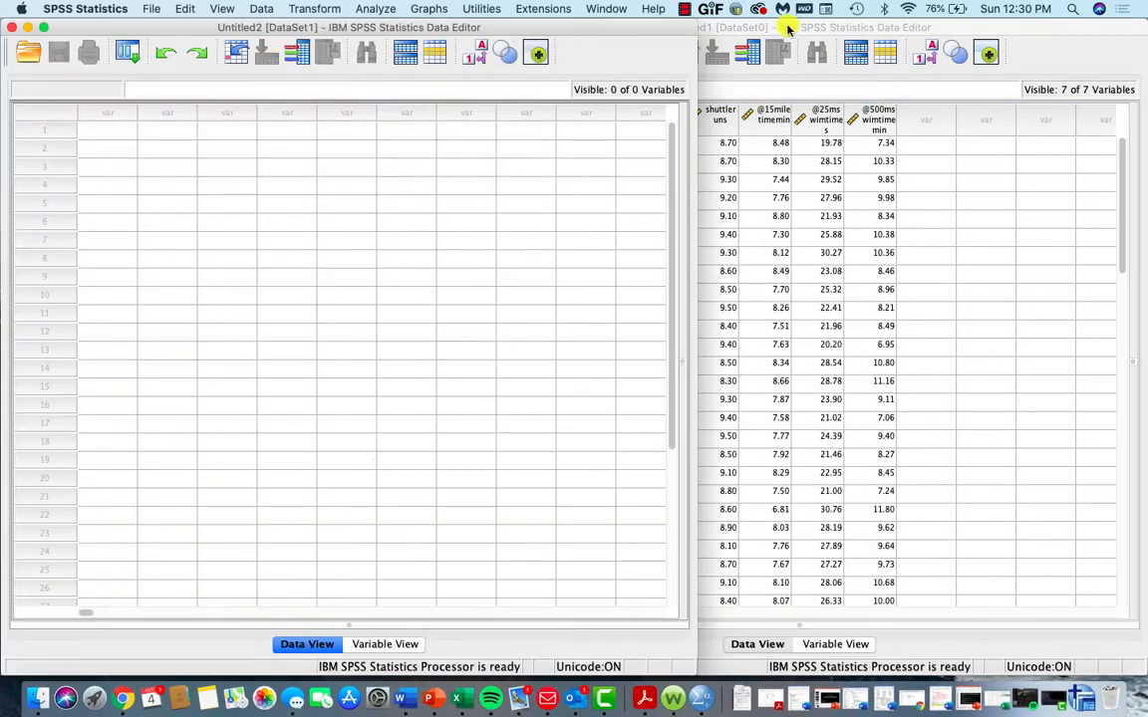
click(788, 29)
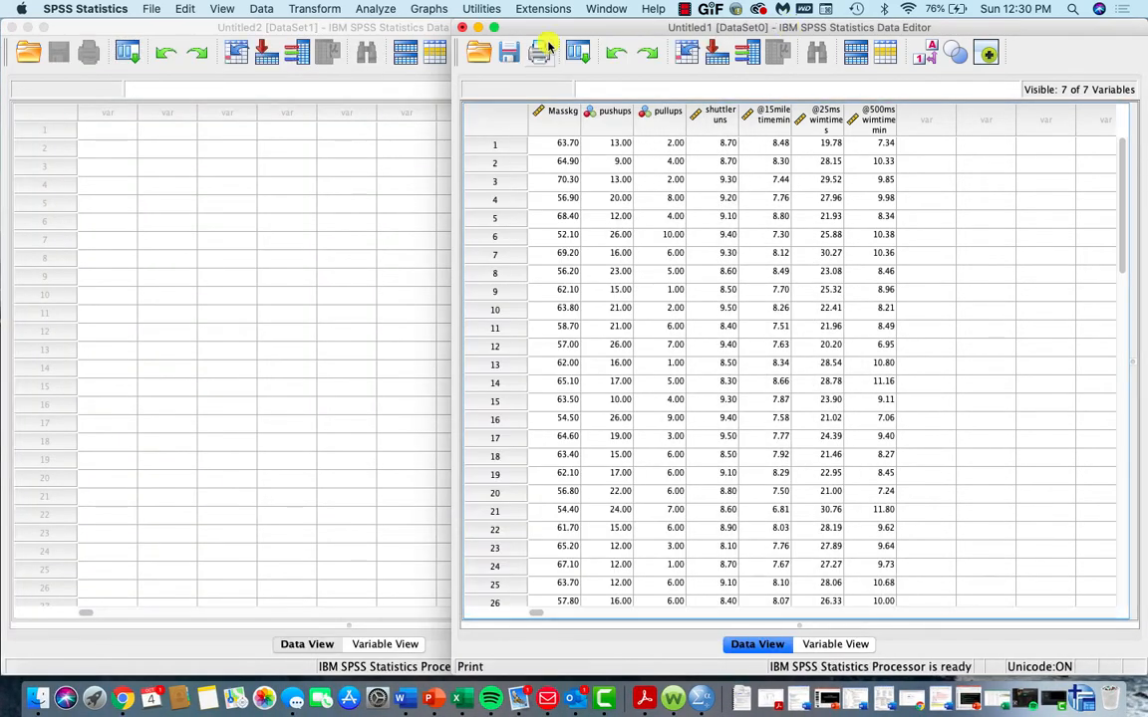
click(478, 28)
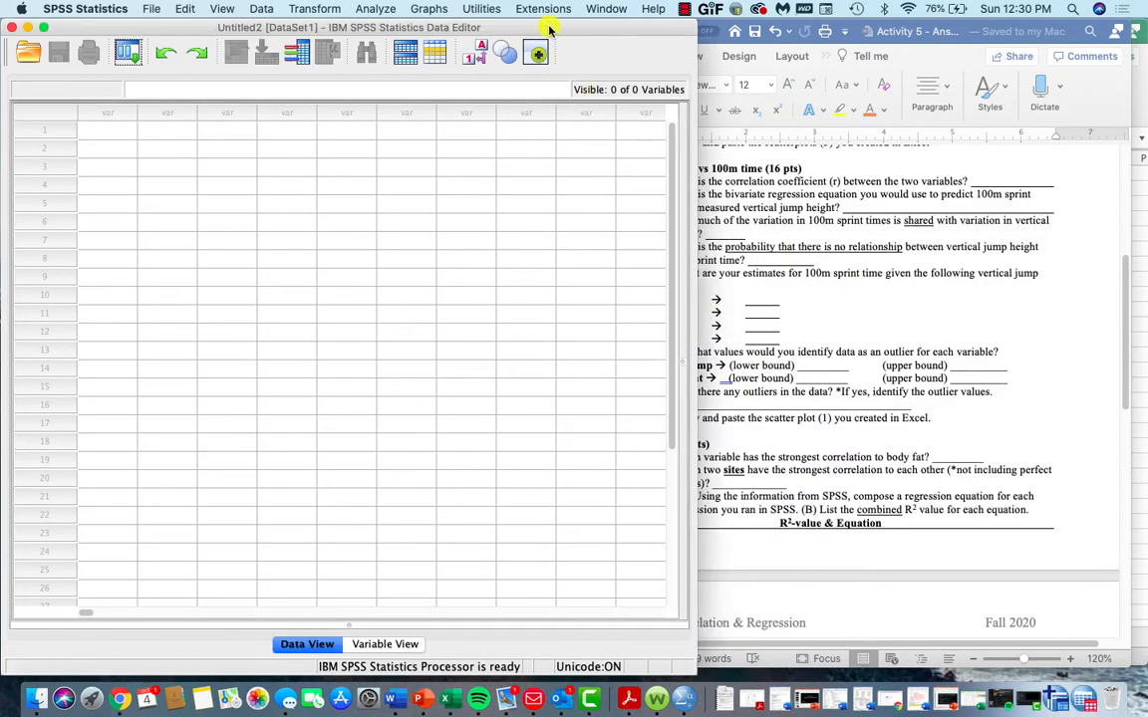
drag(498, 28, 949, 28)
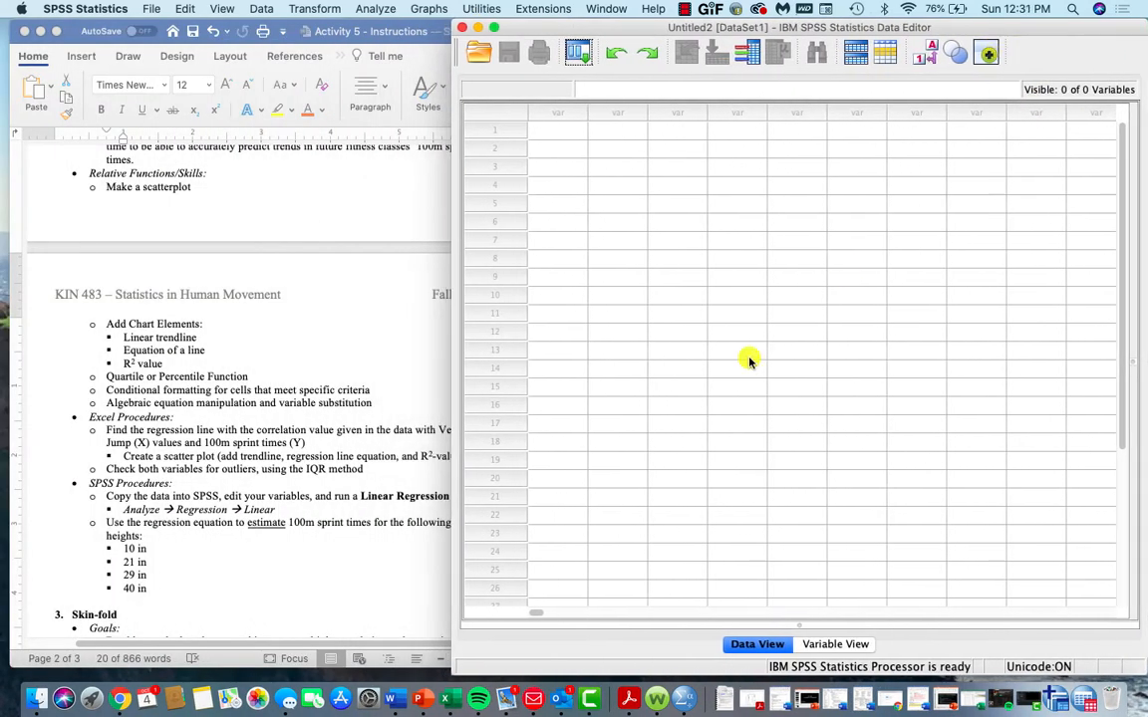
Copy the Vertical Jump and 100m time columns with headers (B2:C37) from Excel into the new SPSS dataset, using the headers as variable names.
click(451, 699)
drag(440, 187, 501, 192)
key(super+shift+Down)
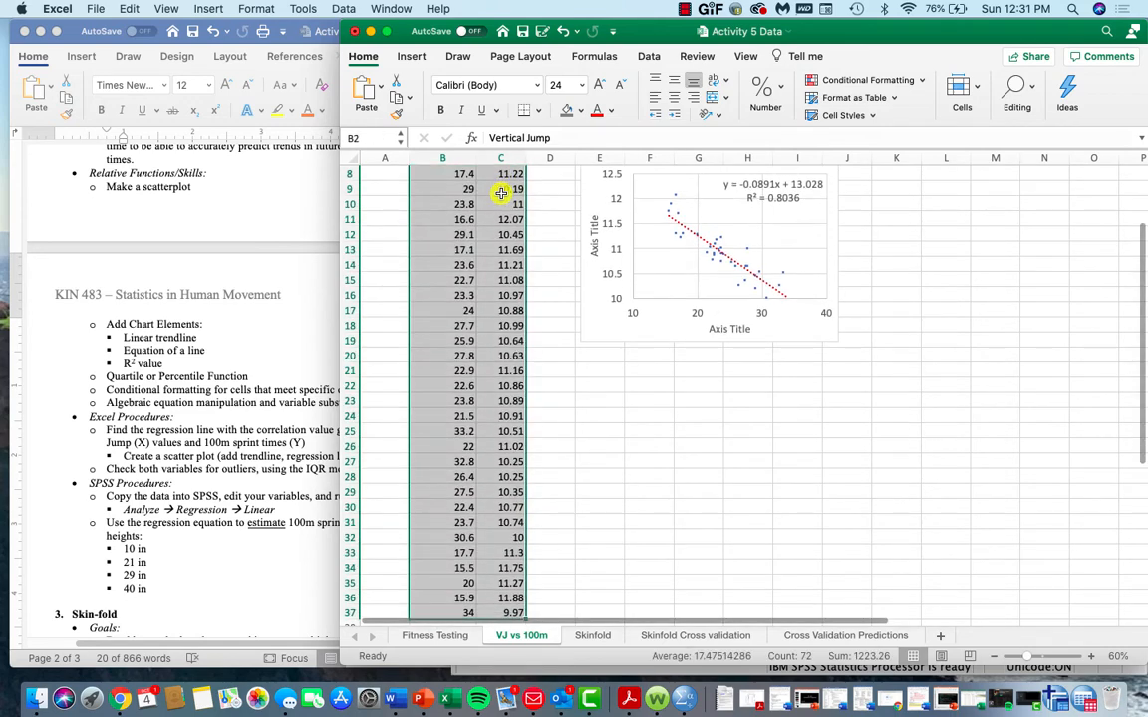
key(super+c)
scroll(501, 192, up, 4)
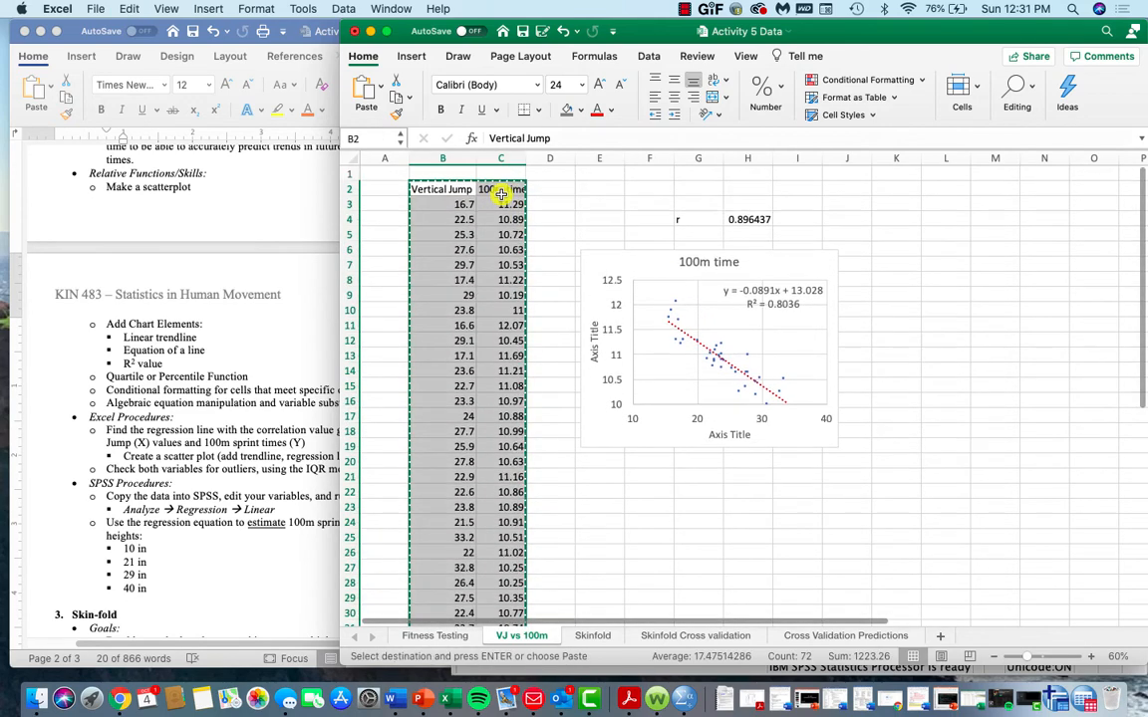
click(628, 698)
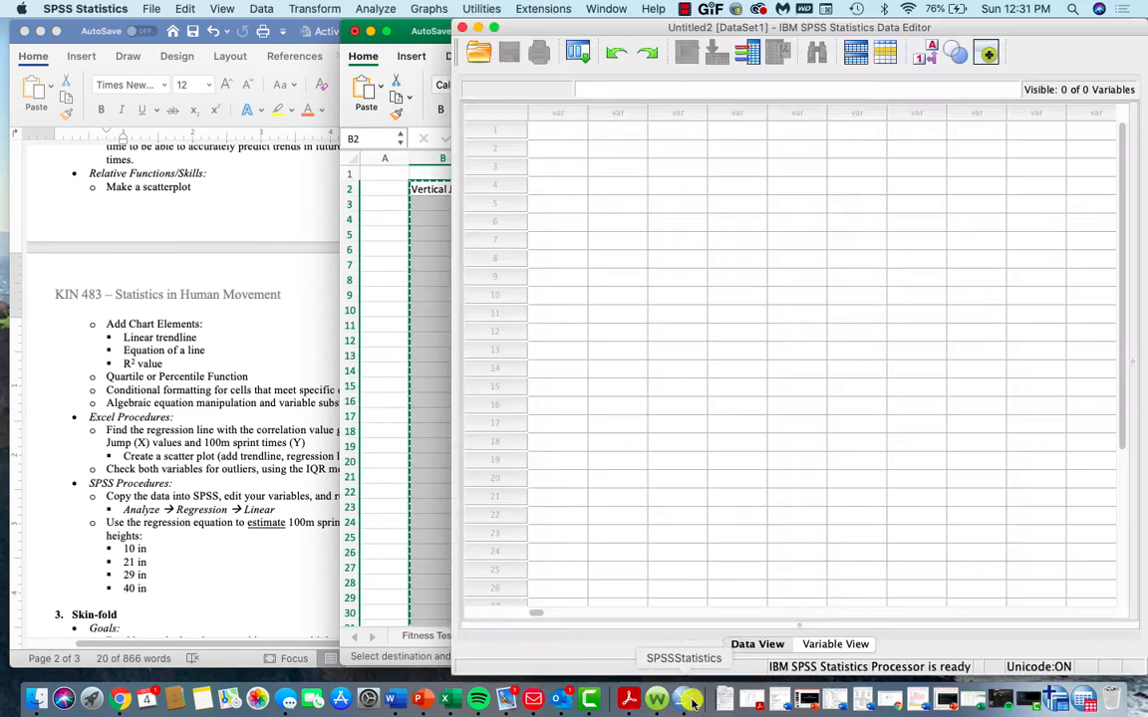
right_click(560, 134)
click(617, 218)
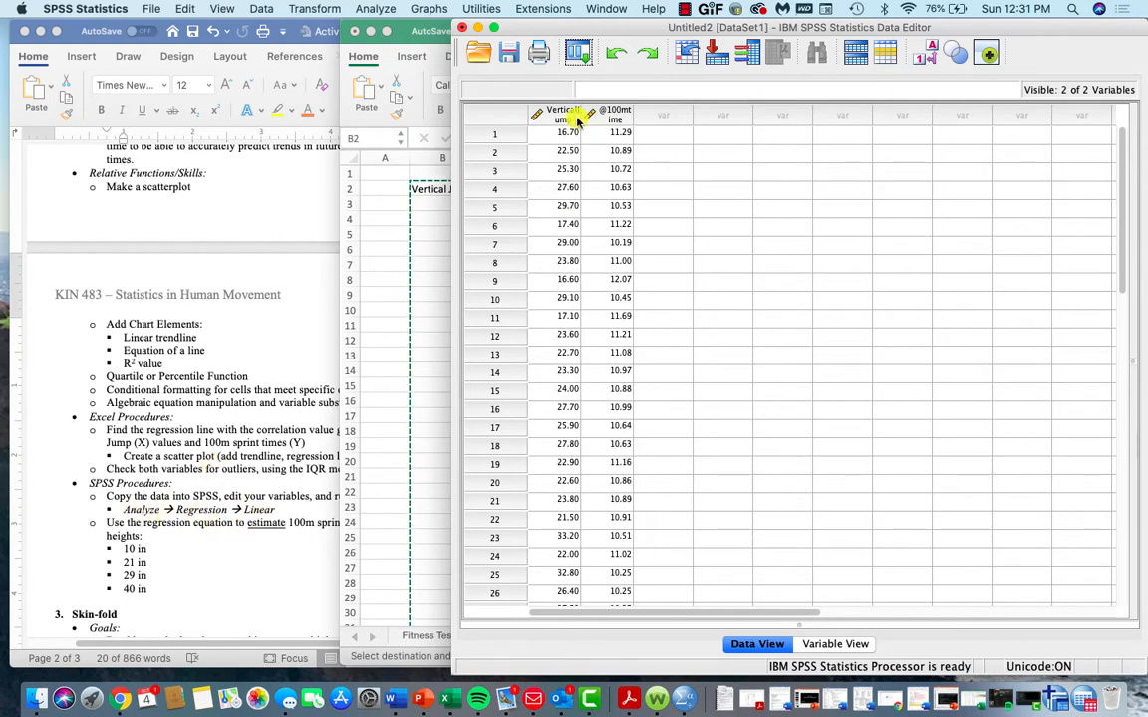
Set up a Linear Regression with Vertical Jump as the independent variable and 100m time as the dependent variable.
click(376, 9)
mouse_move(426, 196)
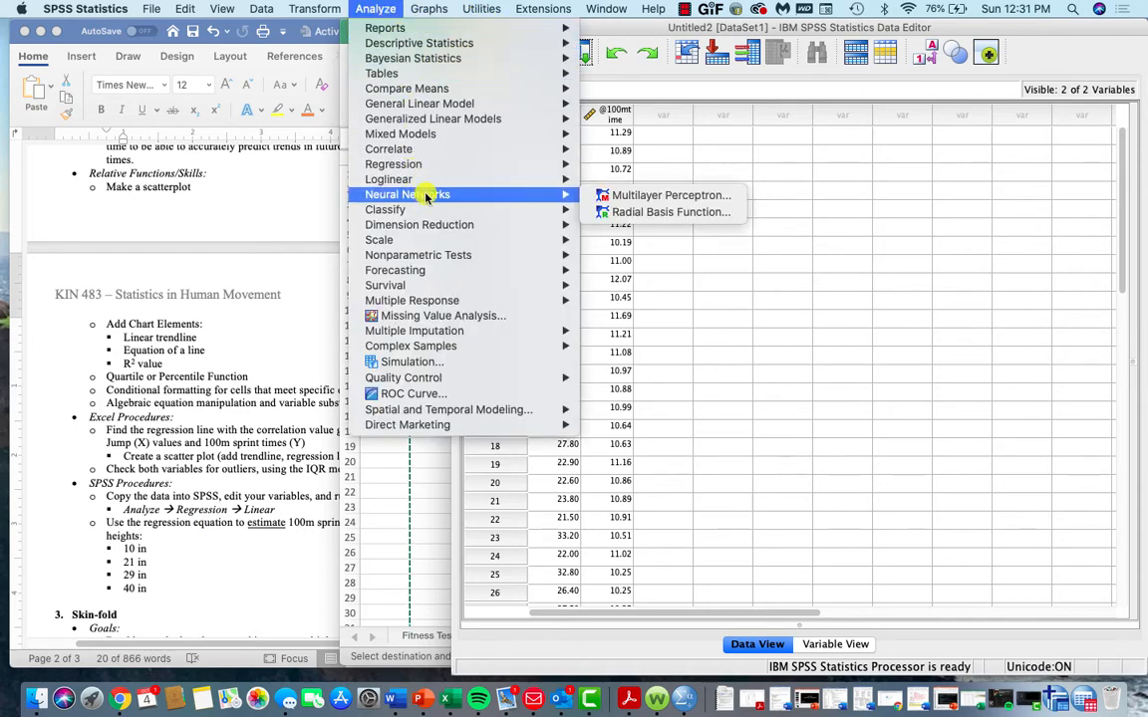
mouse_move(427, 166)
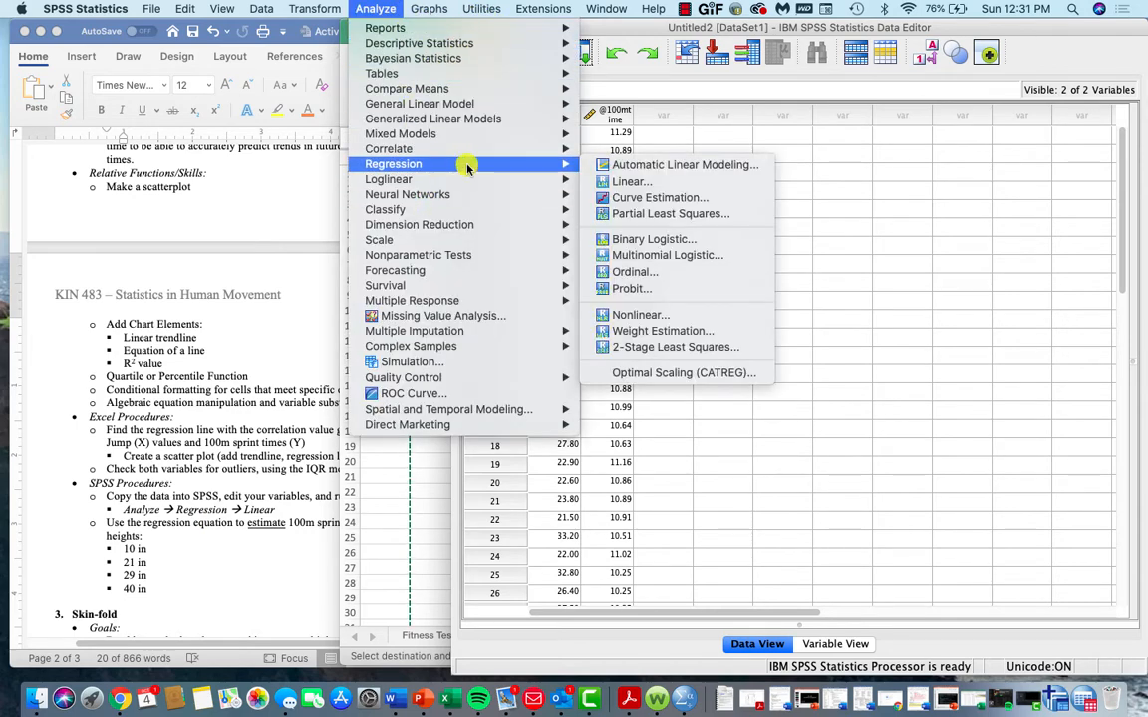
click(624, 184)
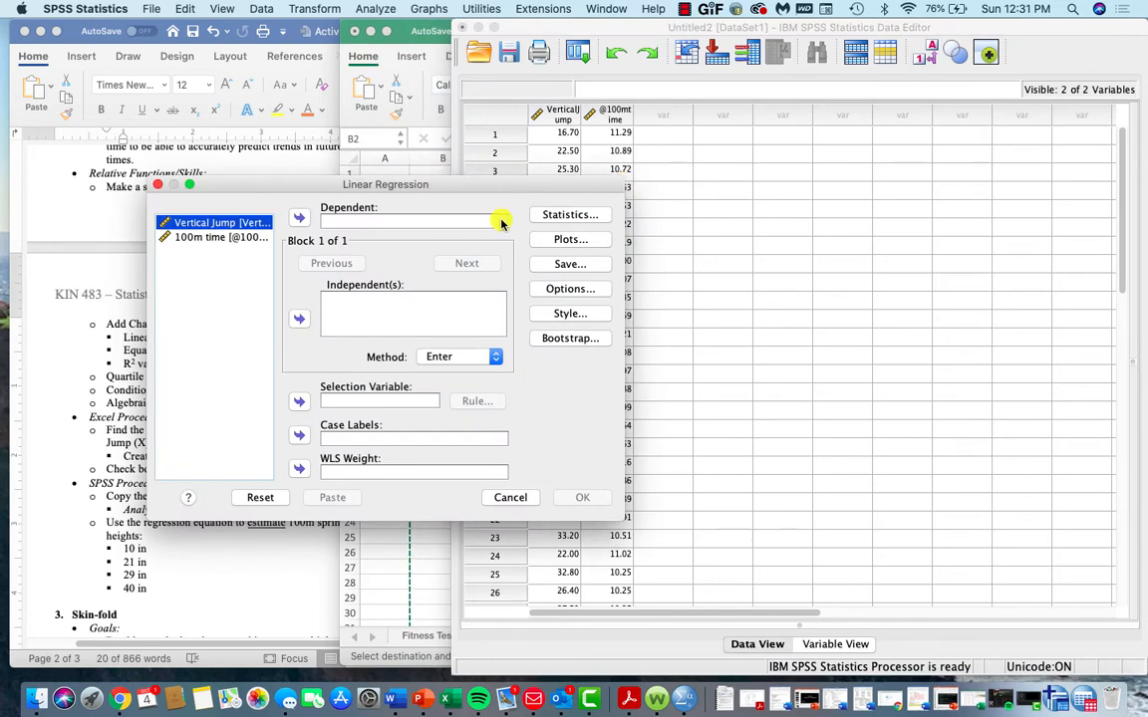
drag(359, 185, 690, 186)
click(372, 31)
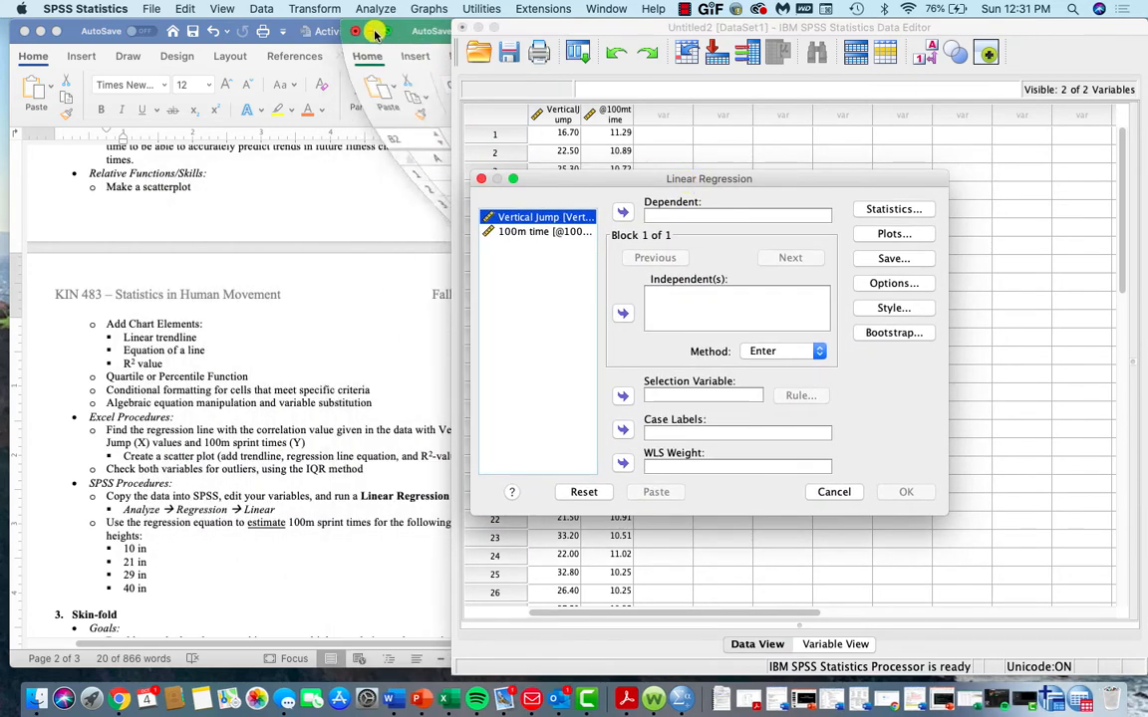
drag(598, 180, 598, 177)
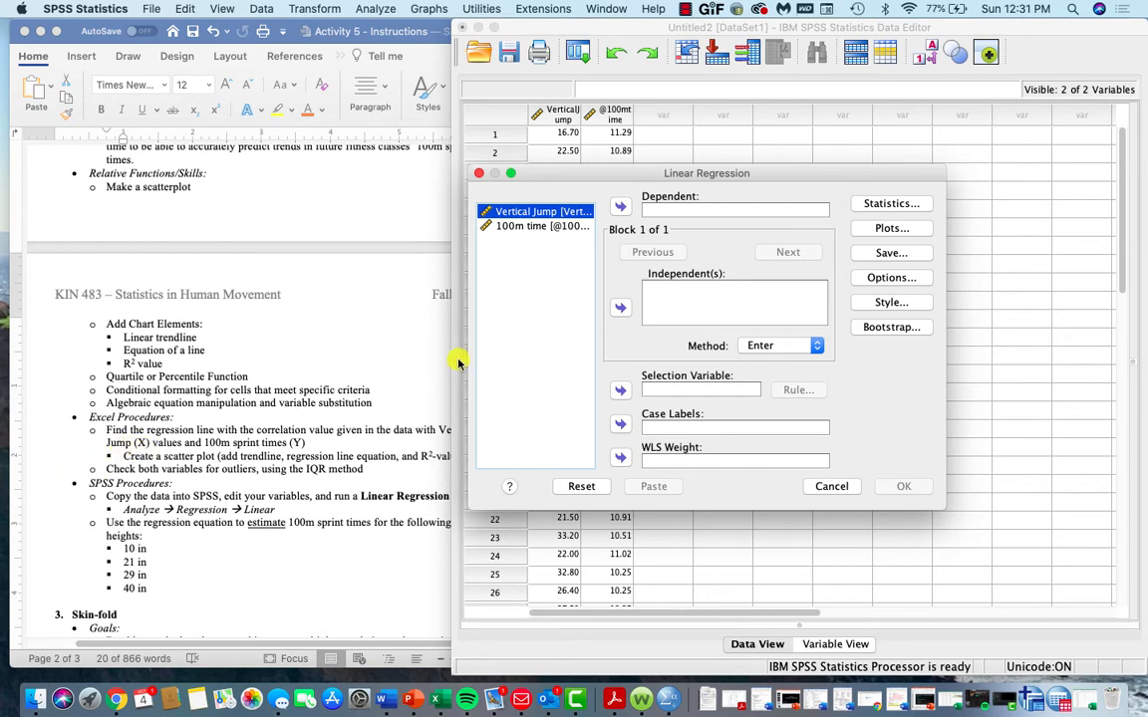
click(620, 314)
click(558, 226)
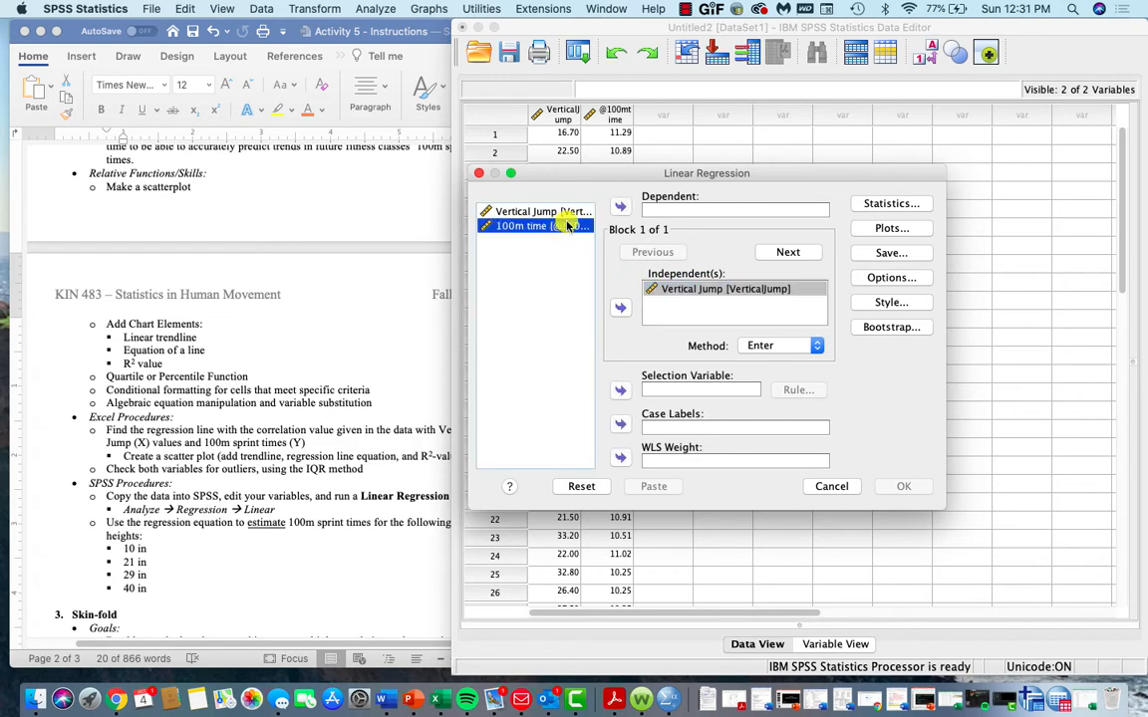
click(618, 207)
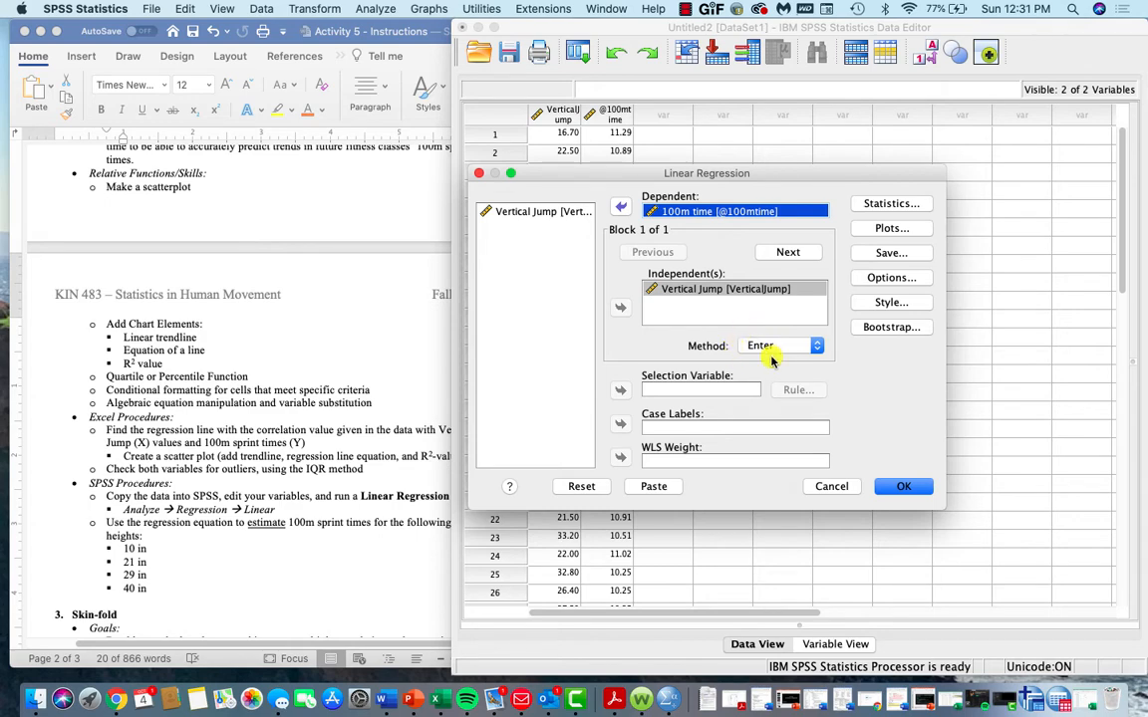
Keep Estimates and Model fit as the regression statistics, check the options without changing them, and run the regression.
click(902, 206)
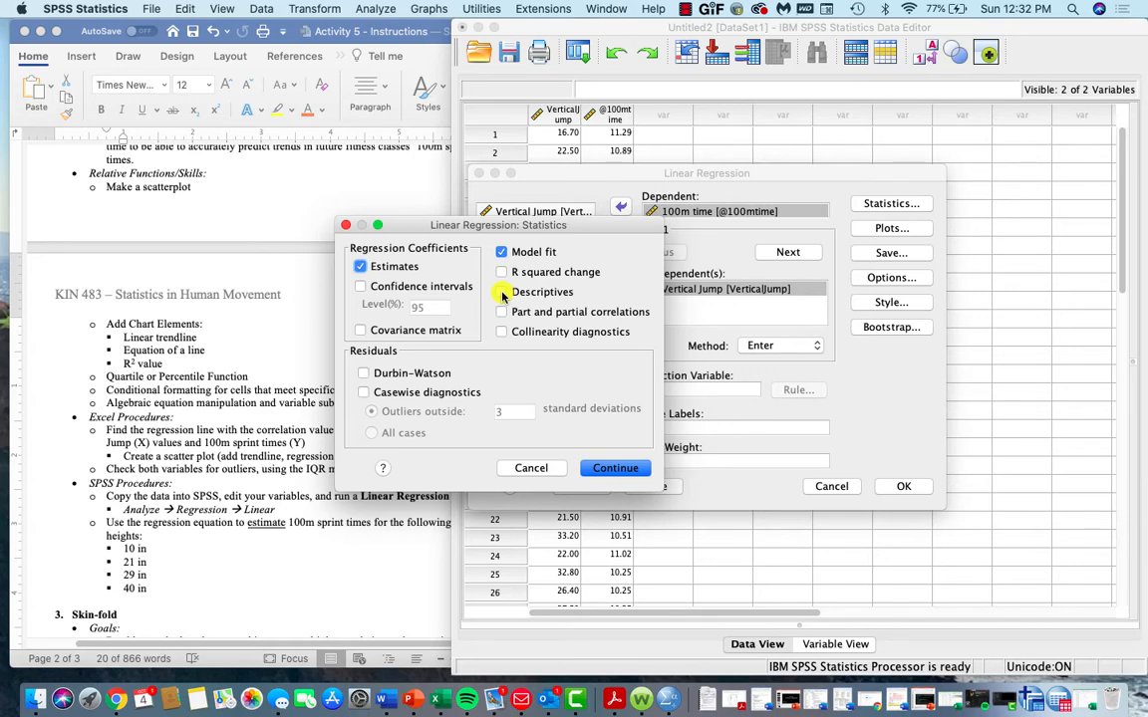
click(608, 468)
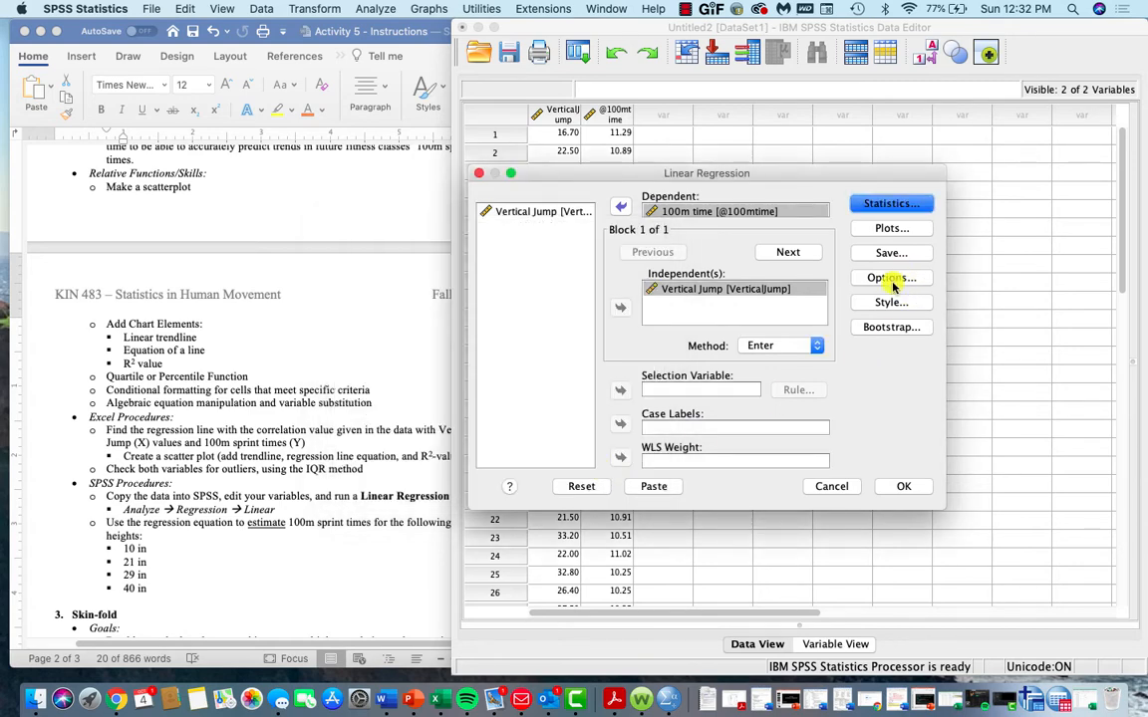
click(892, 279)
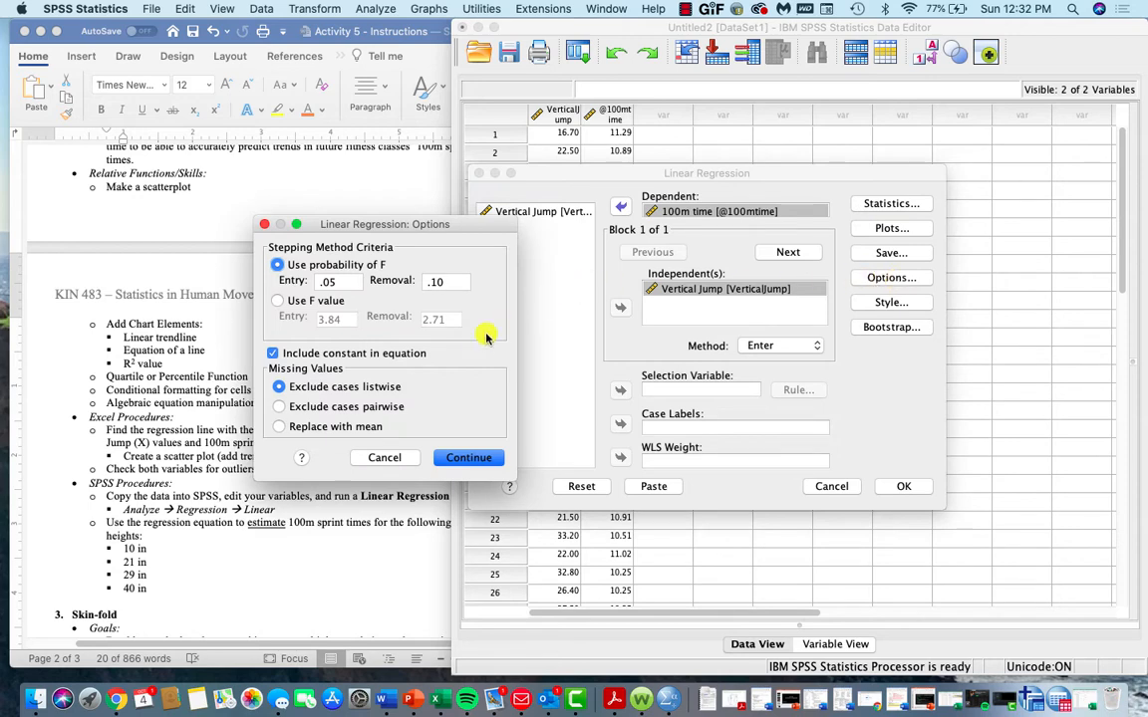
click(385, 457)
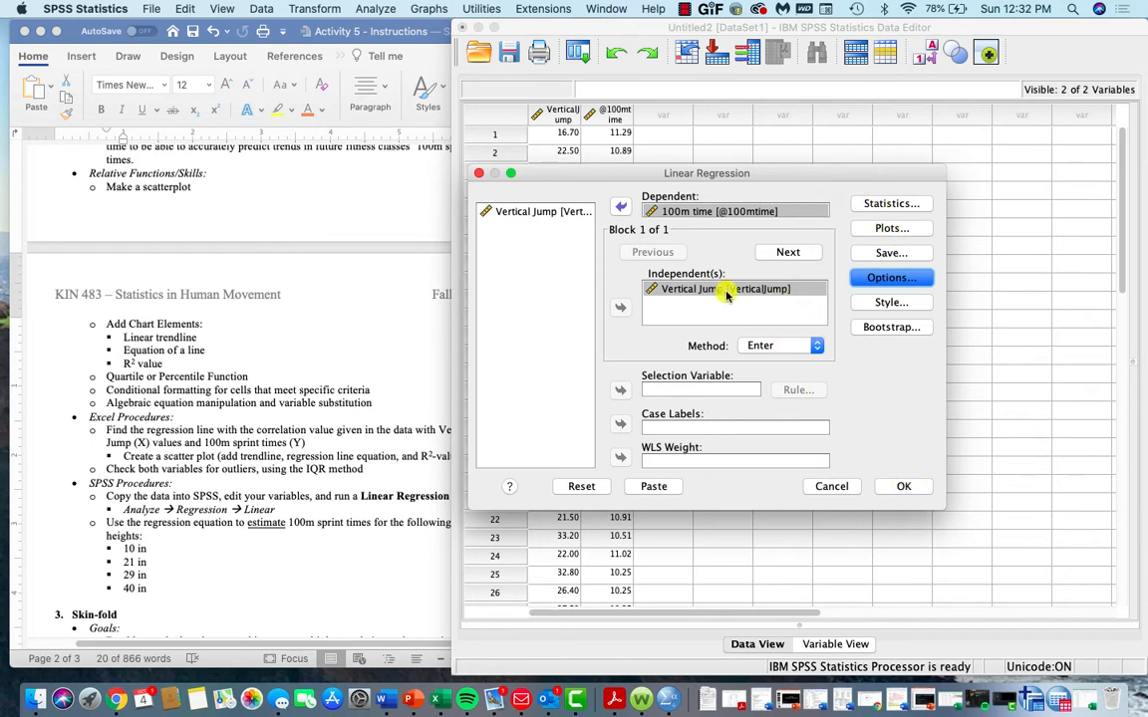
click(907, 487)
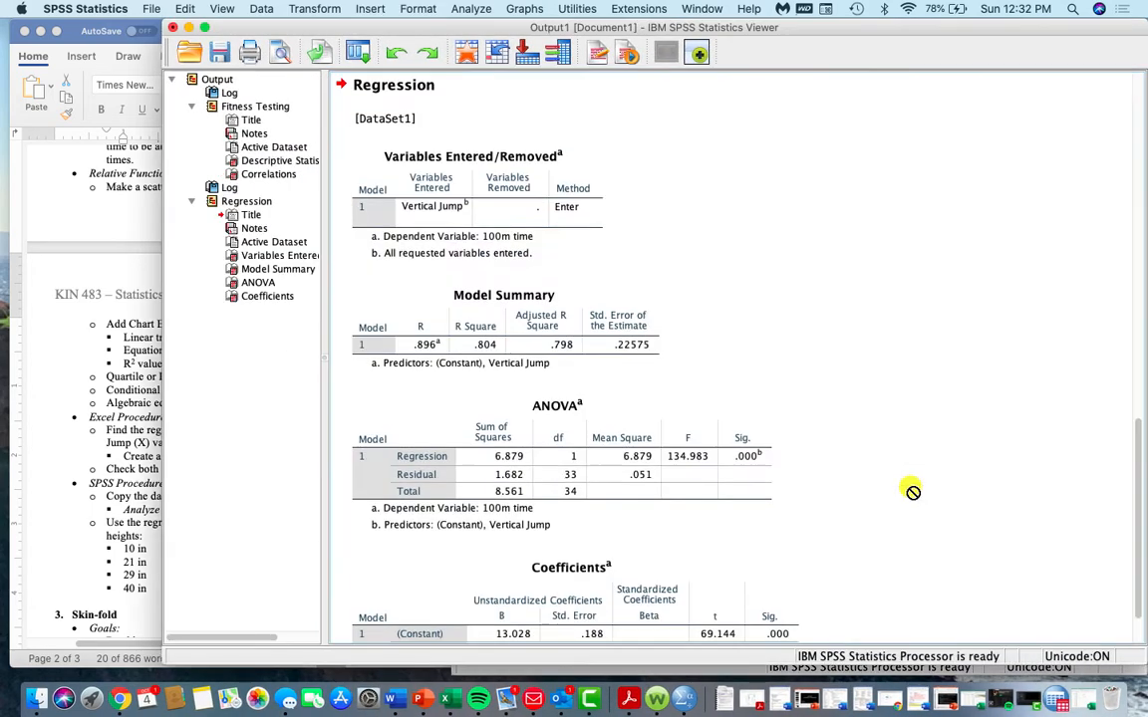
Rename the Regression heading in the output outline as "VJ vs 100m".
click(468, 302)
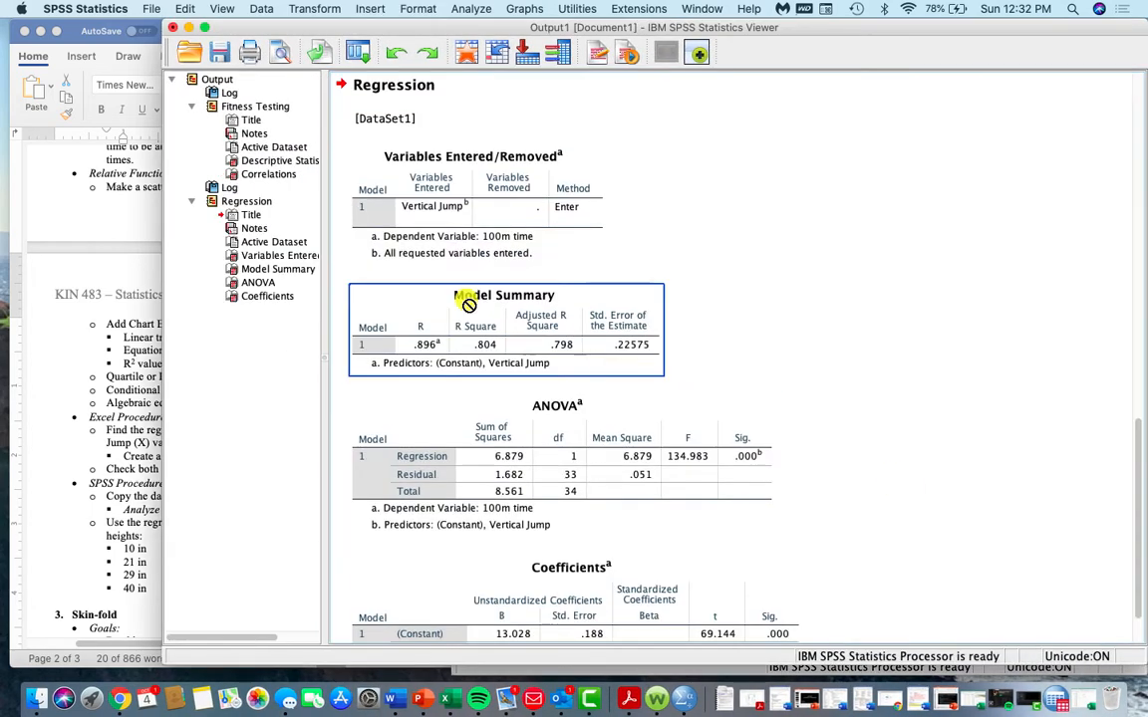
click(262, 204)
scroll(117, 299, up, 5)
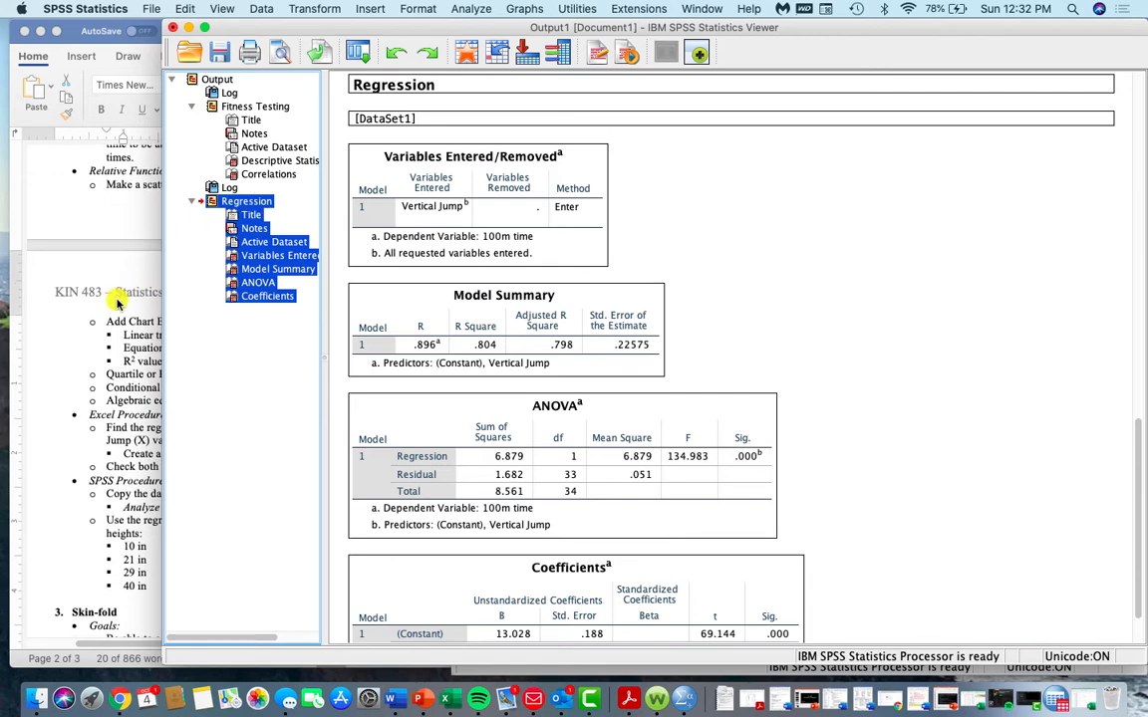
scroll(116, 302, up, 3)
scroll(117, 302, down, 5)
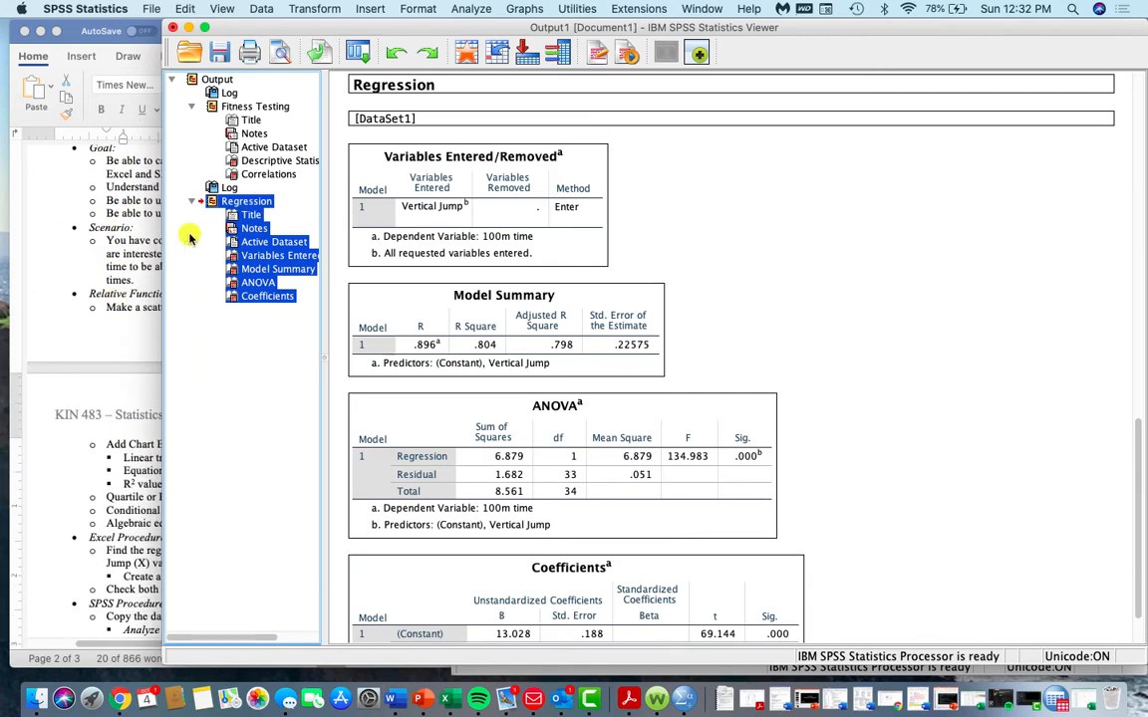
click(232, 203)
click(232, 205)
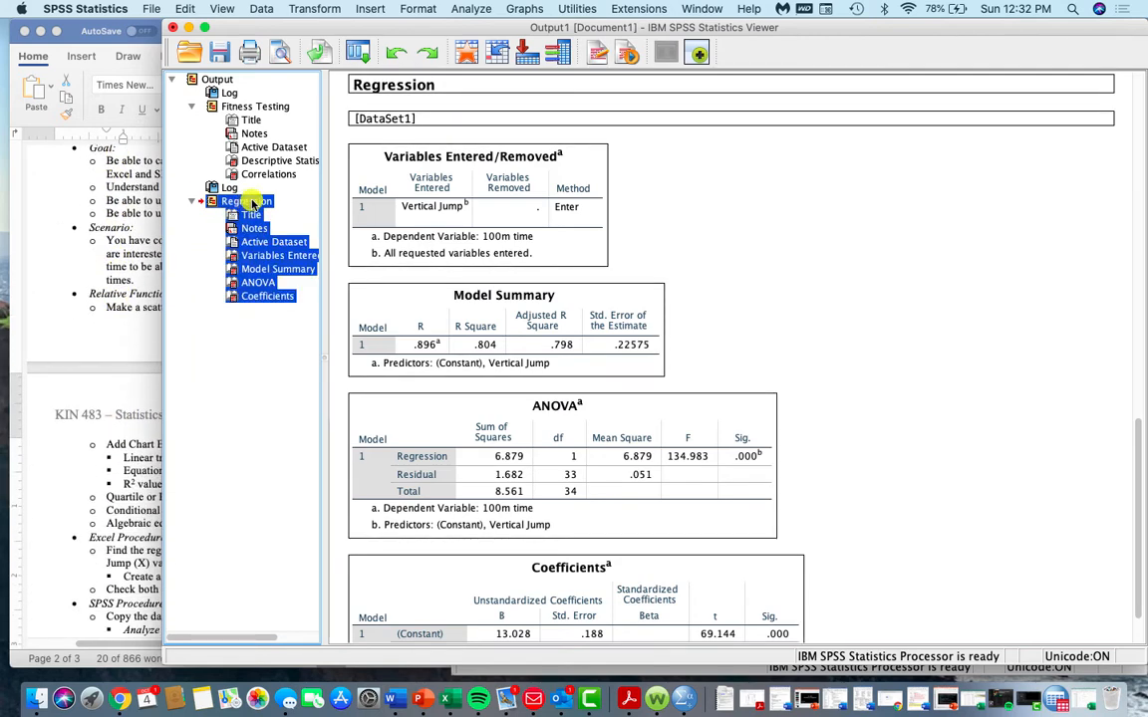
double_click(232, 205)
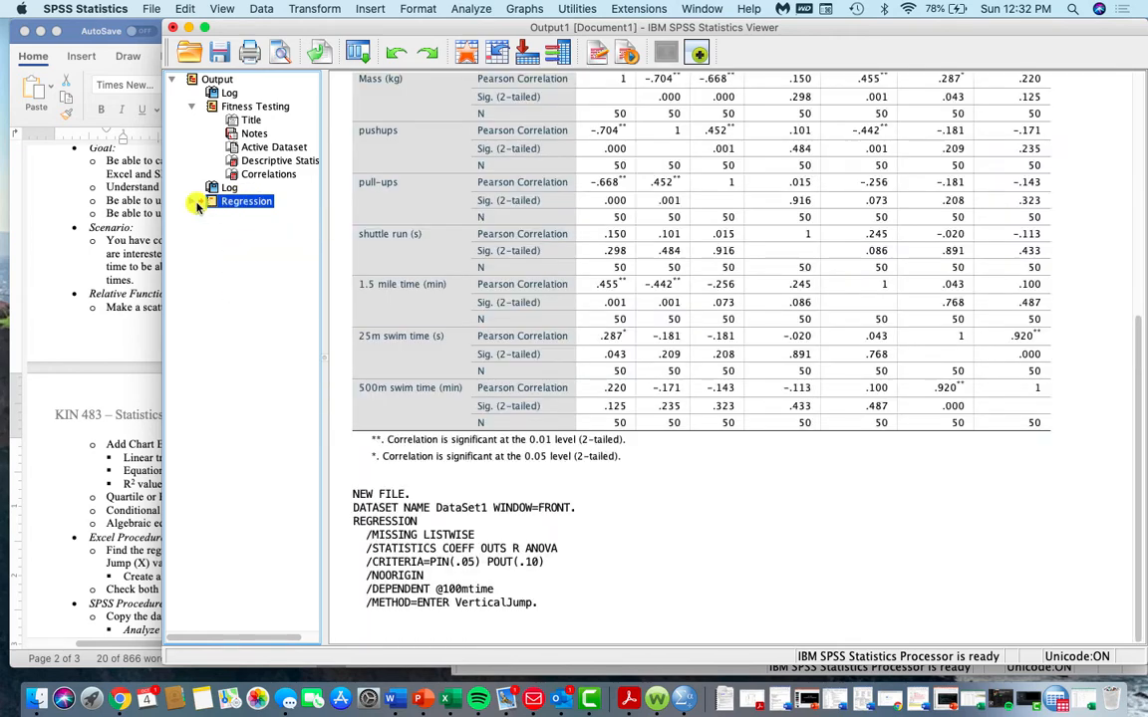
double_click(206, 204)
click(226, 205)
click(229, 203)
click(230, 203)
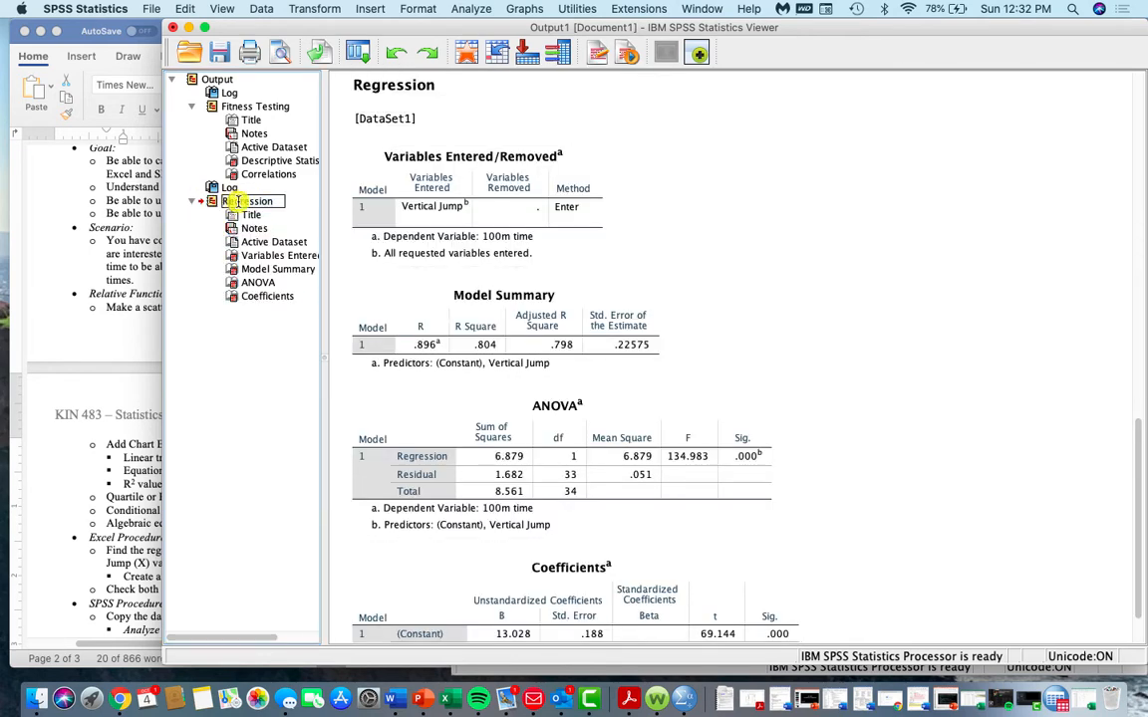
drag(239, 202, 204, 203)
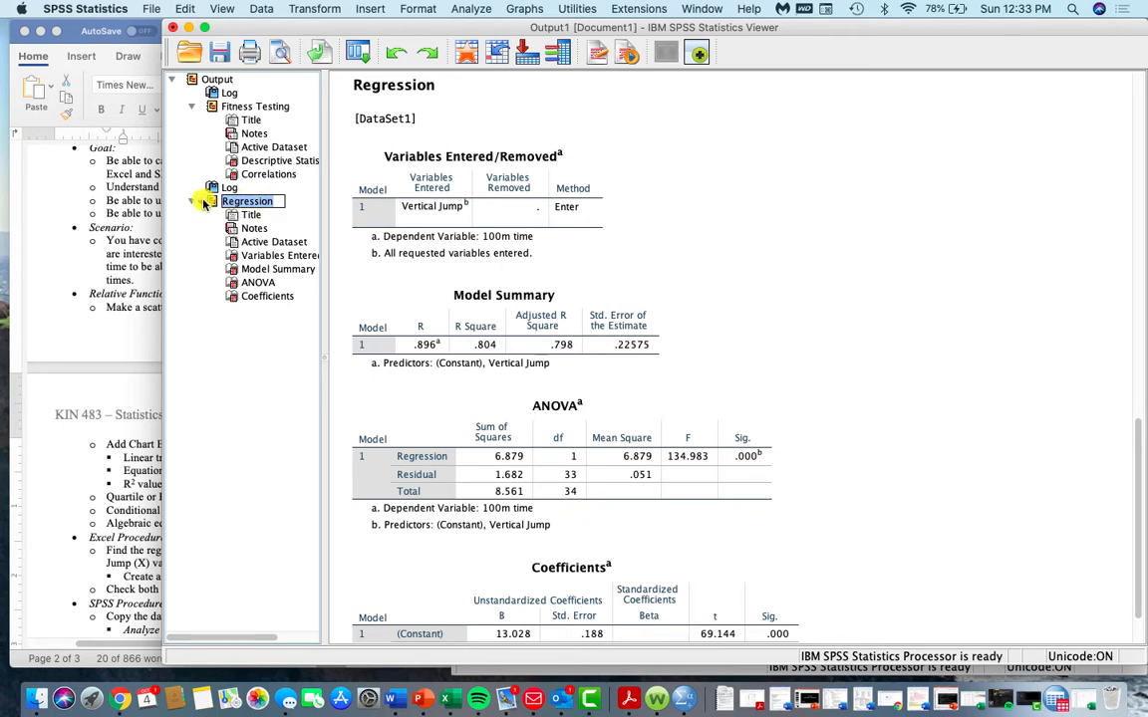
text(VJ vs 100m)
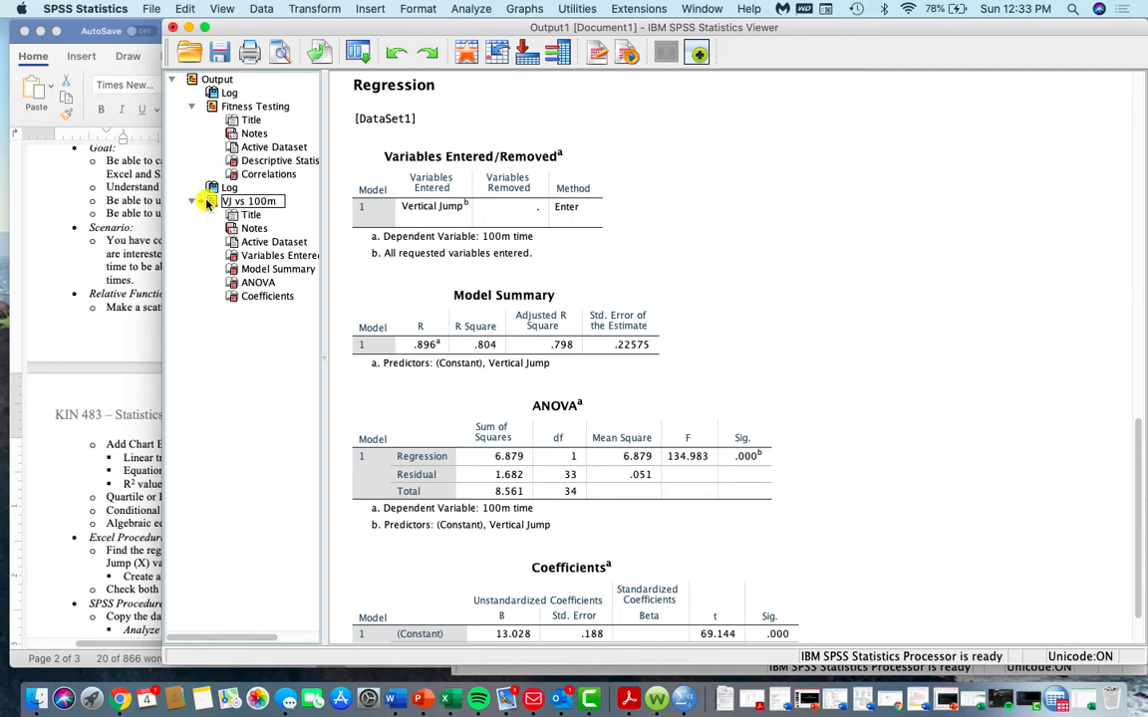
key(Return)
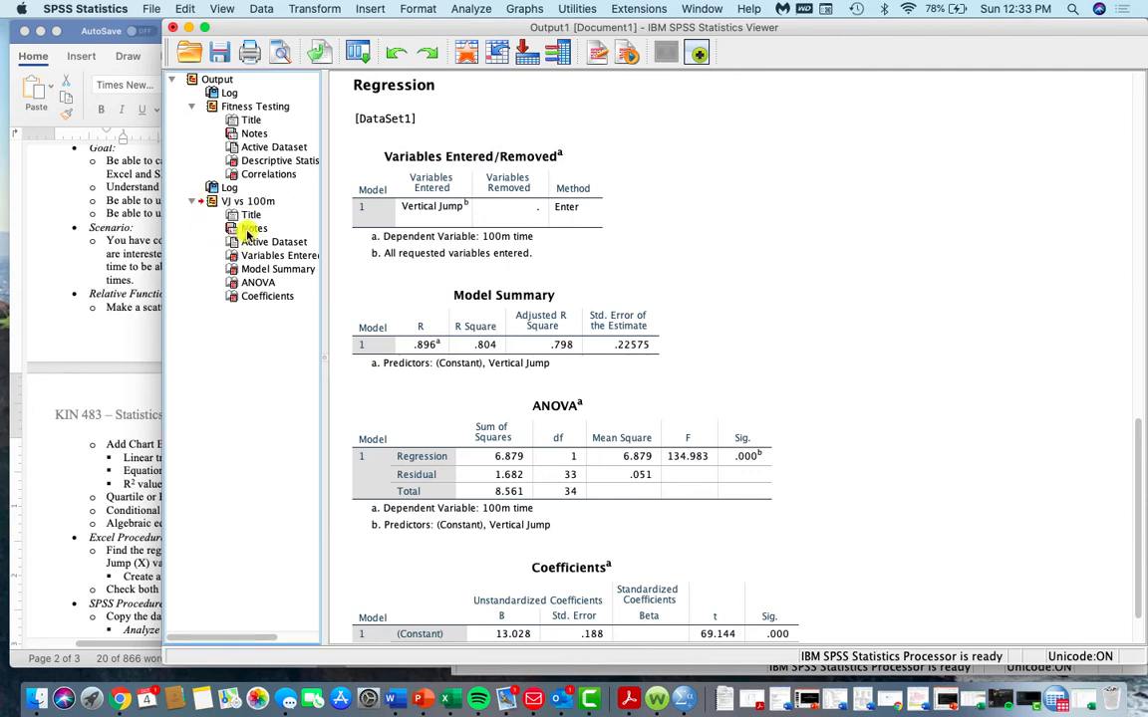
Review the entered variables and Model Summary, comparing R and R Square with the correlation and R² on the Excel VJ vs 100m sheet.
click(506, 196)
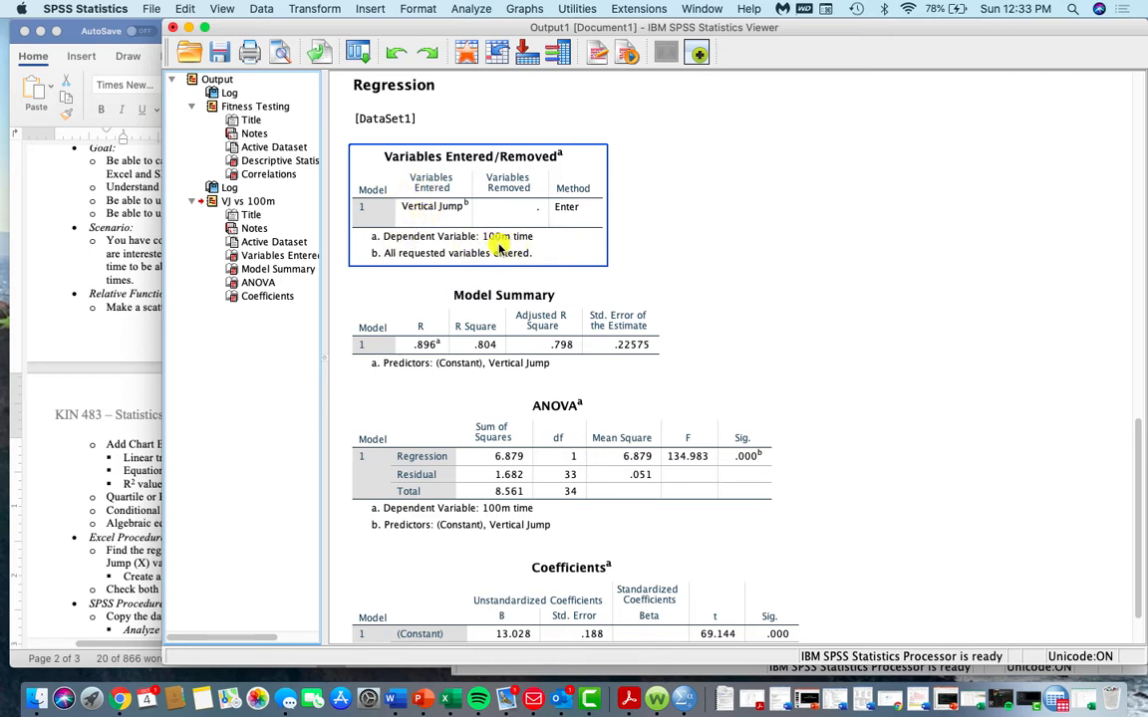
click(496, 295)
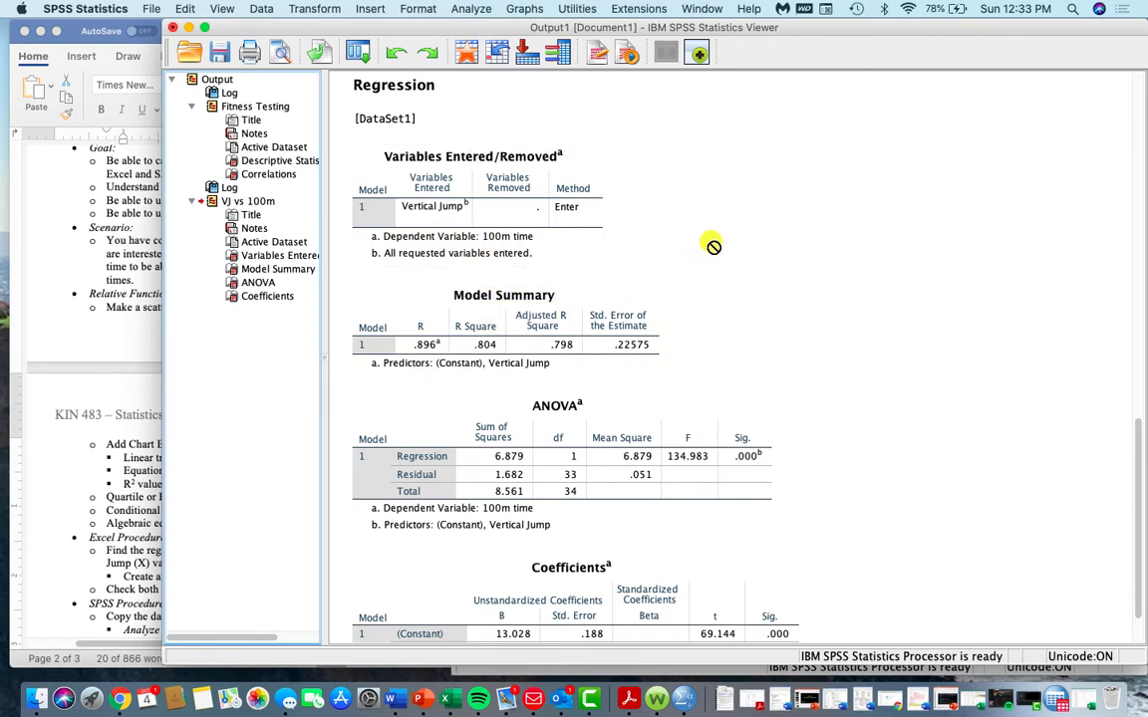
scroll(713, 246, down, 3)
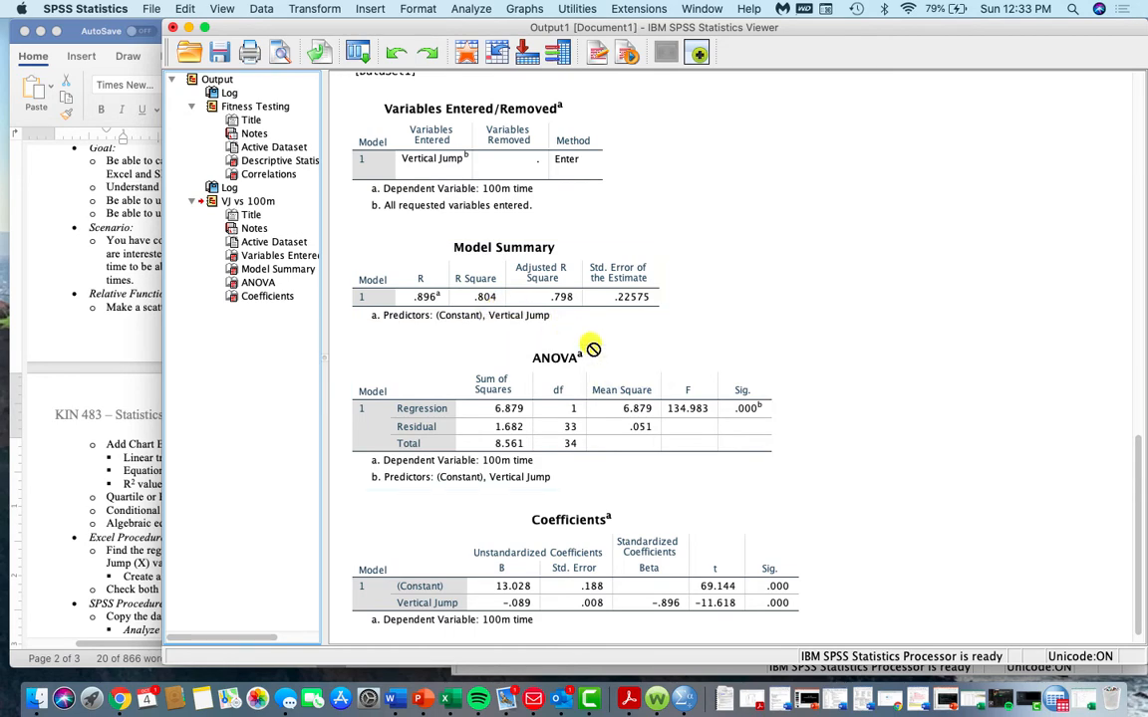
click(456, 701)
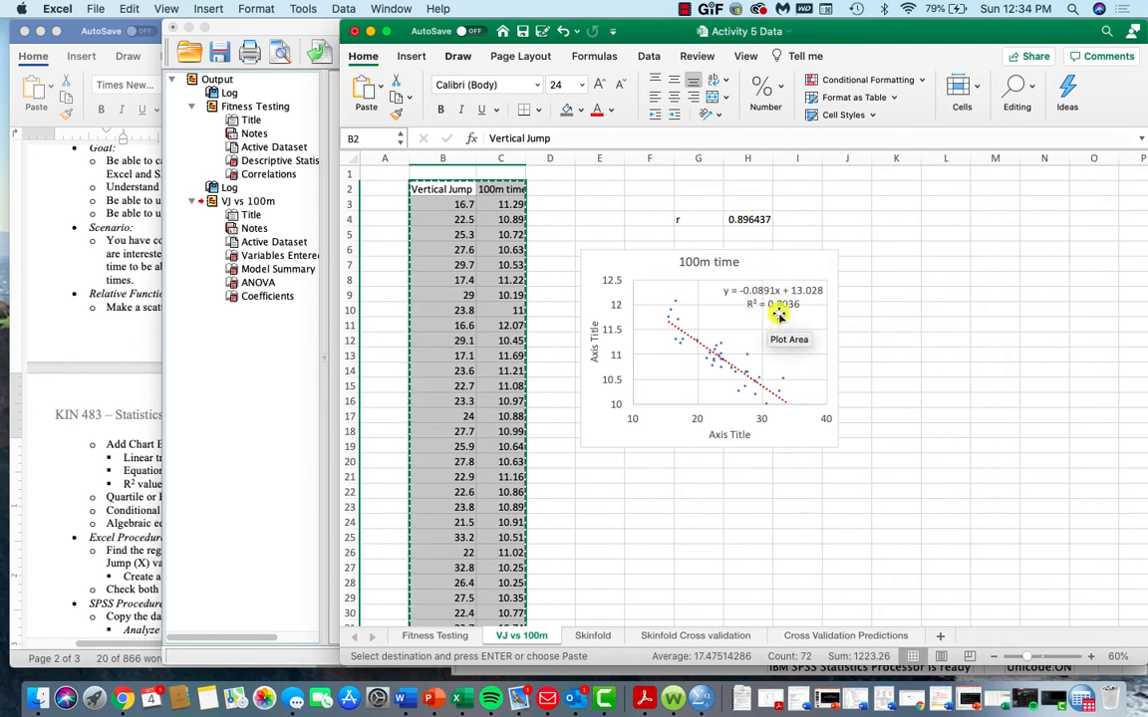
click(282, 341)
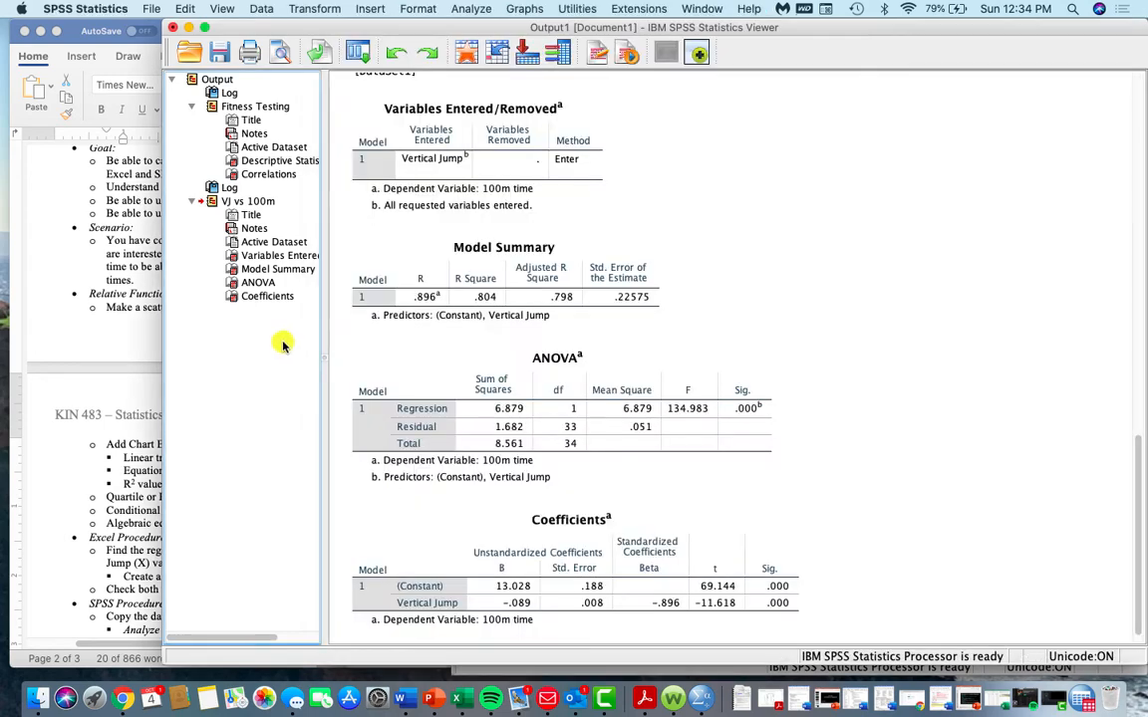
click(487, 477)
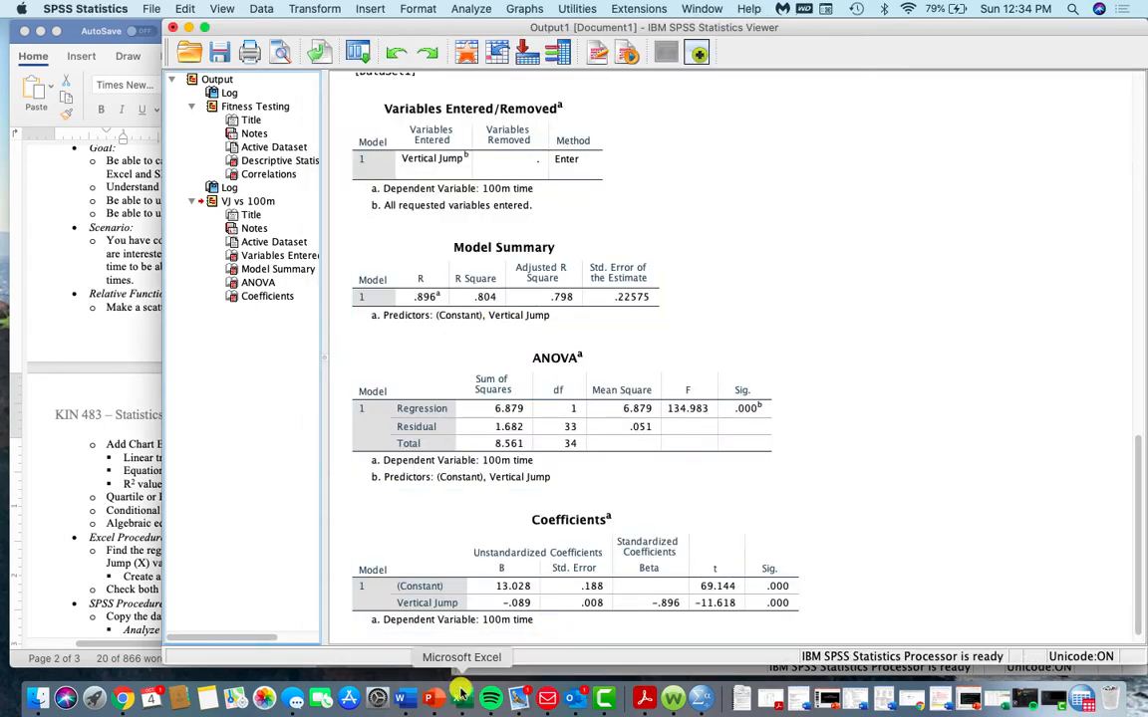
click(457, 699)
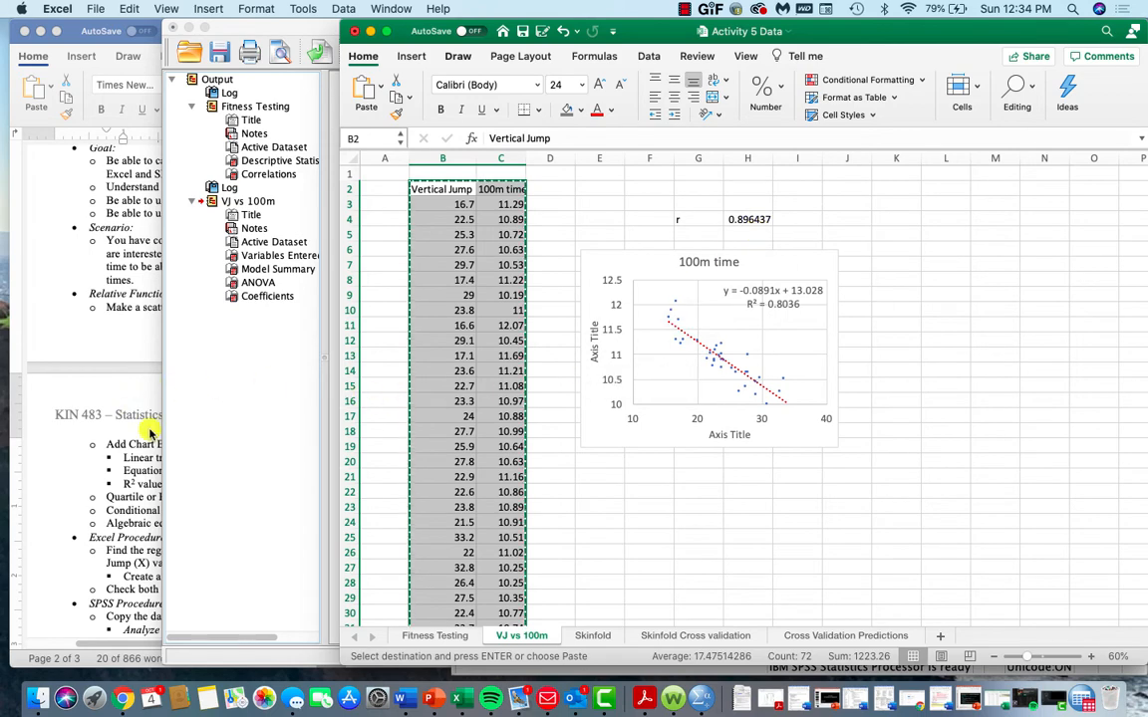
click(215, 468)
click(423, 297)
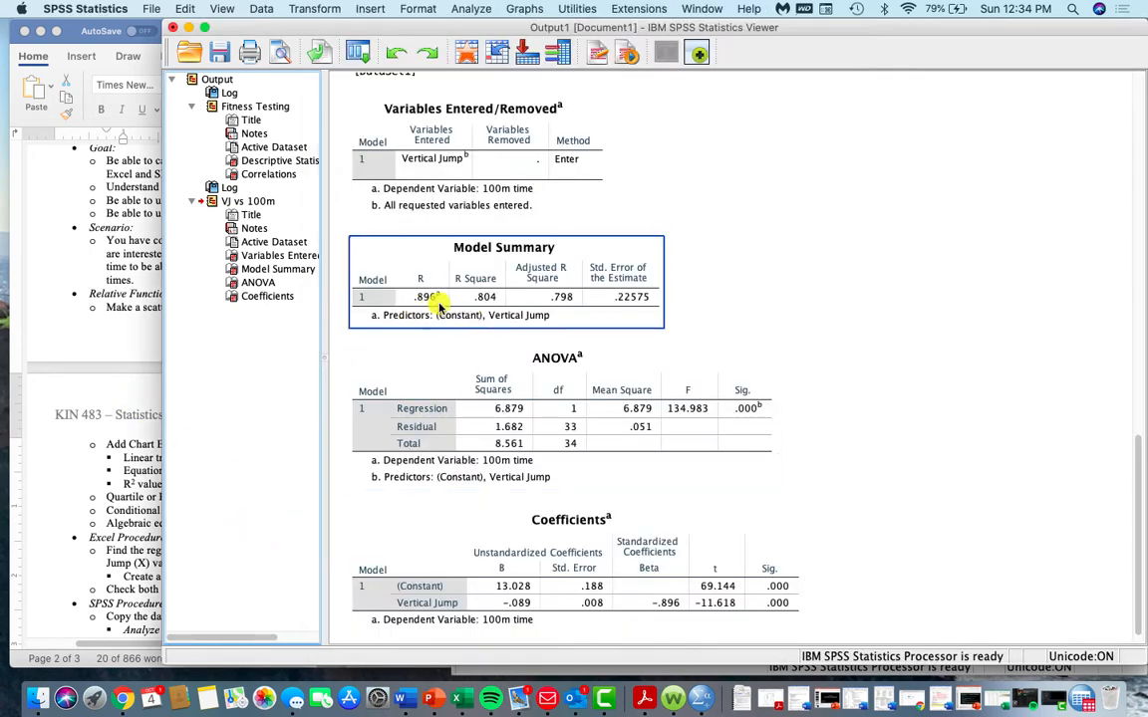
drag(450, 329, 713, 326)
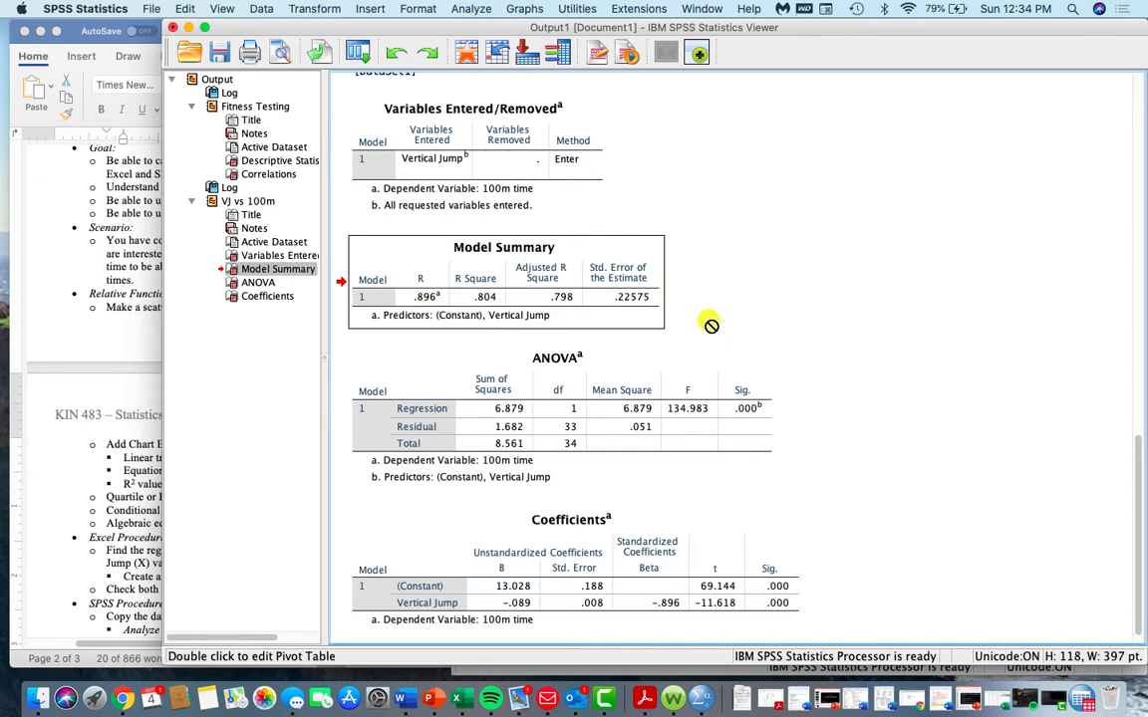
Compare the Constant and Vertical Jump B values in the Coefficients table with the trendline equation on the Excel scatterplot.
scroll(711, 326, down, 1)
click(417, 584)
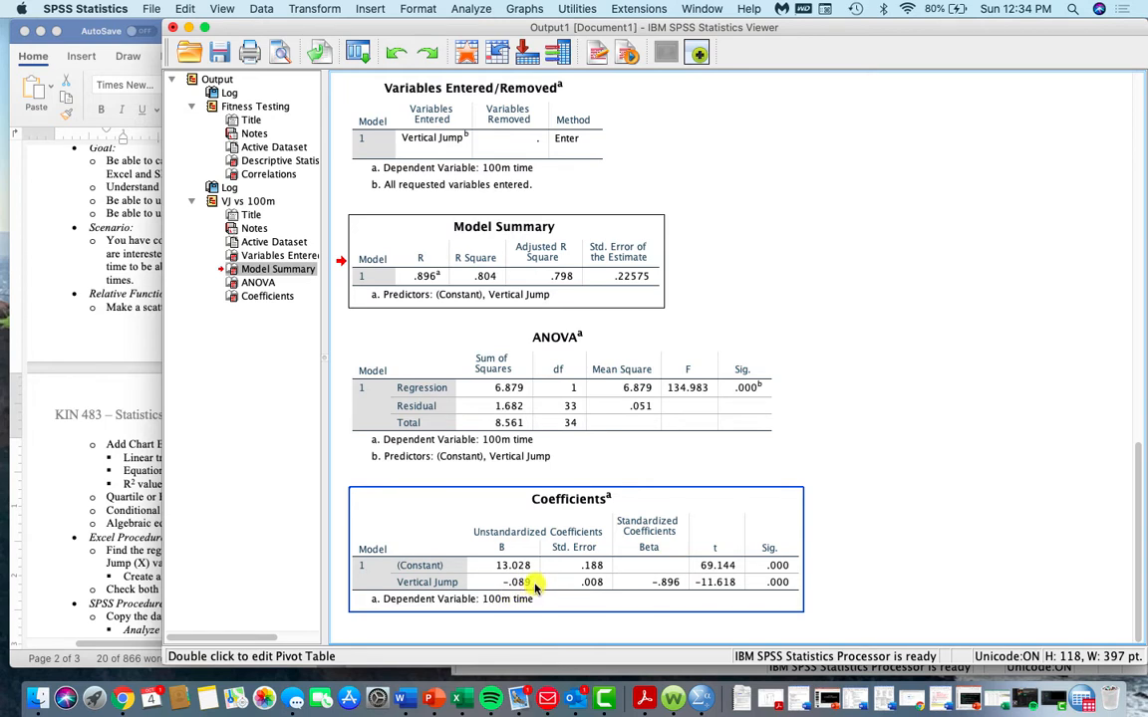
click(458, 291)
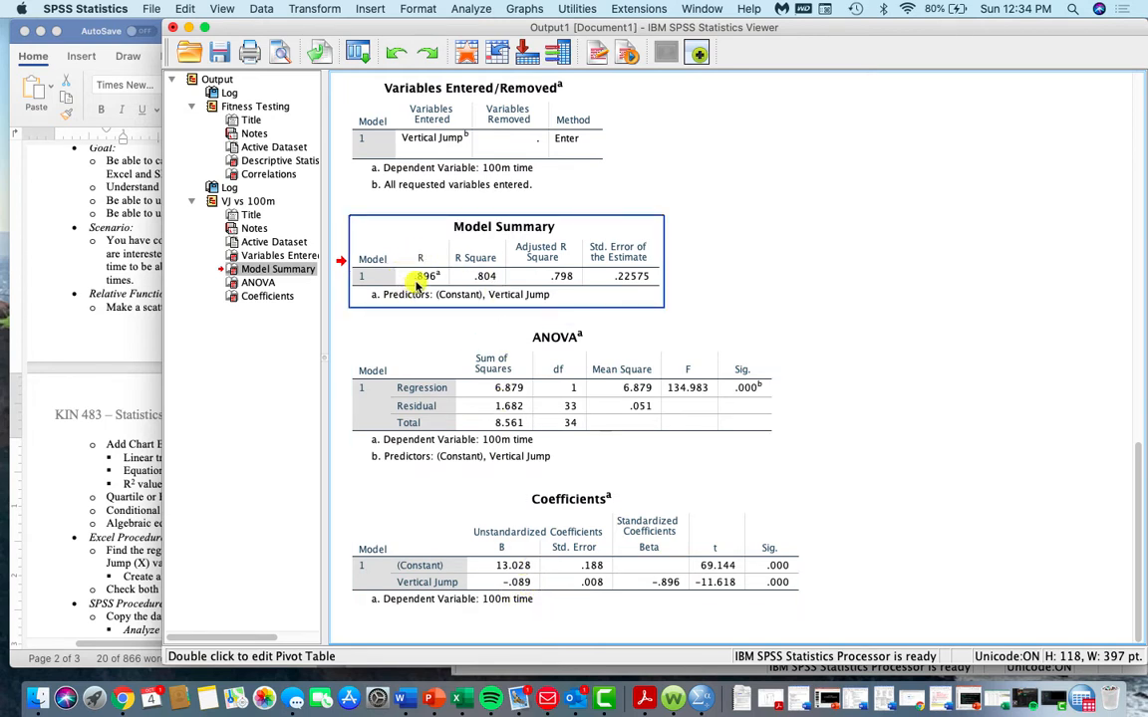
click(520, 576)
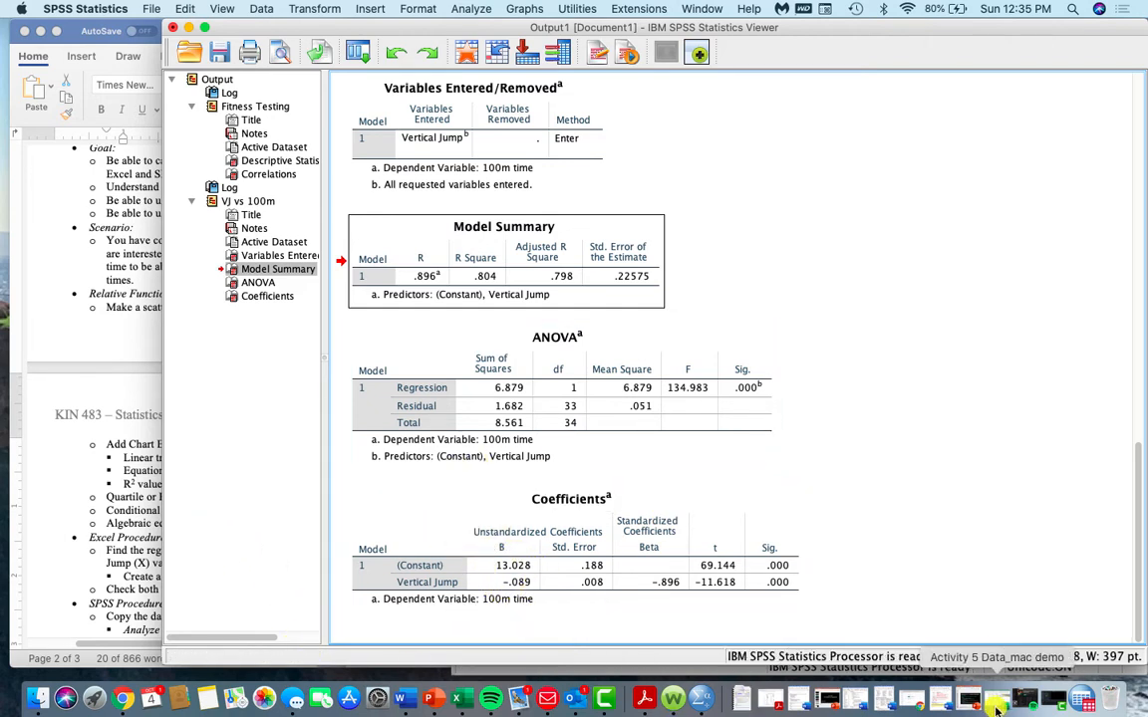
click(462, 702)
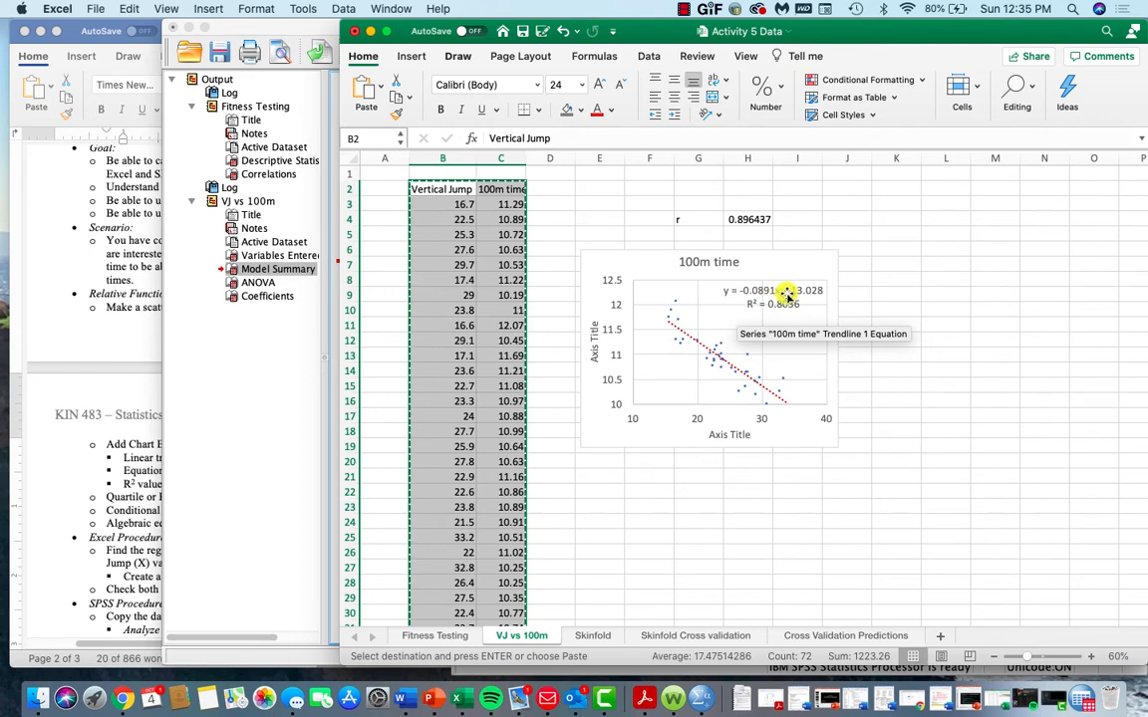
click(225, 245)
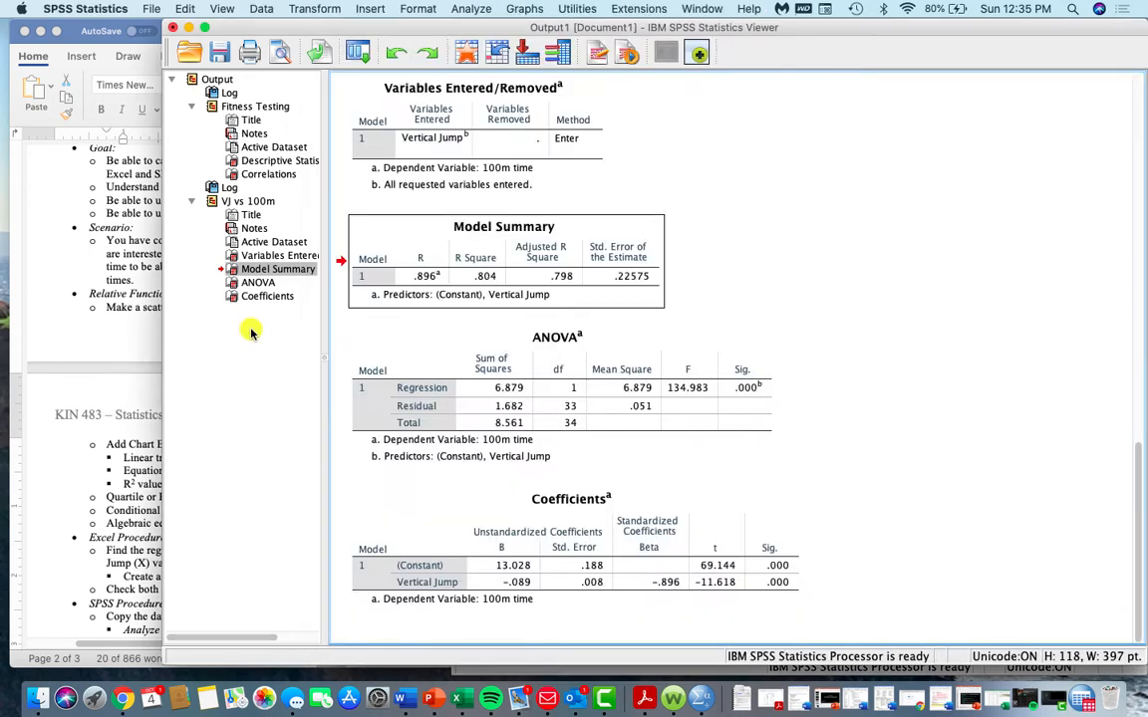
click(402, 471)
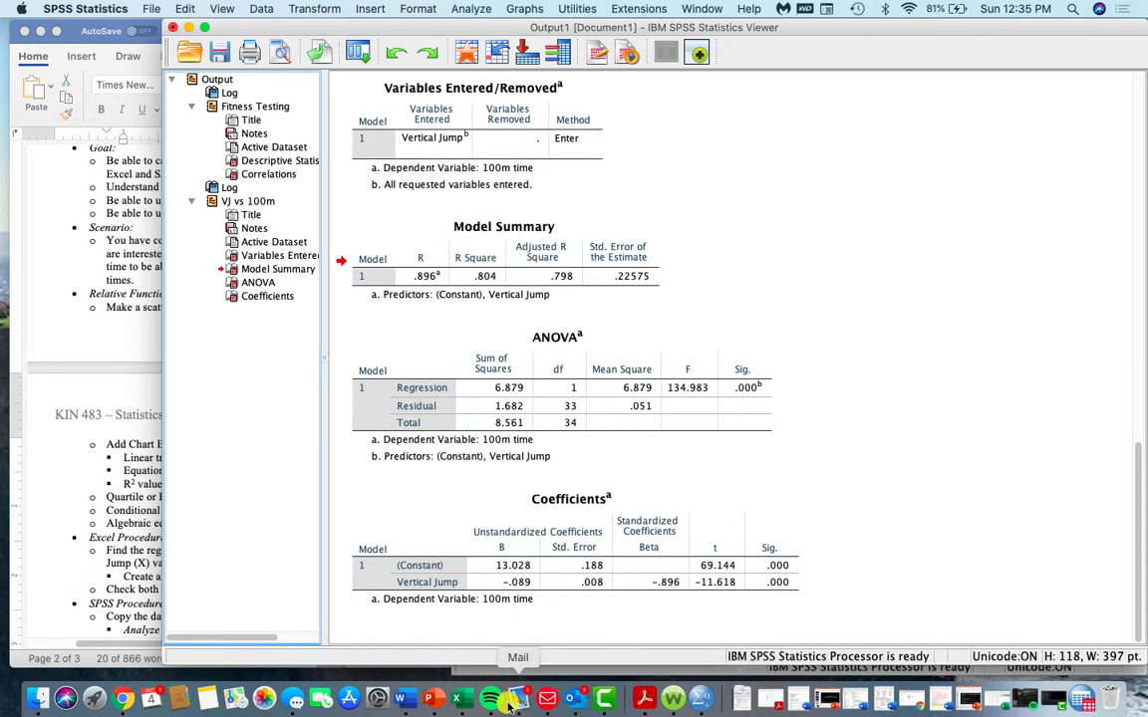
Switch to the Activity 5 - Answer Sheet in Word and review questions 2a to 2d on Vertical Jump vs 100m time.
right_click(408, 698)
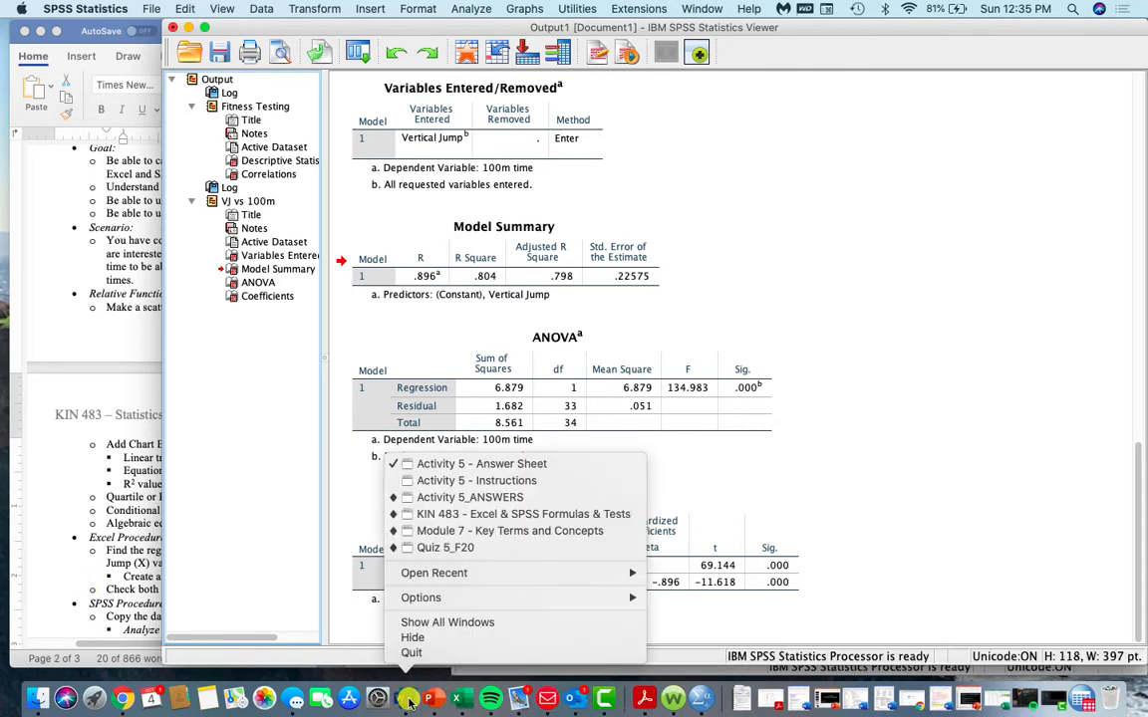
click(509, 466)
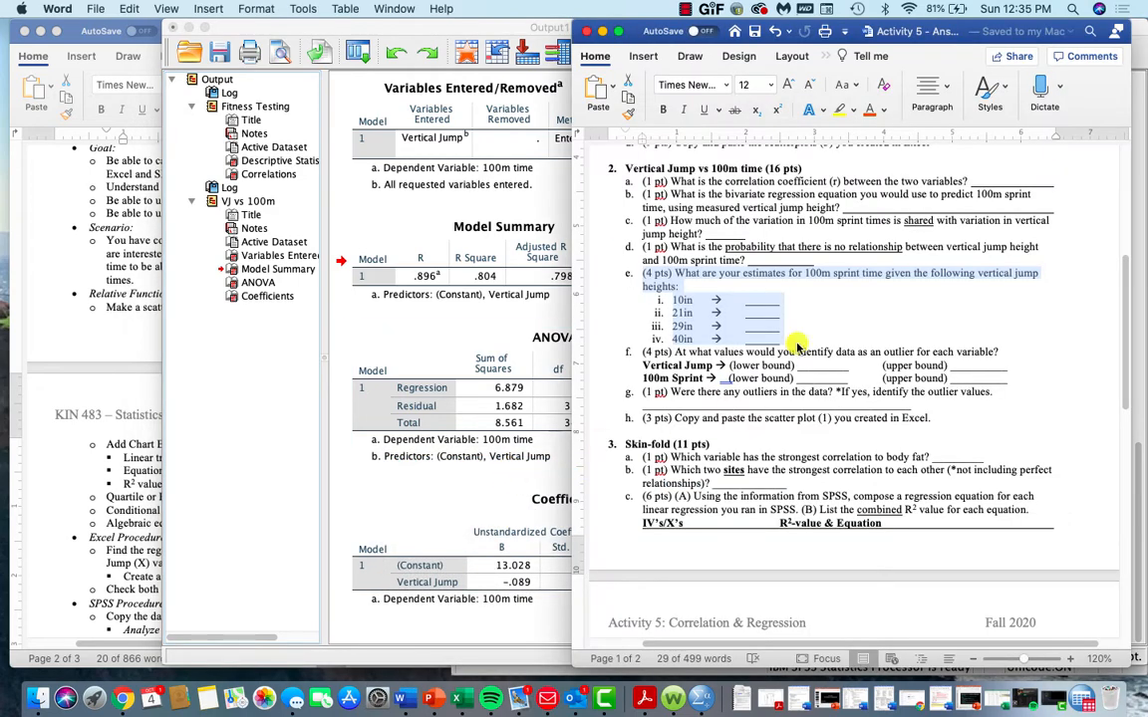
drag(746, 260, 649, 184)
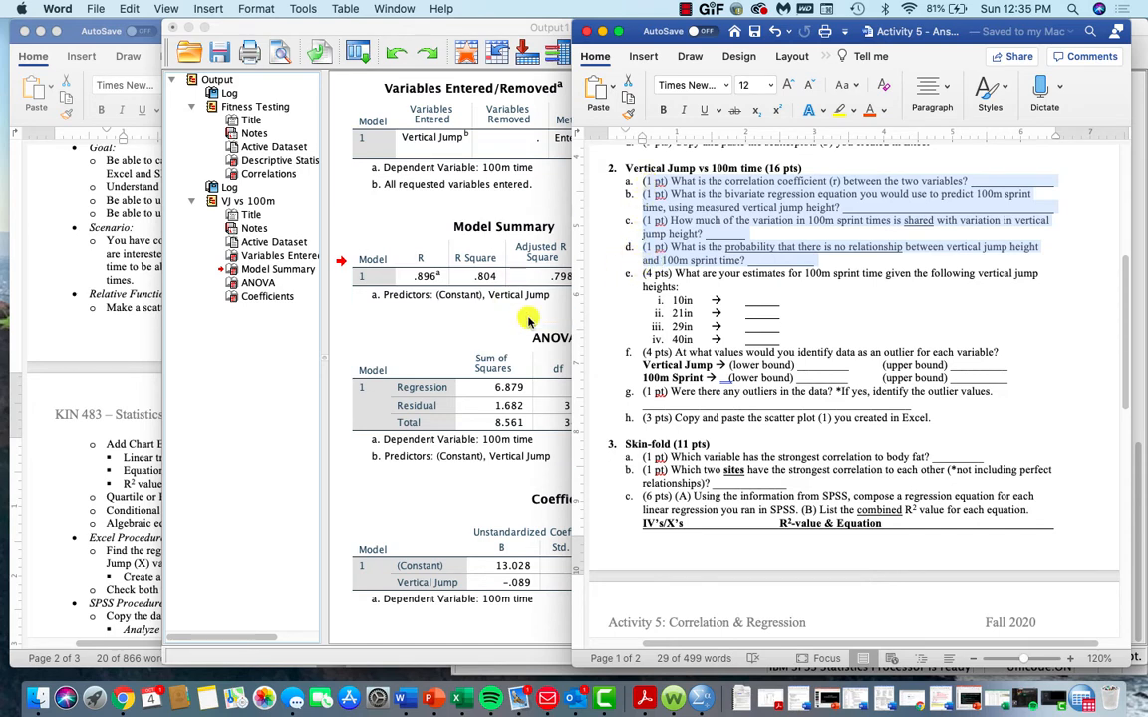
click(397, 389)
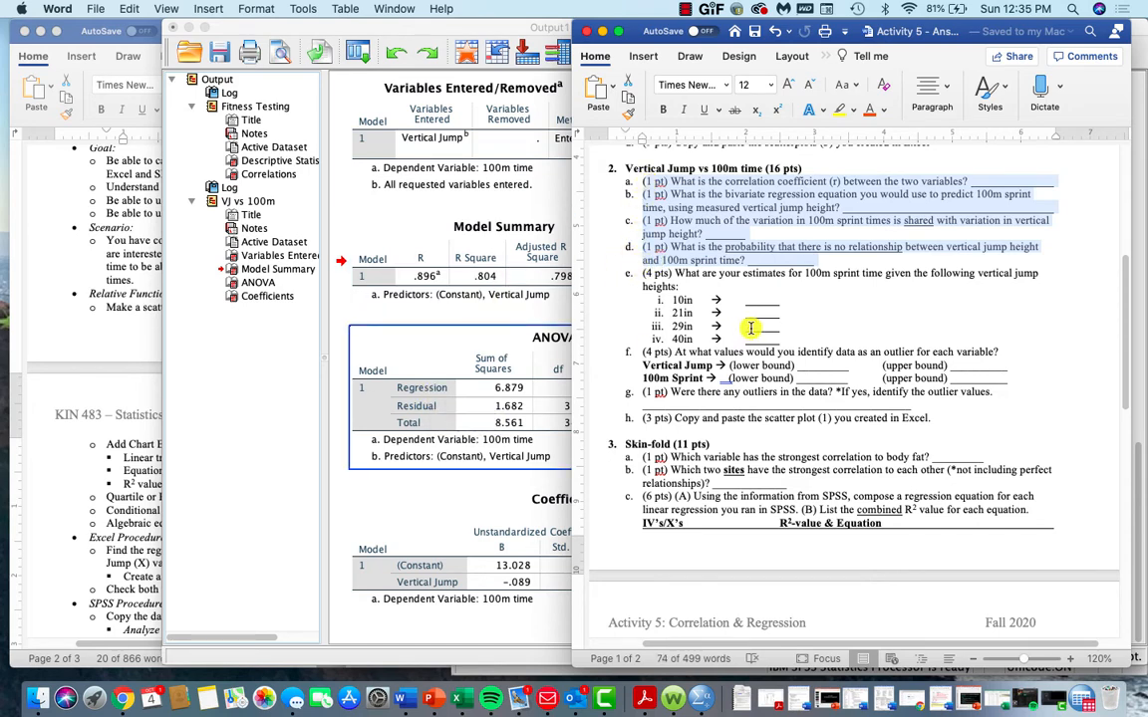
click(817, 258)
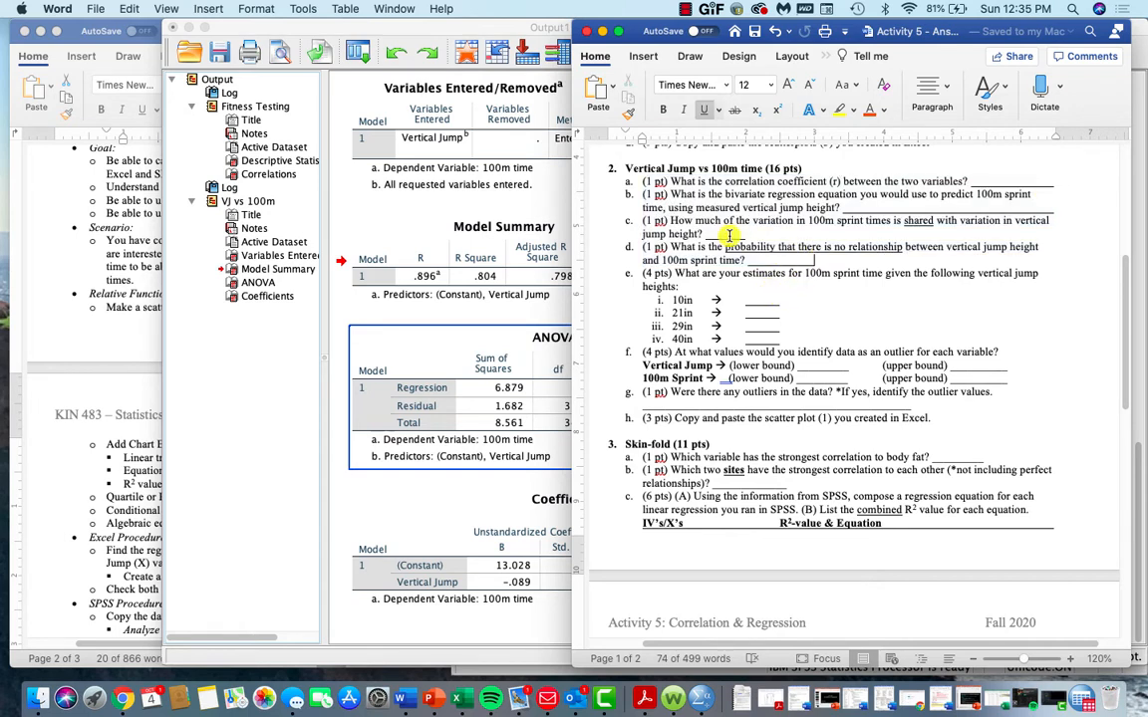
drag(746, 234, 645, 182)
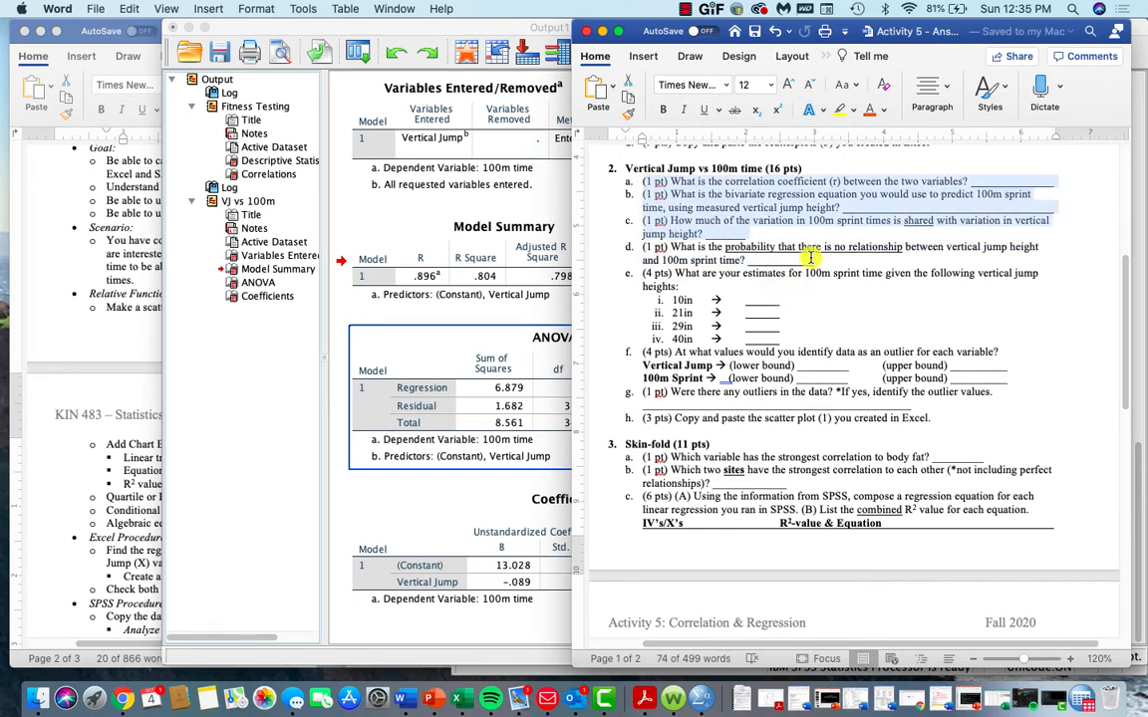
Read question 2d about the probability of no relationship and switch back to the SPSS regression output to look up its significance.
drag(747, 258, 645, 247)
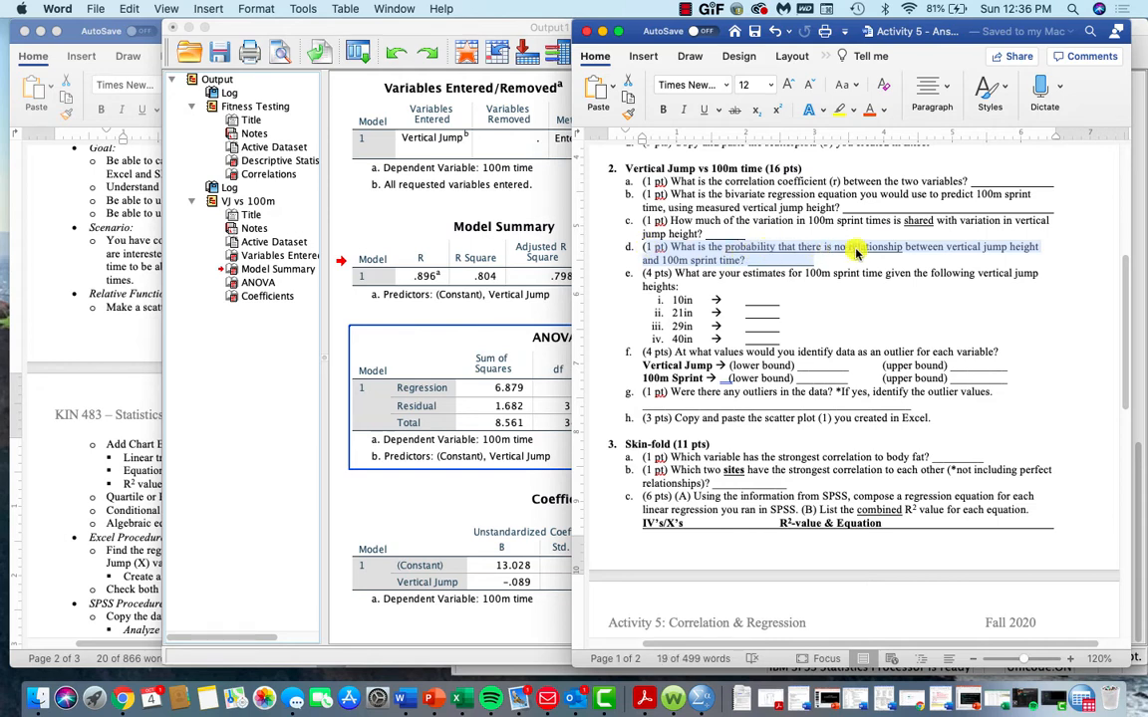
click(748, 261)
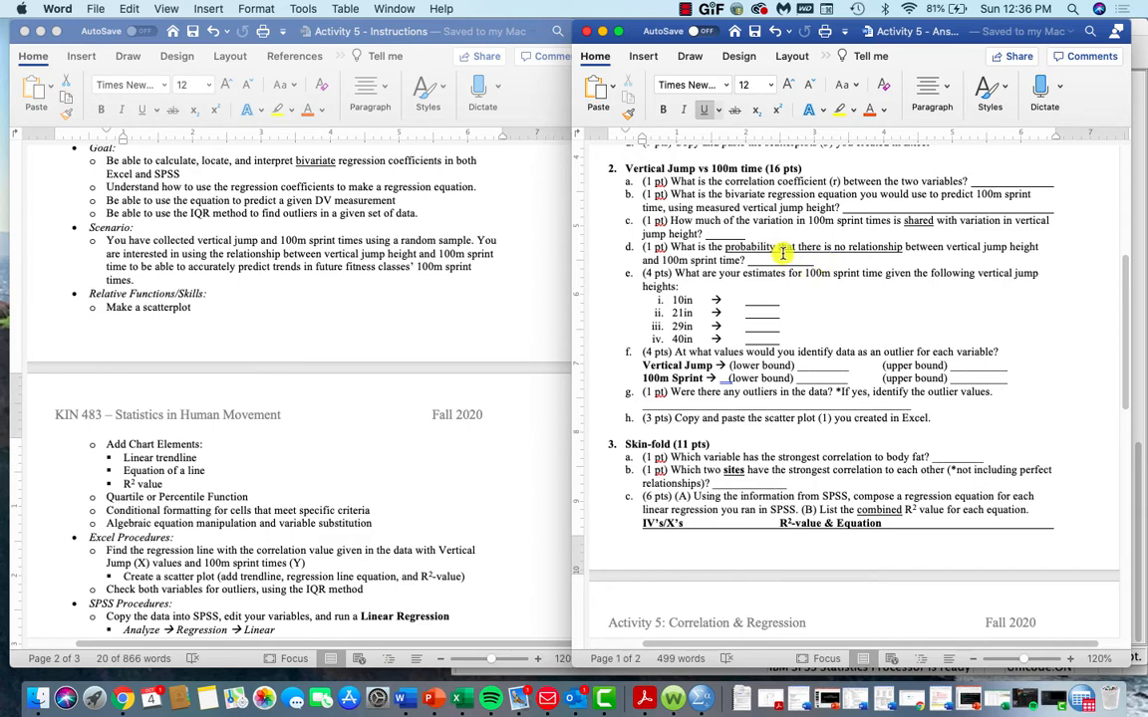
drag(726, 248, 777, 250)
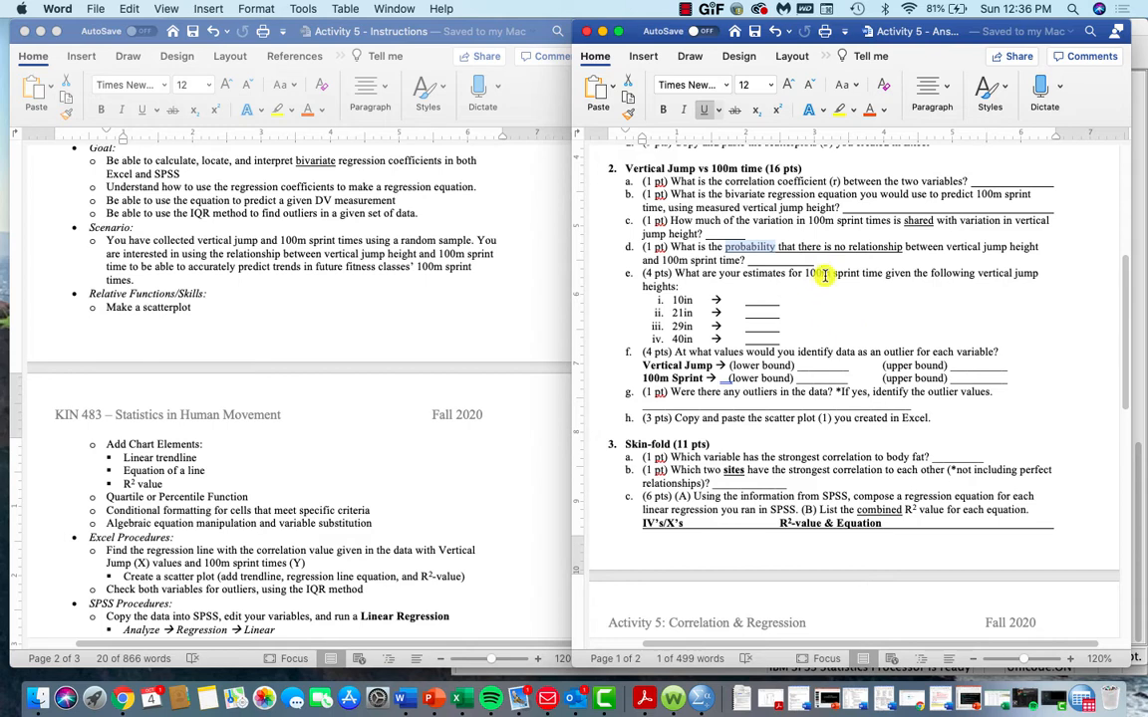
drag(814, 262, 767, 262)
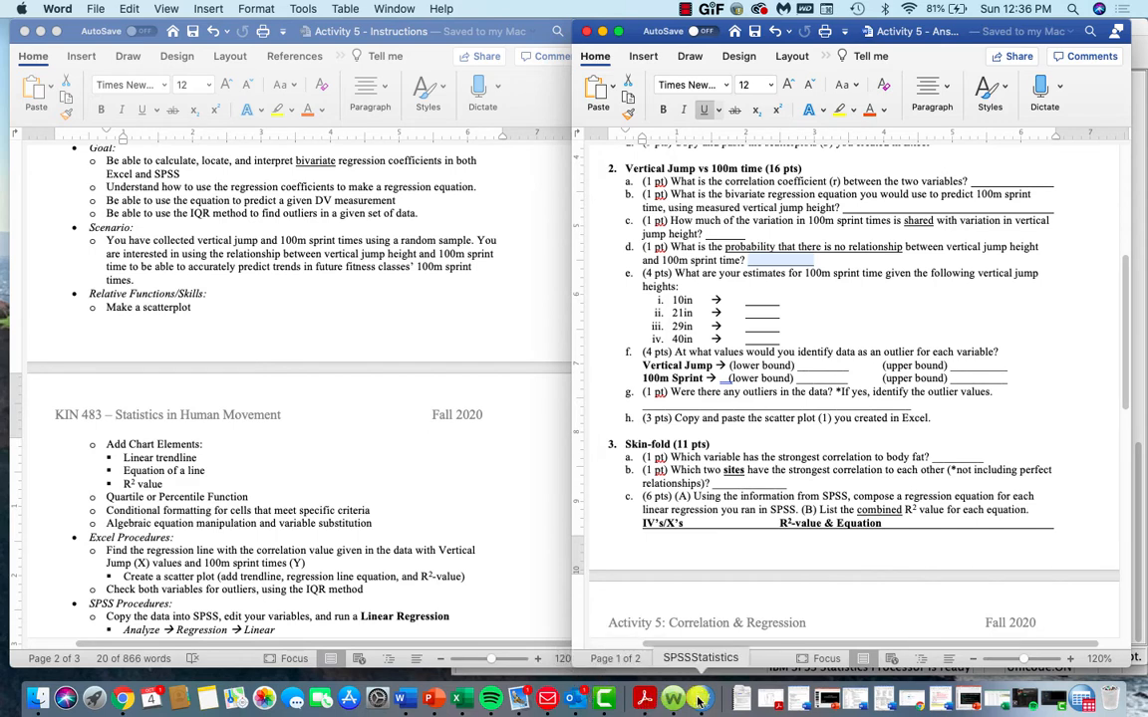
click(1083, 701)
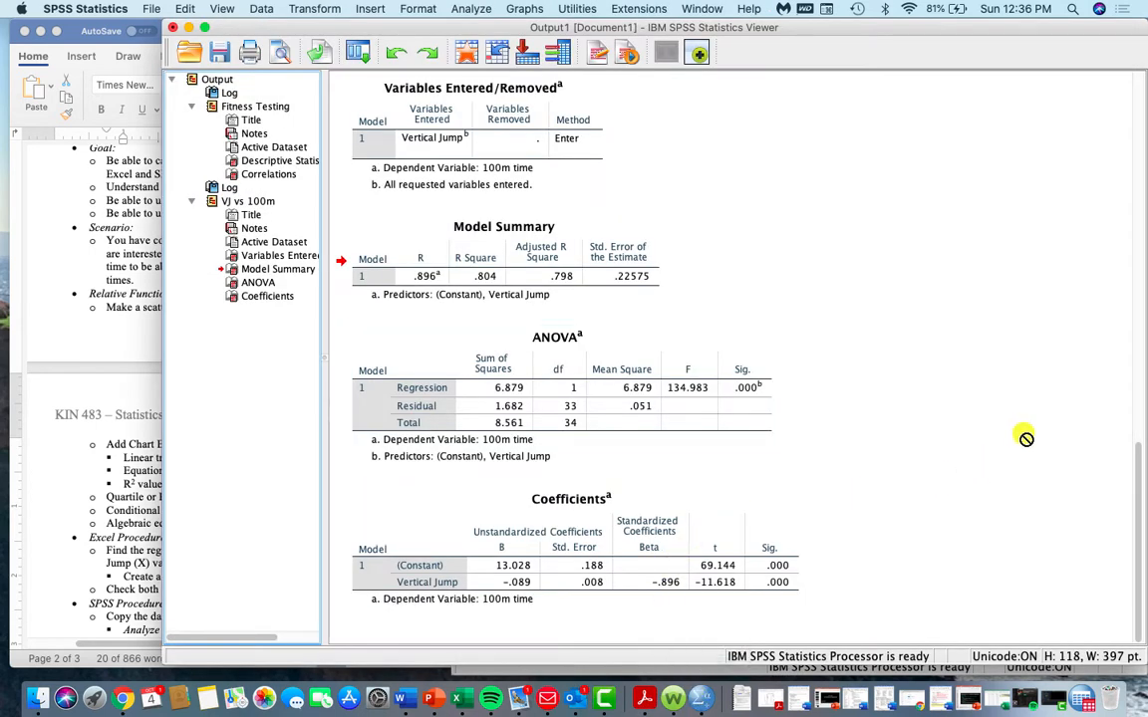
Examine the Model Summary, ANOVA and Coefficients tables for the significance of the Vertical Jump vs 100m time relationship.
scroll(1026, 439, up, 3)
scroll(1026, 439, down, 2)
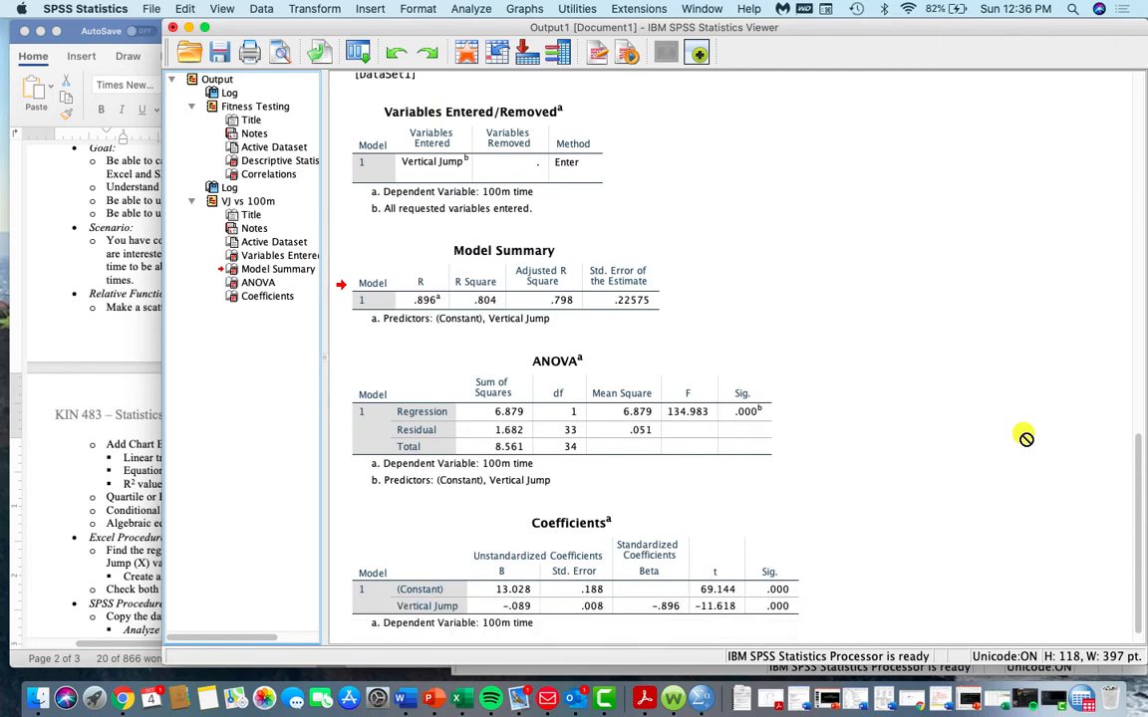
click(594, 308)
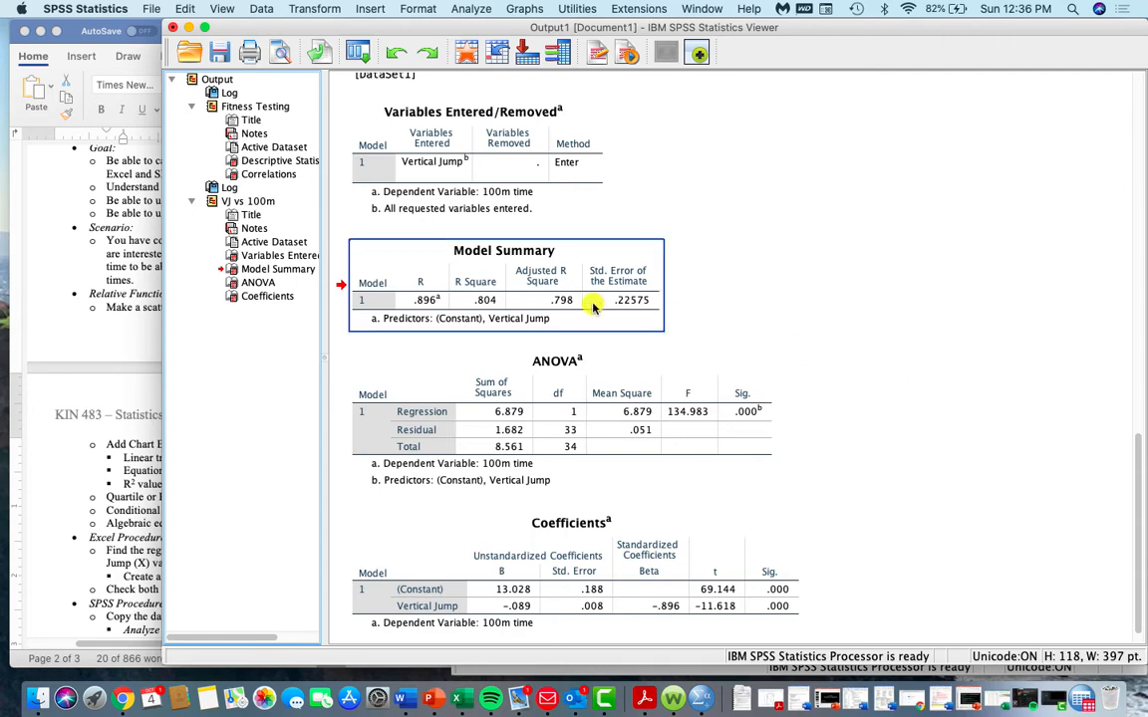
Minimize the SPSS output and data windows and highlight question 2e with its four jump heights on the Word answer sheet.
click(190, 28)
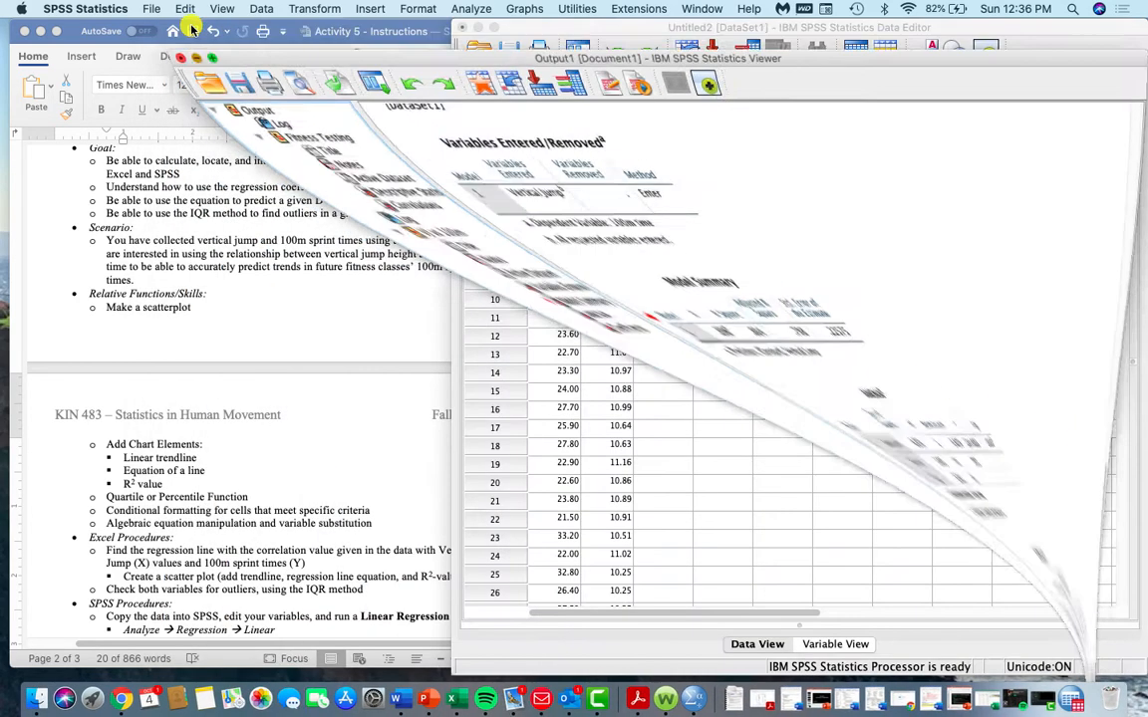
click(479, 28)
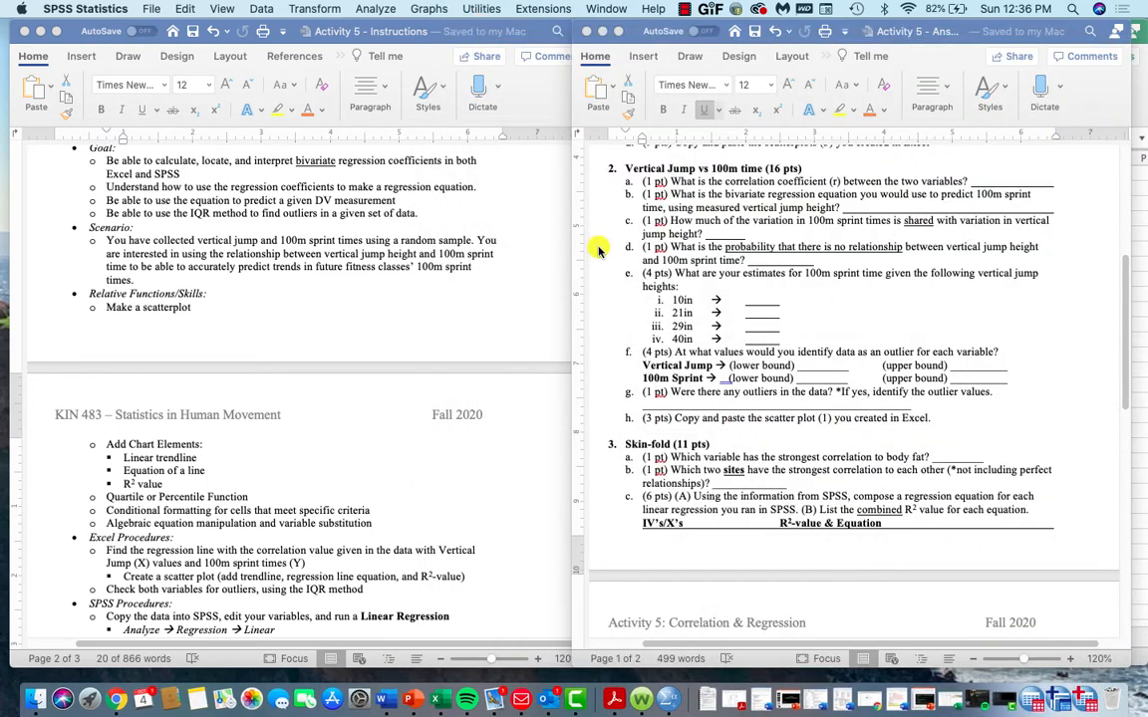
click(657, 284)
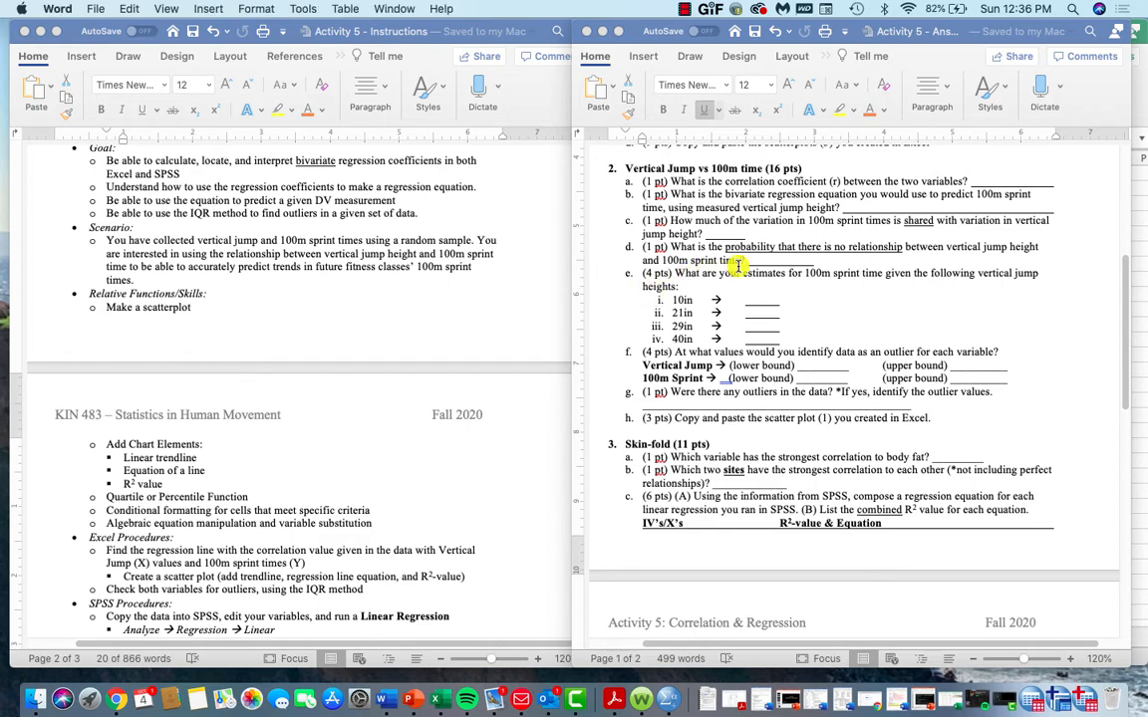
drag(642, 269, 791, 339)
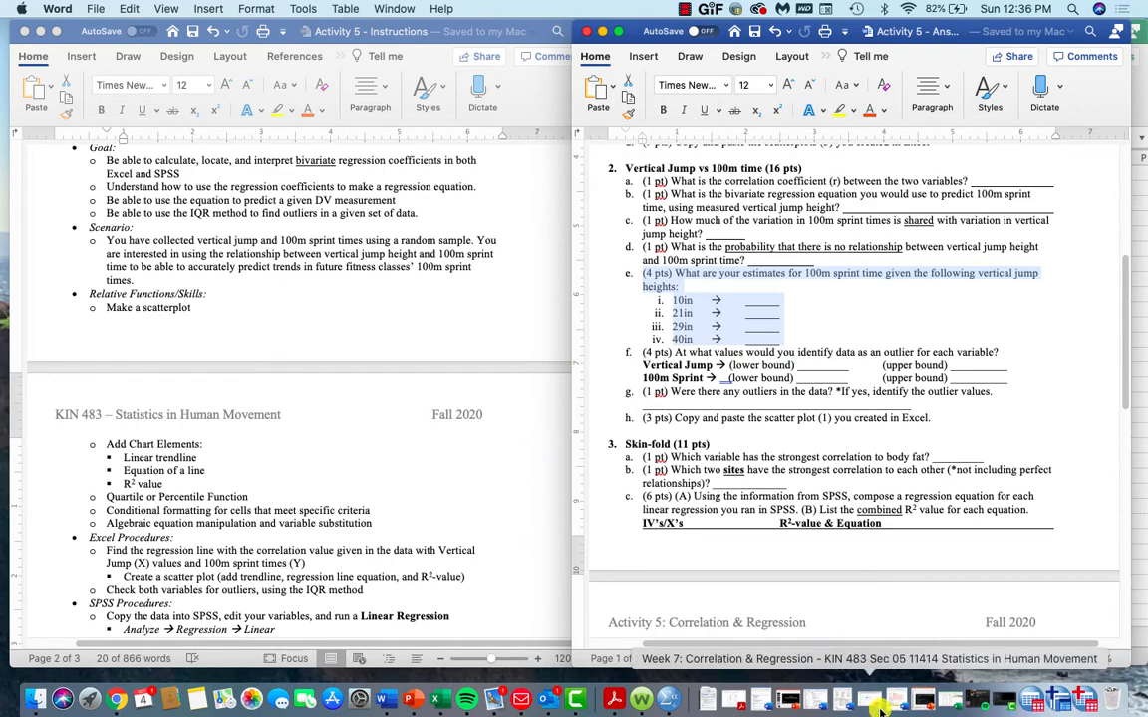
Switch to the Activity 5 Data workbook in Excel and enter the heading "Predictions" in cell L5 of the VJ vs 100m sheet.
click(890, 705)
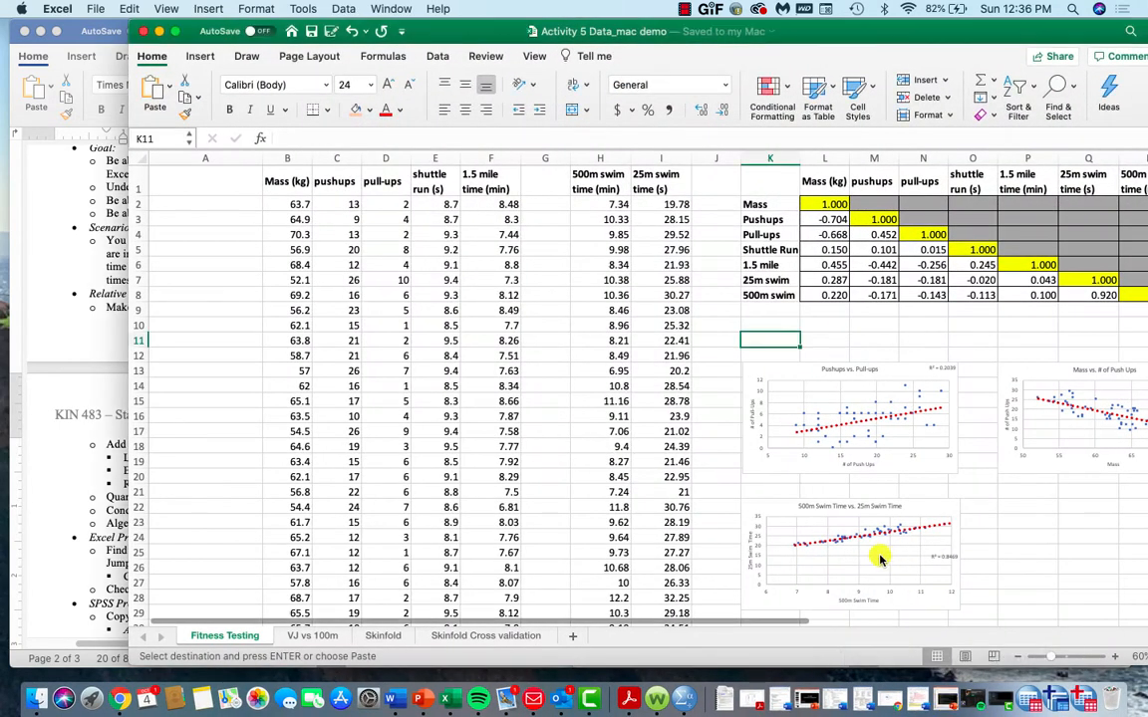
click(156, 33)
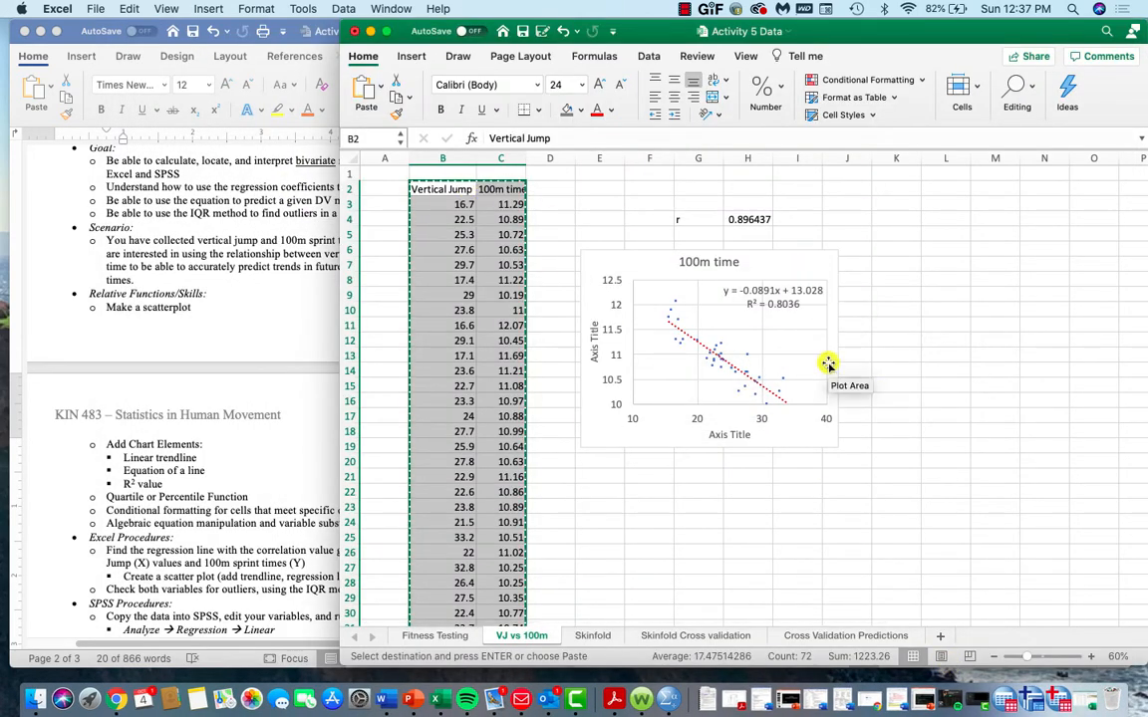
click(938, 236)
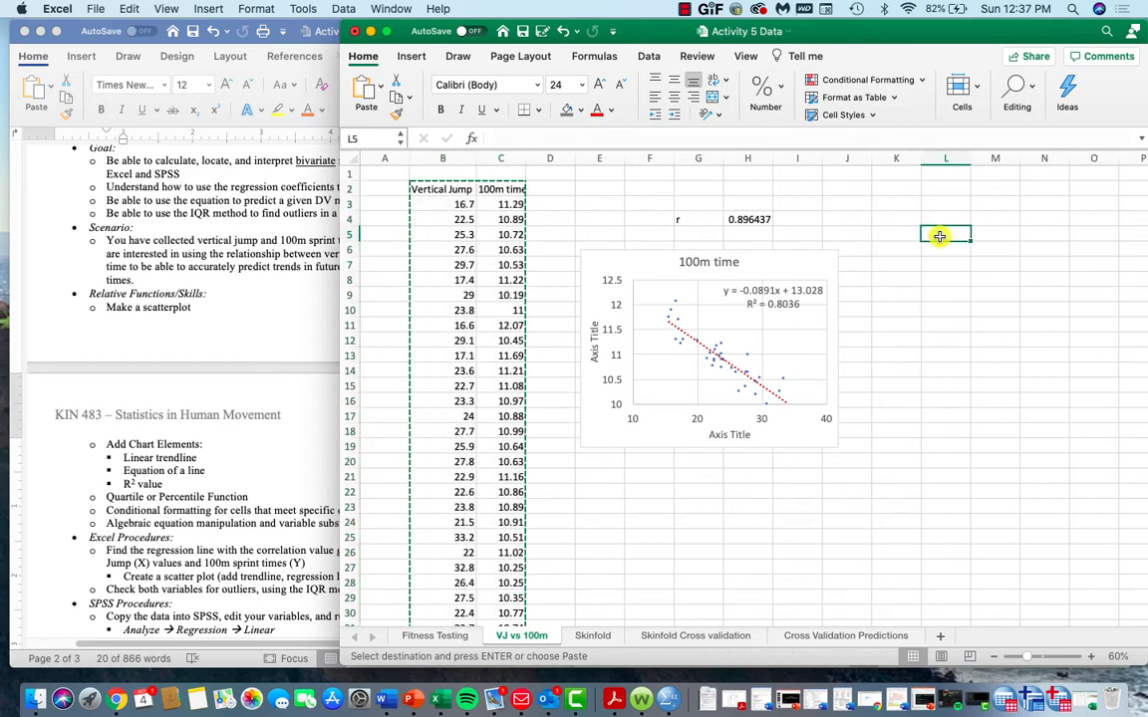
text(Pr)
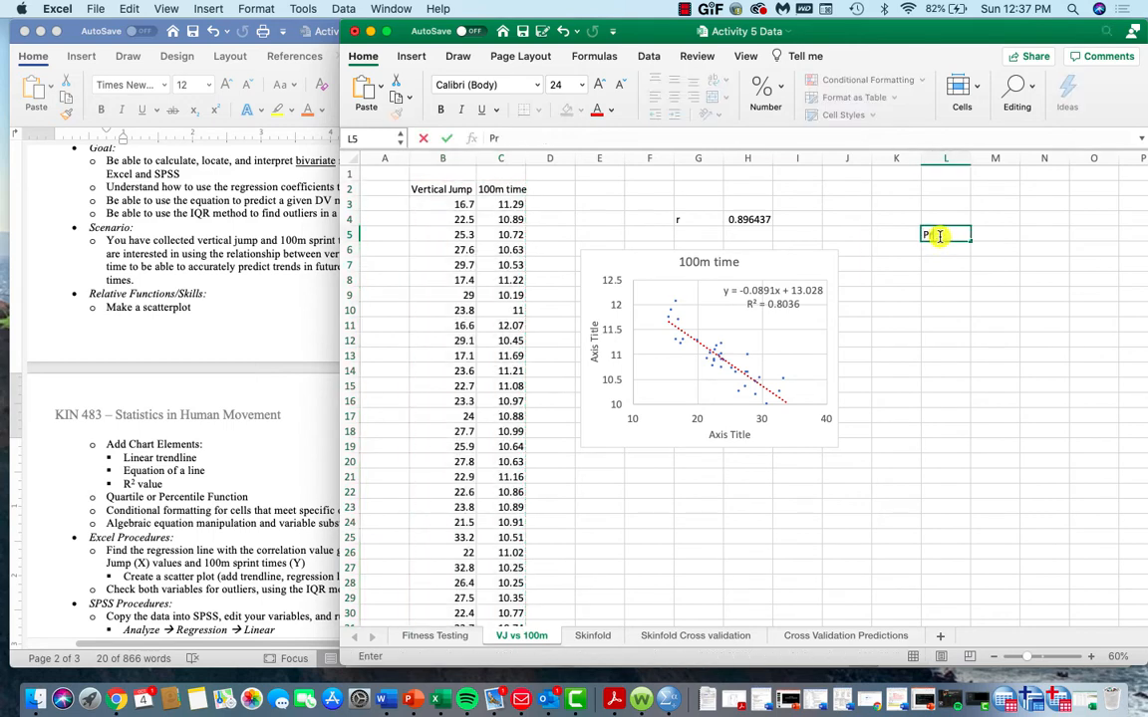
text(edictions)
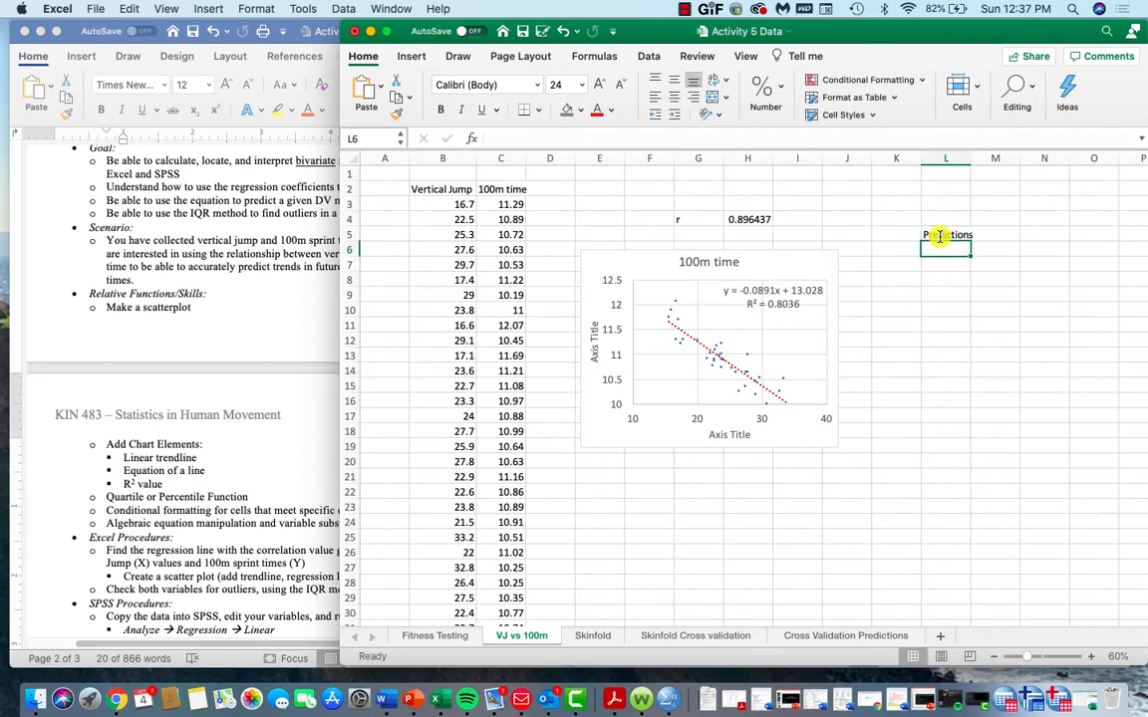
key(Return)
key(Return)
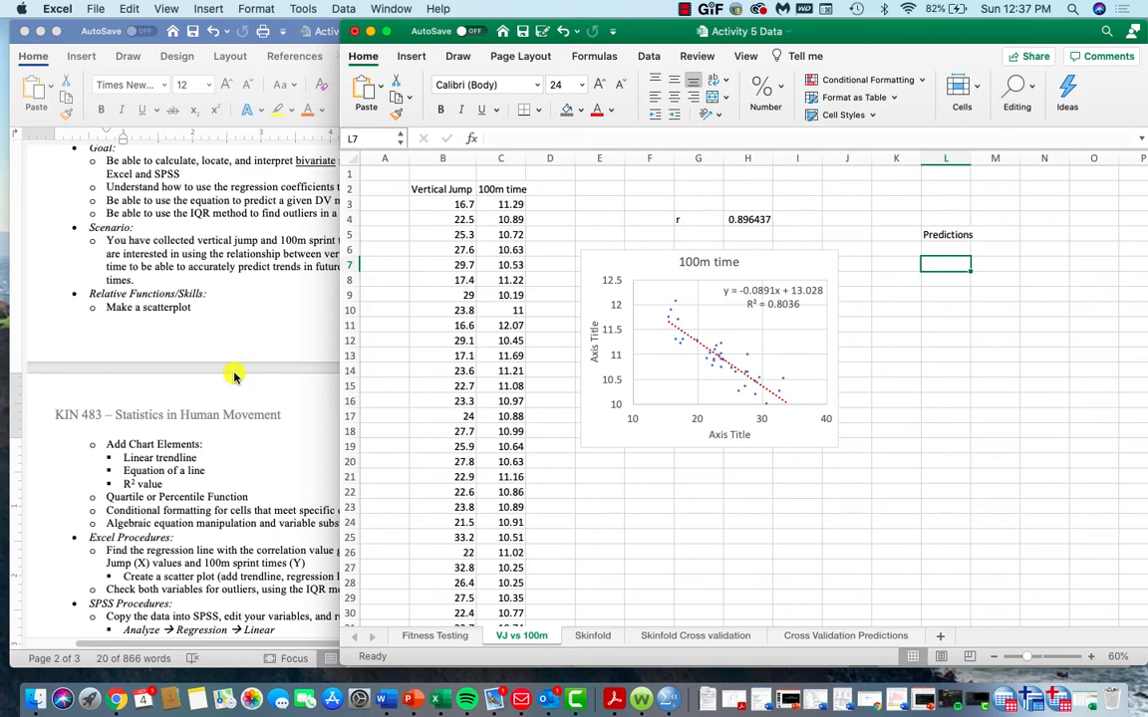
Find the vertical jump heights for the 100m sprint estimates in the SPSS Procedures section of the Activity 5 instructions.
scroll(234, 375, down, 5)
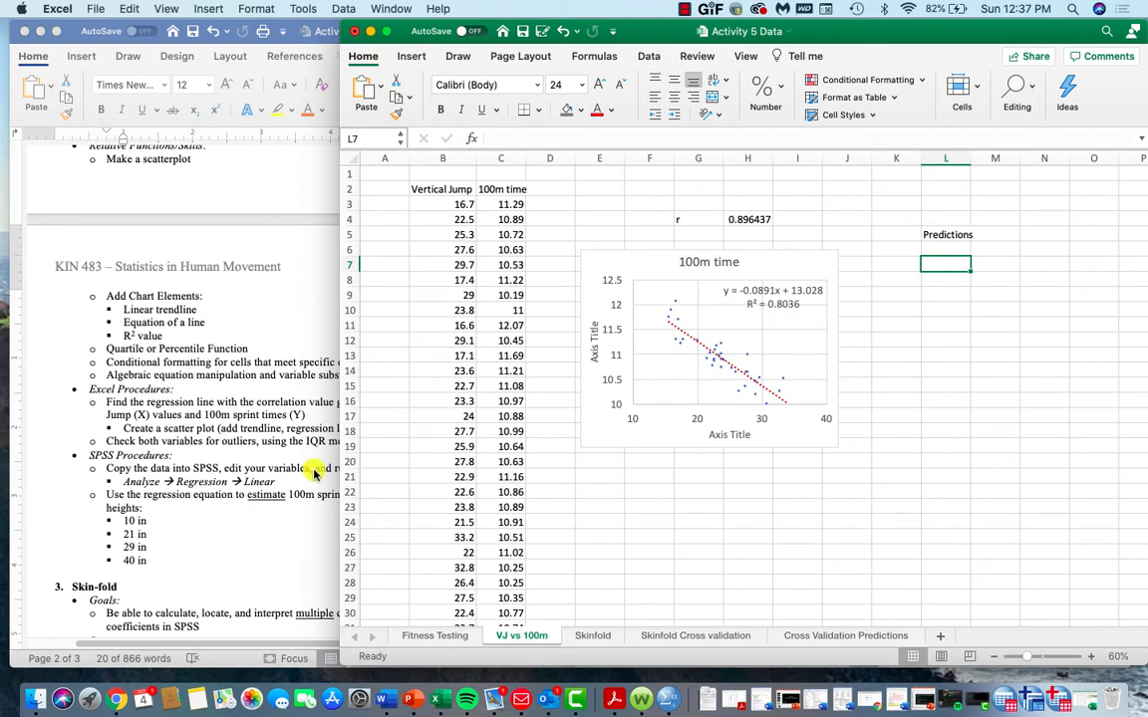
Enter the header DV in L7 and list the jump heights 10, 21, 29 and 40 in L8:L11.
text(DV)
key(Return)
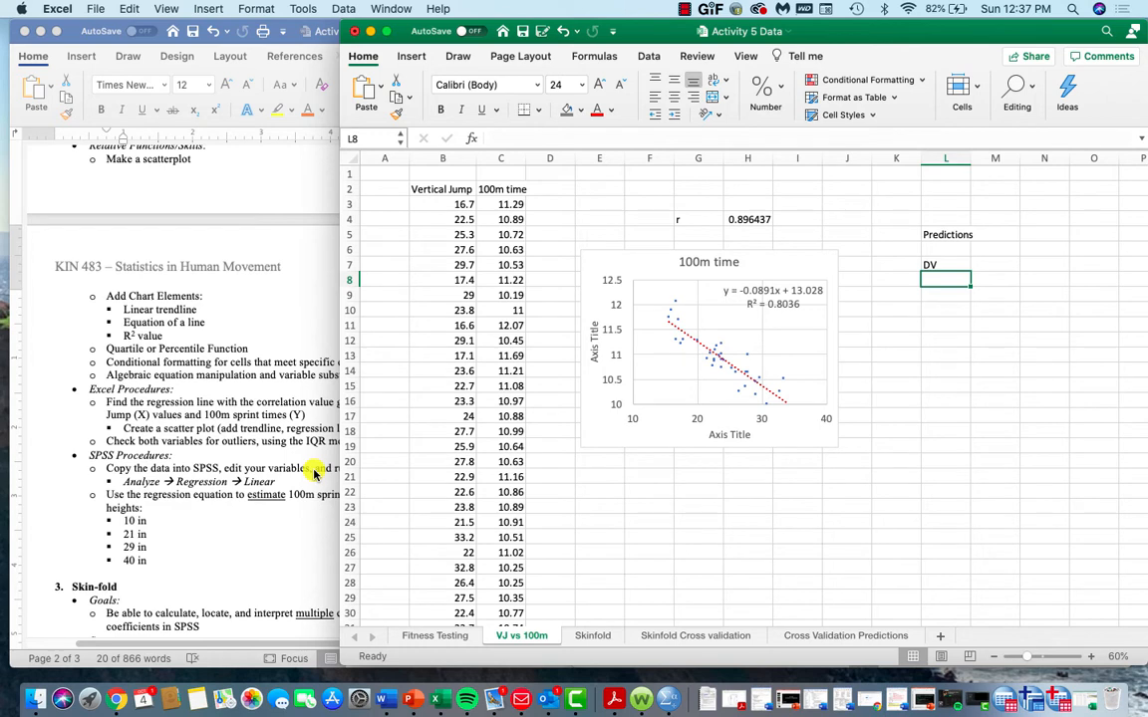
text(10)
key(Return)
text(21)
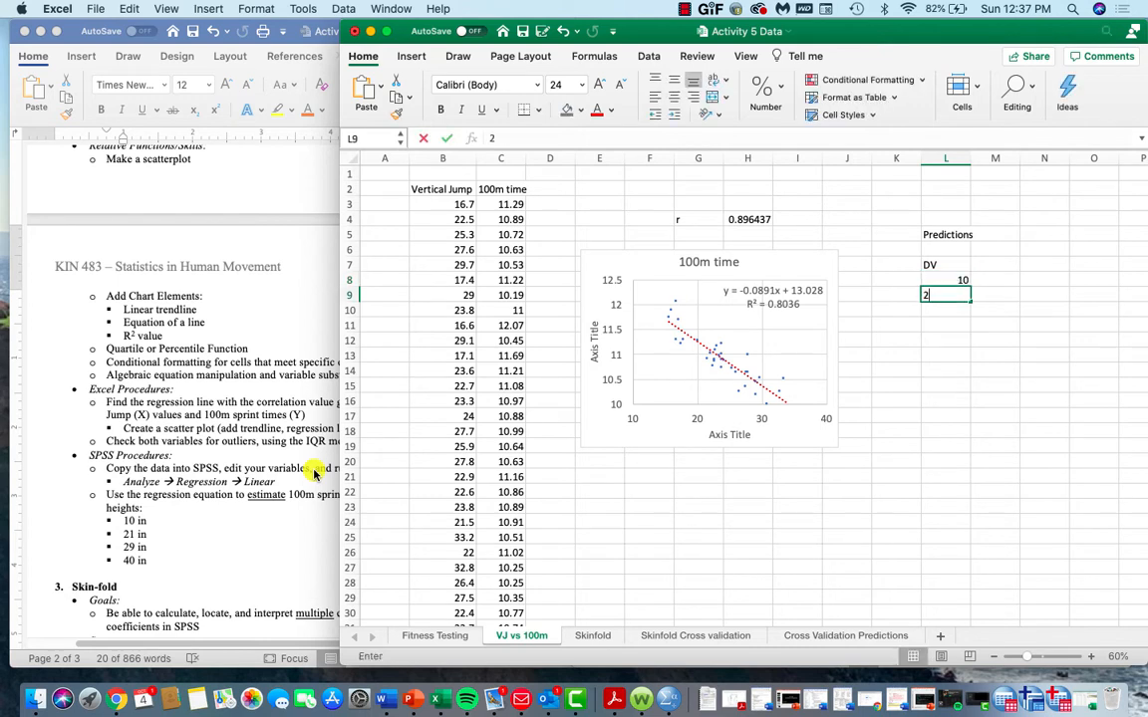
key(Return)
text(29)
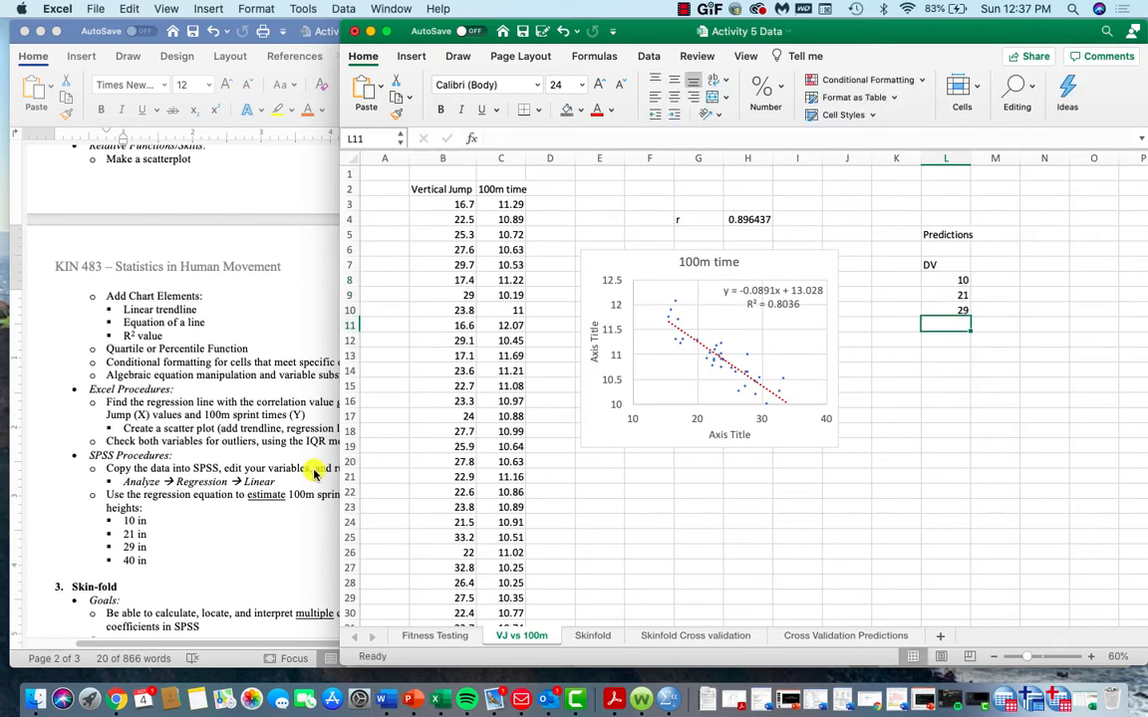
key(Return)
text(40)
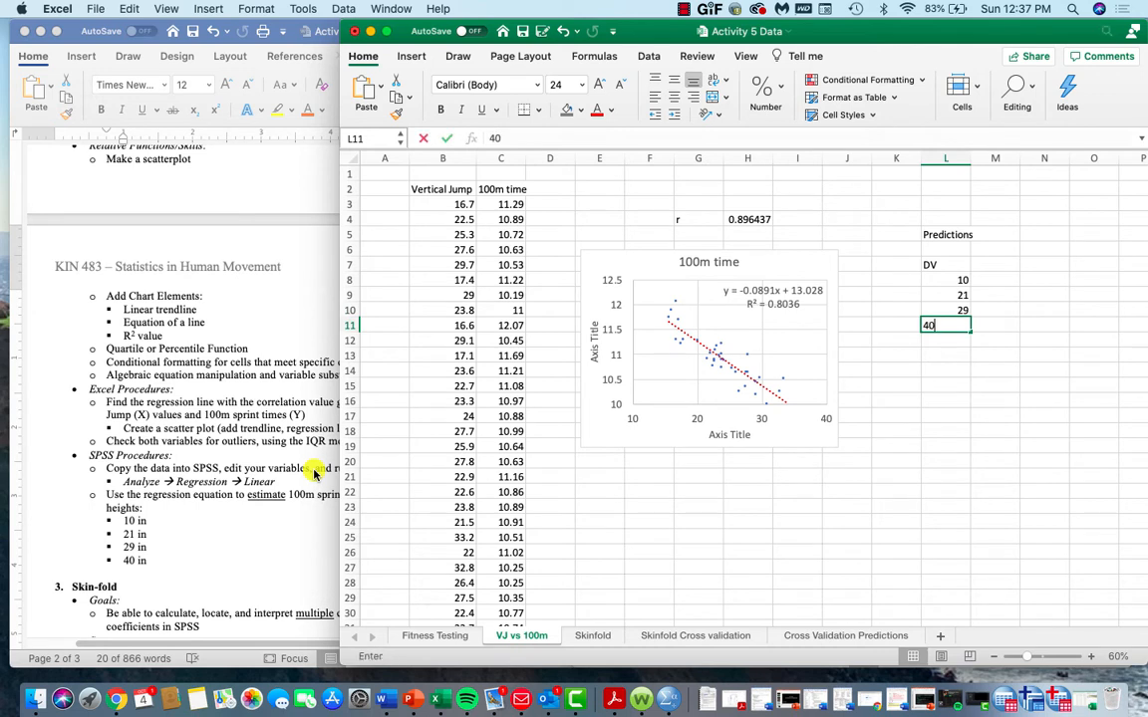
key(Return)
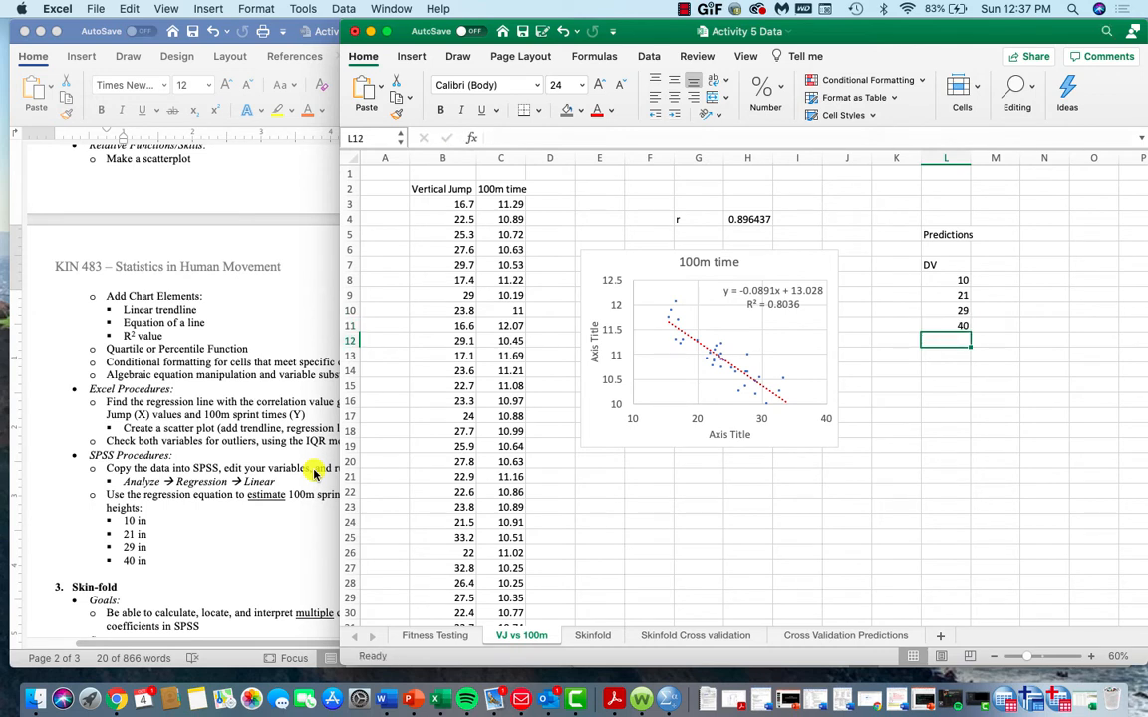
Replace the header in L7 with IV and enter the header Predict DV in M7.
click(938, 264)
text(IV)
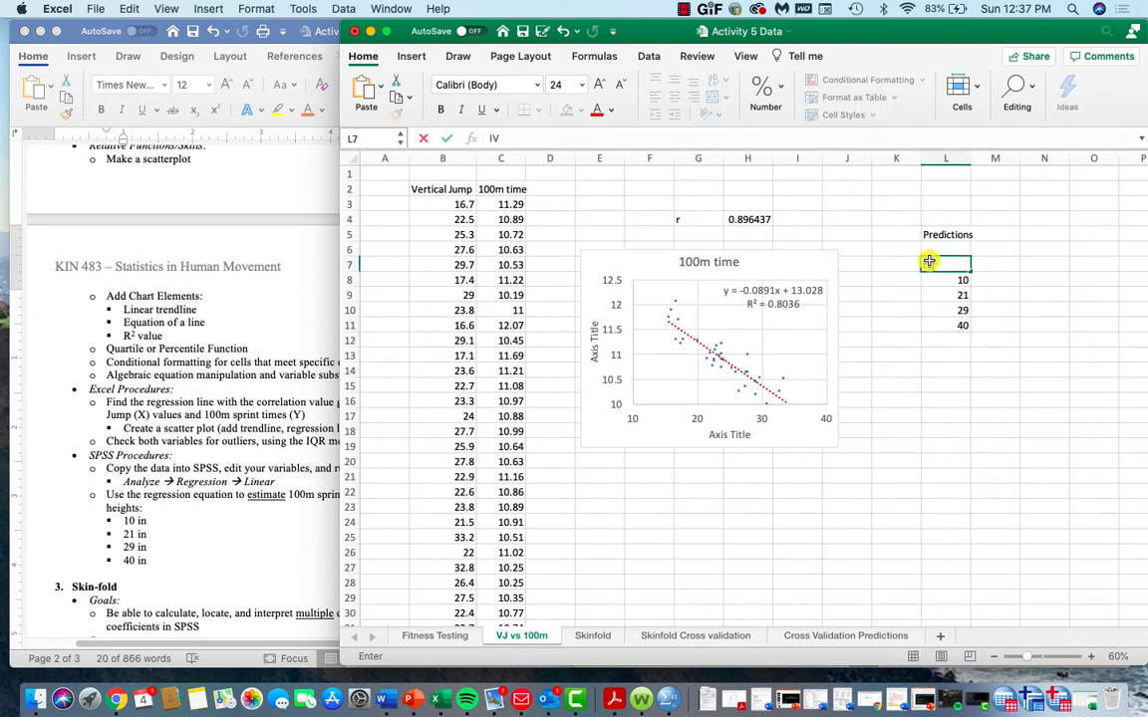
click(968, 368)
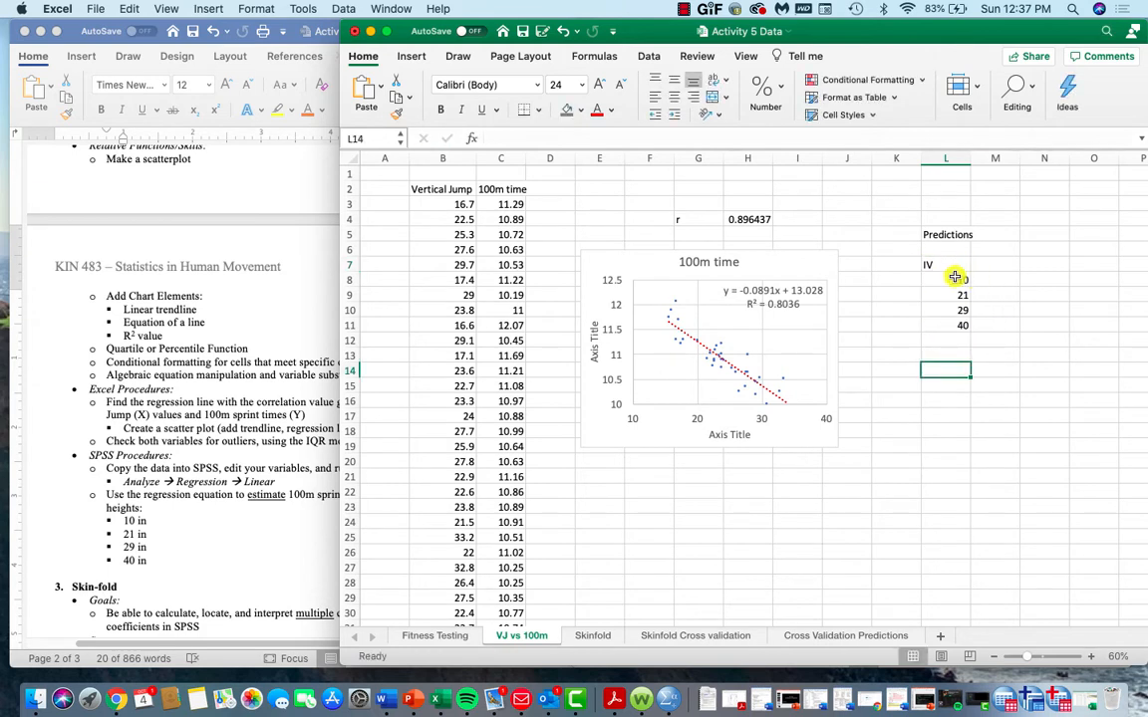
click(992, 264)
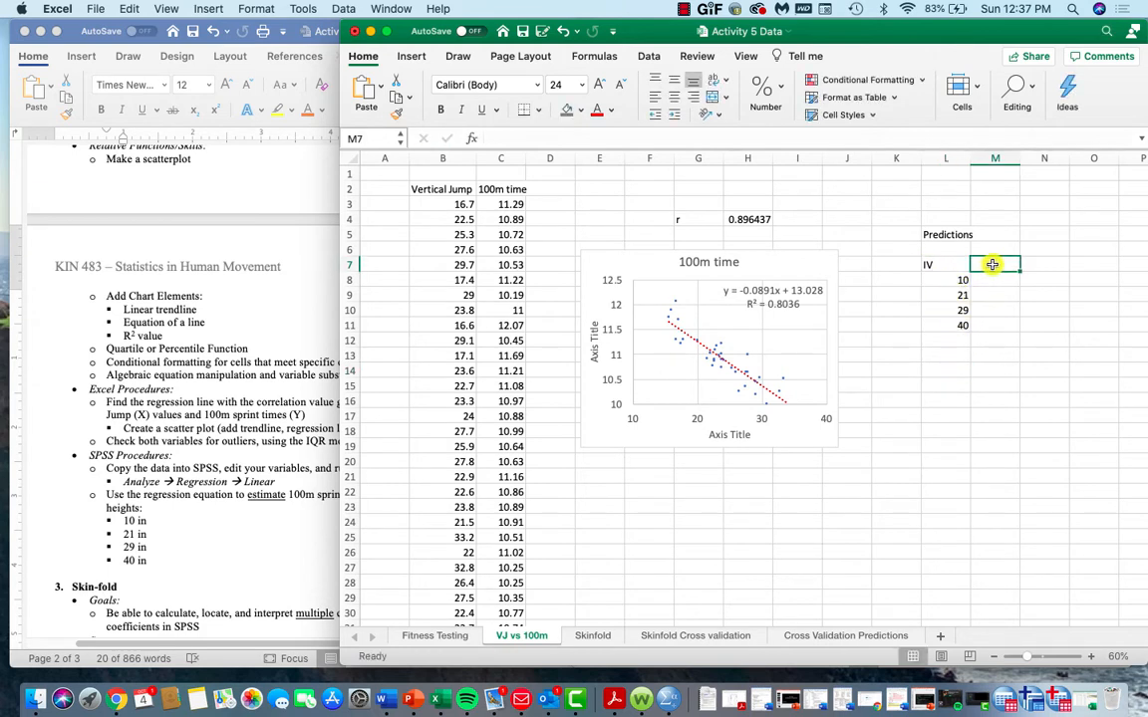
text(Predict DV)
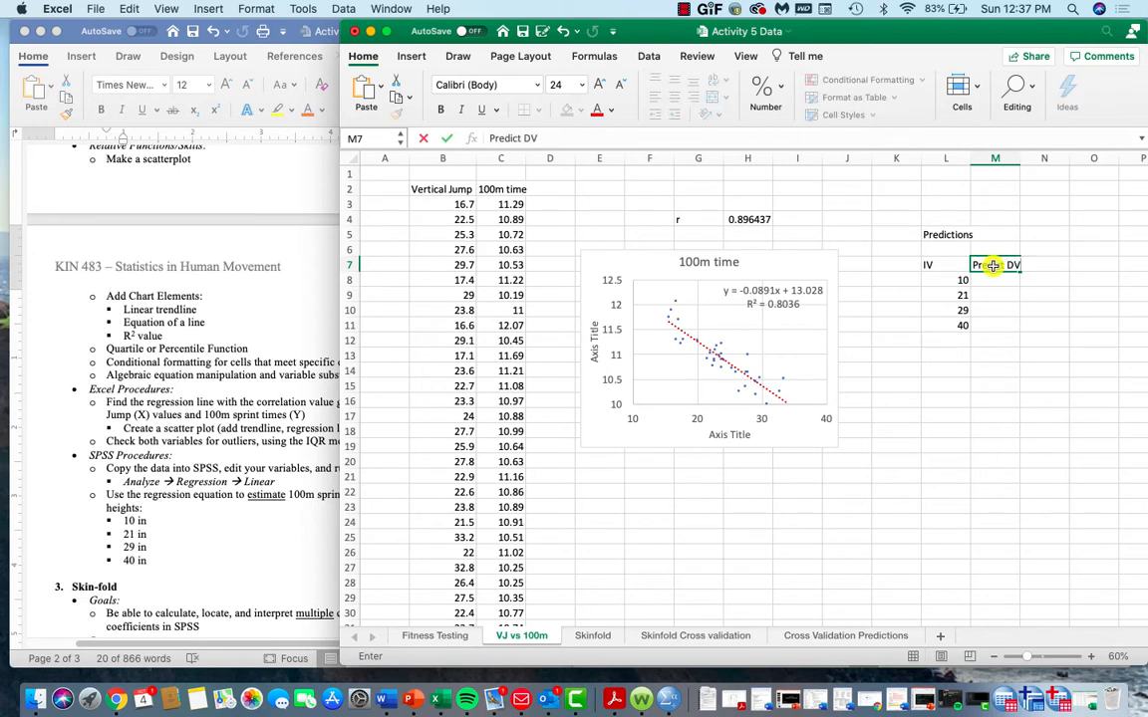
key(Return)
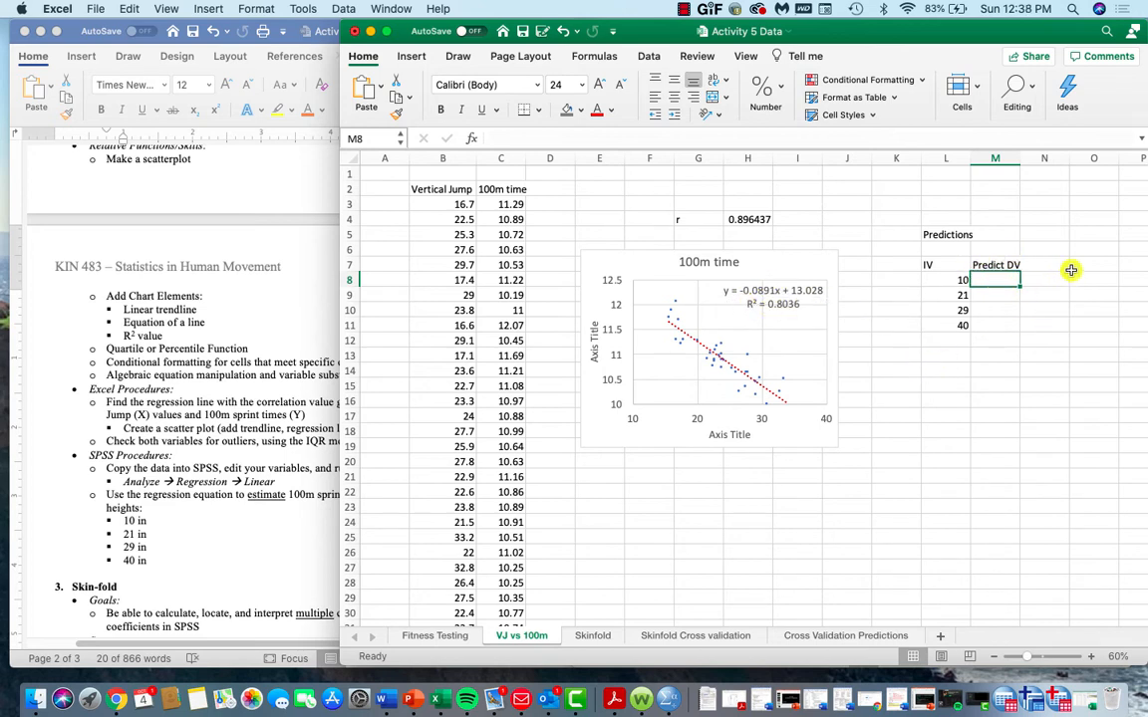
Enter the regression prediction formula =-0.089*L8+13.028 in M8.
text(=)
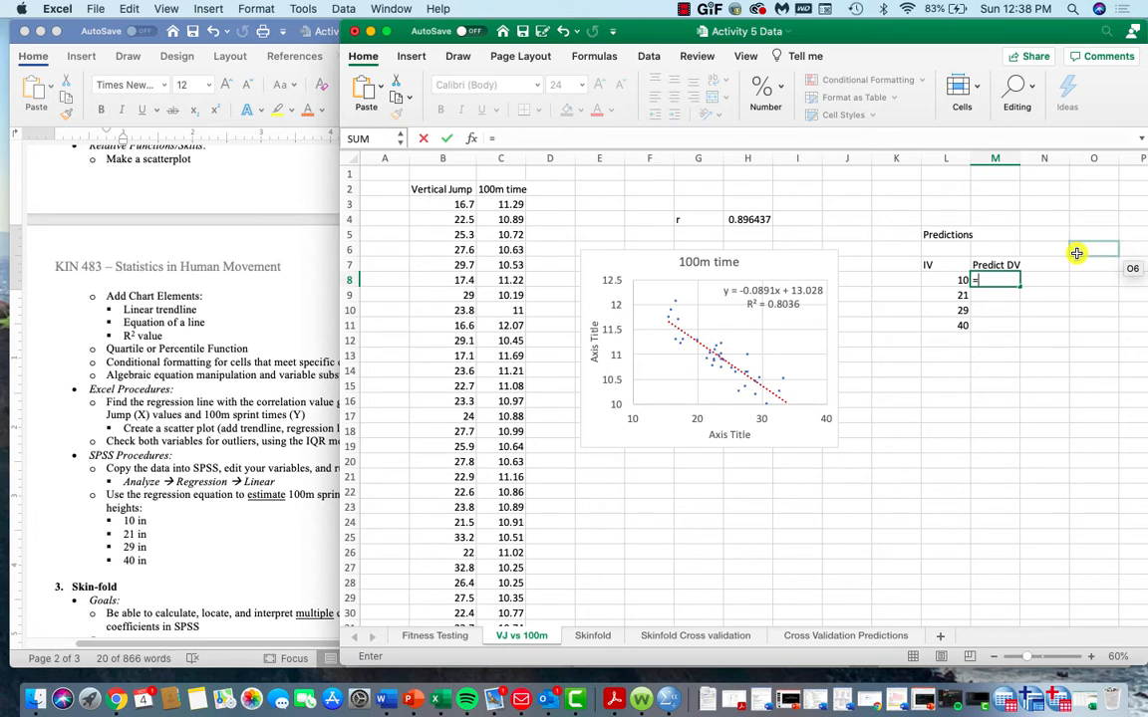
text(-0.089*)
click(952, 280)
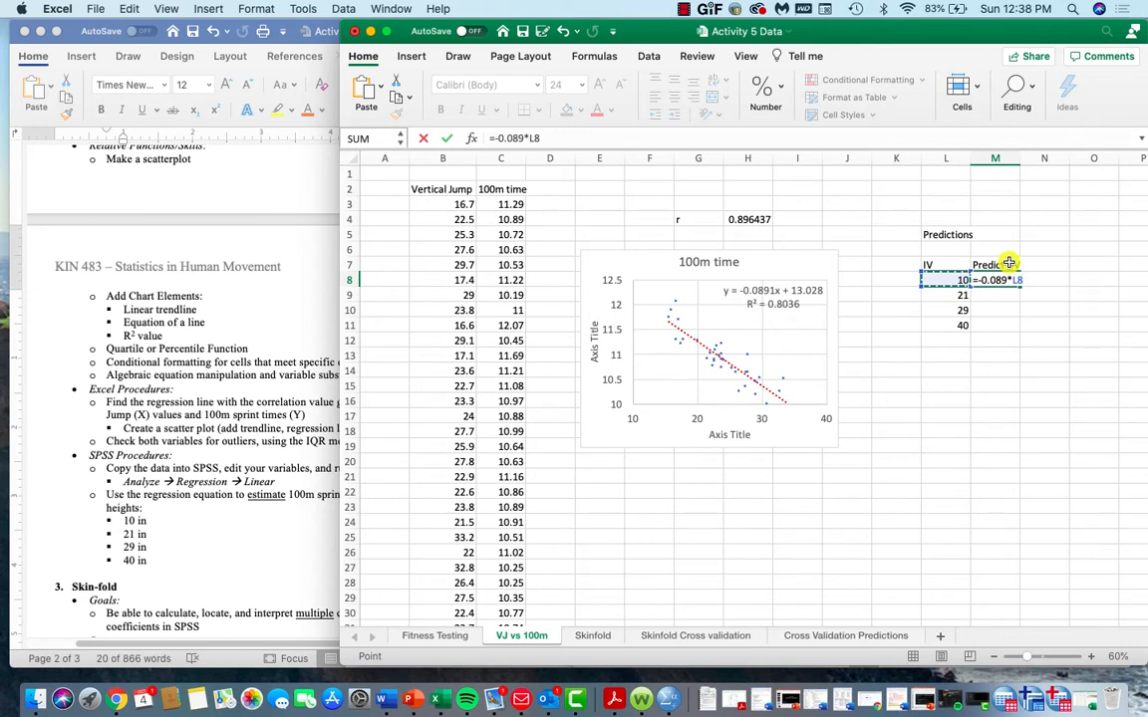
text(+13.028)
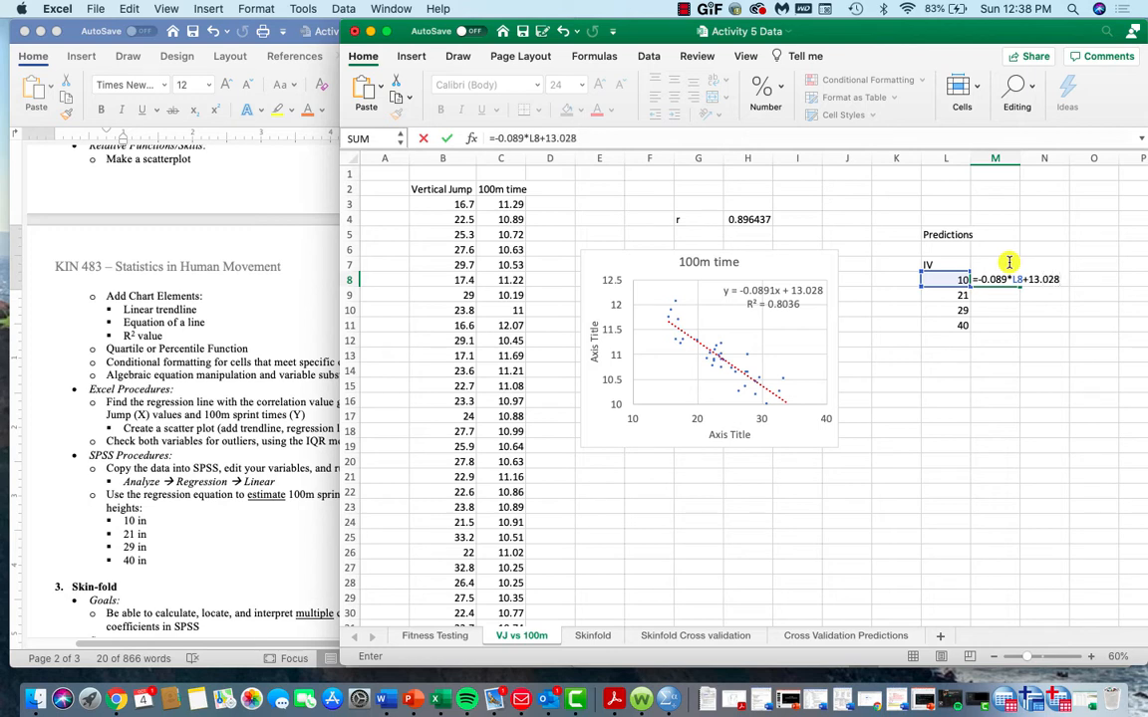
key(Return)
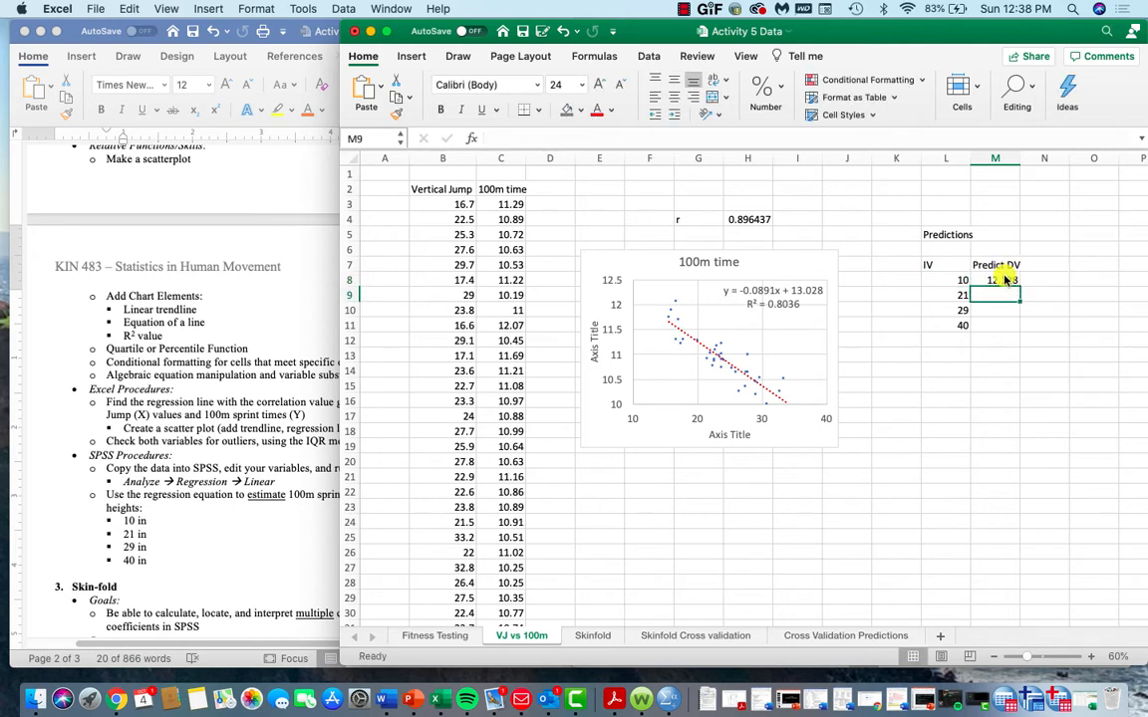
Fill the prediction formula from M8 down through M11 and check the cell reference in M10's formula.
click(1001, 280)
drag(1019, 288, 1016, 331)
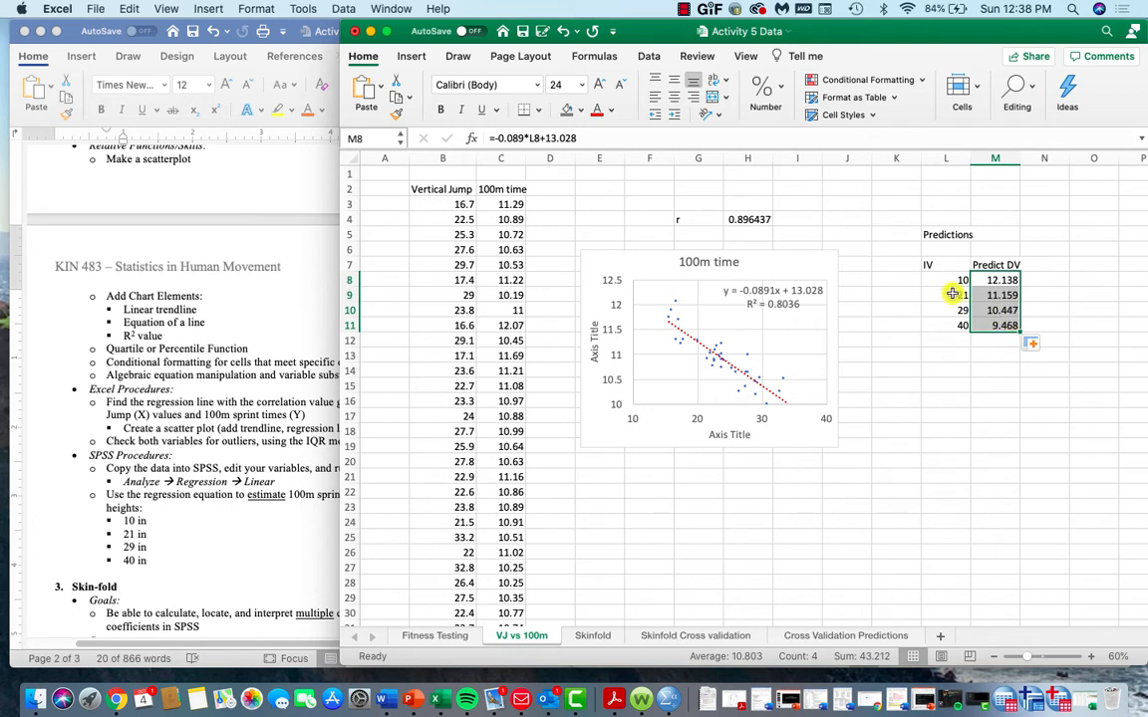
double_click(1004, 309)
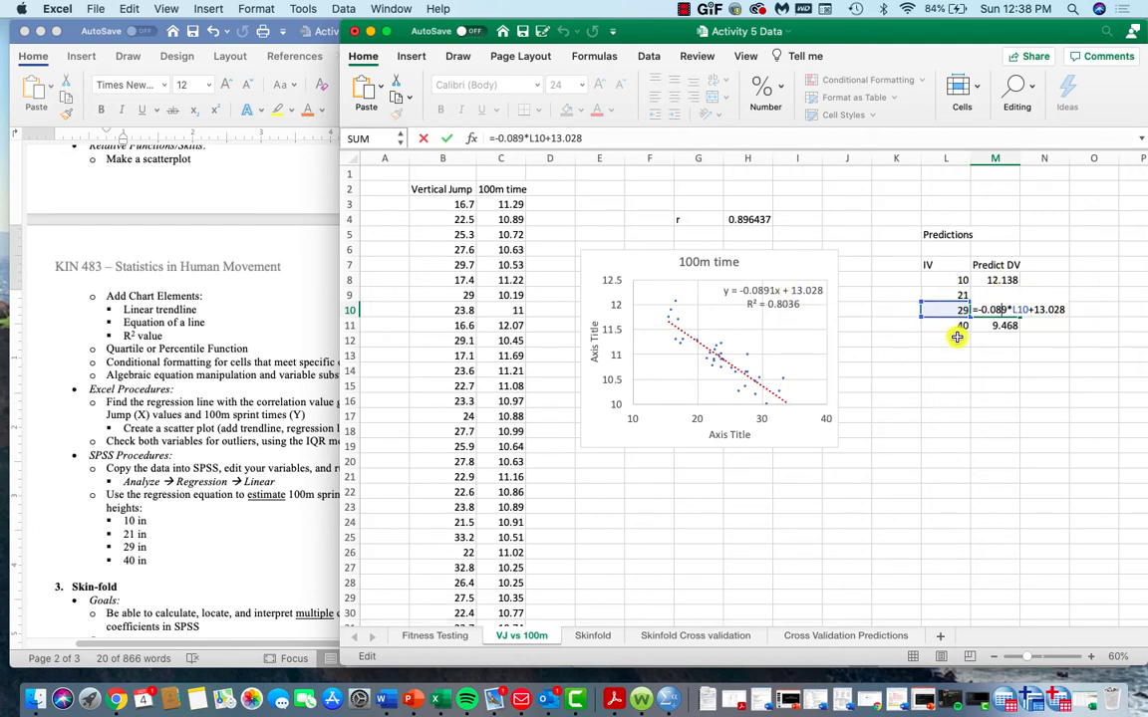
key(Return)
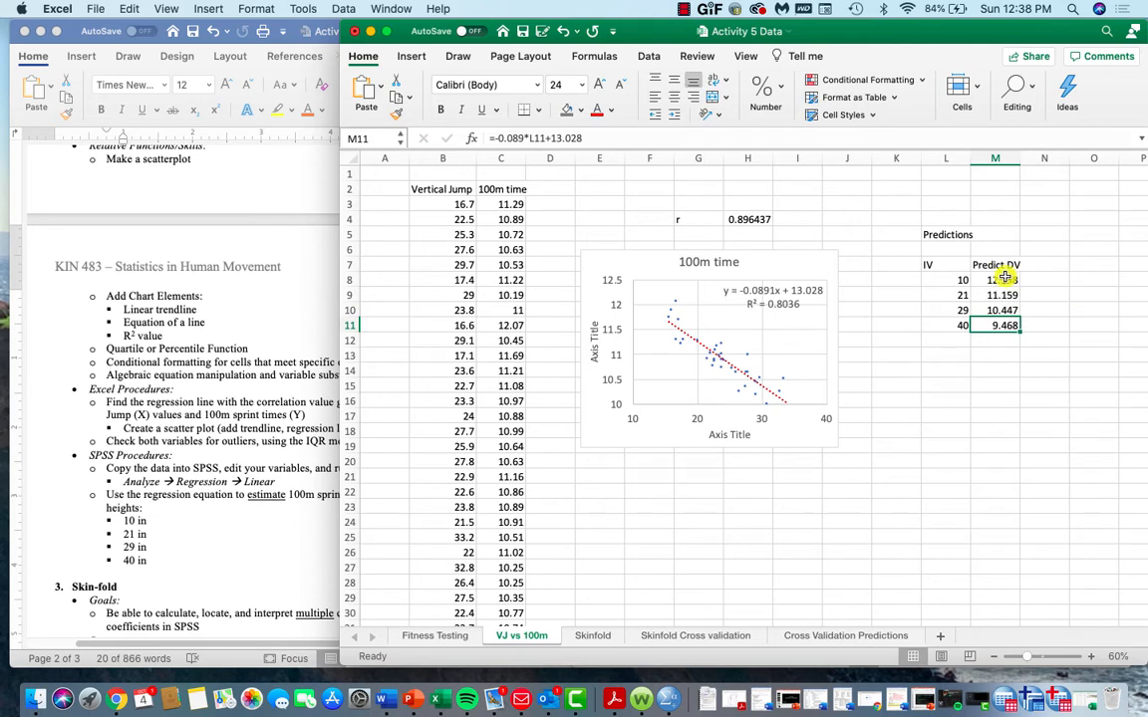
drag(982, 280, 982, 325)
click(1013, 450)
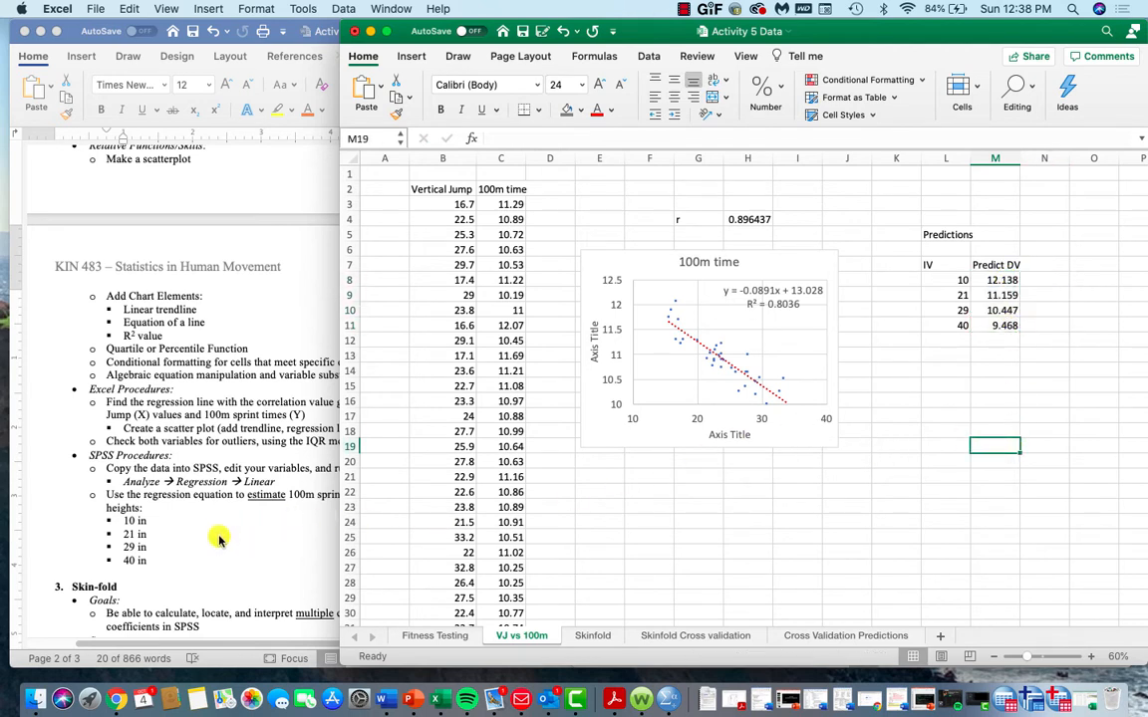
Enter the section title "Outlier - IQR Method" in K15.
click(908, 386)
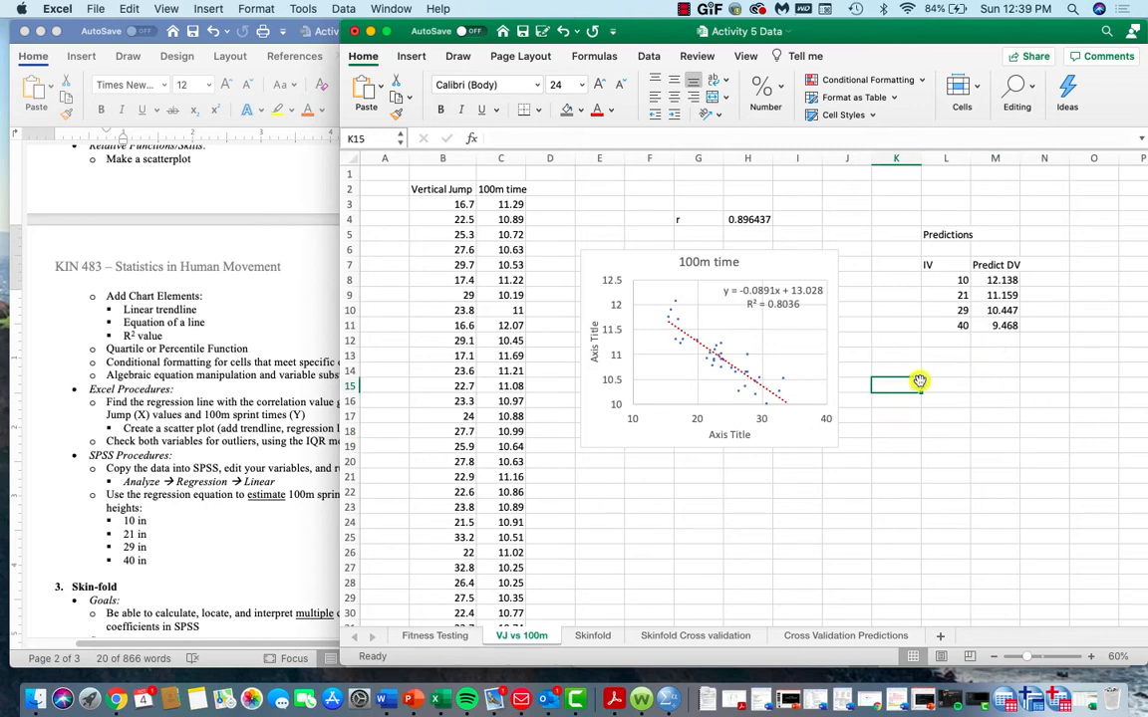
text(outlier)
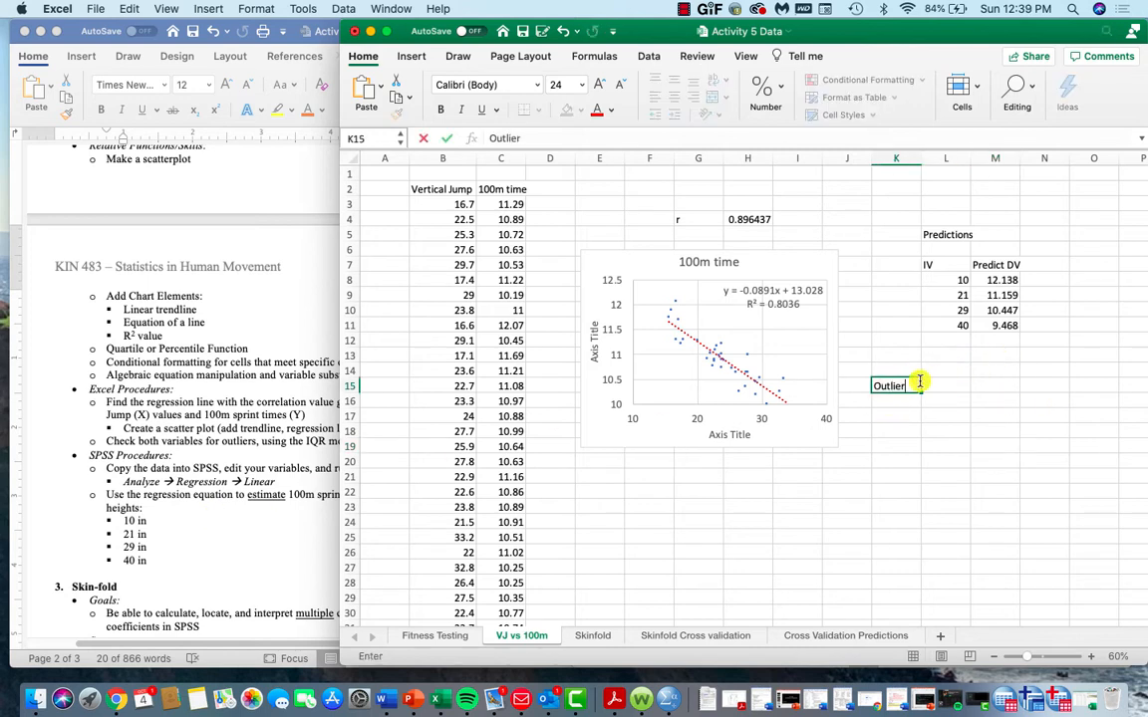
text( - IQR Method)
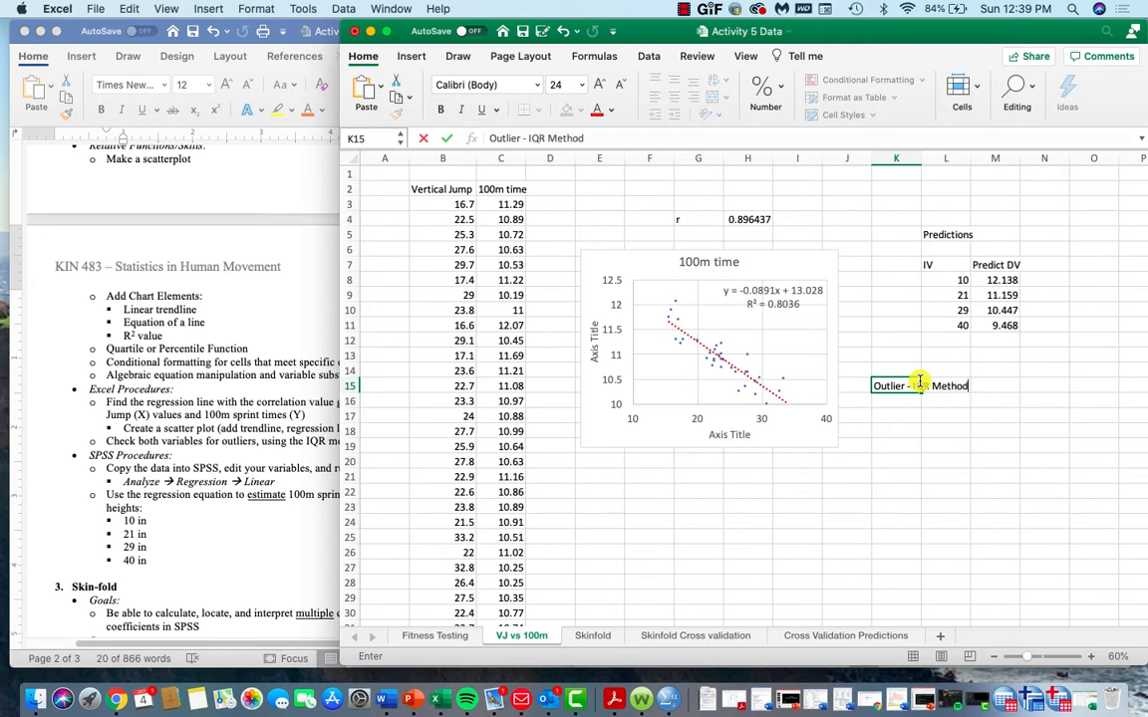
key(Return)
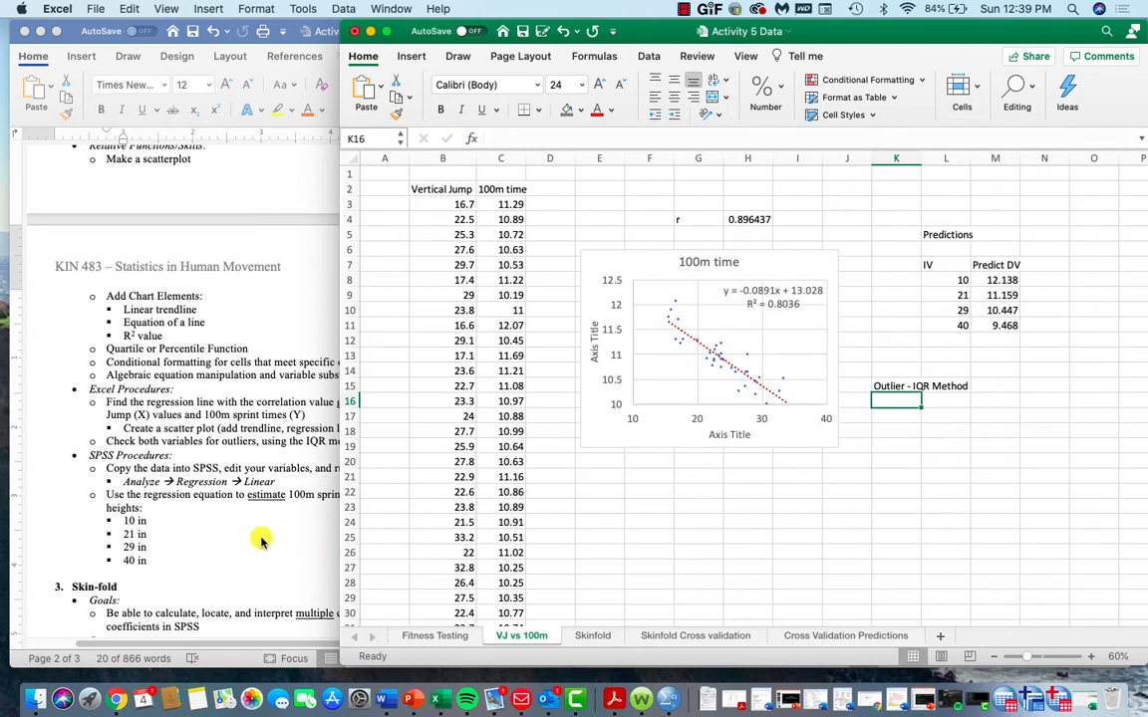
Consult the Word instructions, return to Excel, and enter the labels Q3, Q1 and IQR in K16:K18.
click(261, 540)
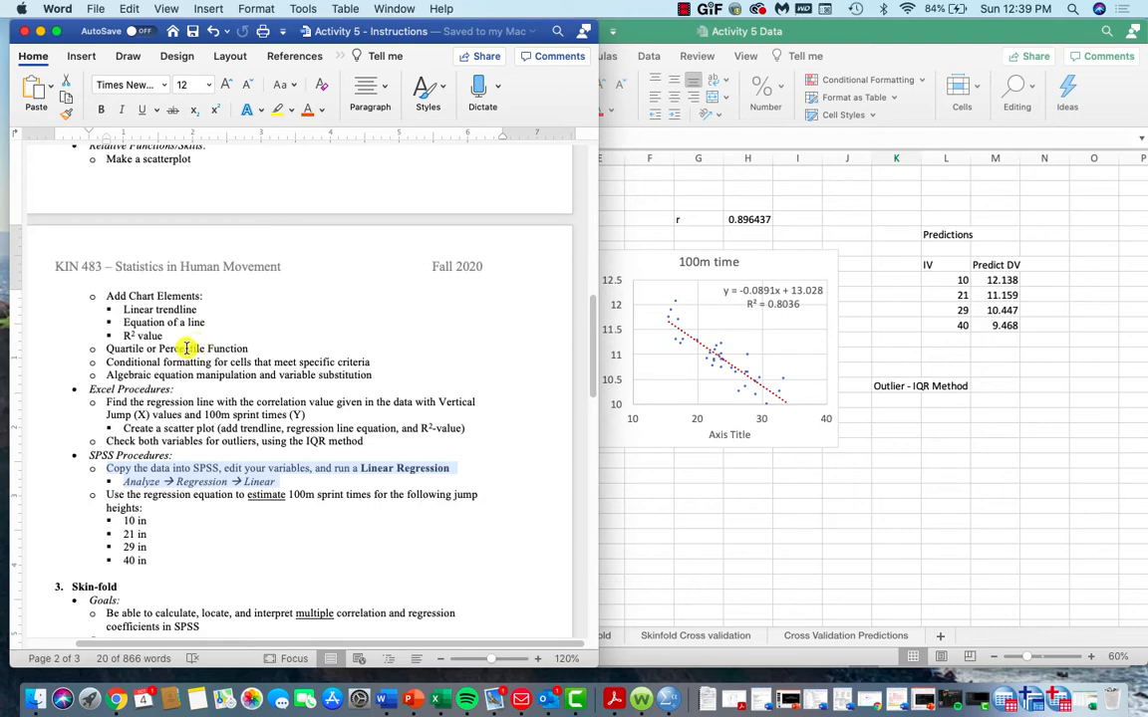
click(887, 401)
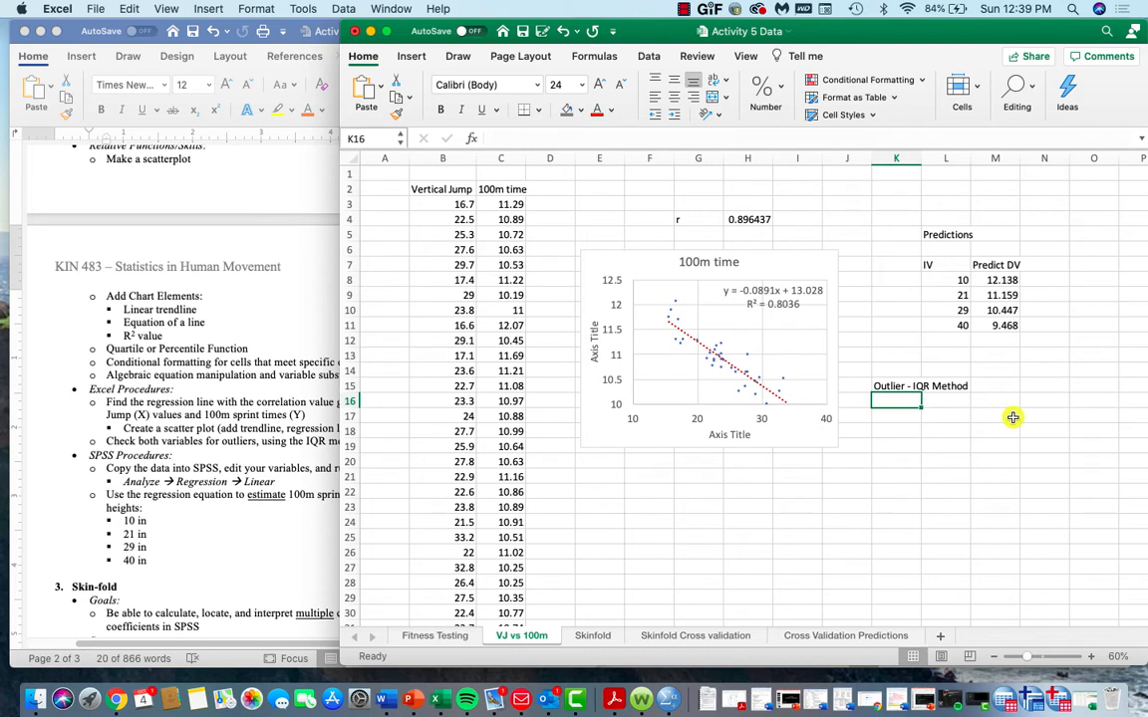
text(Q3)
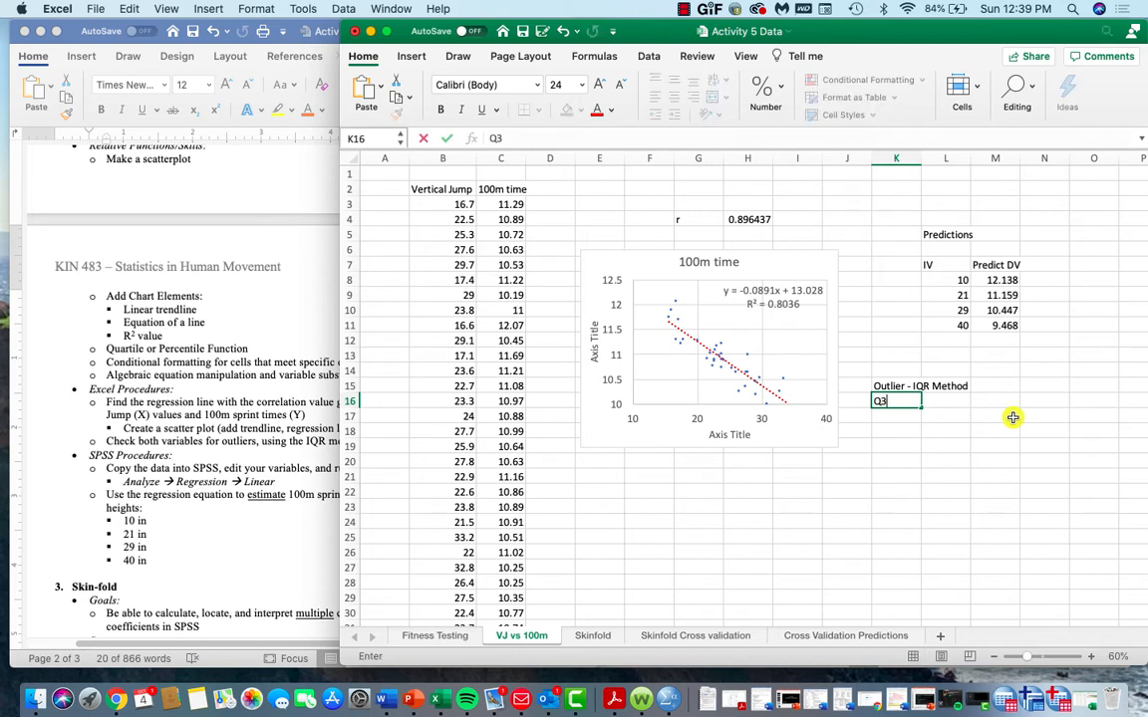
key(Return)
text(Q1)
key(Return)
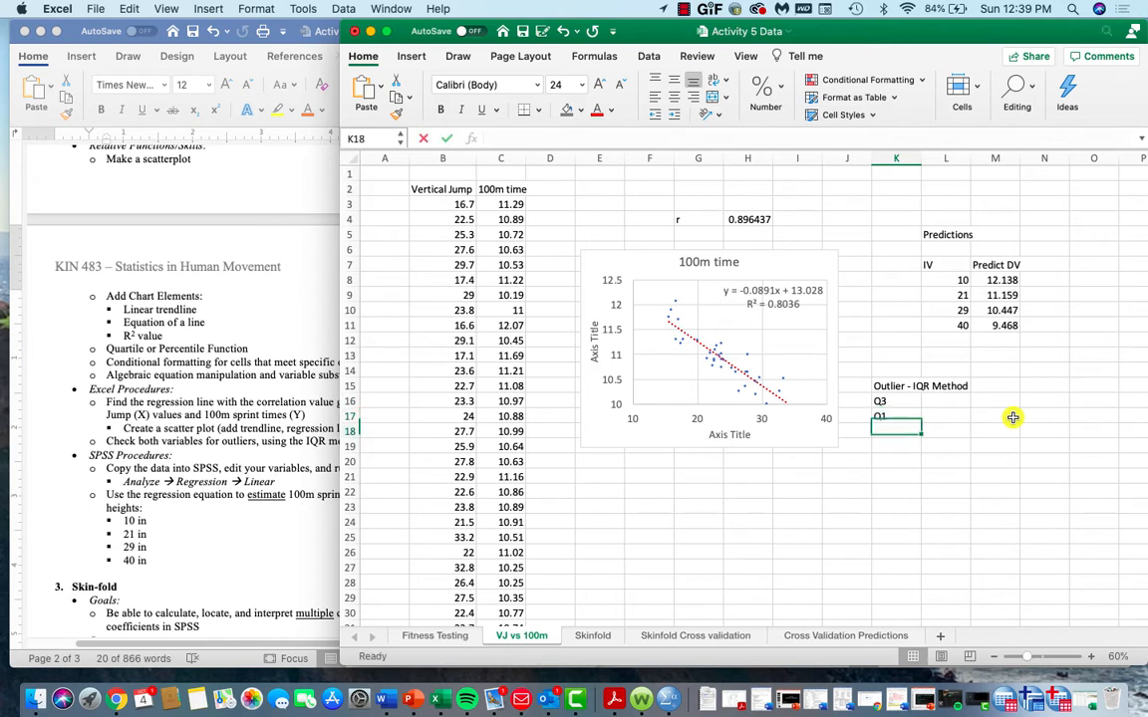
text(IQR)
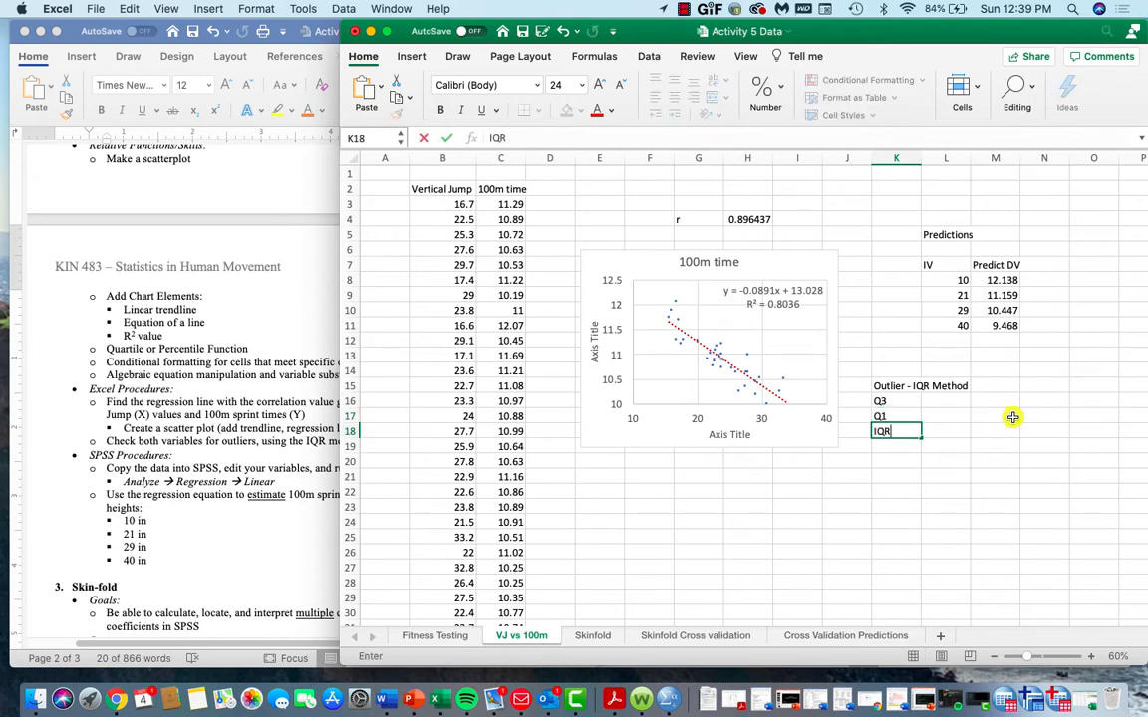
key(Return)
key(Return)
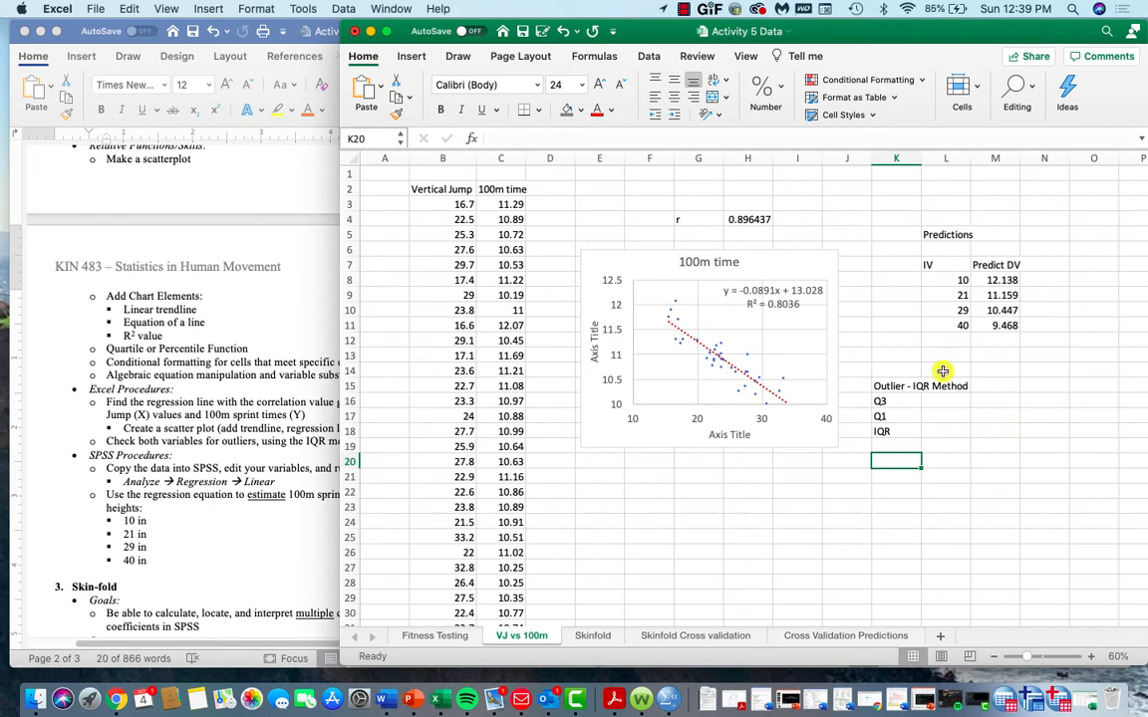
Insert blank cells at K16:K18, shifting the Q3, Q1 and IQR labels down.
drag(895, 401, 898, 432)
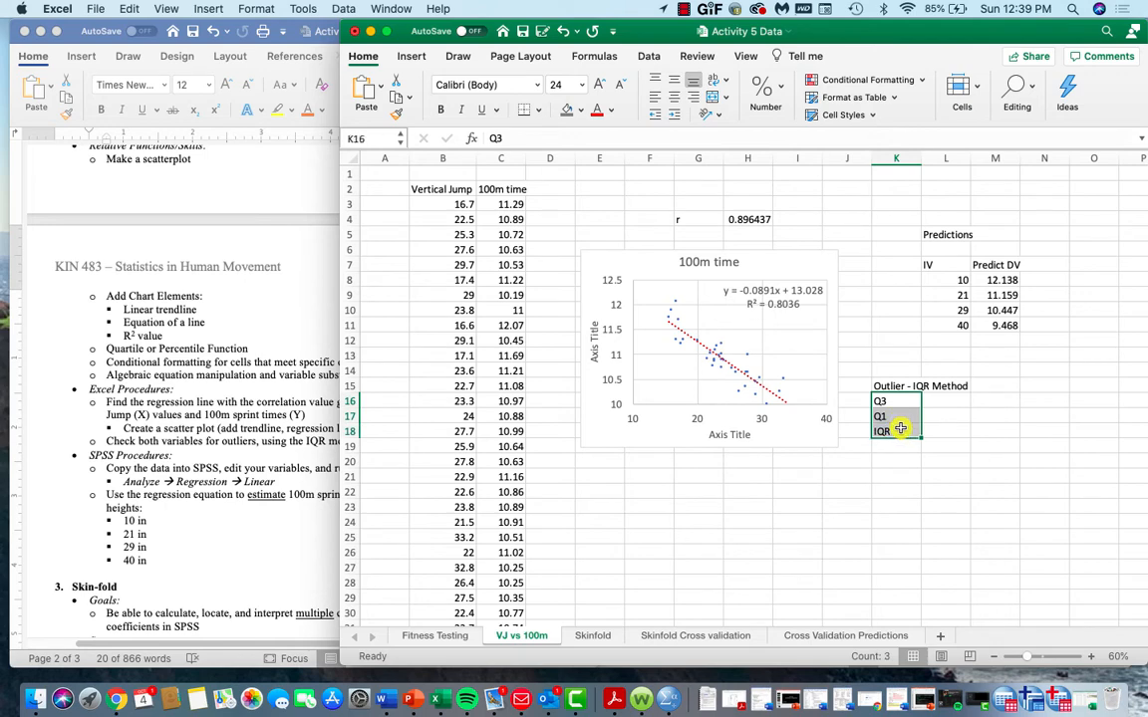
right_click(901, 431)
click(956, 368)
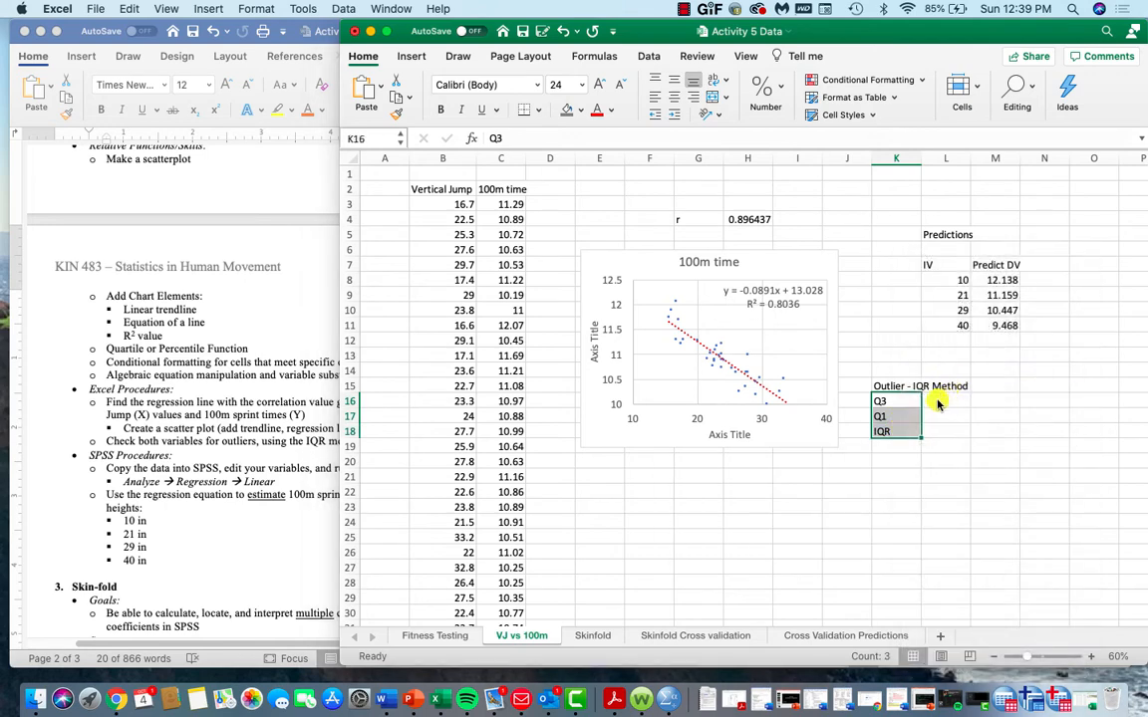
click(937, 380)
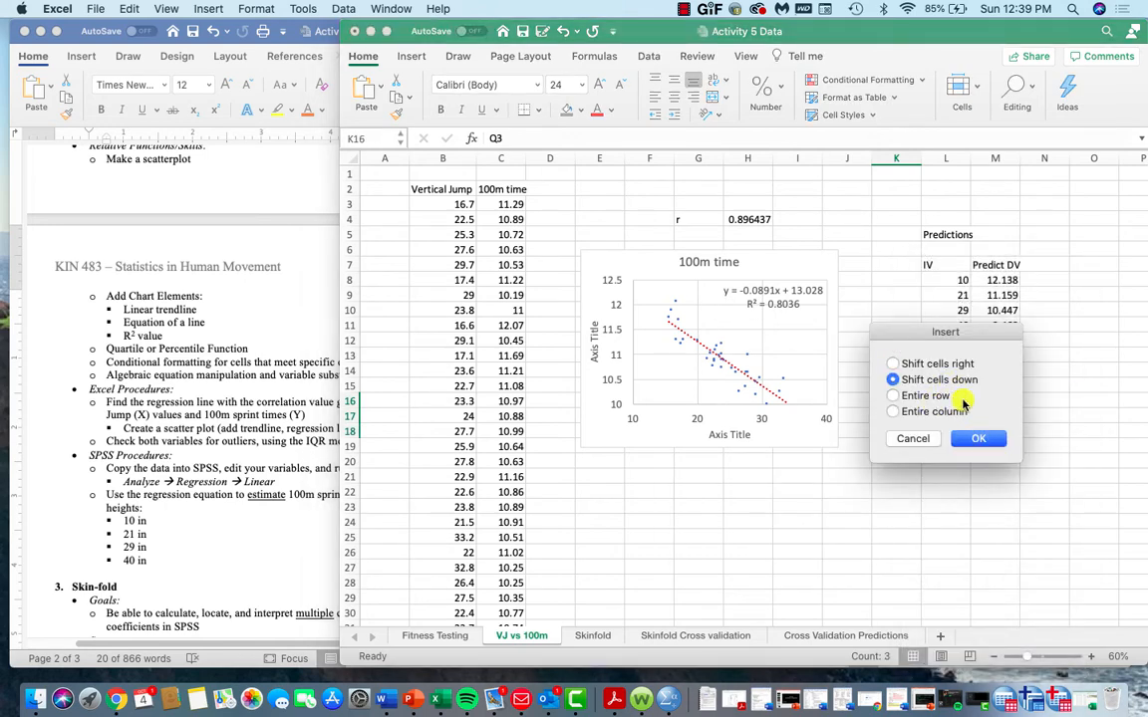
click(978, 438)
Delete the two blank cells K17:K18, shifting the cells below up so one empty row remains above Q3.
click(892, 430)
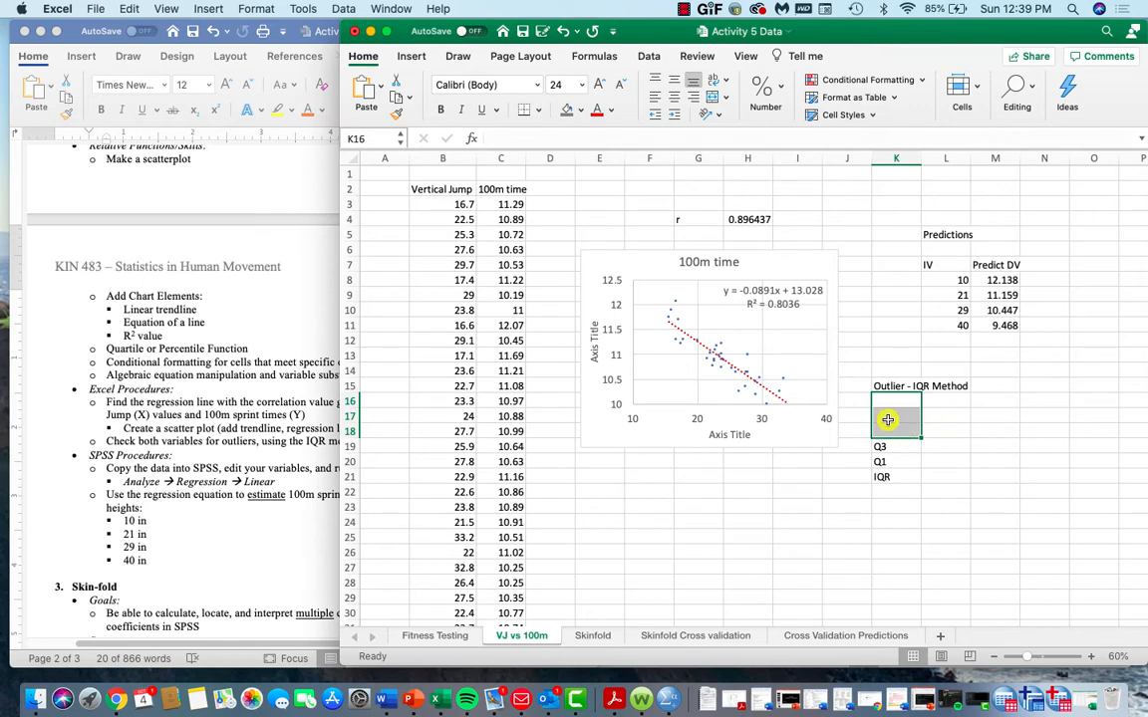
right_click(890, 430)
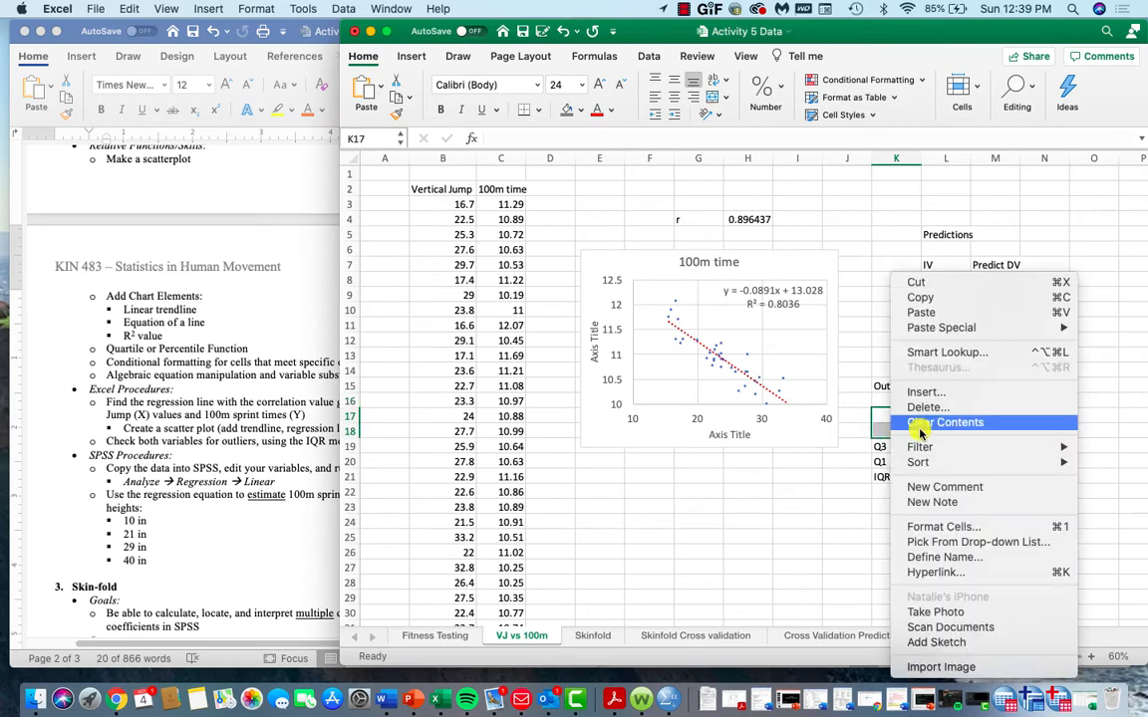
click(932, 408)
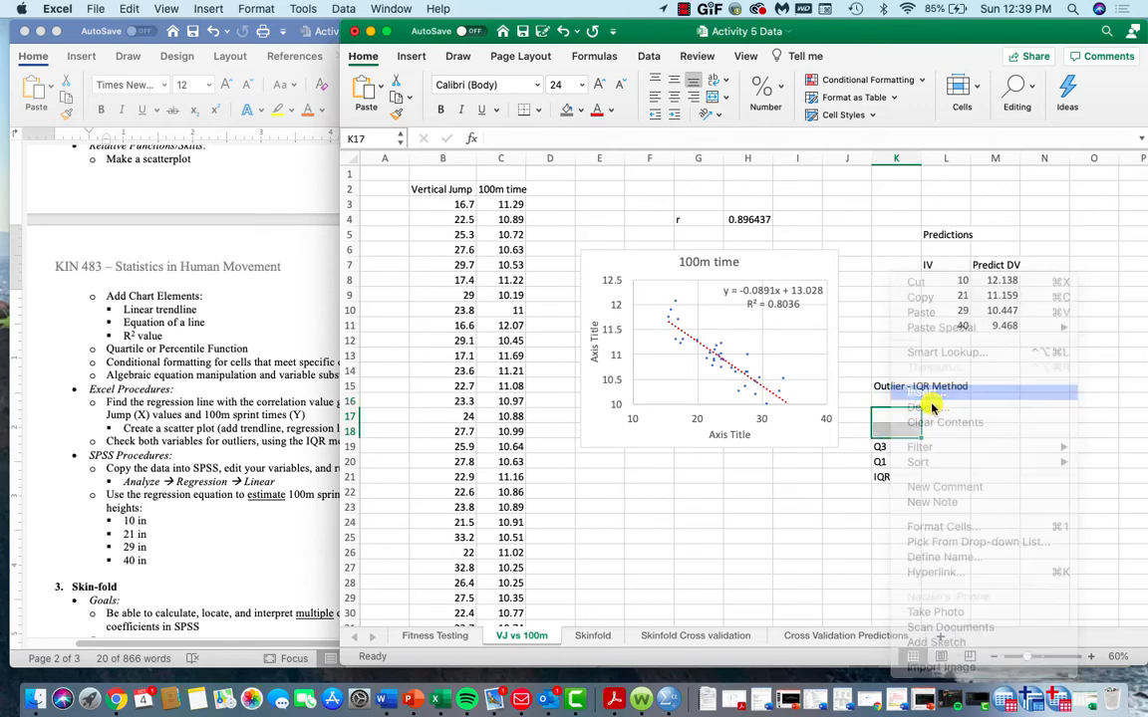
click(944, 449)
right_click(915, 435)
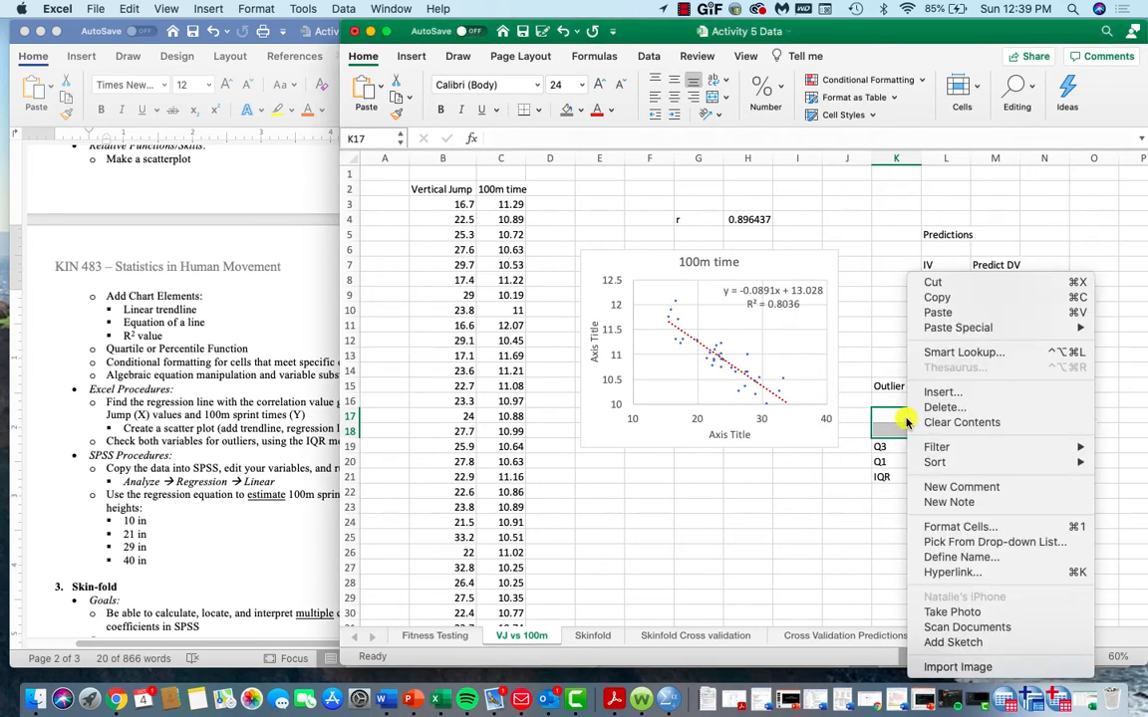
click(912, 408)
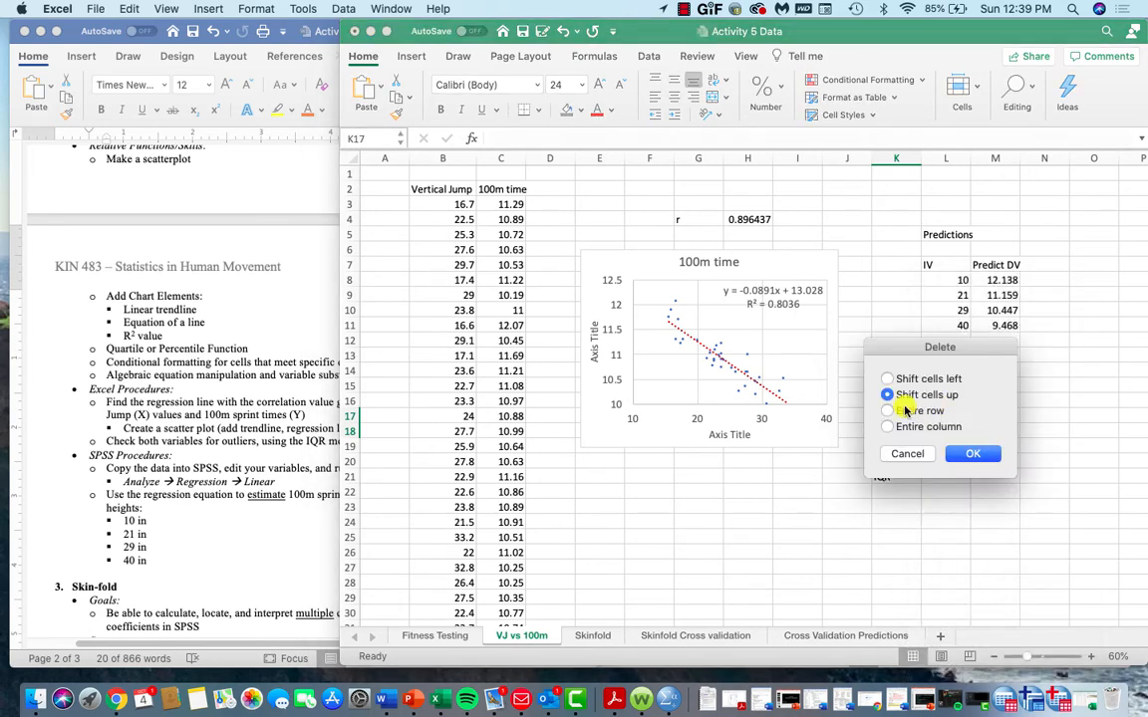
click(972, 454)
Enter the column headers VJ in L16 and 100m in M16 for the outlier table.
click(912, 401)
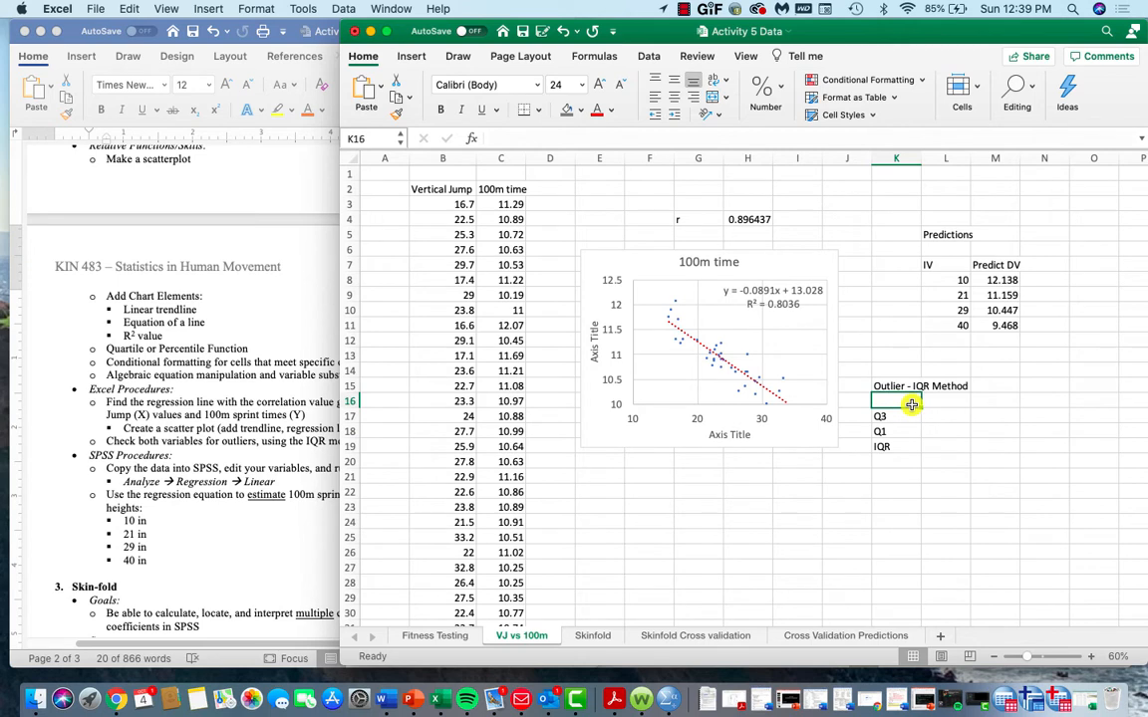
key(Right)
text(VJ)
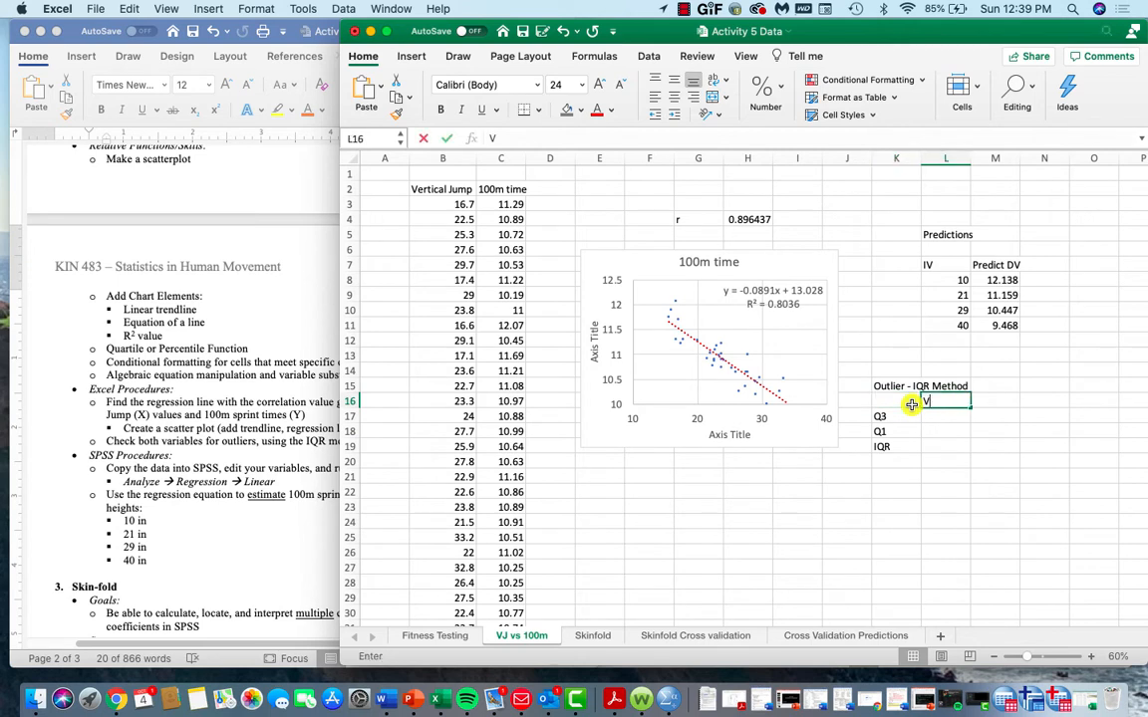
key(Right)
text(100m)
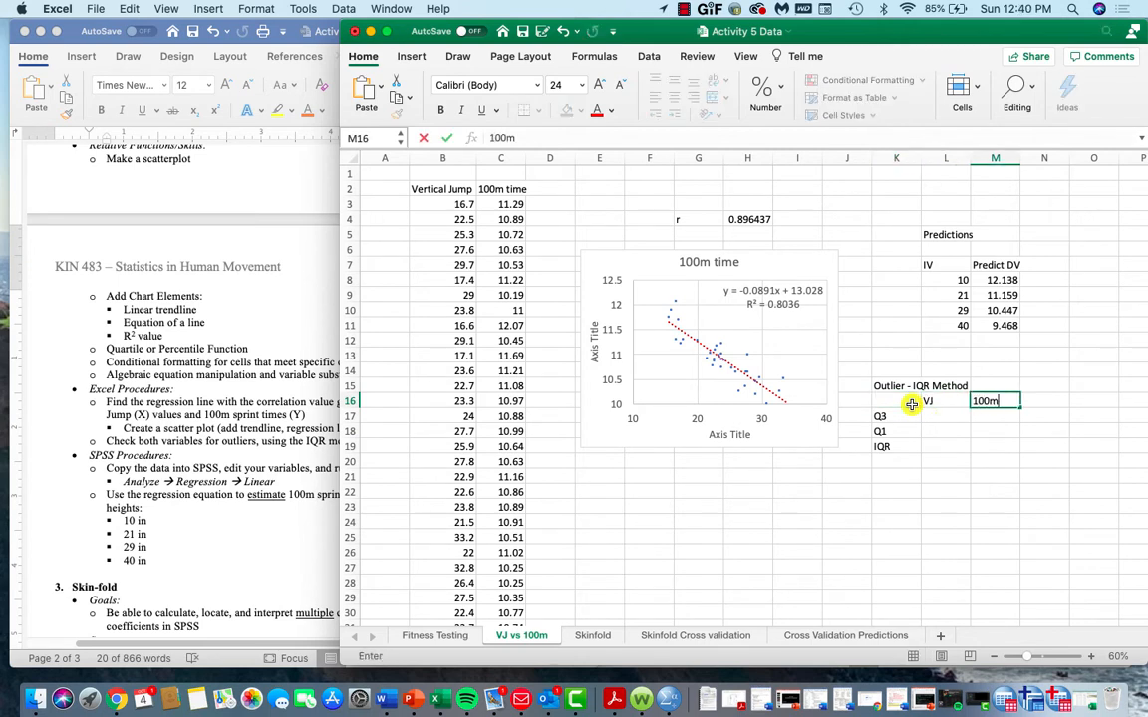
Calculate the vertical jump Q3 in L17 with QUARTILE.INC over B3:B37 and quartile 3.
click(962, 418)
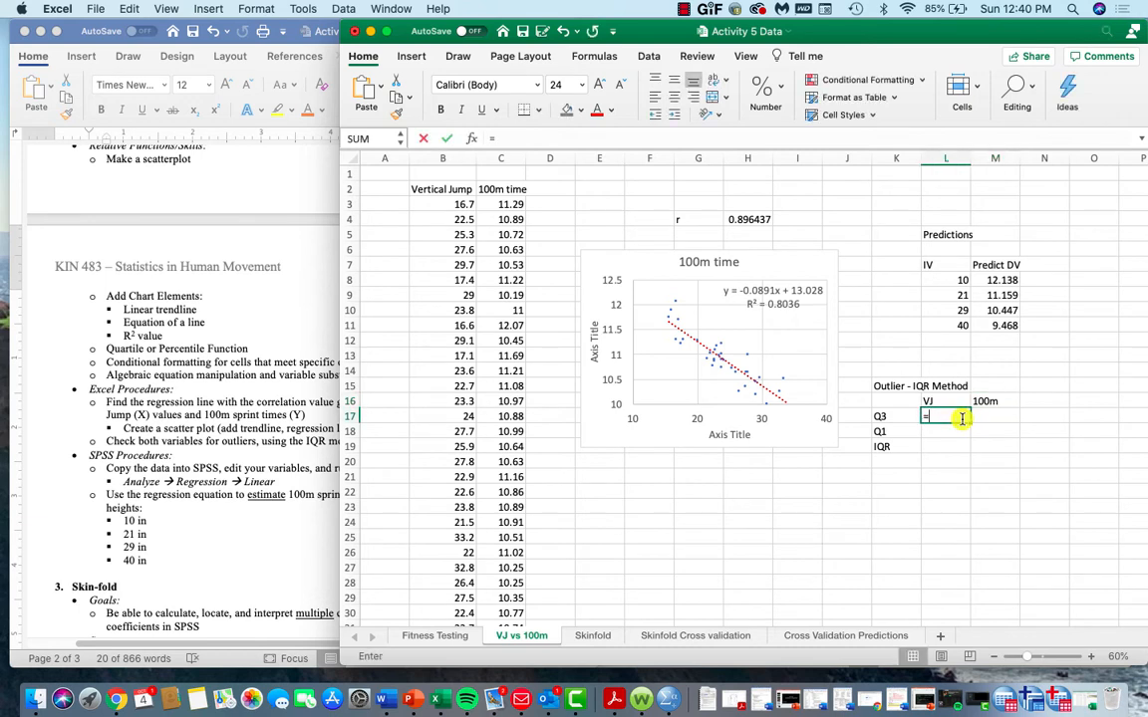
text(=qu)
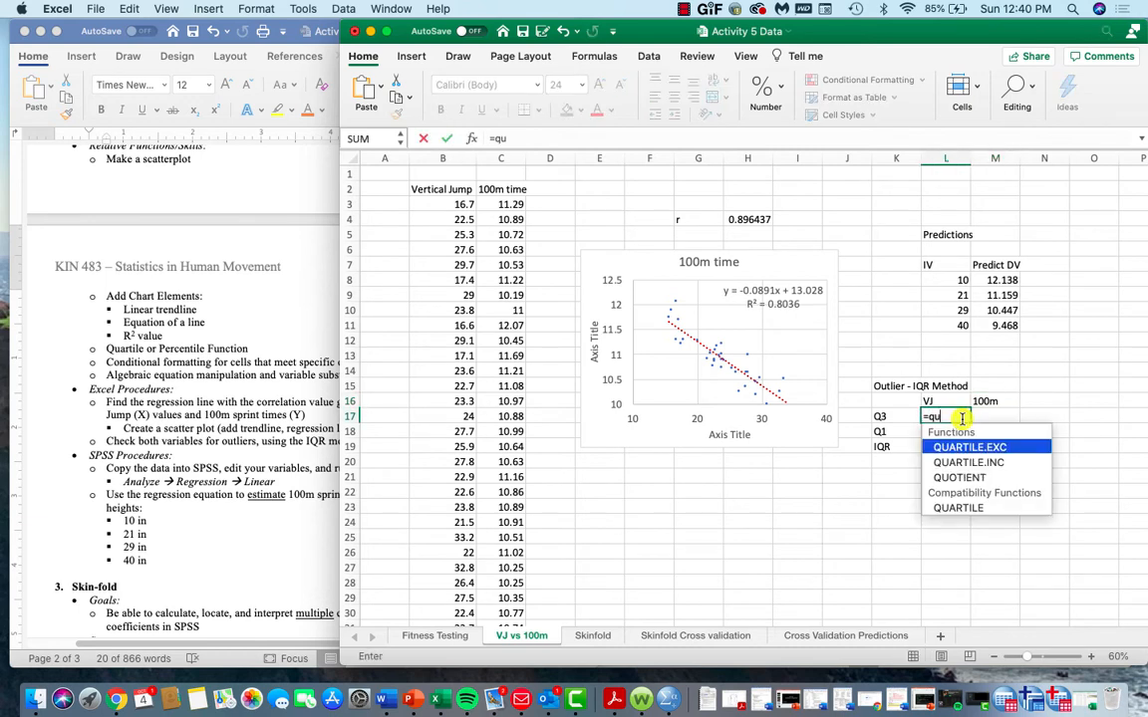
double_click(975, 463)
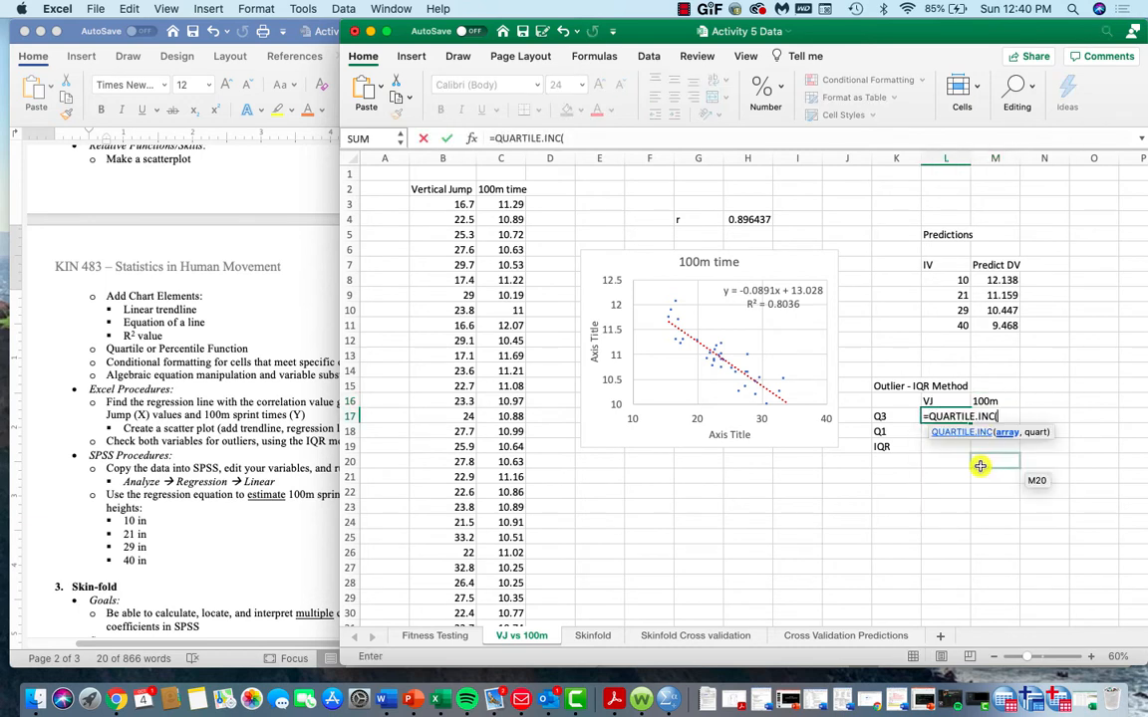
click(453, 204)
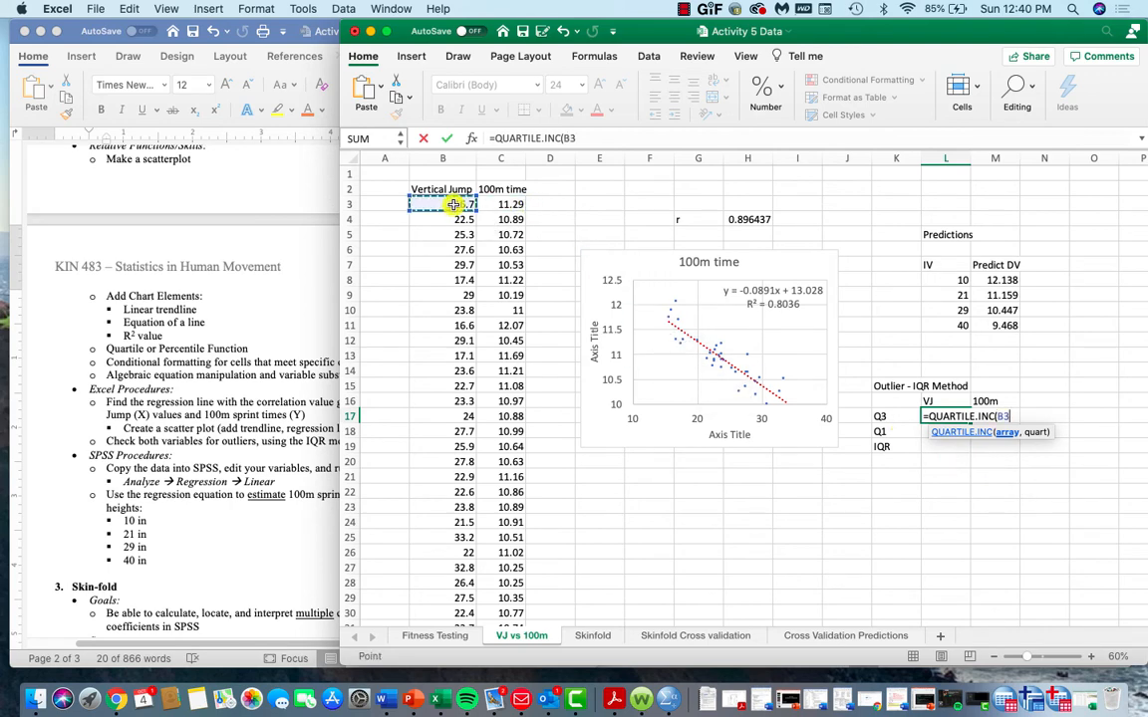
key(ctrl+shift+Down)
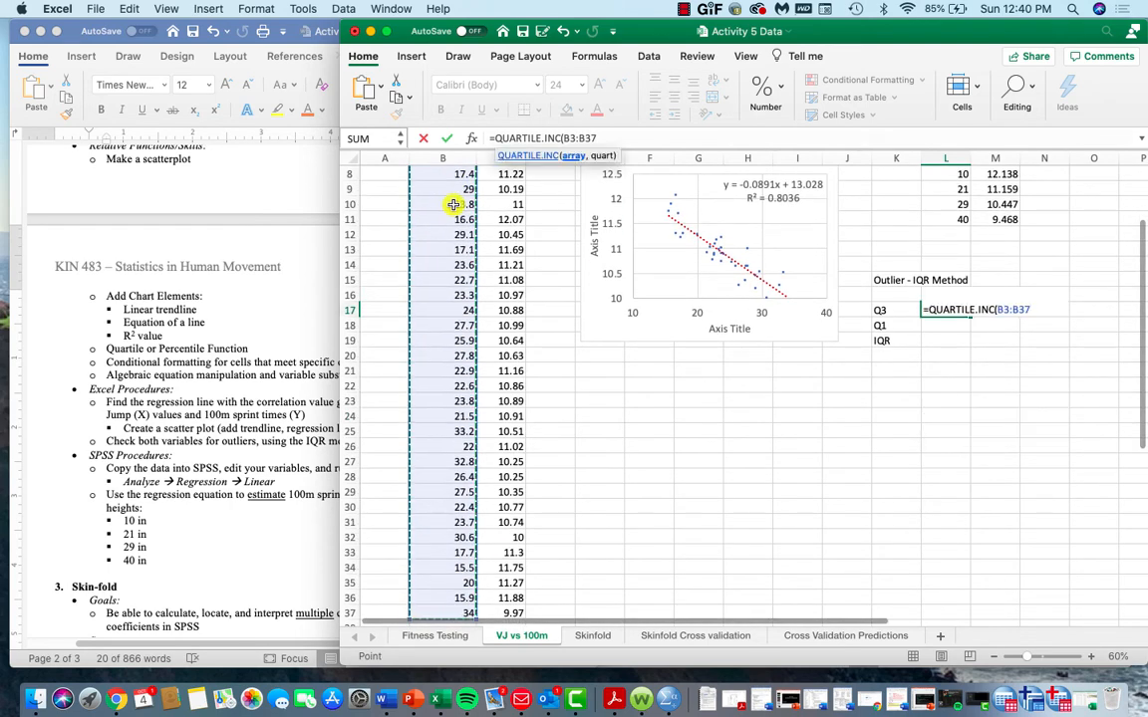
text(,3)
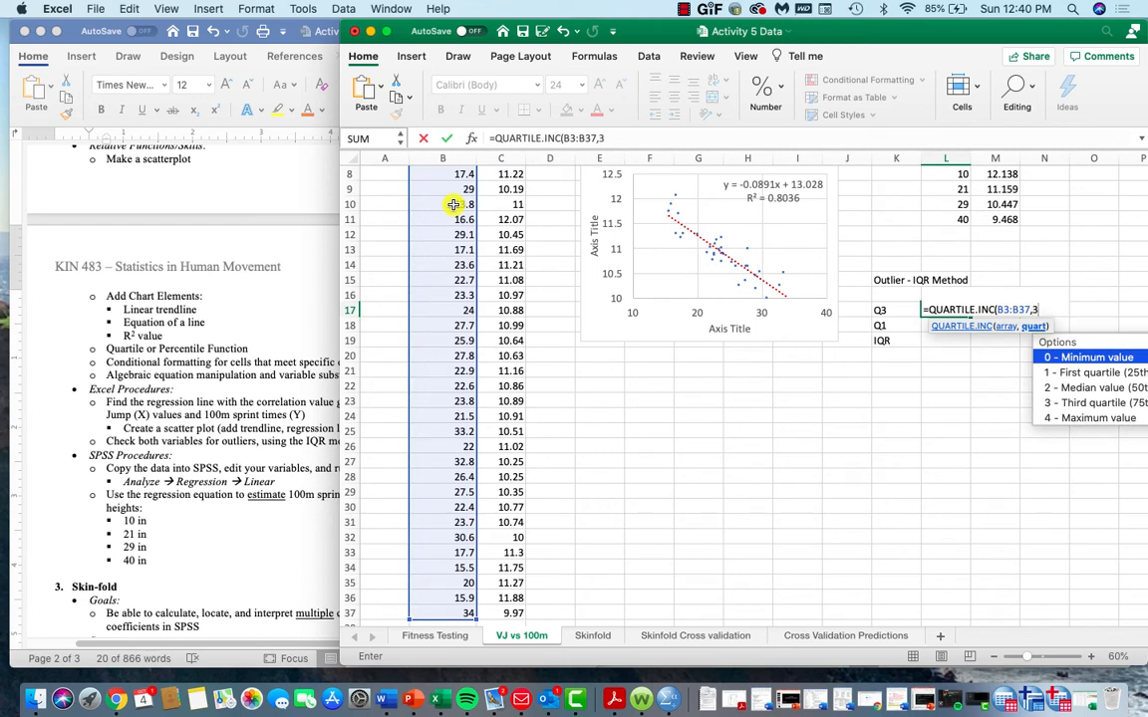
key(Return)
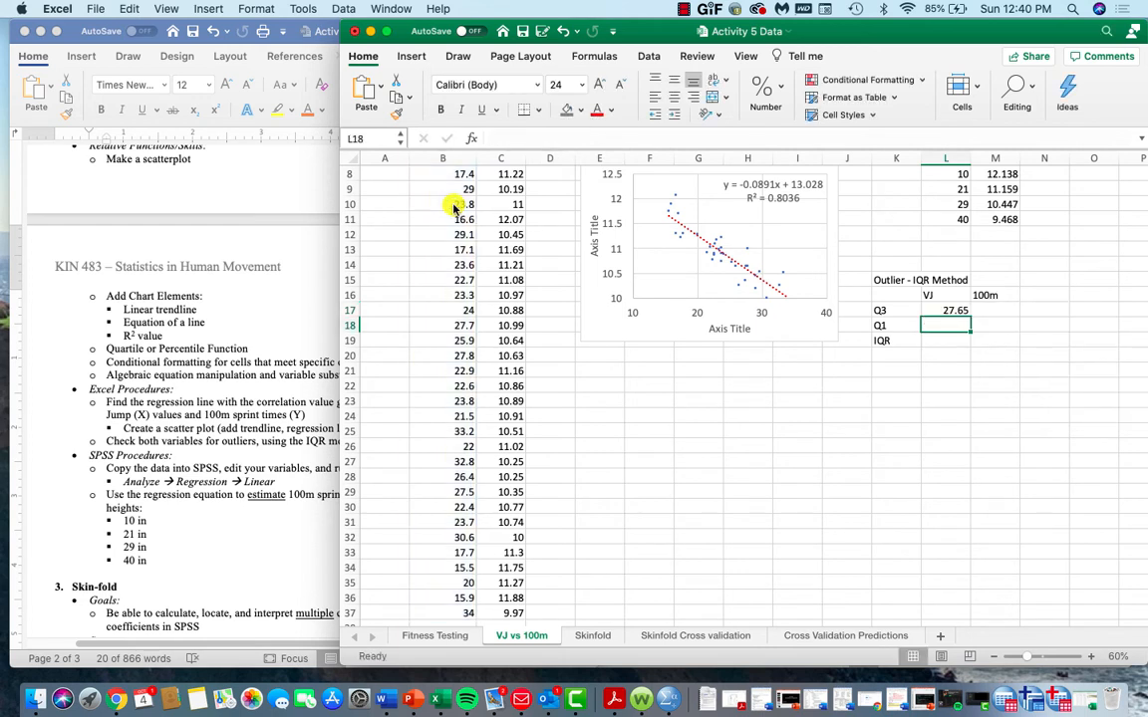
Fill the Q3 formula from L17 across to M17 and check the data range it references.
click(950, 310)
drag(970, 318, 1009, 314)
double_click(1002, 314)
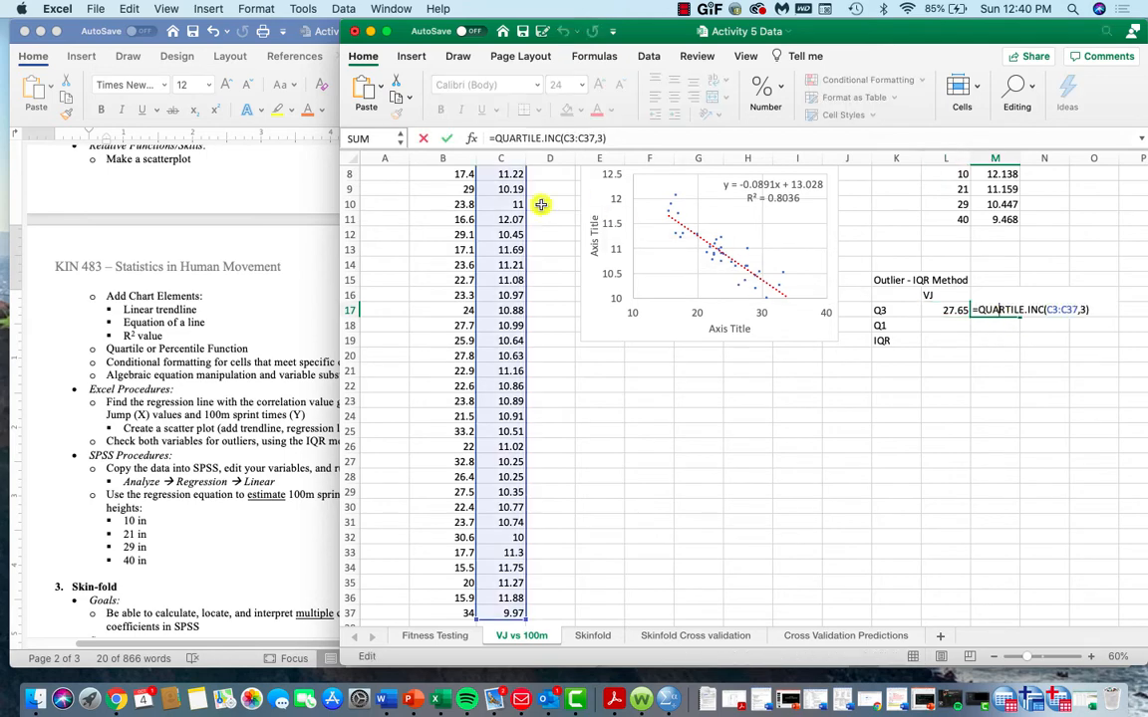
scroll(533, 339, down, 1)
scroll(533, 339, up, 5)
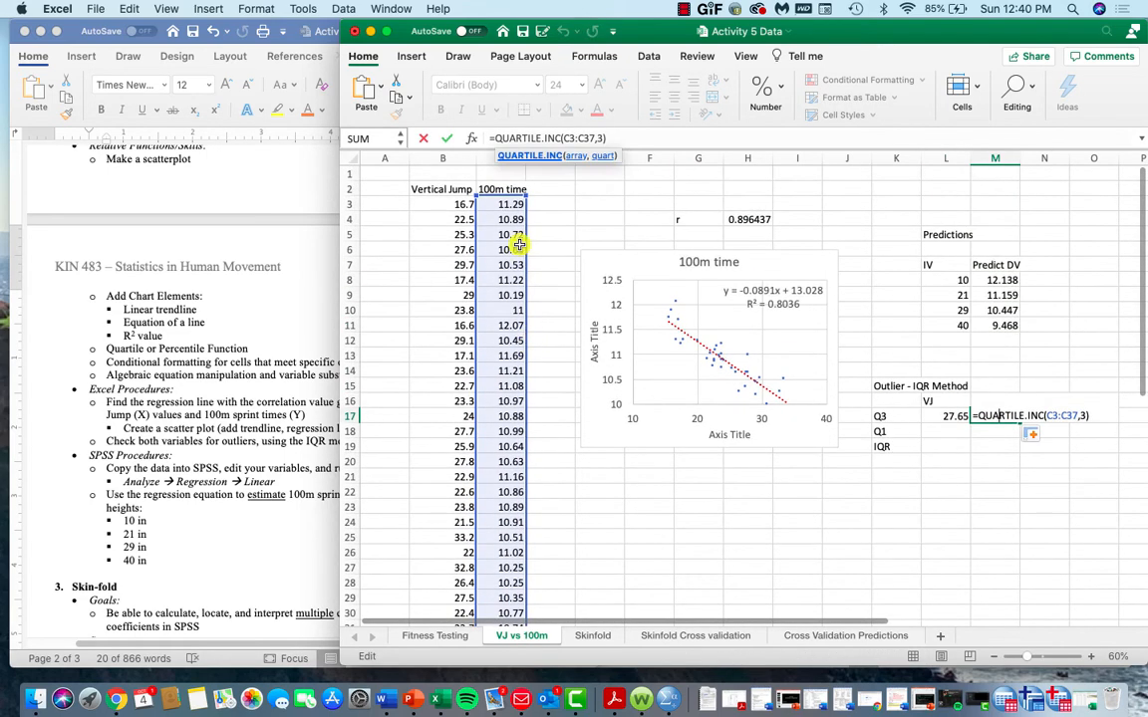
Calculate the vertical jump Q1 in L18 with QUARTILE.INC over B3:B37 and quartile 1, and fill it across to M18.
click(951, 431)
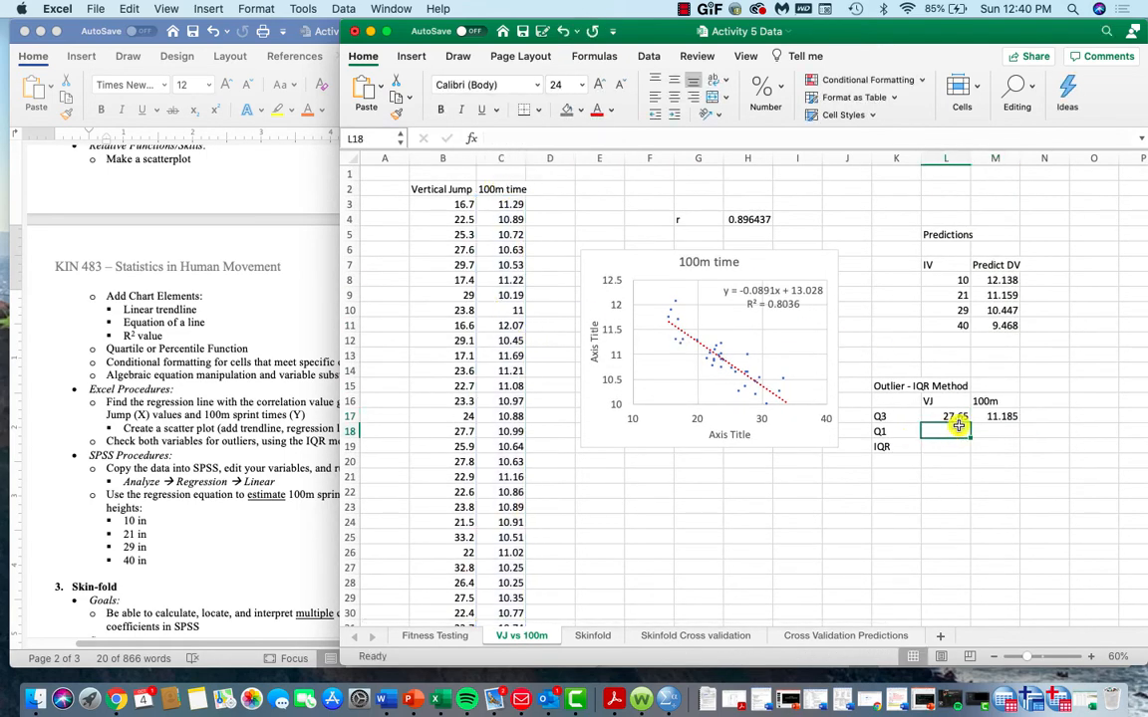
text(=quar)
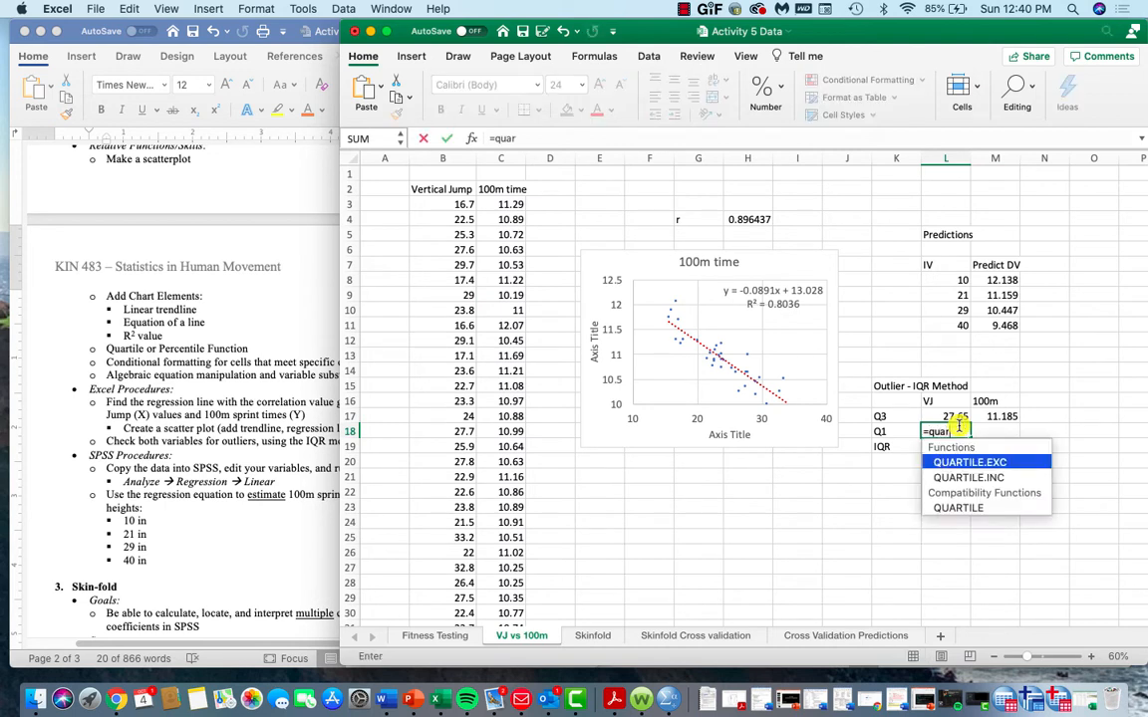
click(976, 478)
click(464, 204)
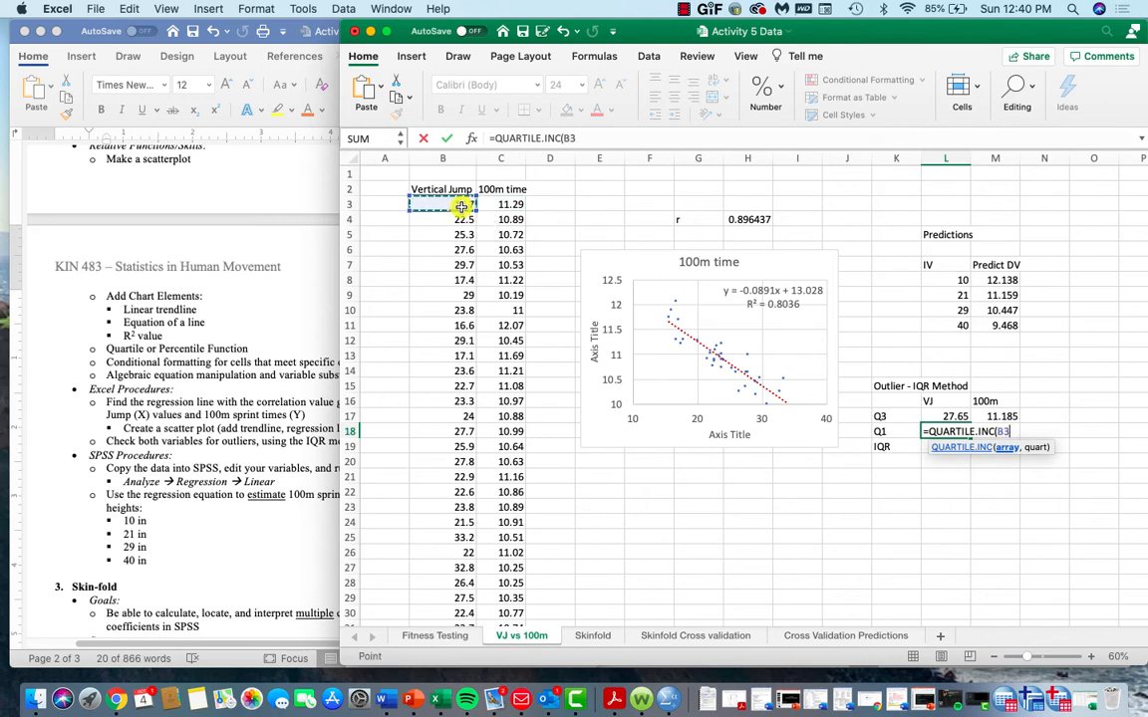
key(super+shift+Down)
scroll(462, 206, up, 5)
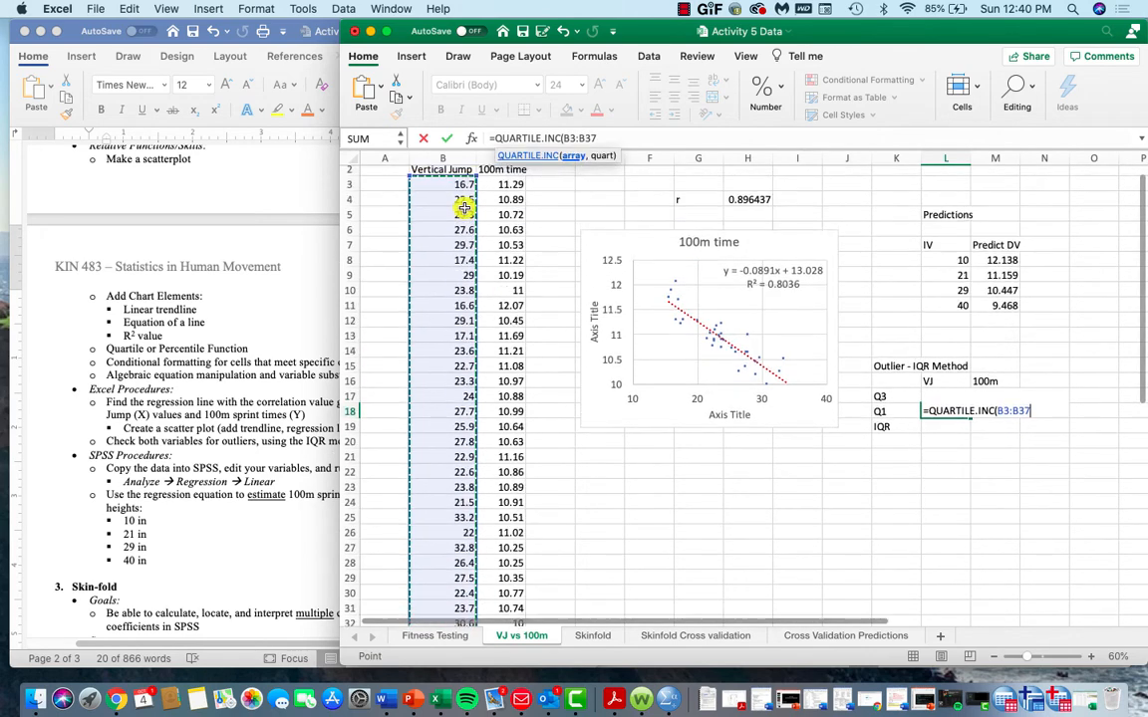
text(,1)
key(Return)
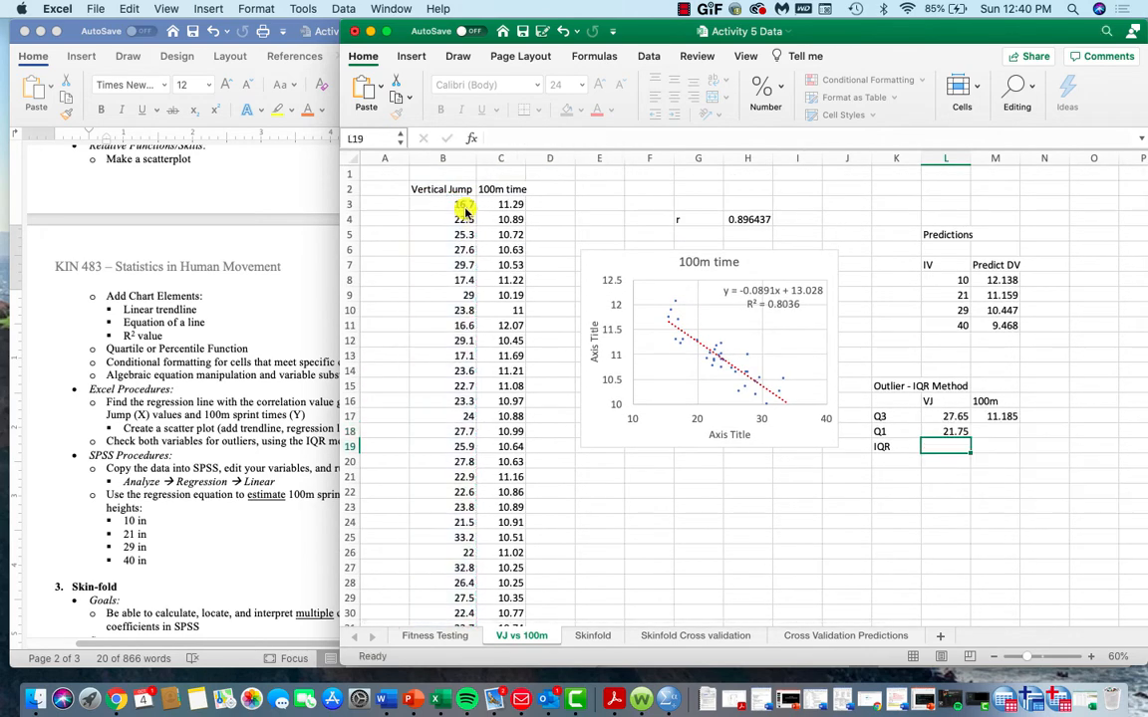
click(967, 434)
drag(967, 434, 1007, 435)
click(942, 448)
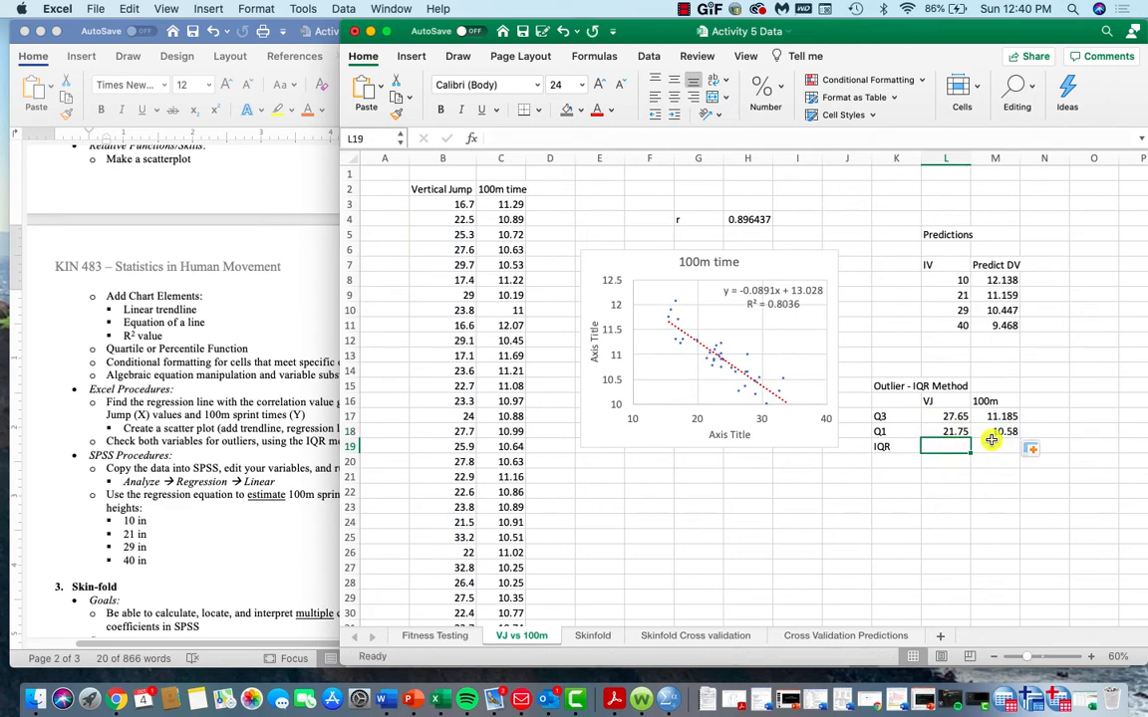
text(=)
click(951, 418)
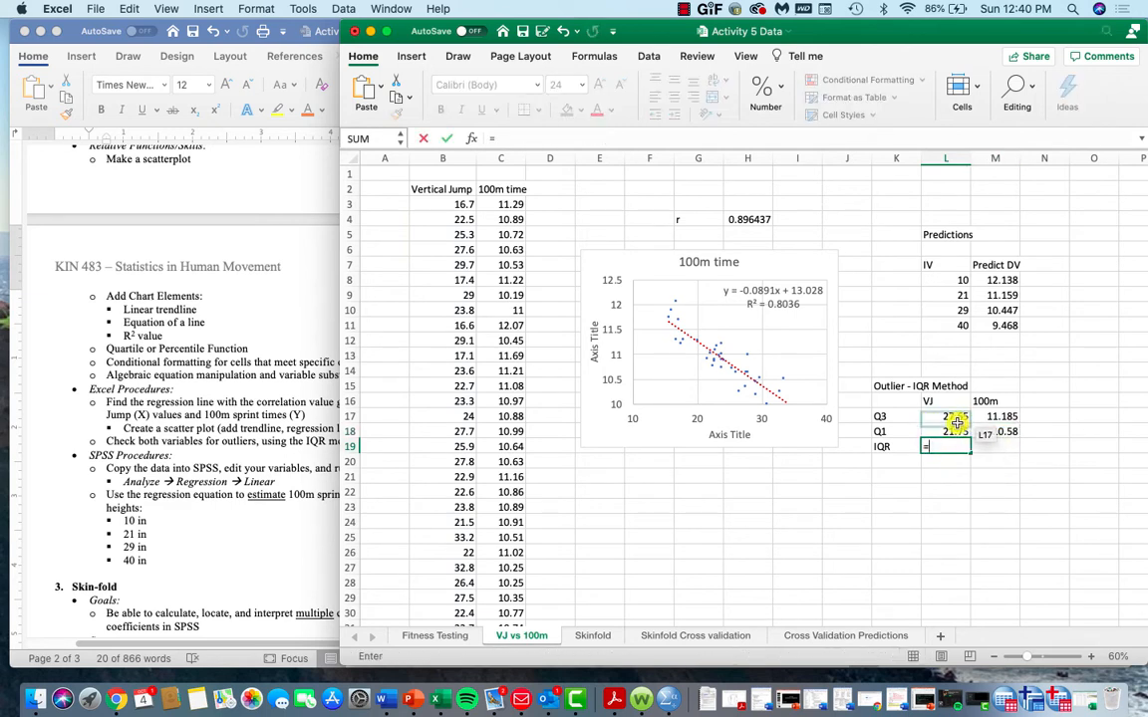
key(Down)
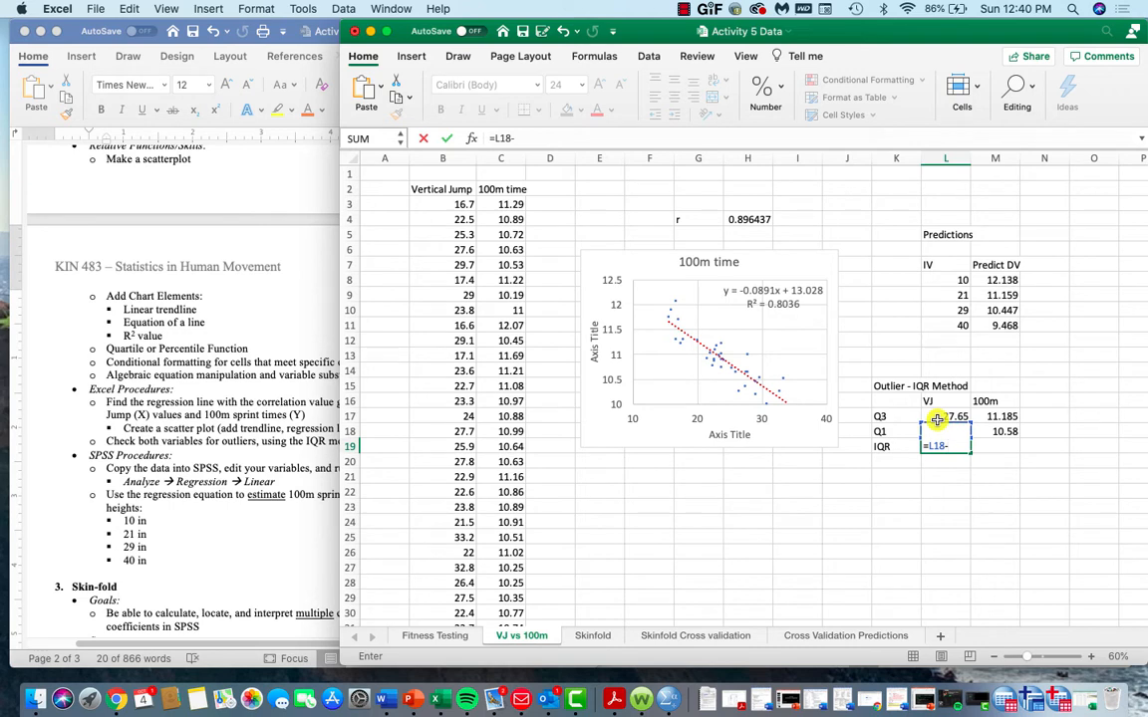
text(-)
click(951, 417)
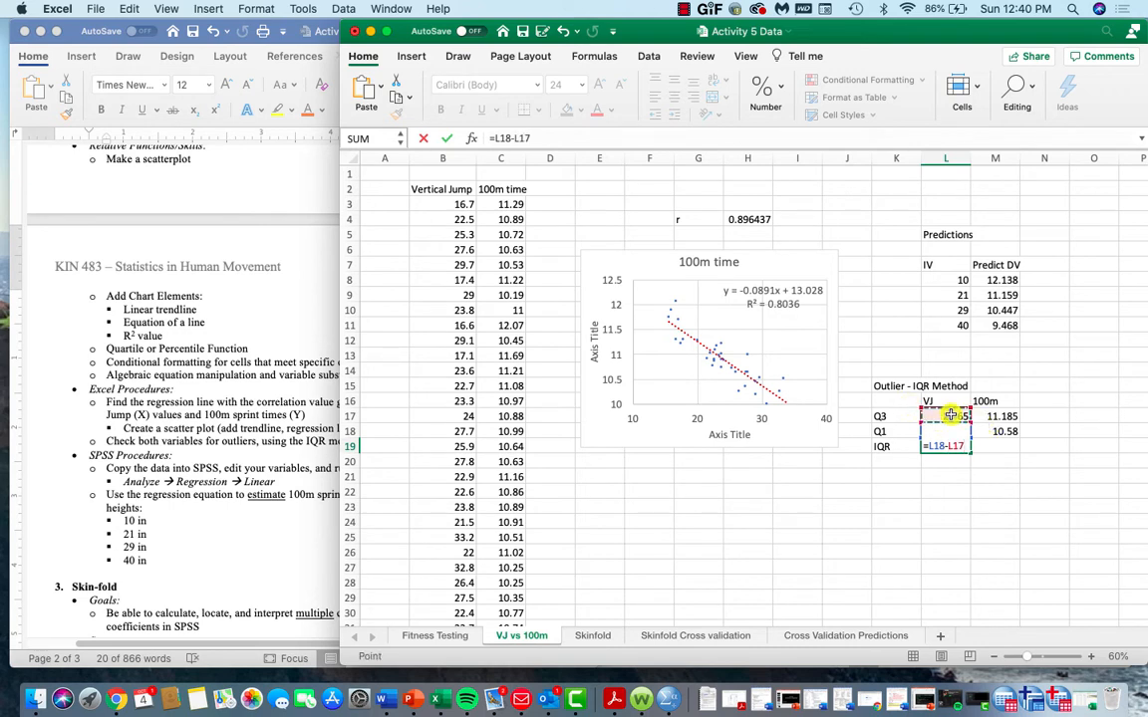
key(BackSpace)
key(BackSpace)
key(BackSpace)
key(BackSpace)
key(BackSpace)
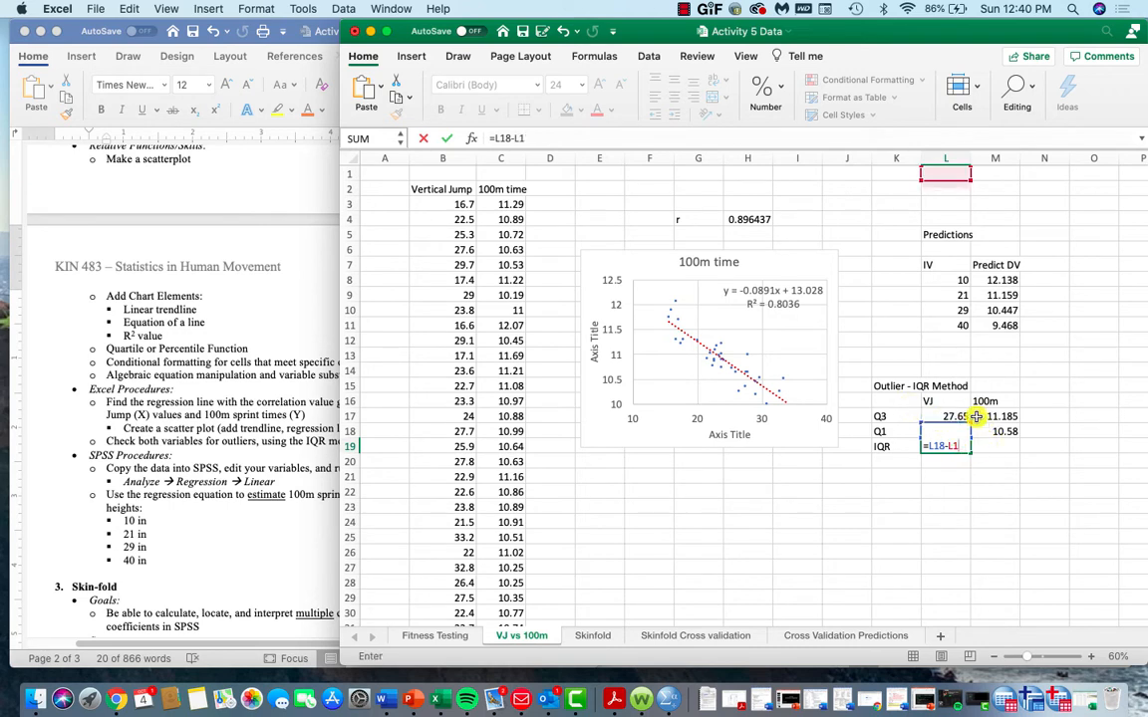
key(BackSpace)
key(BackSpace)
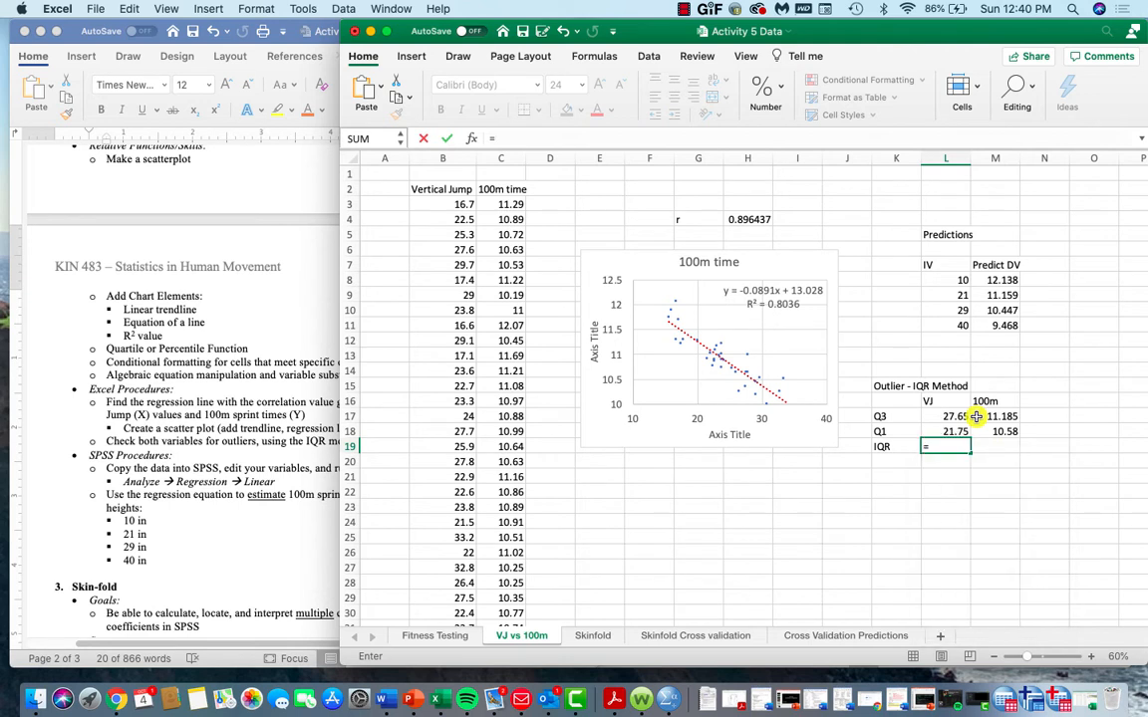
Calculate the IQR in L19 with =L17-L18 and fill the formula across to M19.
key(Up)
key(Up)
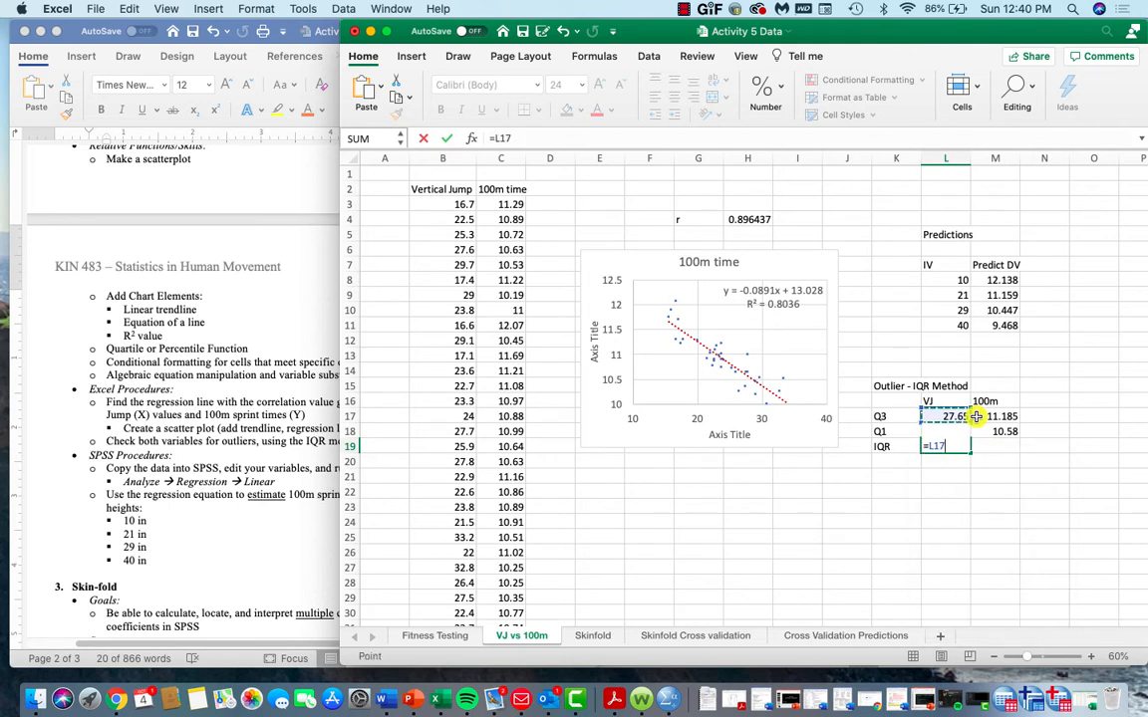
text(-)
key(Up)
key(Return)
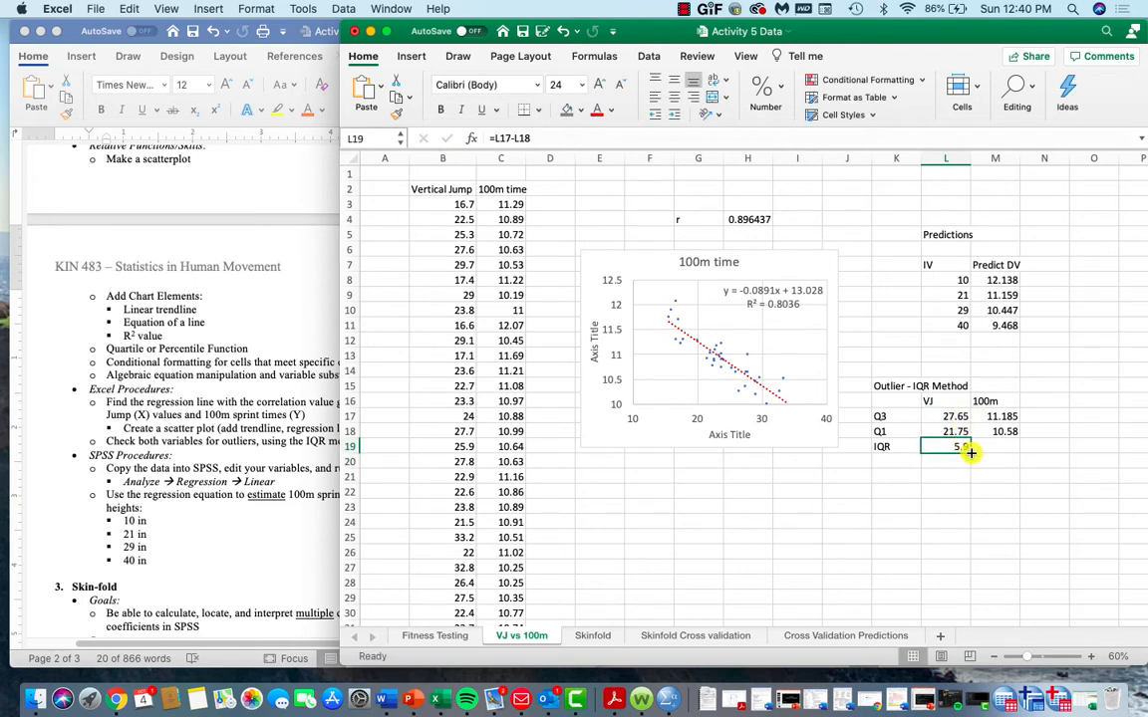
drag(970, 454, 1011, 450)
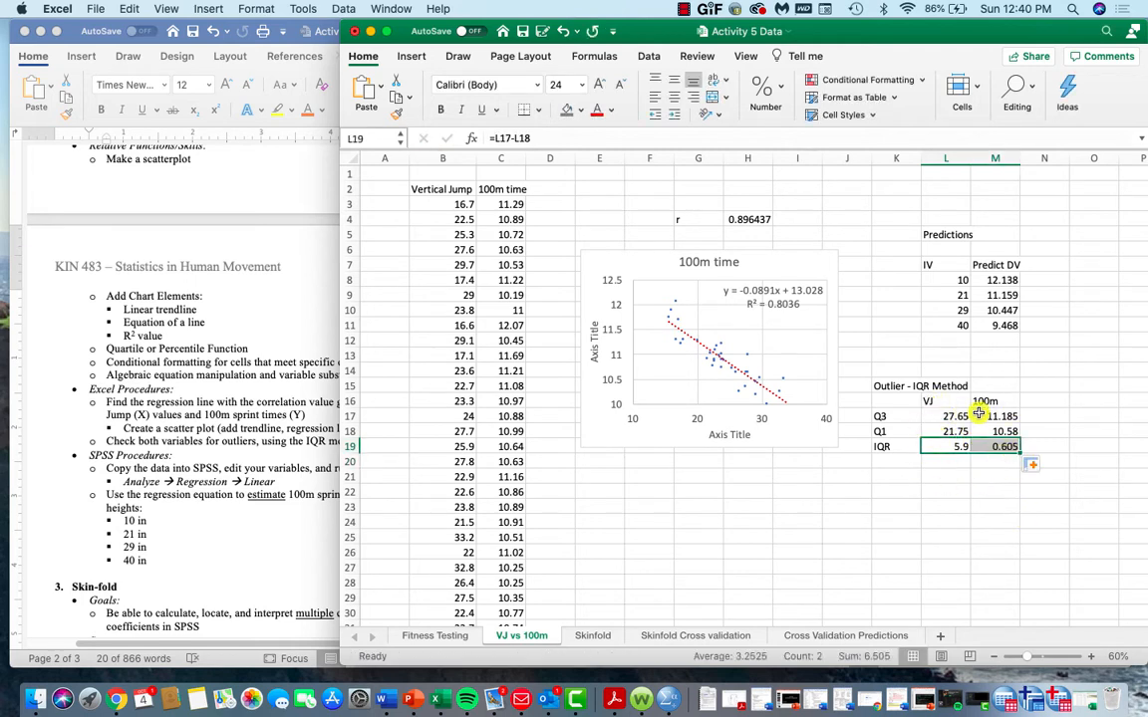
Enter the lower outlier cutoff label "out <Q1" in K21.
click(896, 476)
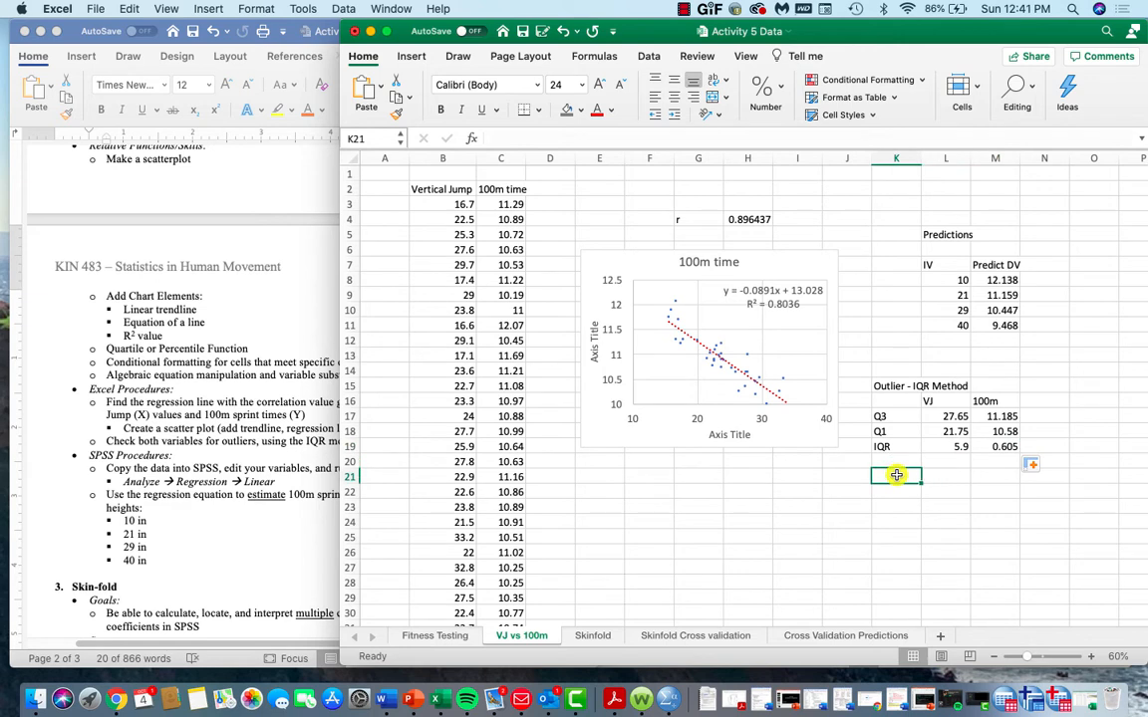
text(lowe)
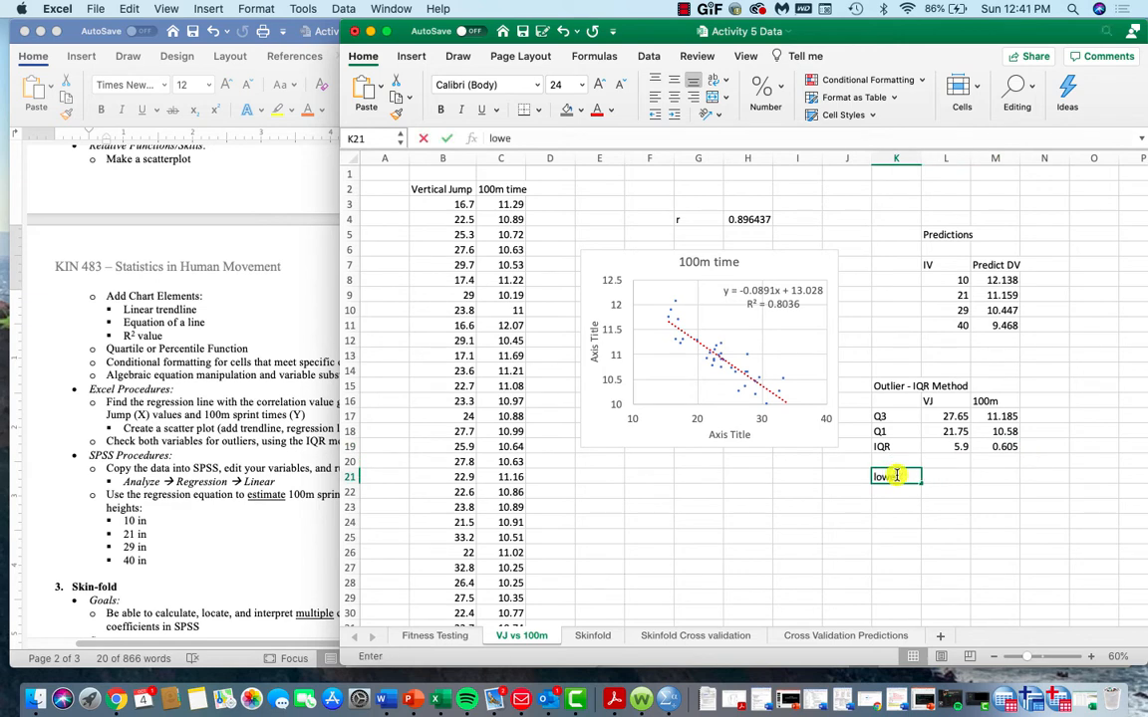
text(r)
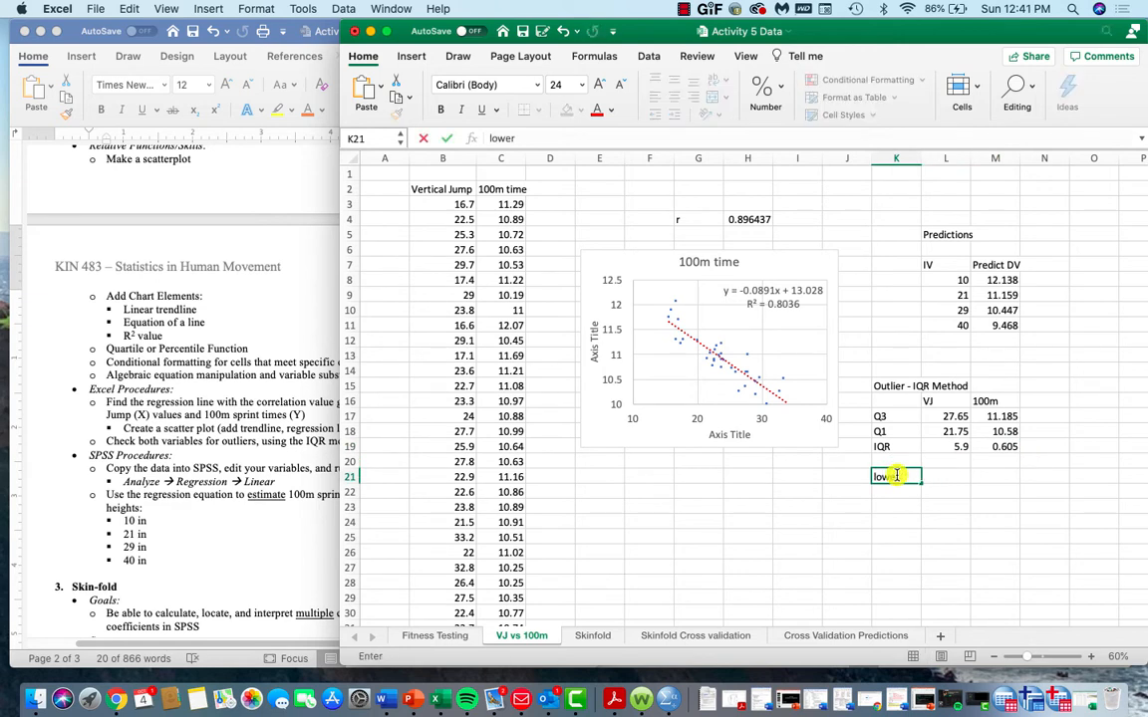
key(BackSpace)
key(BackSpace)
key(BackSpace)
key(BackSpace)
text(ou)
key(Return)
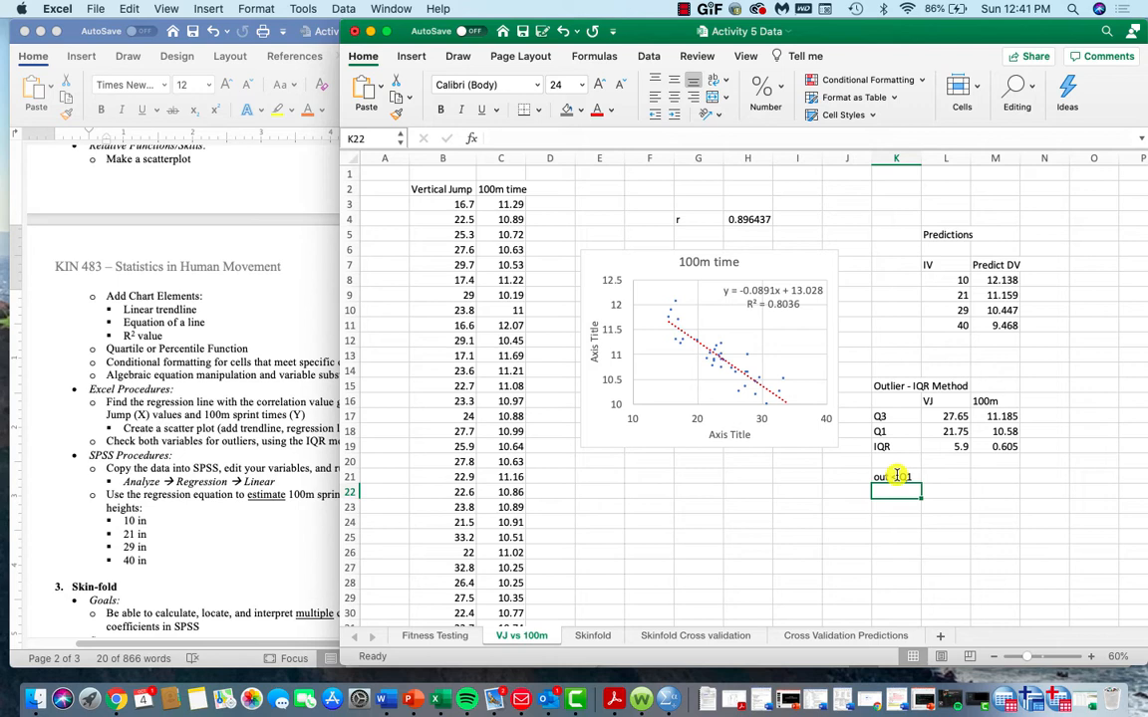
Enter the upper outlier cutoff label "out > Q3" in K22.
text(out )
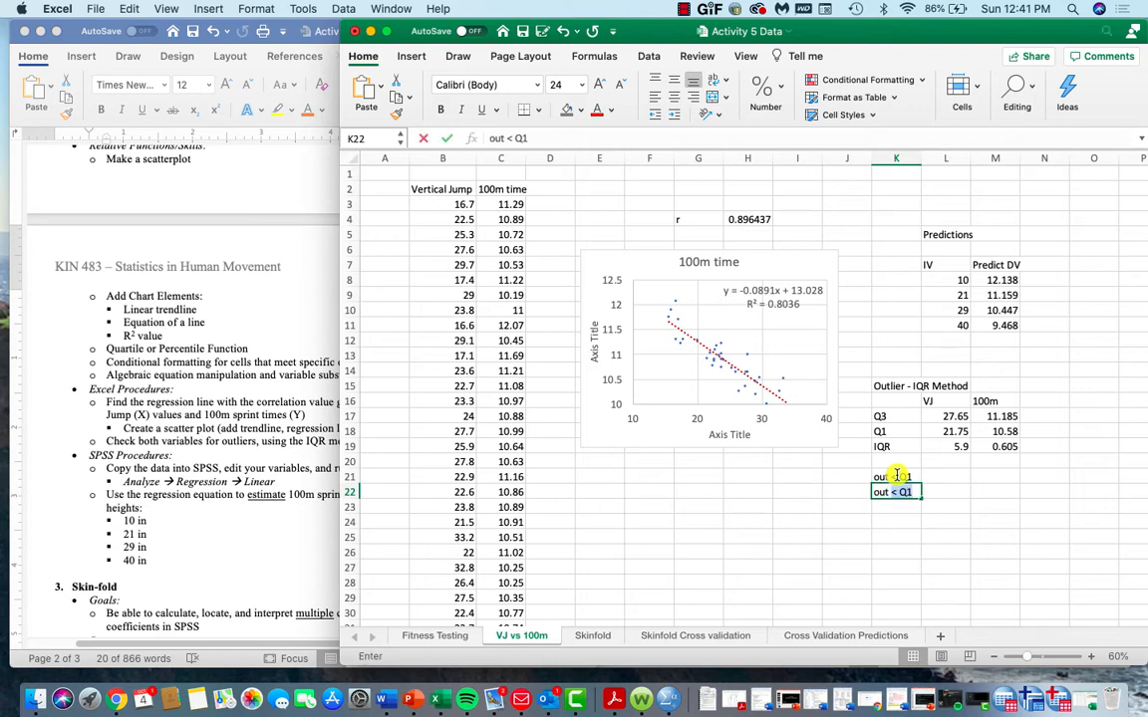
text(>)
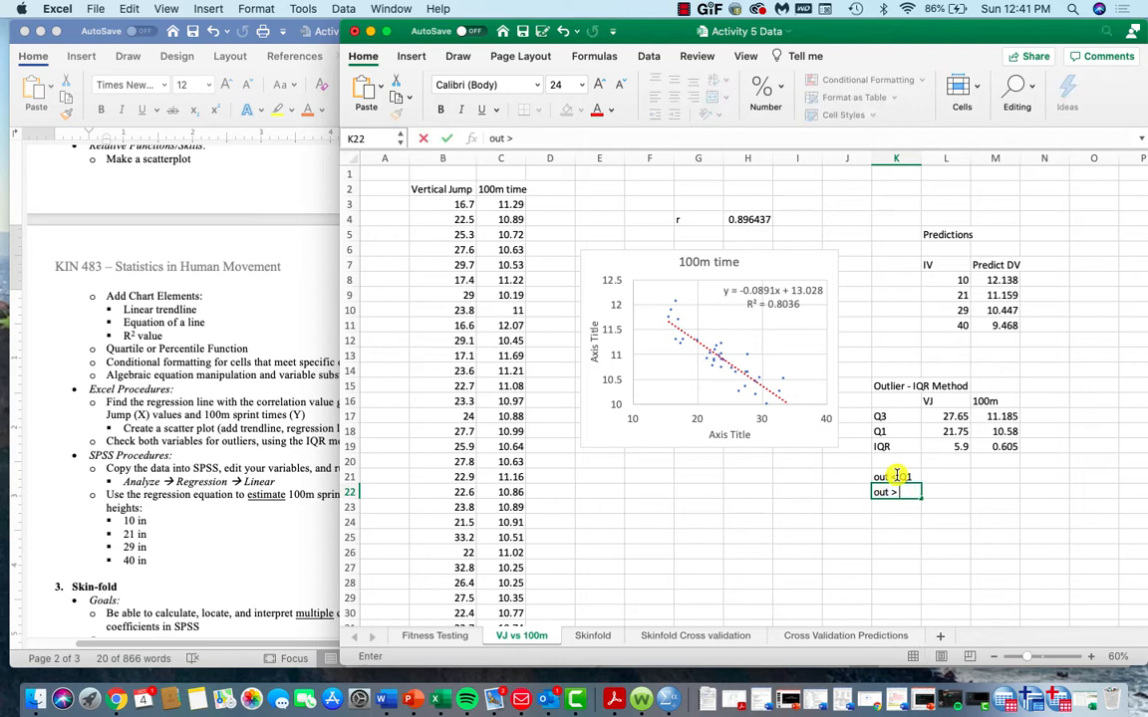
text( Q3)
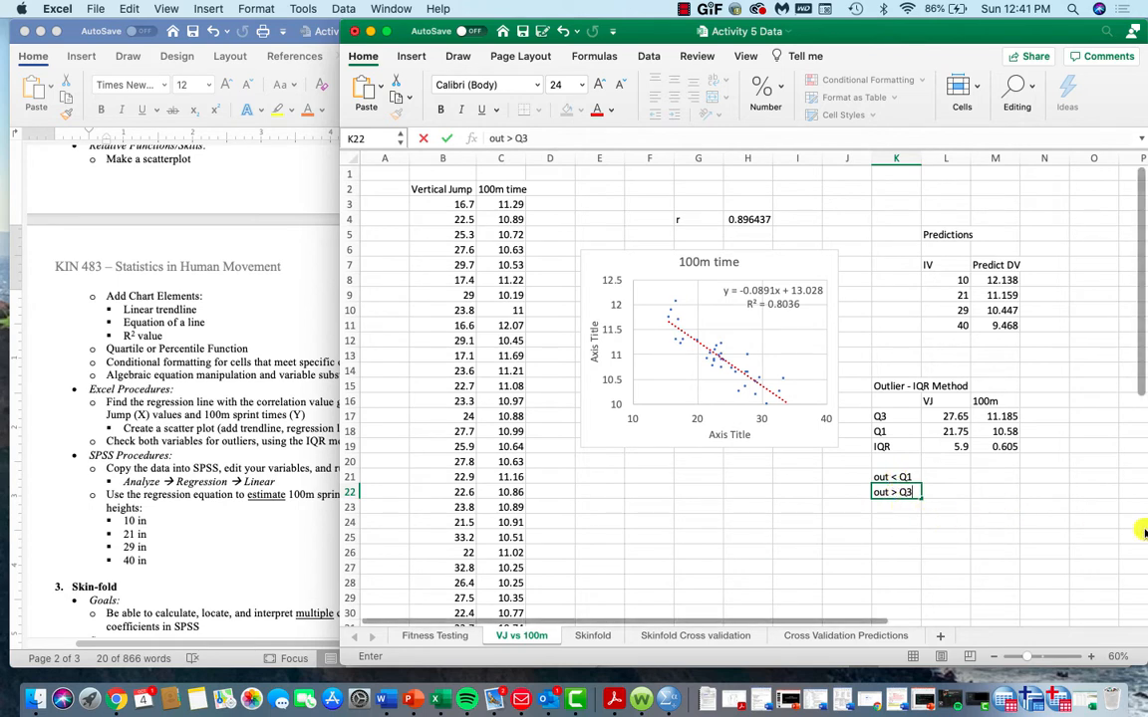
Calculate the vertical jump lower outlier cutoff in L21 with =L18-L19*1.5 and check the formula.
click(943, 476)
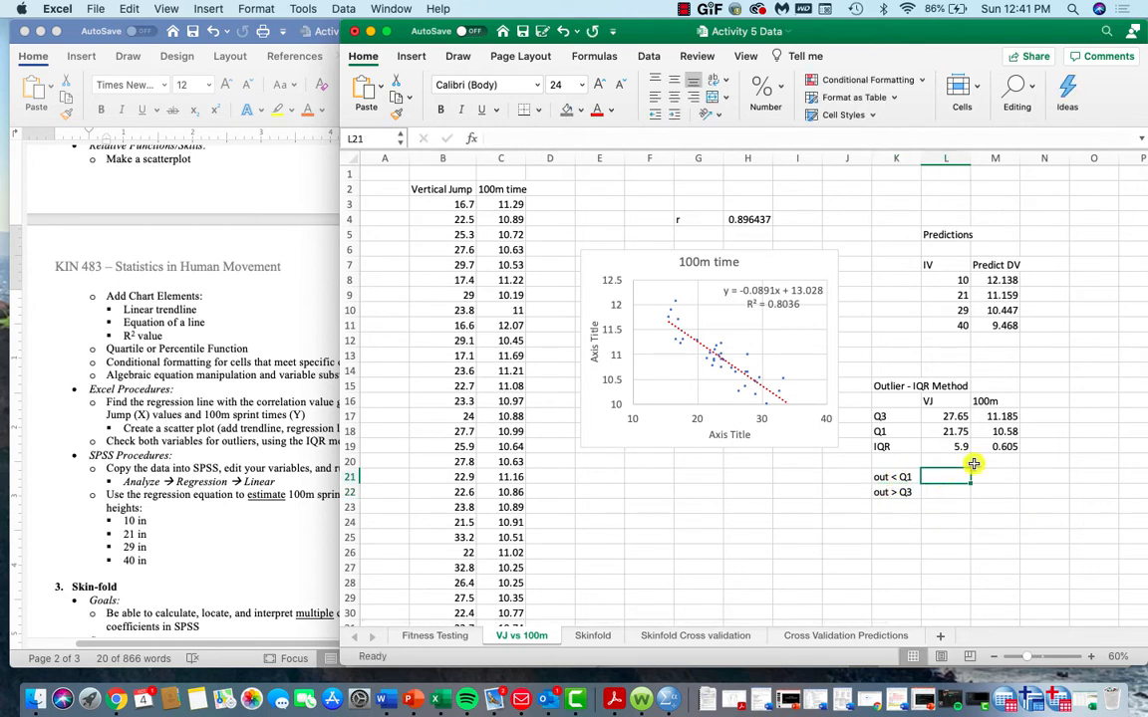
text(=)
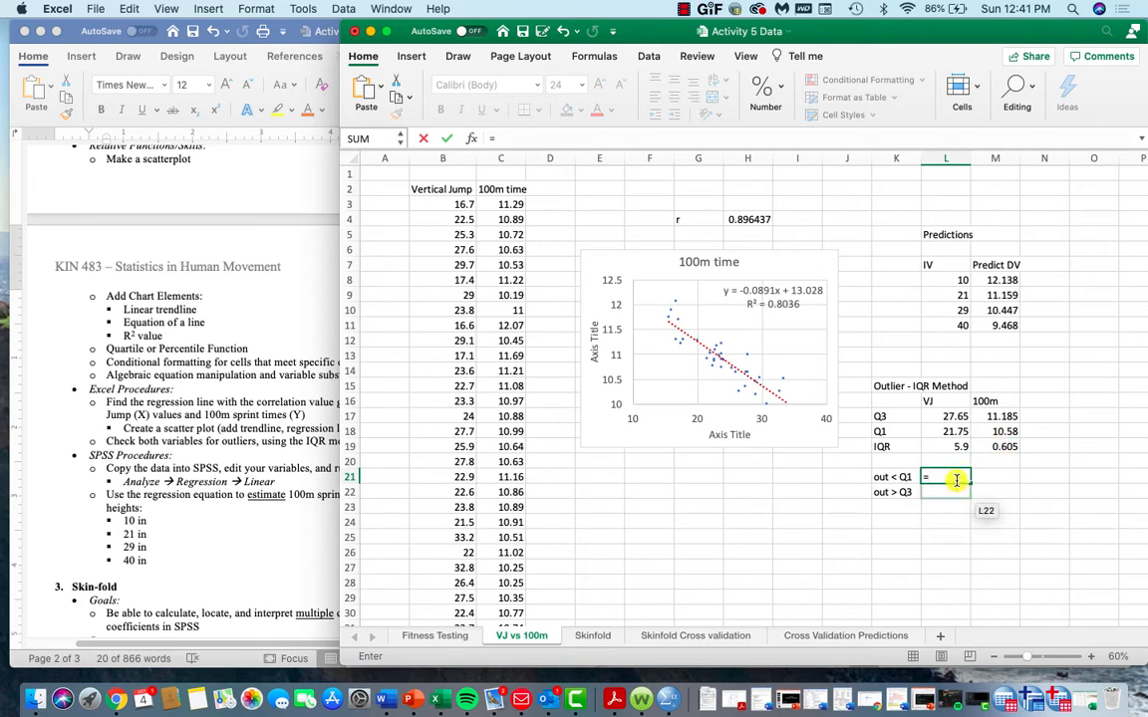
click(953, 432)
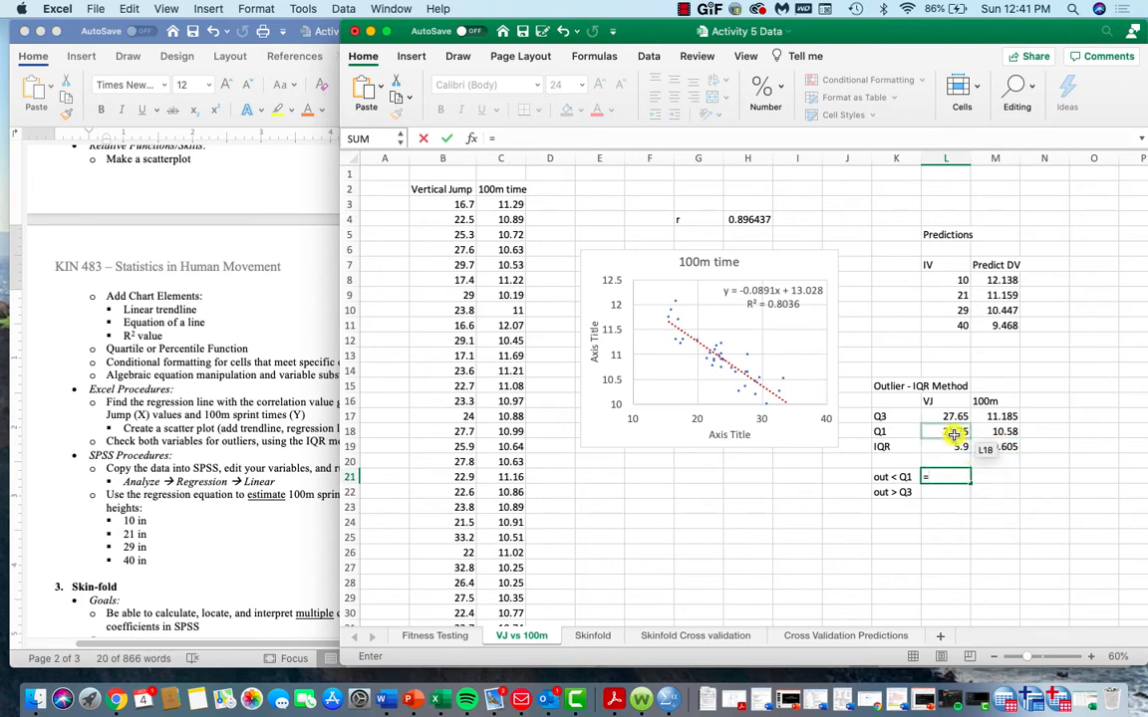
text(-)
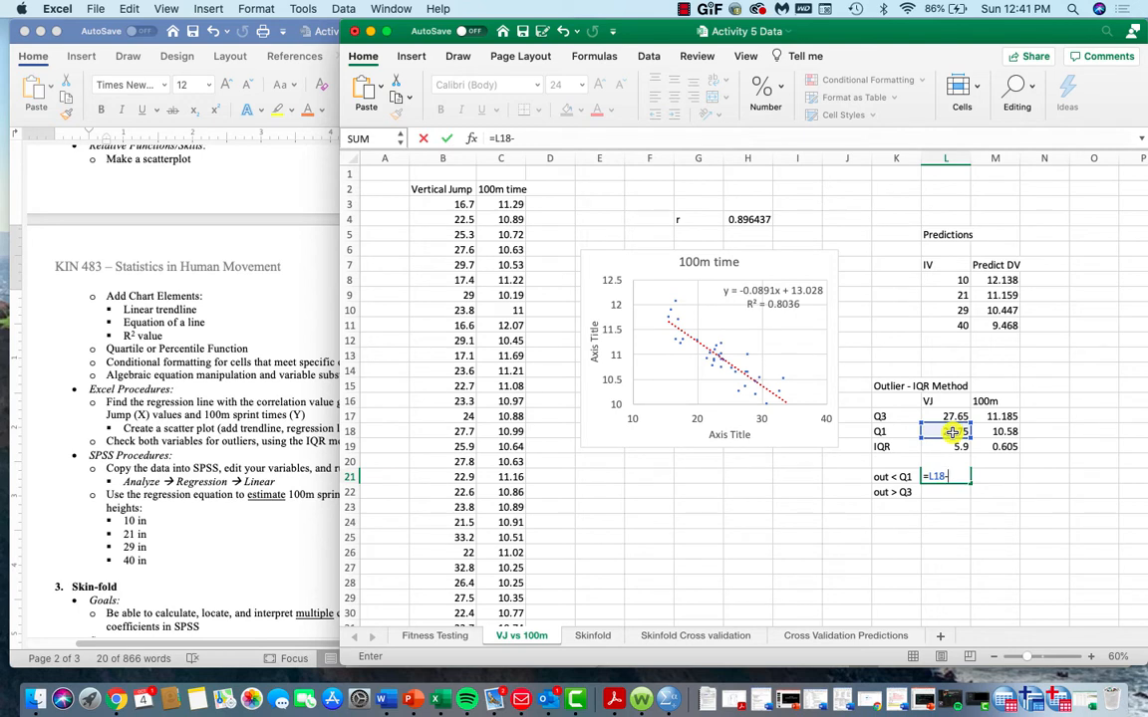
click(953, 447)
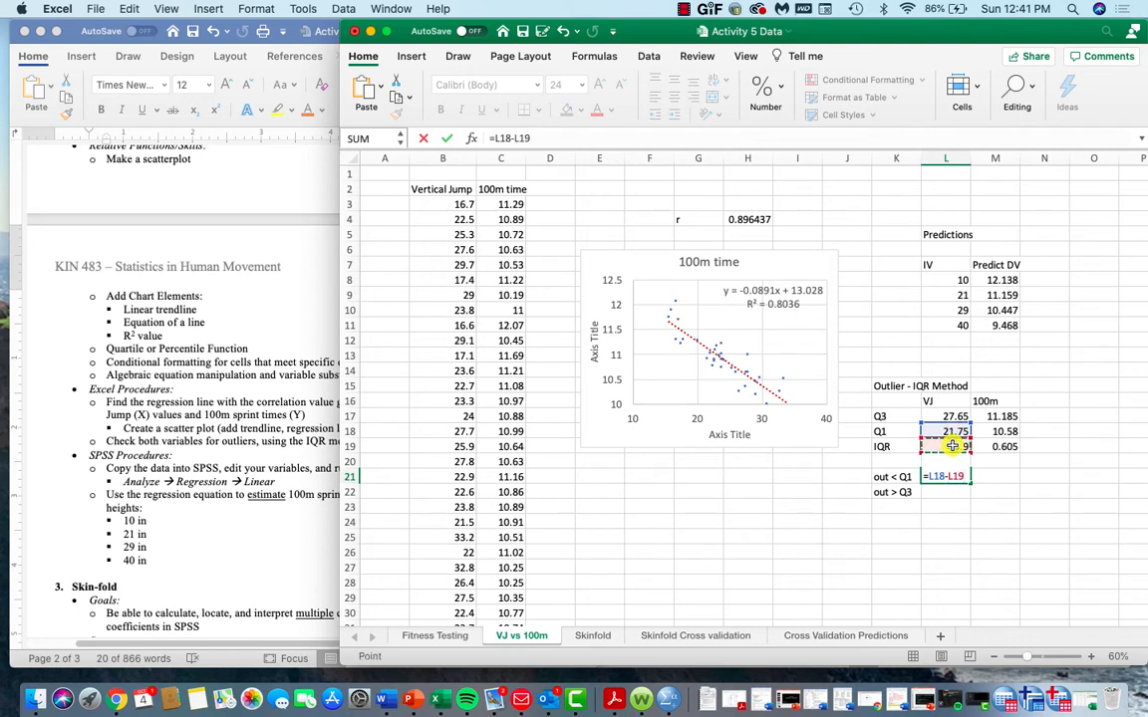
text(*1.5)
key(Return)
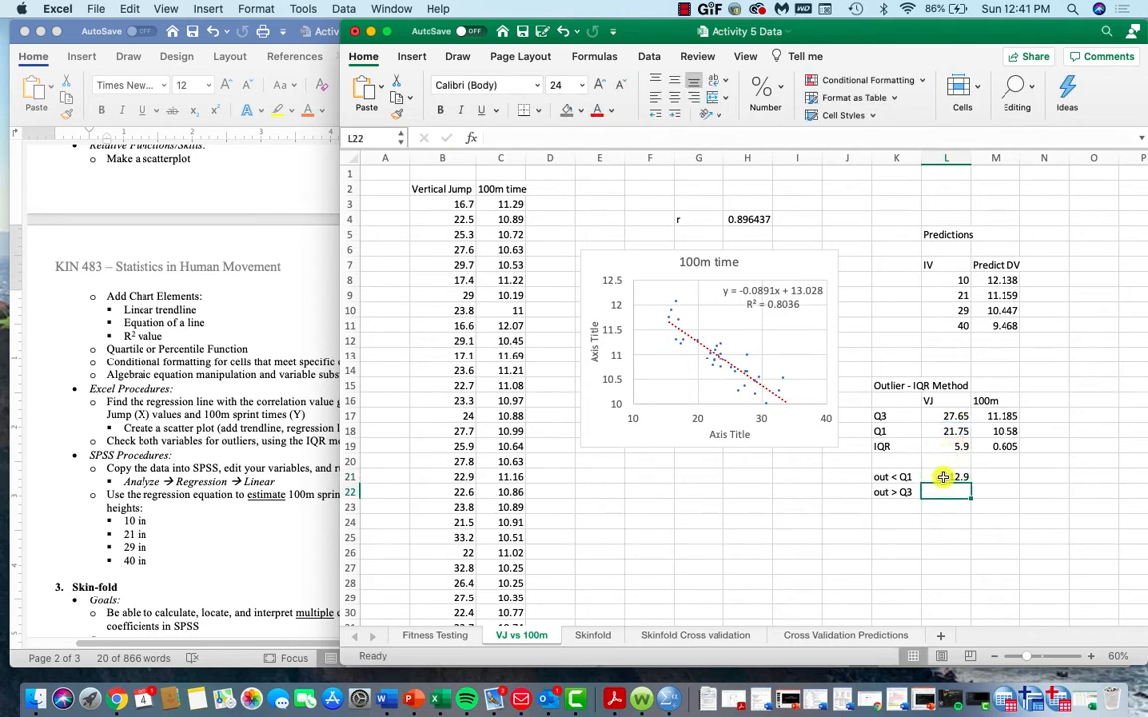
click(941, 480)
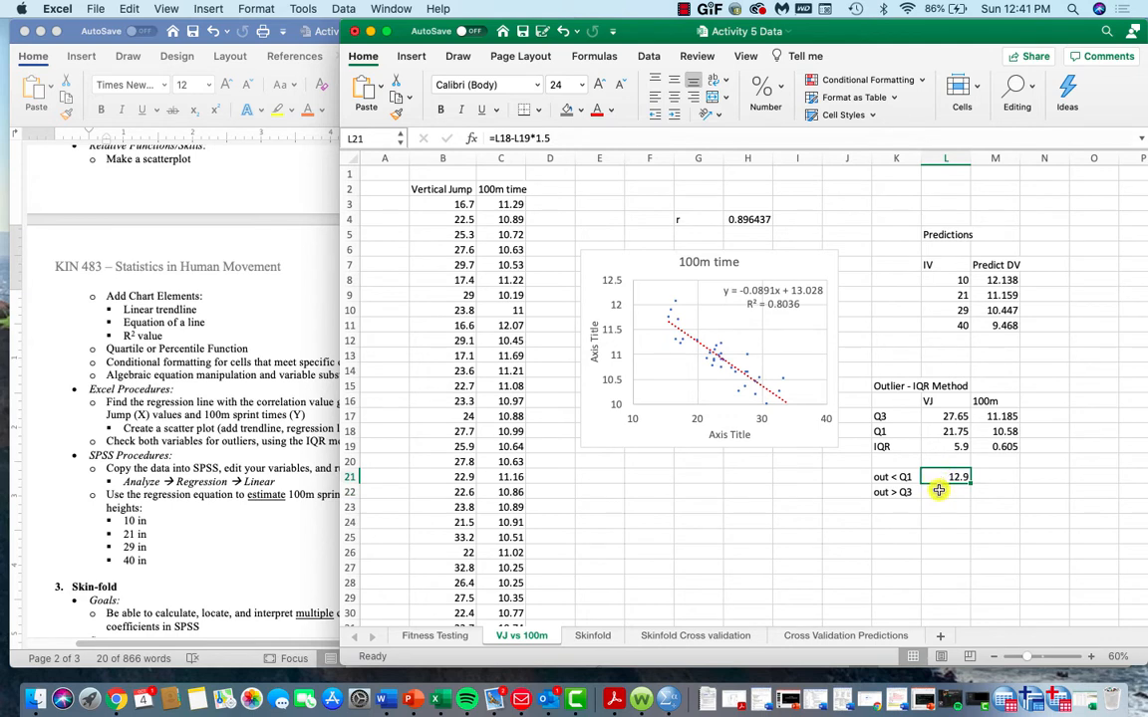
Calculate the vertical jump upper outlier cutoff in L22 with =L17+L19*1.5.
click(938, 492)
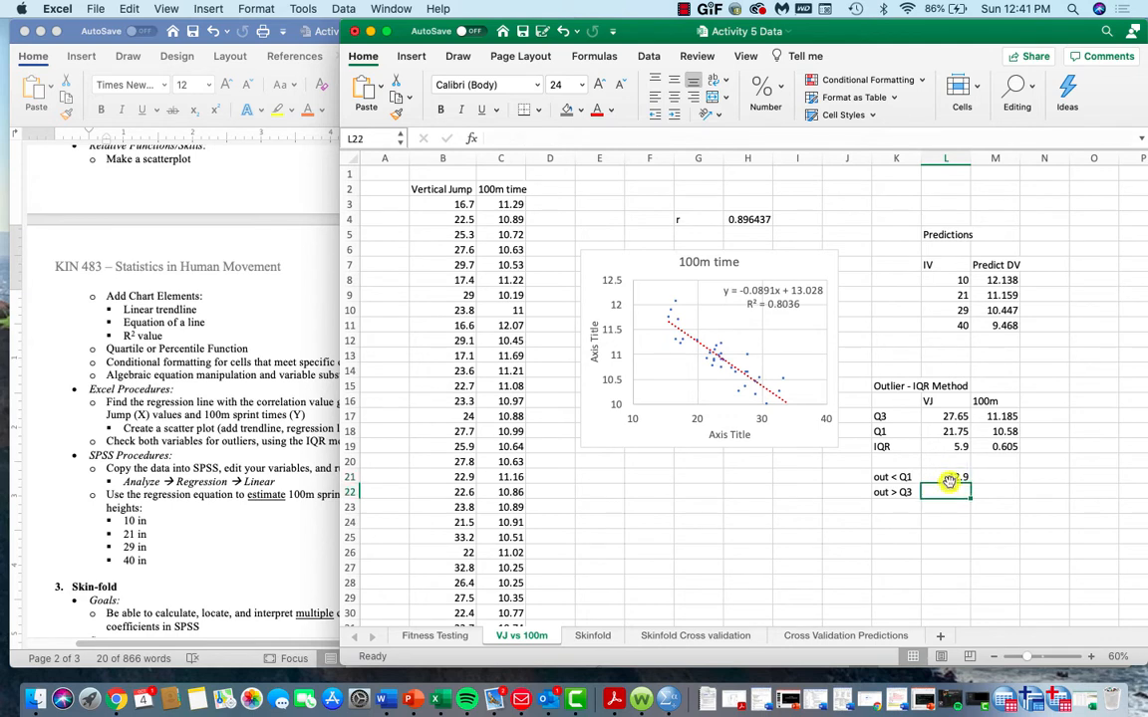
text(=)
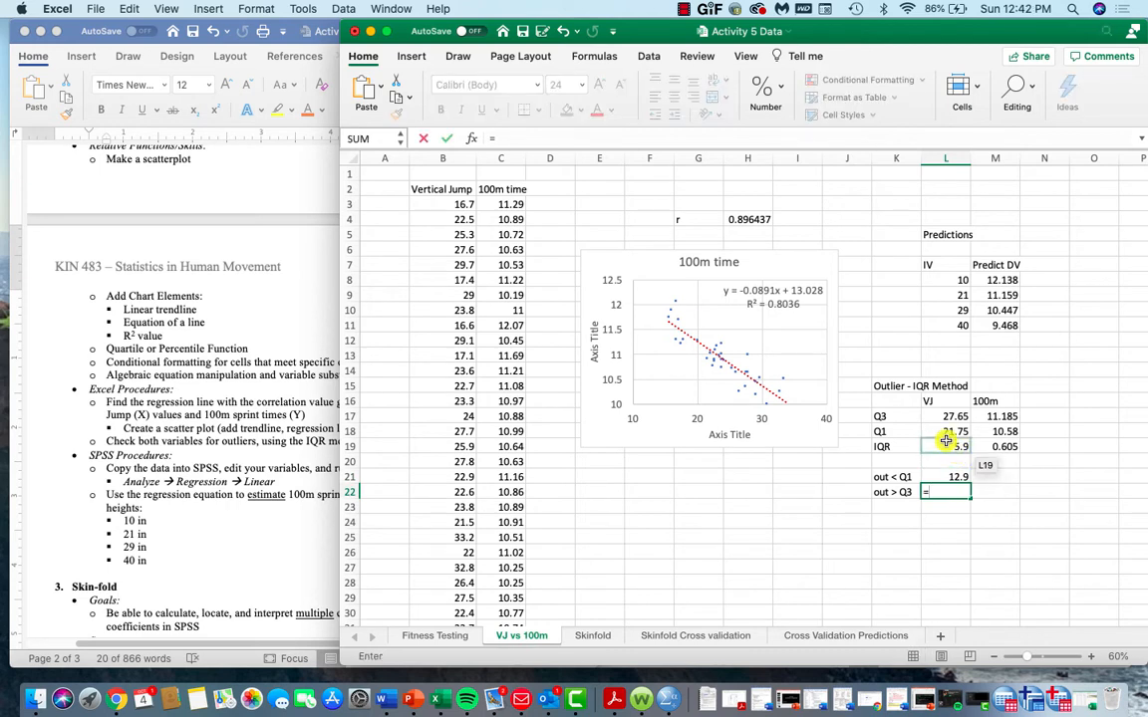
click(930, 417)
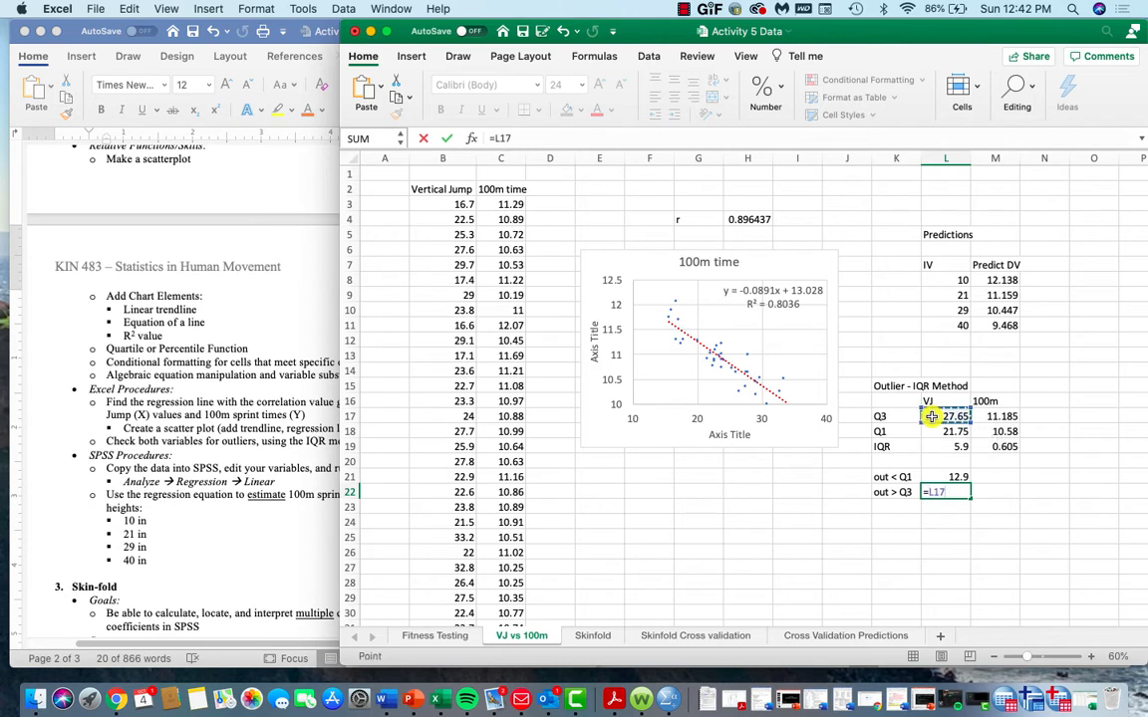
text(+)
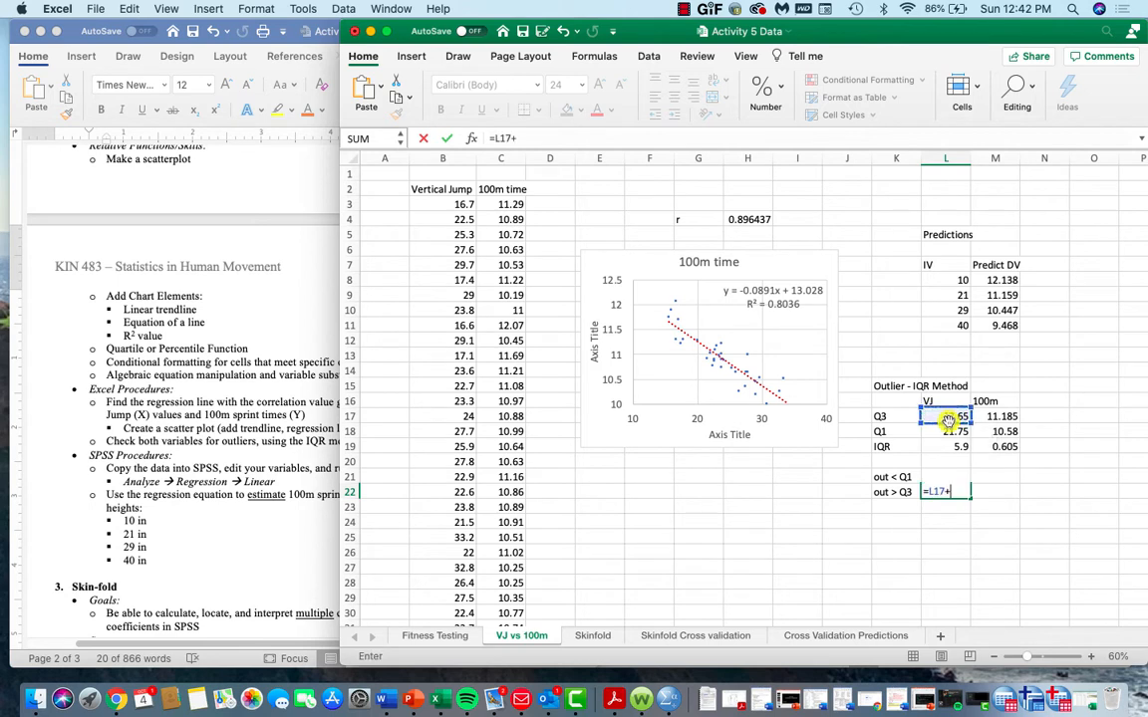
click(945, 445)
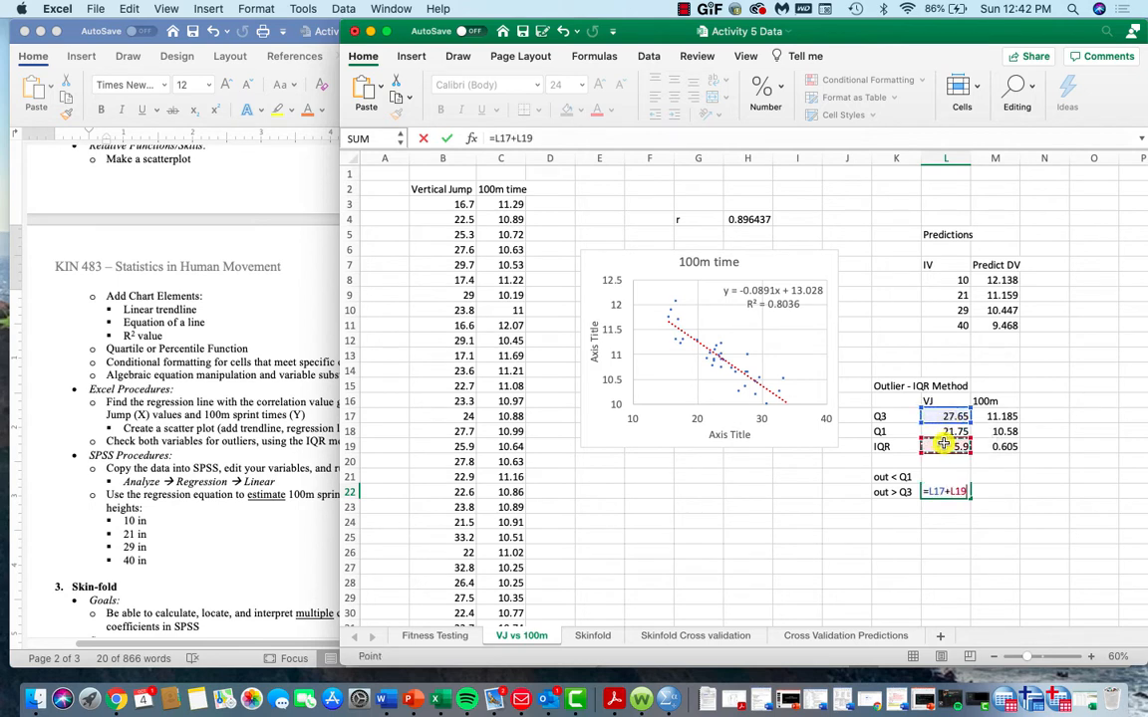
key(Return)
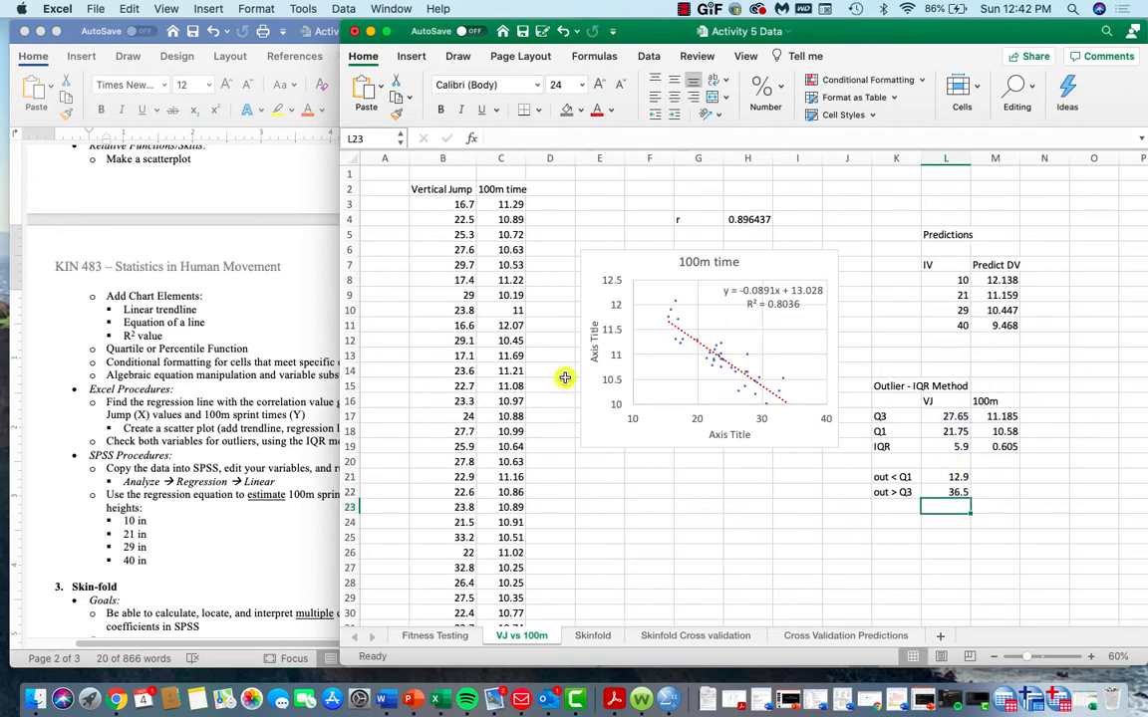
Conditionally format B3:B37 with light red fill and dark red text for values less than $L$21, and look through the column for highlighted cells.
click(427, 204)
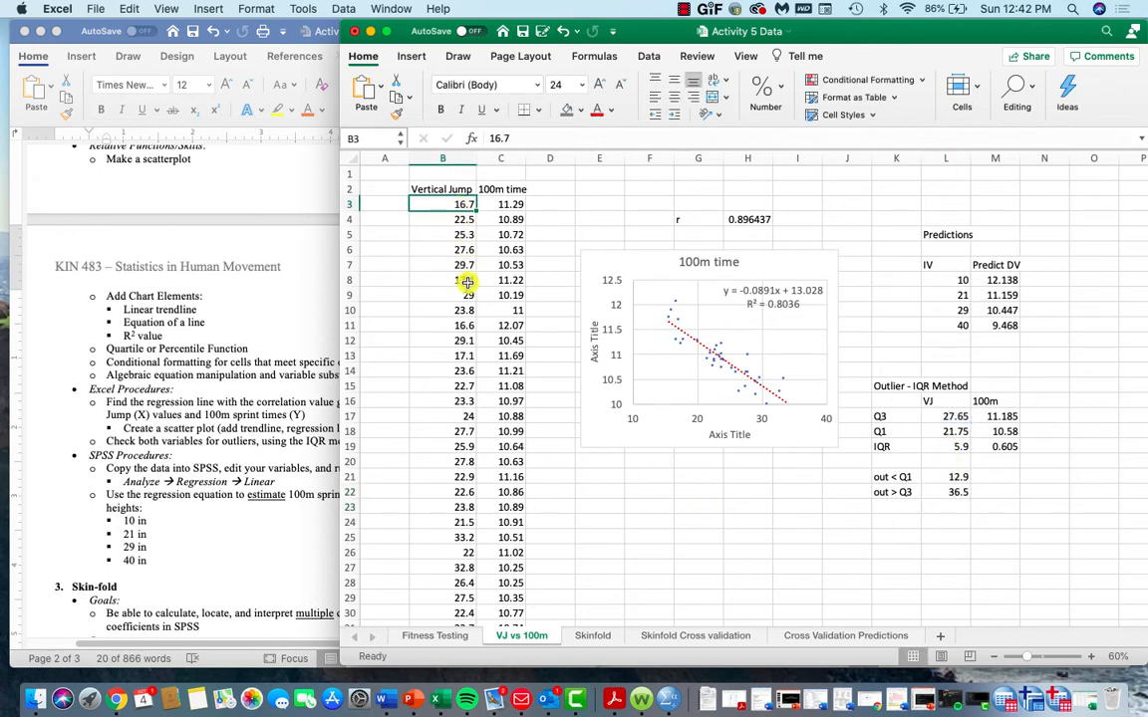
key(super+shift+Down)
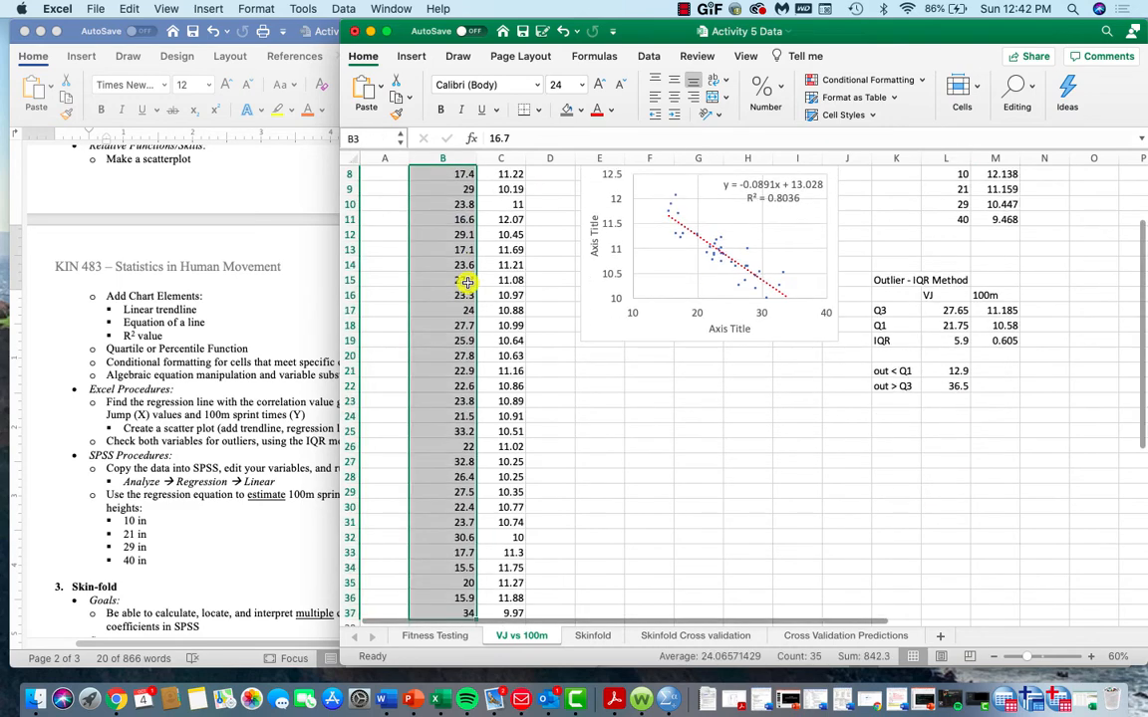
scroll(463, 371, up, 3)
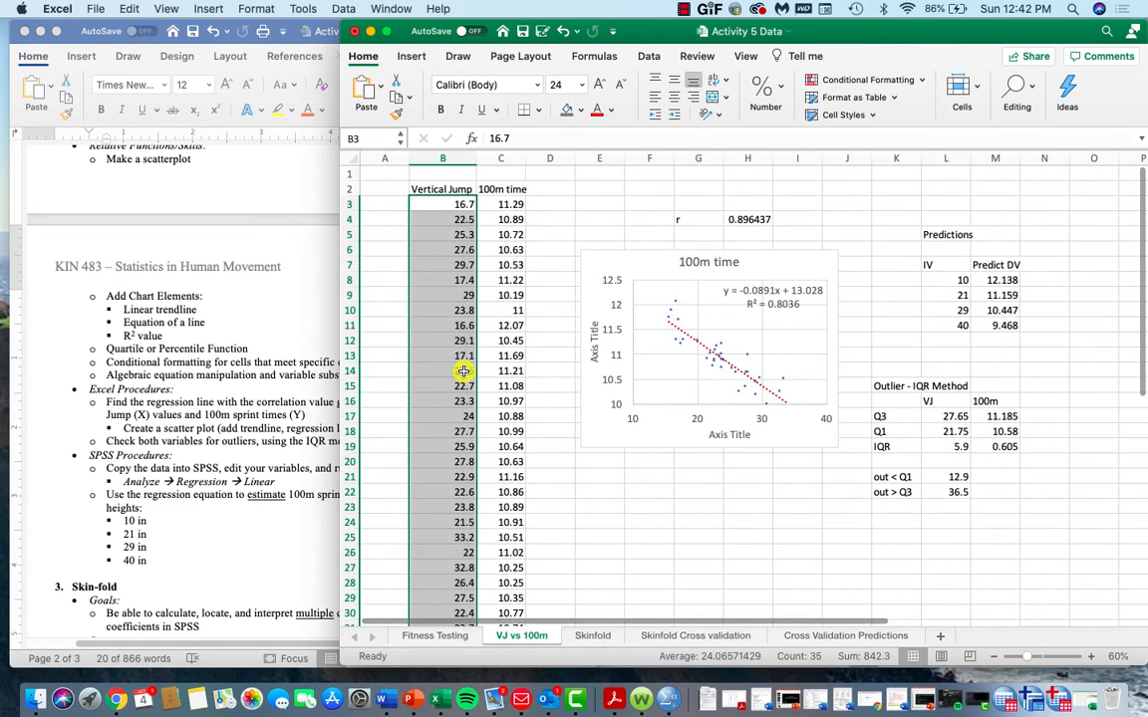
scroll(463, 370, down, 5)
scroll(464, 369, up, 5)
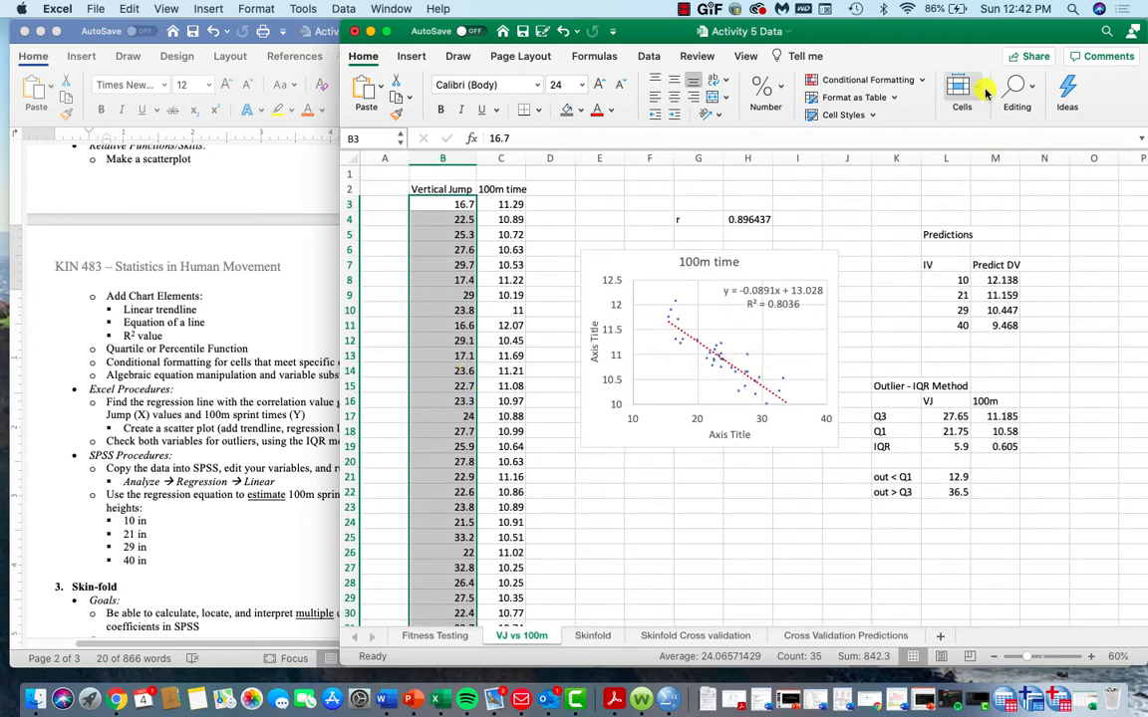
click(918, 84)
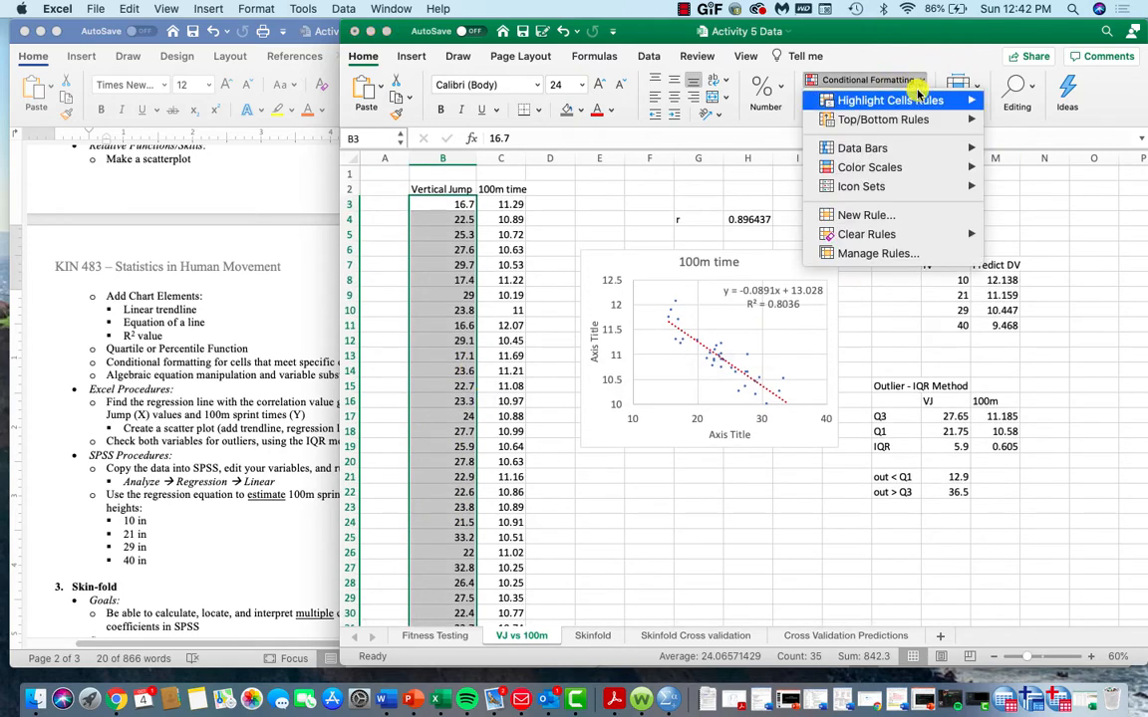
mouse_move(918, 102)
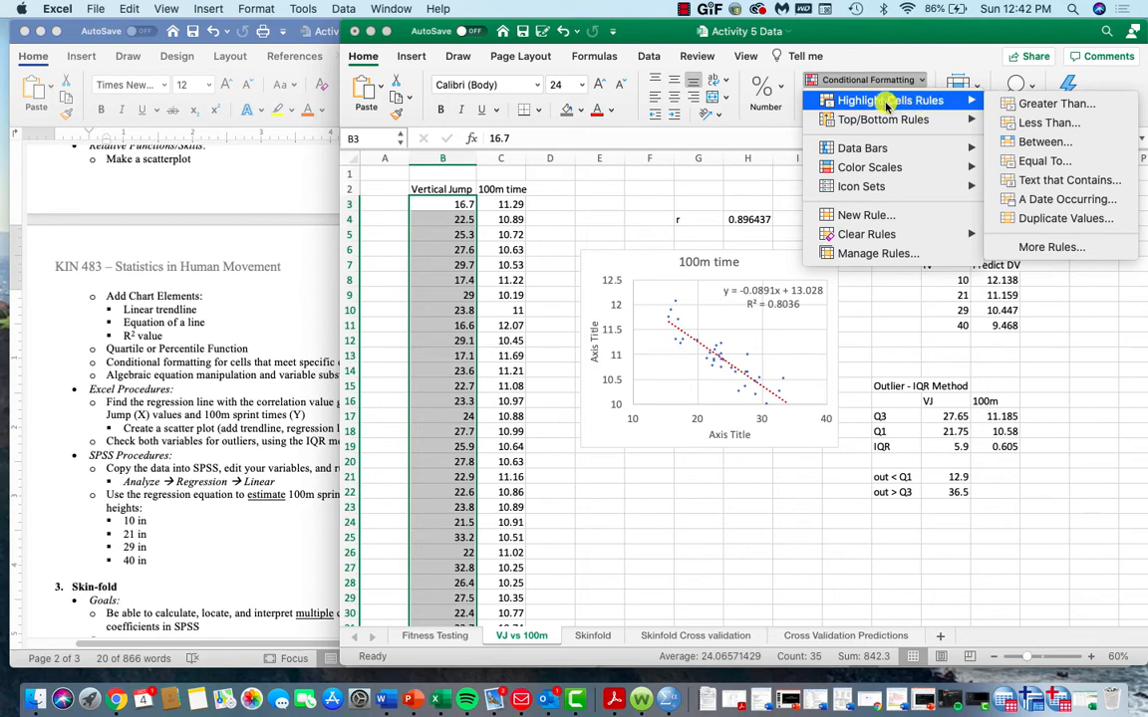
click(1043, 124)
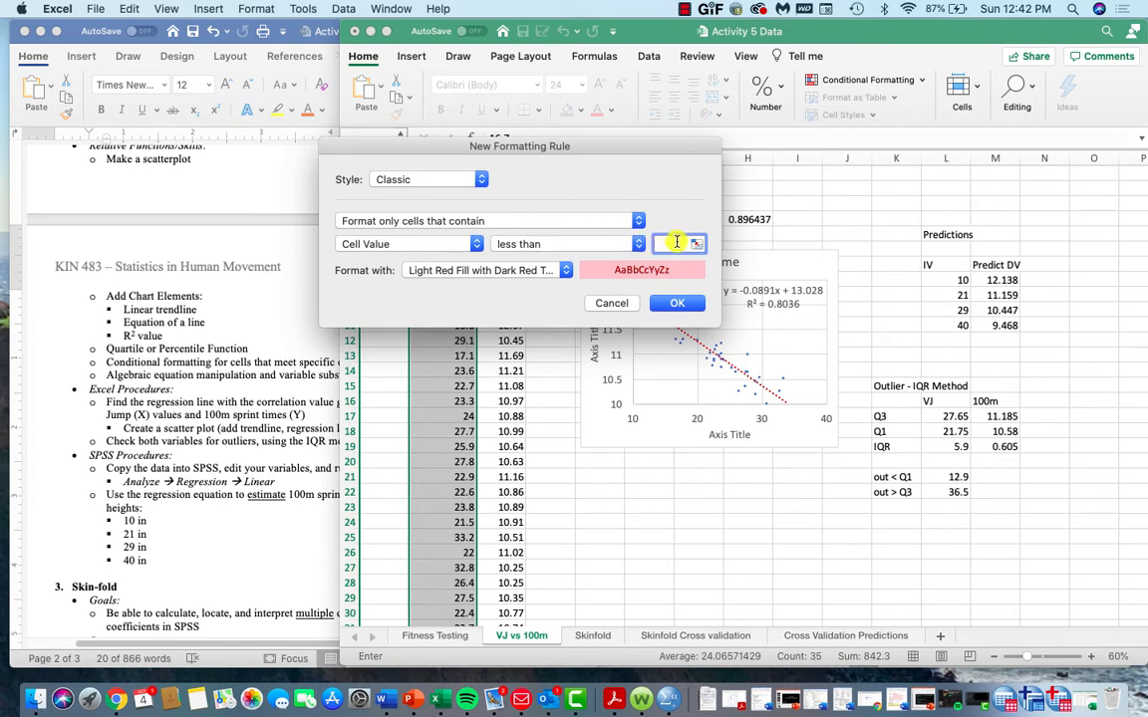
click(941, 478)
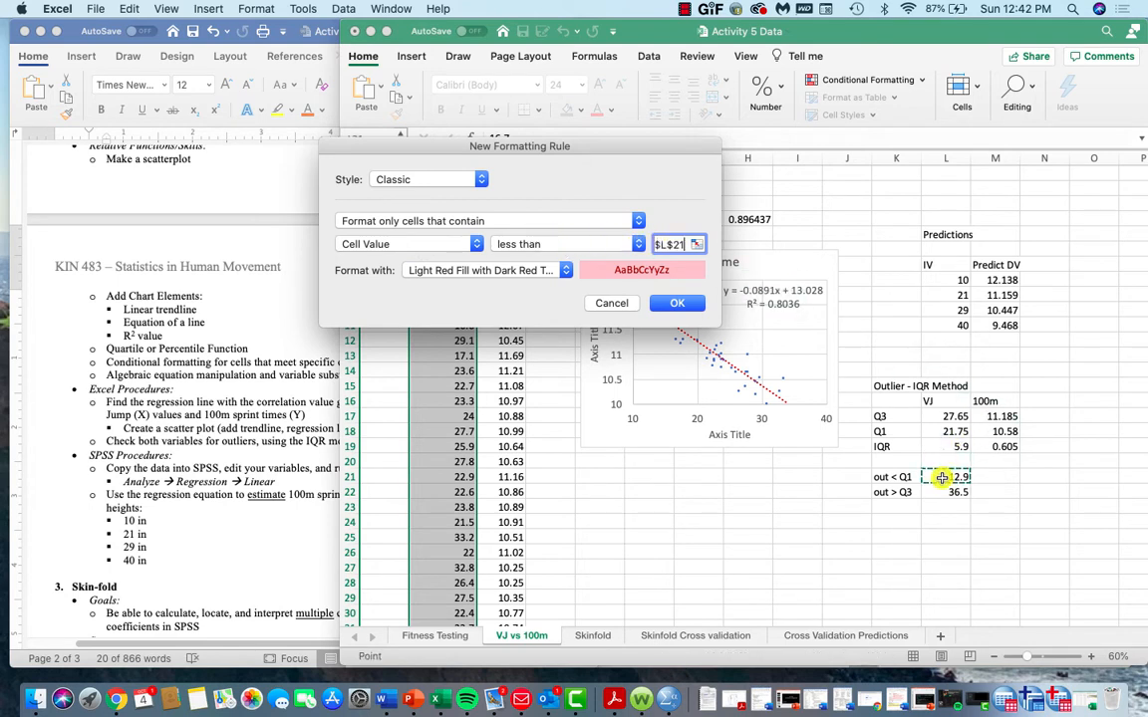
click(679, 303)
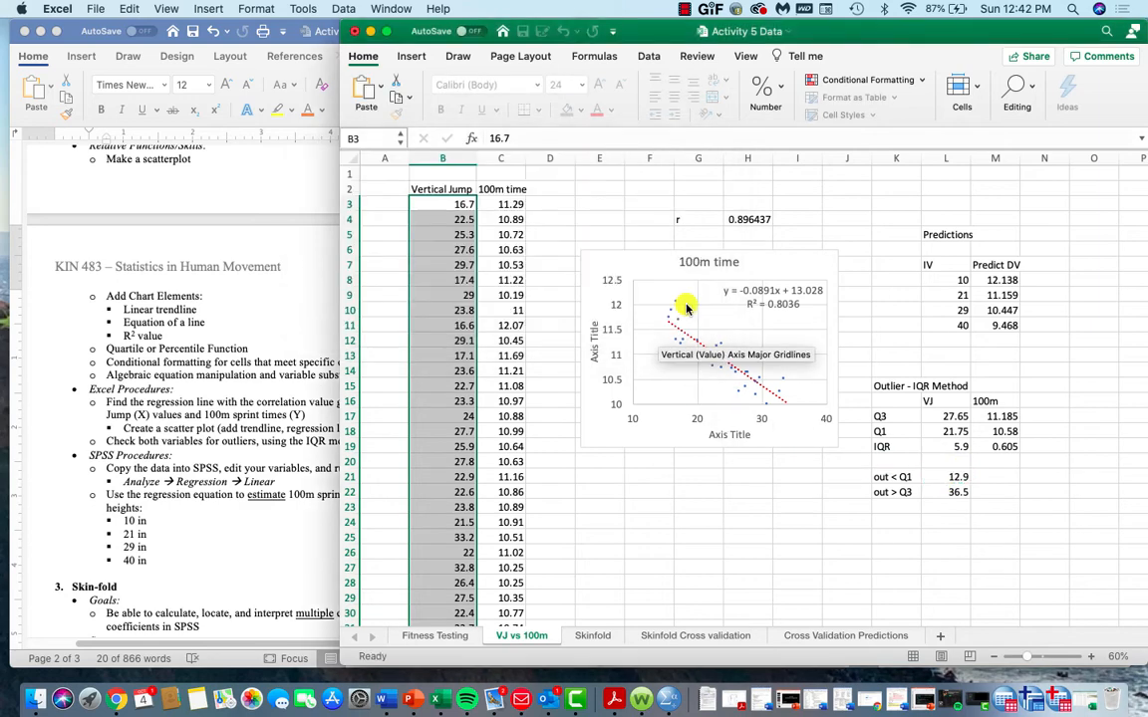
scroll(545, 331, down, 5)
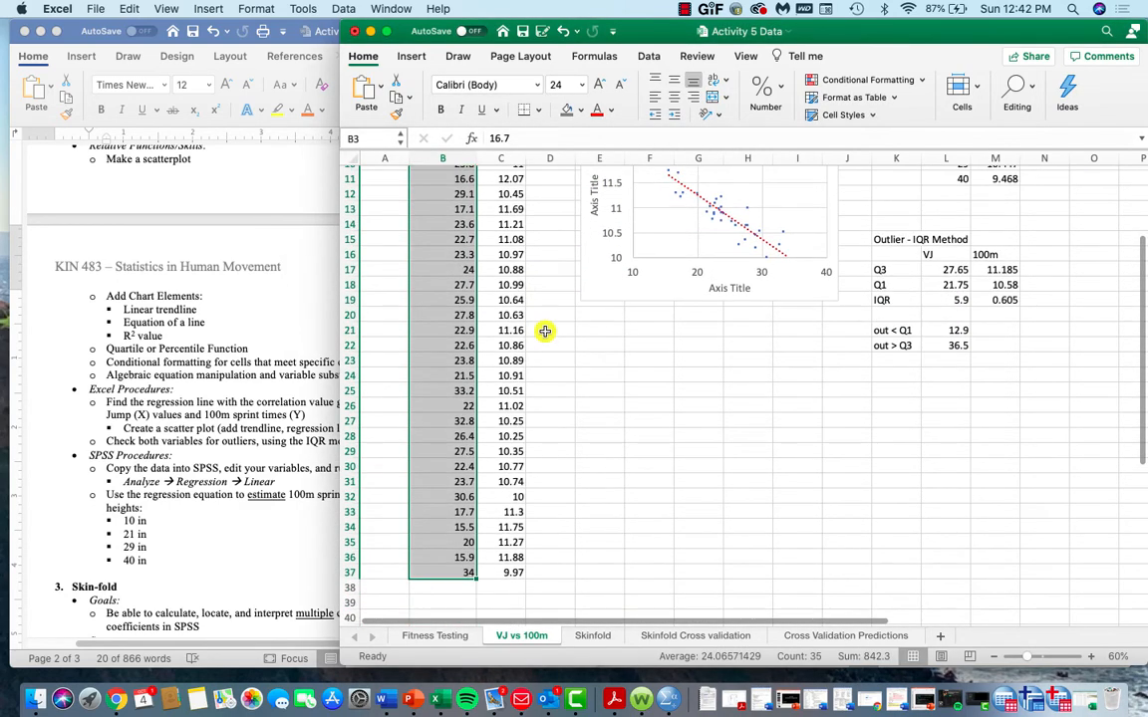
scroll(545, 331, up, 5)
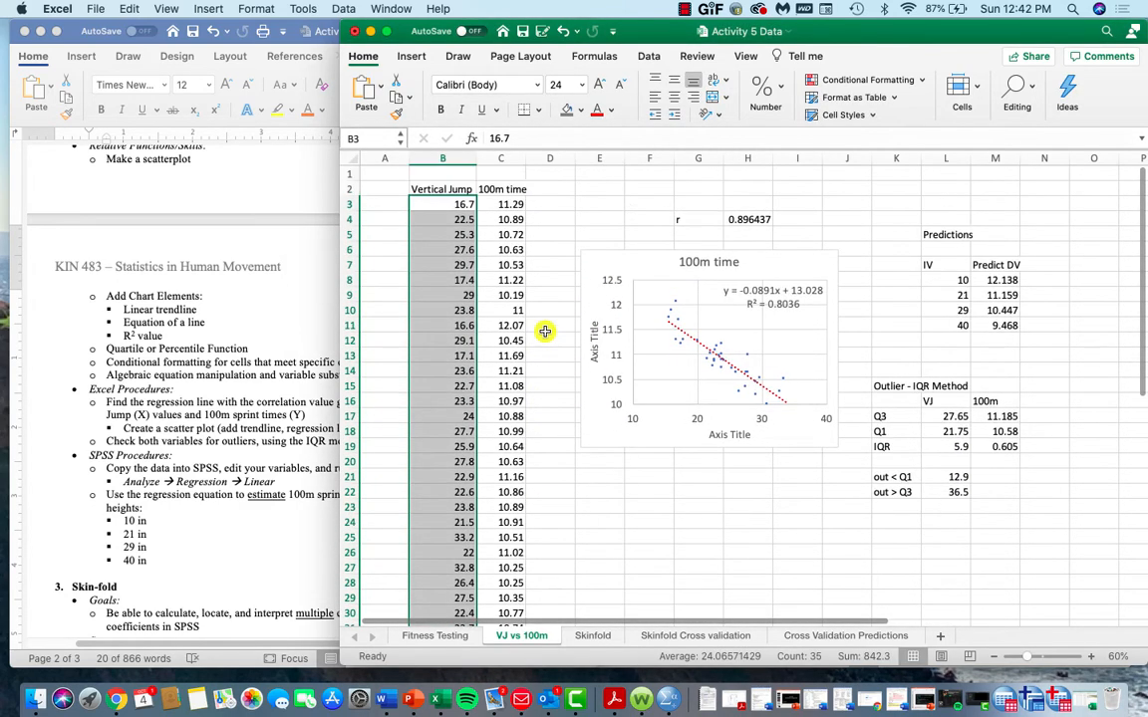
scroll(545, 331, down, 8)
scroll(545, 331, up, 8)
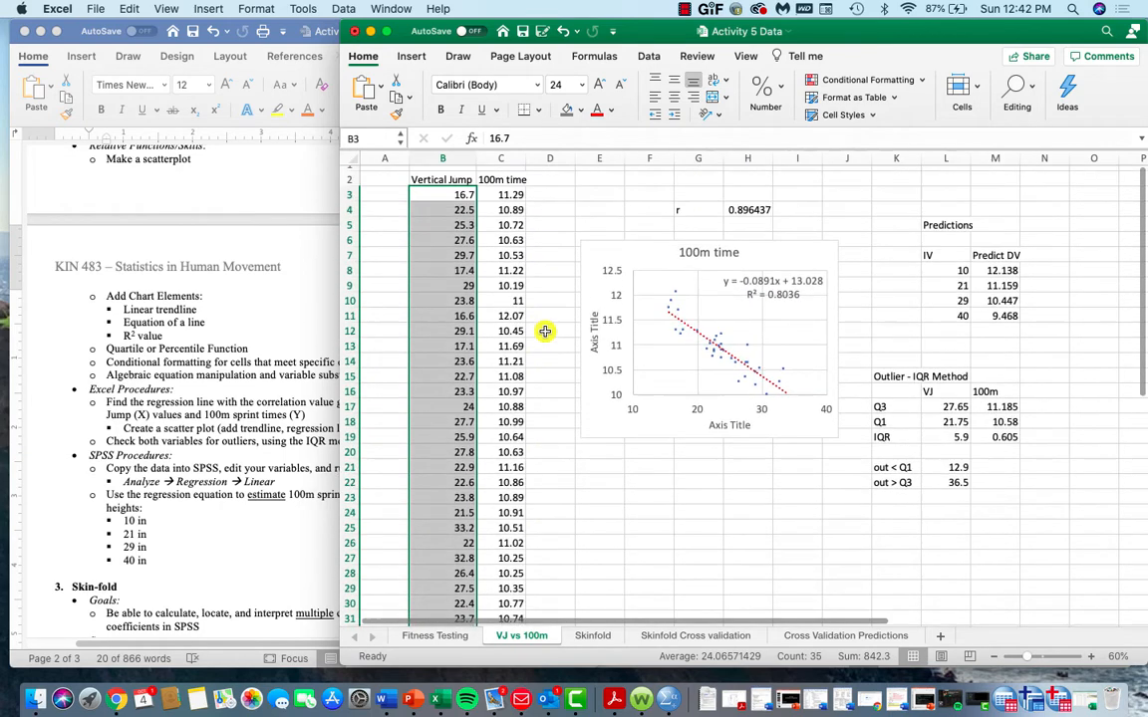
Add a light red fill with dark red text rule to B3:B37 for values greater than $L$22, and check the column for highlighted cells.
click(924, 80)
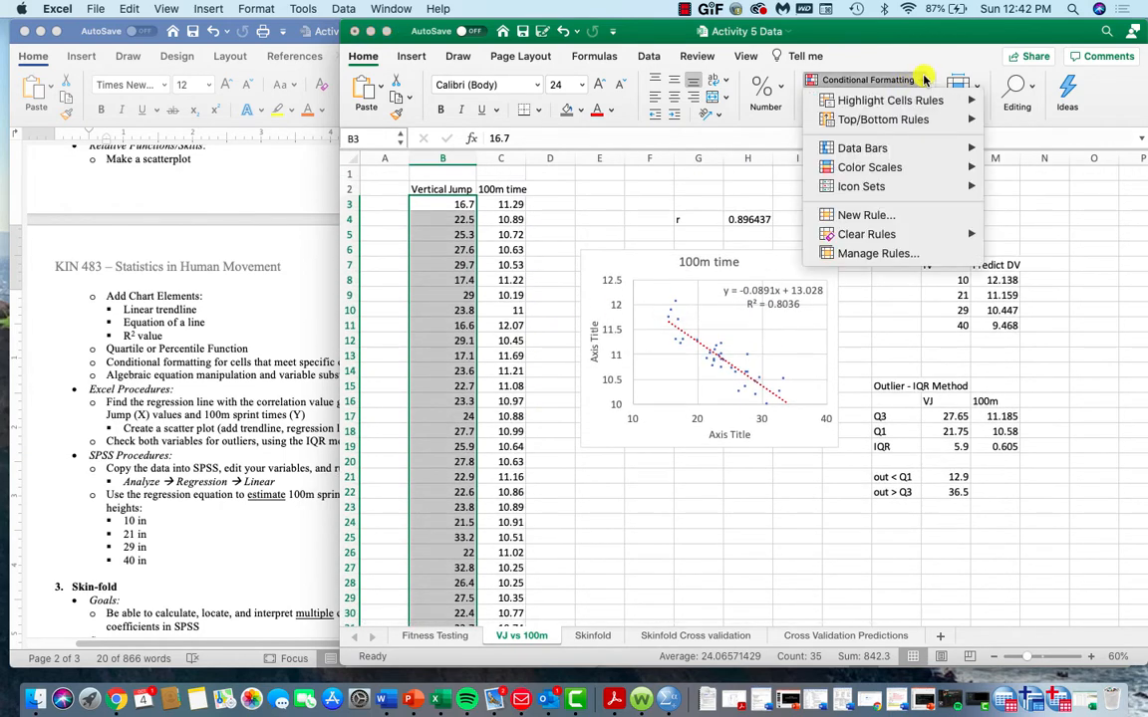
mouse_move(837, 100)
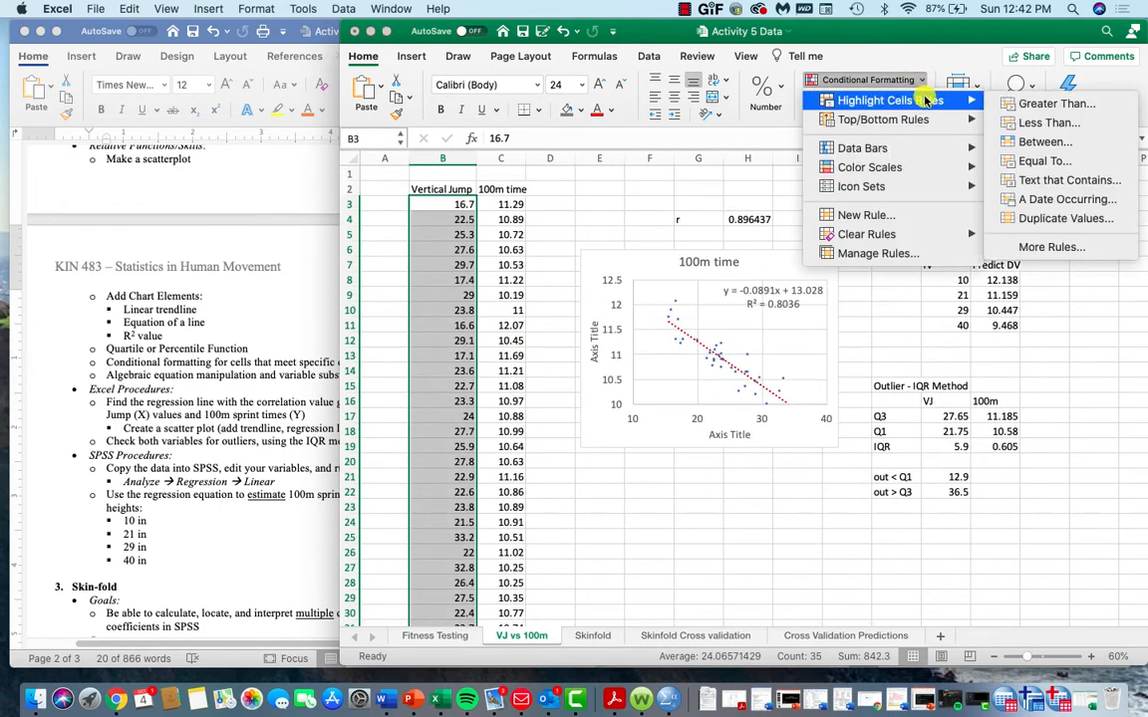
click(1037, 106)
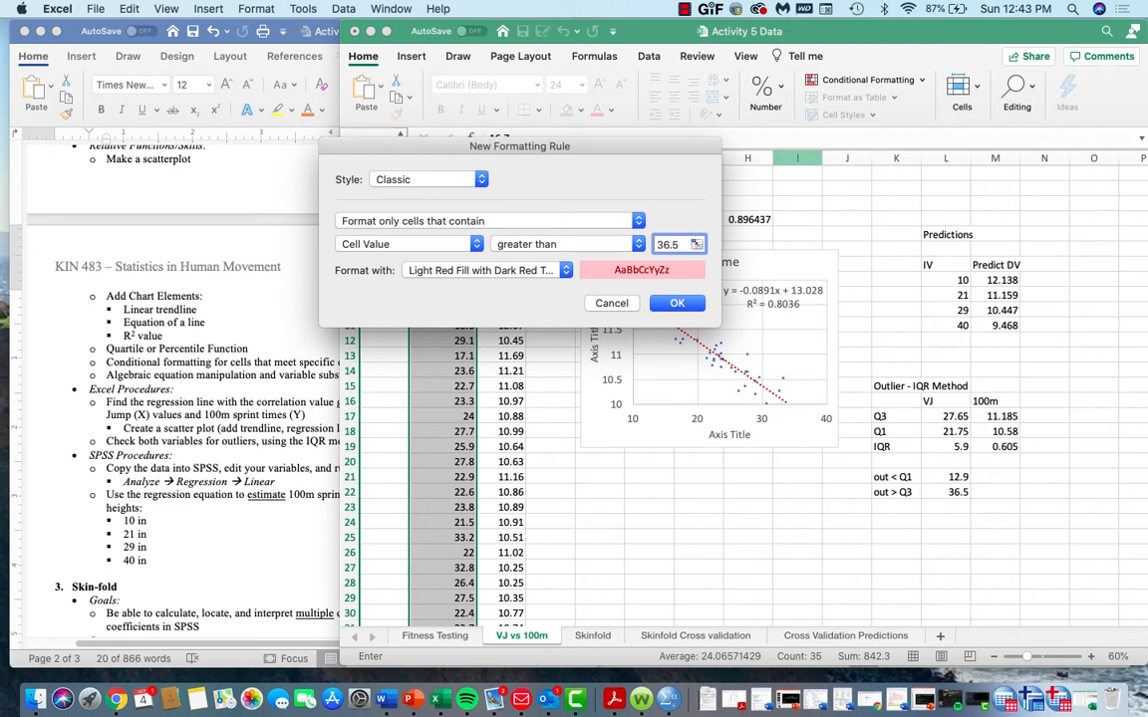
text(36.5)
click(952, 492)
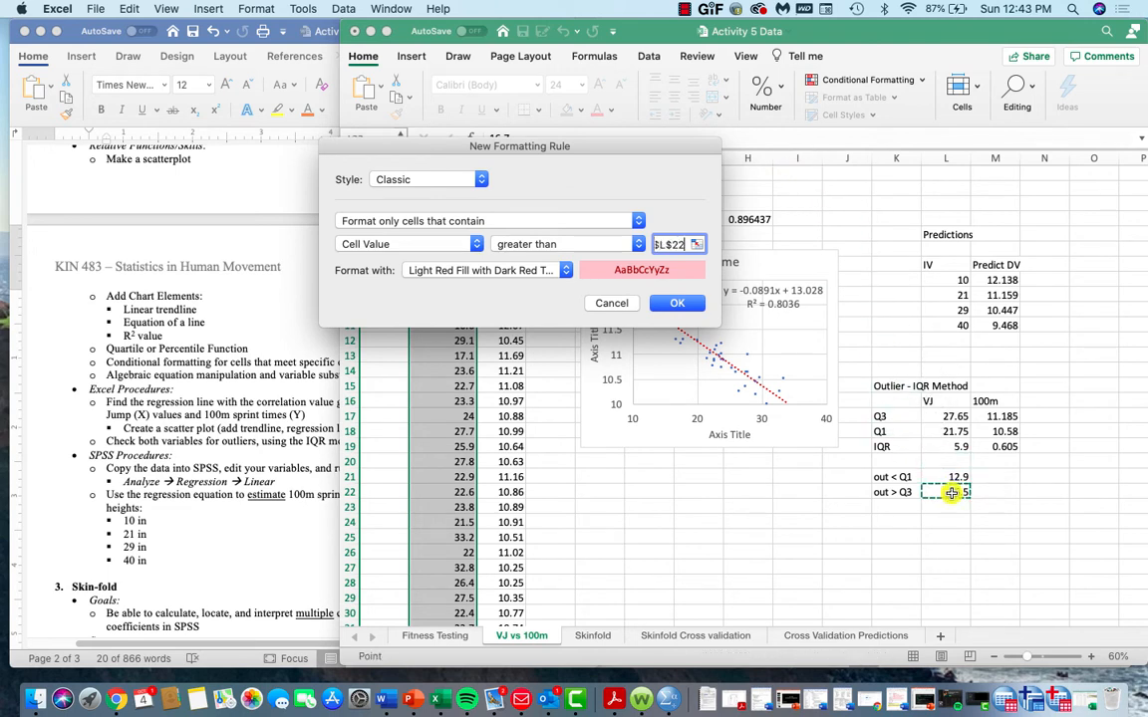
key(Return)
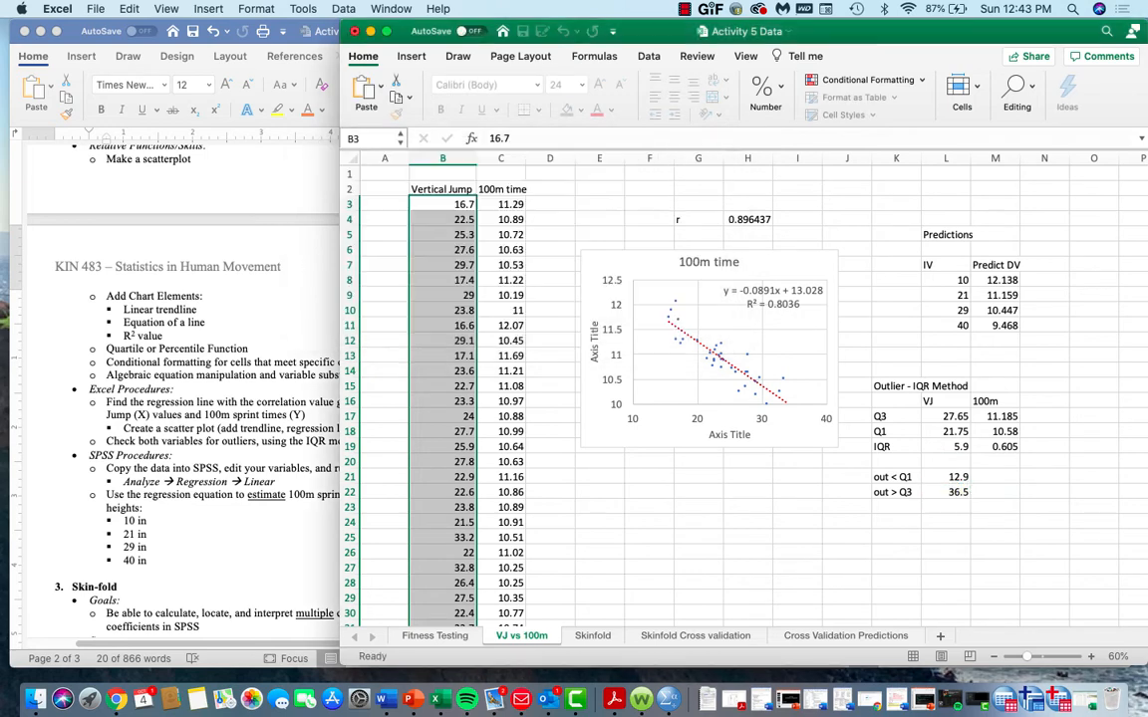
scroll(662, 420, down, 6)
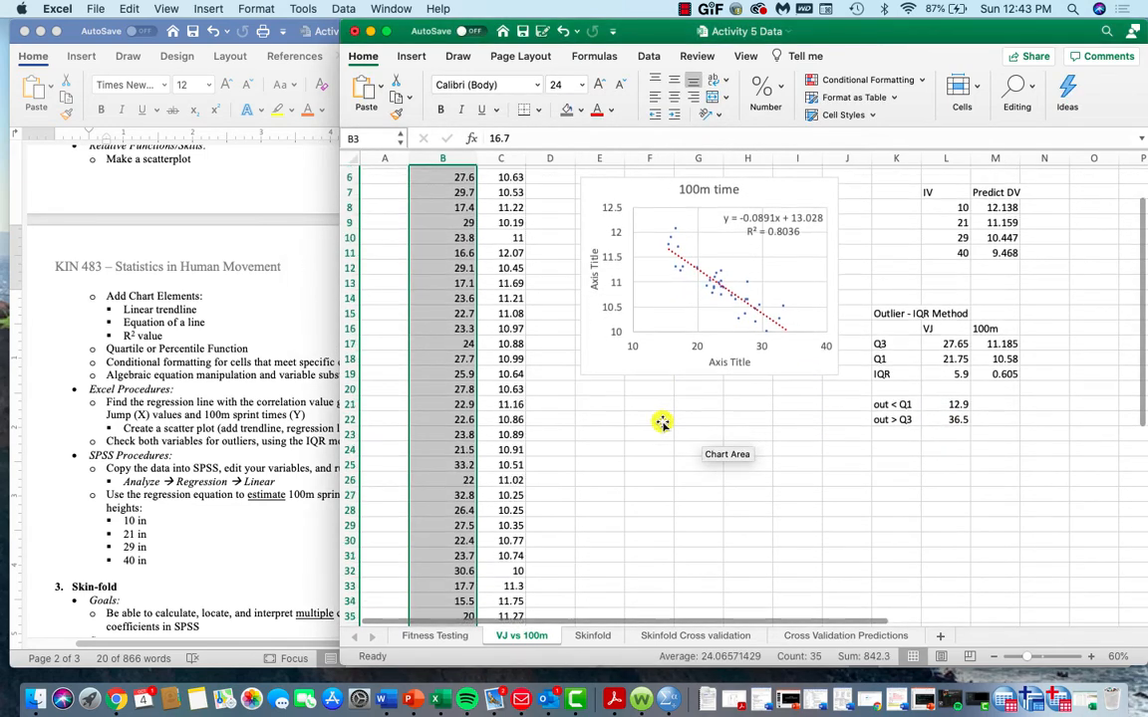
scroll(661, 421, up, 6)
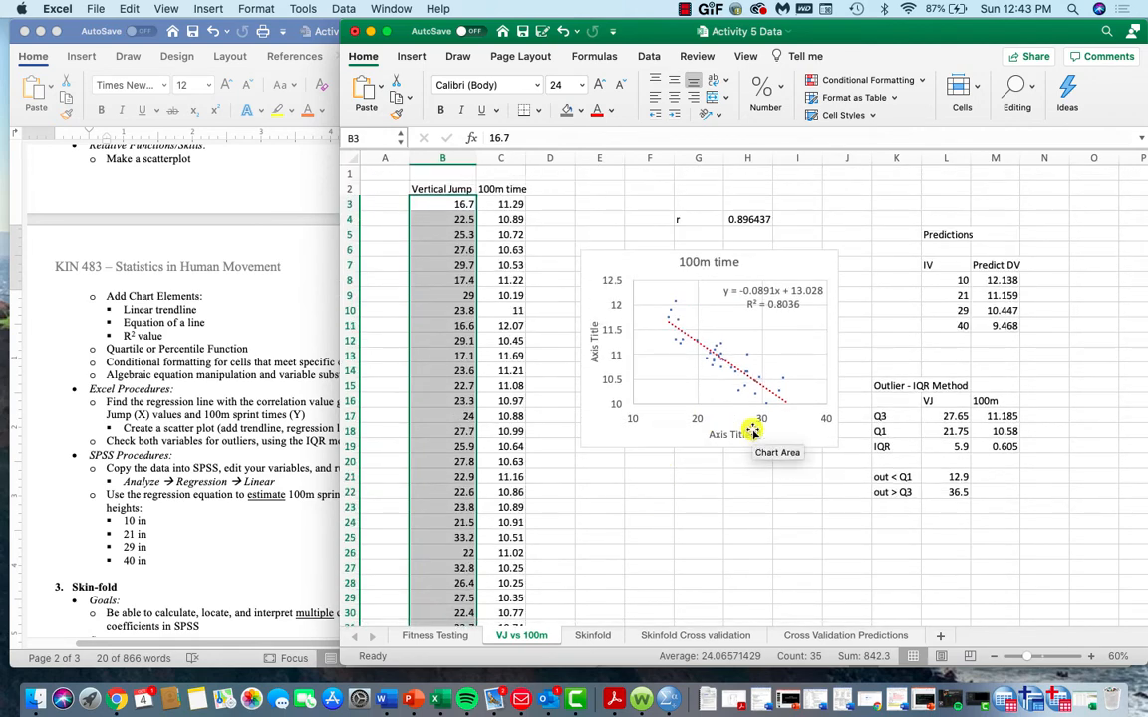
Review the outlier cutoff cells, then open the Activity 5 - Answer Sheet in Word and read the outlier questions 2f and 2g.
drag(940, 475, 955, 490)
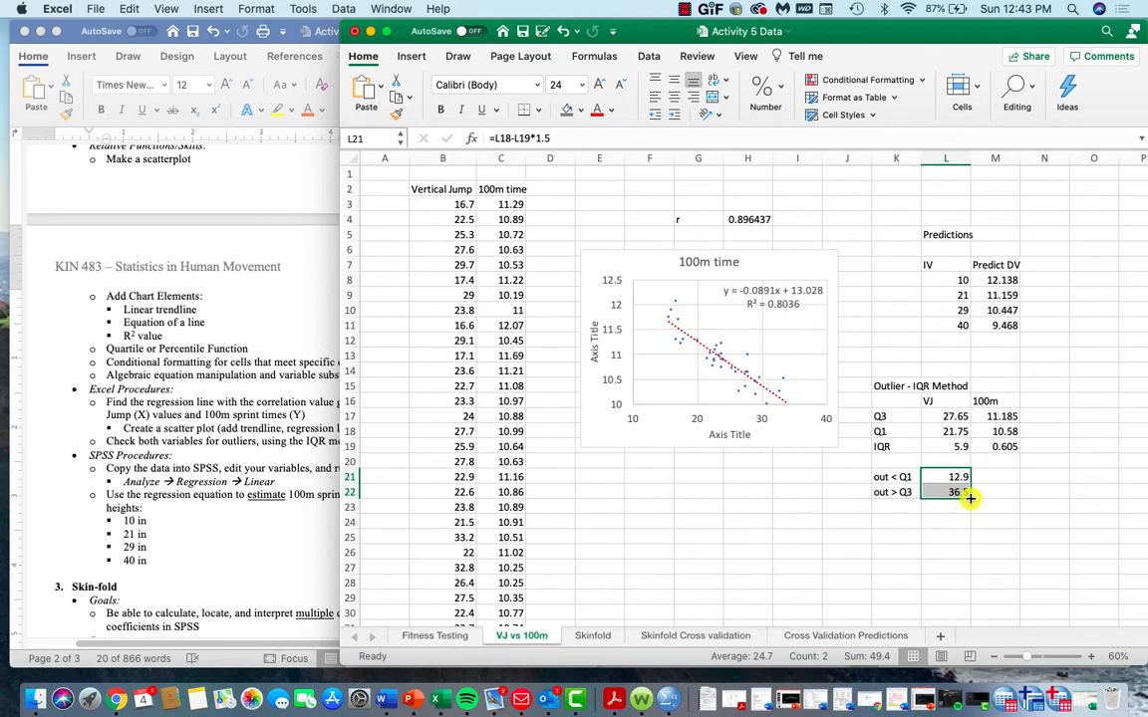
drag(1003, 473, 1005, 486)
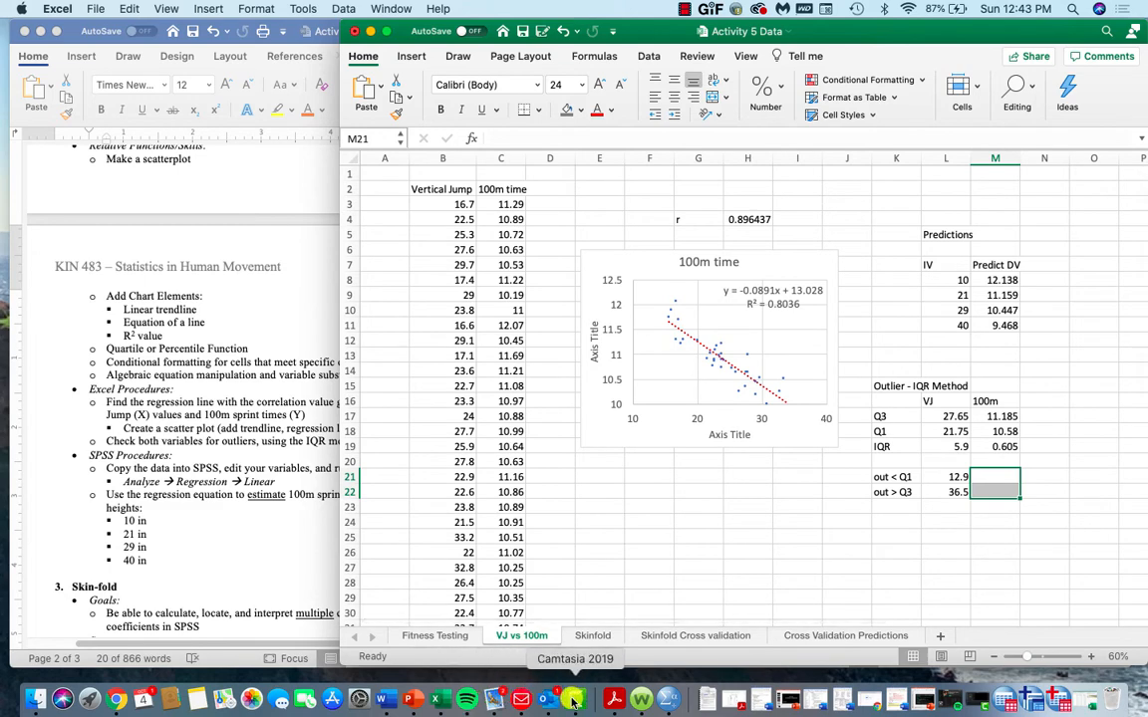
right_click(383, 700)
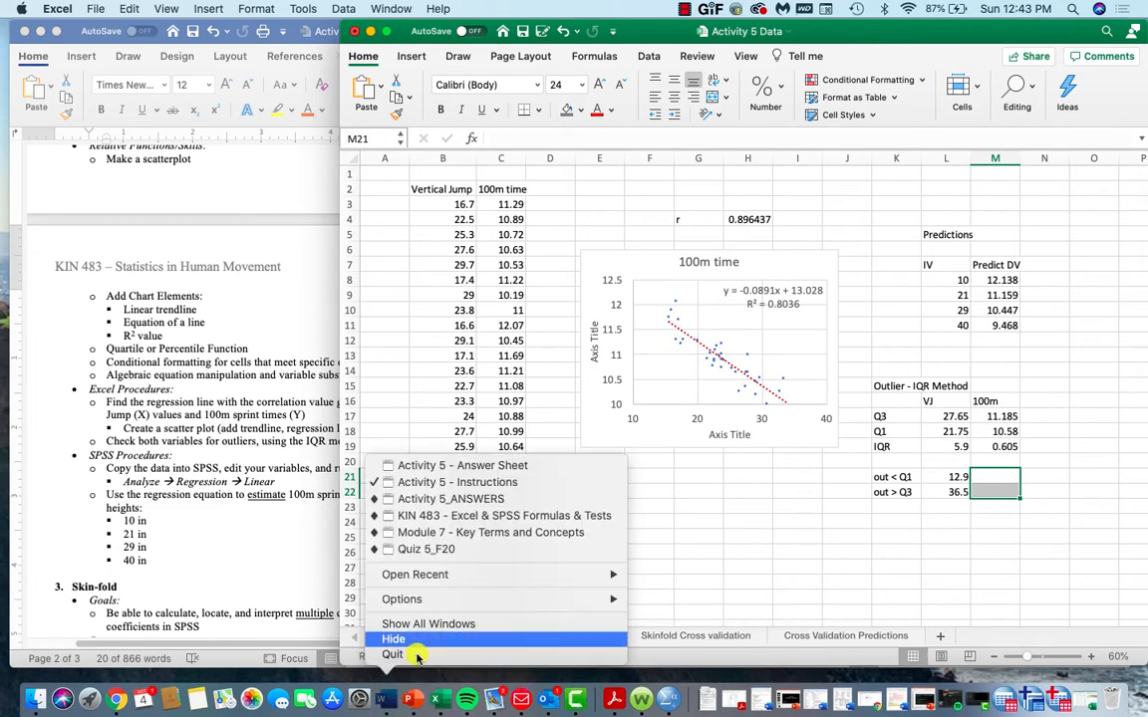
click(476, 466)
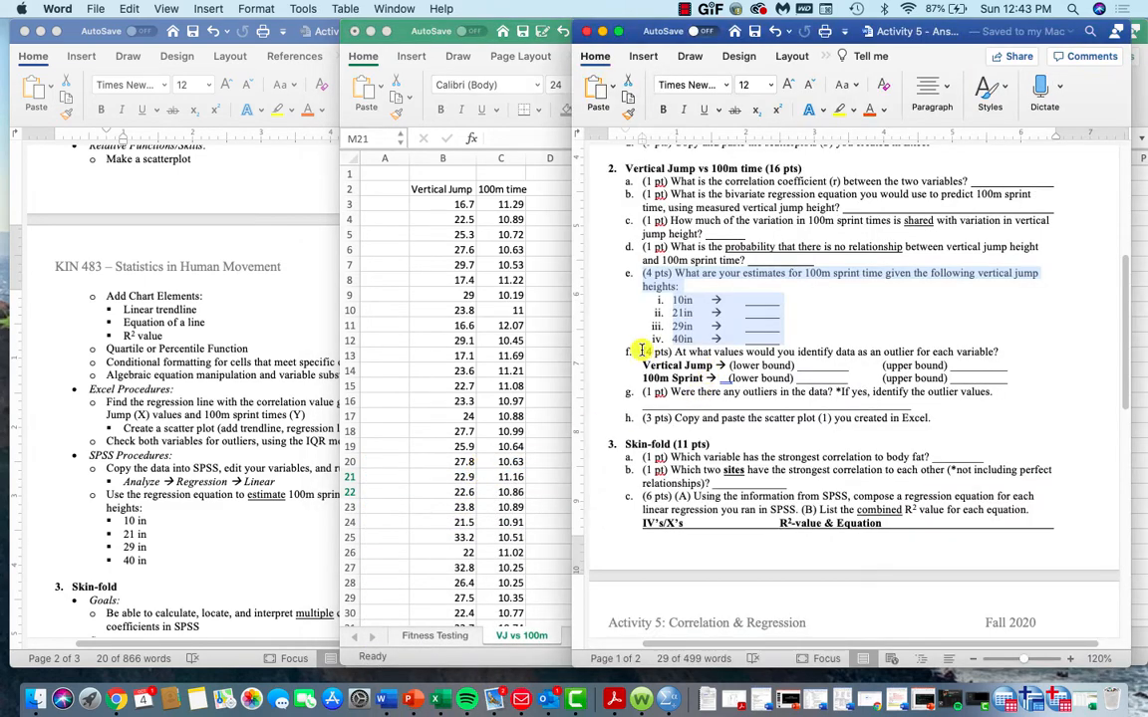
drag(643, 351, 925, 397)
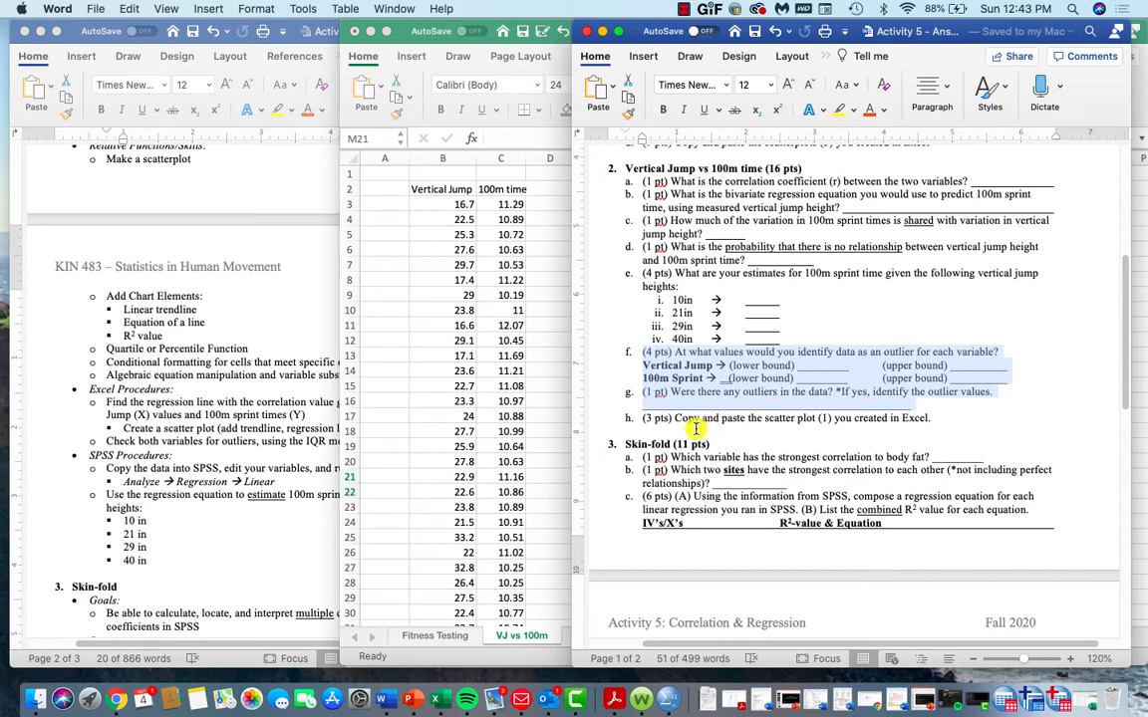
scroll(697, 421, down, 10)
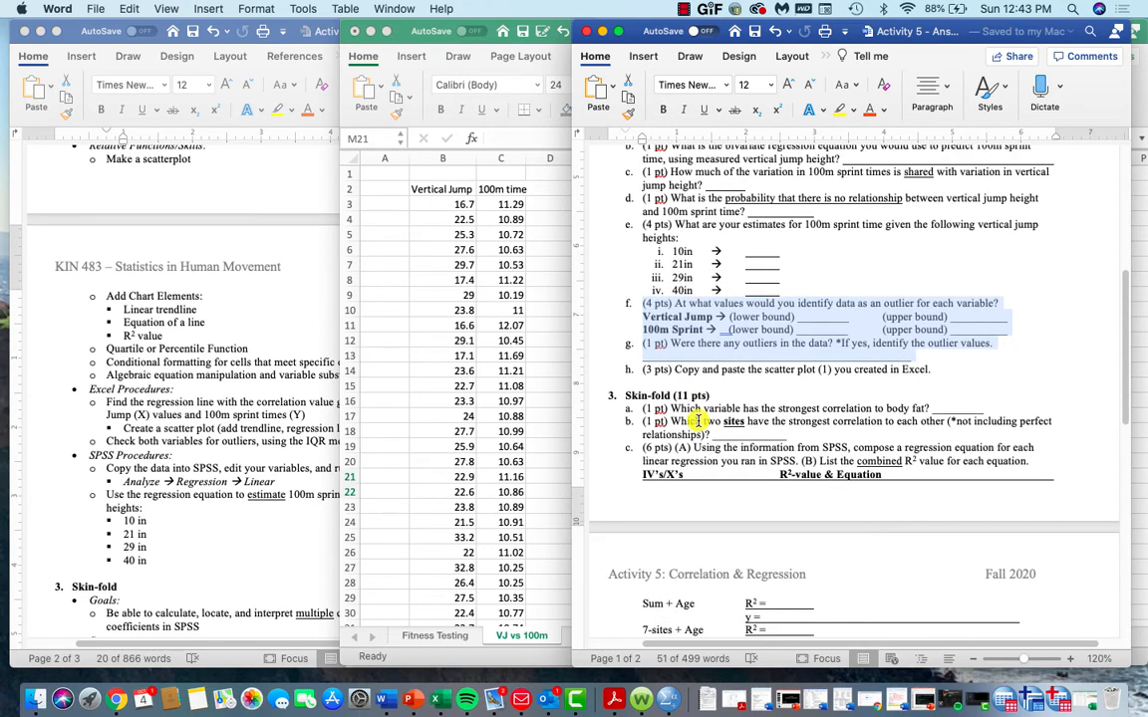
scroll(698, 421, up, 2)
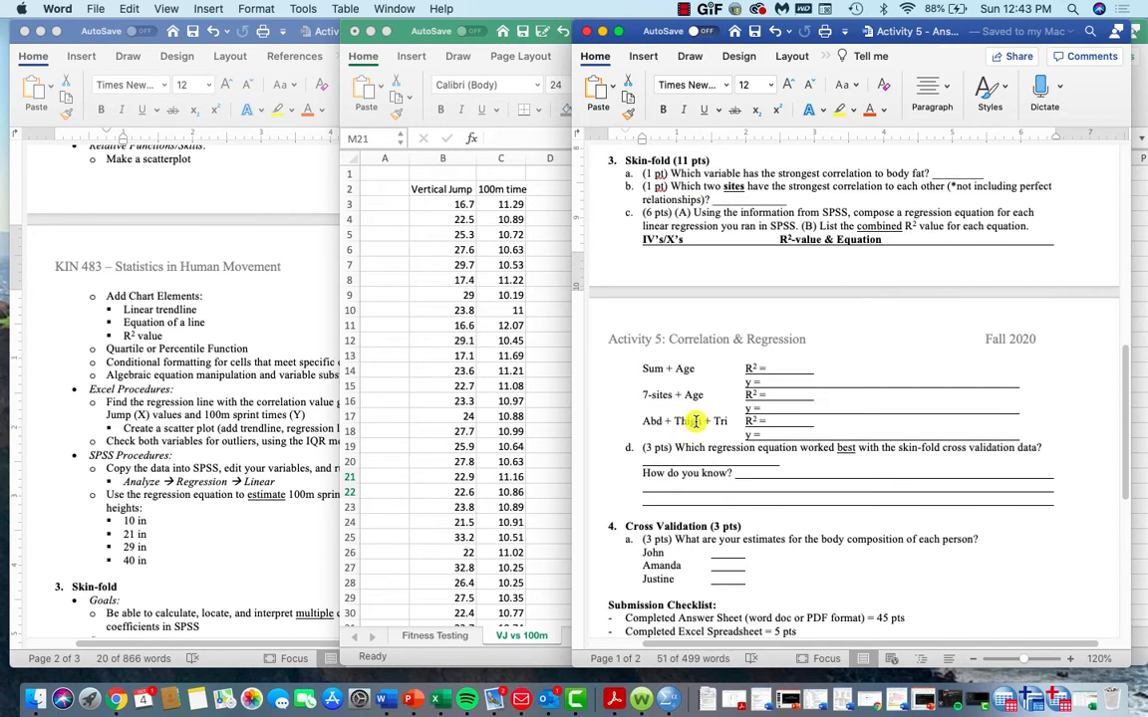
Read the Skin-fold section's goals, scenario and SPSS procedures in the Activity 5 - Instructions document.
click(289, 329)
scroll(373, 399, down, 15)
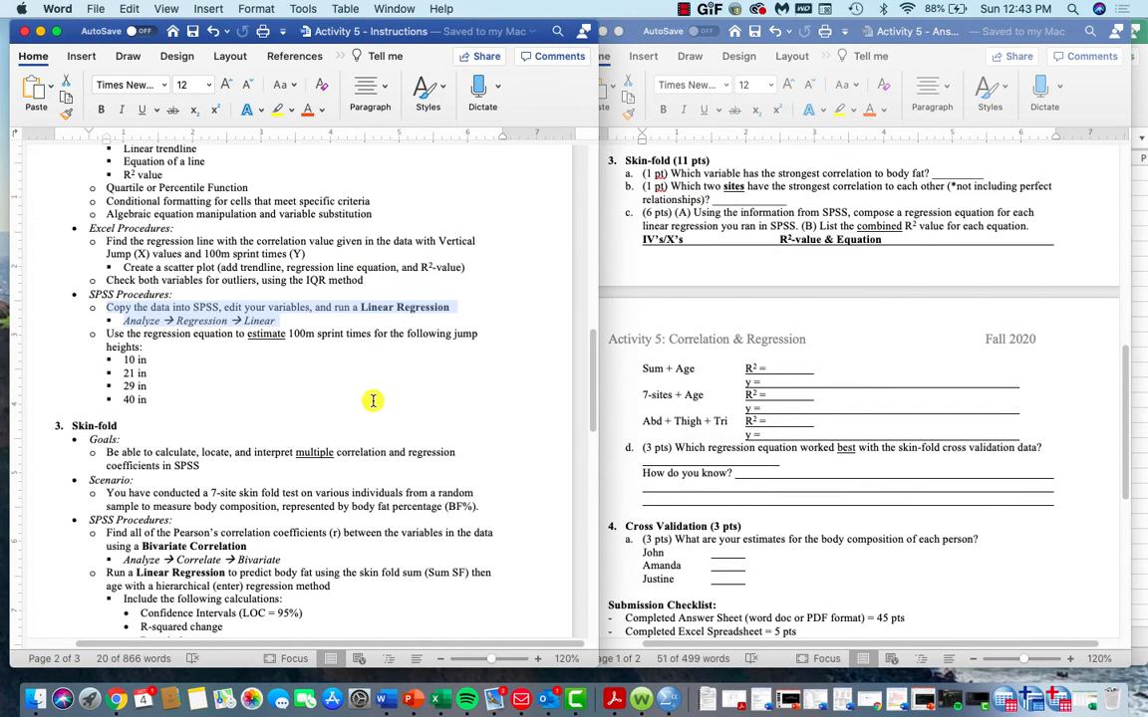
scroll(372, 400, up, 1)
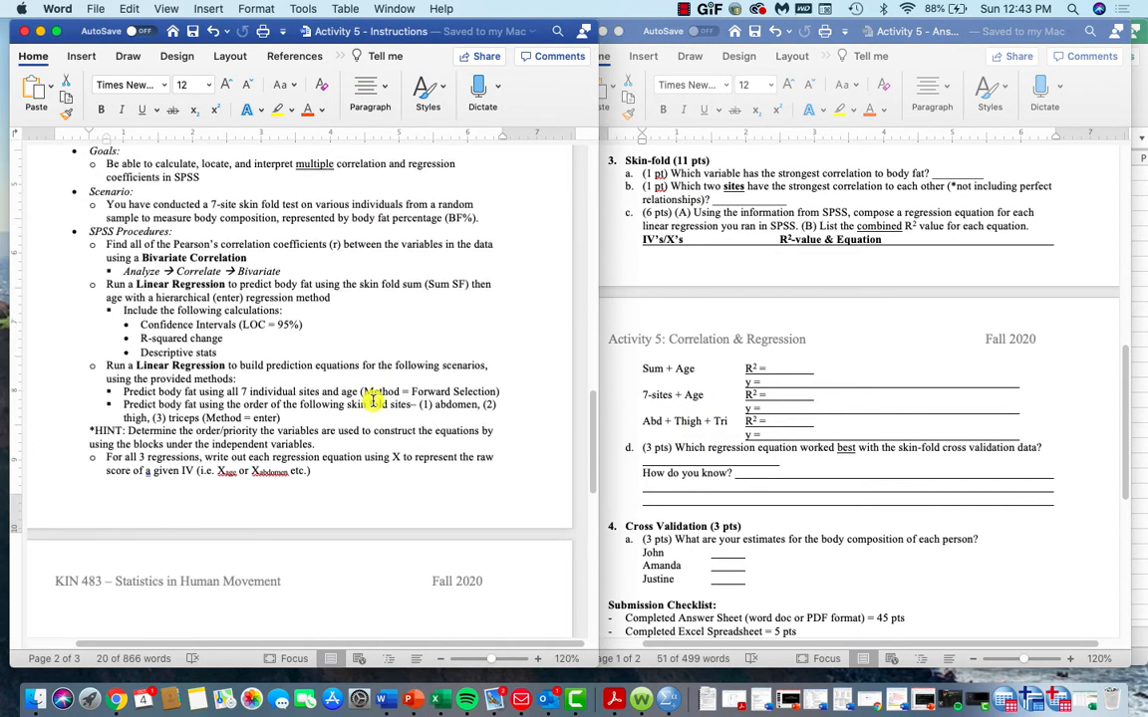
scroll(371, 401, up, 1)
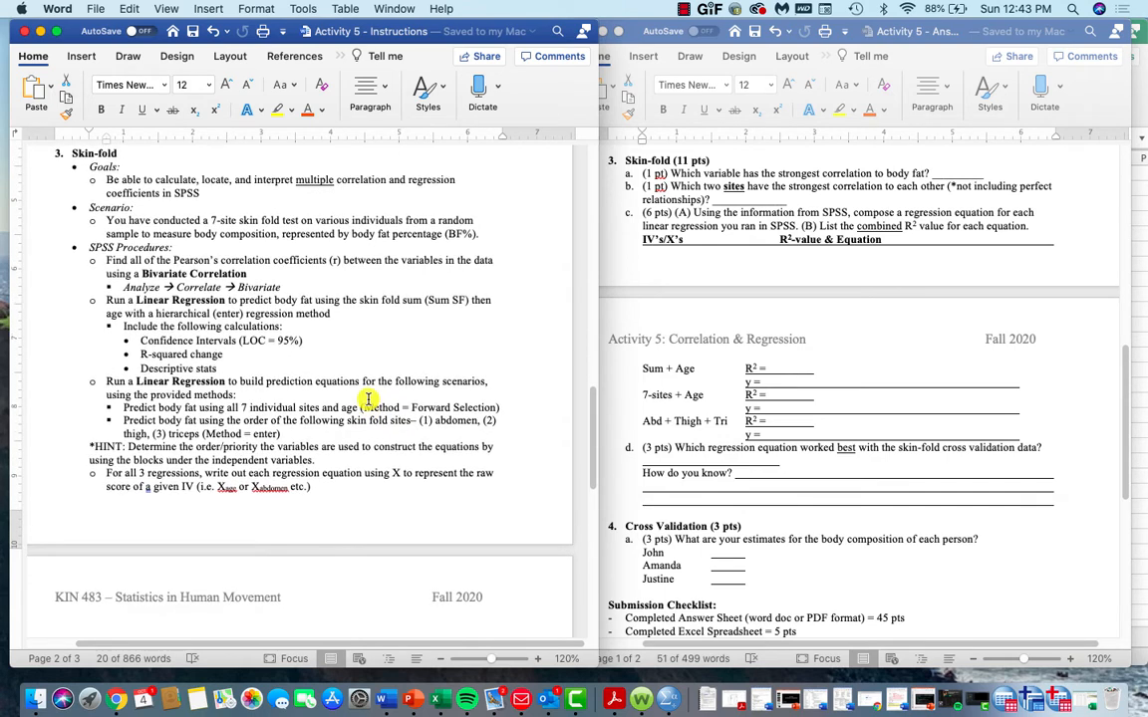
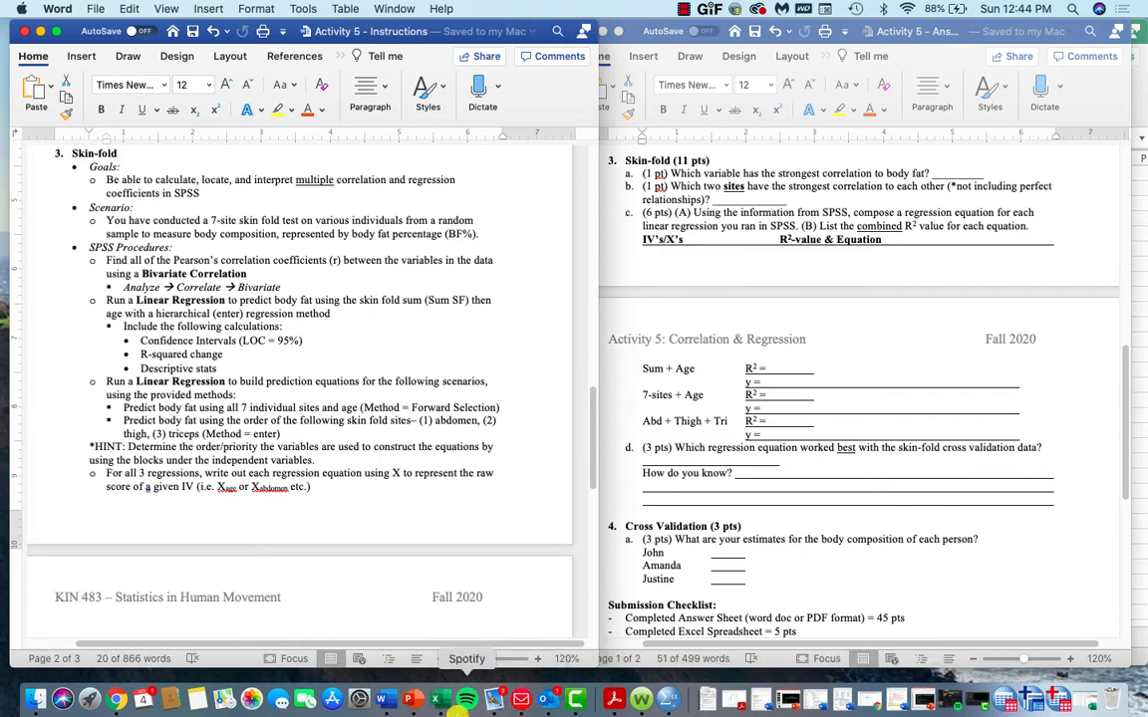
Switch to Excel and copy the full Skinfold sheet table including headers, A3:J337.
click(449, 710)
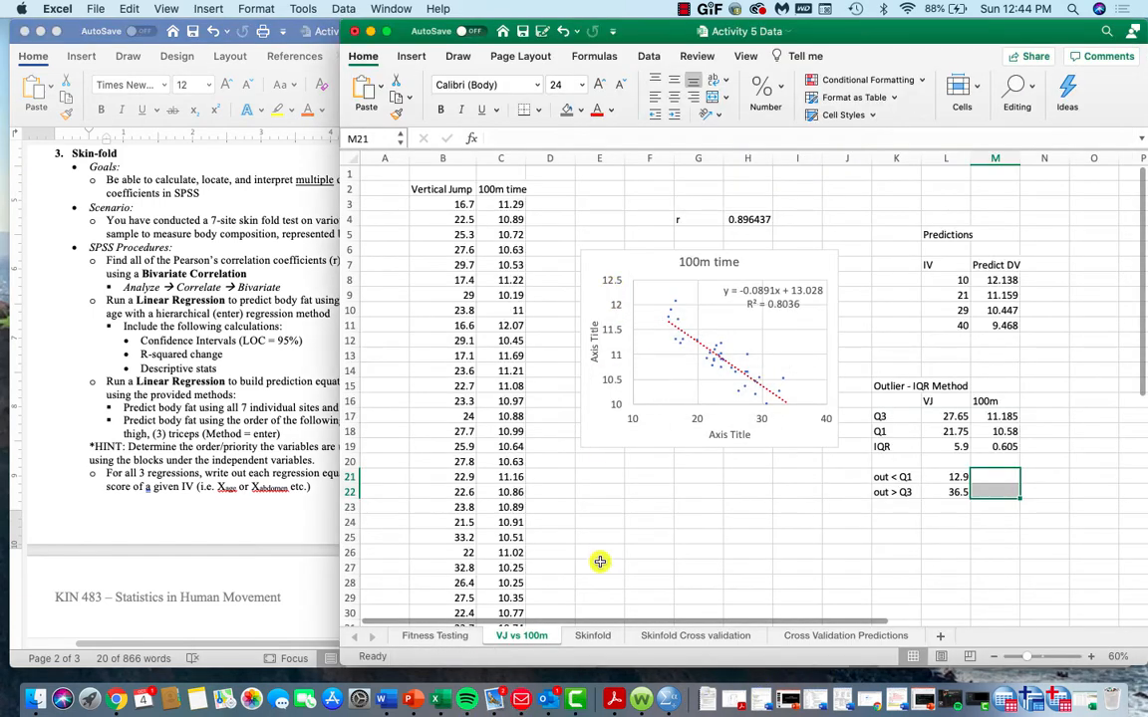
click(591, 638)
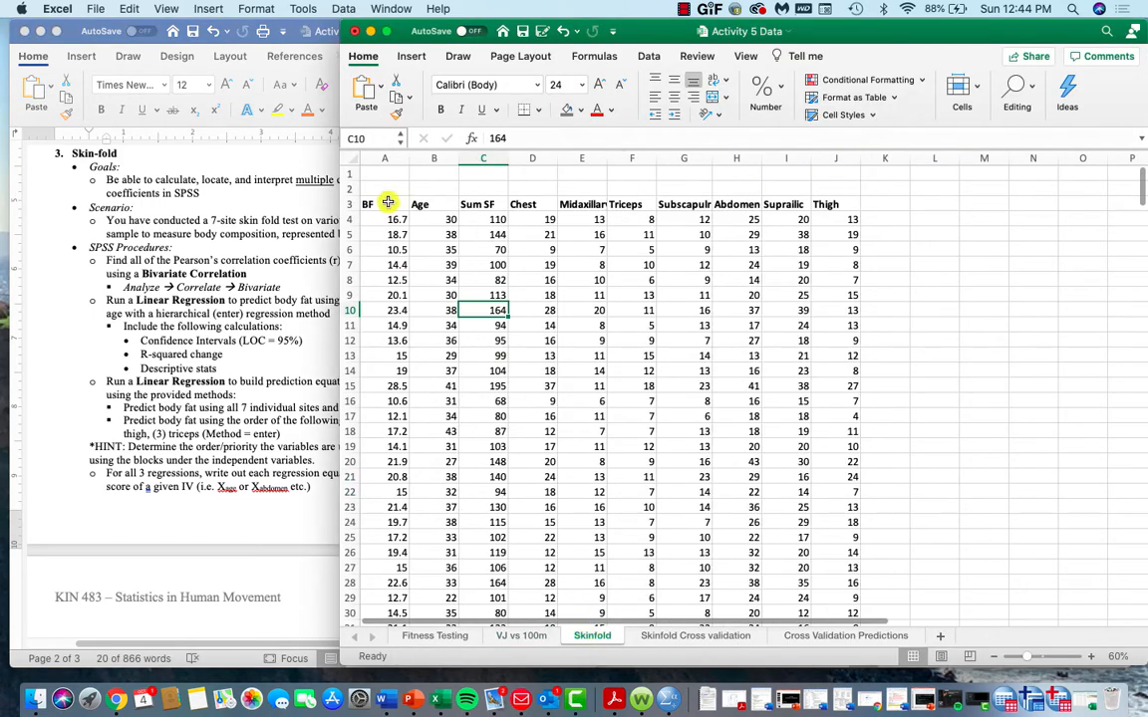
drag(364, 204, 830, 198)
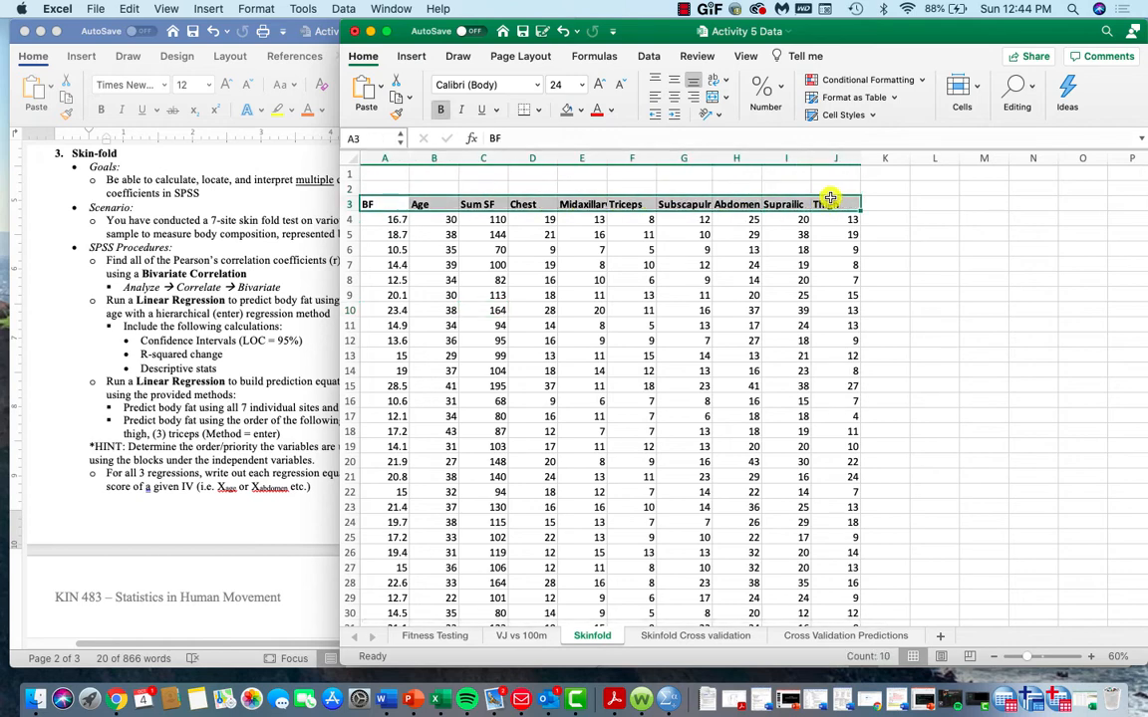
key(super+shift+Down)
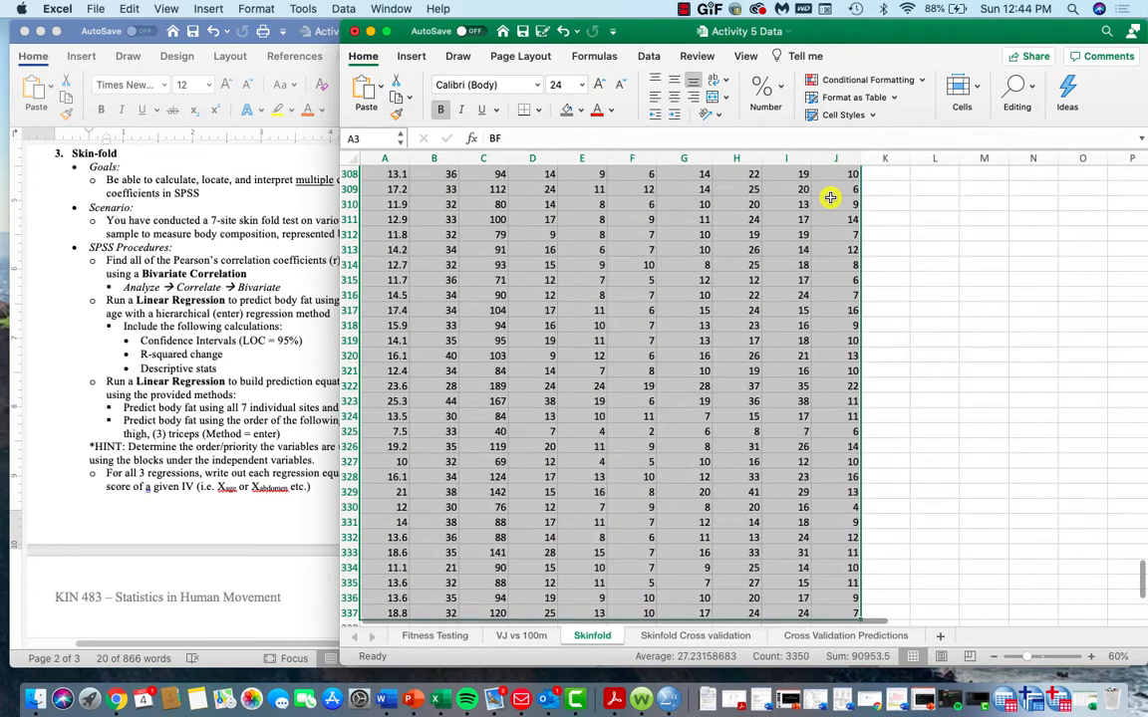
key(super+c)
Switch to SPSS Statistics, create a new empty dataset, minimize the fitness testing data window and move the new data window beside the instructions.
click(676, 701)
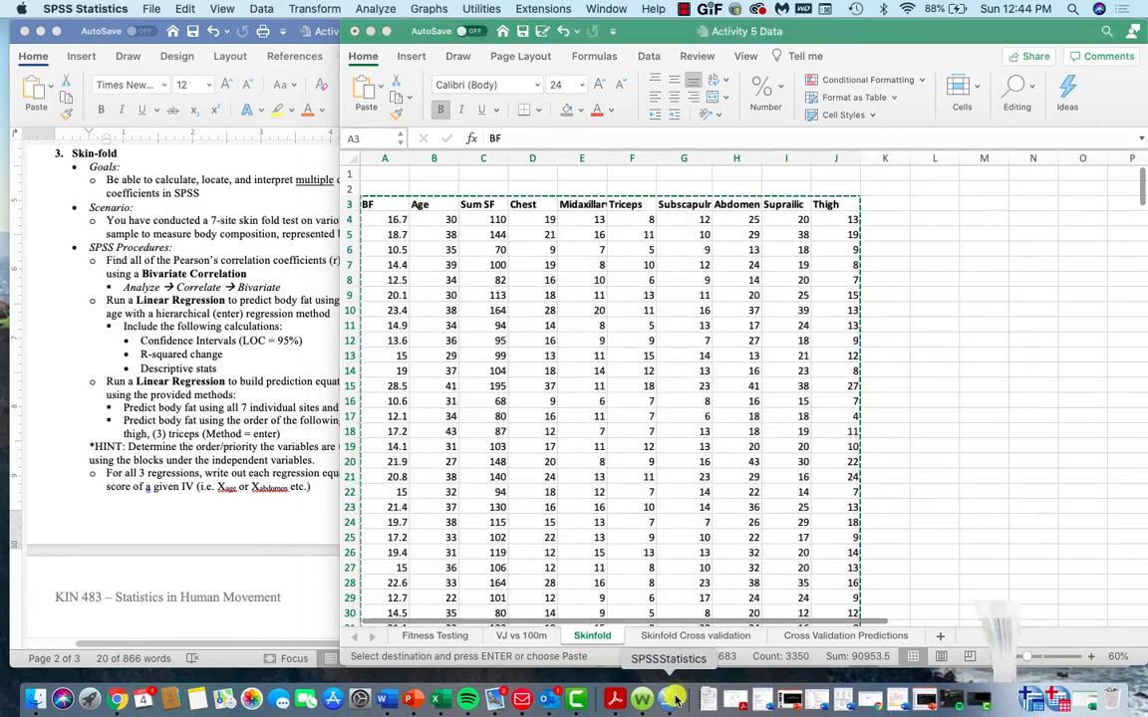
click(152, 9)
mouse_move(165, 27)
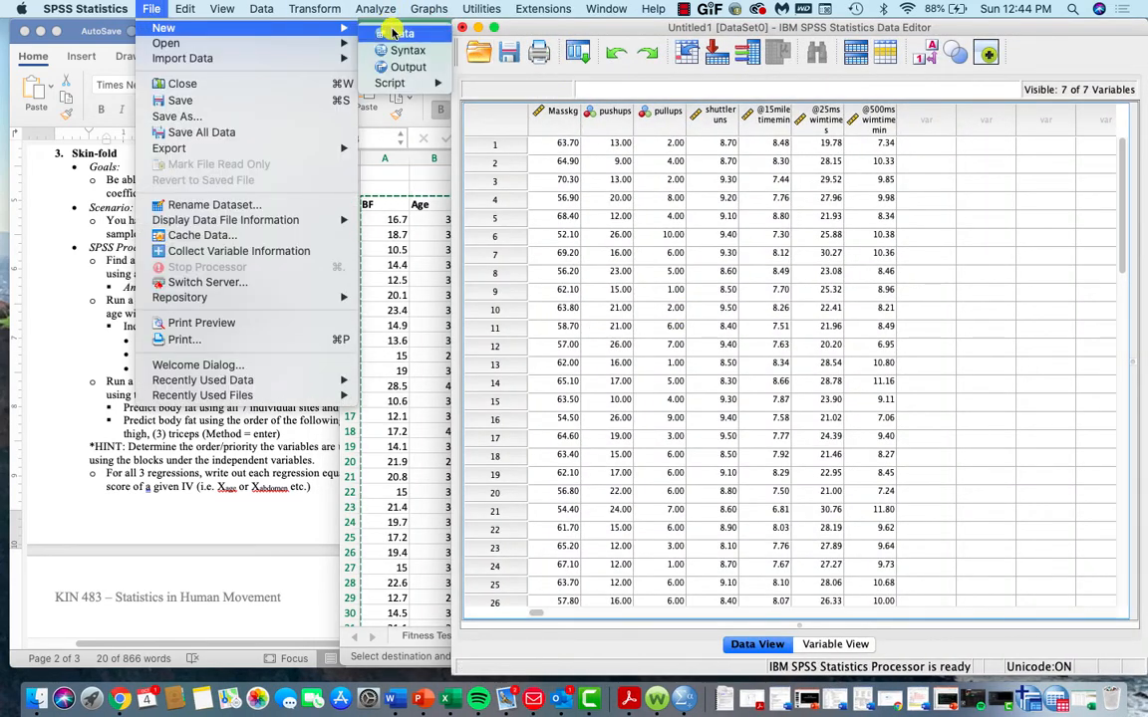
click(395, 33)
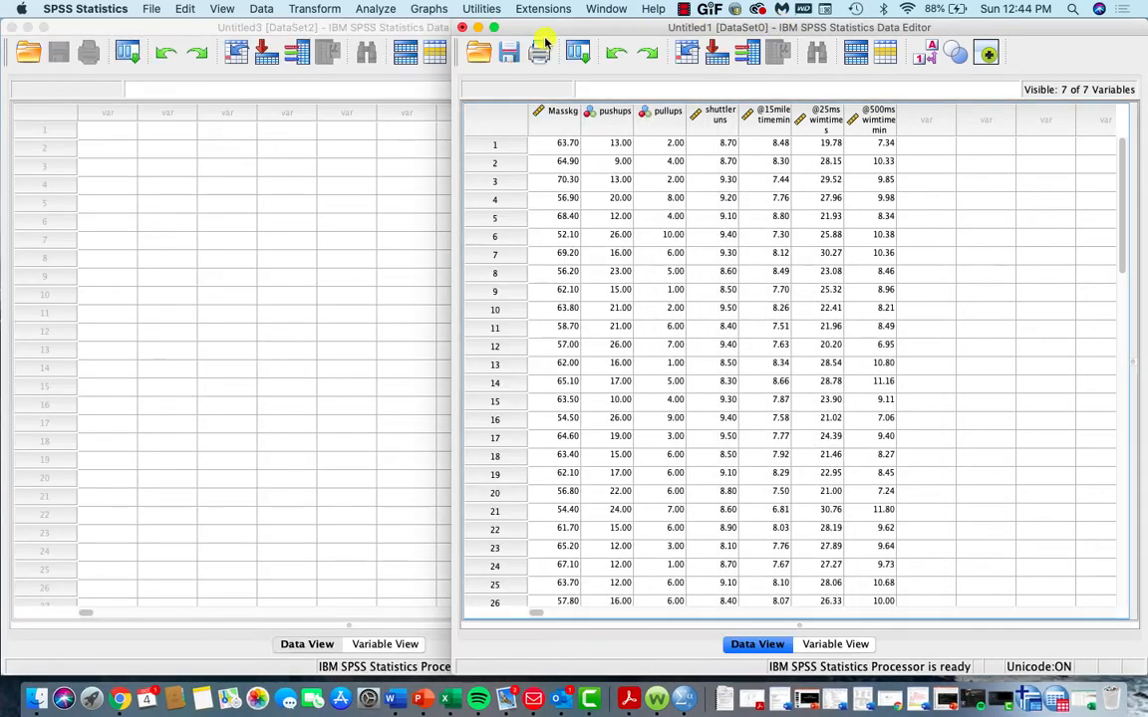
click(477, 27)
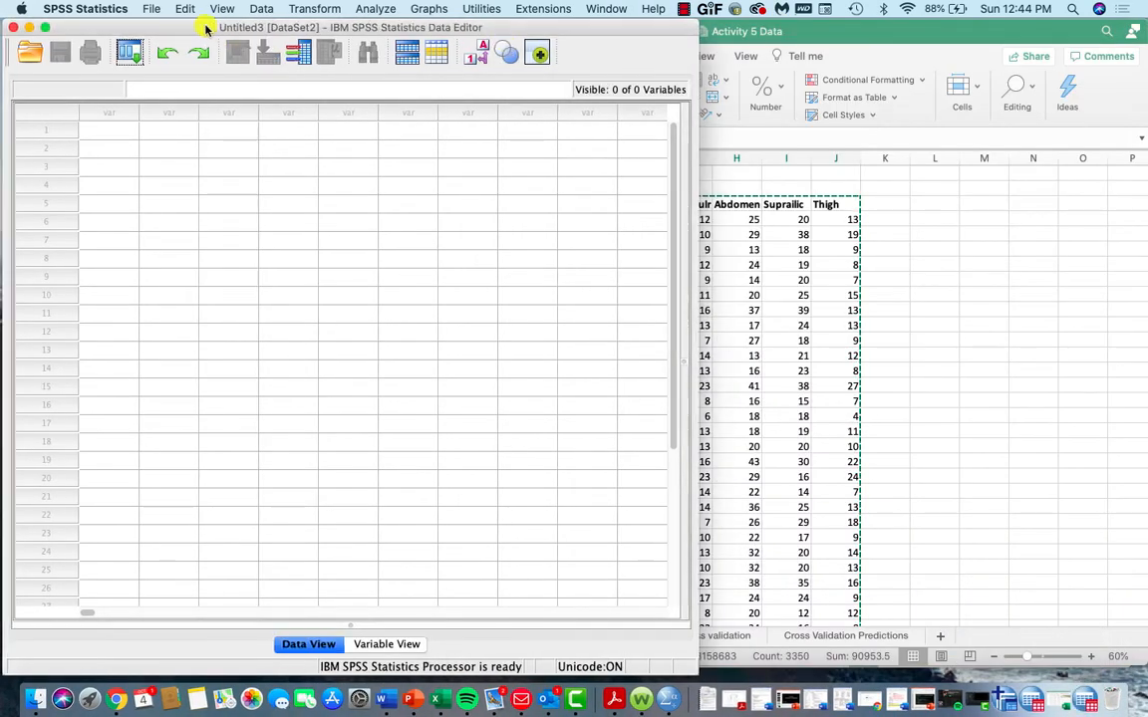
drag(206, 30, 655, 29)
Paste the copied skinfold data with its variable names, starting at the first cell of the new dataset.
click(546, 133)
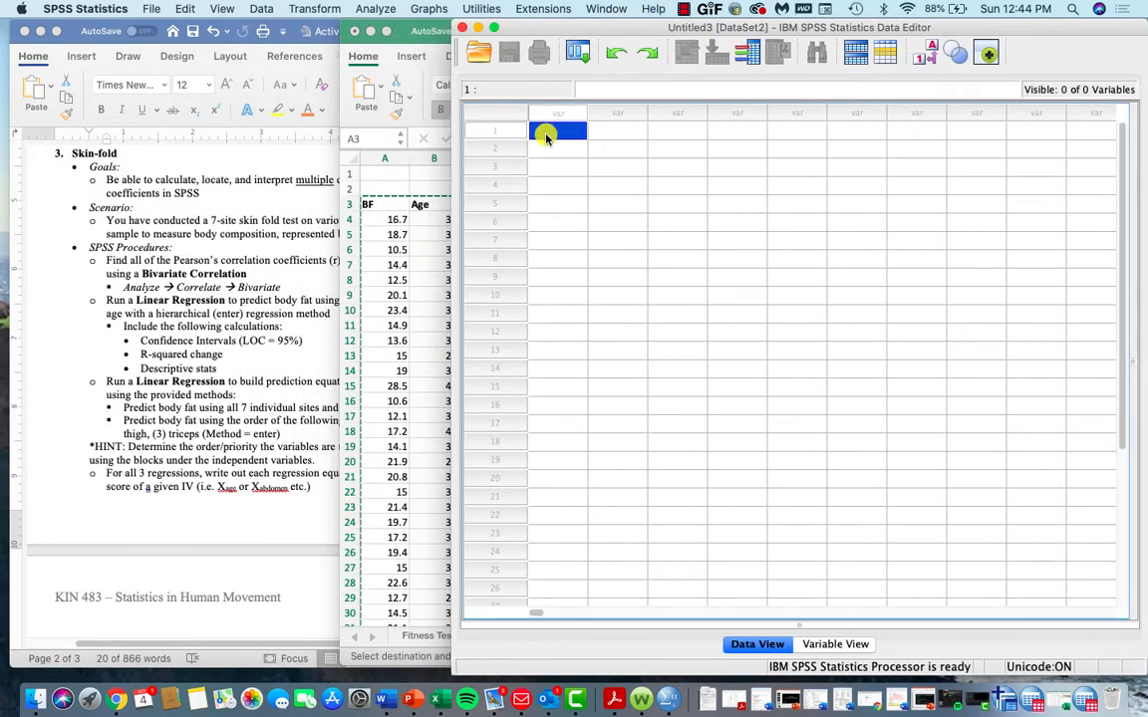
right_click(553, 143)
click(588, 228)
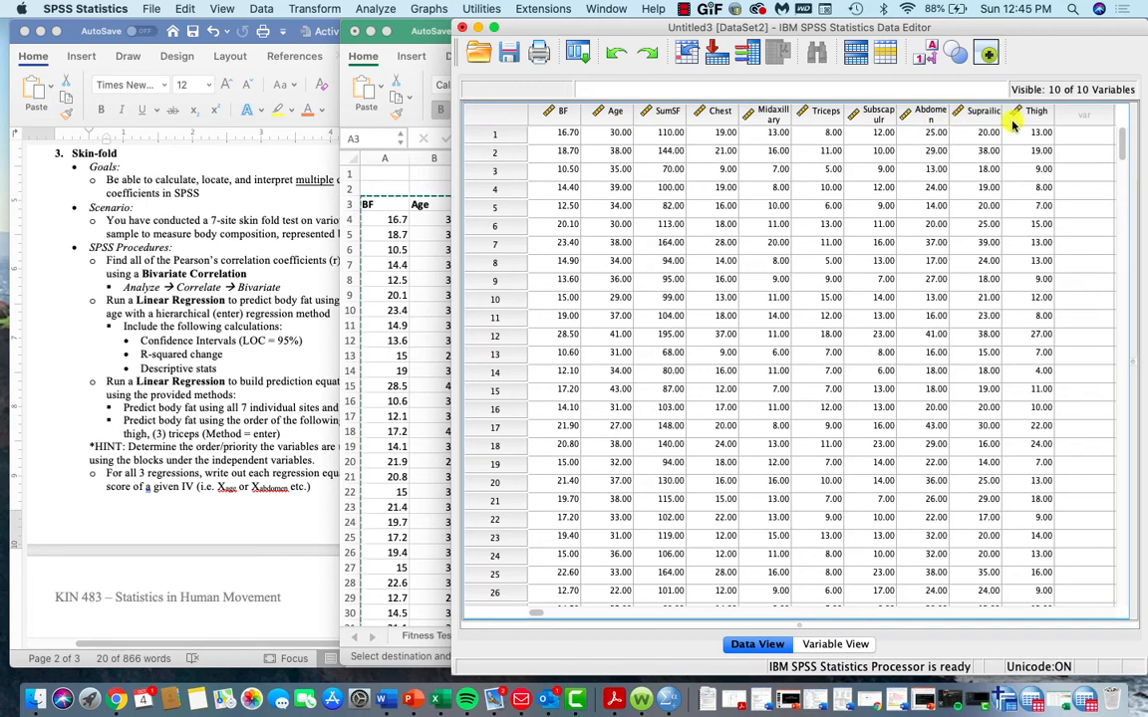
Set up a Bivariate Correlation with all ten variables from BF through Thigh.
click(390, 12)
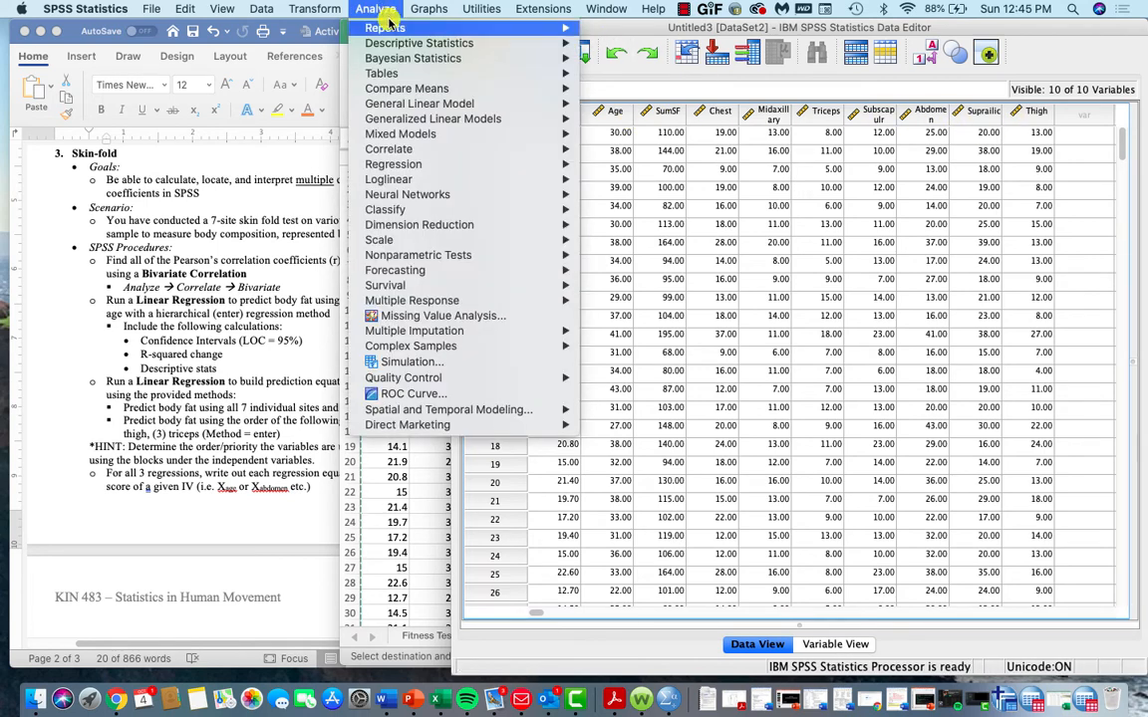
mouse_move(418, 150)
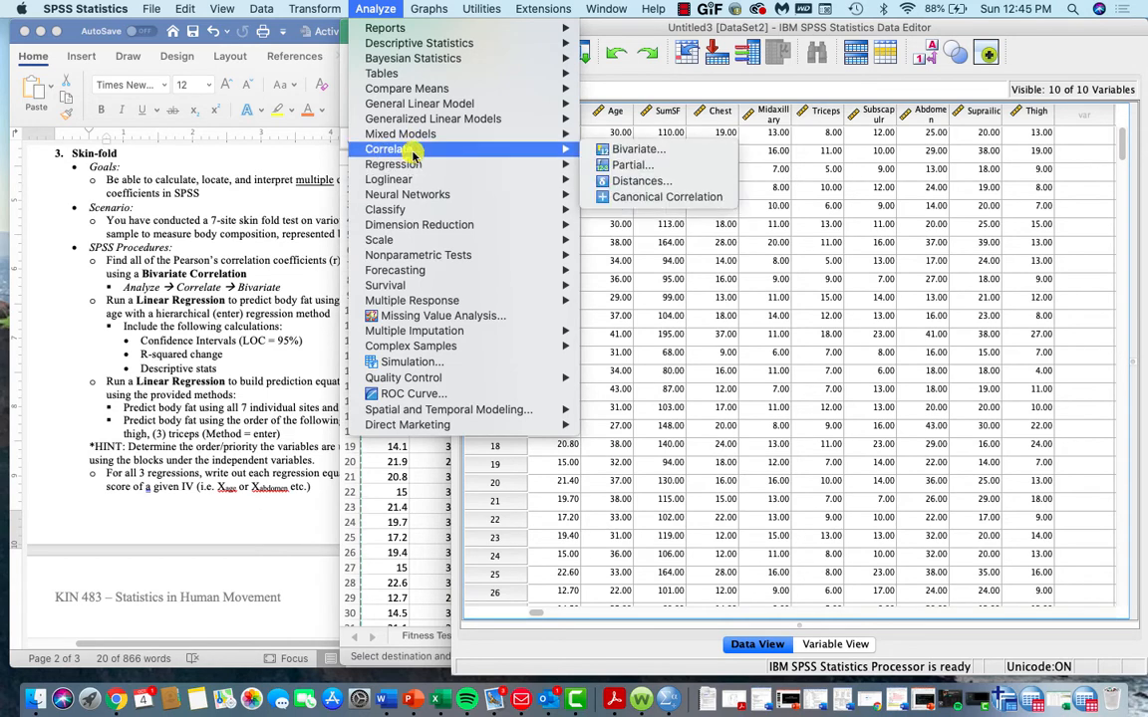
click(623, 149)
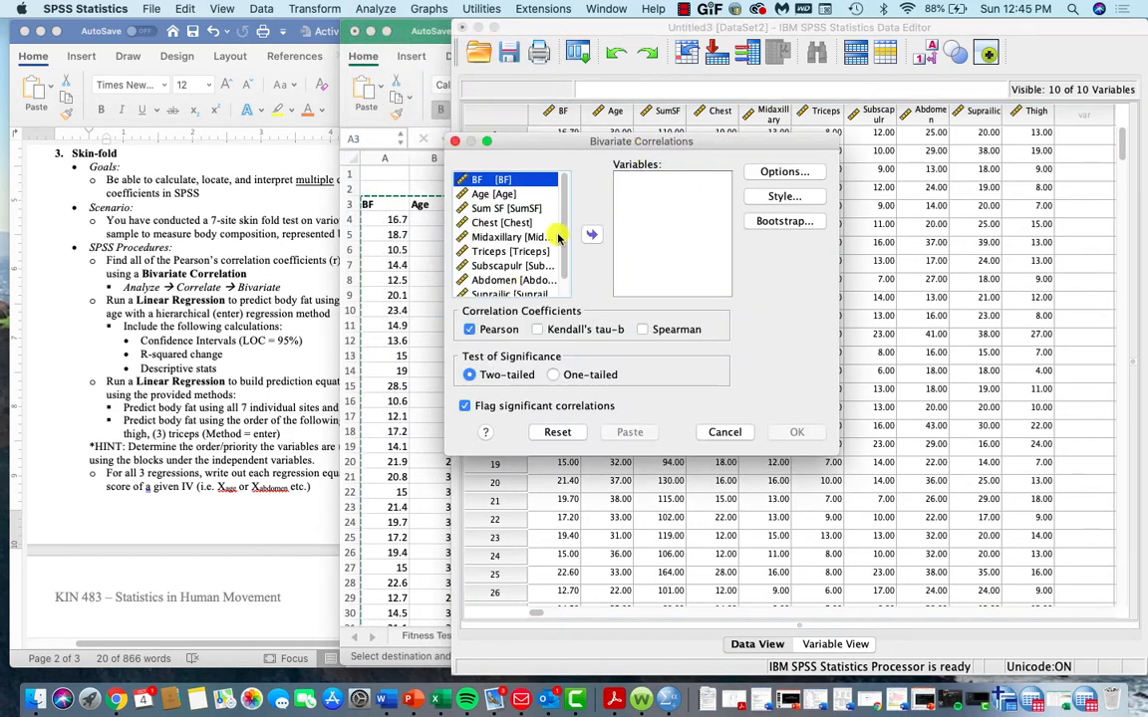
scroll(566, 229, down, 1)
shift+click(503, 290)
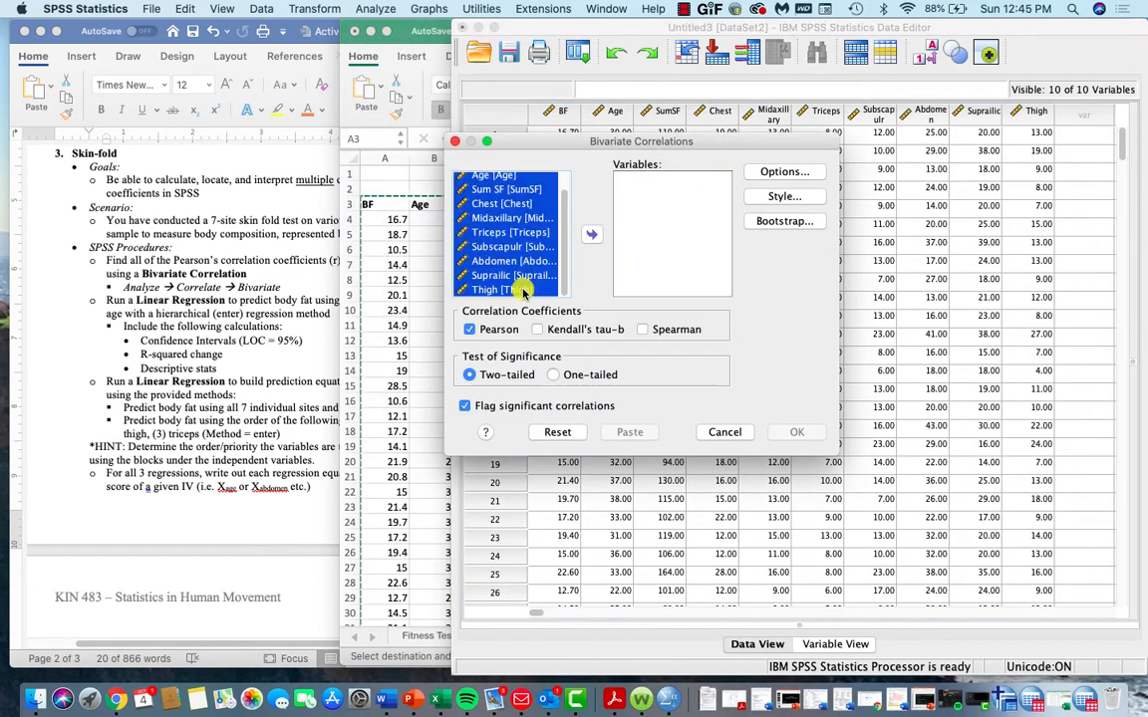
click(591, 233)
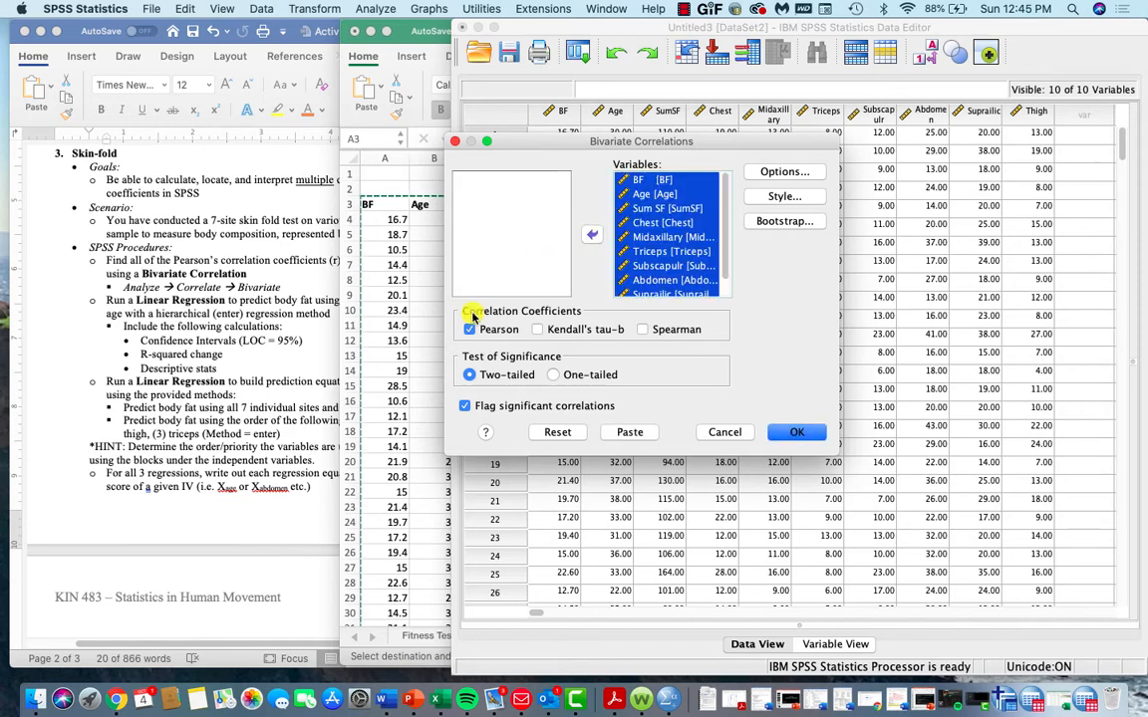
Include means and standard deviations in the bivariate correlation and run the analysis.
click(772, 173)
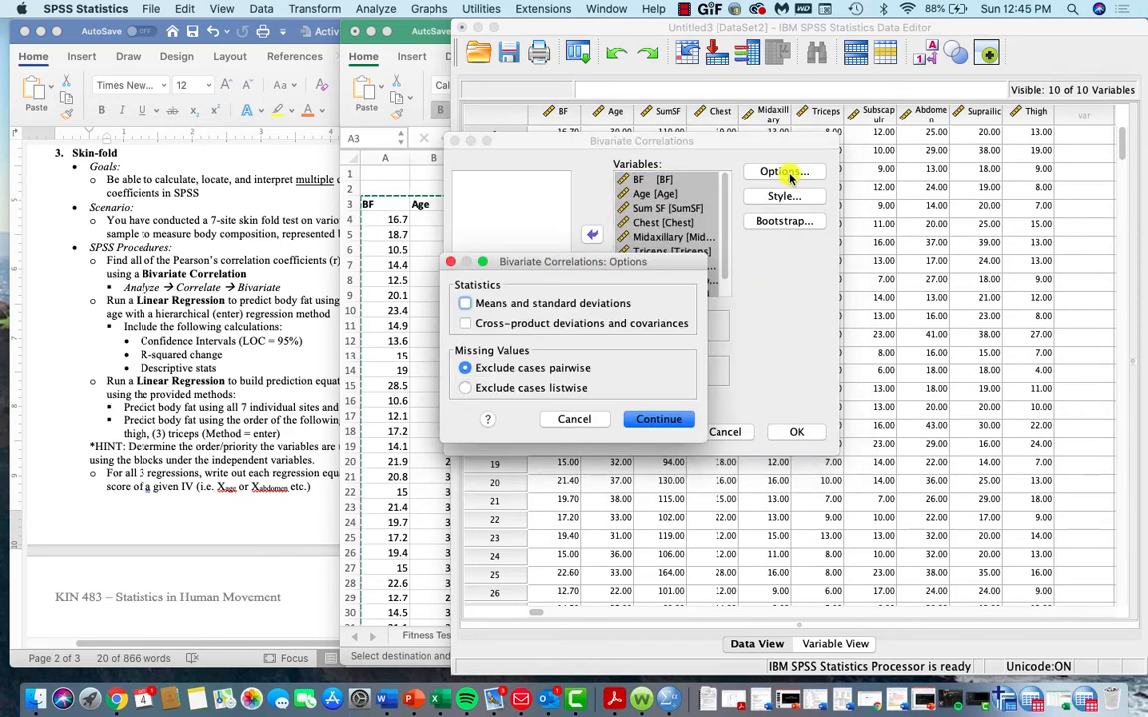
click(466, 304)
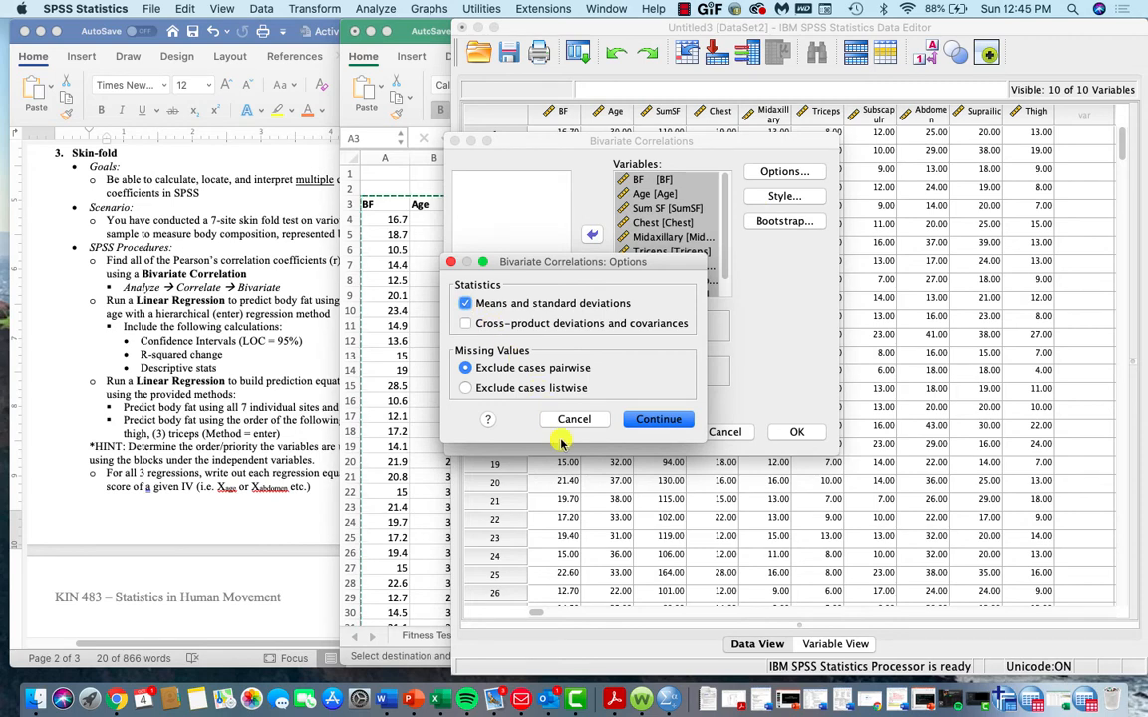
click(650, 430)
click(803, 432)
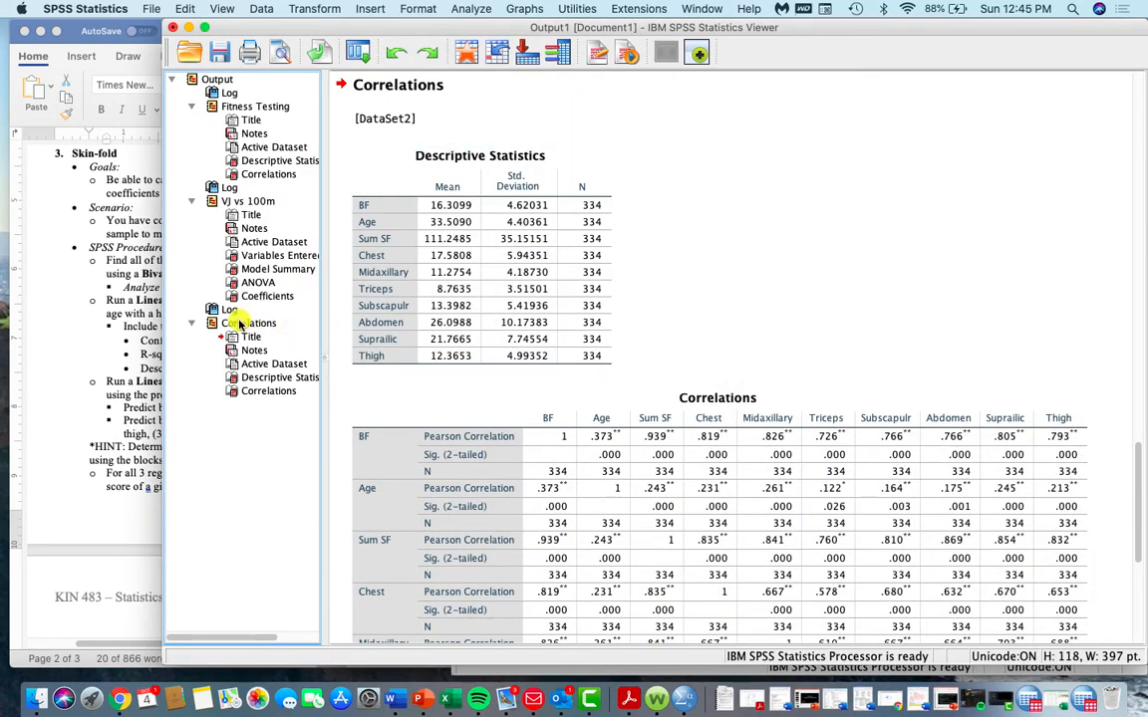
Rename the new Correlations heading in the output outline as Skinfold Correlations.
click(240, 323)
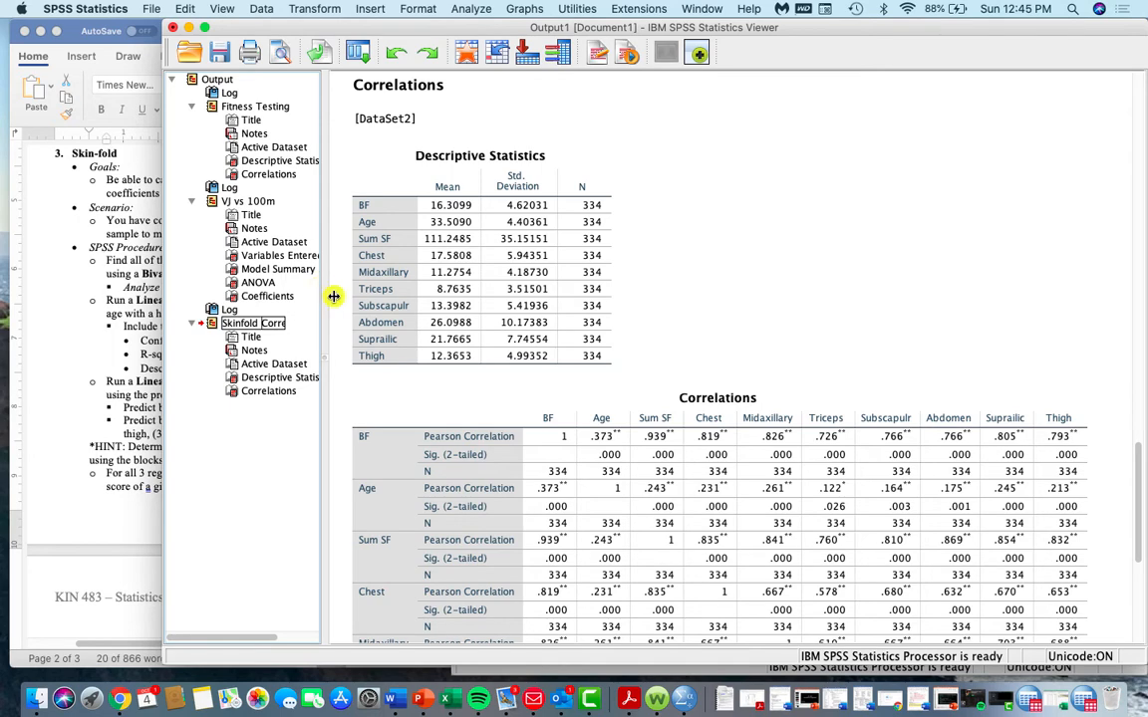
click(461, 357)
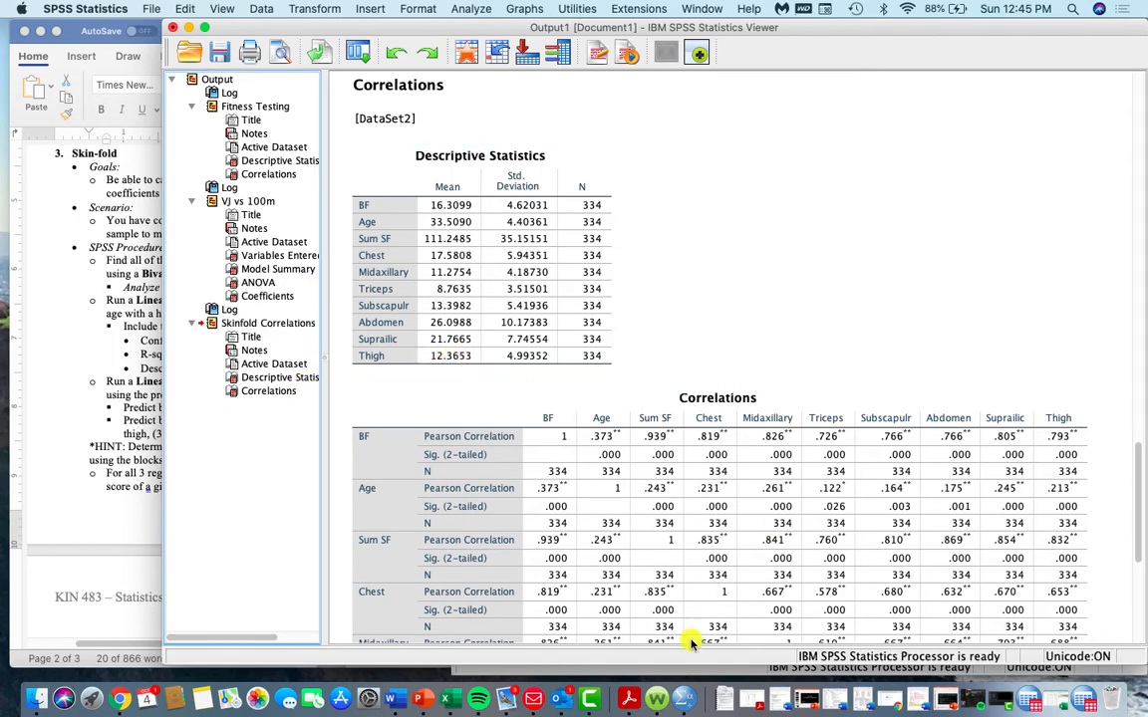
Read questions 3a and 3b on the strongest correlations in the Activity 5 - Answer Sheet, then return to the SPSS correlation output.
right_click(393, 704)
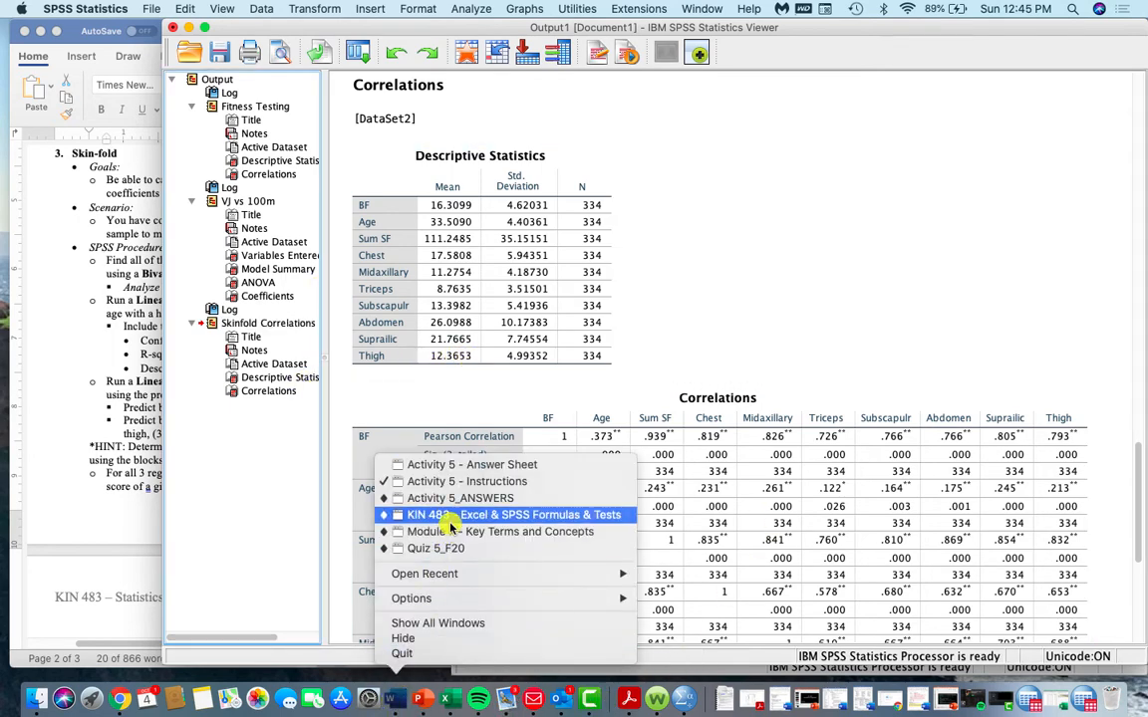
click(428, 464)
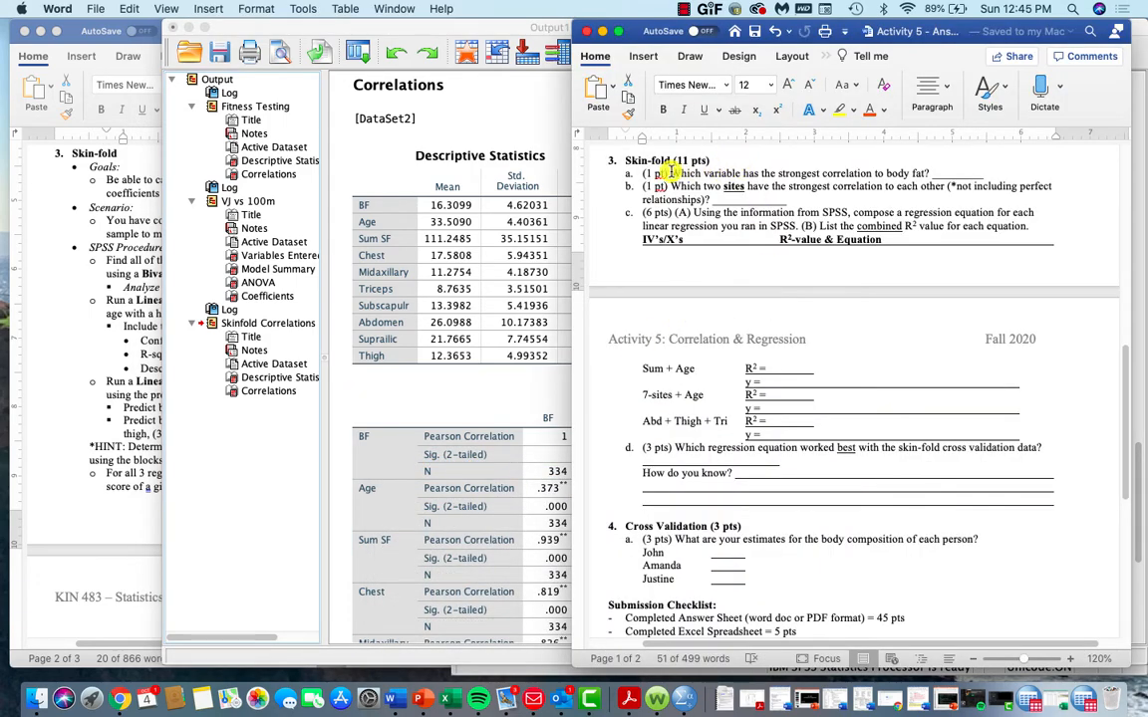
drag(669, 172, 919, 180)
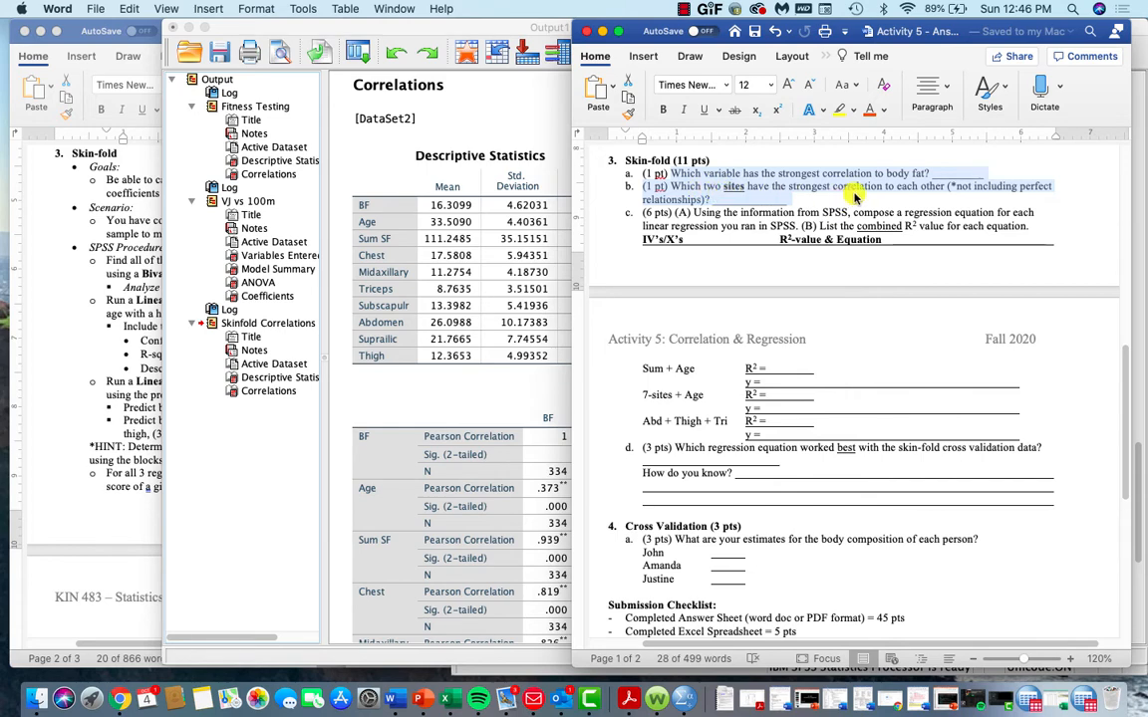
click(489, 377)
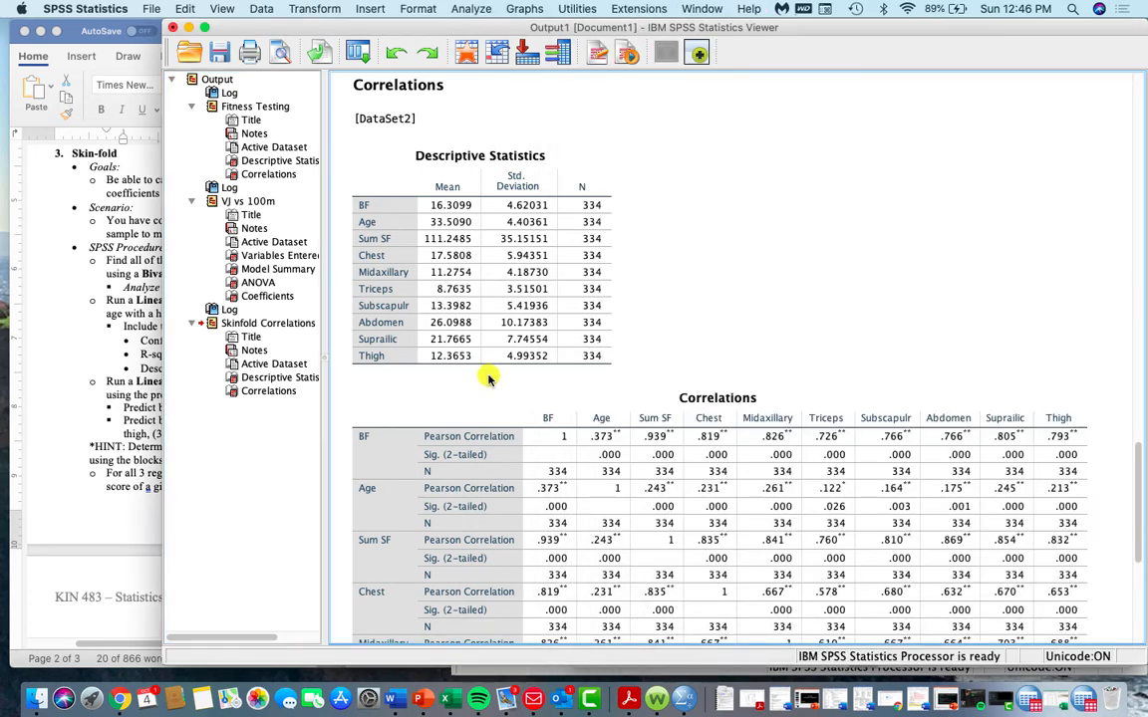
Examine the Pearson coefficients for all ten variables in the skinfold correlation matrix, then minimise the output window.
scroll(487, 370, down, 3)
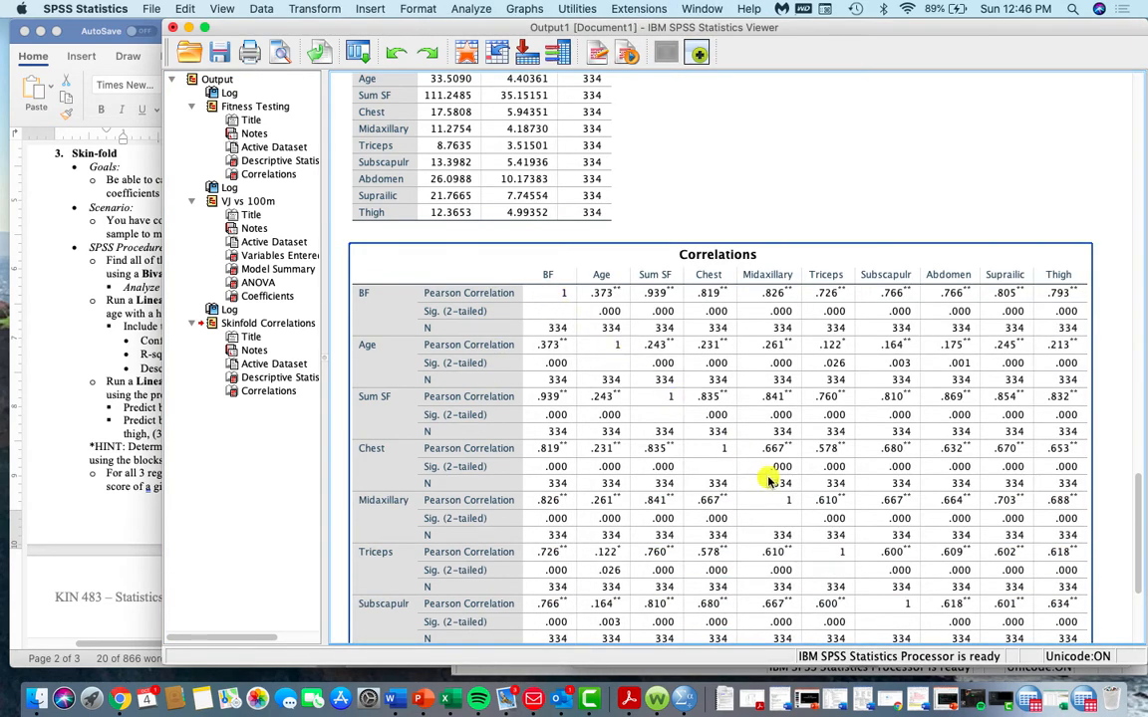
scroll(956, 618, down, 1)
scroll(927, 598, down, 1)
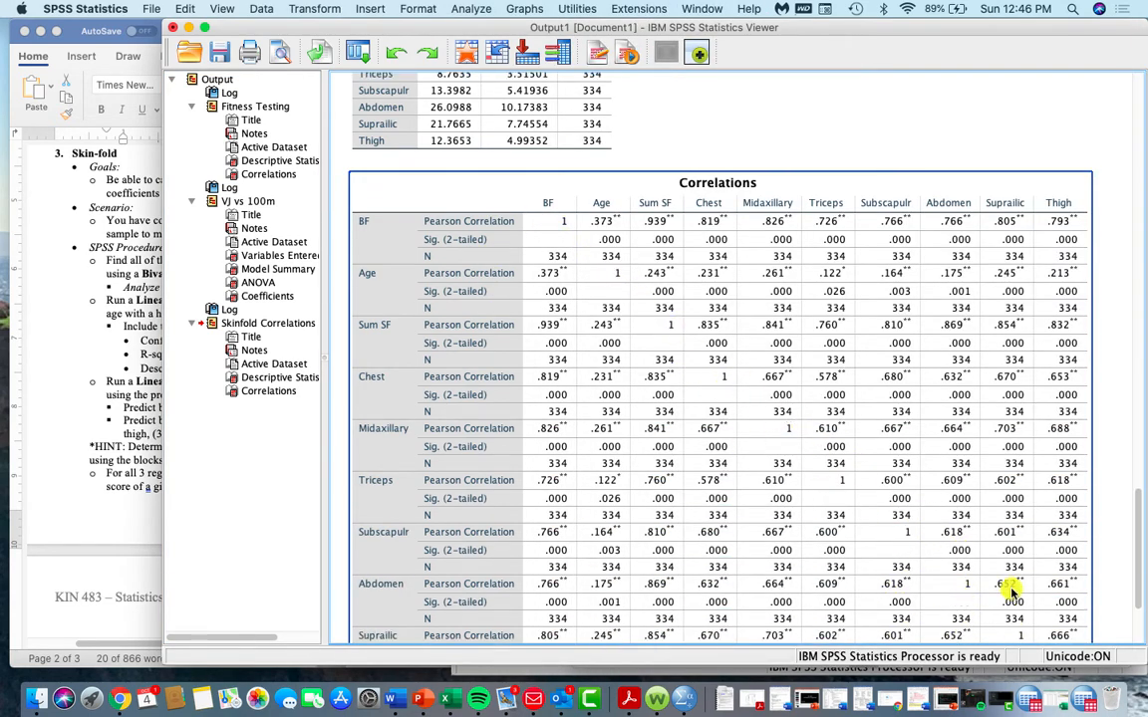
scroll(1026, 608, down, 1)
scroll(1041, 619, down, 3)
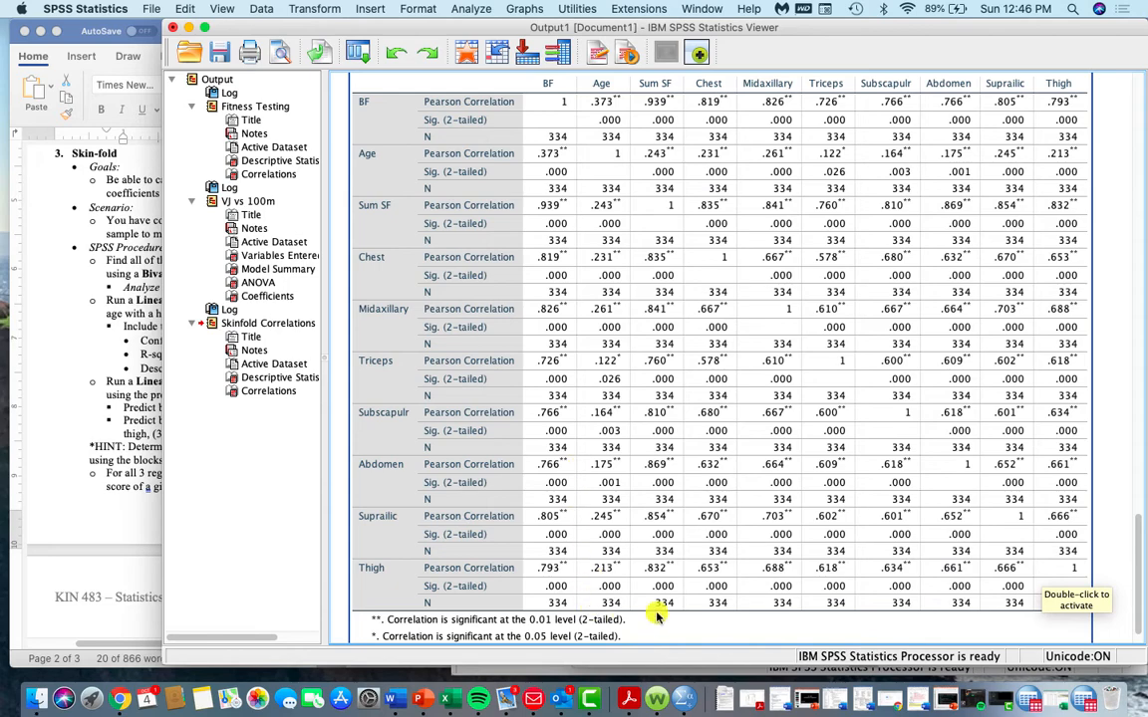
click(188, 28)
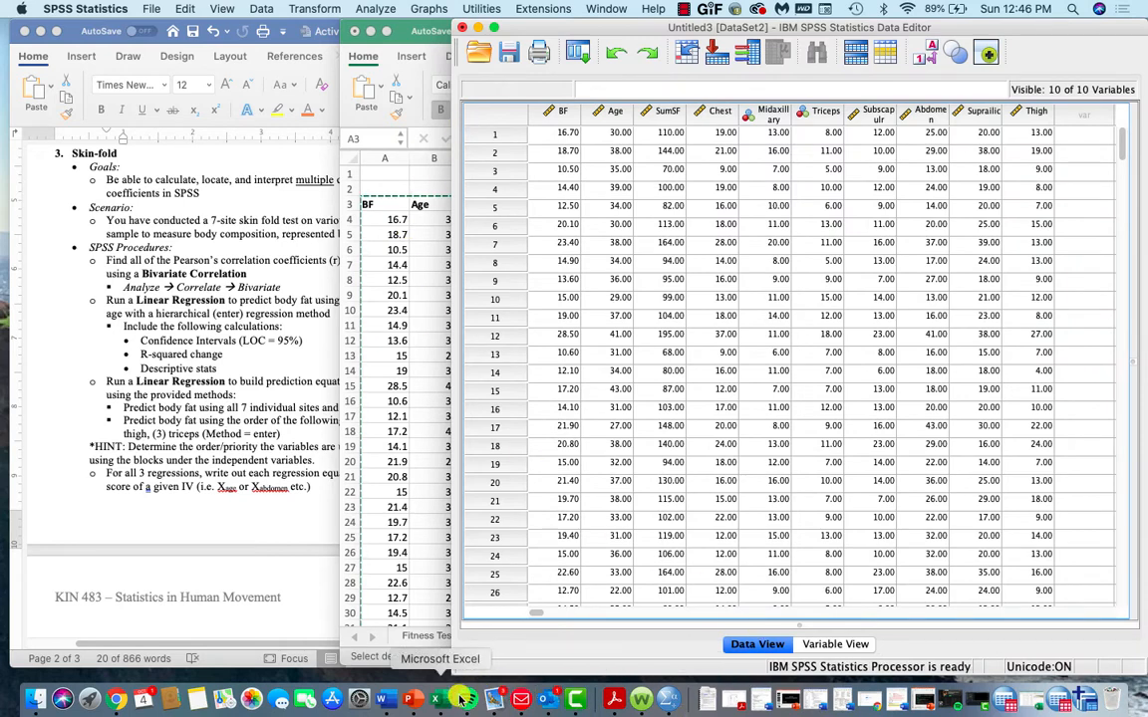
Read question 3c on the regression equations and R² values in the Activity 5 - Answer Sheet, then return to the SPSS data.
right_click(360, 700)
right_click(435, 701)
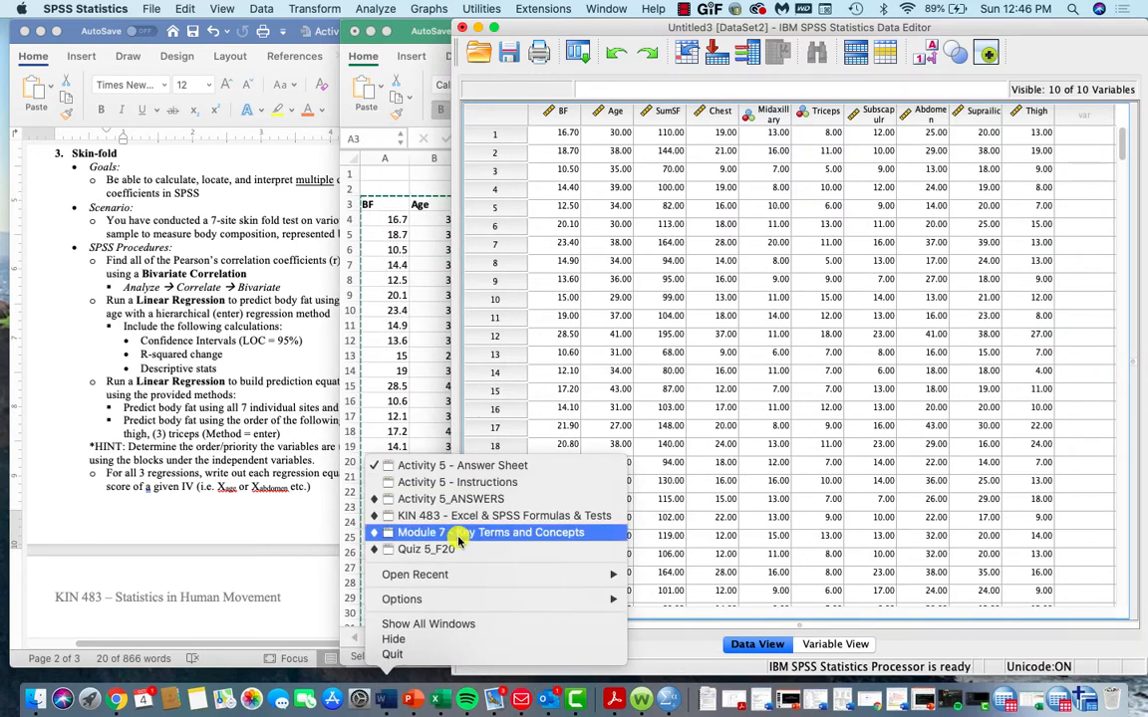
click(448, 423)
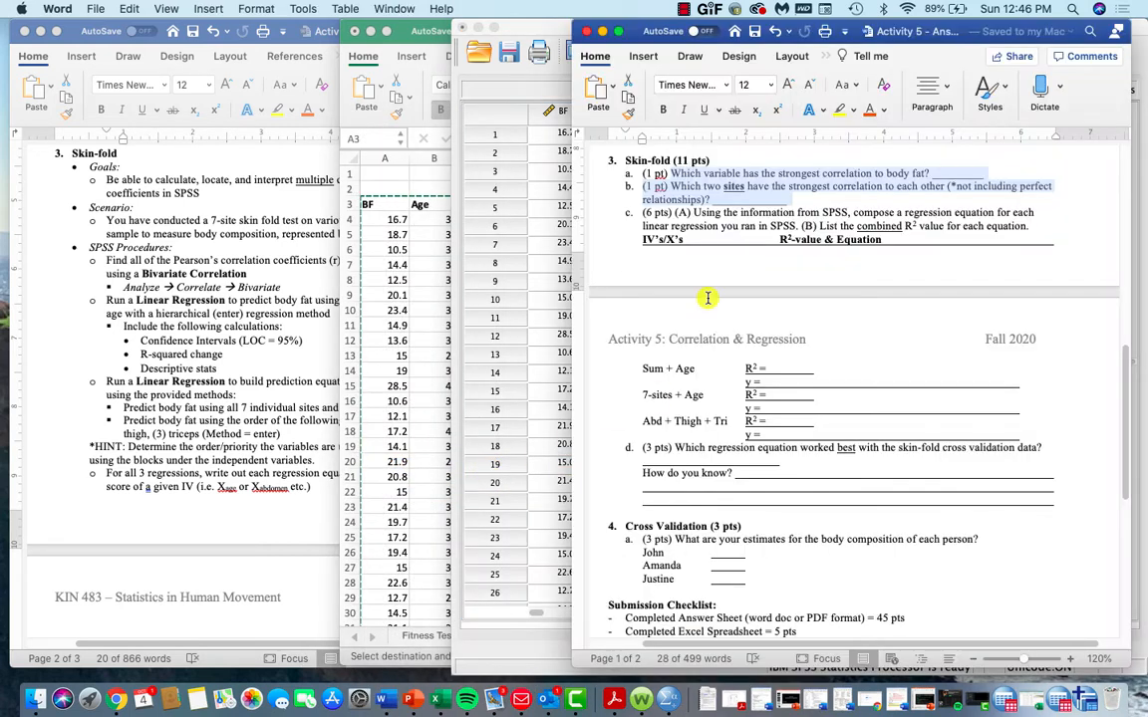
drag(643, 212, 1028, 439)
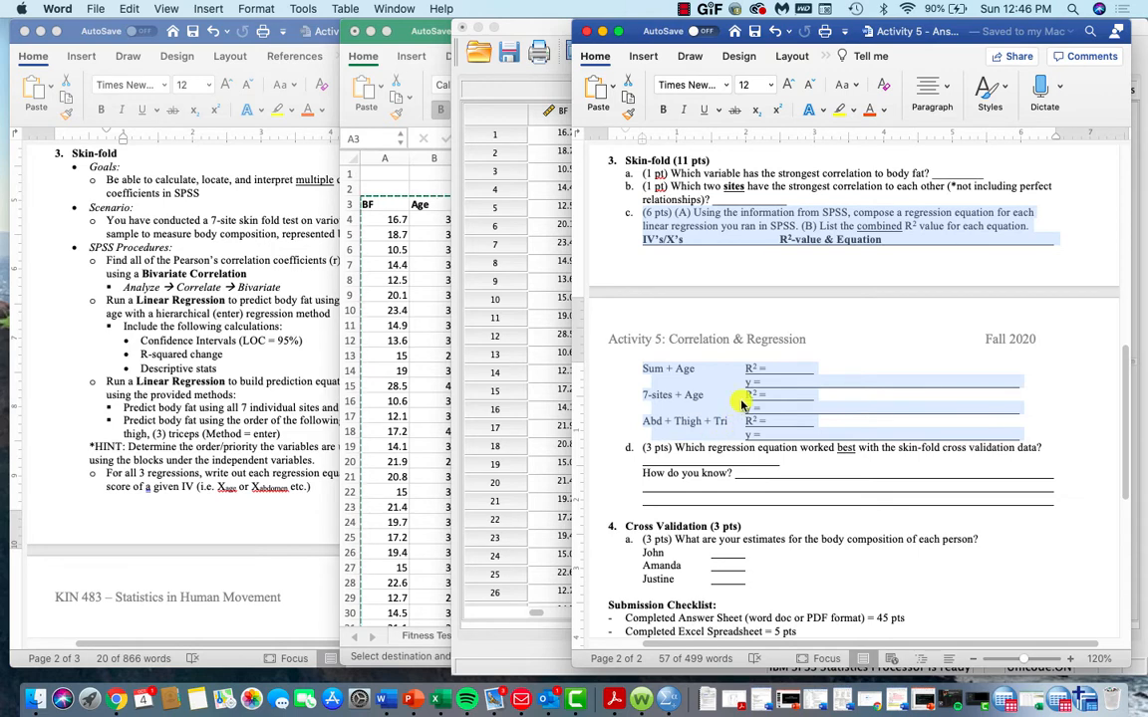
click(508, 90)
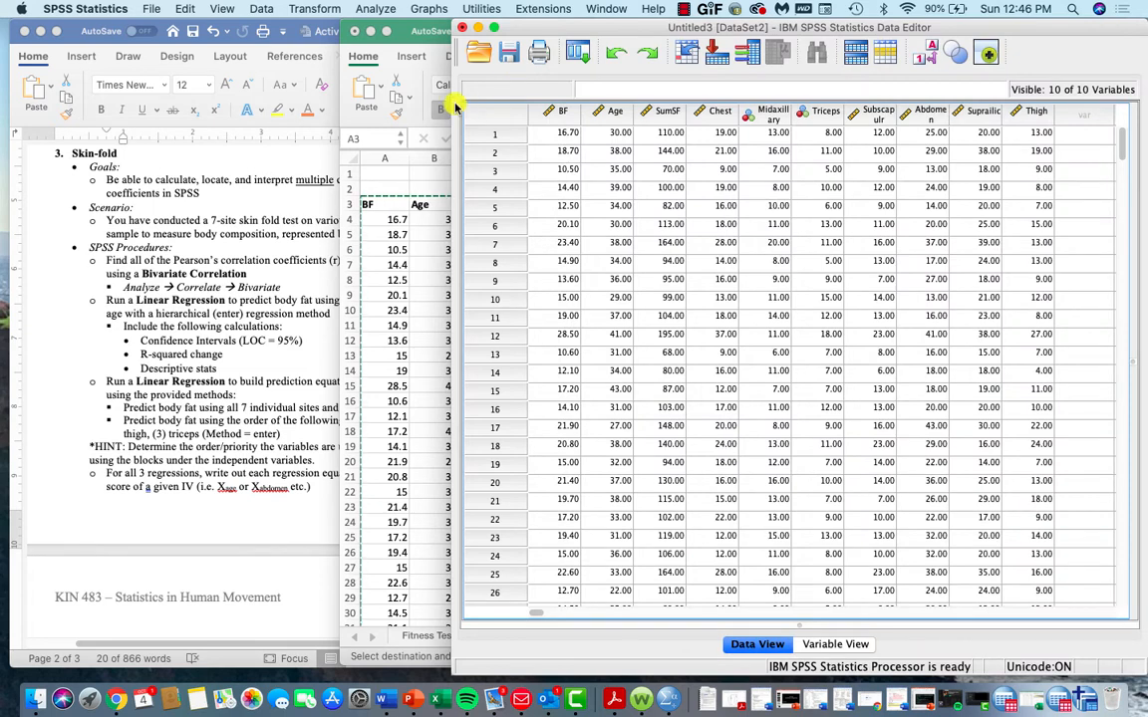
Read the Linear Regression procedure for skinfold sum and age in Activity 5 - Instructions, then return to the SPSS data.
click(368, 31)
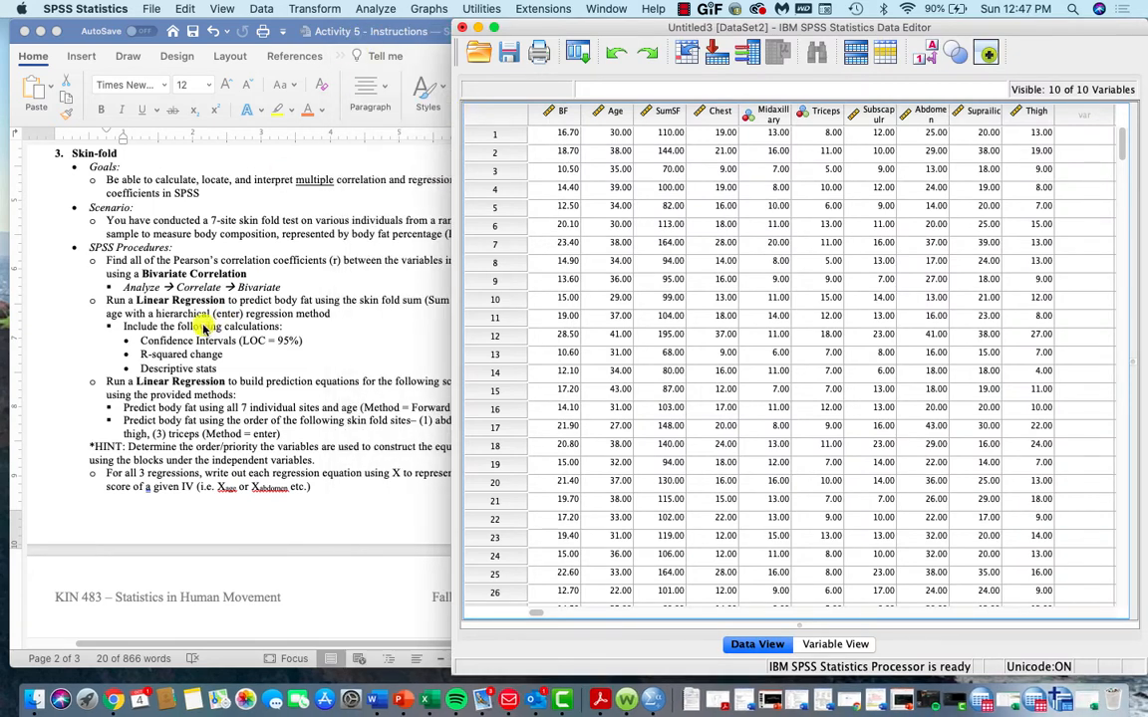
click(109, 297)
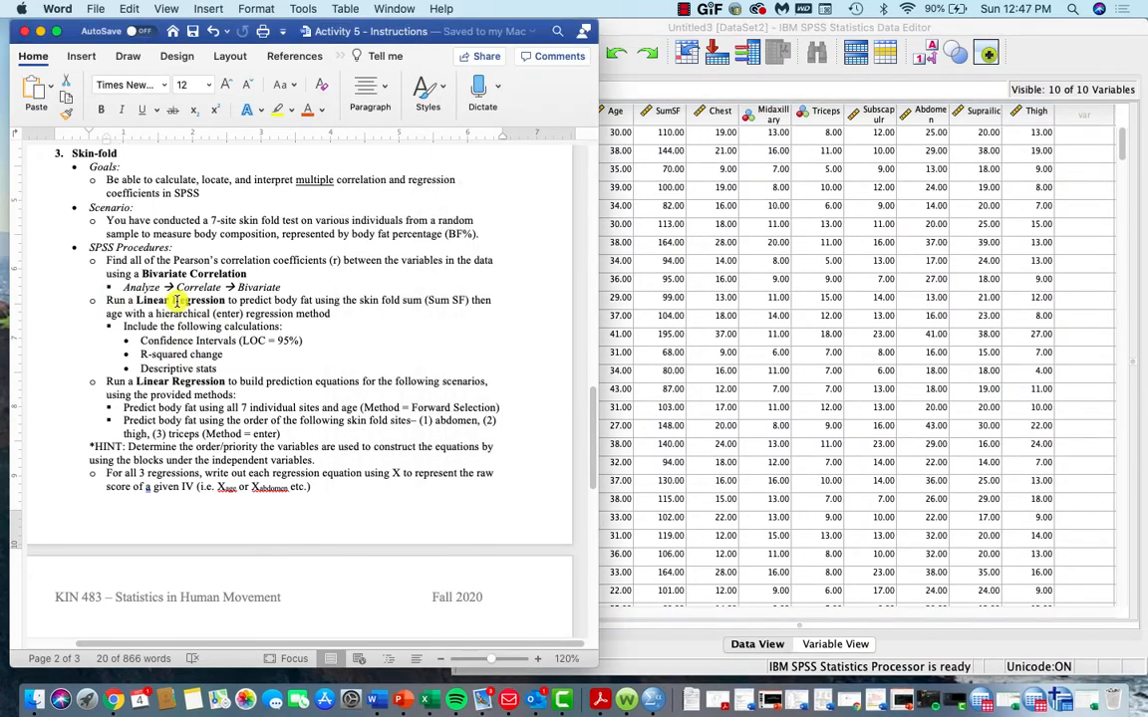
drag(108, 299, 289, 361)
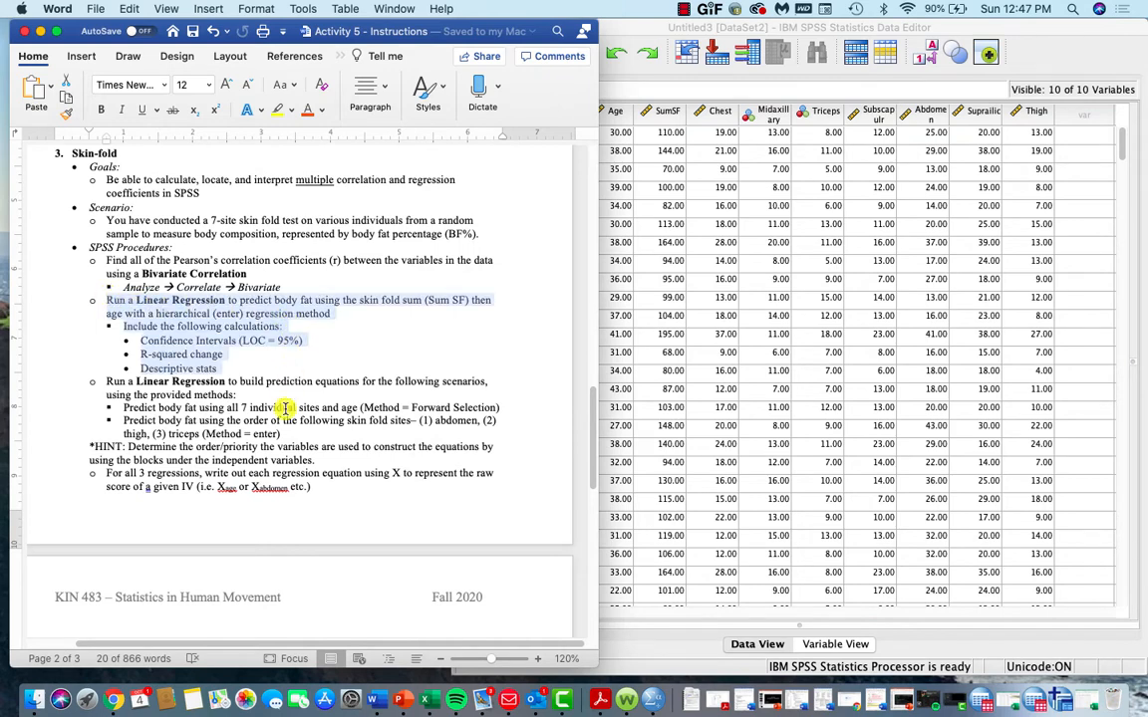
click(787, 269)
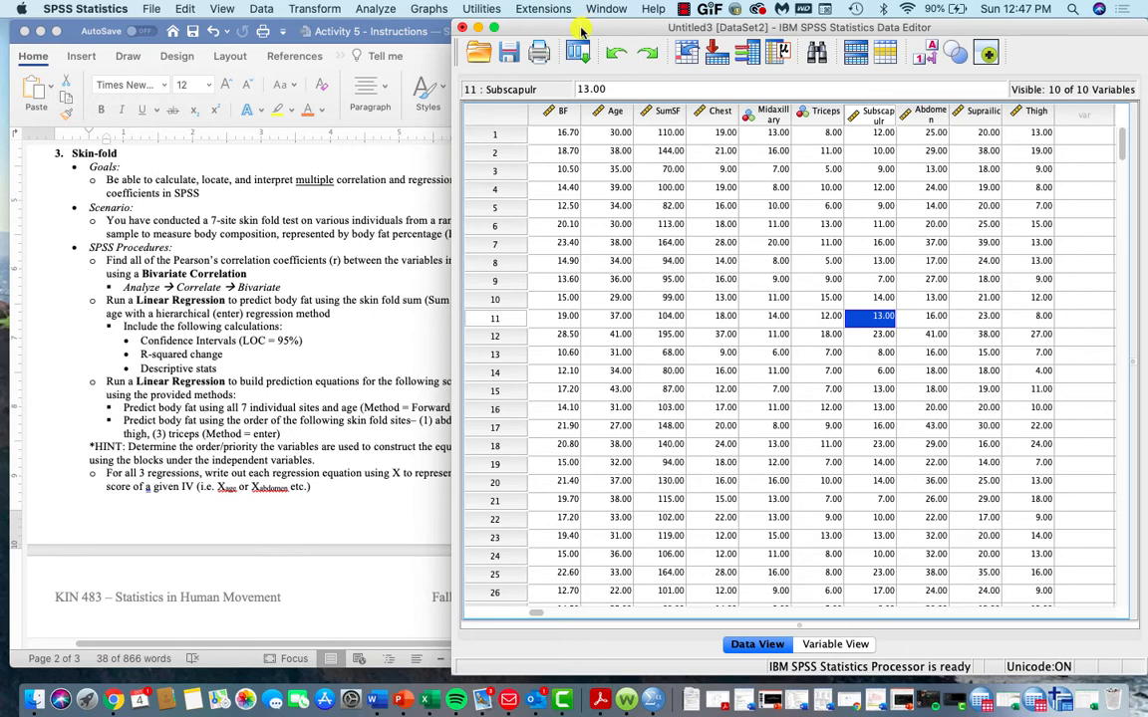
click(661, 224)
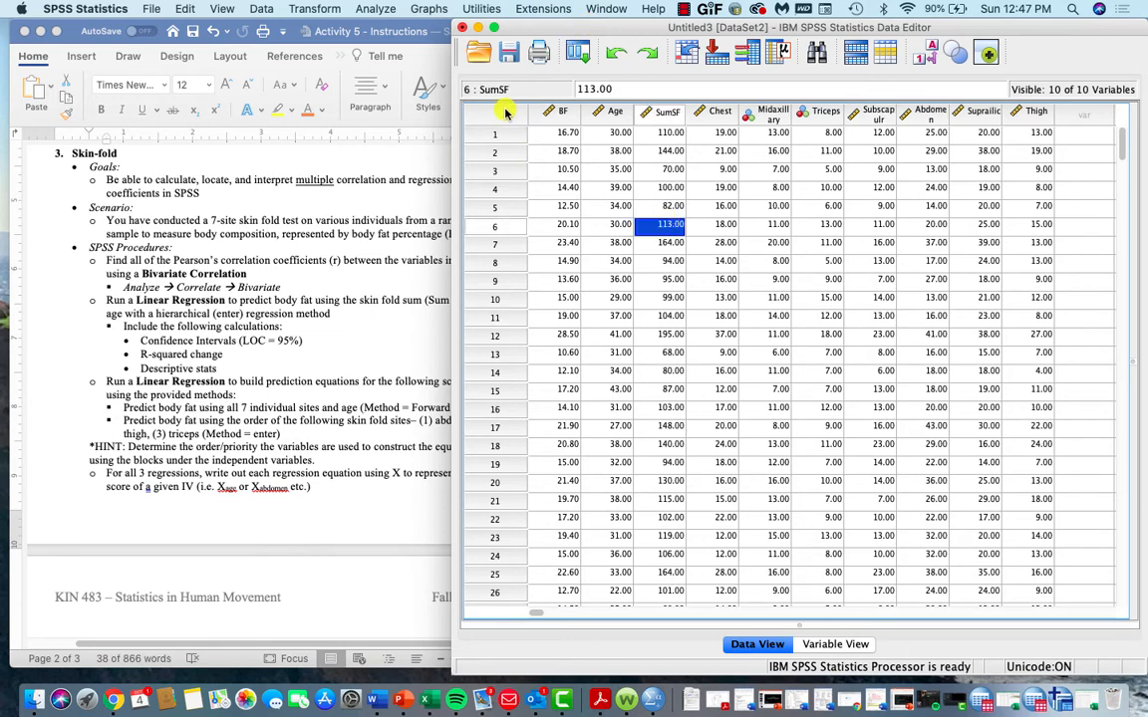
click(389, 12)
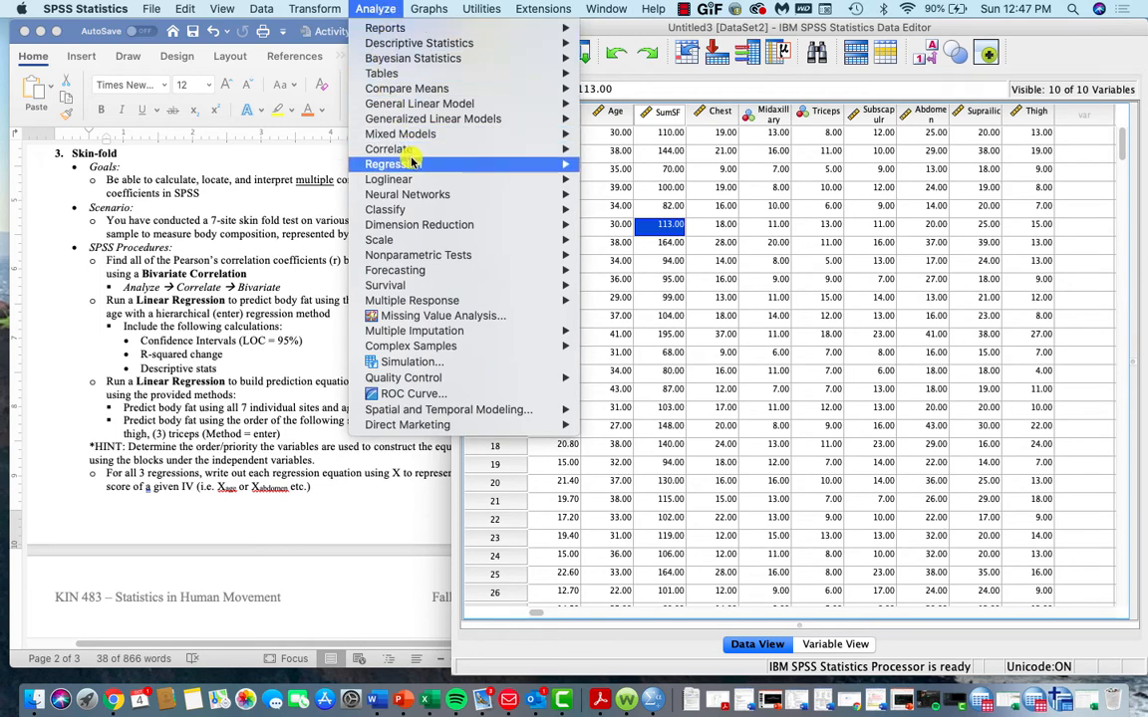
mouse_move(581, 163)
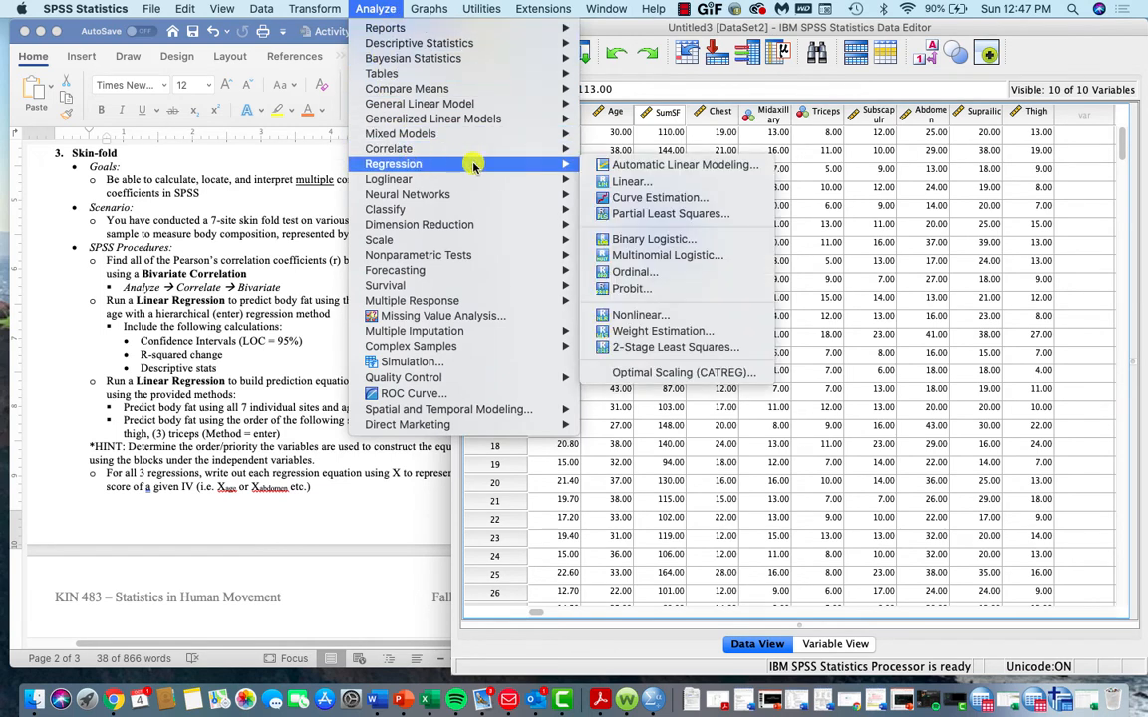
click(617, 182)
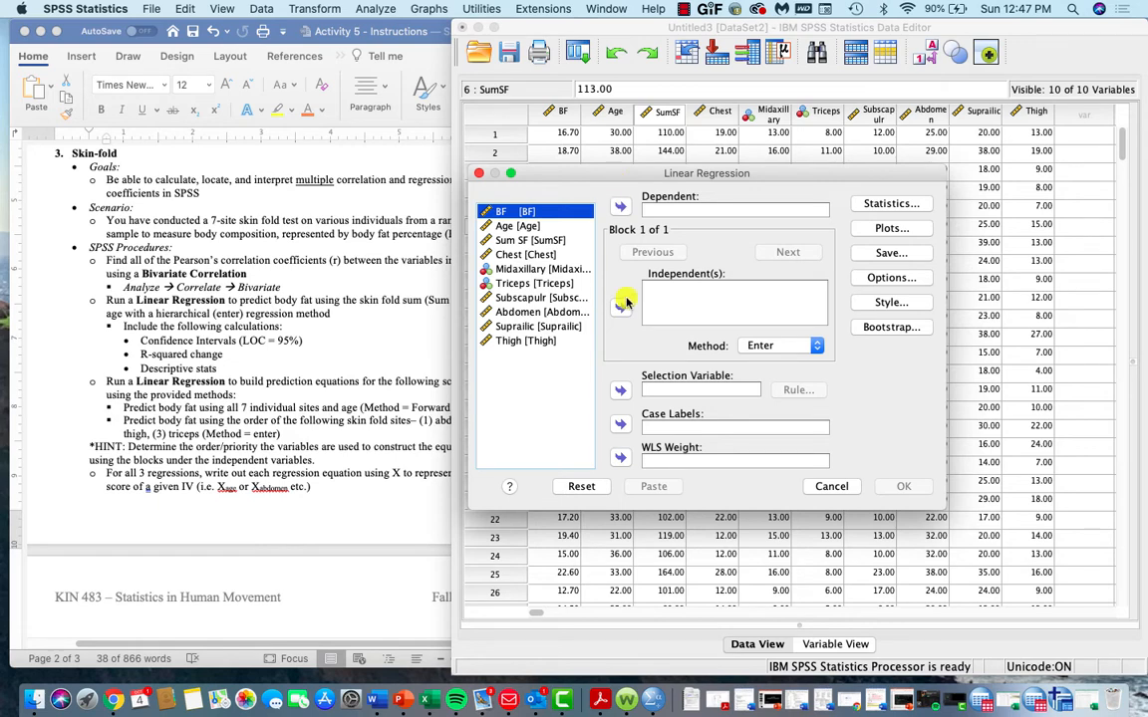
click(833, 487)
Change the measurement level of the Midaxillary and Triceps variables to Scale.
click(775, 116)
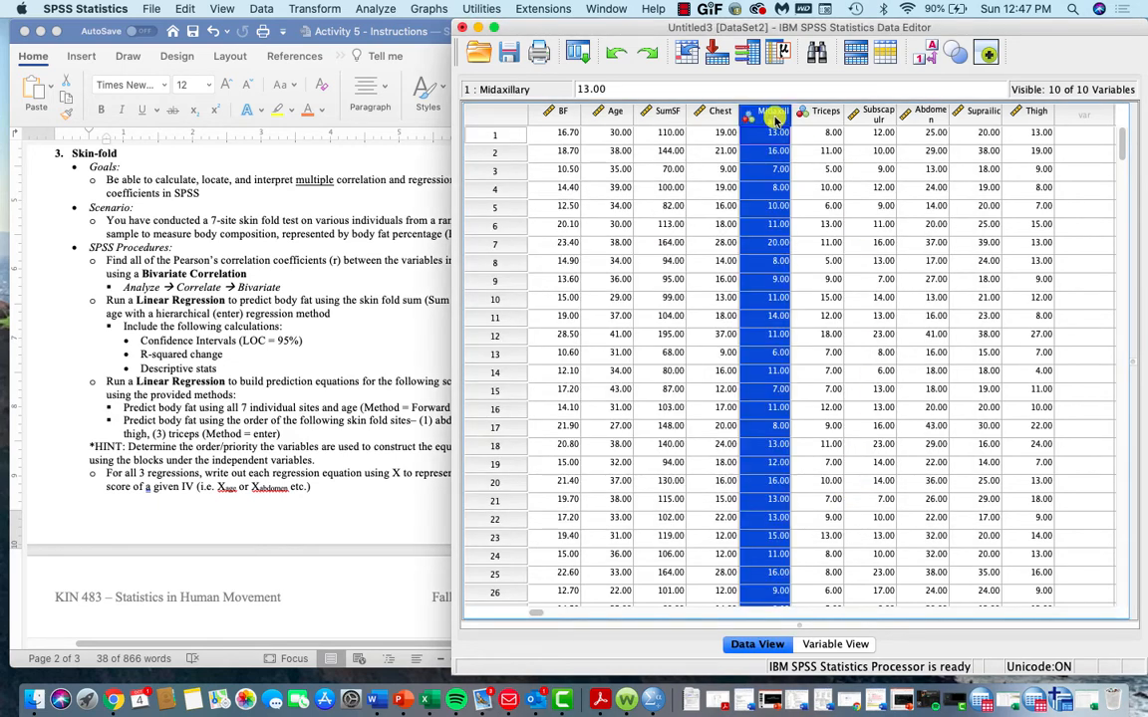
click(804, 119)
click(774, 117)
click(798, 120)
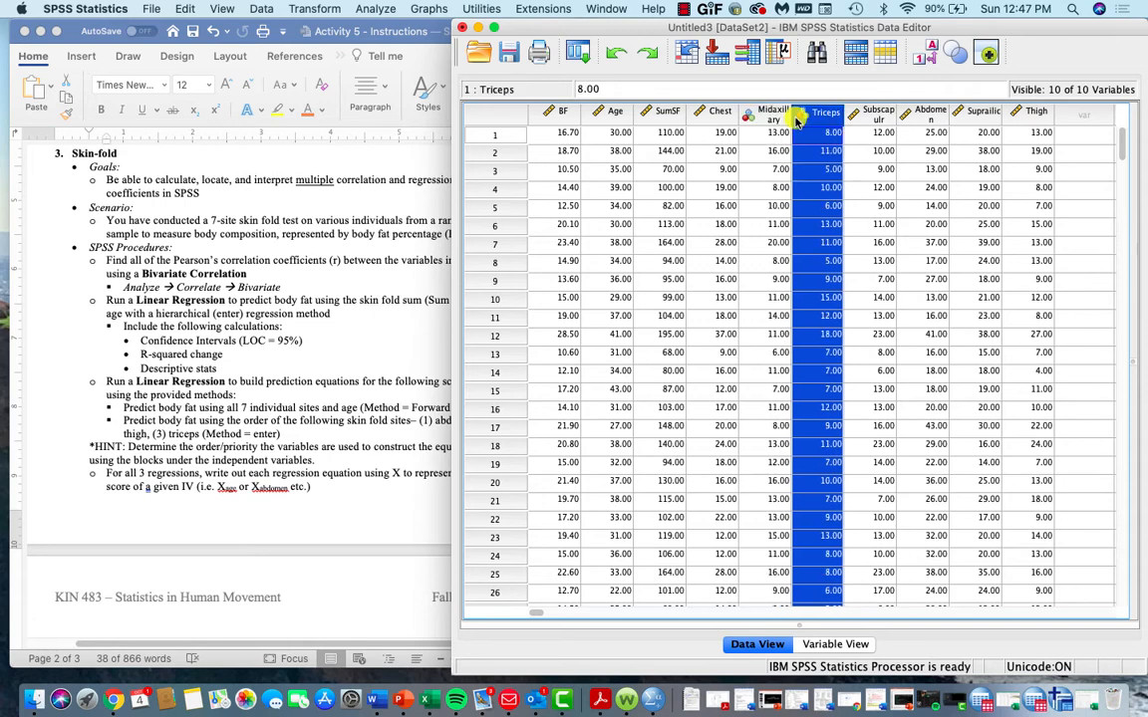
click(782, 117)
click(847, 646)
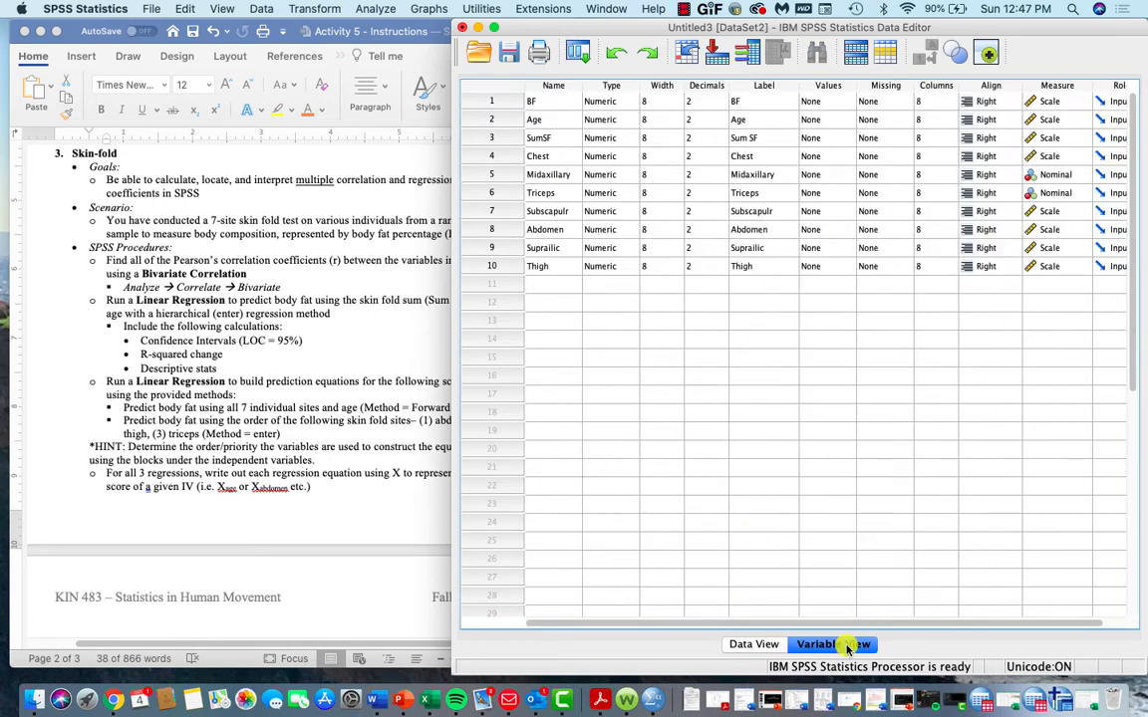
click(1052, 174)
click(1080, 176)
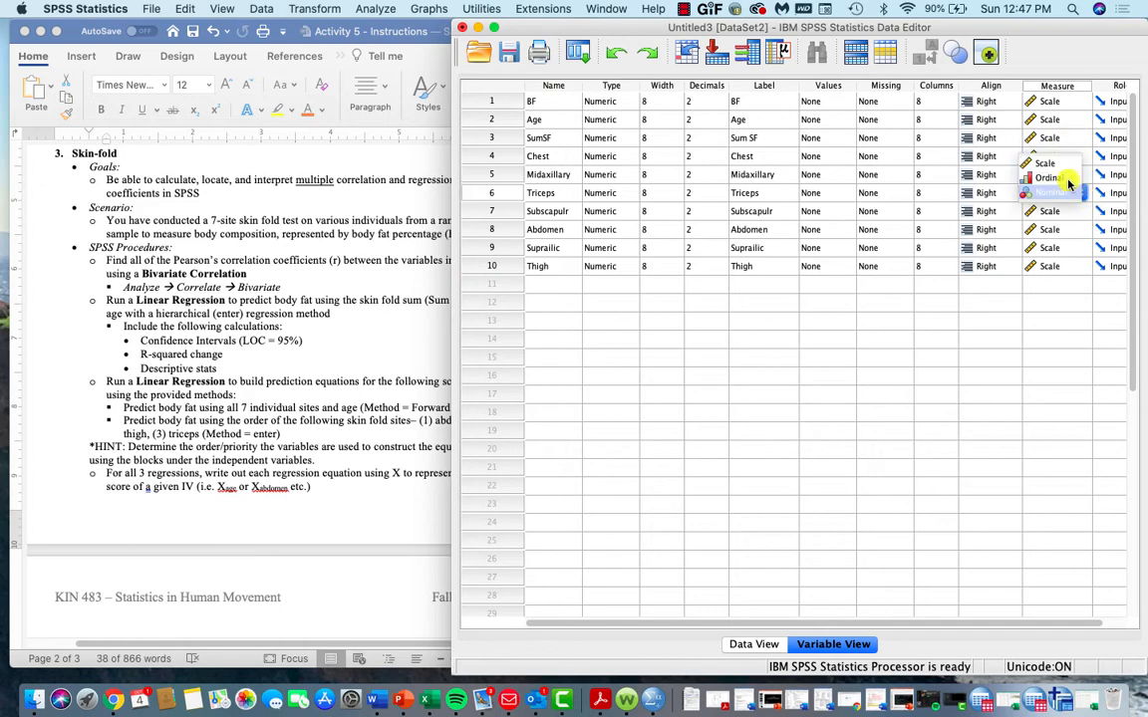
click(1068, 187)
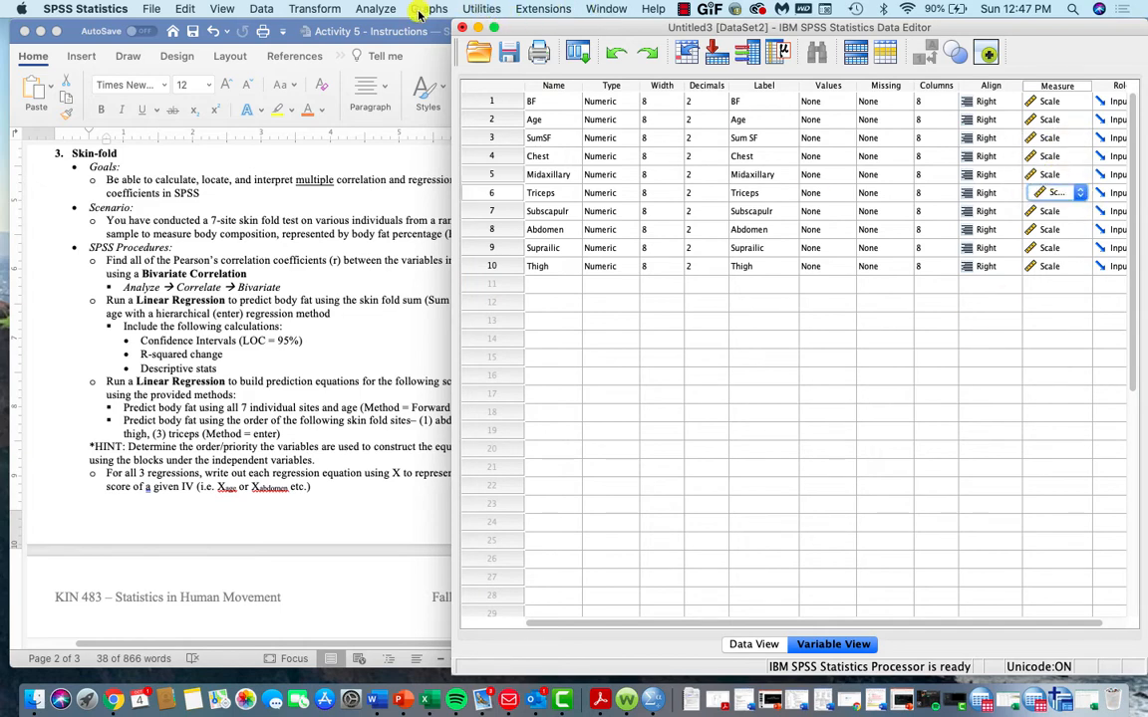
Set up a Linear Regression with BF as dependent and Sum SF followed by Age as independents, using the Enter method.
click(377, 9)
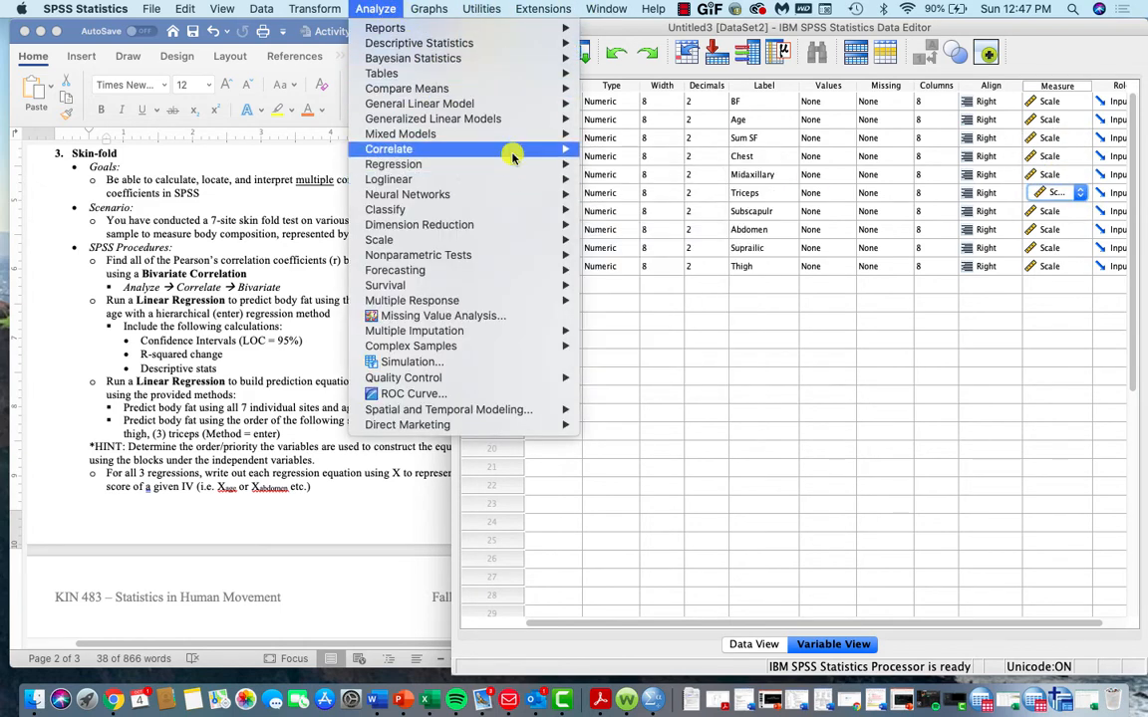
mouse_move(511, 162)
click(630, 181)
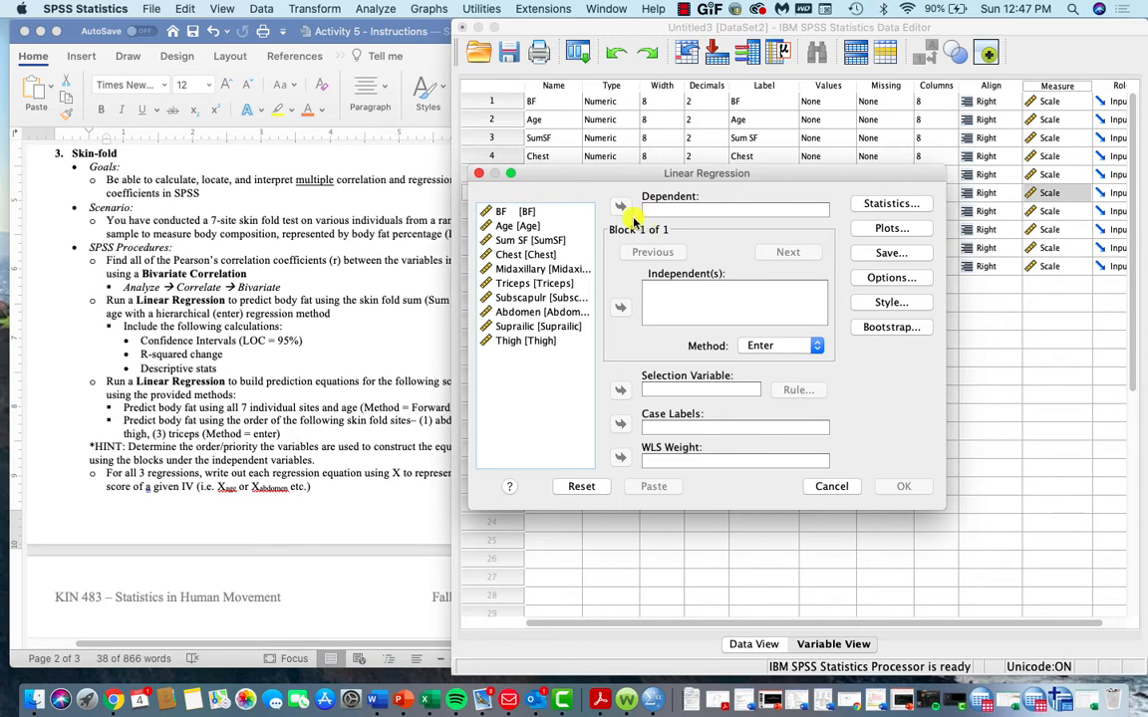
click(526, 211)
click(619, 207)
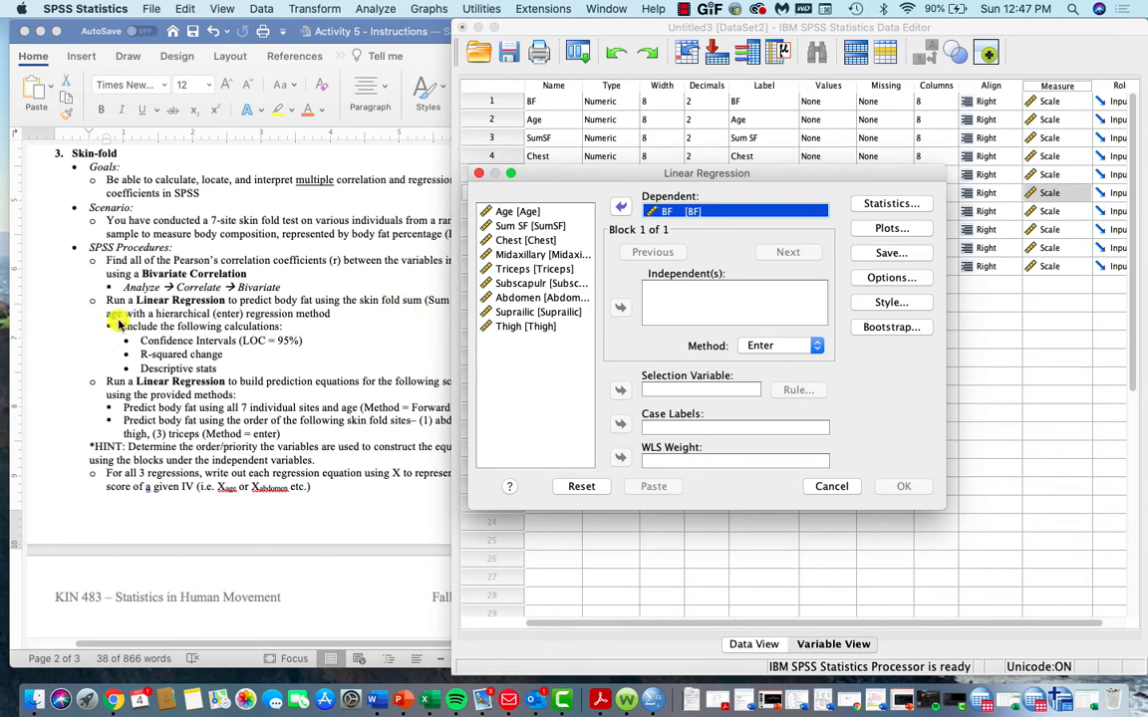
click(553, 228)
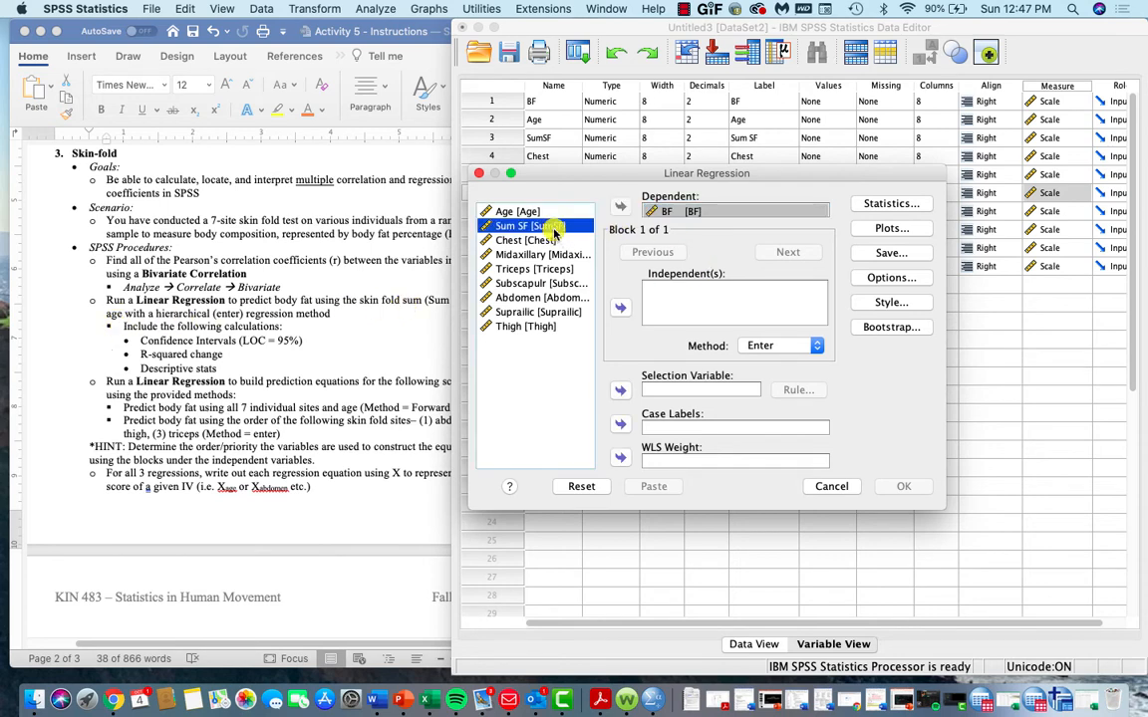
click(620, 308)
click(547, 213)
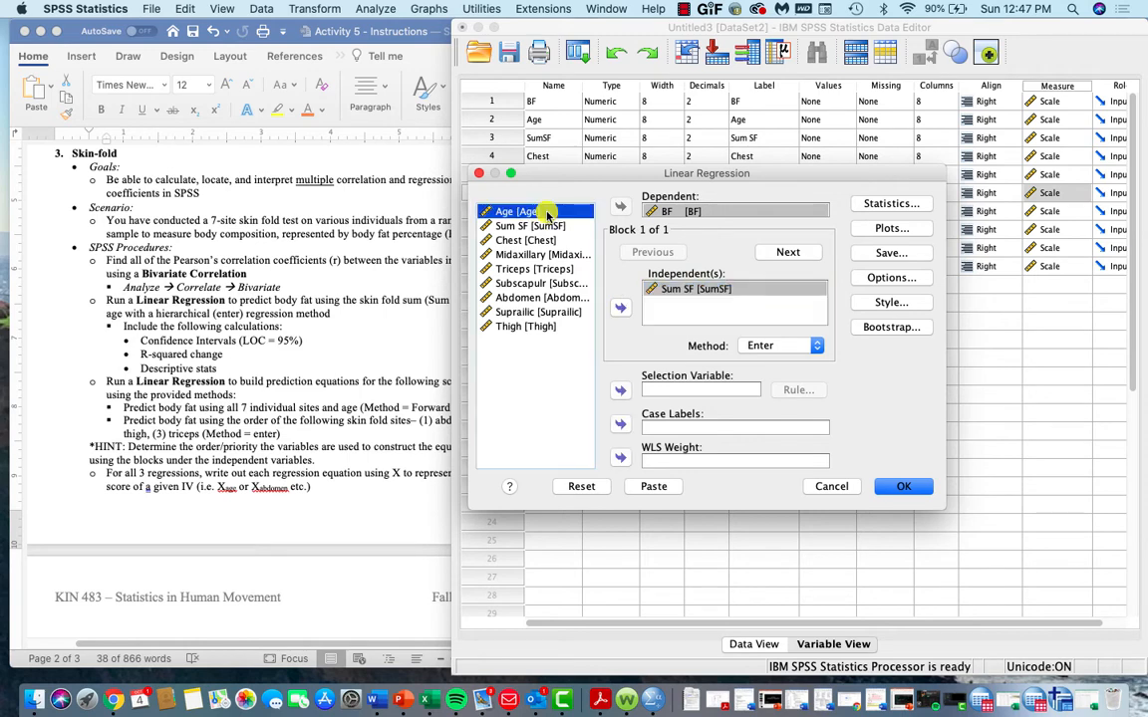
click(620, 309)
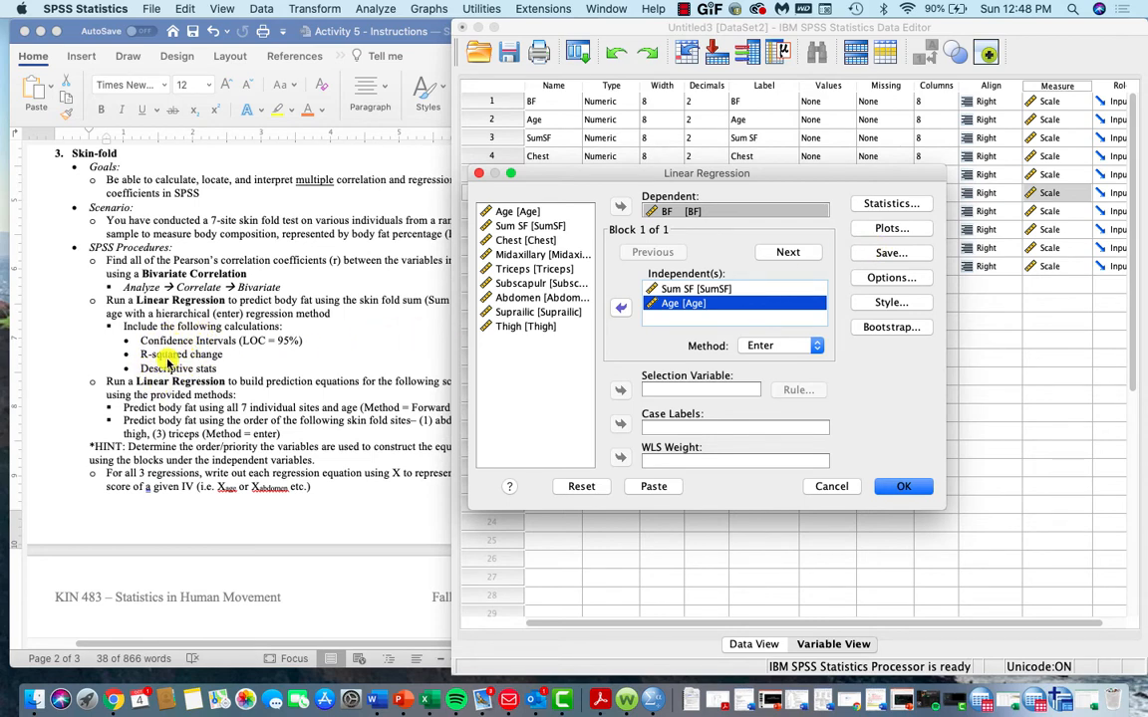
Include R squared change, descriptives and 95% confidence intervals in the linear regression and run the analysis.
click(897, 203)
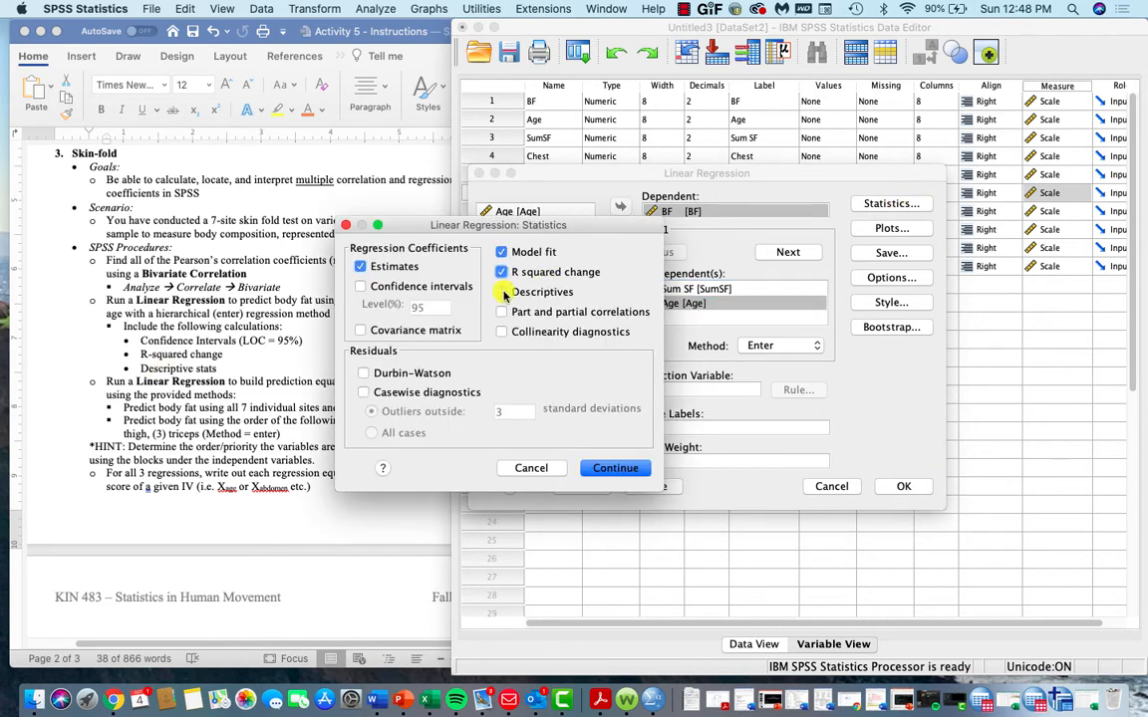
click(504, 291)
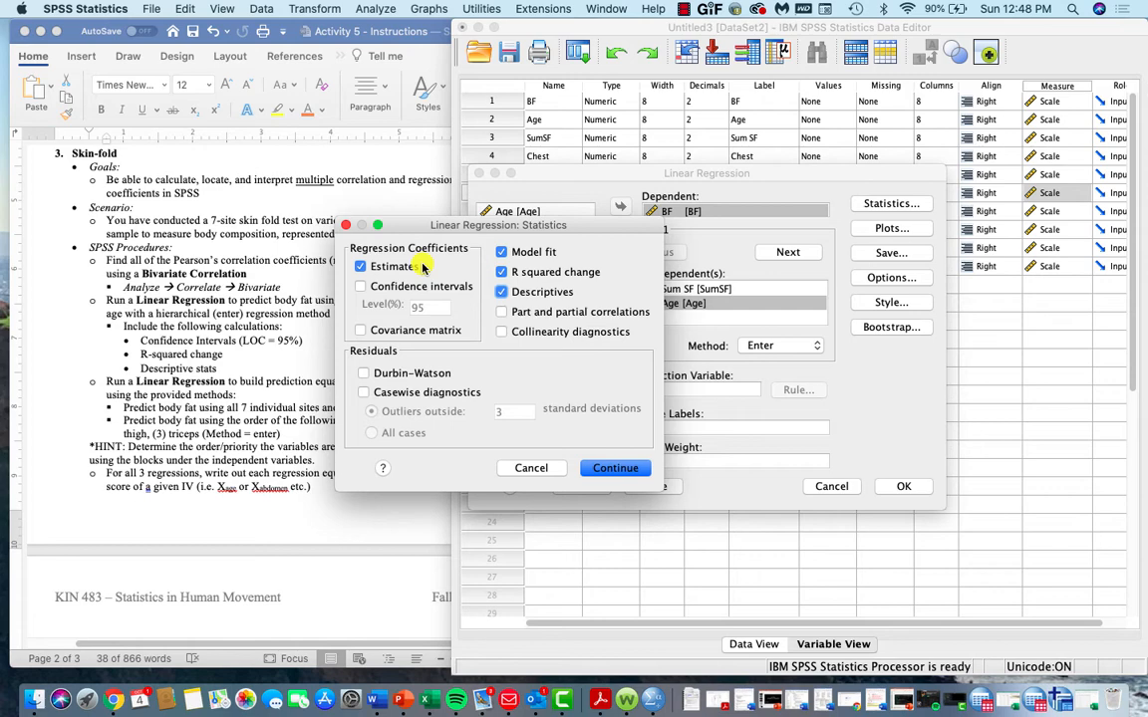
click(362, 288)
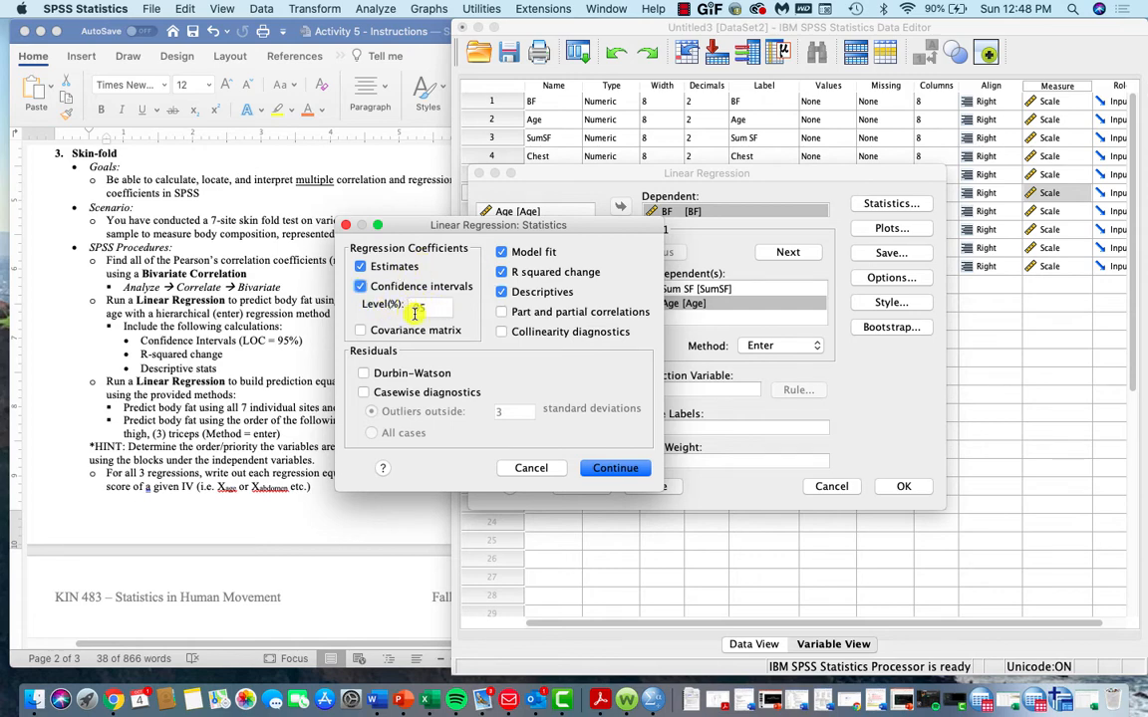
click(505, 293)
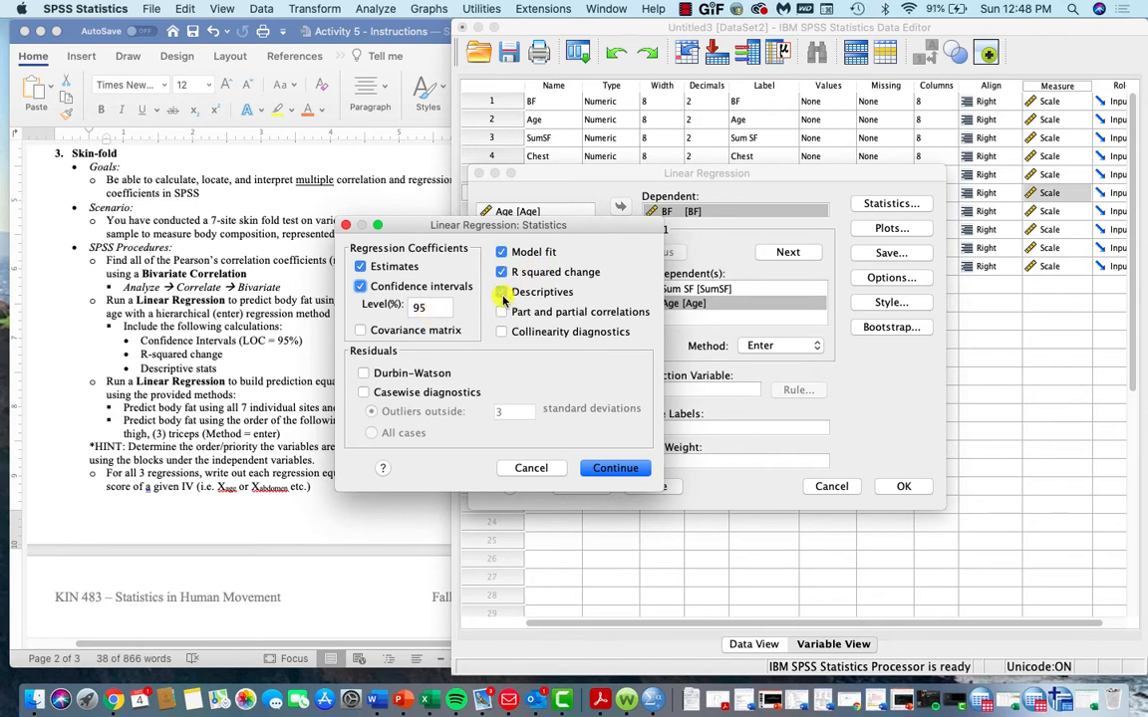
click(503, 294)
click(613, 468)
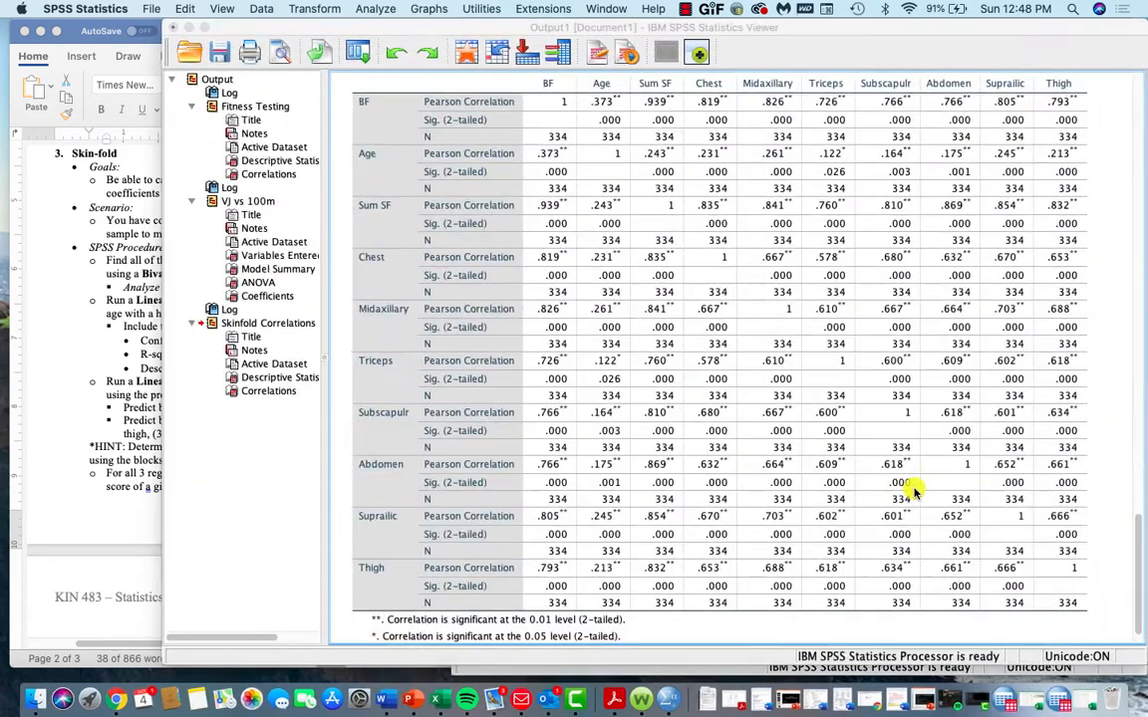
Rename the new Regression heading in the output outline as Sum + Age.
click(249, 418)
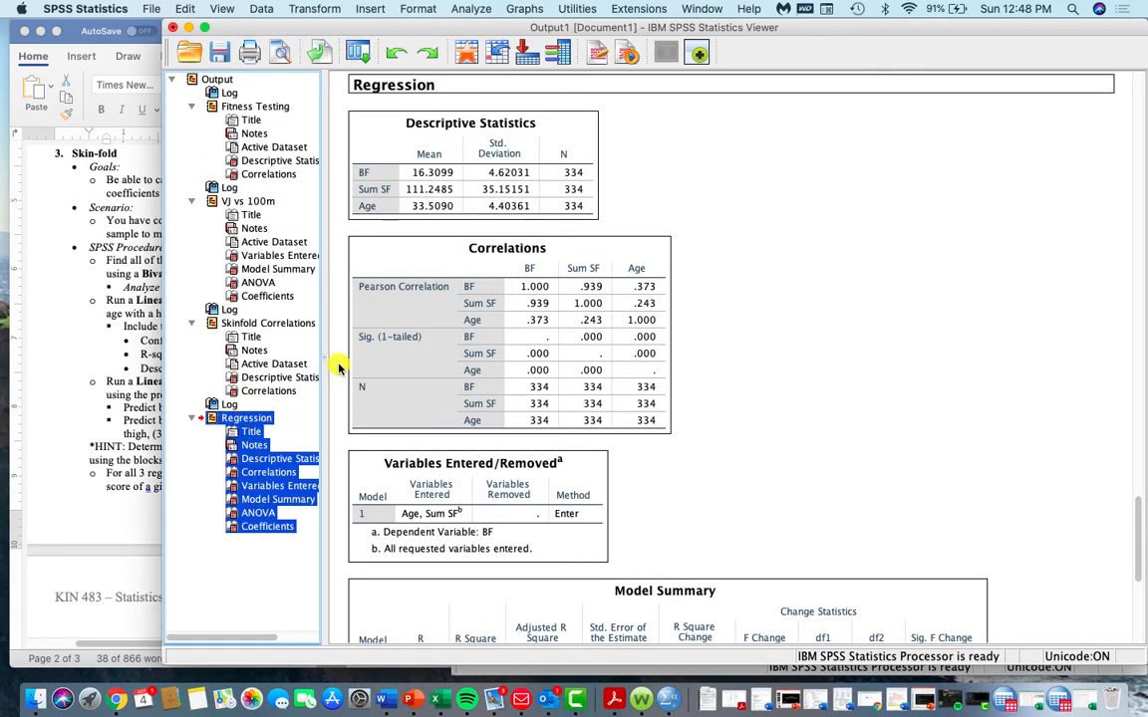
click(402, 88)
click(249, 419)
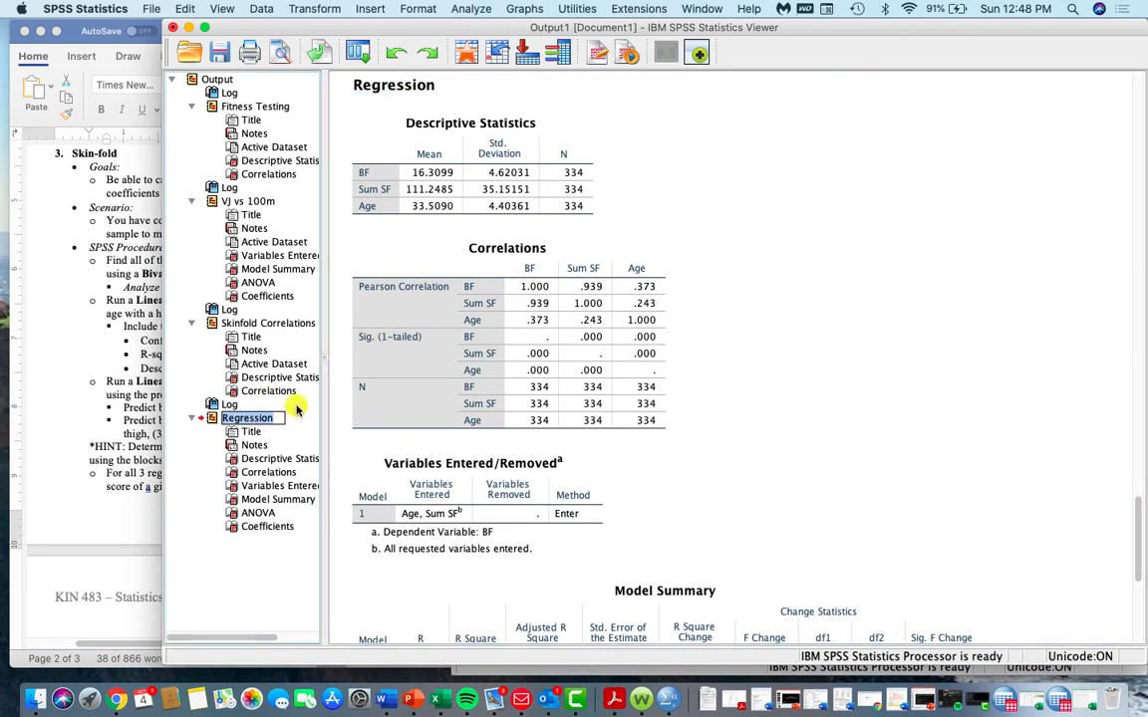
text(Sum + Age)
key(Return)
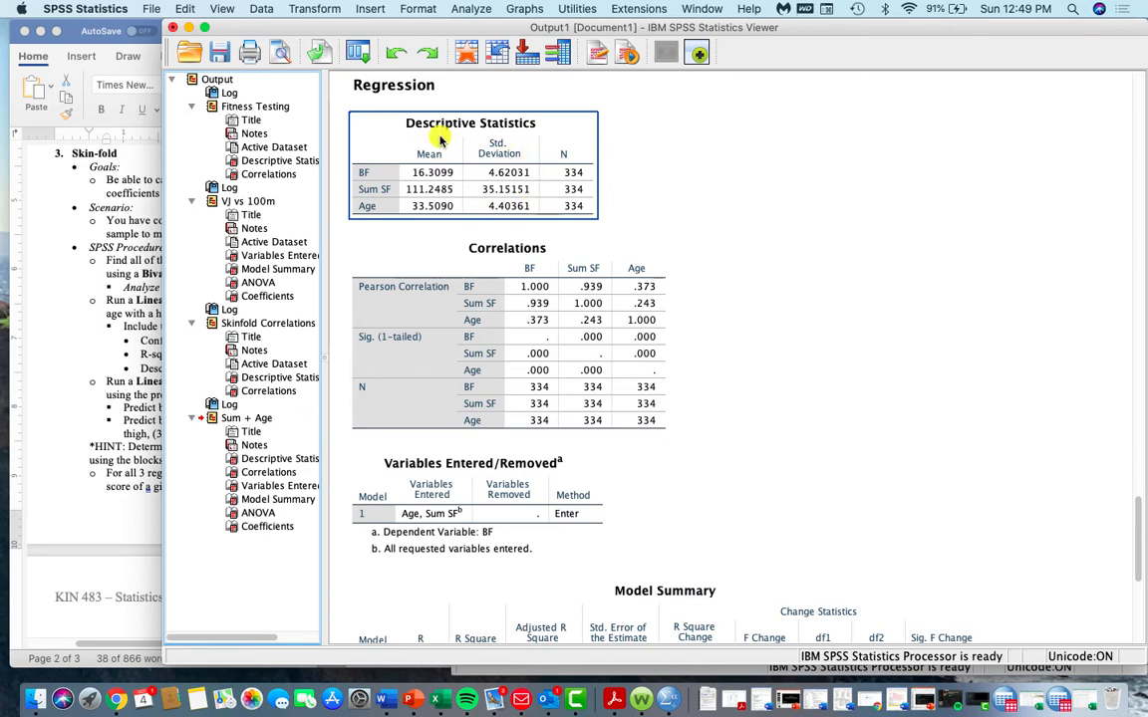
Review the Sum + Age regression output from the correlations and model summary through to the coefficients table.
scroll(416, 221, down, 3)
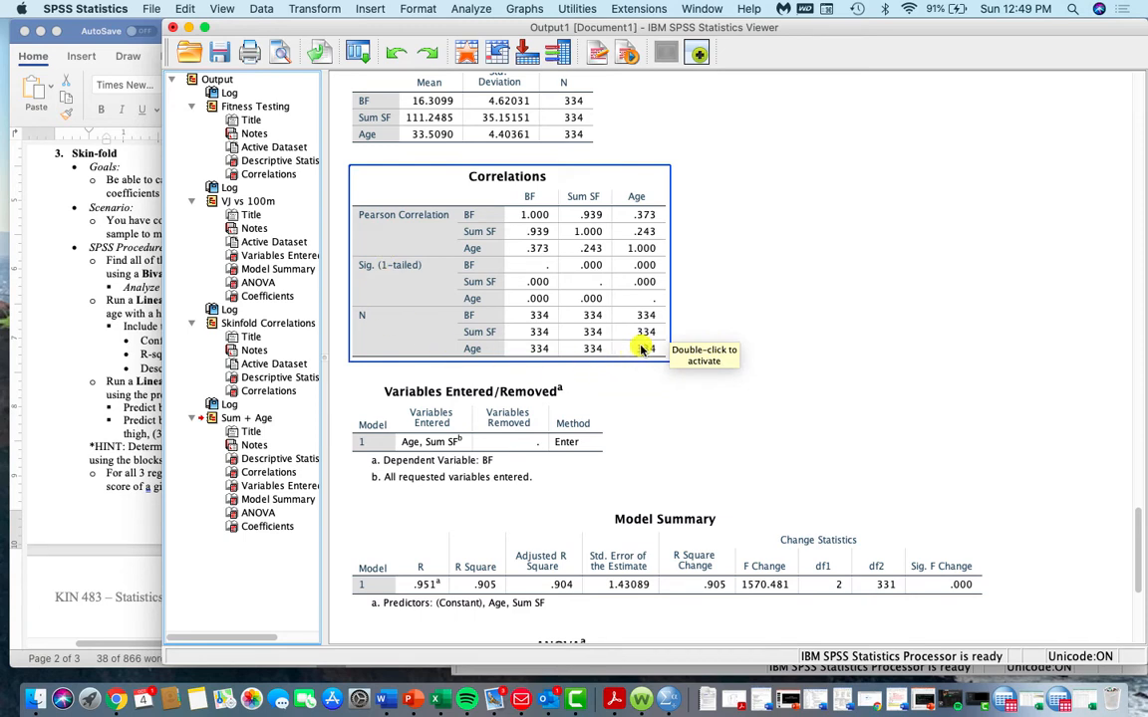
scroll(643, 349, down, 6)
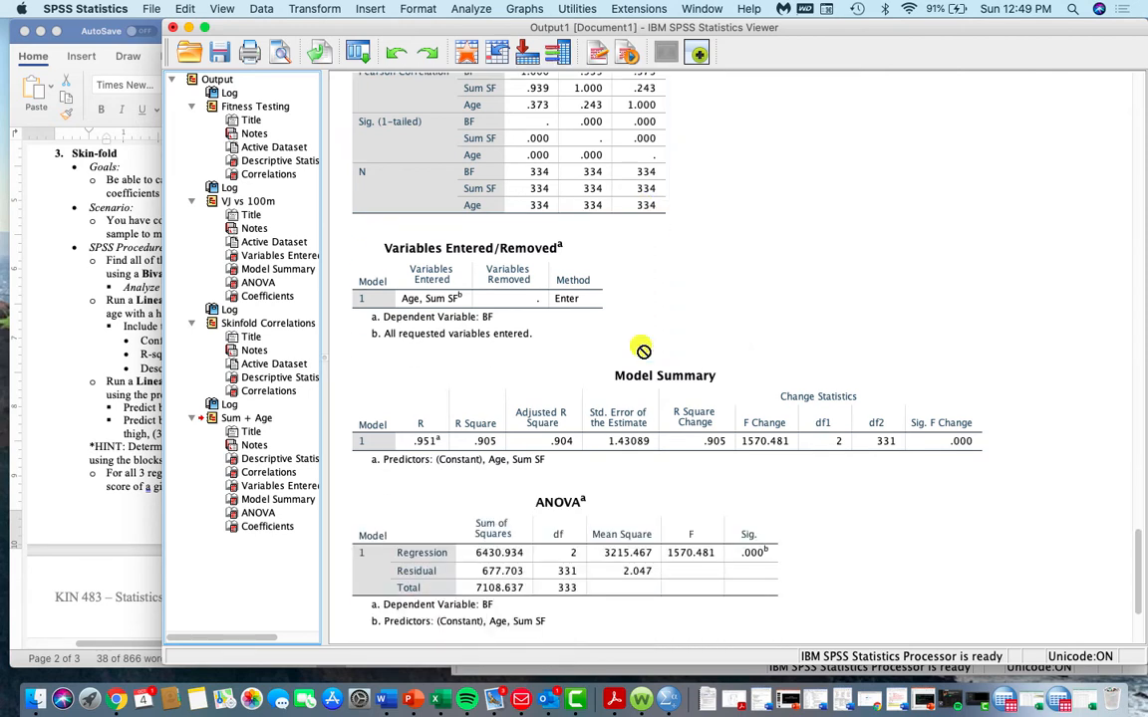
scroll(643, 351, down, 2)
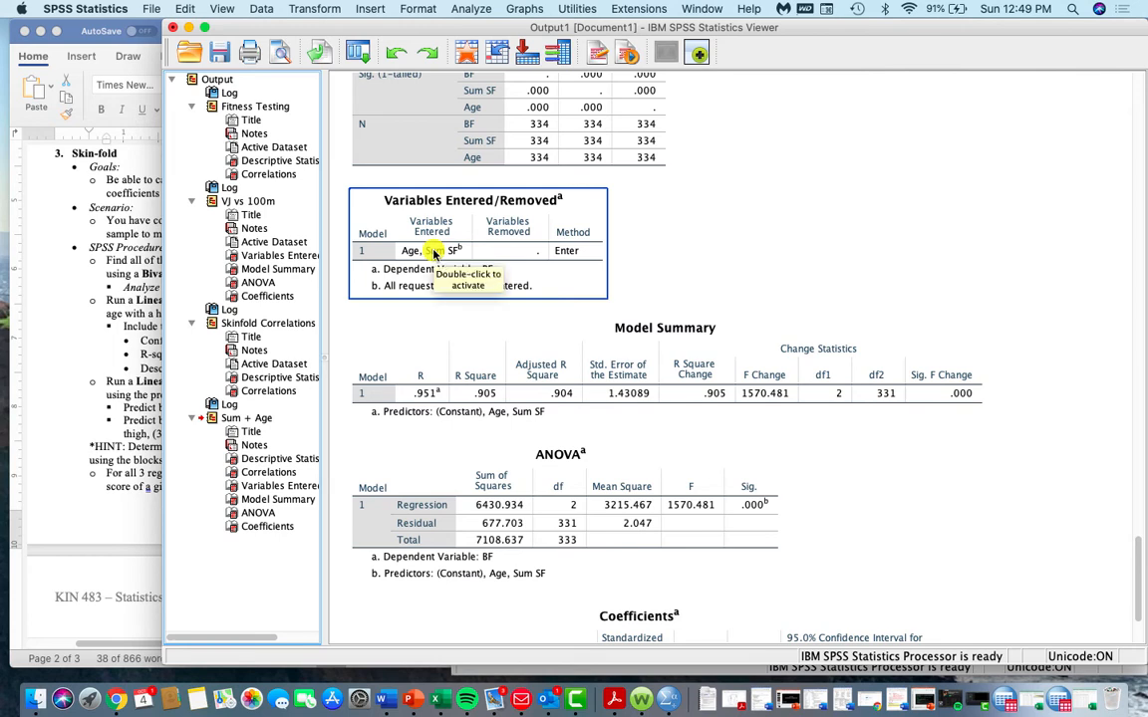
click(426, 395)
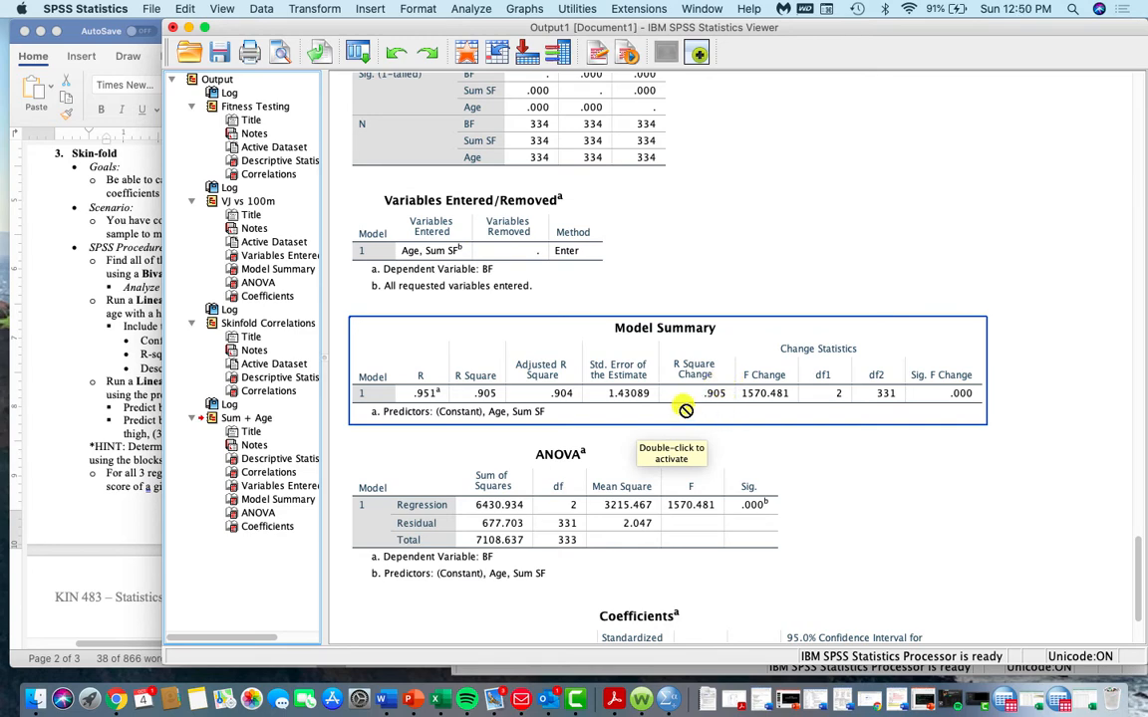
scroll(708, 407, down, 4)
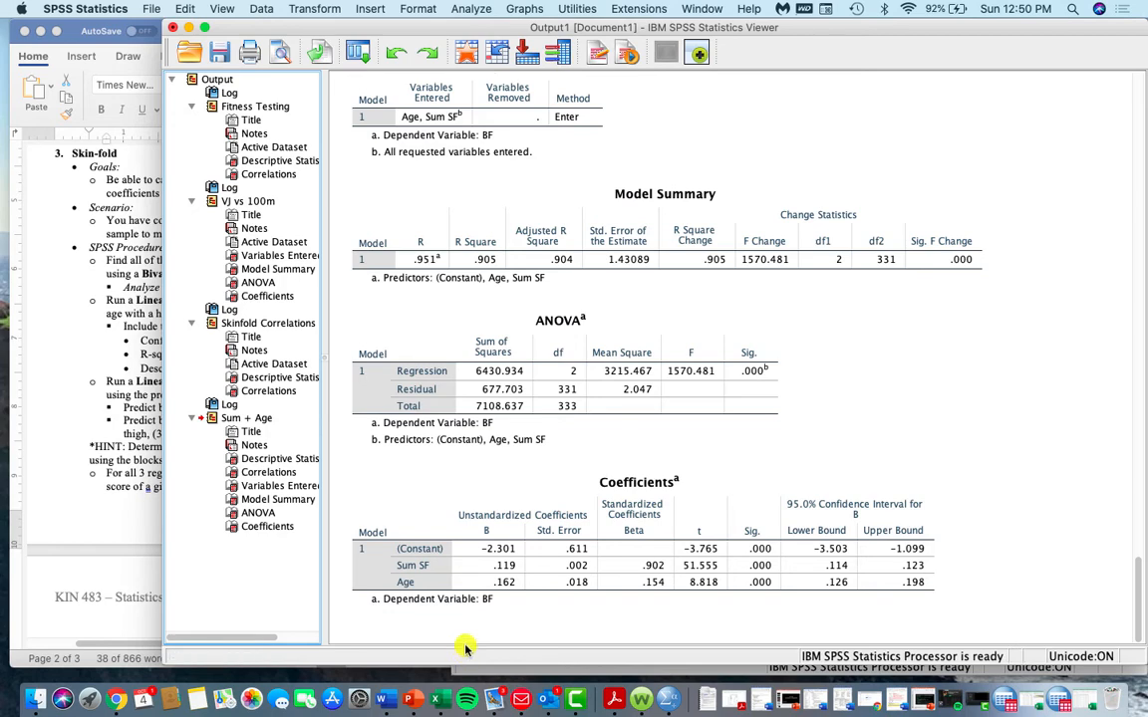
Switch to the Activity 5 answer sheet in Word and locate the R² and equation blanks for Sum + Age.
click(109, 518)
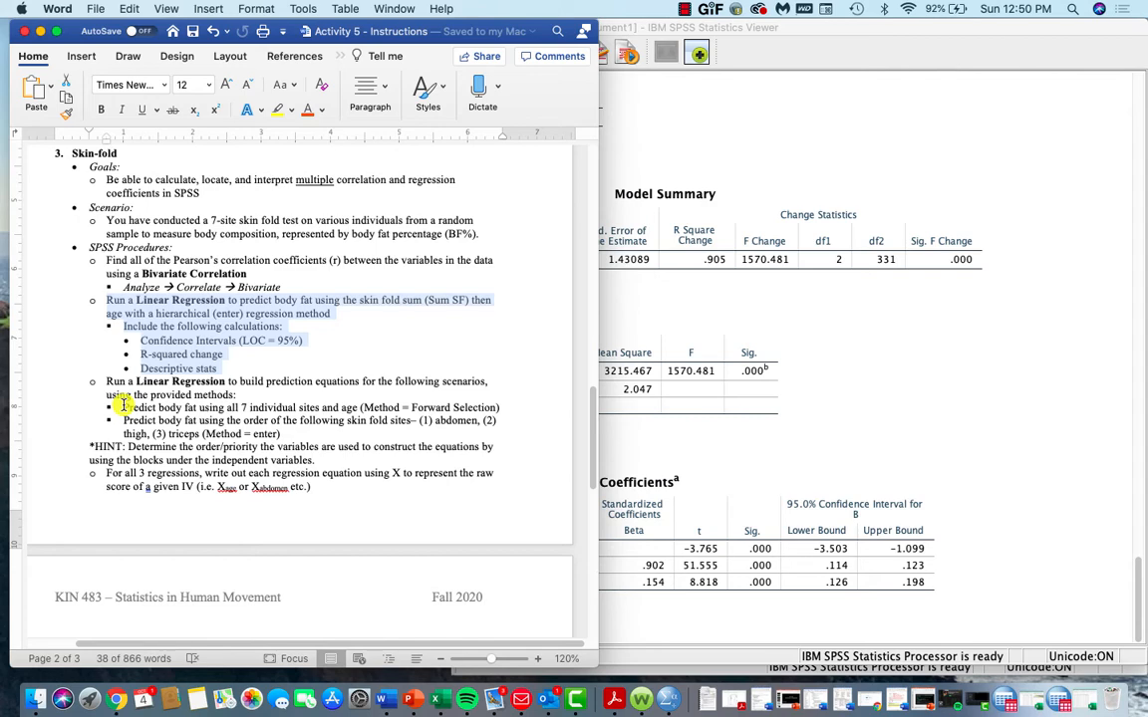
click(669, 431)
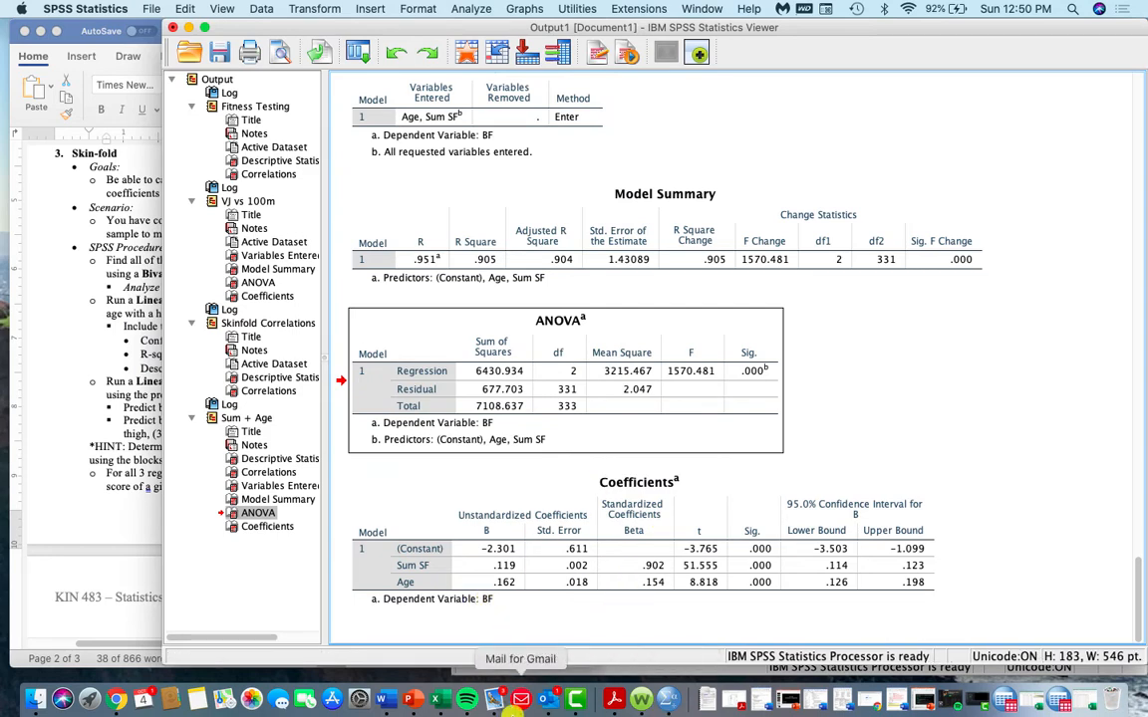
right_click(391, 702)
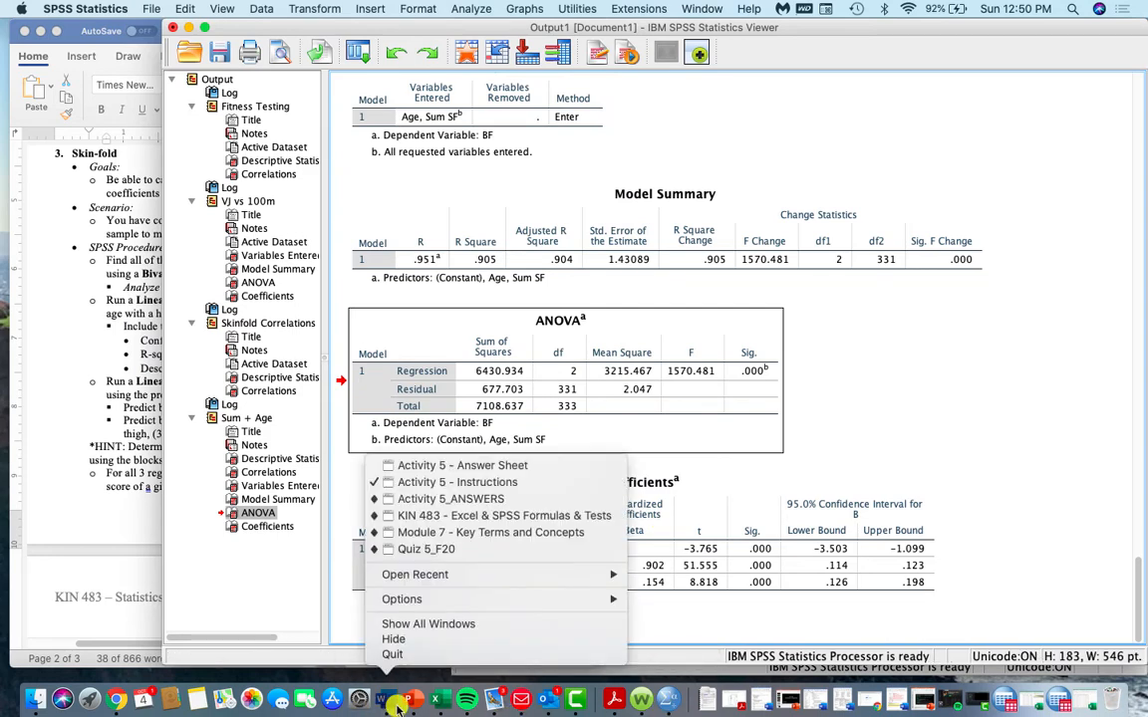
click(496, 469)
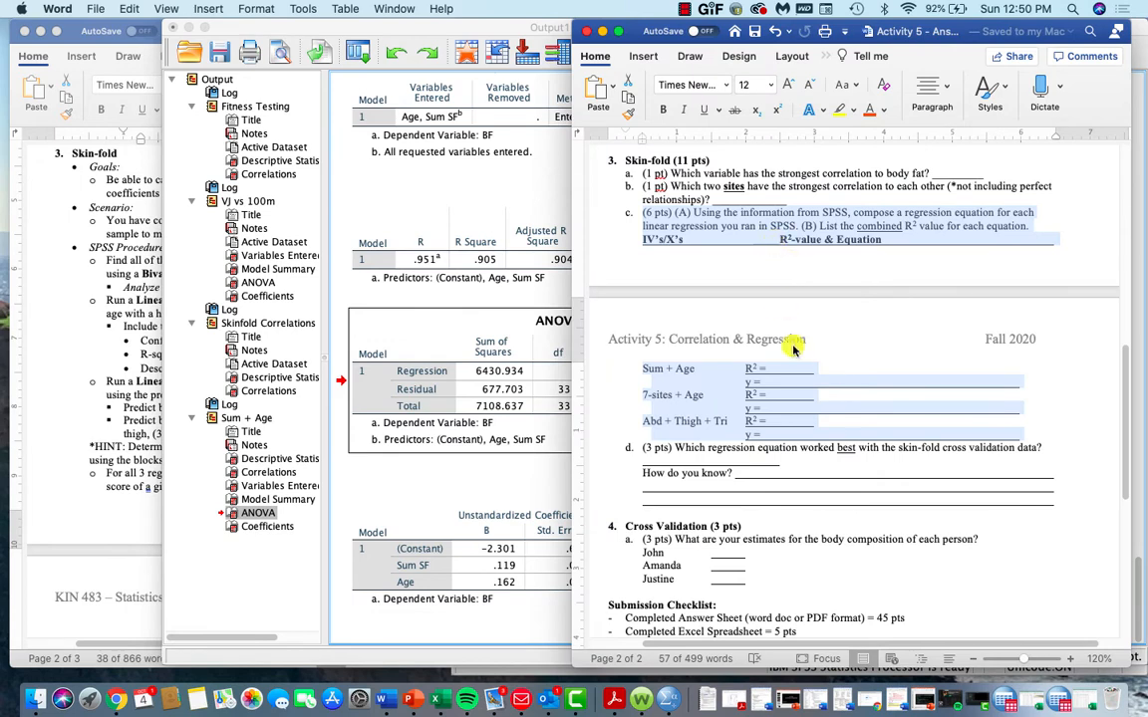
click(776, 368)
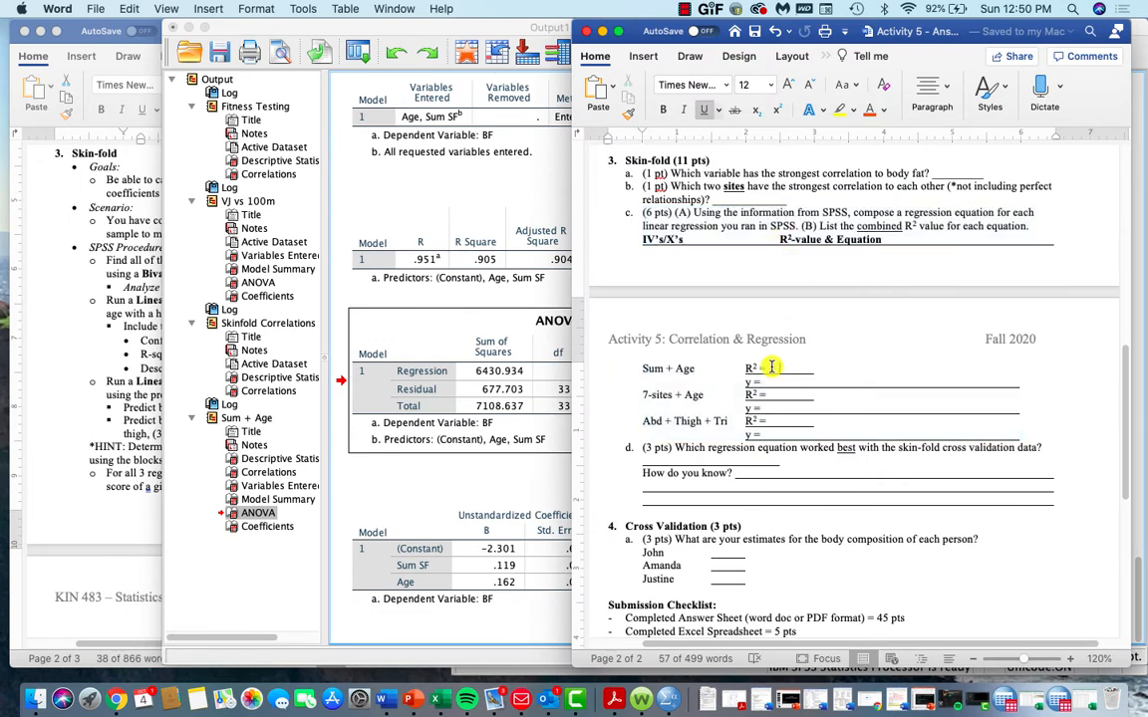
drag(771, 368, 806, 369)
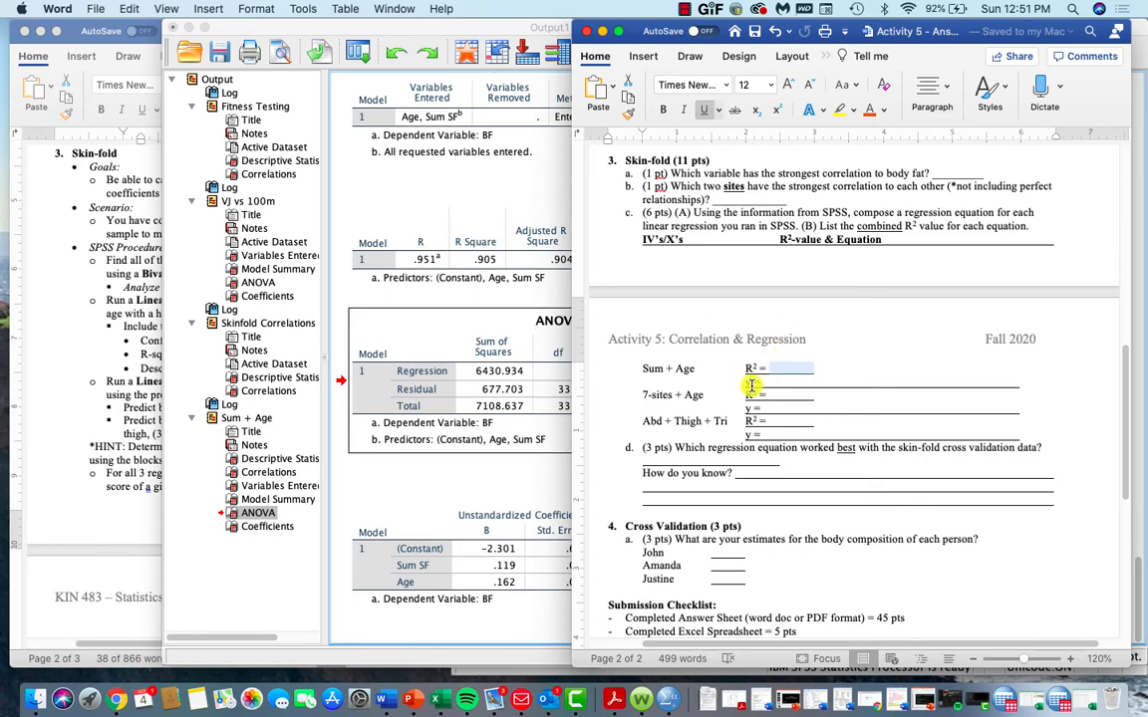
drag(747, 382, 1007, 382)
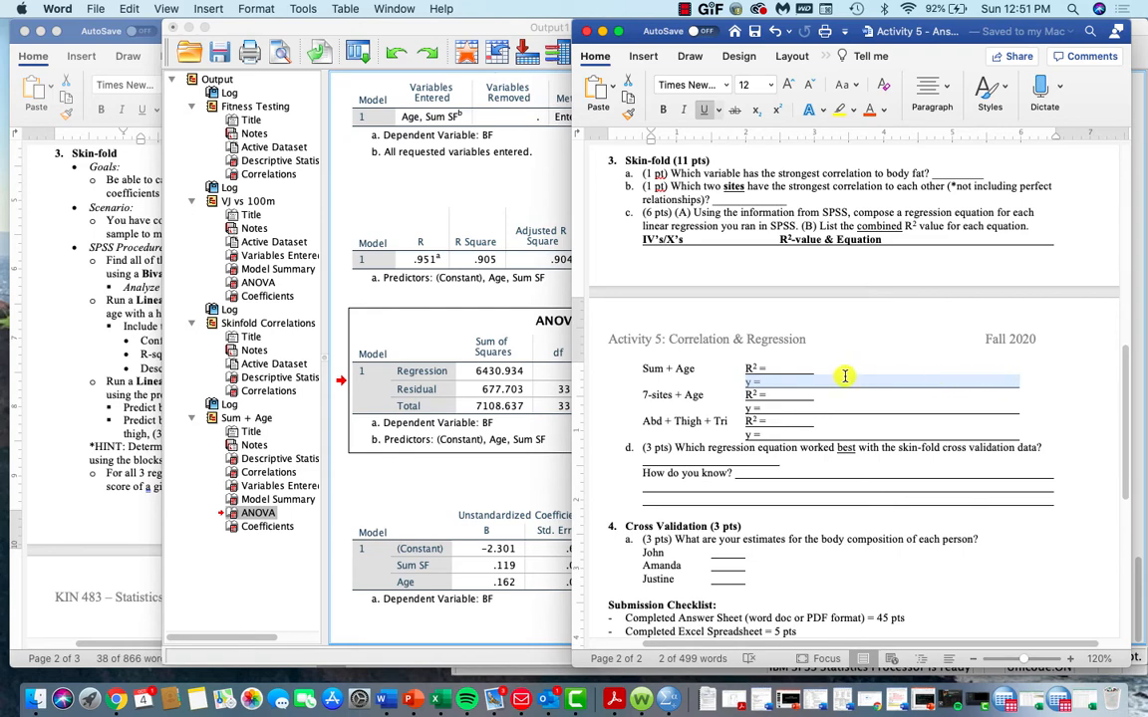
Switch to the Activity 5 instructions and highlight the task predicting body fat from all 7 sites and age with Forward Selection.
click(448, 377)
click(373, 508)
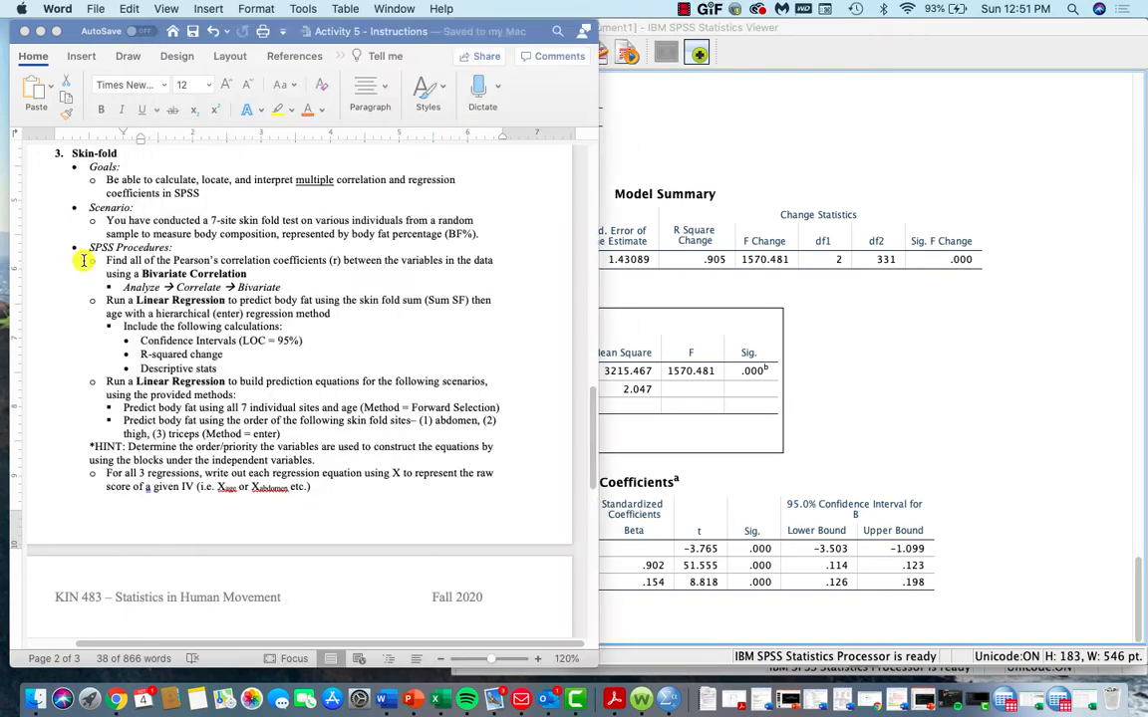
click(70, 234)
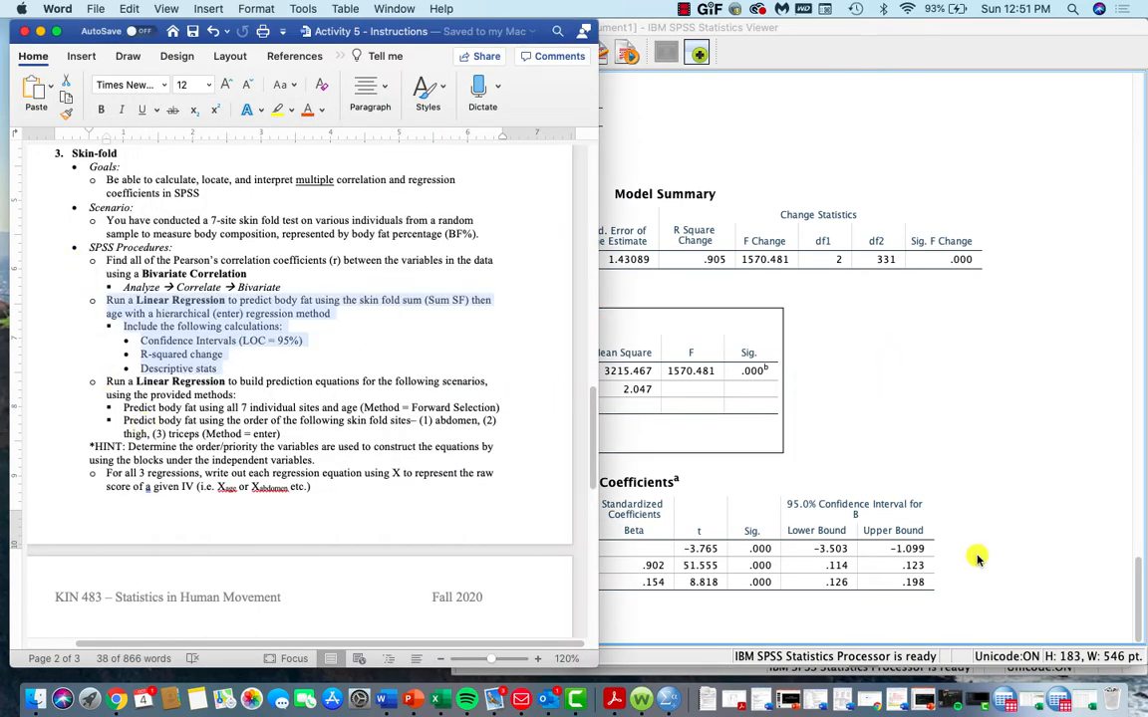
drag(120, 407, 503, 407)
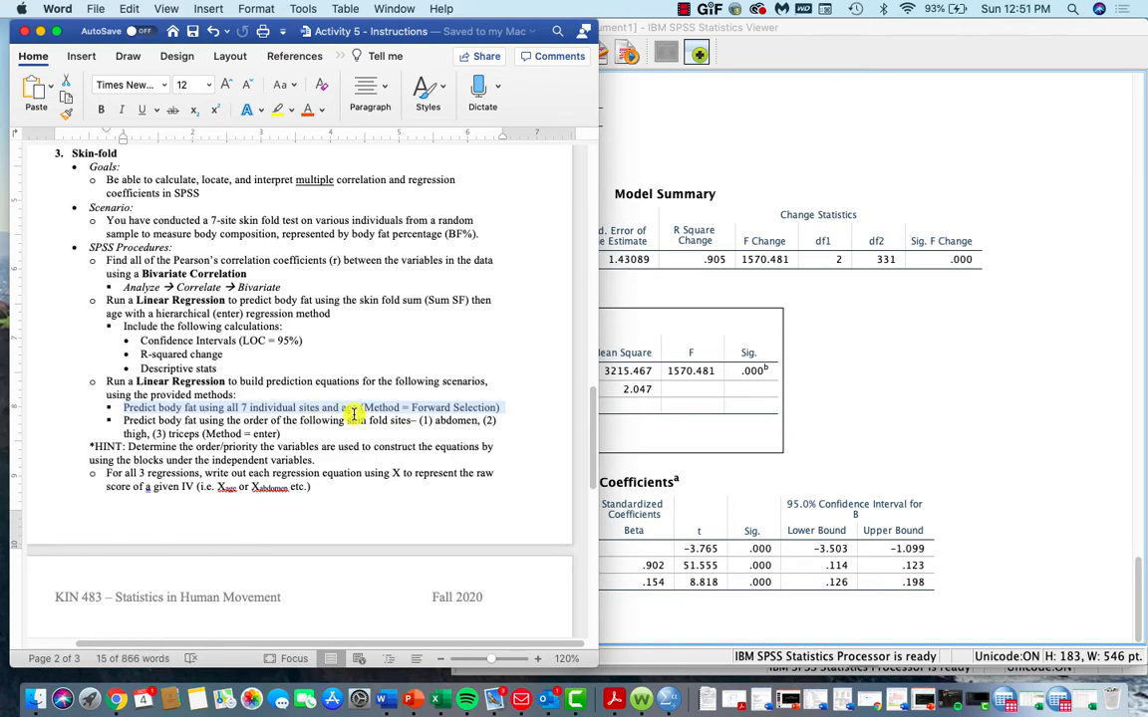
Return to the SPSS output, start a Linear Regression and remove Sum SF and Age from the independent variables.
click(843, 433)
click(492, 12)
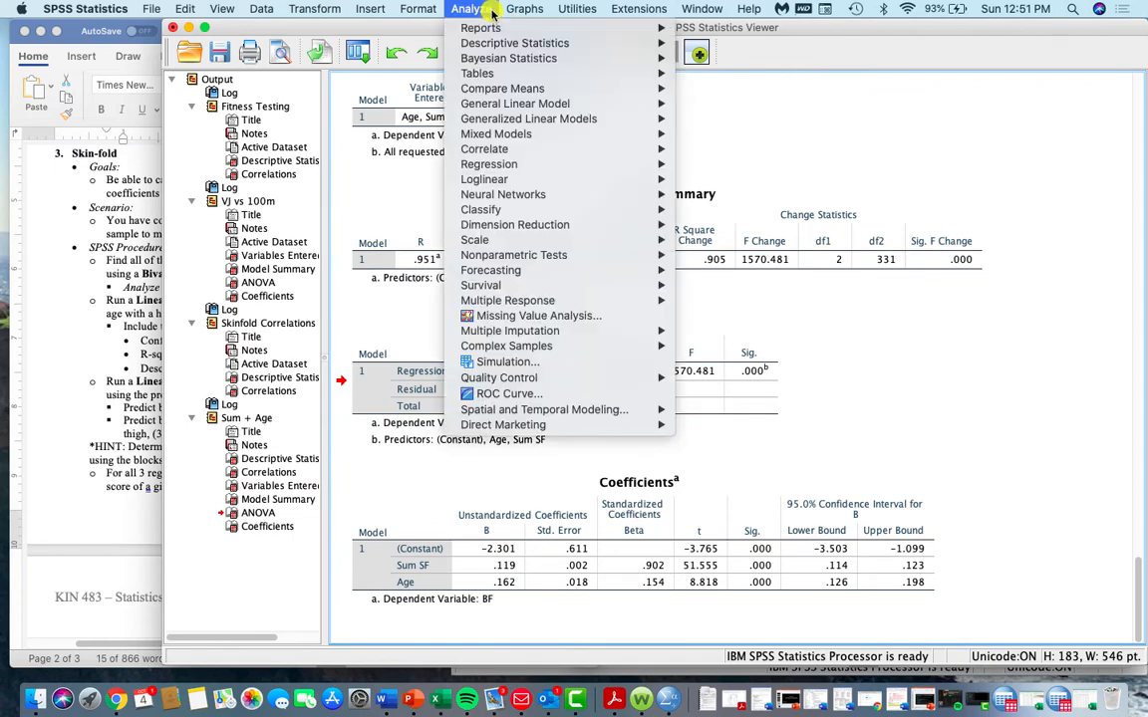
mouse_move(485, 162)
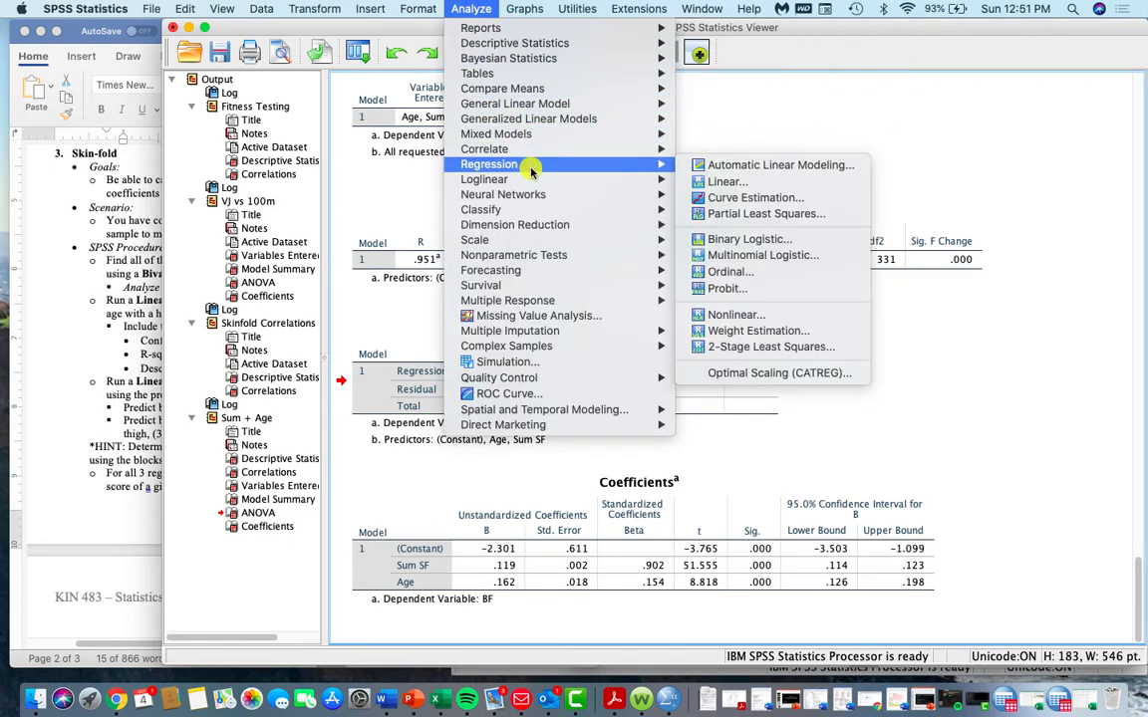
click(726, 180)
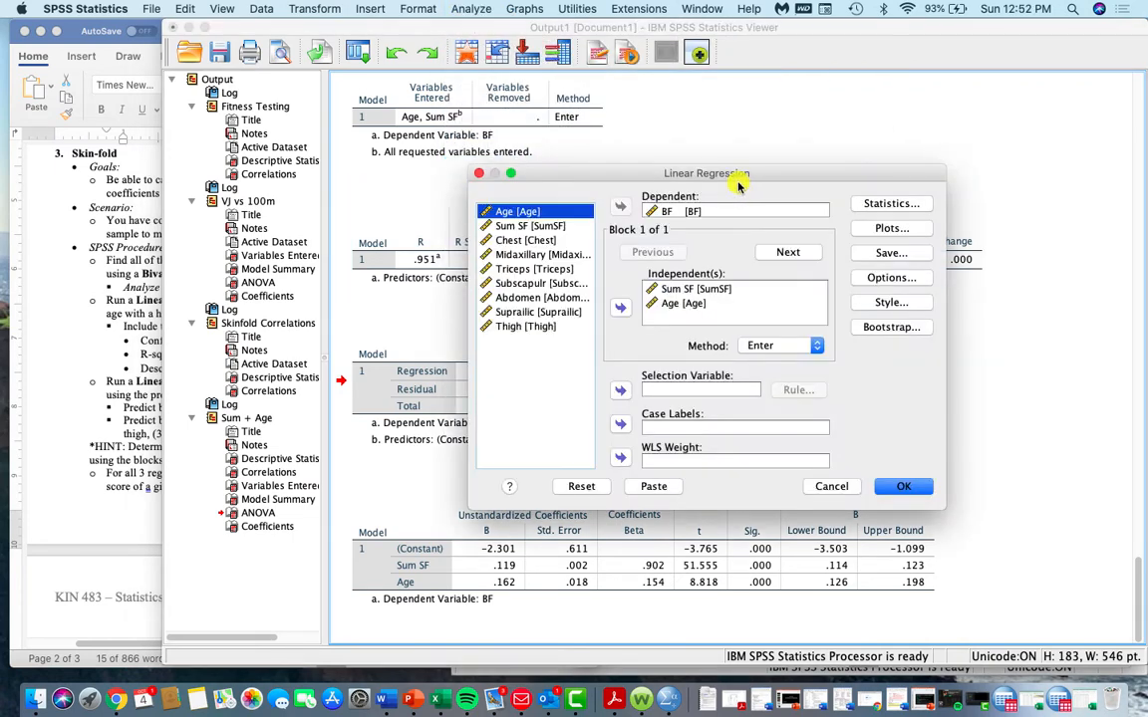
click(682, 302)
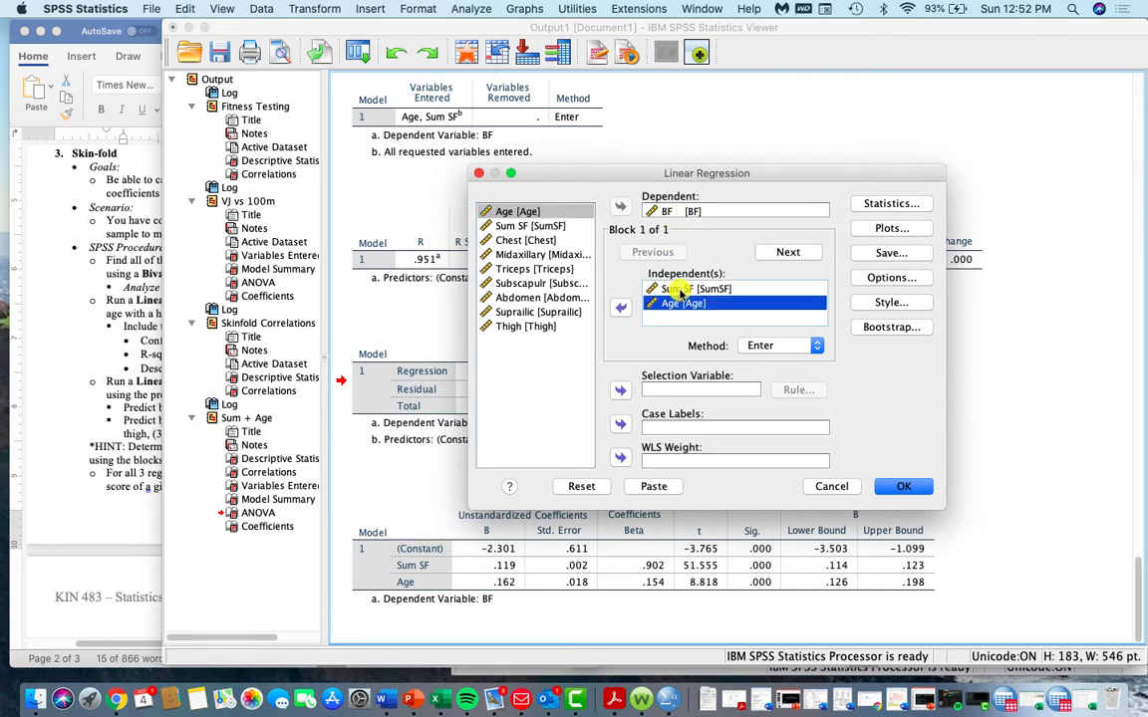
shift+click(681, 289)
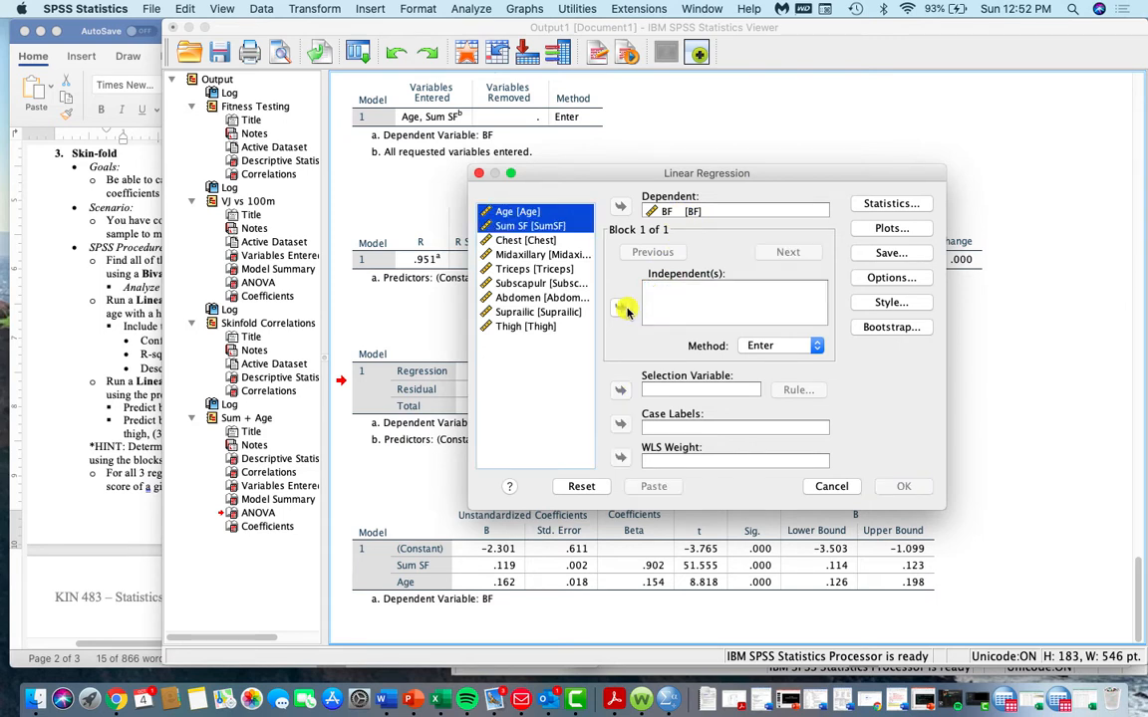
click(662, 216)
Add Age and the seven skinfold sites from Chest to Thigh as independents, excluding Sum SF, and use the Forward method.
click(520, 326)
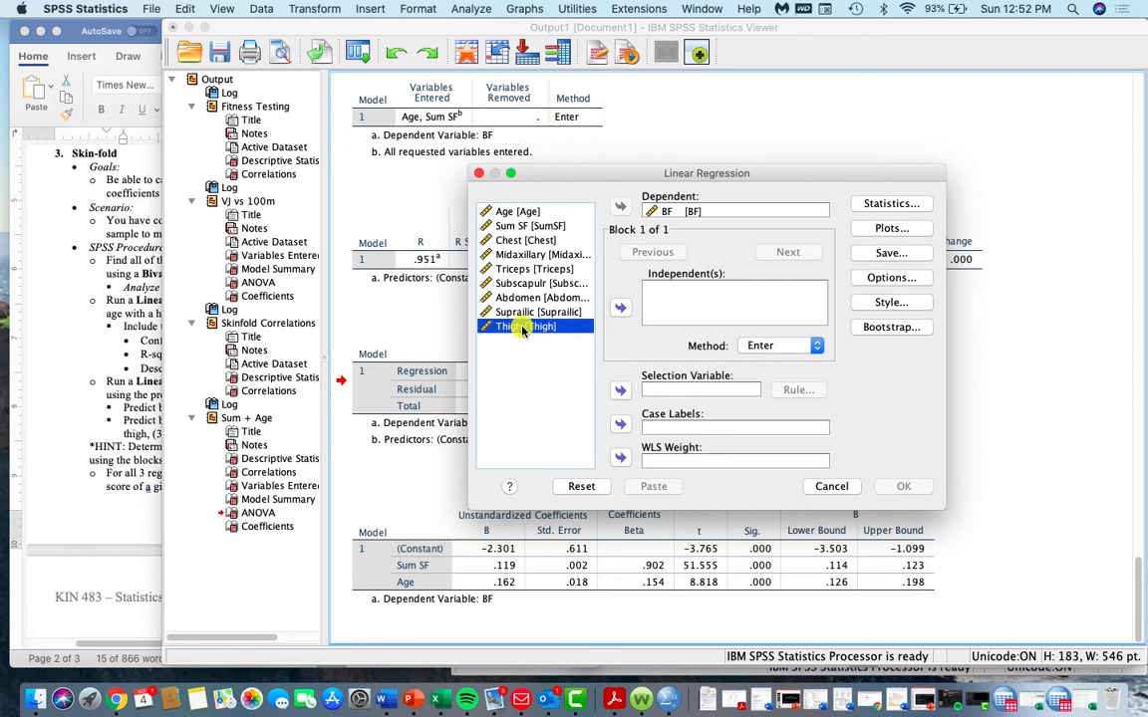
shift+click(526, 243)
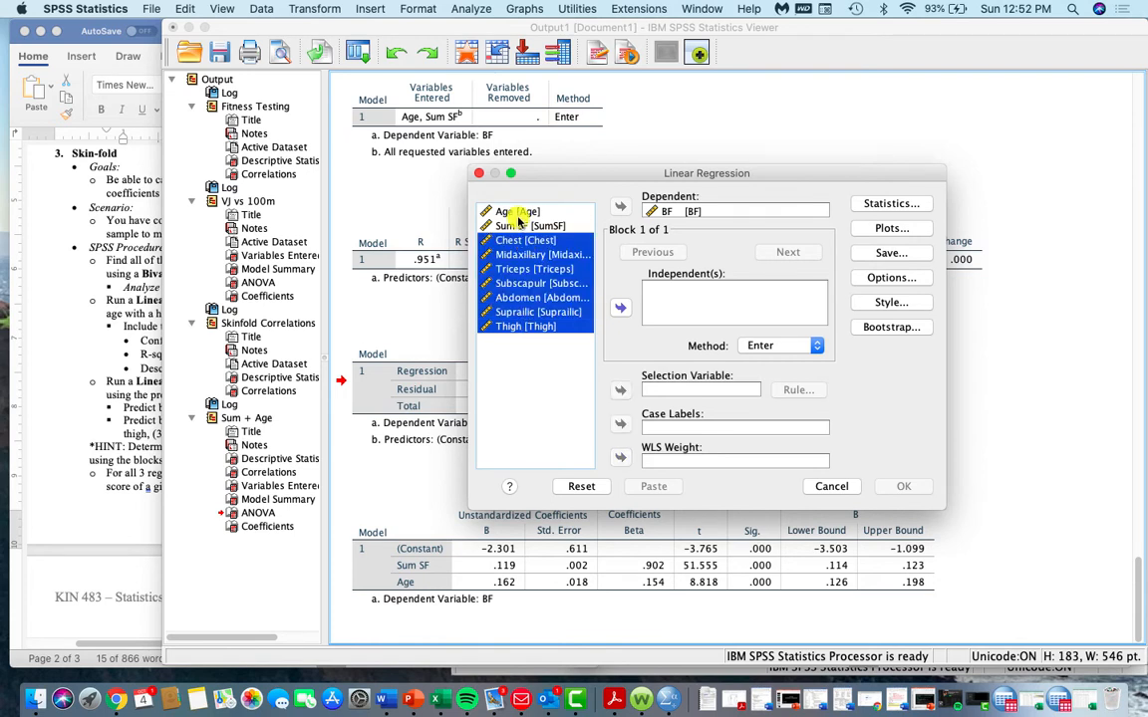
super+click(516, 212)
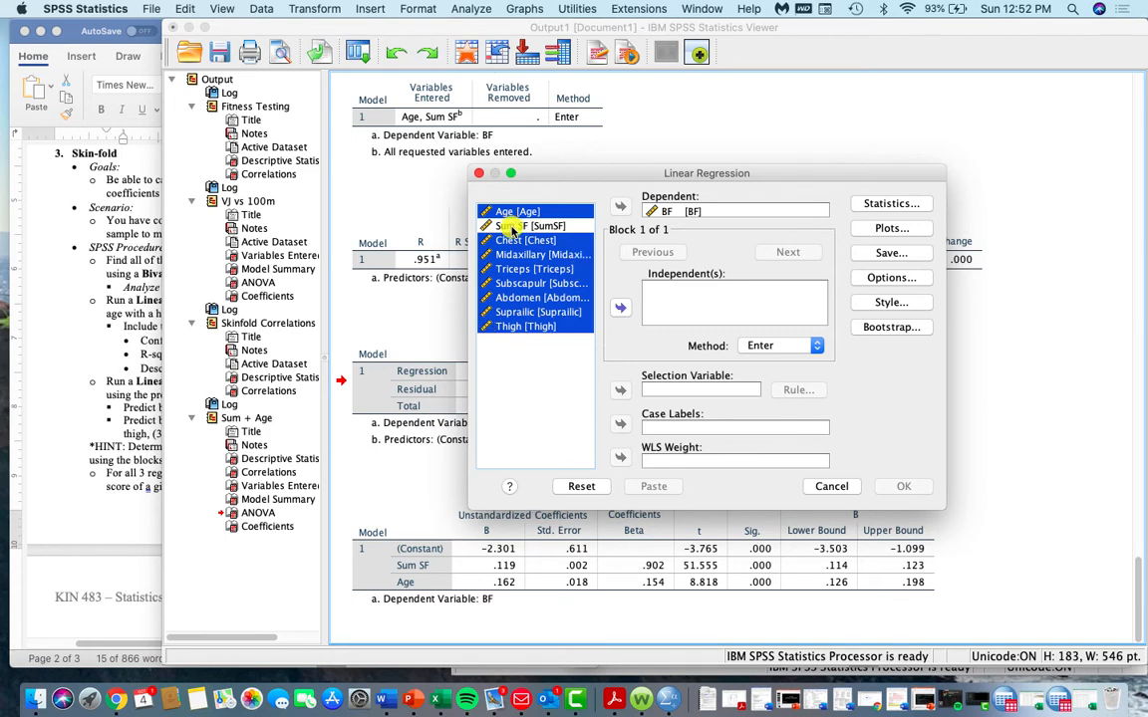
click(618, 313)
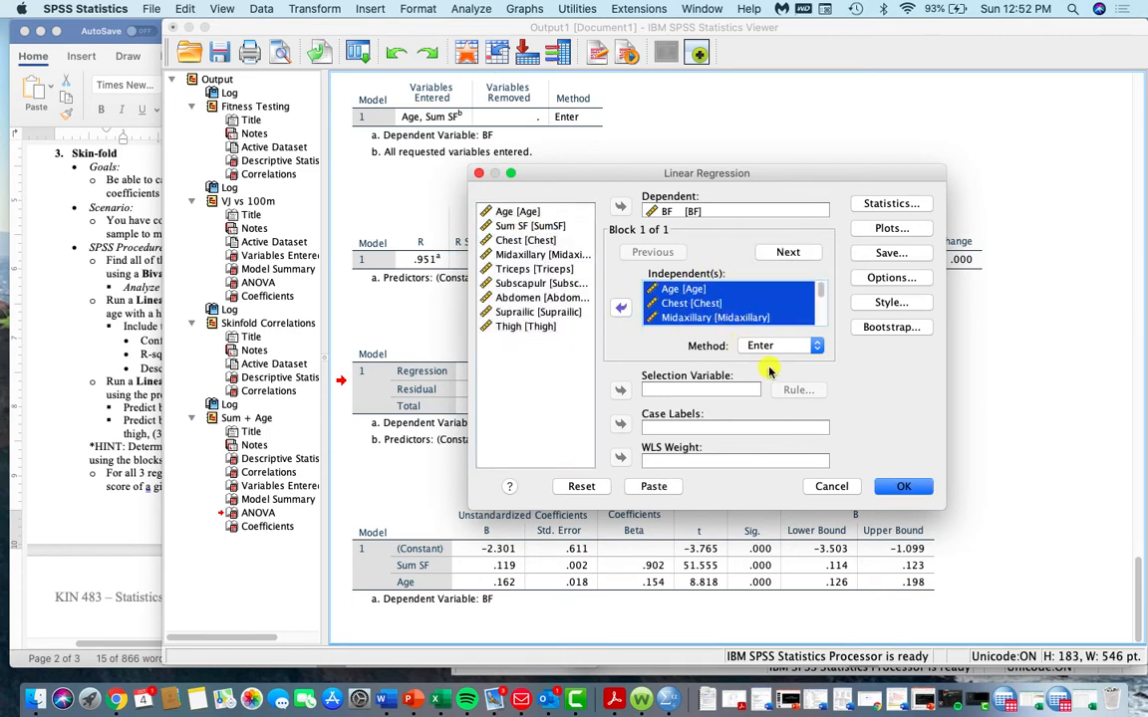
click(797, 349)
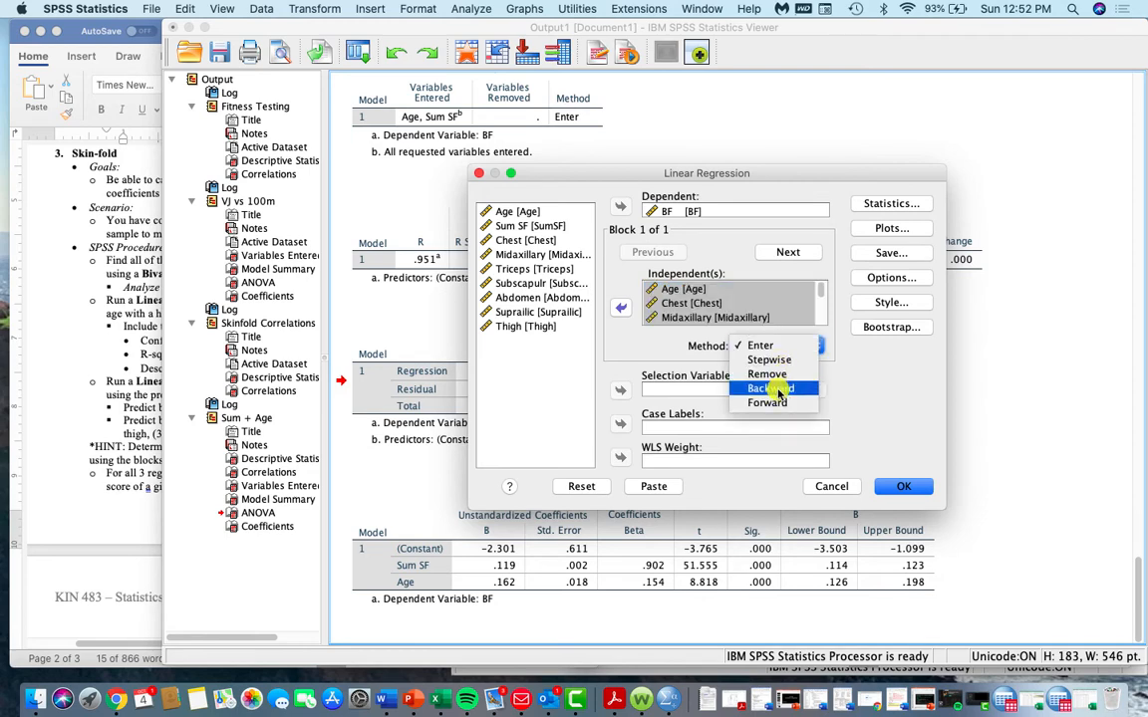
click(776, 401)
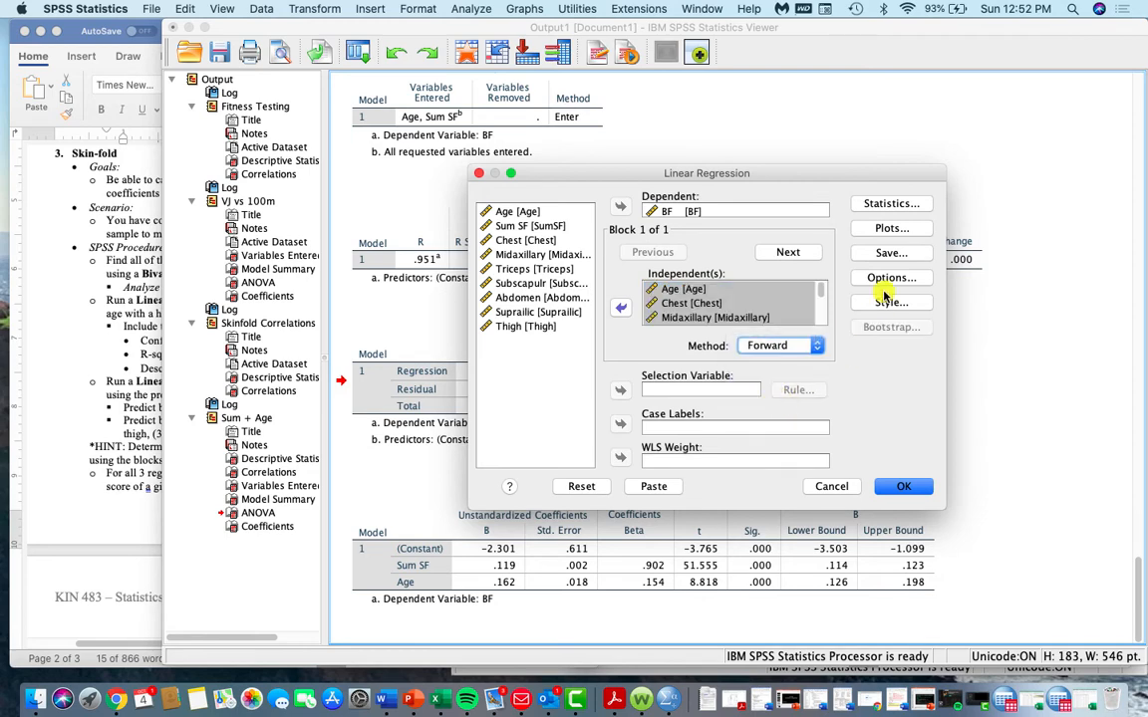
Check that confidence intervals, R squared change and descriptives are included in the regression statistics, and run the analysis.
click(892, 204)
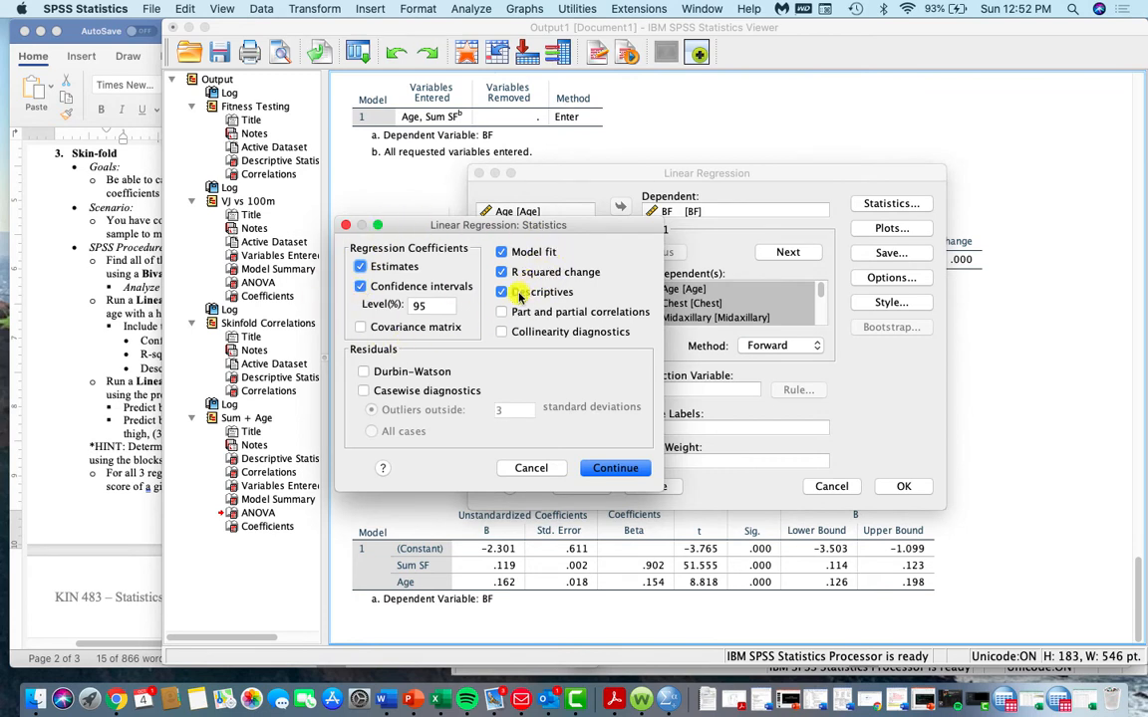
click(601, 473)
click(628, 468)
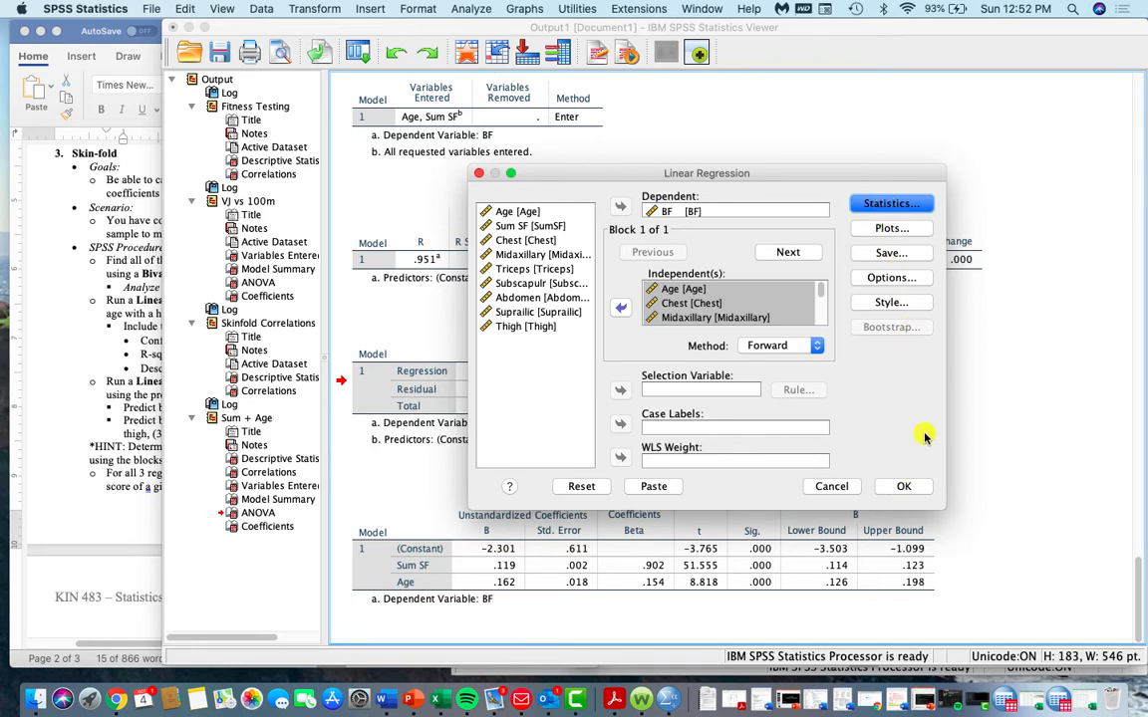
click(907, 487)
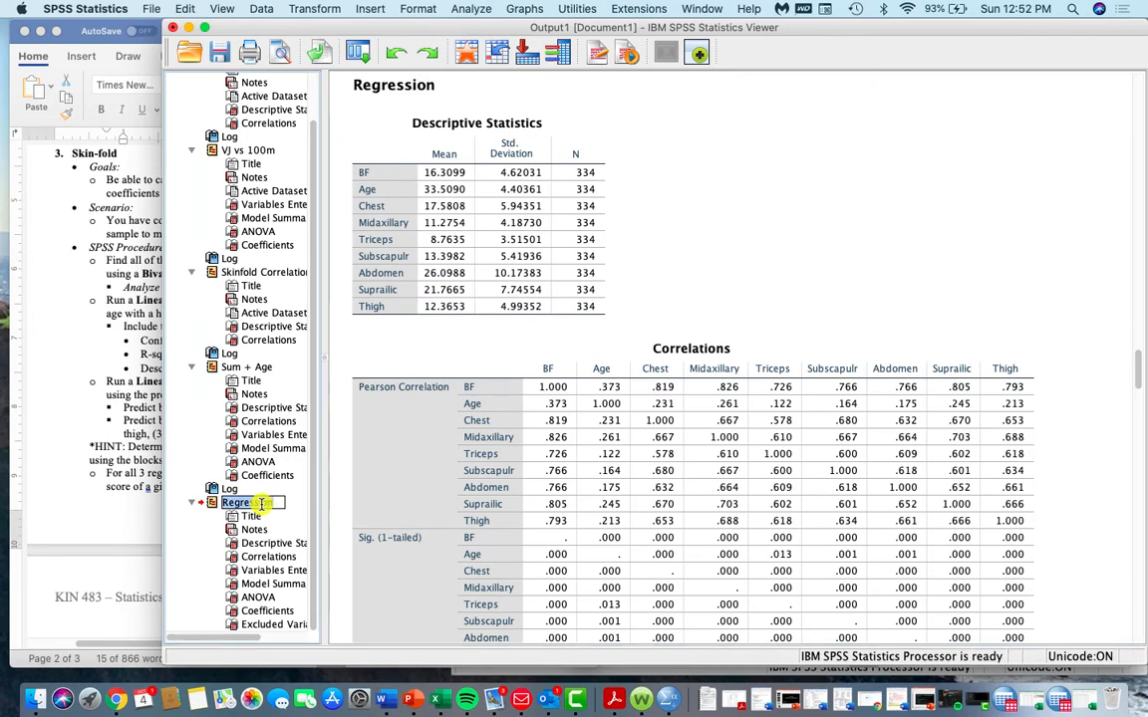
Rename the new Regression heading in the output outline as 7 site + Age.
click(267, 503)
text(7)
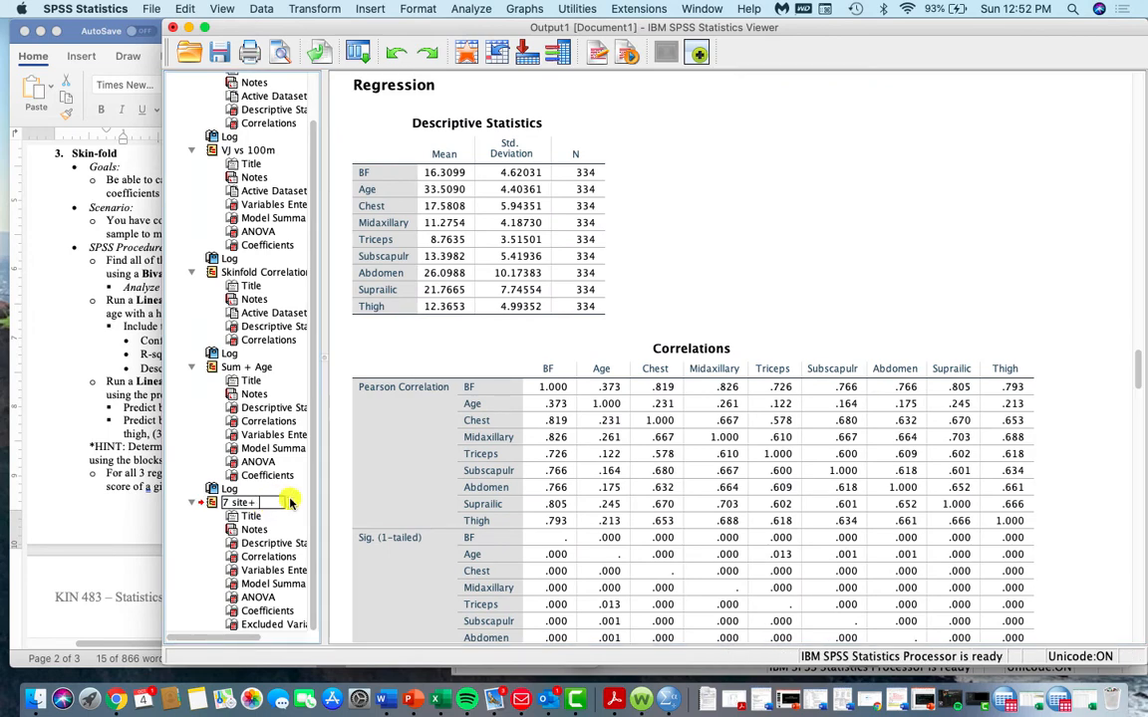
text( site+)
key(BackSpace)
text(+ Age)
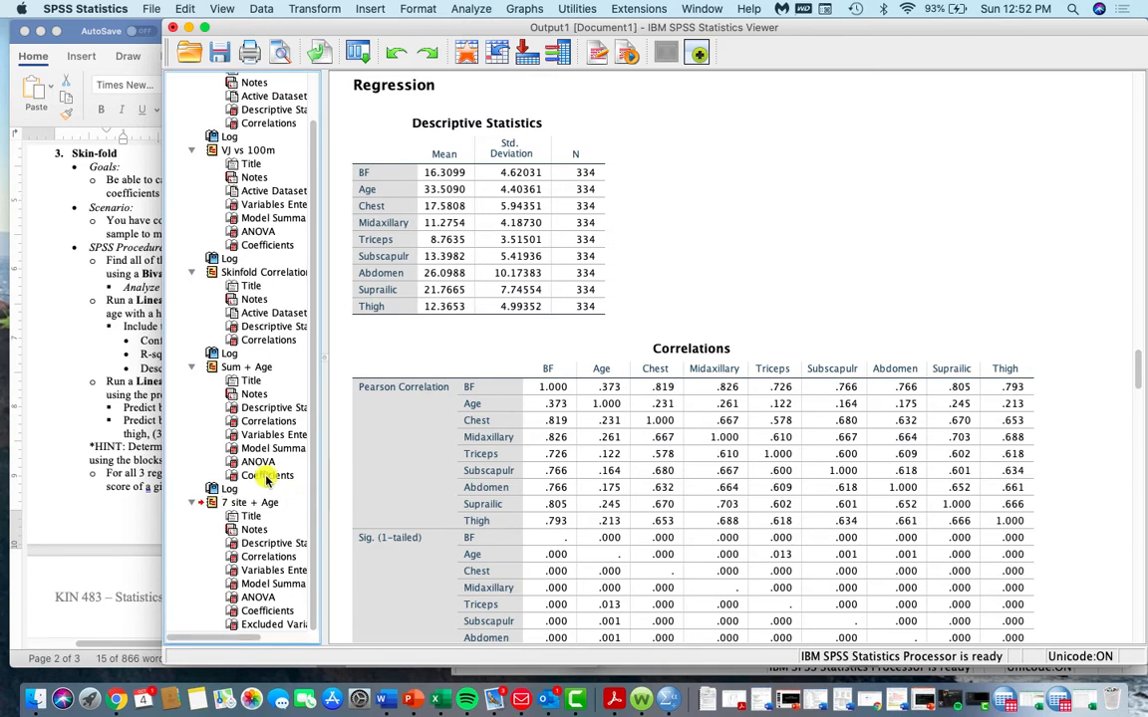
Examine the 7 site + Age output, covering the descriptive statistics, correlations and the order in which variables were entered.
click(495, 309)
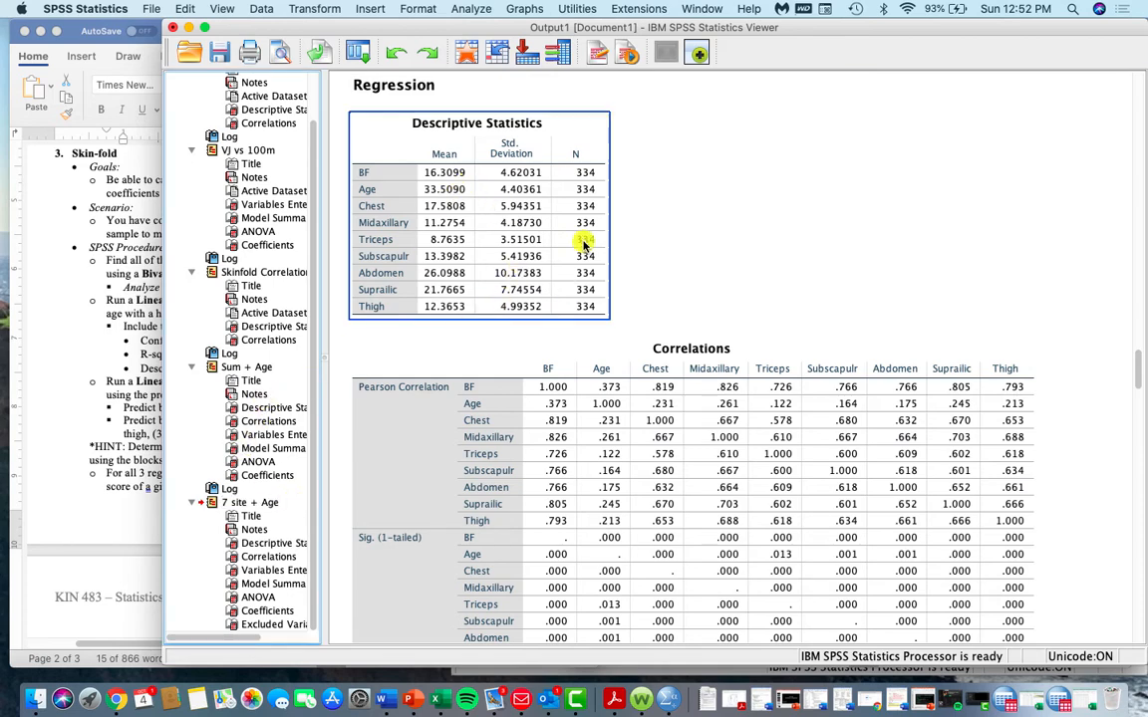
click(655, 270)
scroll(658, 266, down, 5)
click(591, 234)
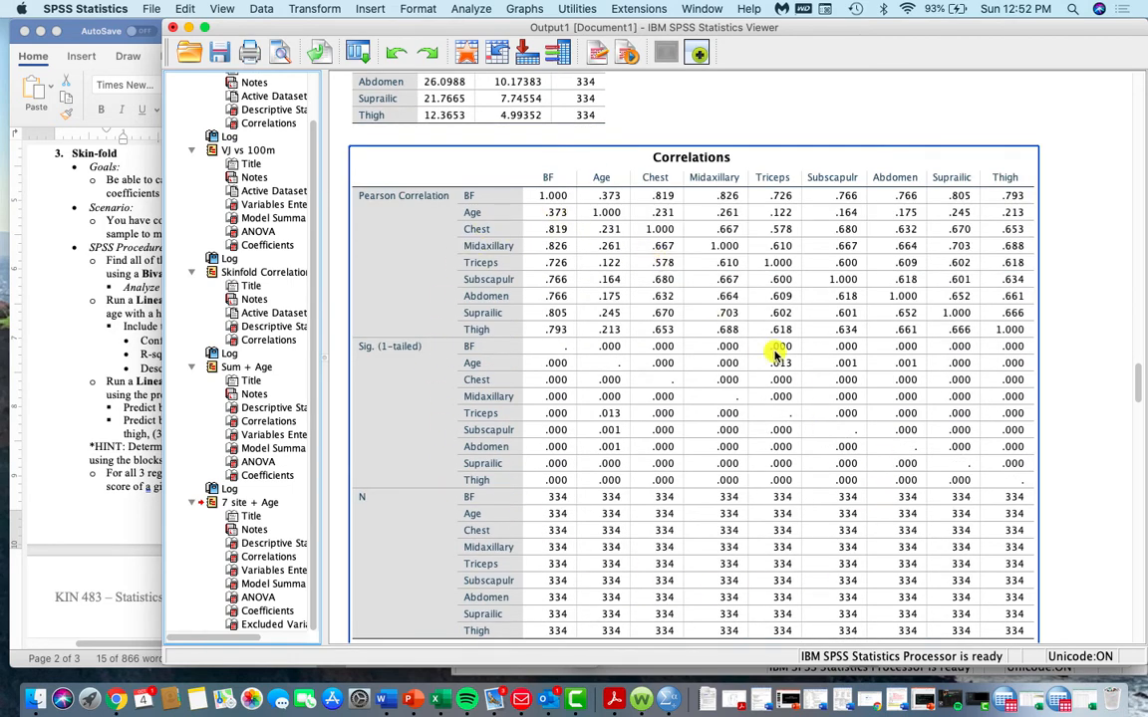
scroll(588, 290, down, 2)
scroll(588, 290, down, 11)
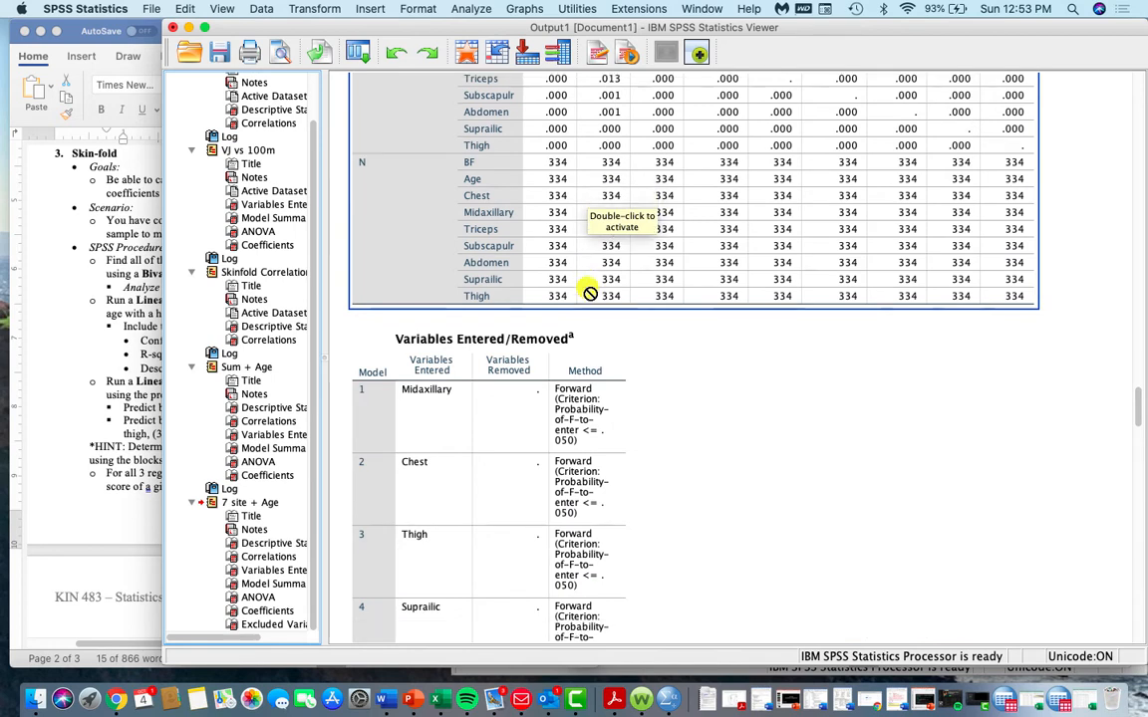
click(590, 292)
click(671, 295)
scroll(717, 301, down, 2)
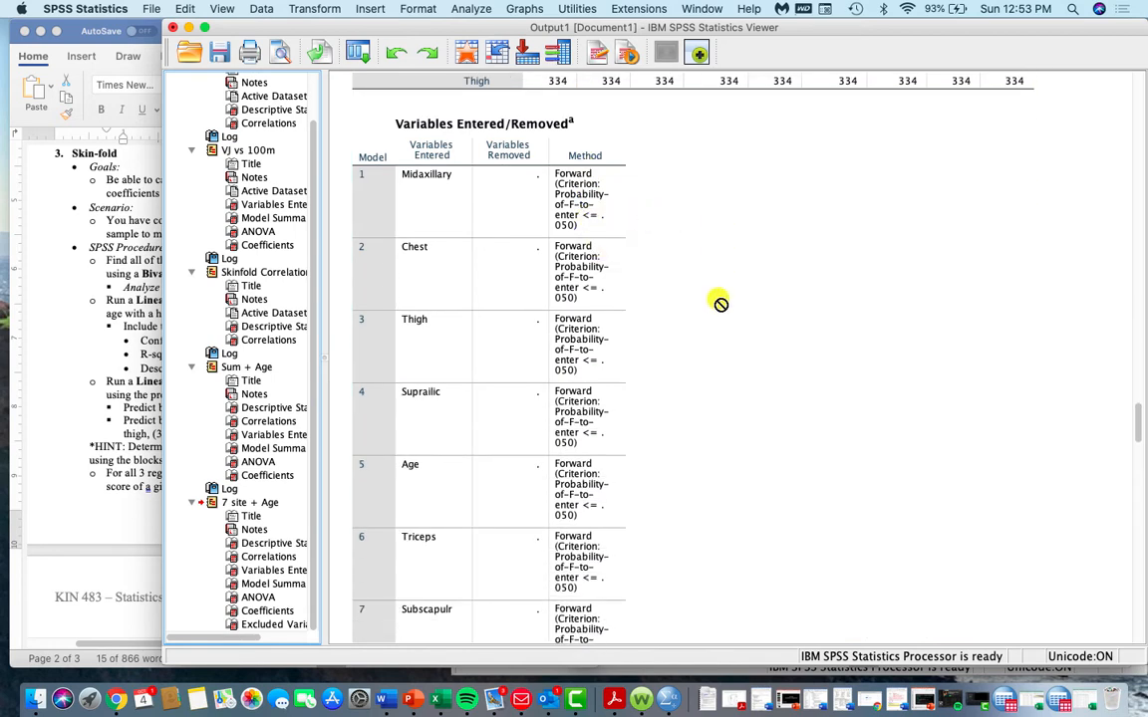
Examine the variable entry order in the 7 site + Age regression and the R Square and change statistics of its Model Summary.
scroll(720, 304, down, 1)
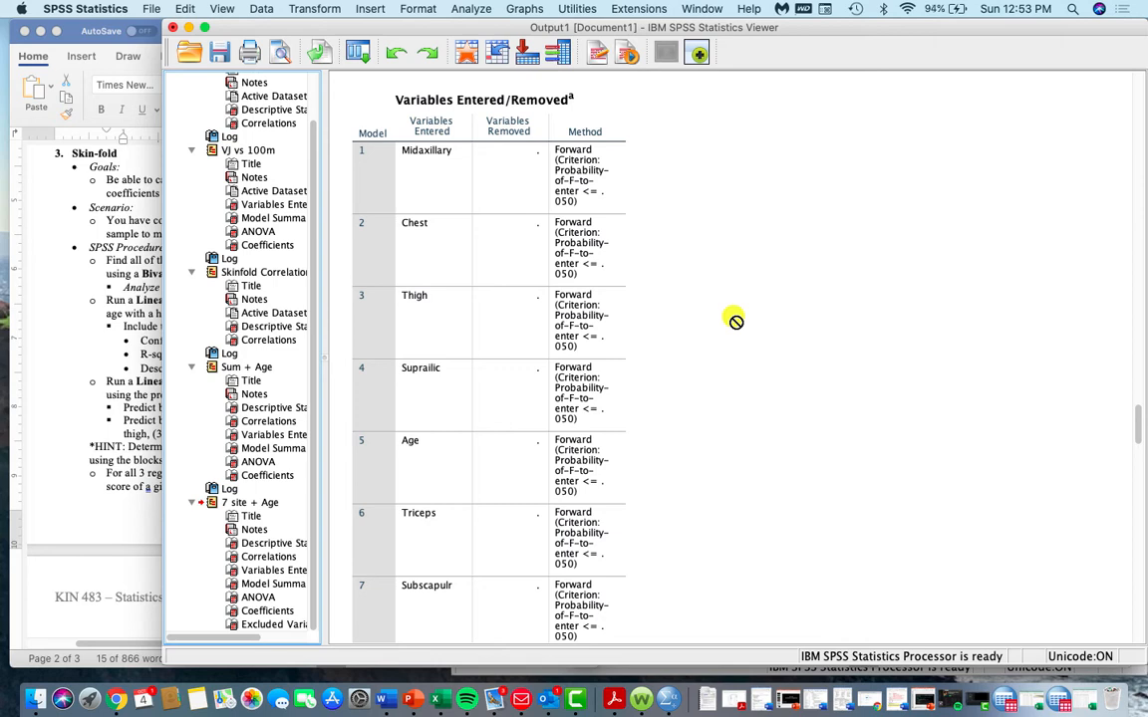
click(420, 103)
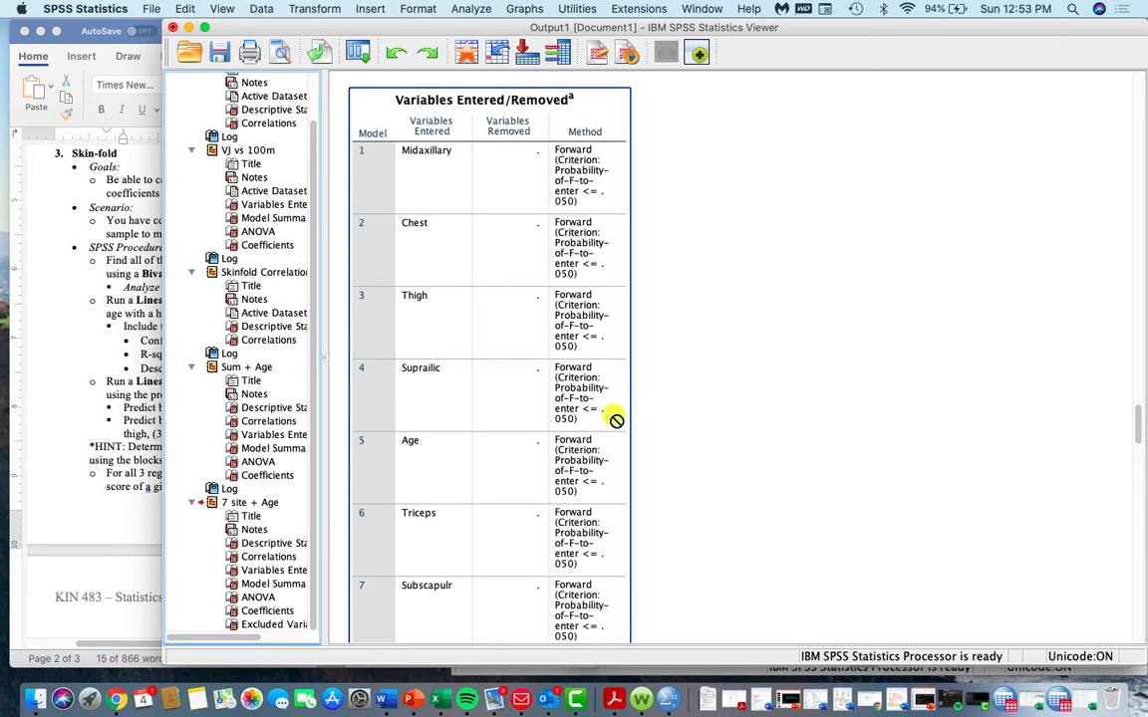
click(638, 379)
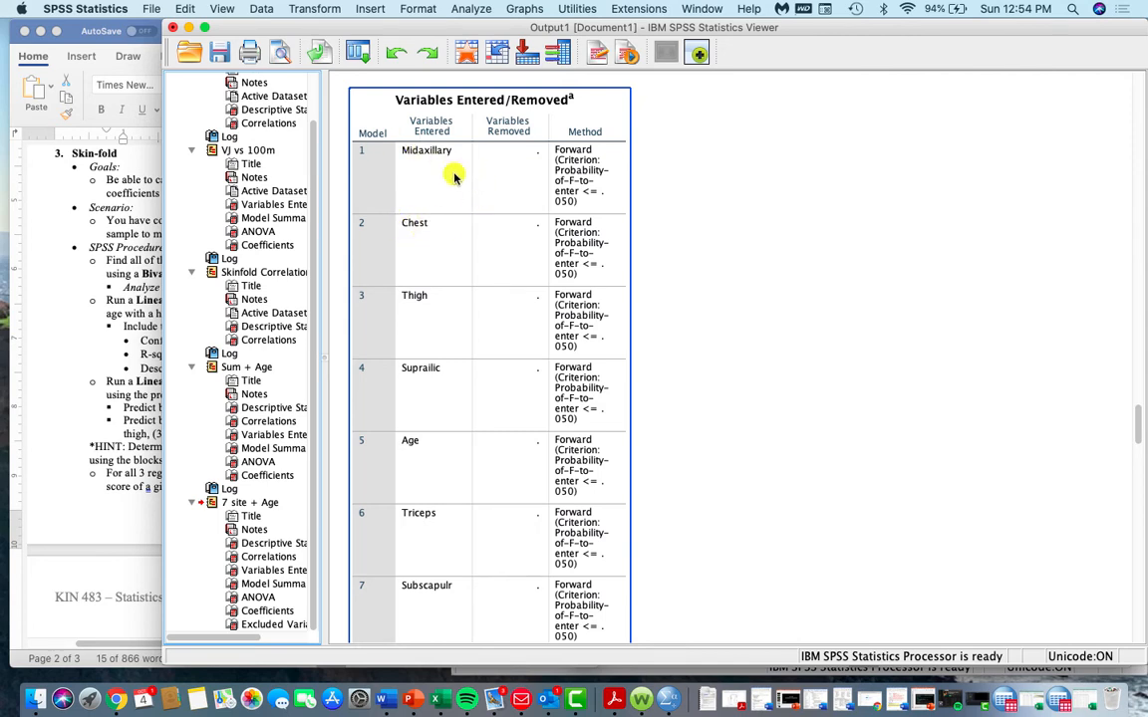
scroll(437, 214, down, 3)
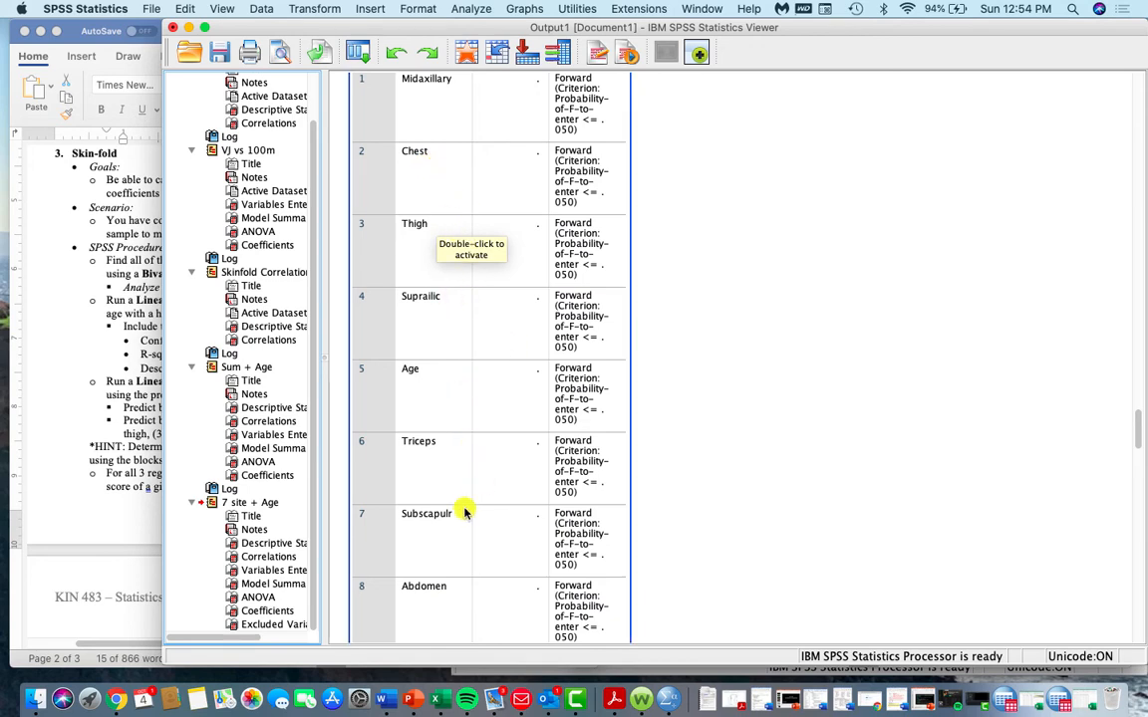
scroll(475, 578, down, 2)
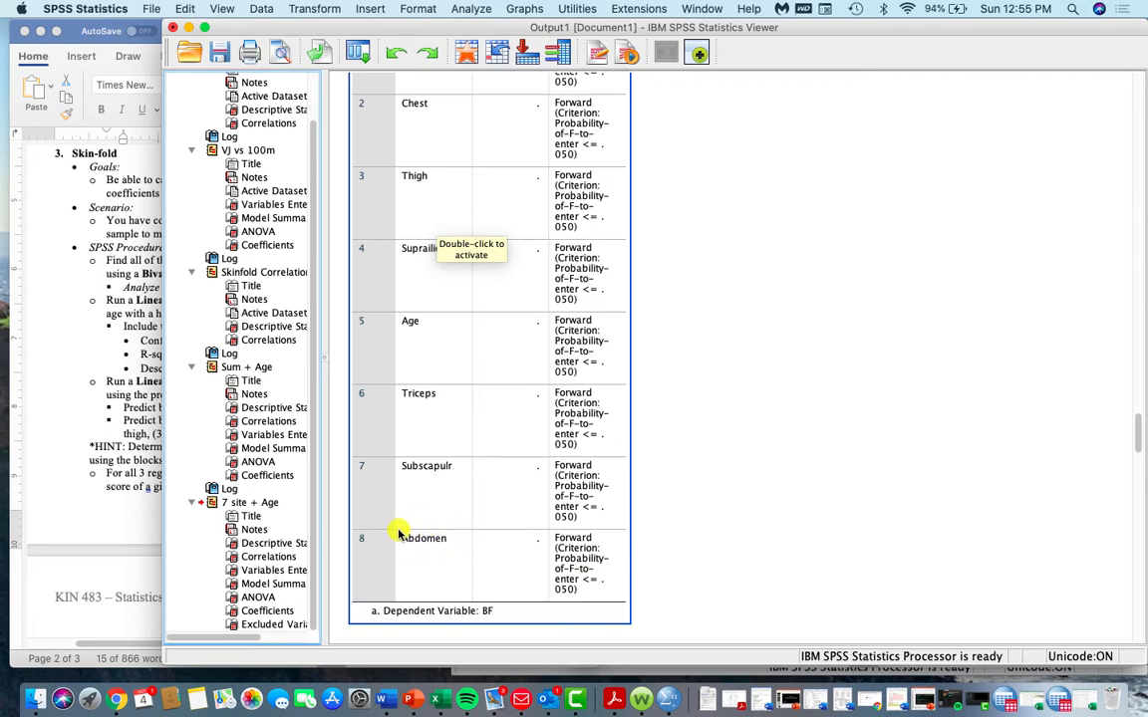
scroll(436, 558, down, 6)
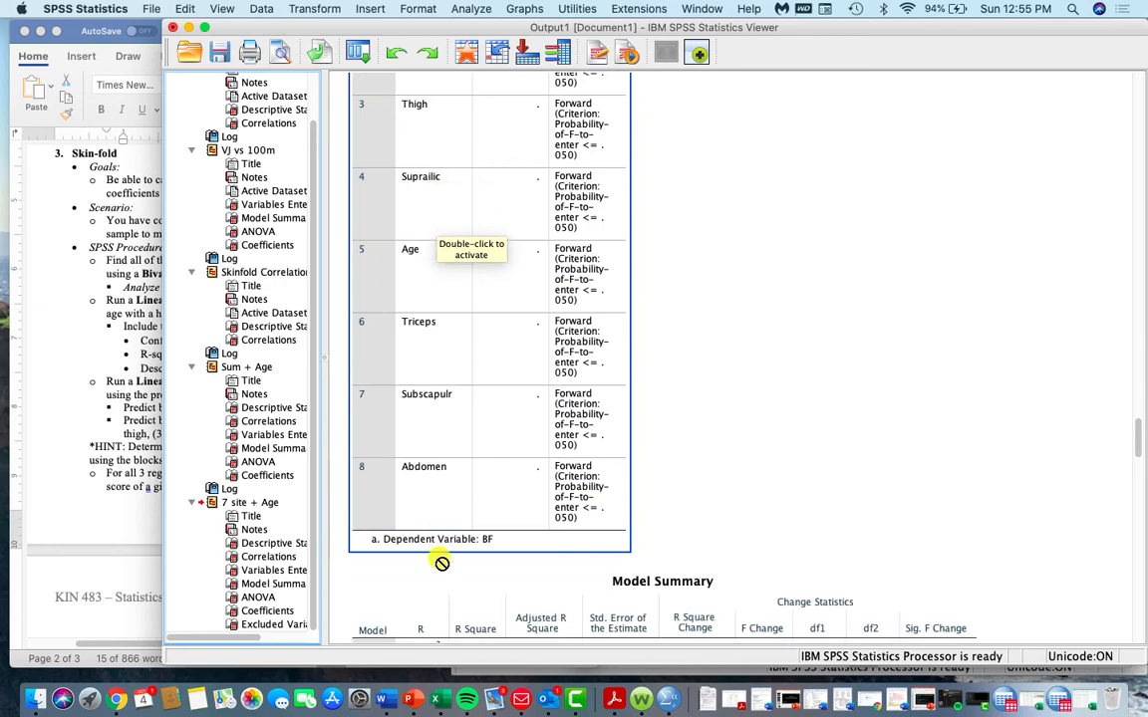
scroll(439, 561, down, 3)
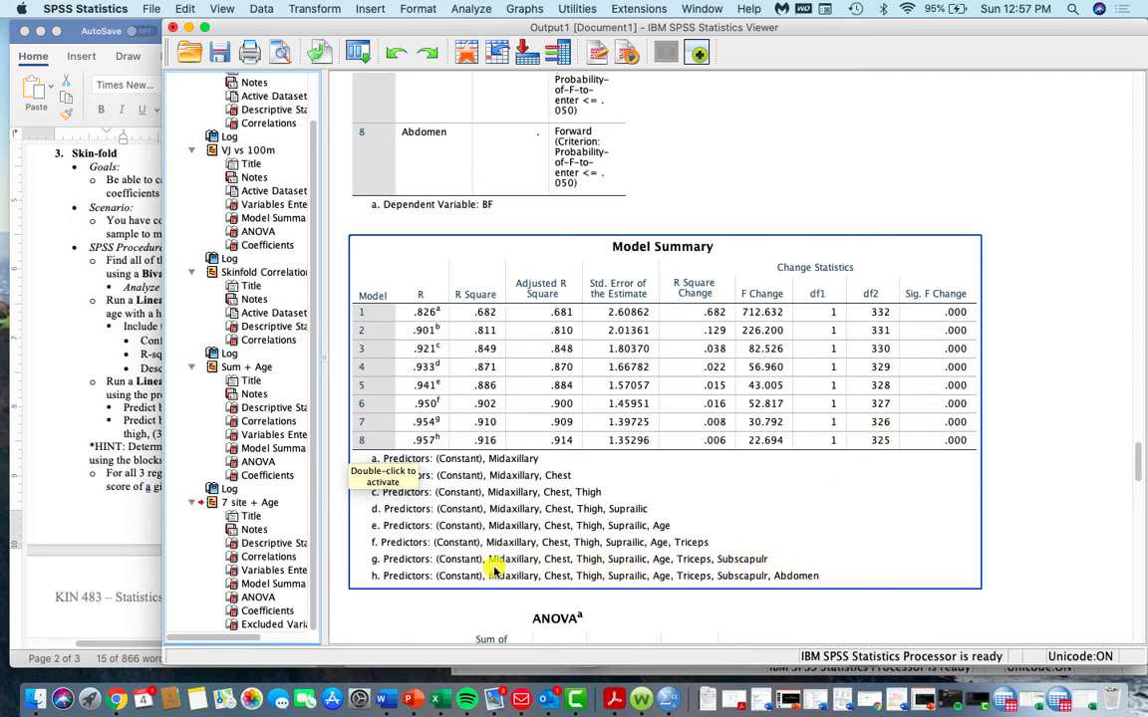
click(856, 595)
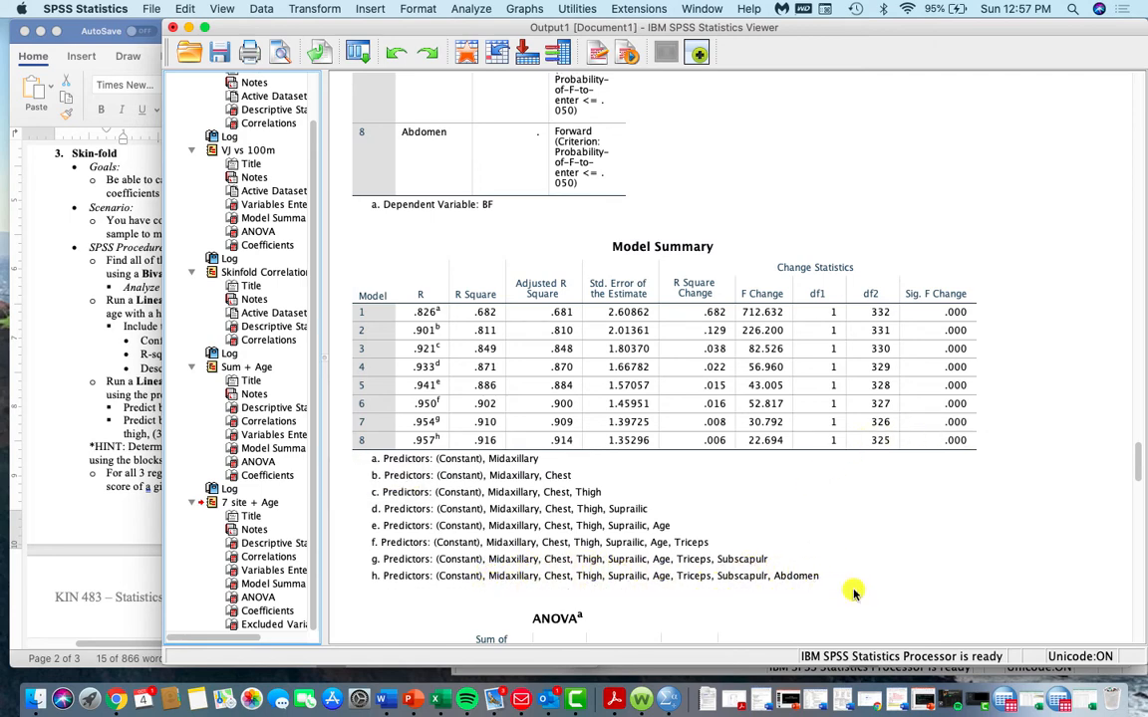
Review the ANOVA and Coefficients tables of the forward regression and compare their models with the predictor lists under the Model Summary.
scroll(822, 595, down, 10)
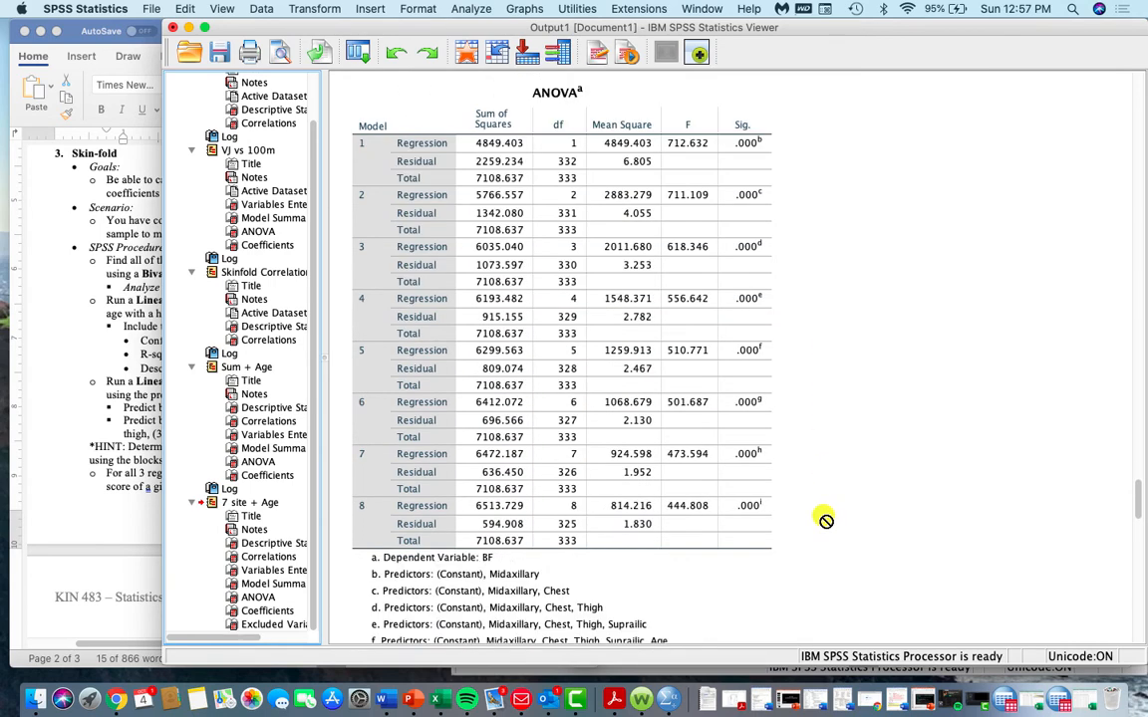
scroll(826, 520, down, 10)
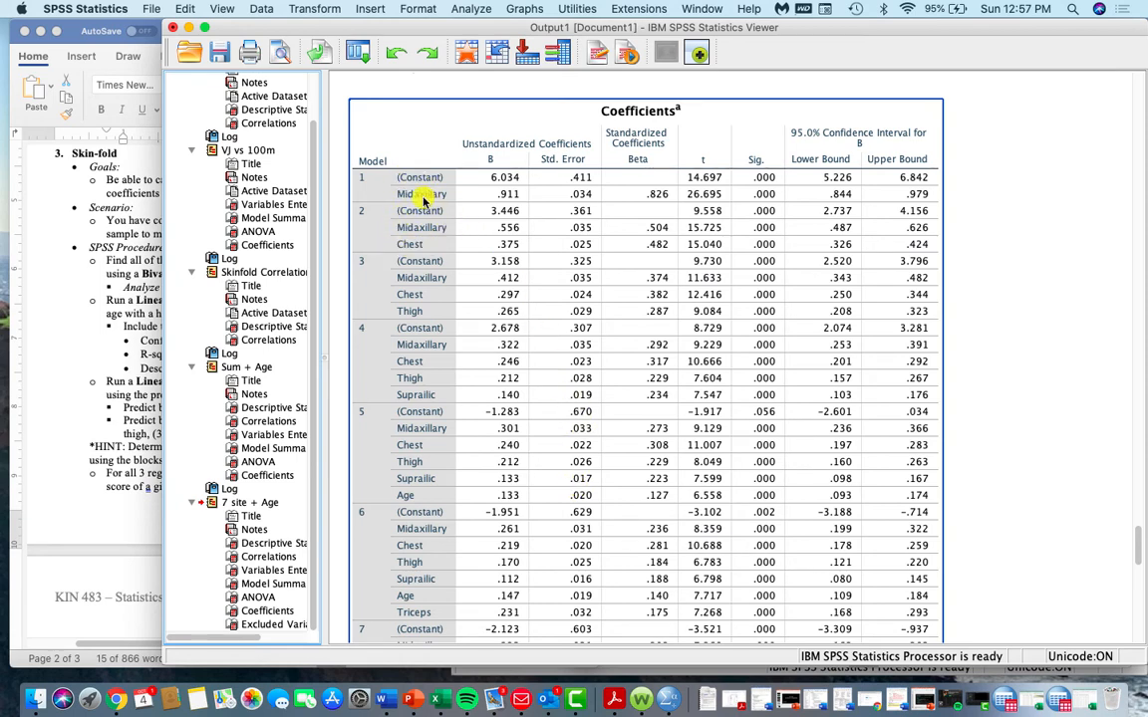
scroll(432, 257, up, 10)
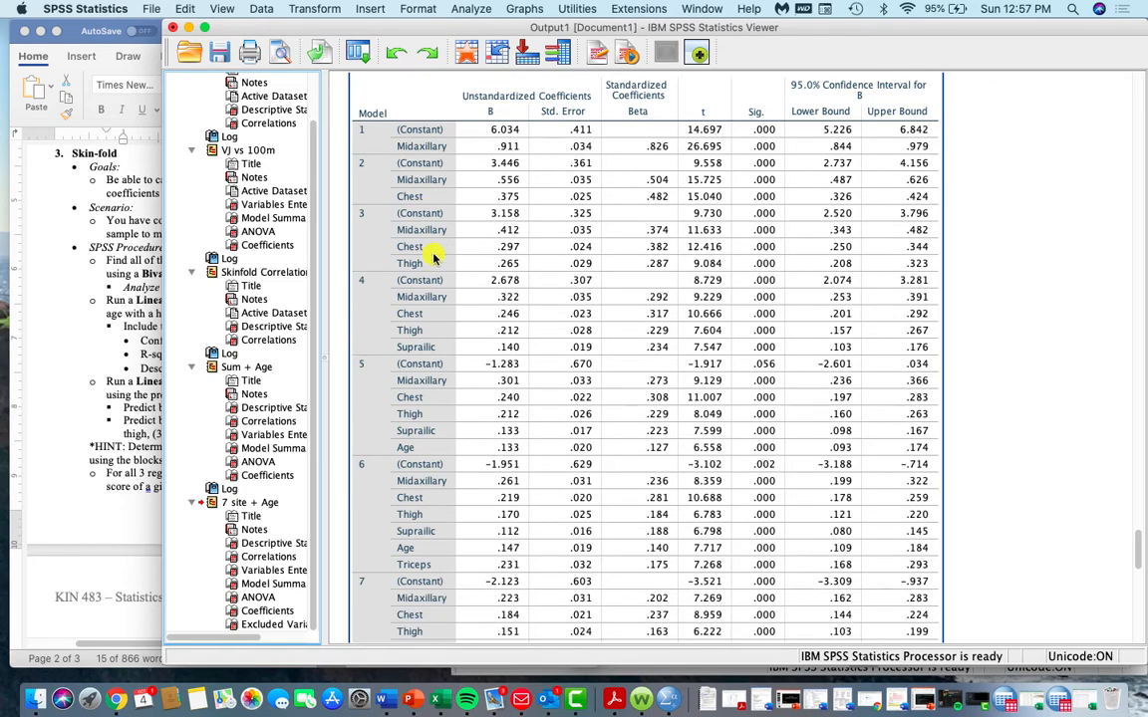
scroll(432, 257, down, 5)
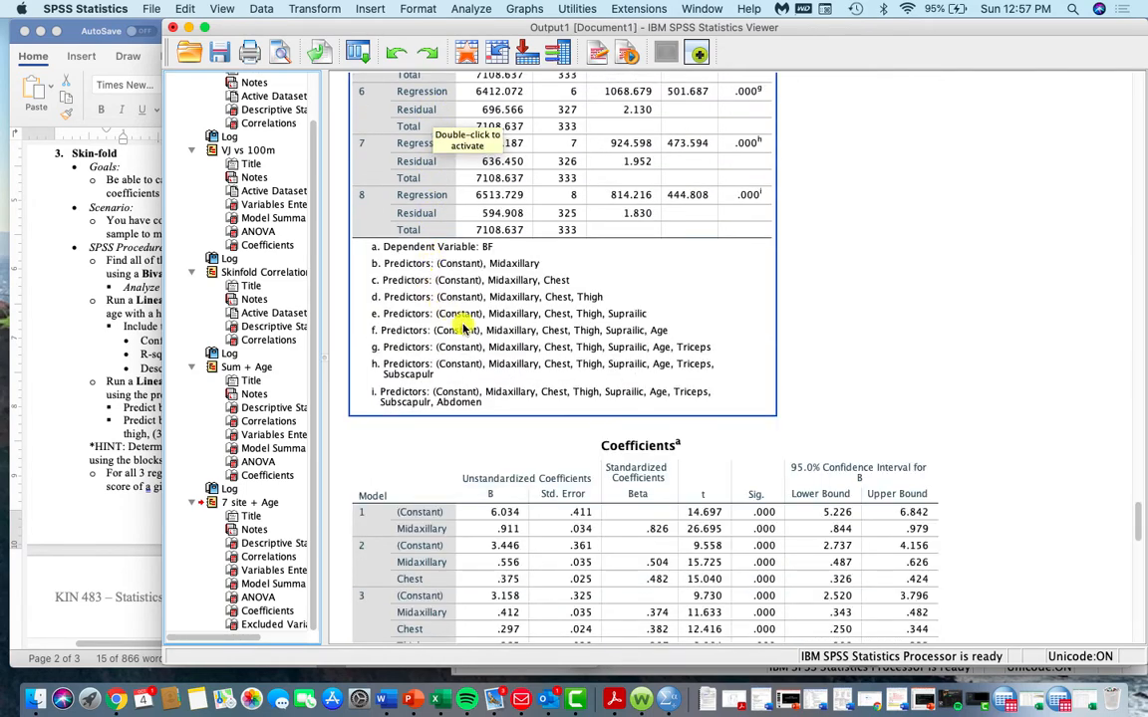
scroll(445, 391, down, 1)
scroll(445, 391, up, 10)
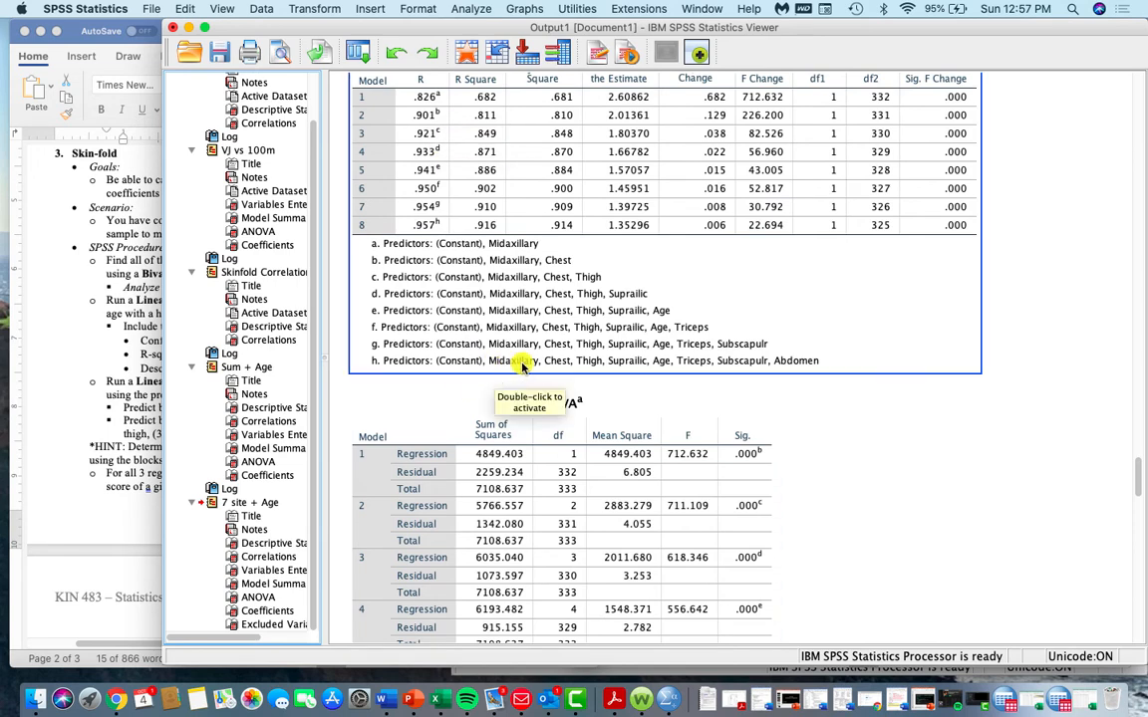
click(584, 368)
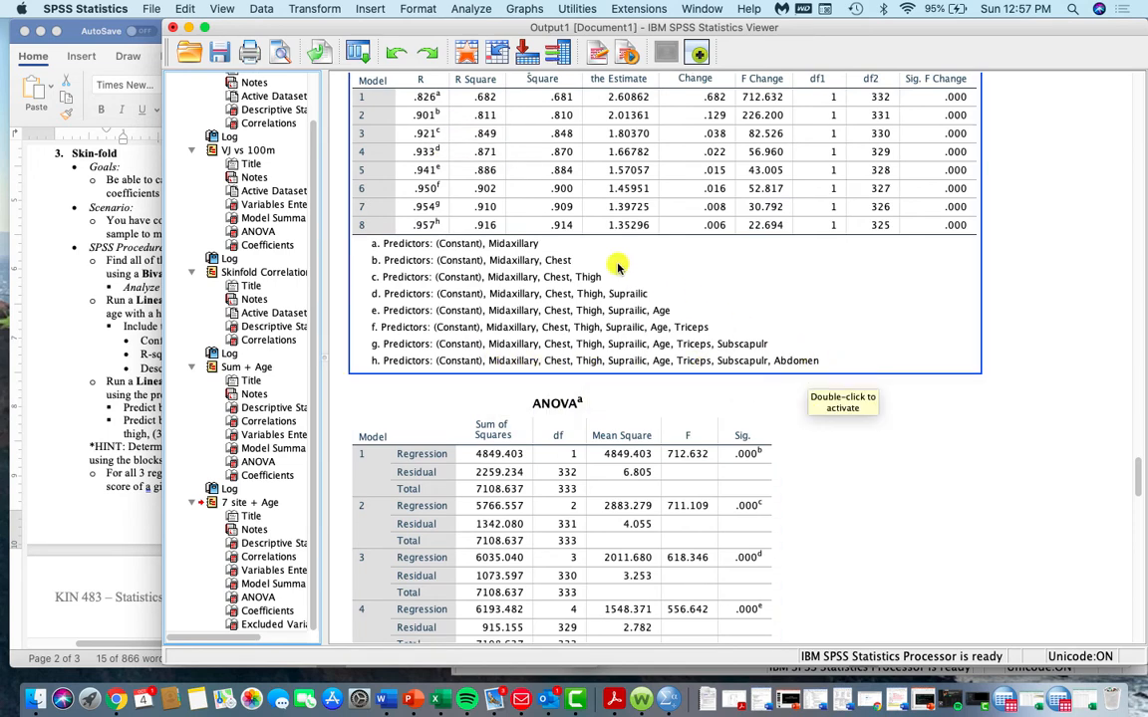
scroll(440, 228, down, 1)
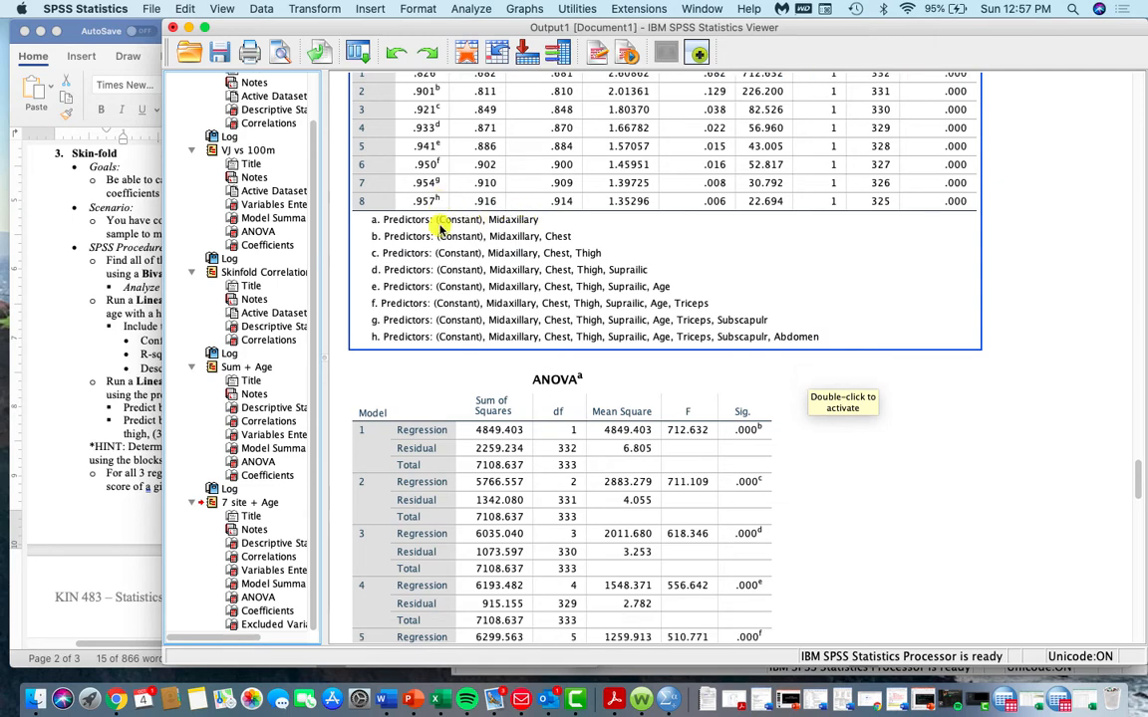
scroll(439, 228, up, 2)
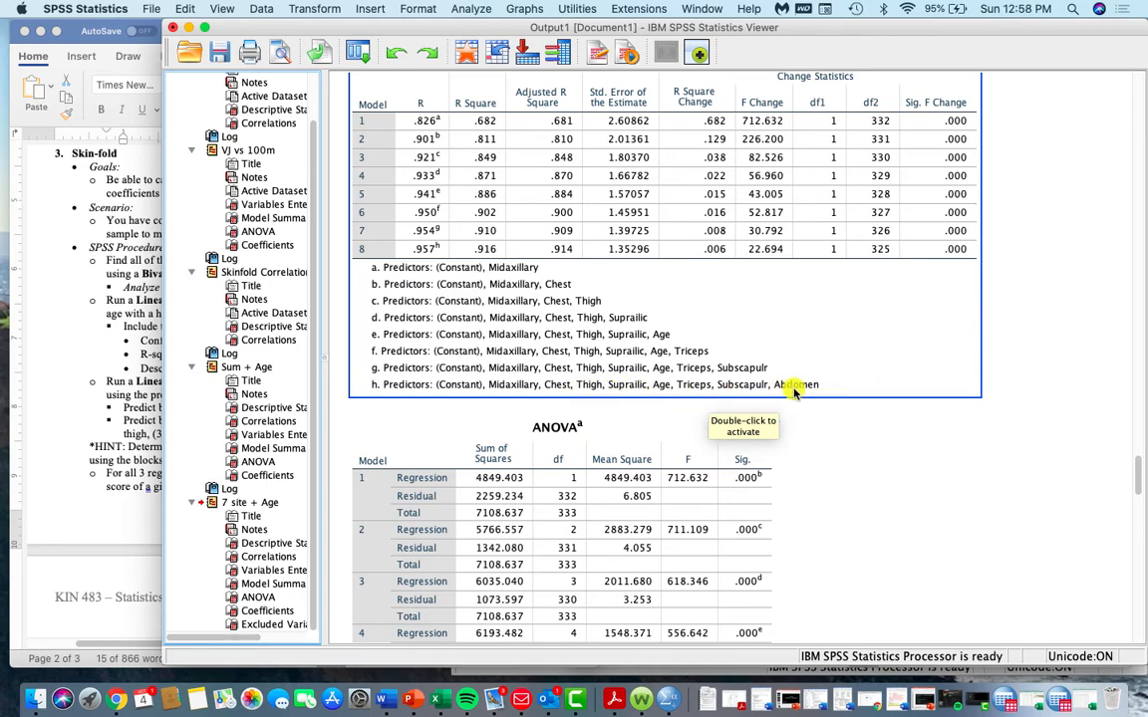
Read the constants and unstandardized B values in the Coefficients table, from model 1 through model 8.
scroll(792, 391, down, 15)
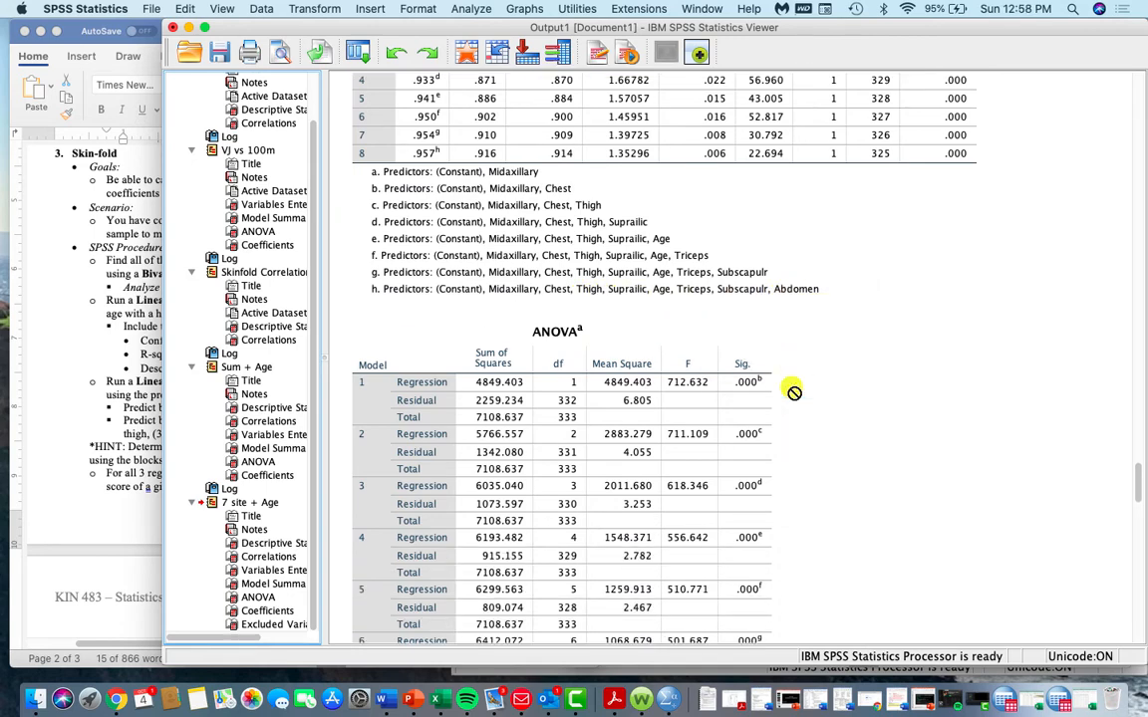
scroll(792, 390, down, 12)
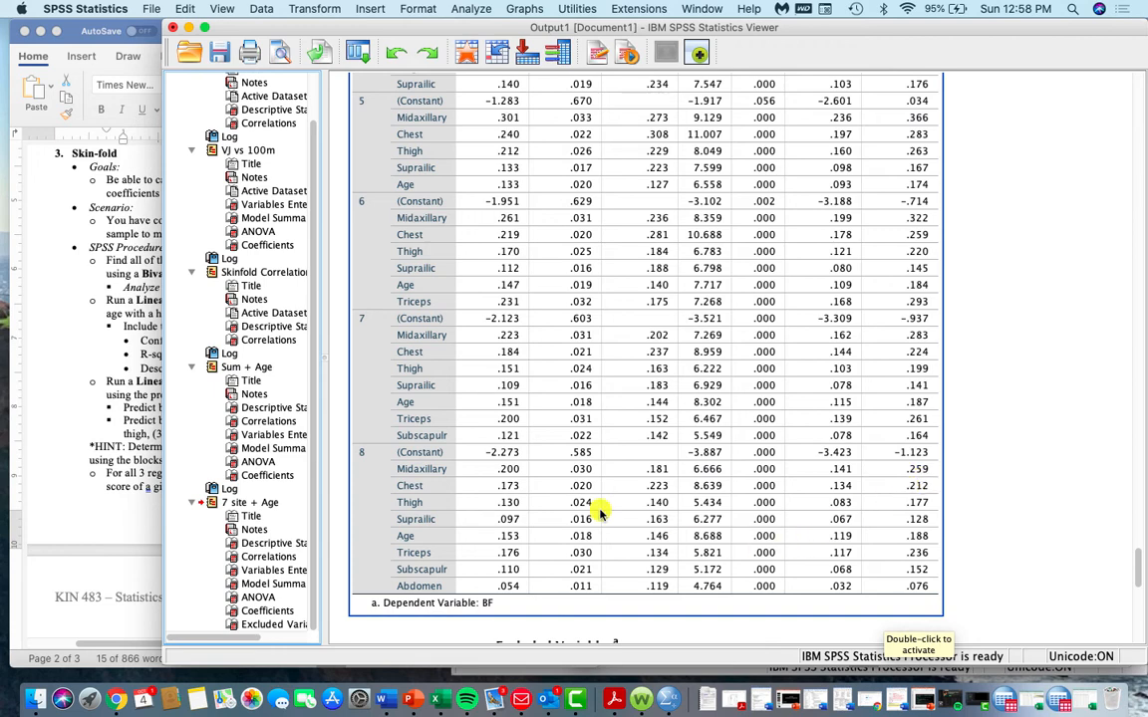
scroll(492, 456, up, 8)
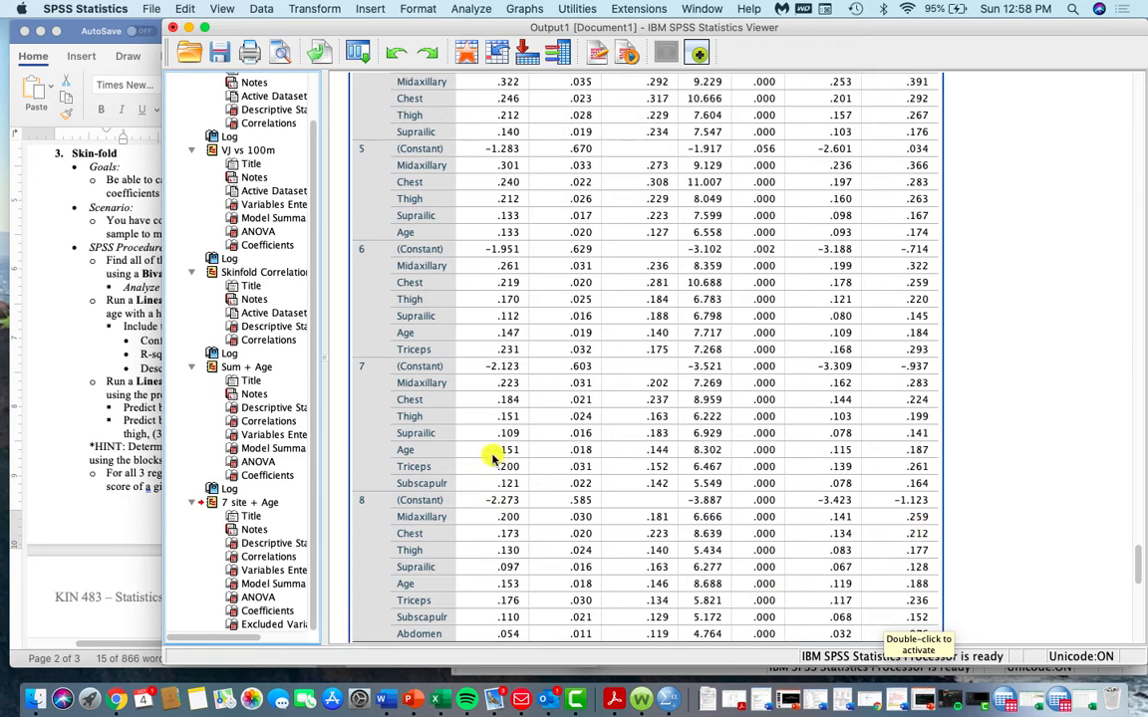
scroll(488, 339, up, 2)
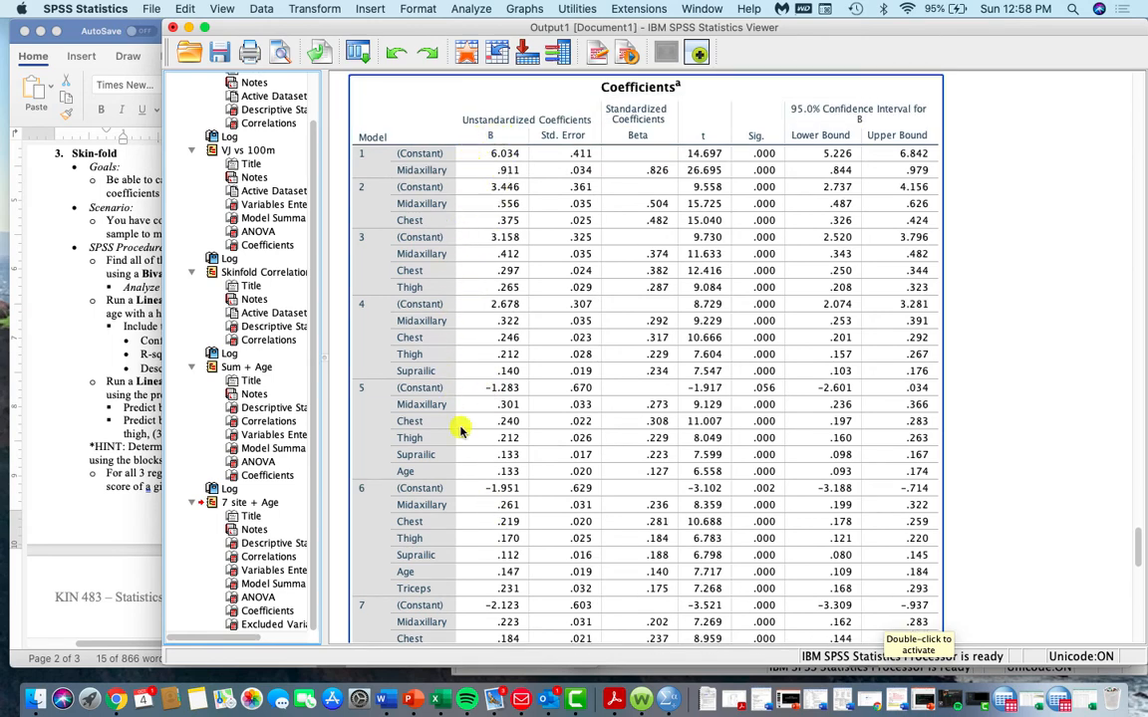
scroll(488, 461, down, 1)
scroll(487, 464, up, 4)
scroll(487, 461, down, 20)
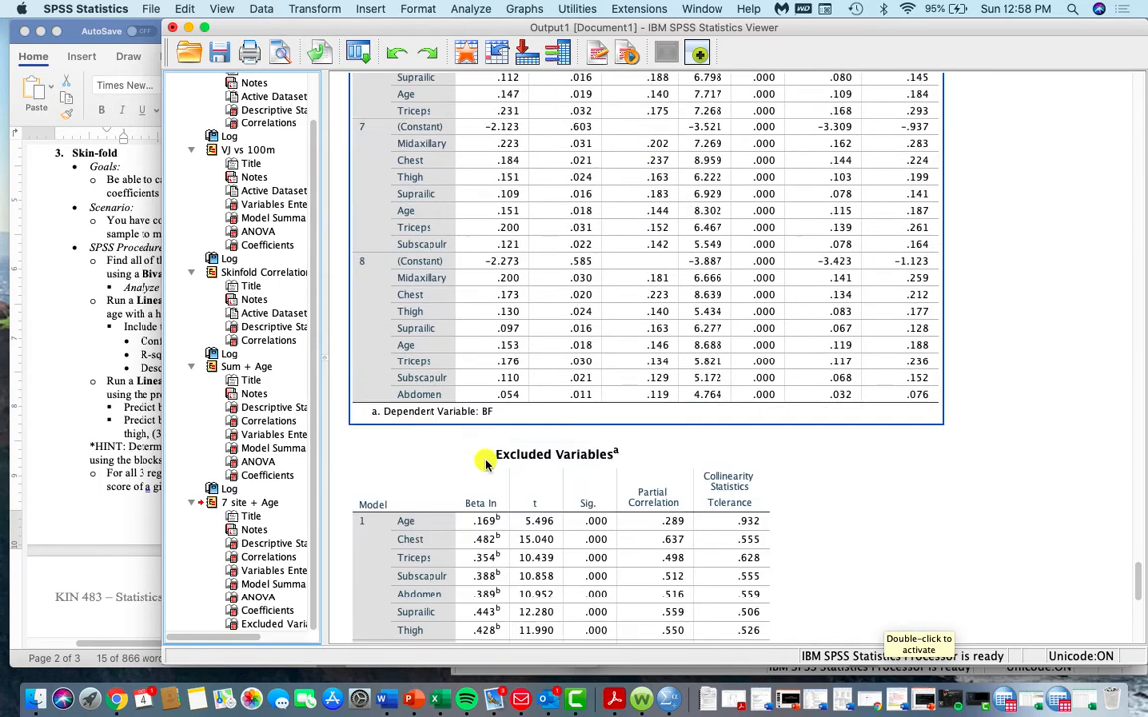
scroll(487, 461, up, 8)
click(487, 462)
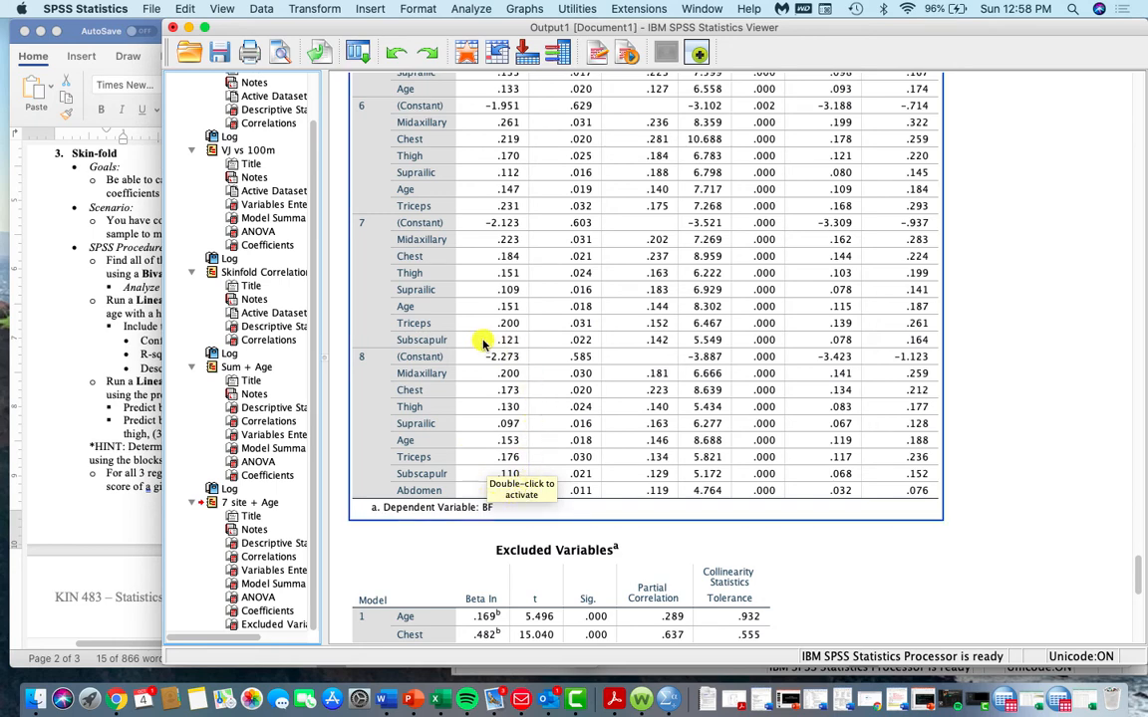
Examine the Excluded Variables table and its predictor footnotes for models 1 to 7, and look back over the ANOVA and Coefficients tables.
scroll(481, 349, down, 5)
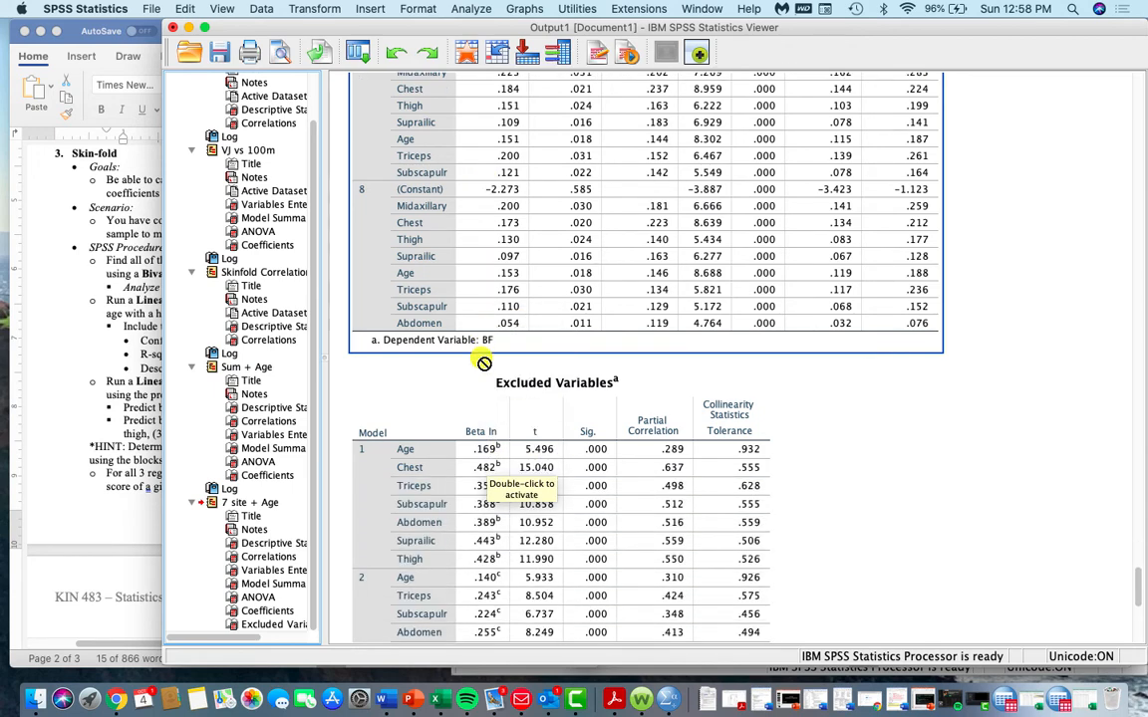
click(484, 367)
scroll(483, 365, down, 3)
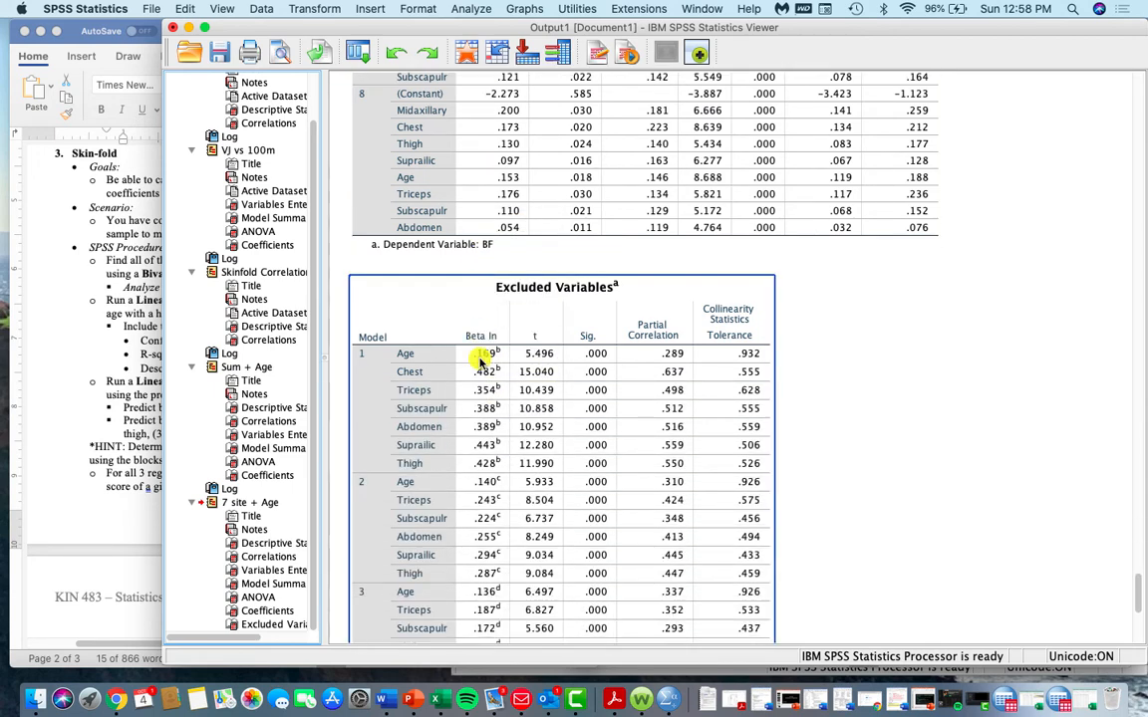
scroll(480, 362, down, 5)
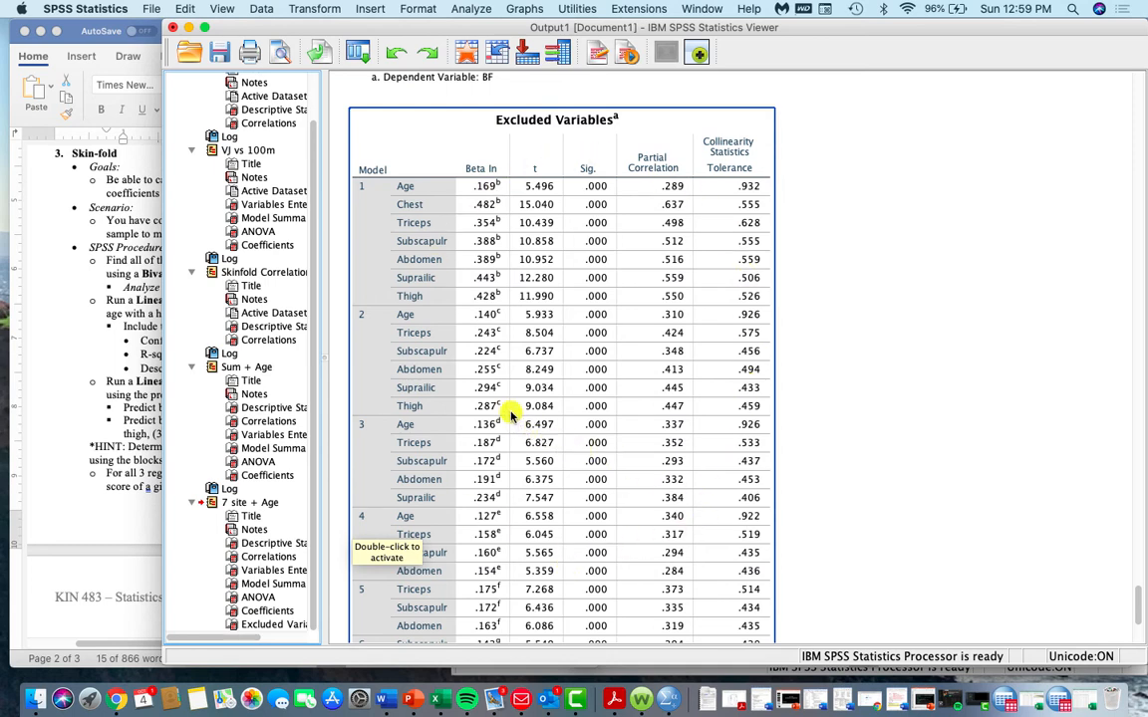
scroll(512, 415, down, 5)
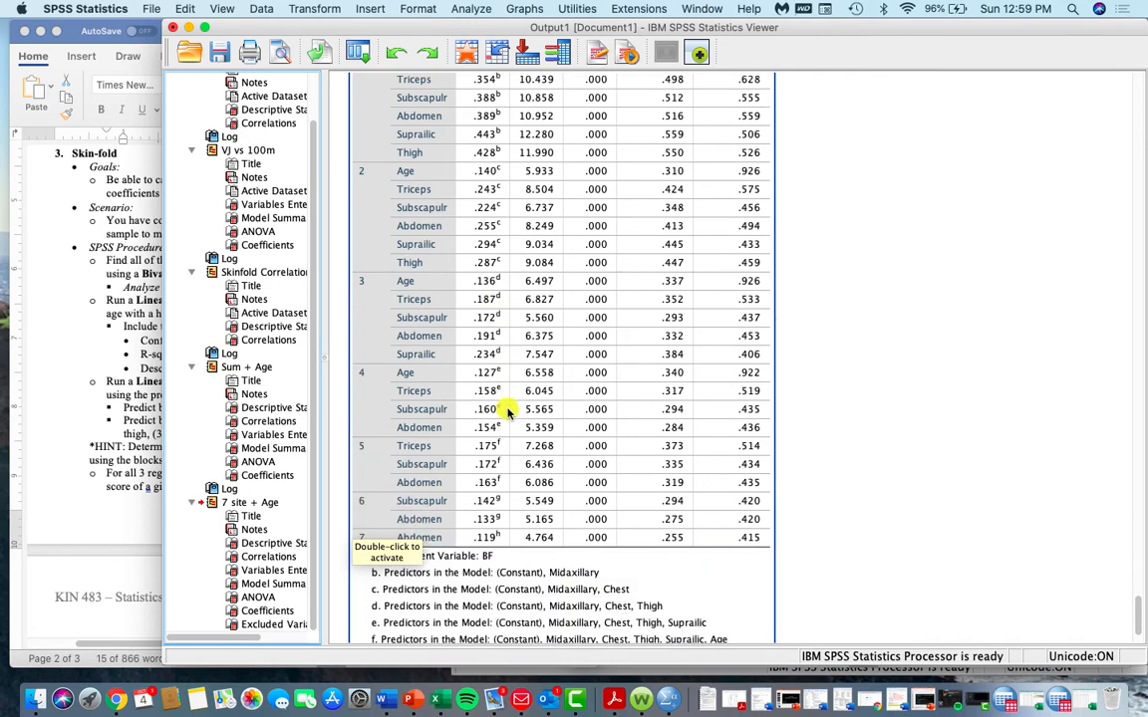
scroll(509, 413, down, 3)
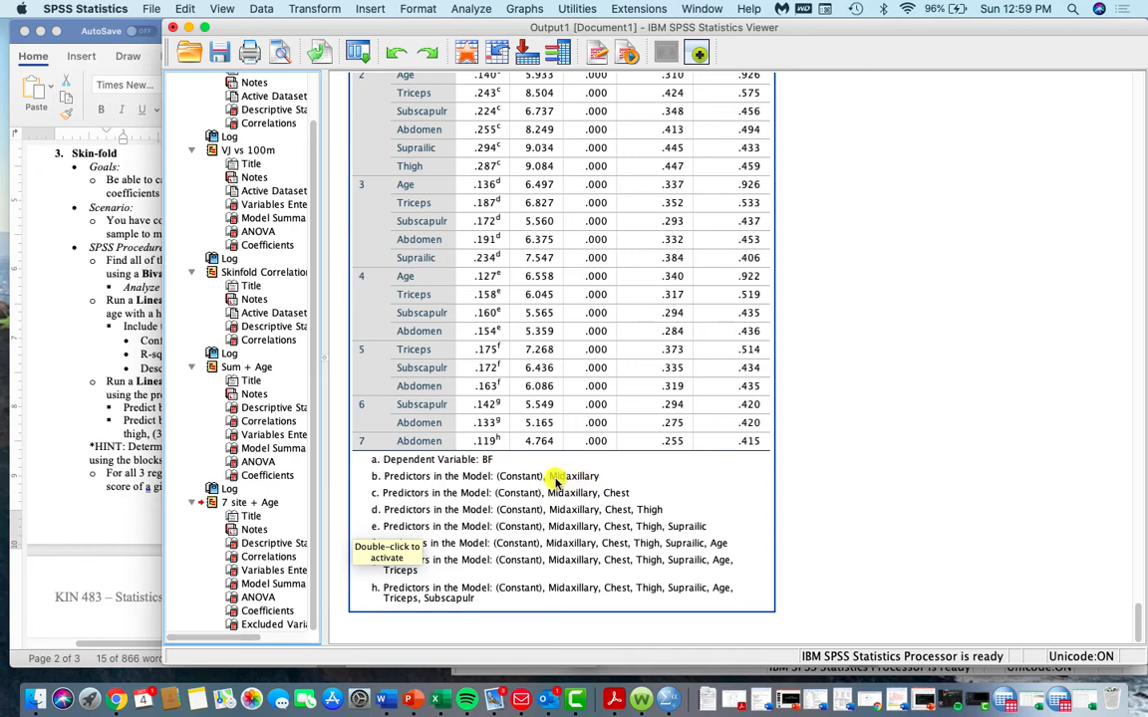
scroll(556, 481, up, 5)
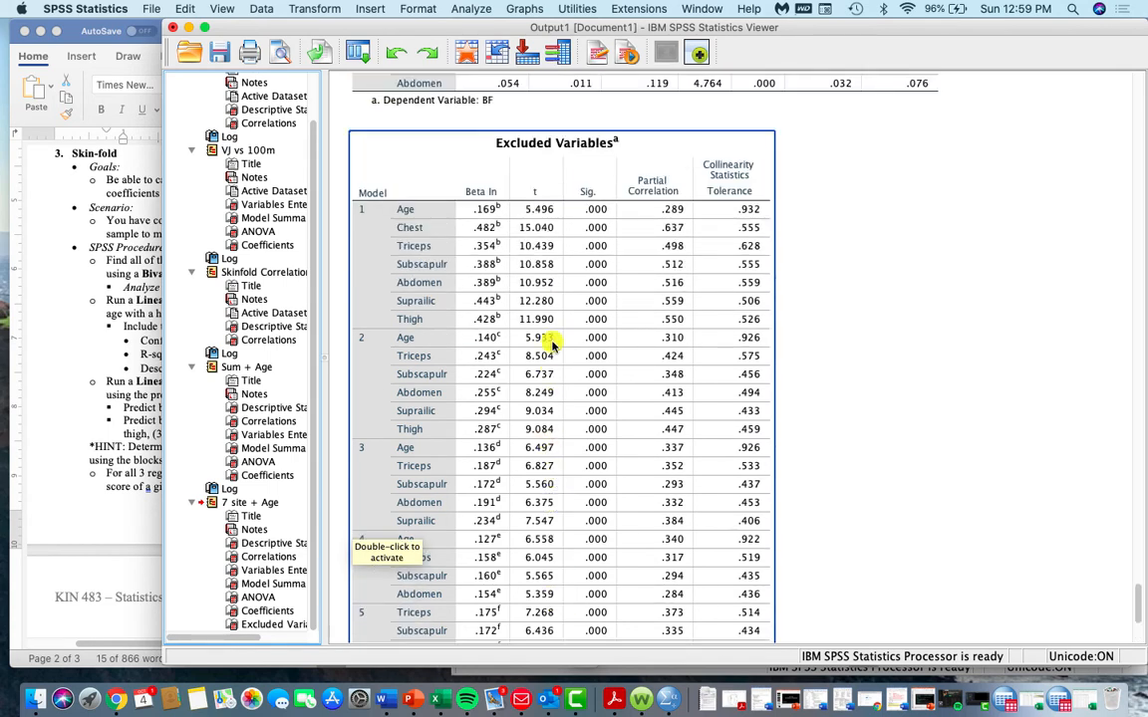
scroll(513, 404, down, 5)
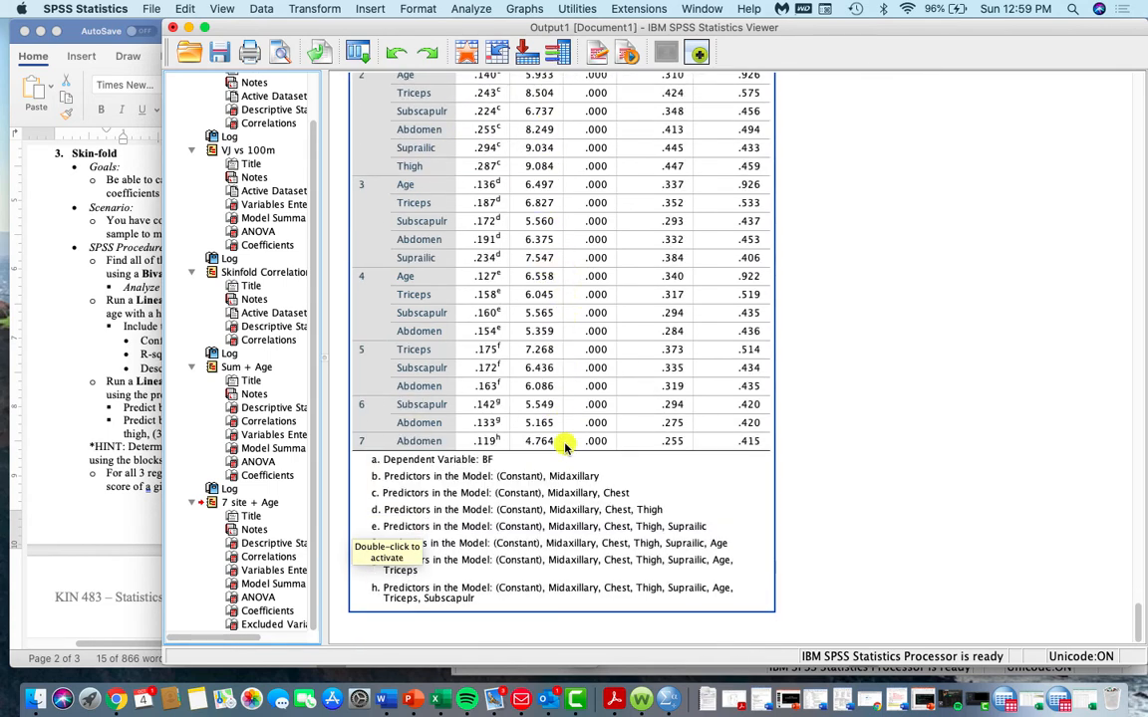
scroll(565, 448, up, 9)
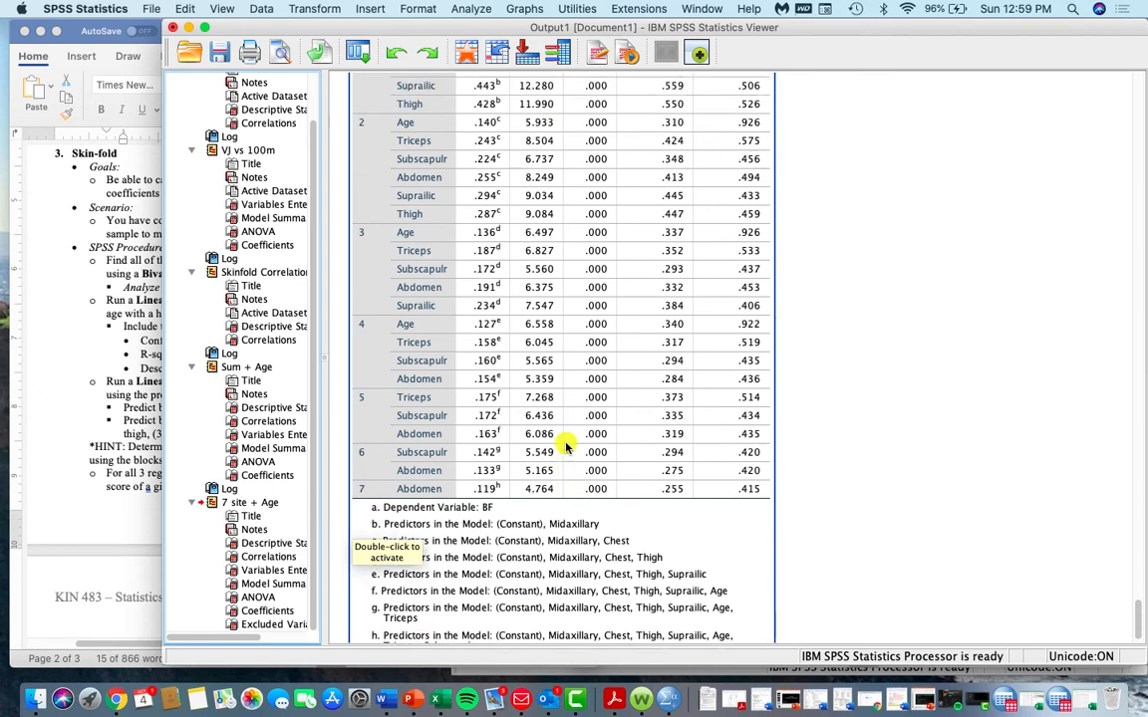
scroll(565, 448, up, 13)
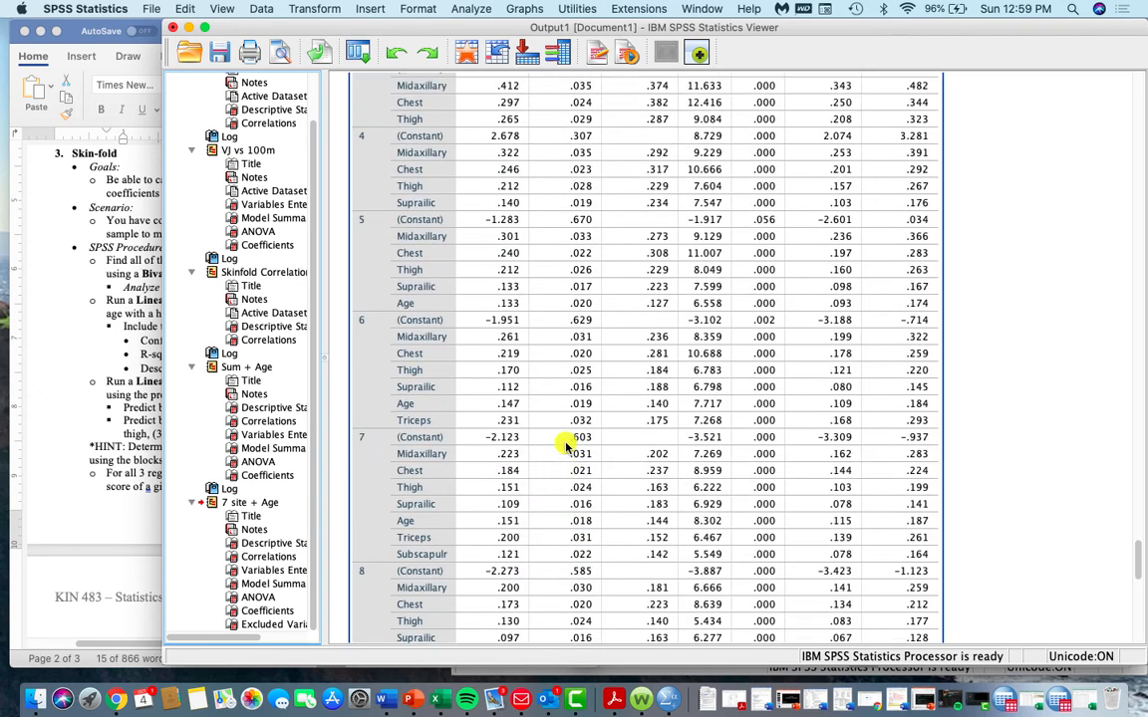
scroll(565, 447, up, 9)
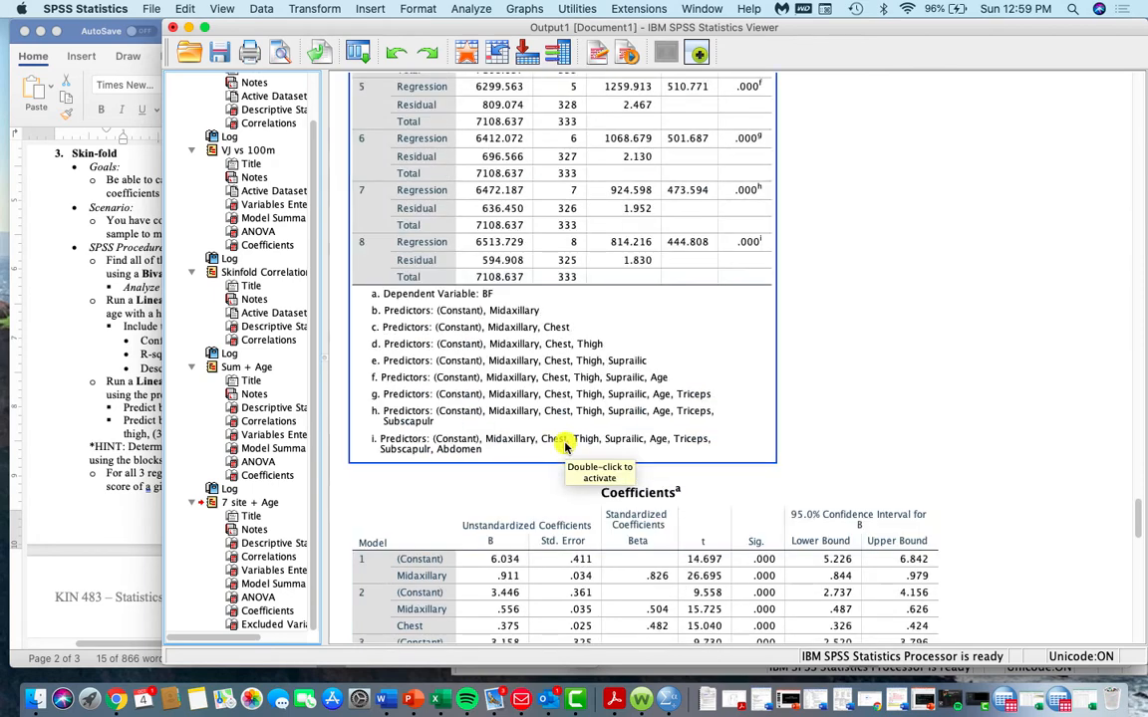
scroll(565, 447, down, 13)
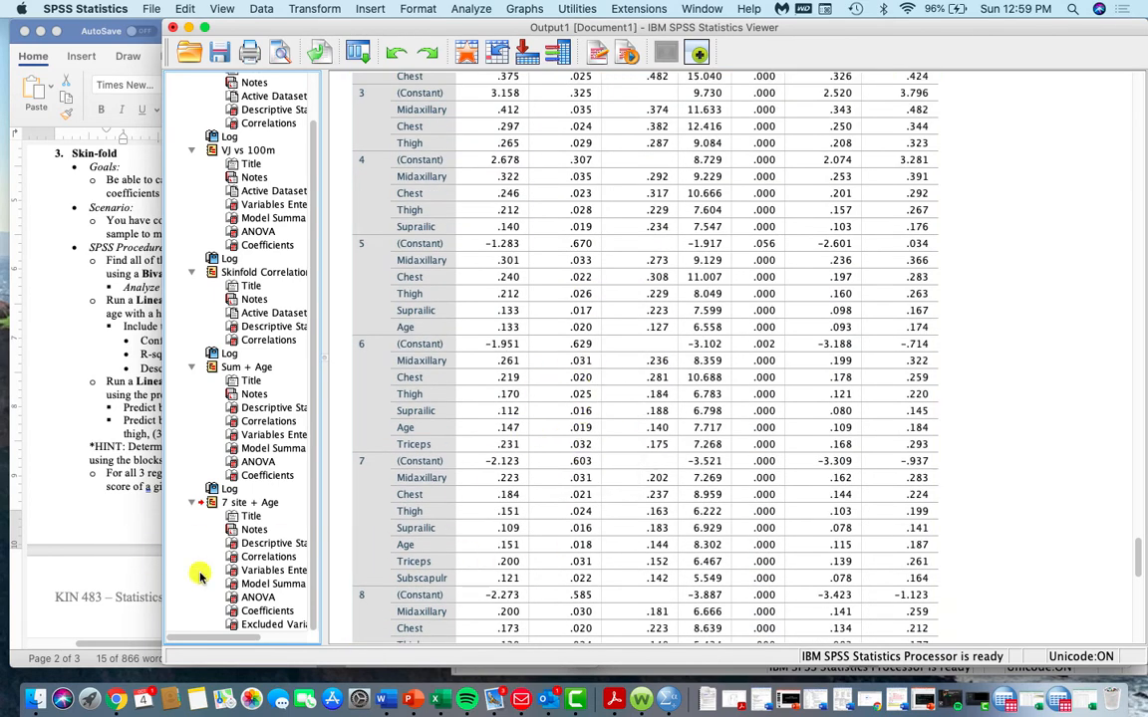
Switch to the Activity 5 instructions in Word and highlight the task predicting body fat from abdomen, thigh and triceps with the enter method.
click(395, 699)
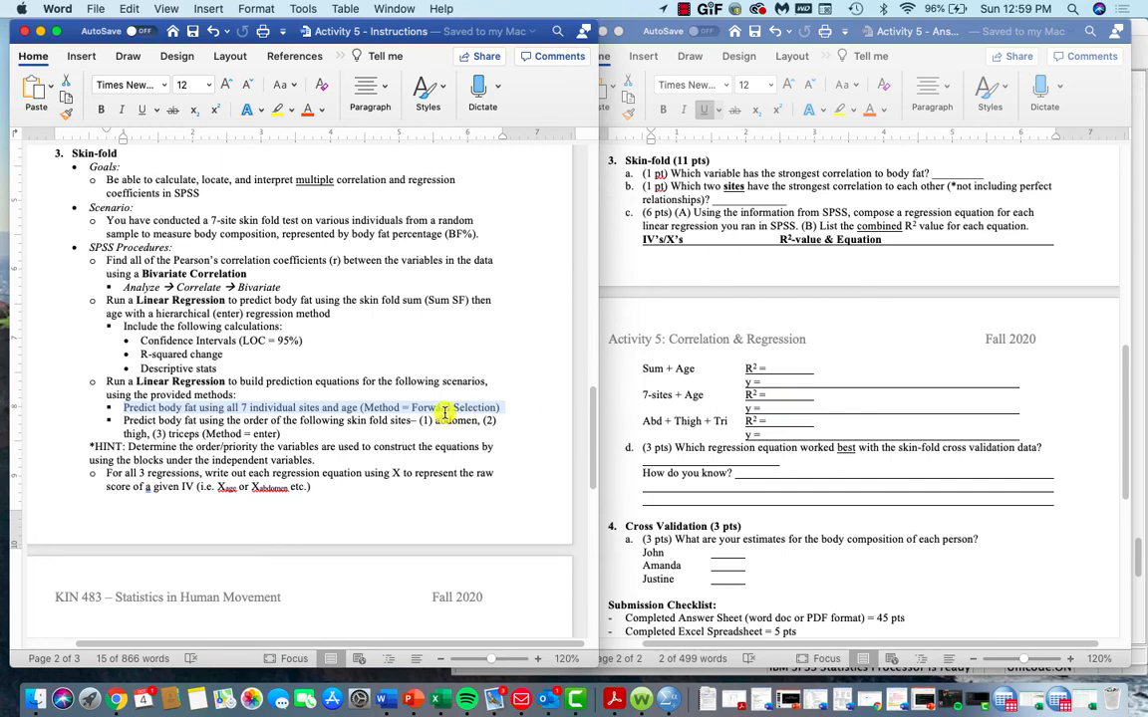
drag(283, 435, 181, 426)
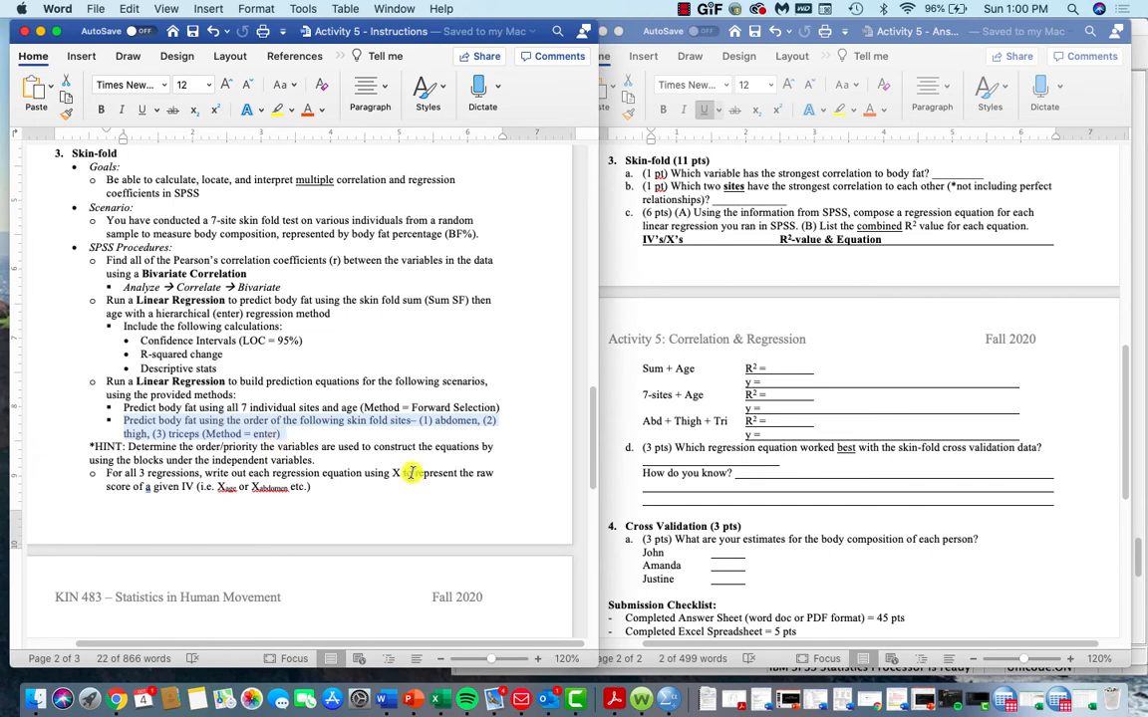
Switch to SPSS and check the variables of the Untitled3 [DataSet2] skin-fold dataset before returning to the output document.
click(1064, 709)
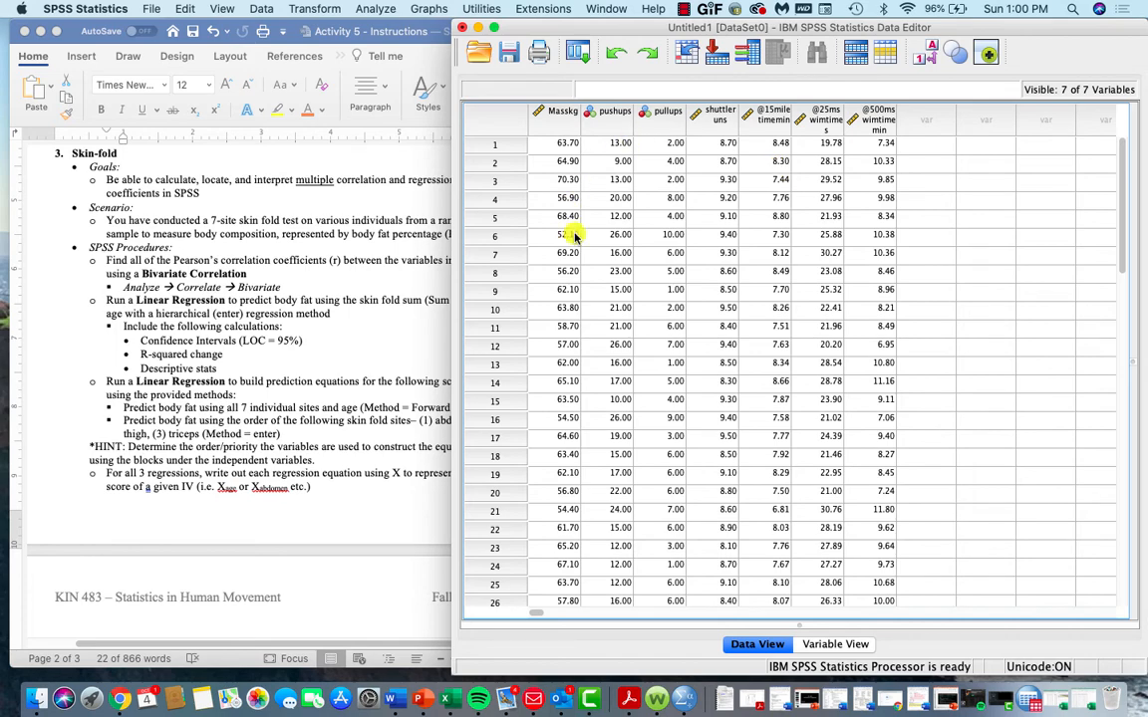
click(476, 28)
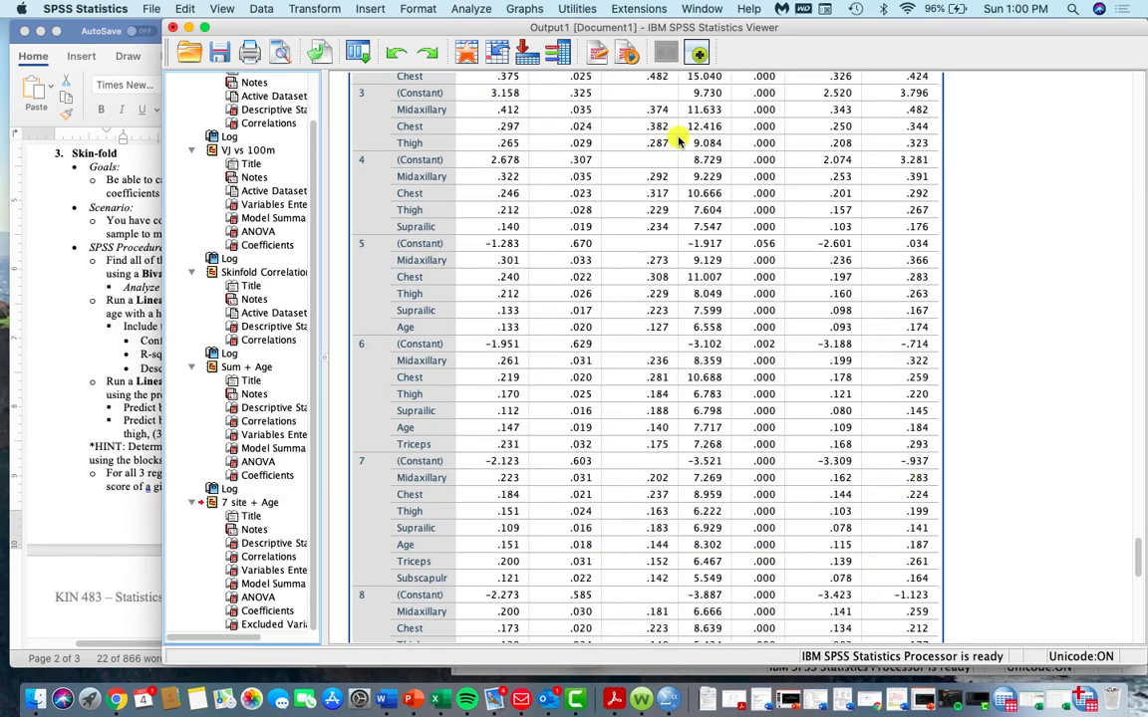
click(415, 347)
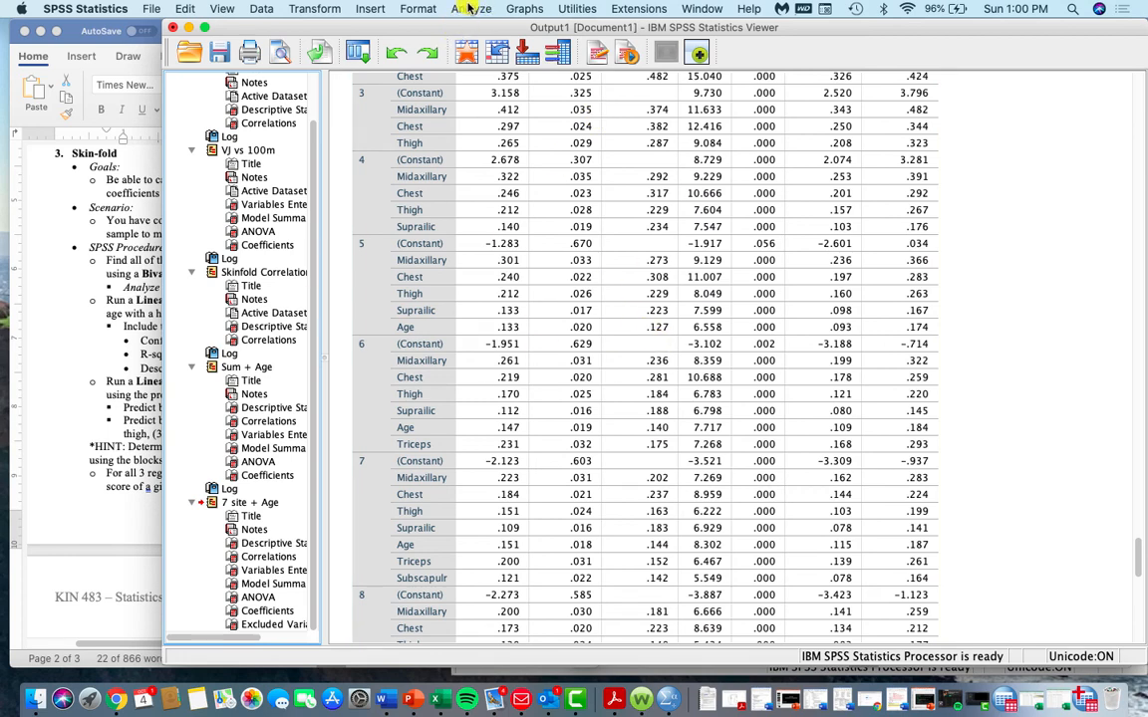
right_click(668, 698)
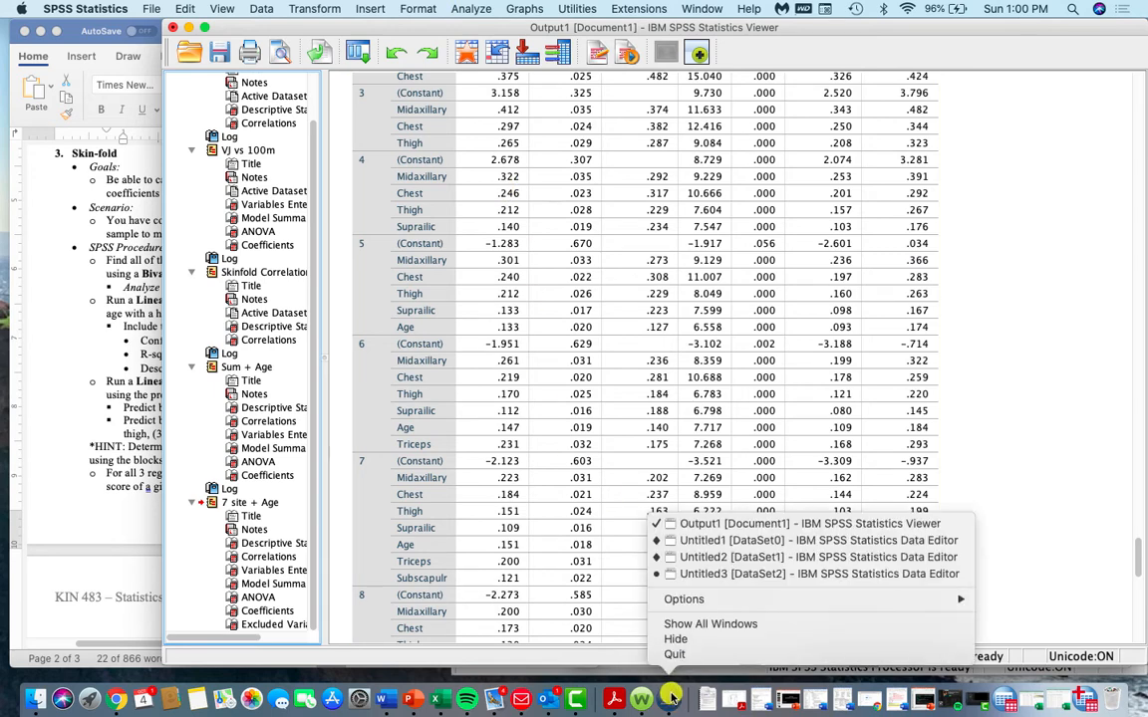
click(747, 575)
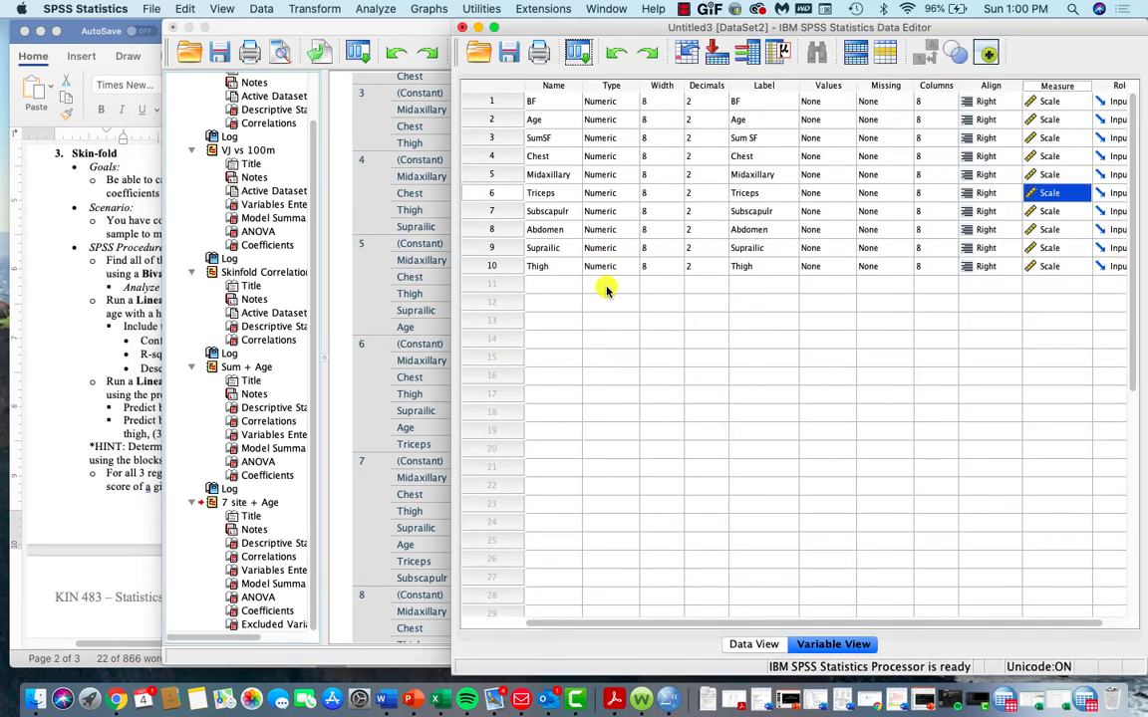
click(478, 27)
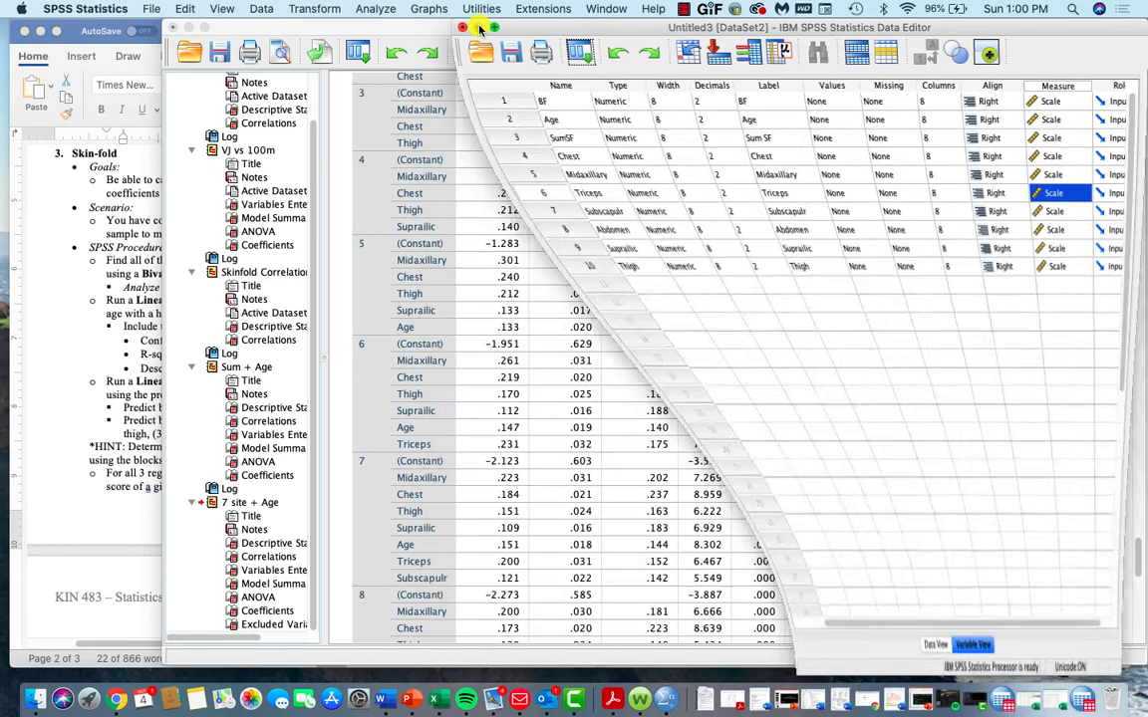
Start a linear regression with BF as dependent and remove all independent variables of the previous forward model.
click(488, 9)
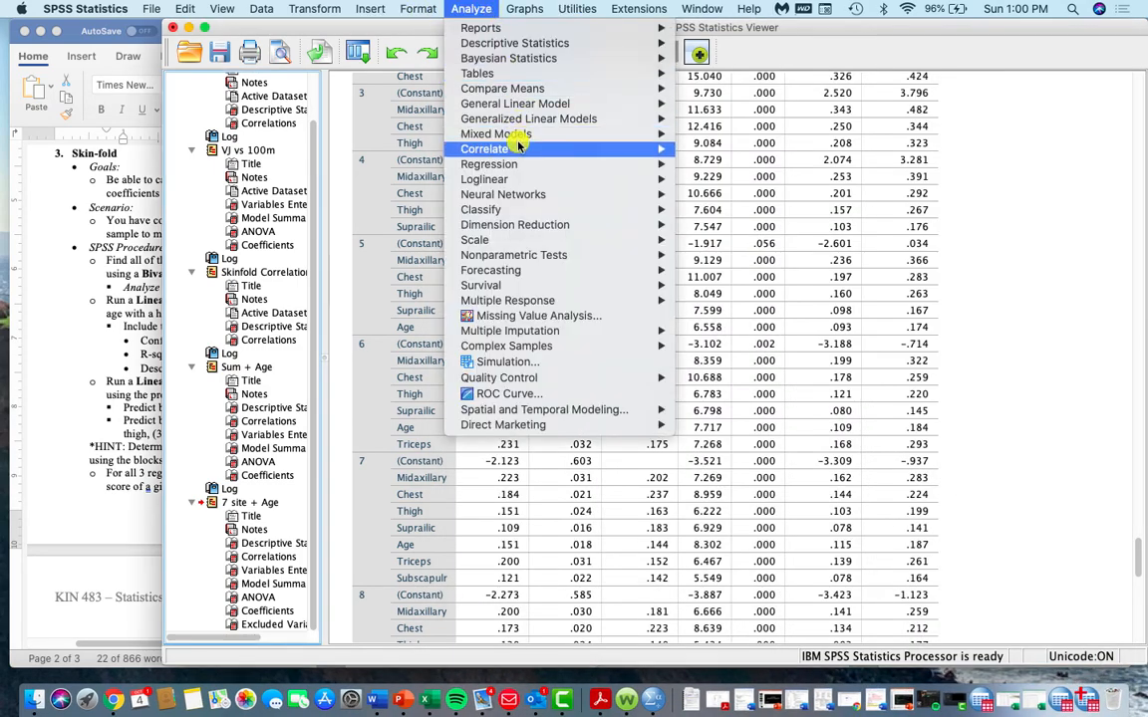
mouse_move(520, 163)
click(725, 182)
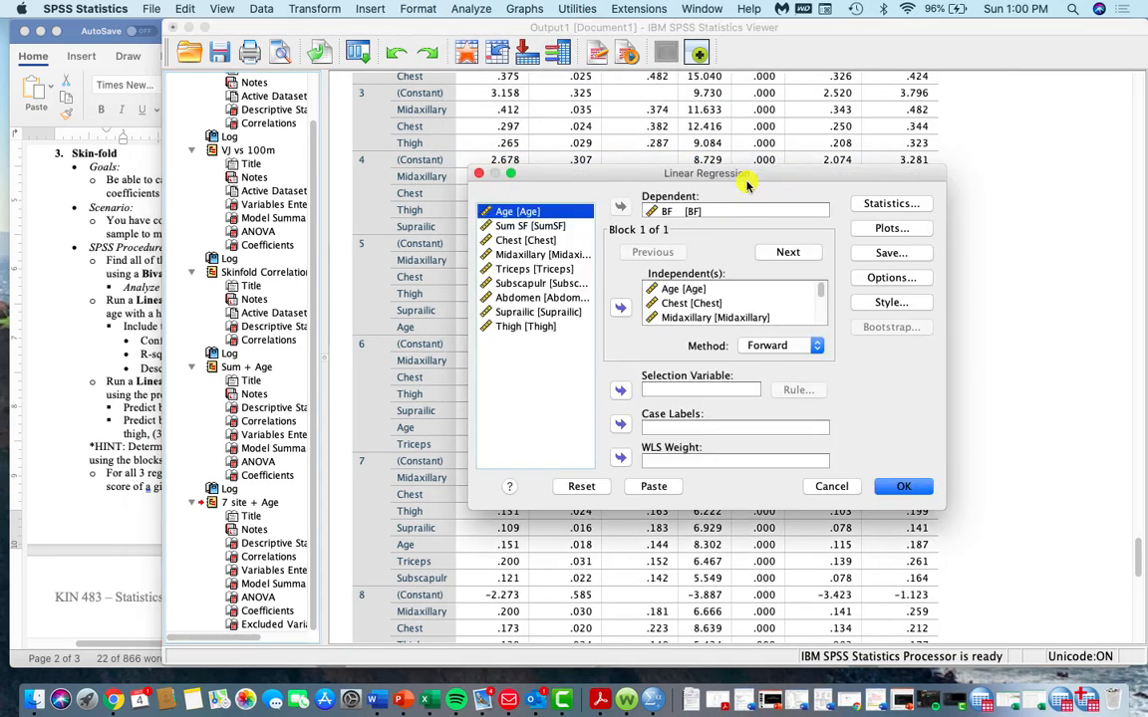
click(688, 289)
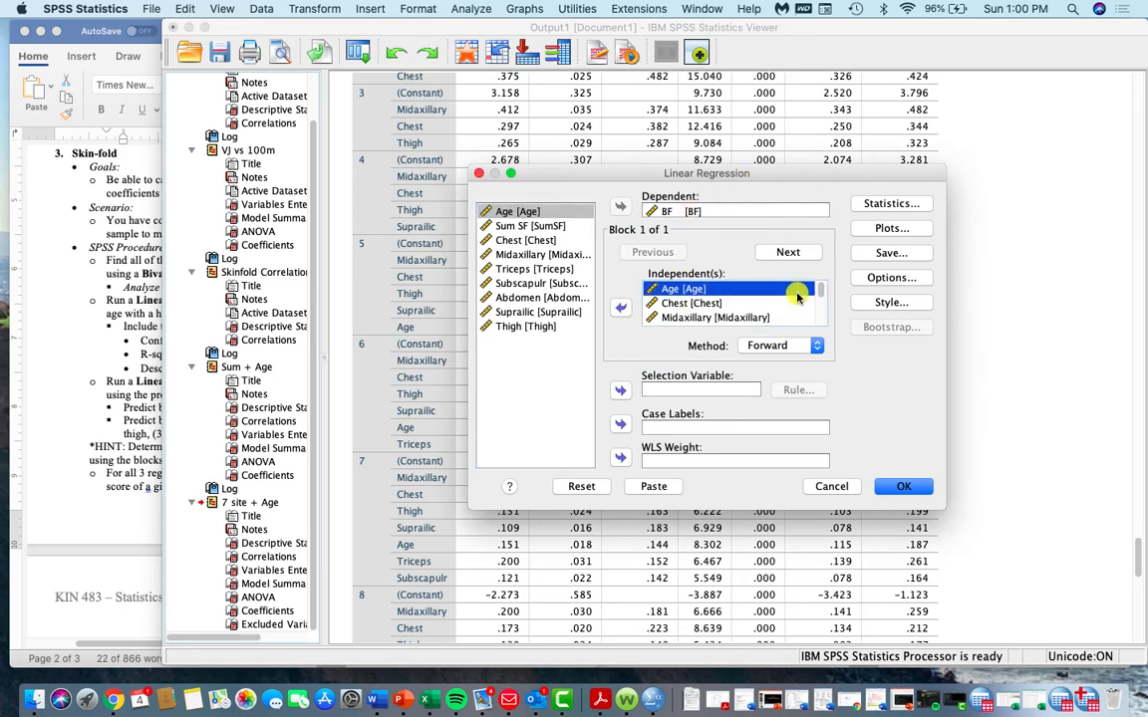
scroll(819, 314, down, 3)
drag(819, 314, 820, 322)
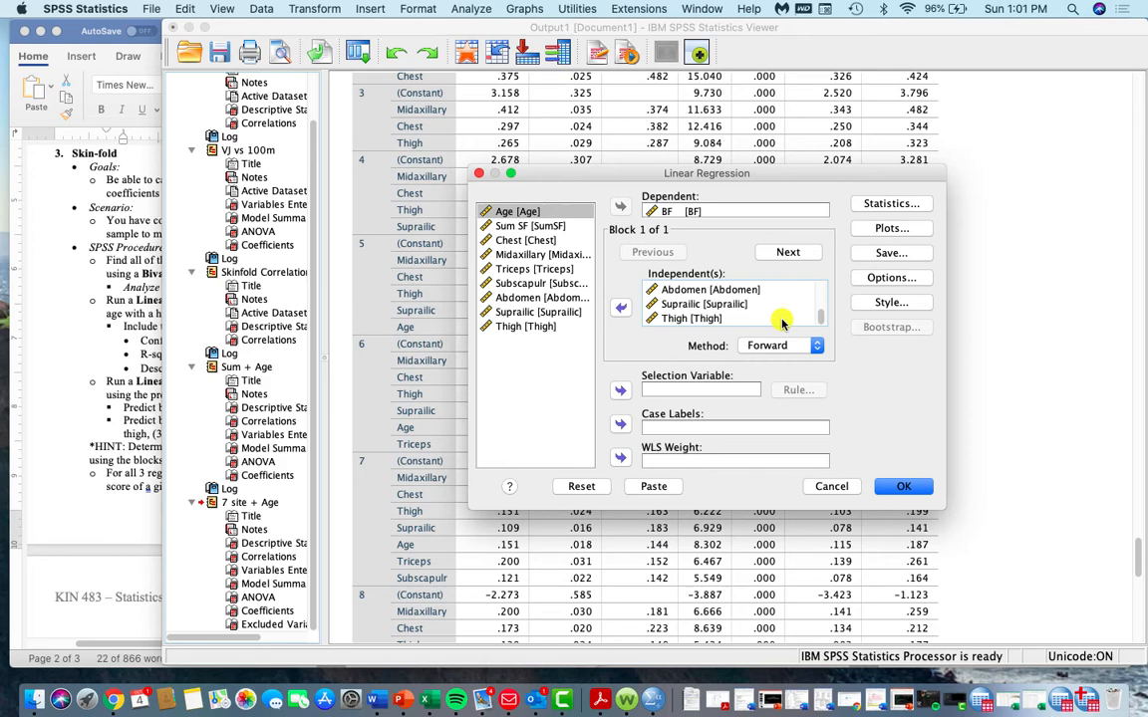
shift+click(680, 321)
click(620, 308)
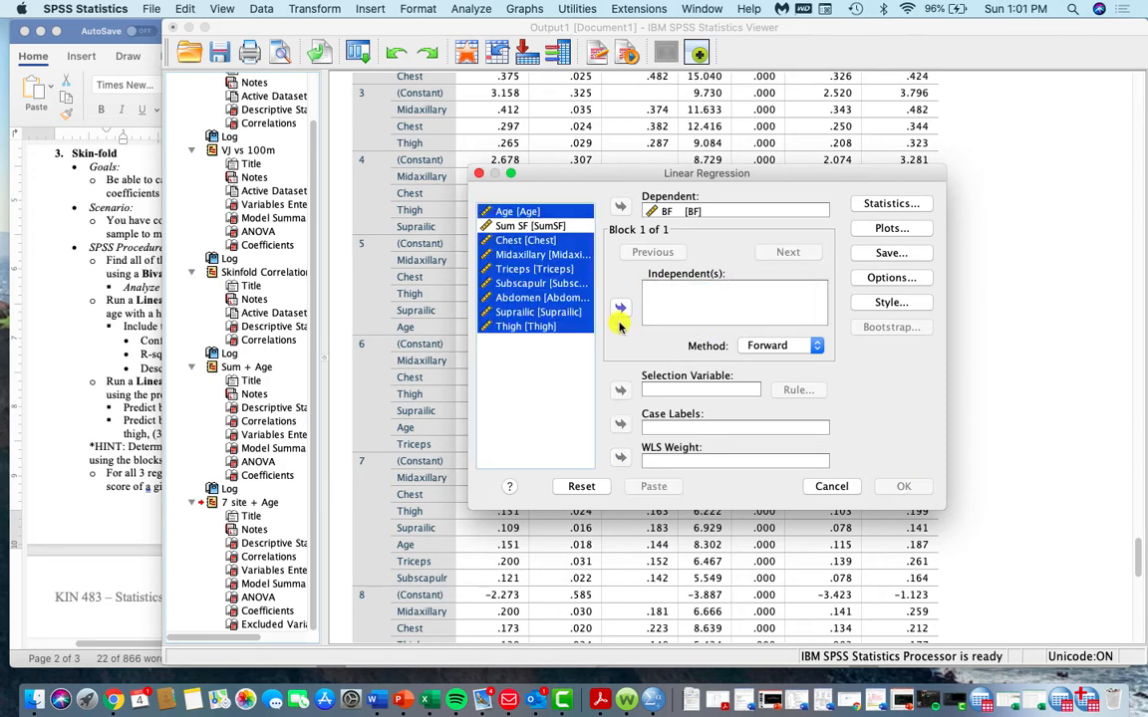
click(543, 384)
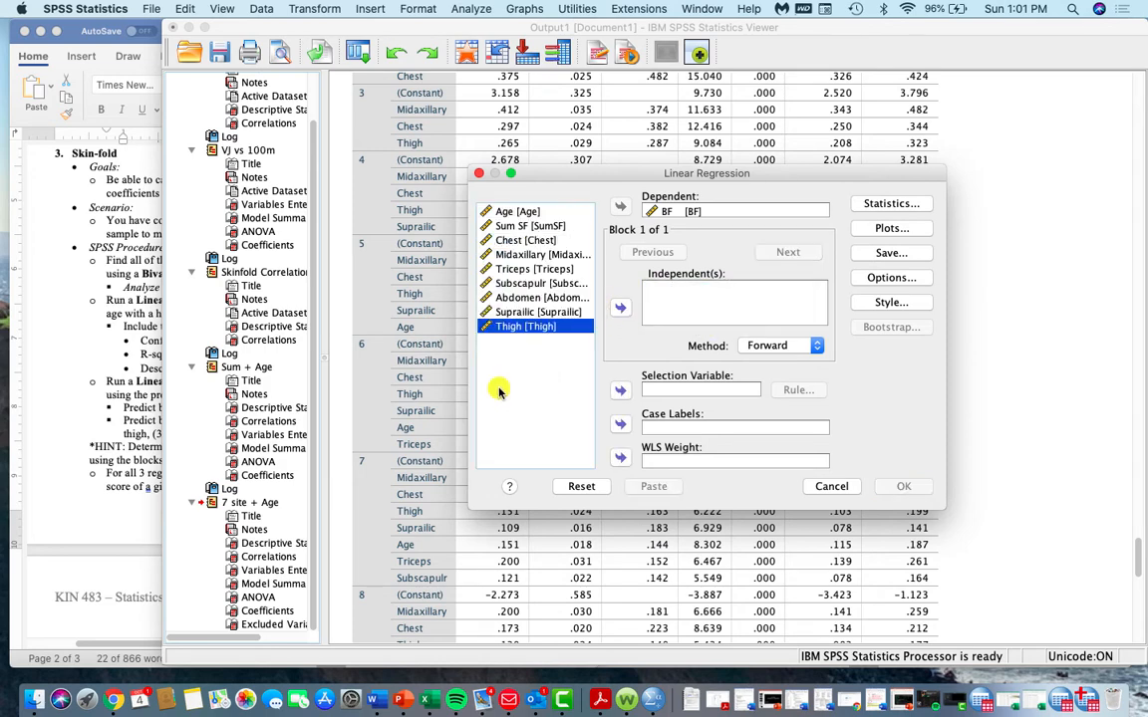
Check the site order in the Word instructions, then set the regression method to Enter and add Abdomen as the first block's predictor.
click(140, 434)
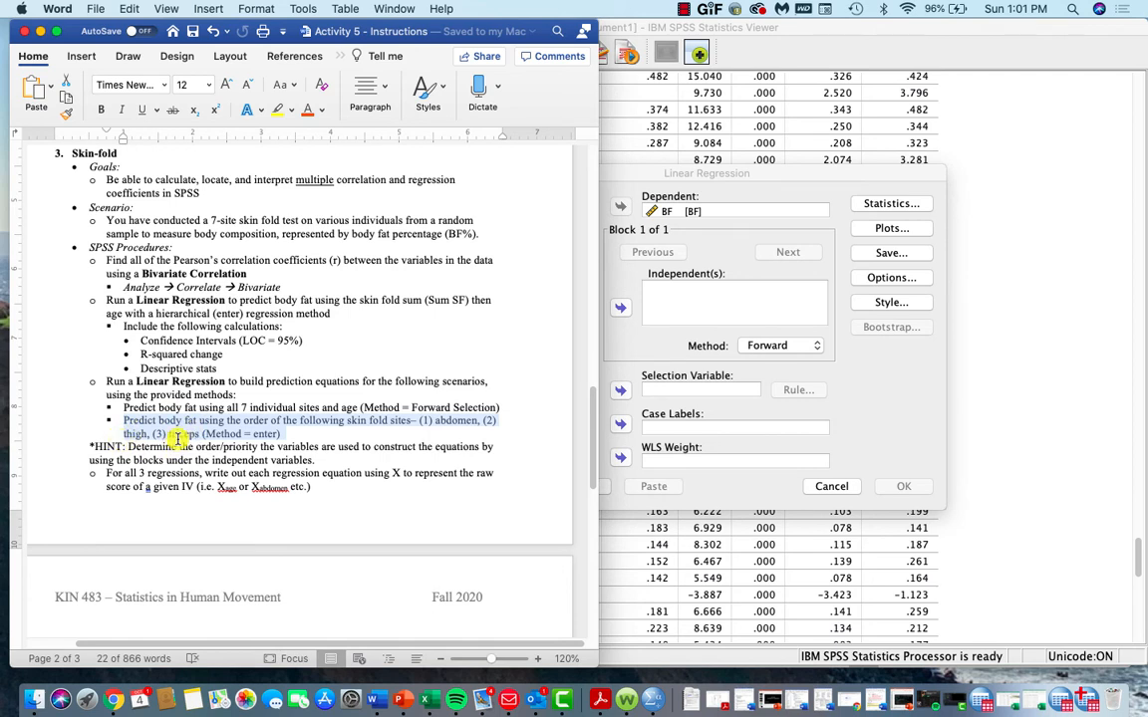
click(612, 319)
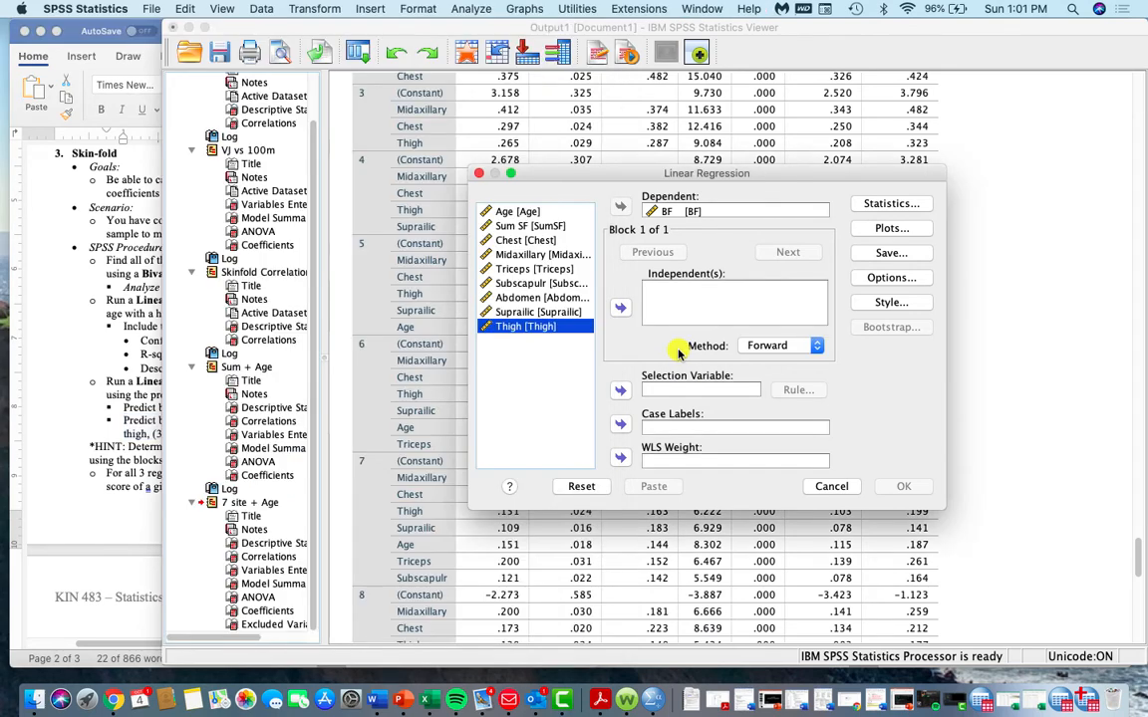
click(772, 346)
click(768, 297)
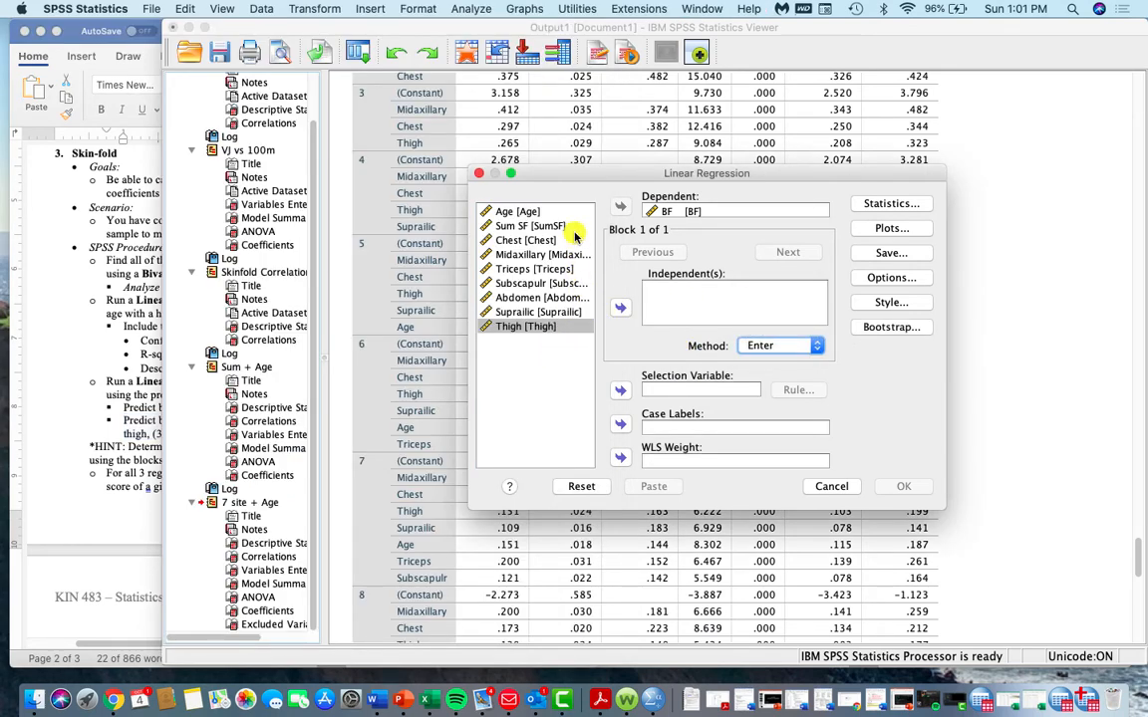
click(541, 297)
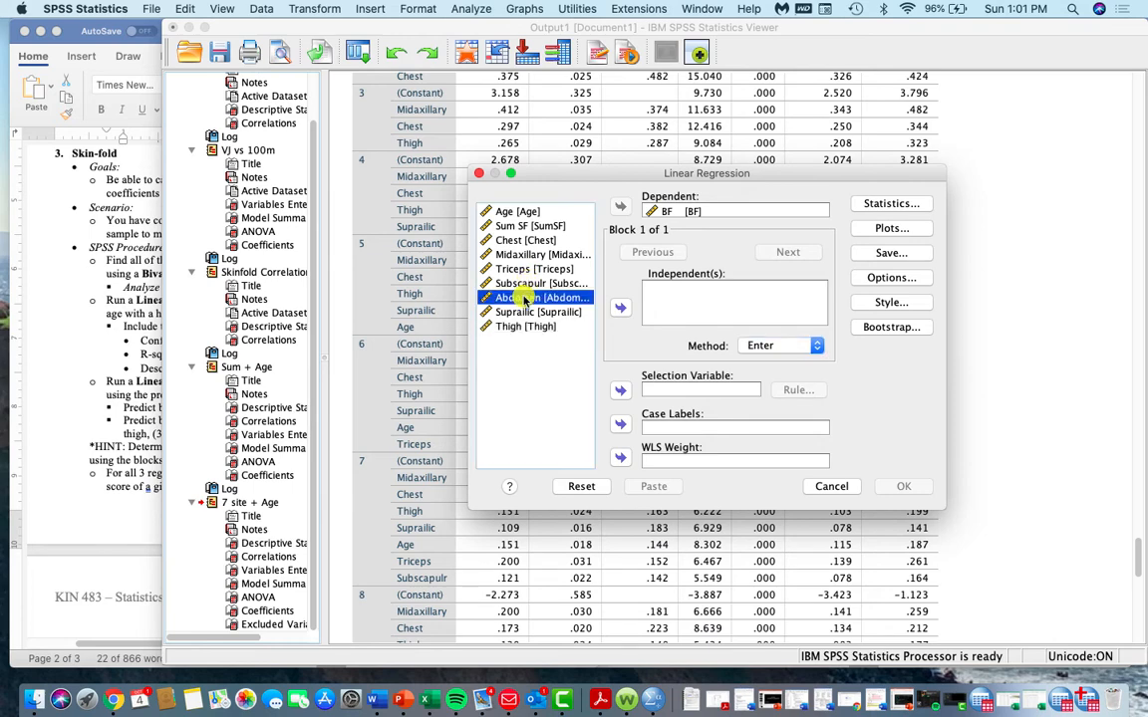
click(616, 309)
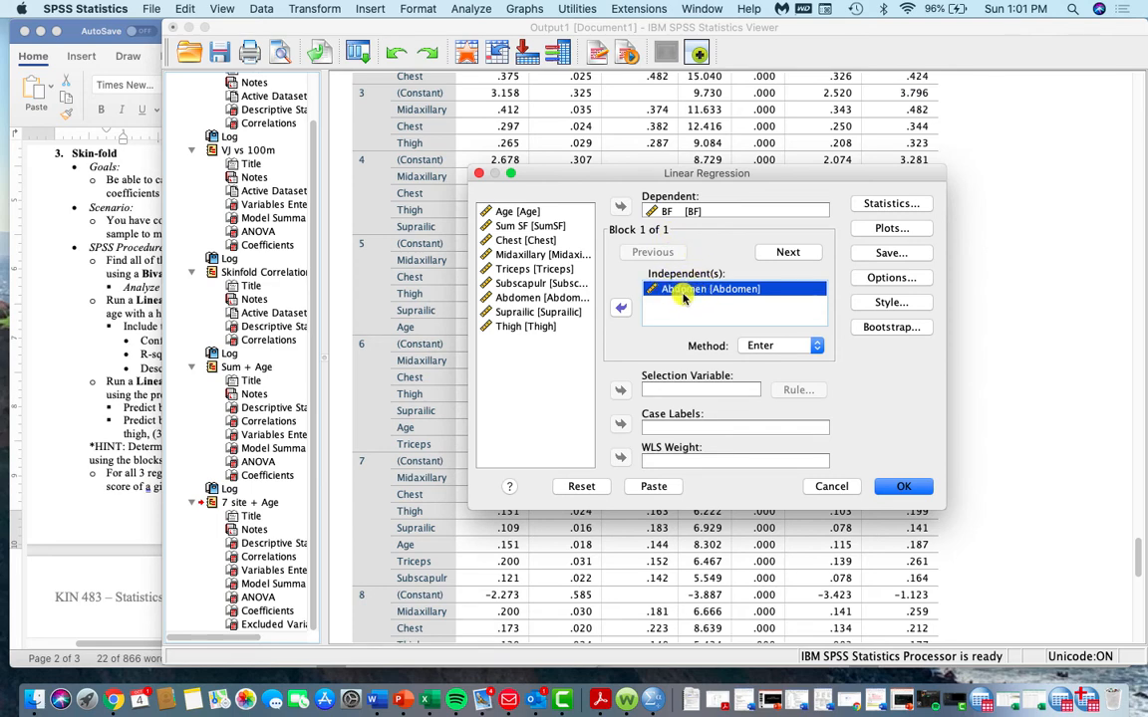
Add Thigh as the predictor in the second block and Triceps in the third block, keeping the Enter method.
click(786, 254)
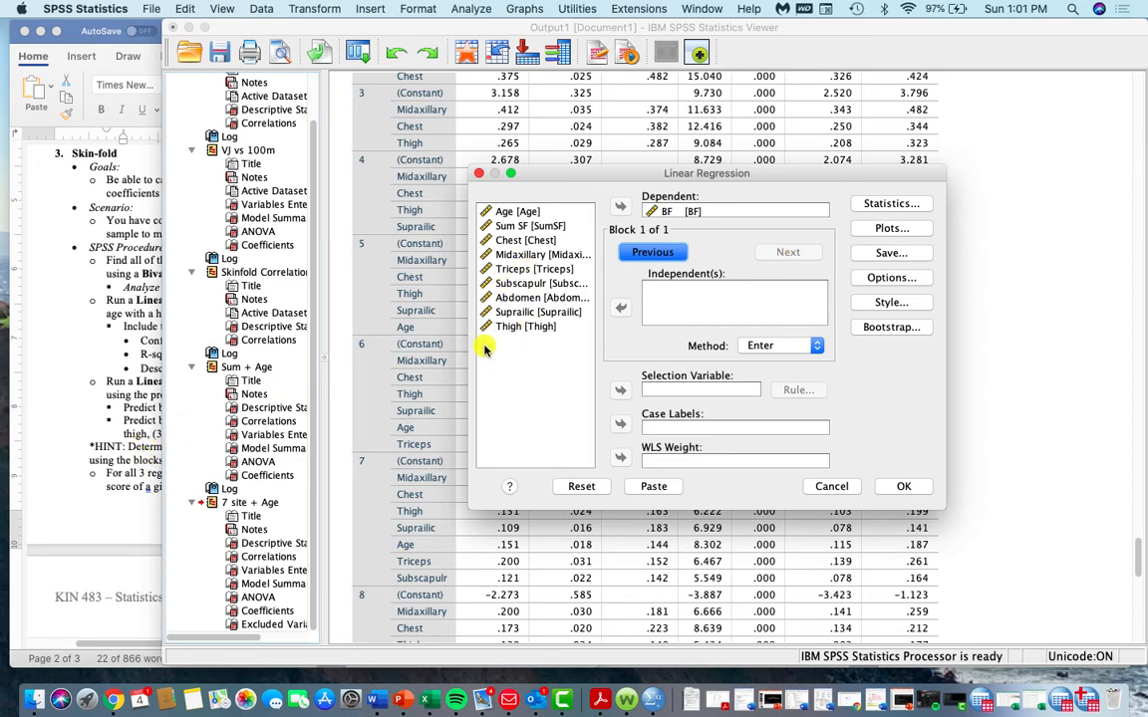
click(510, 326)
click(621, 308)
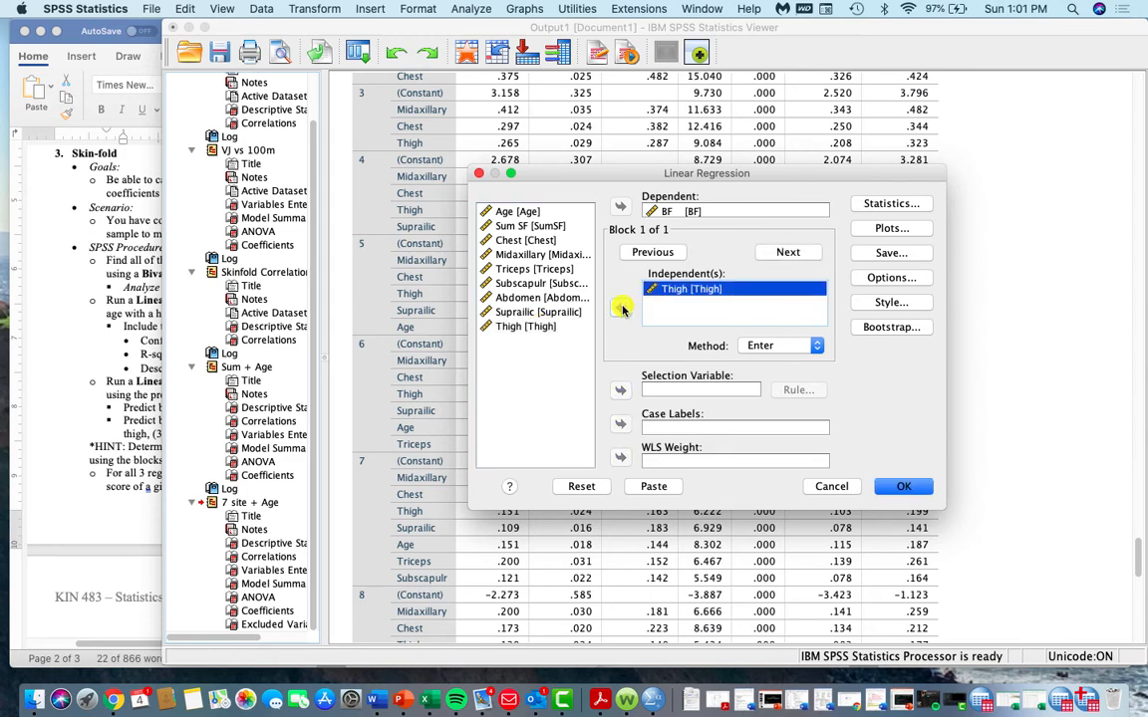
click(789, 252)
click(789, 252)
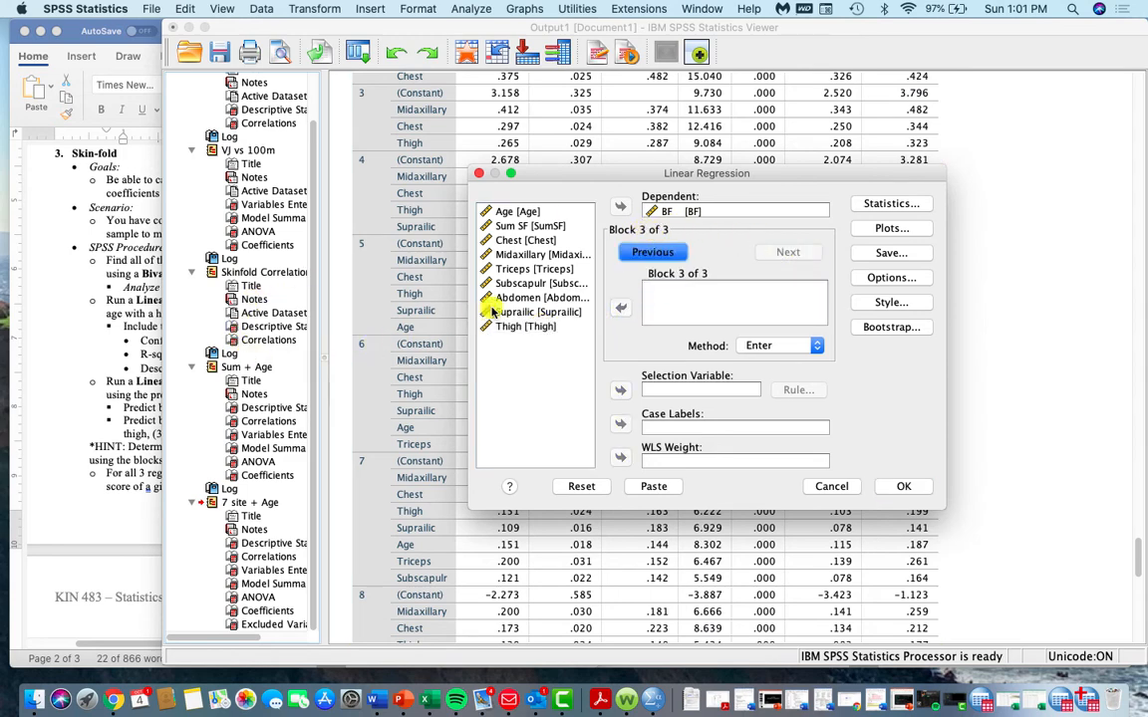
click(523, 269)
click(619, 309)
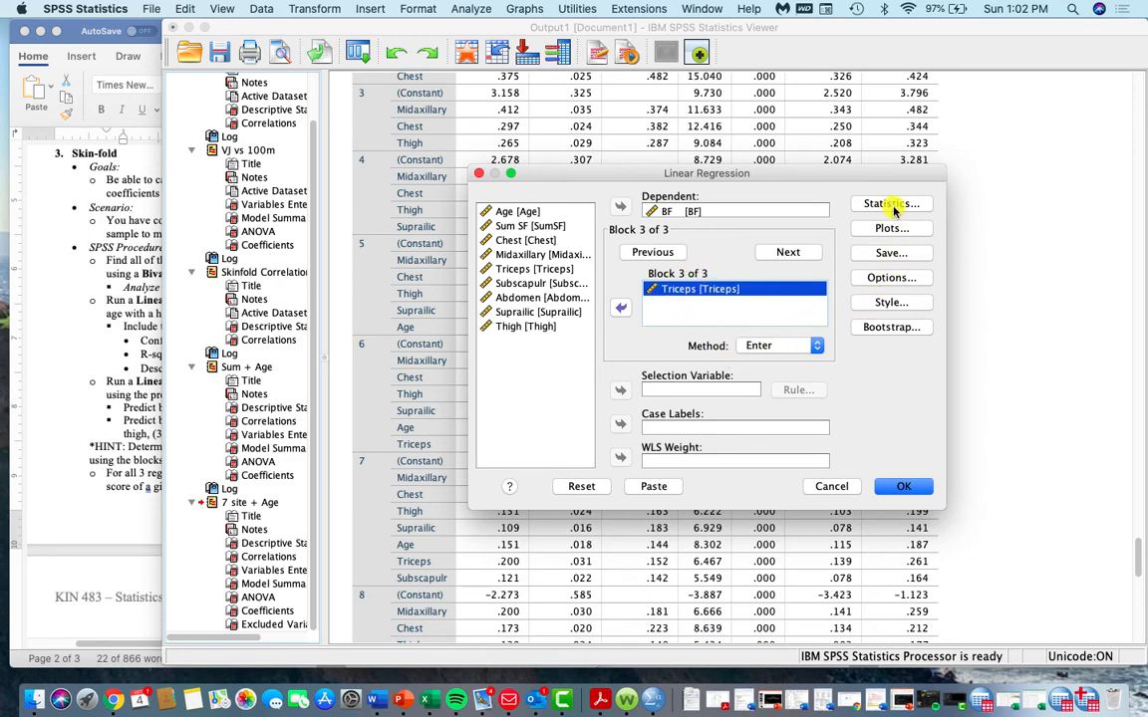
Check that estimates, 95% confidence intervals, model fit, R squared change and descriptives are included, and run the regression.
click(887, 204)
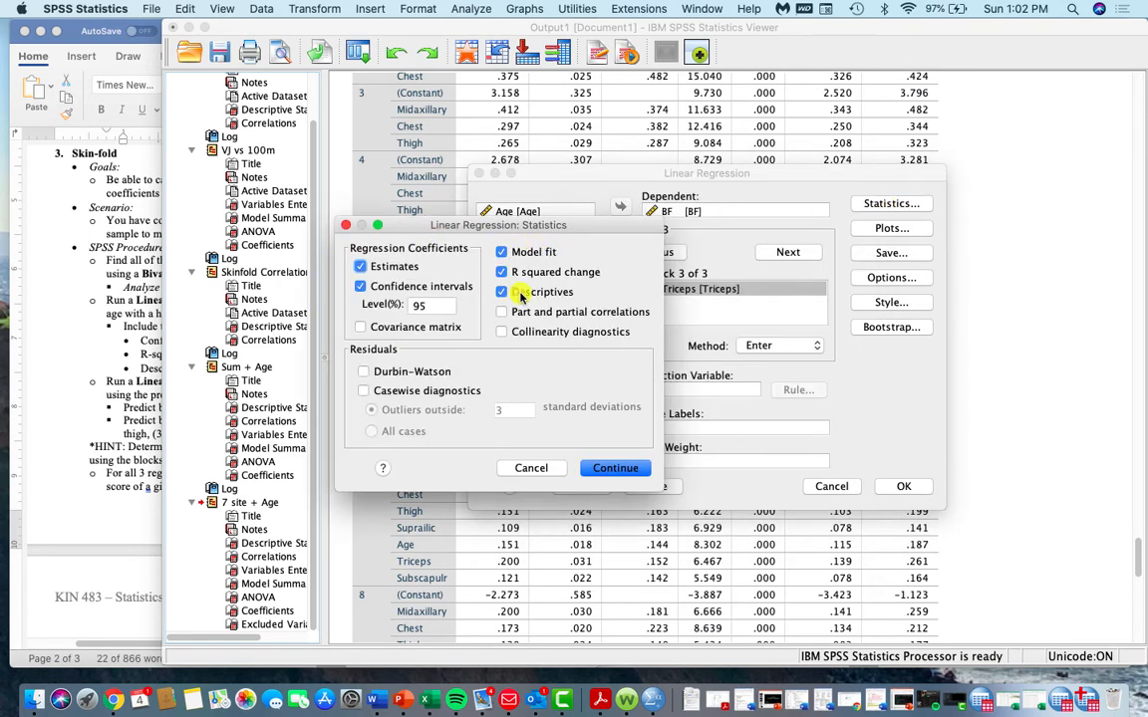
click(638, 468)
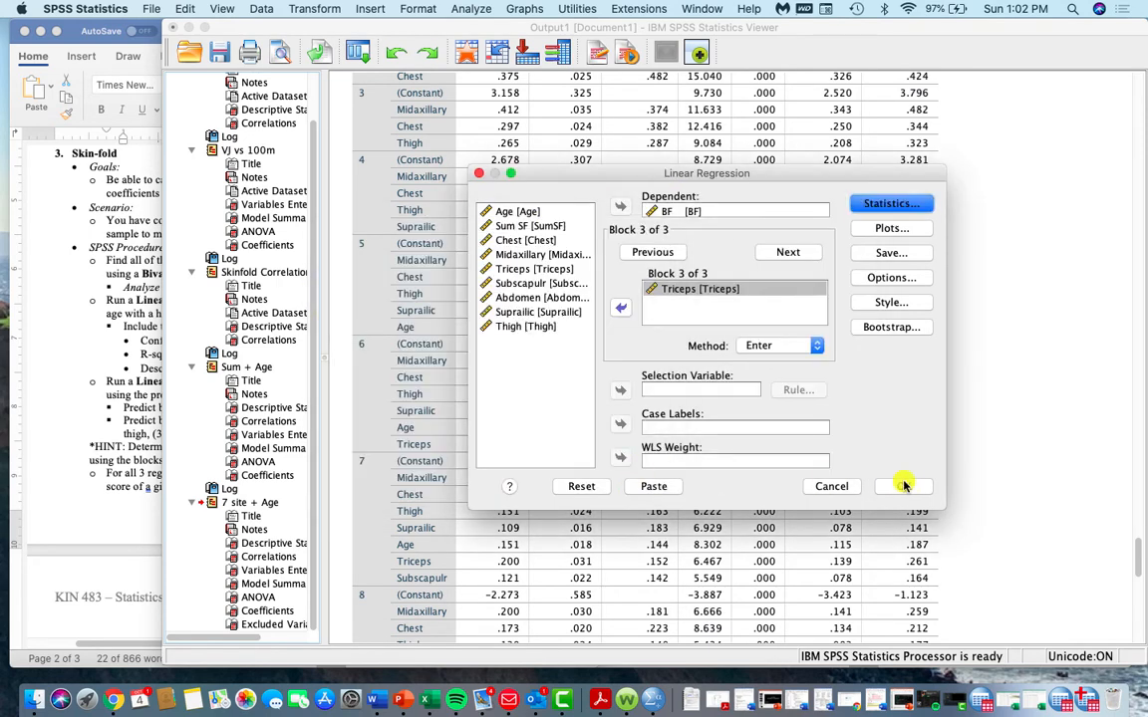
click(904, 486)
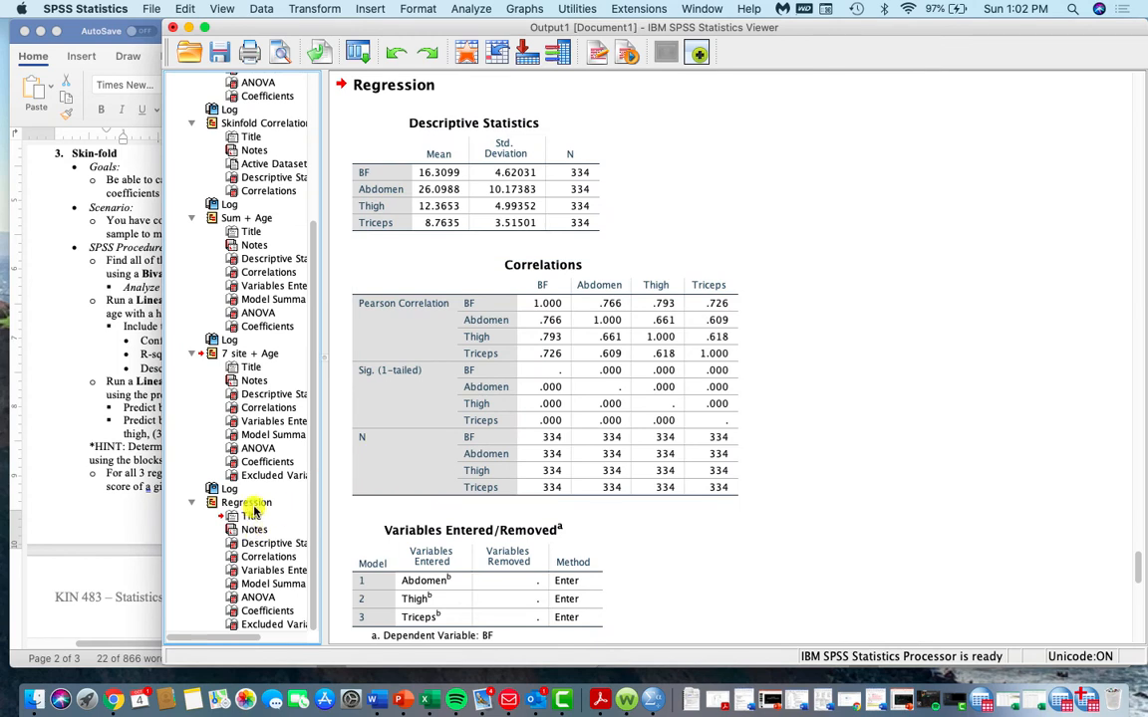
Rename the new Regression entry in the output outline as "Abd + Th + Tri".
double_click(249, 503)
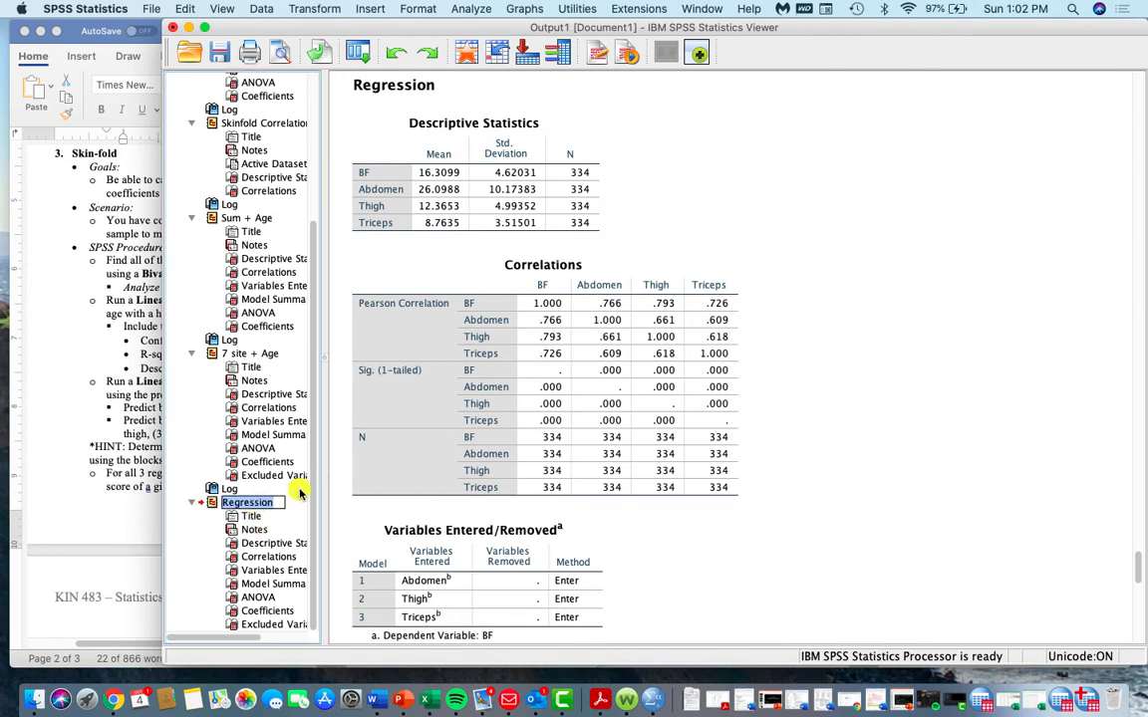
text(Abd)
text( + Th + T)
text(ri)
key(Return)
Examine the Descriptive Statistics, Correlations and Variables Entered/Removed tables of the abdomen, thigh and triceps regression.
click(430, 440)
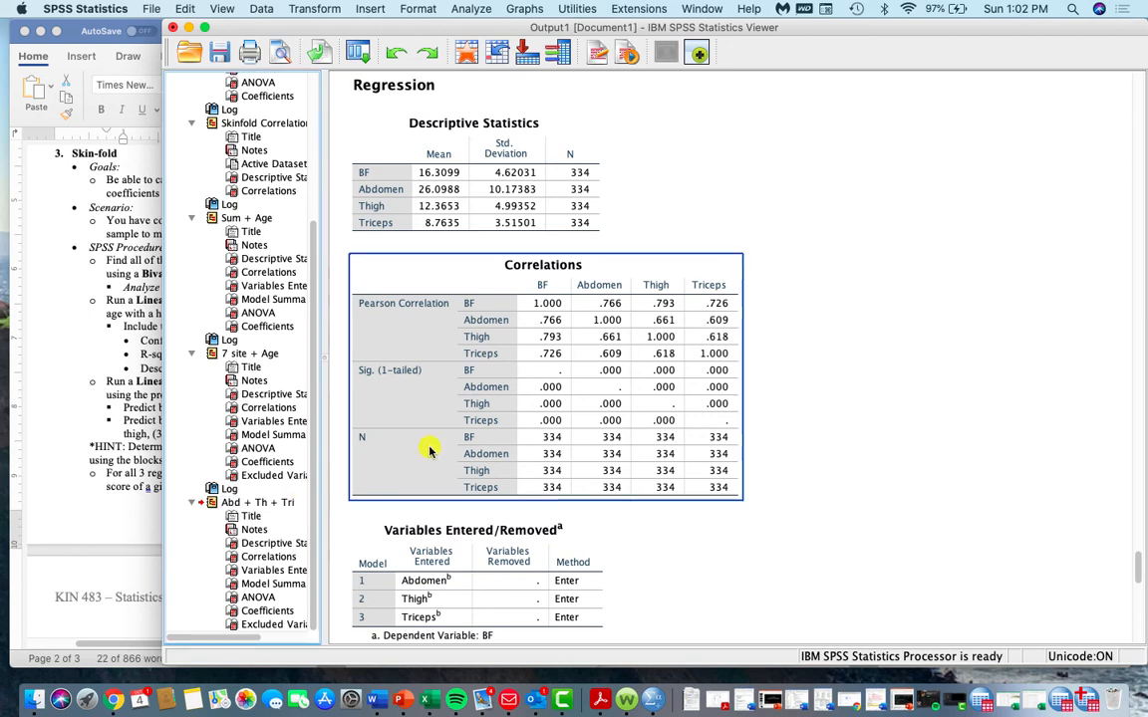
click(463, 155)
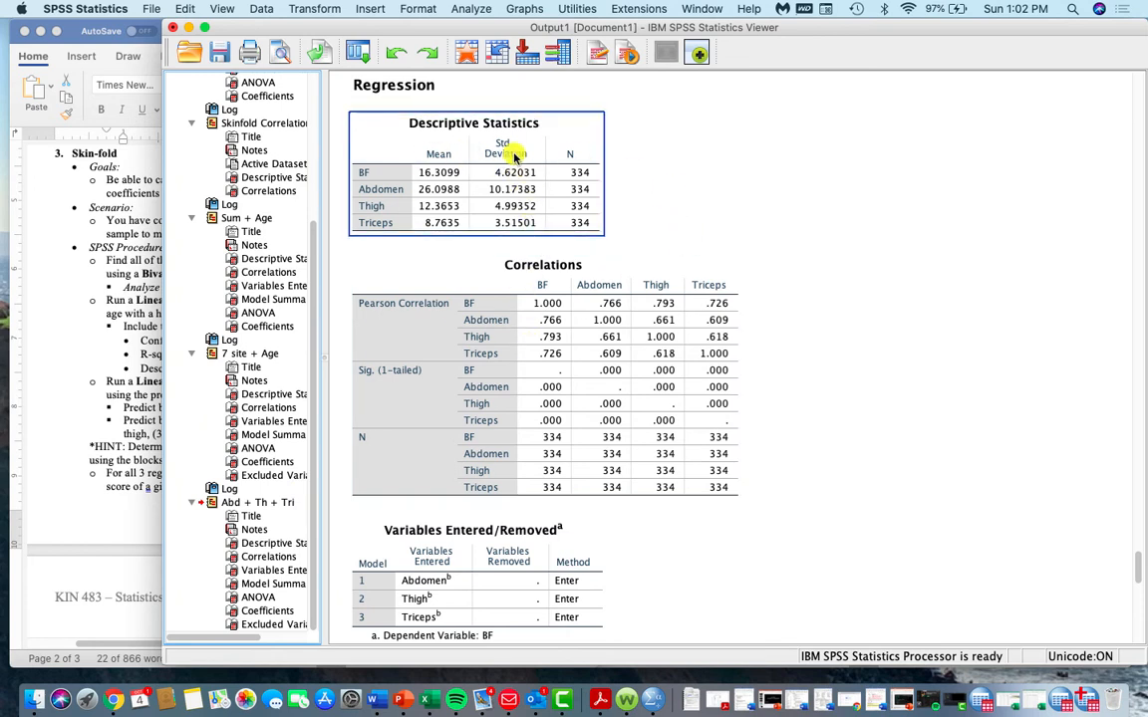
click(513, 413)
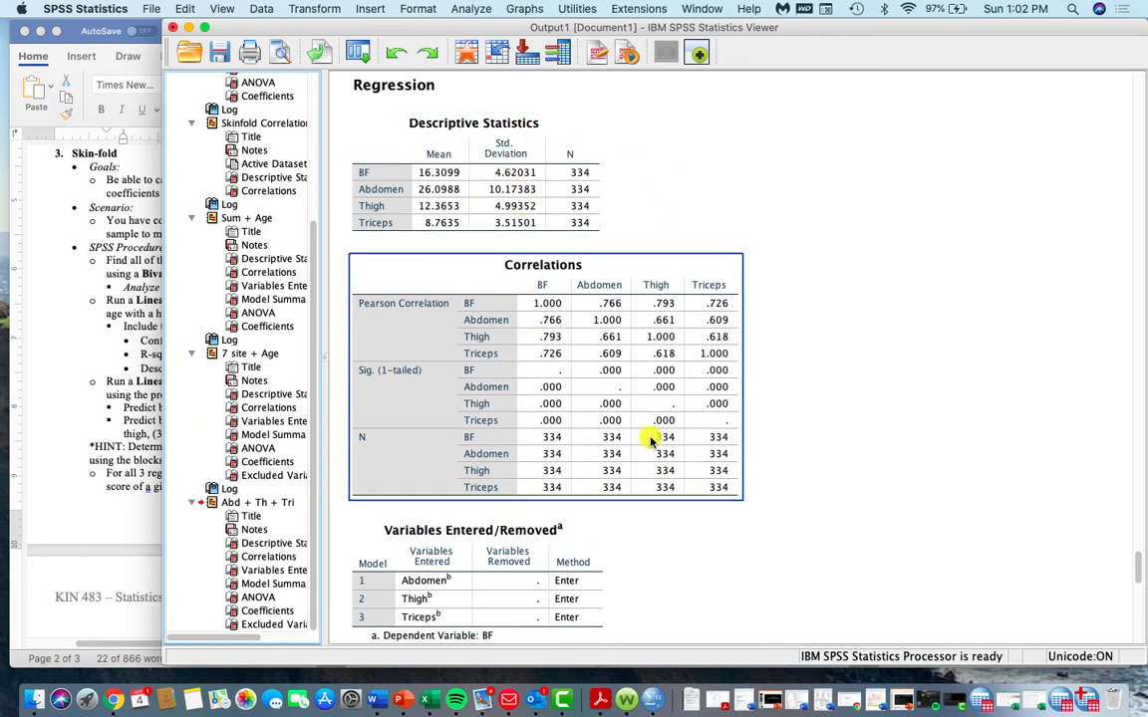
scroll(655, 439, down, 5)
click(373, 393)
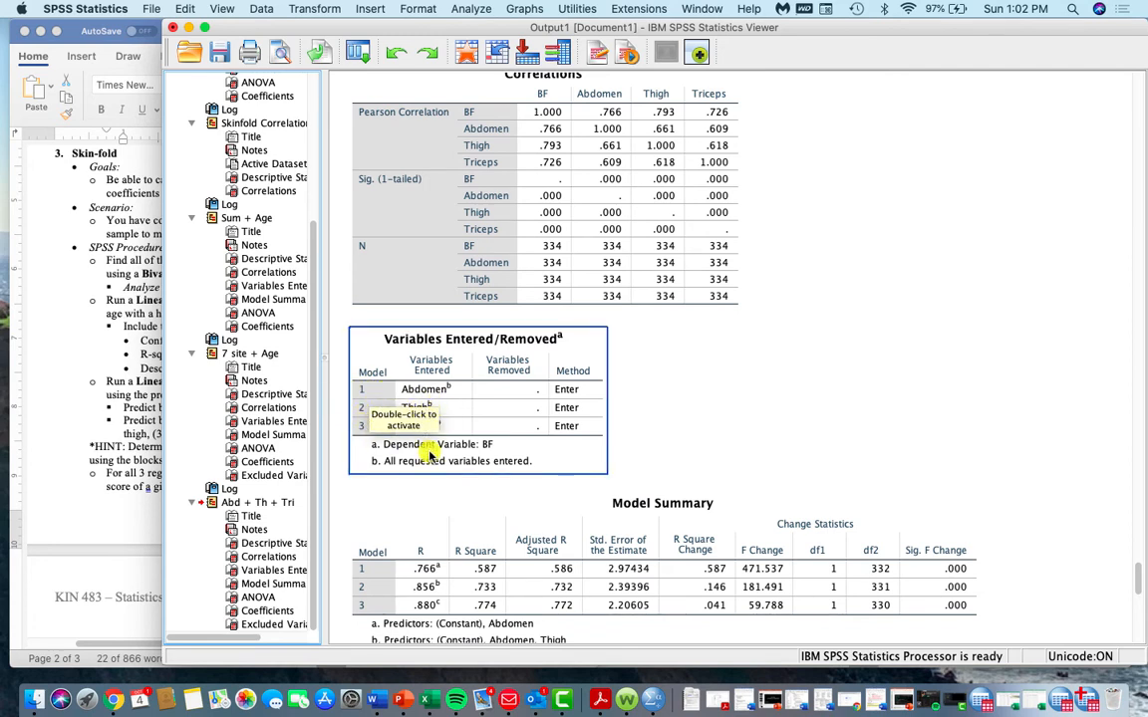
click(985, 437)
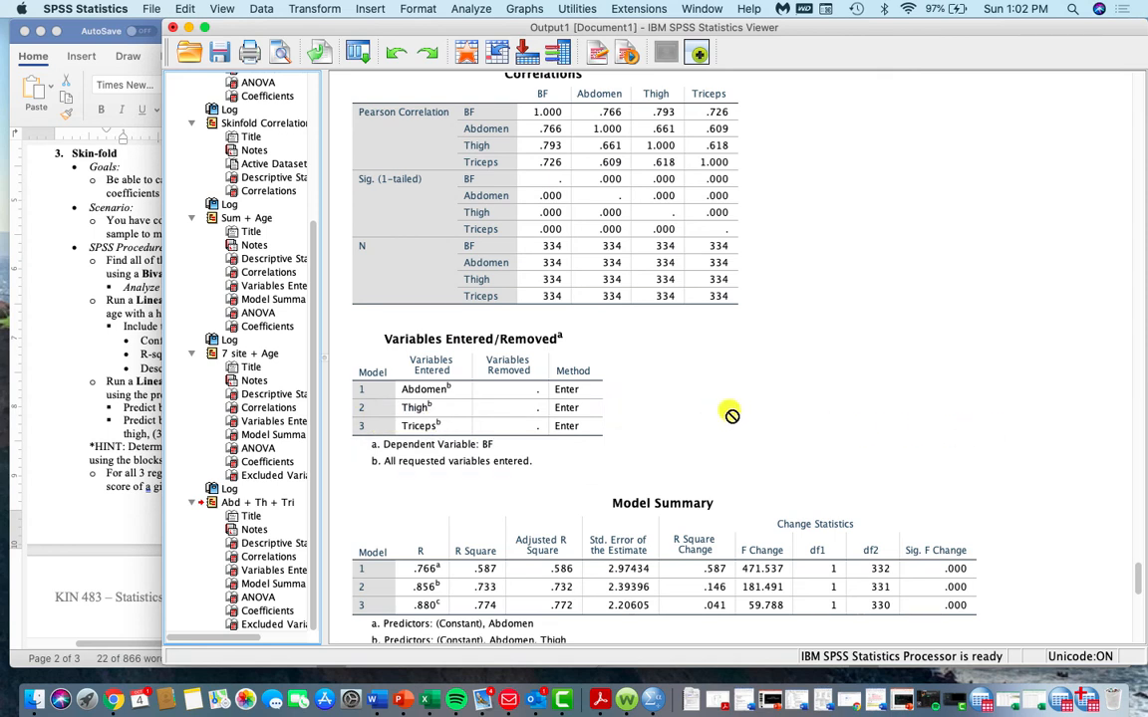
scroll(727, 412, down, 2)
scroll(728, 411, down, 2)
click(725, 479)
click(569, 325)
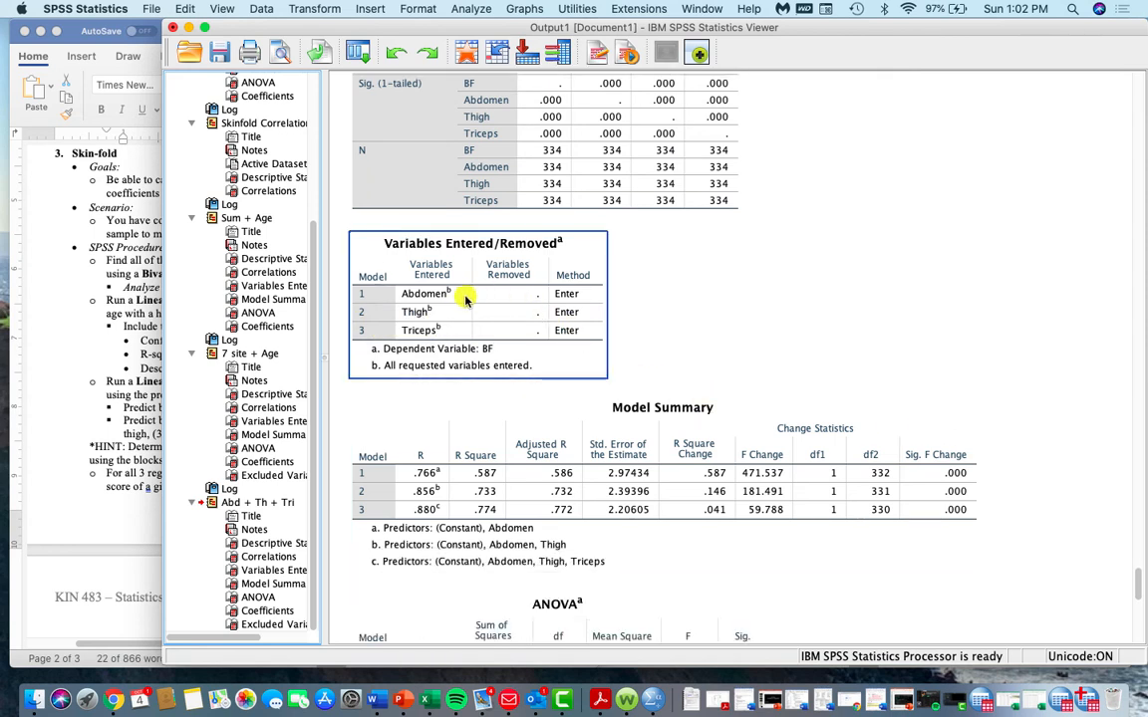
Review the Model Summary's R square and change statistics for the three models, followed by the ANOVA and Coefficients tables.
scroll(672, 300, down, 5)
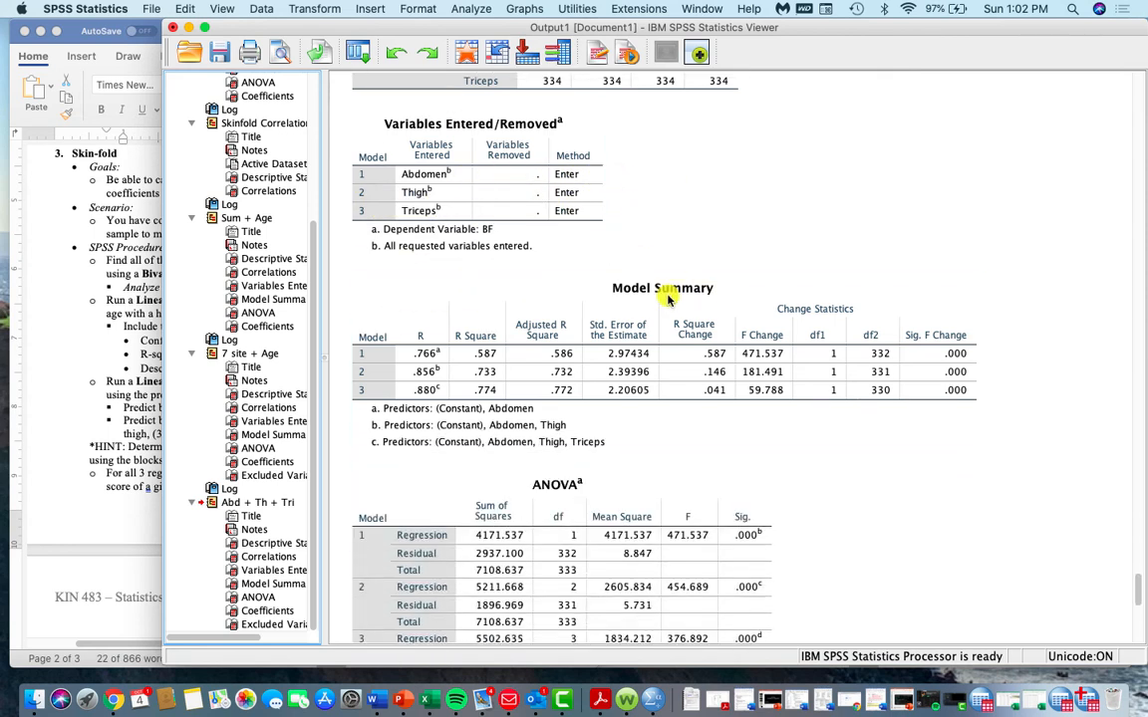
click(670, 299)
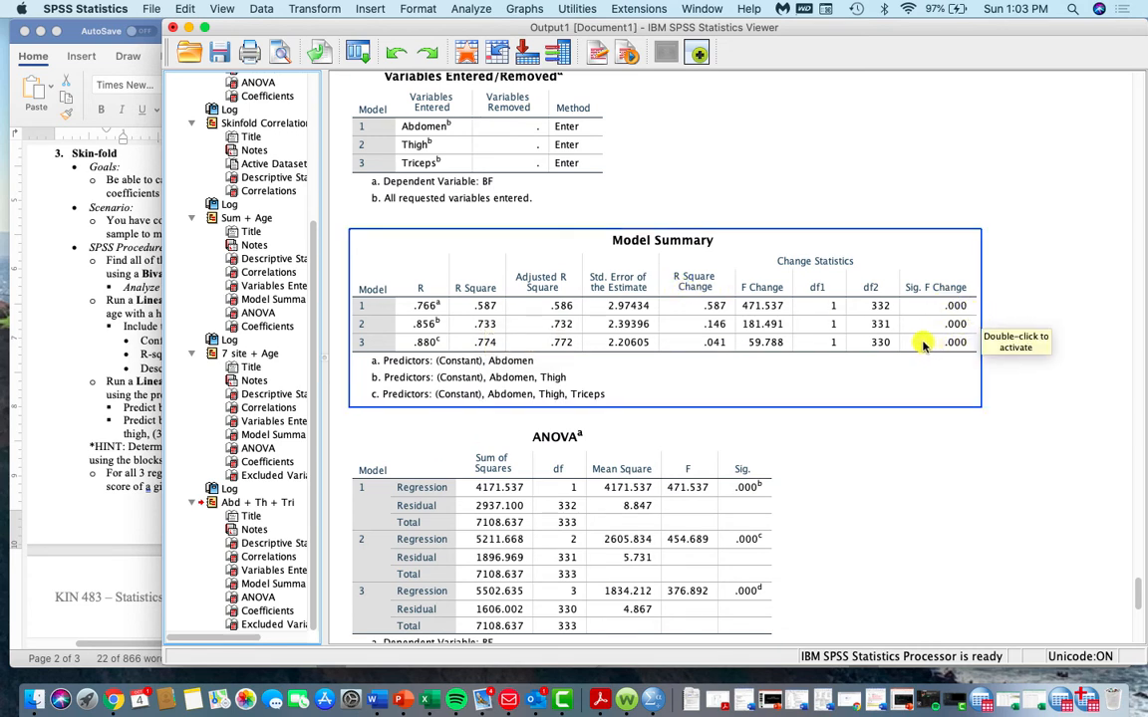
click(812, 421)
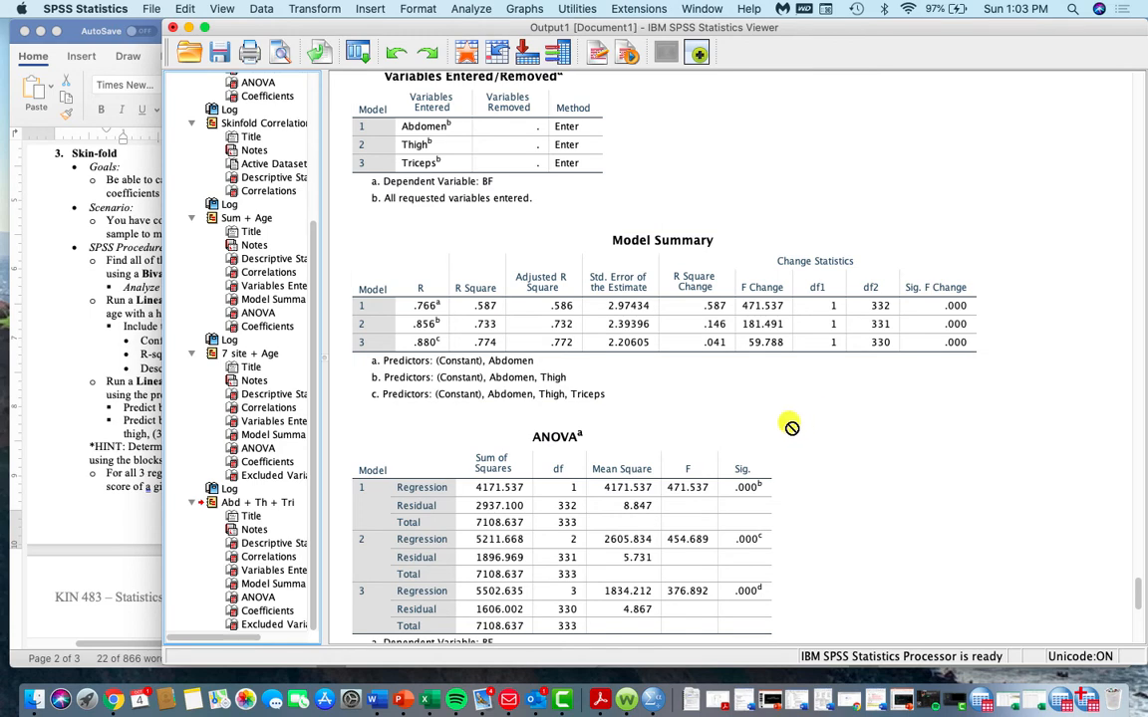
scroll(787, 424, down, 2)
scroll(787, 425, down, 12)
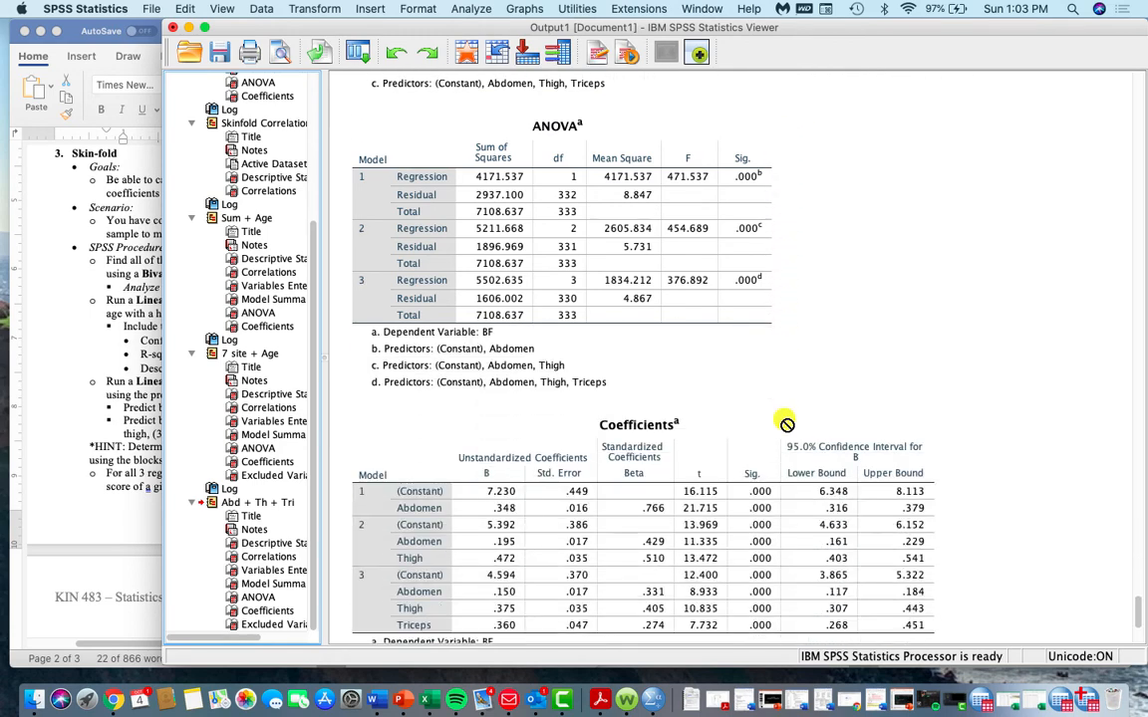
Examine the Coefficients table's B values and confidence intervals alongside the Model Summary and Excluded Variables tables for the abdomen, thigh and triceps regression.
click(787, 425)
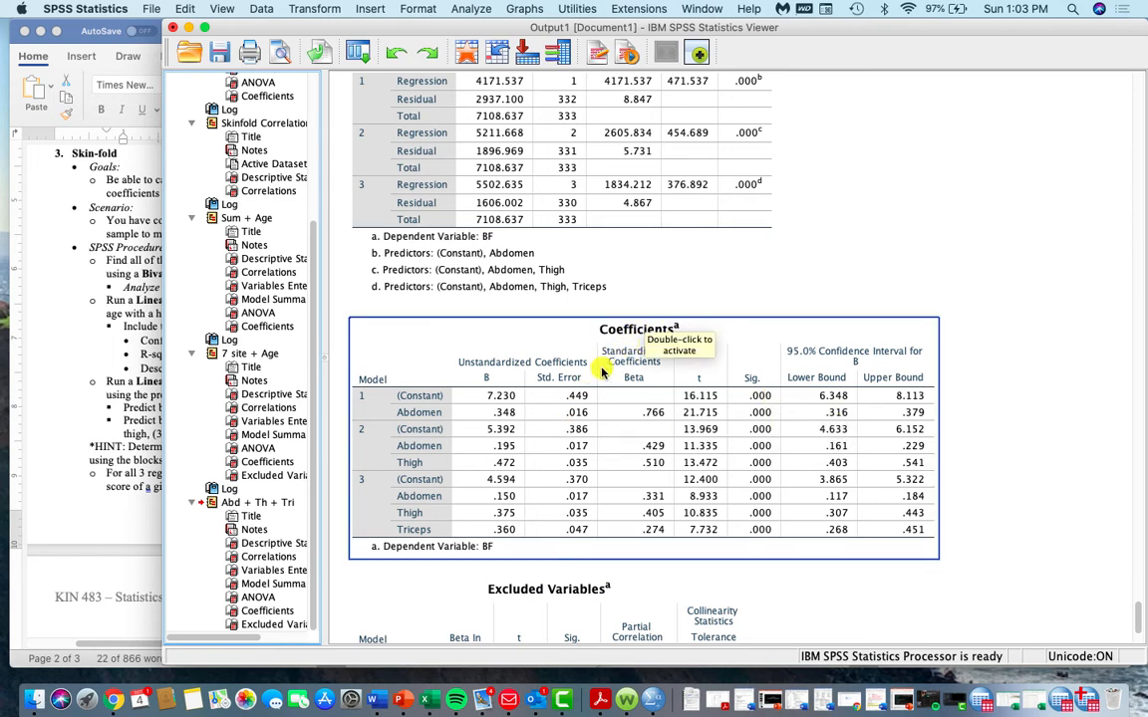
scroll(602, 369, up, 5)
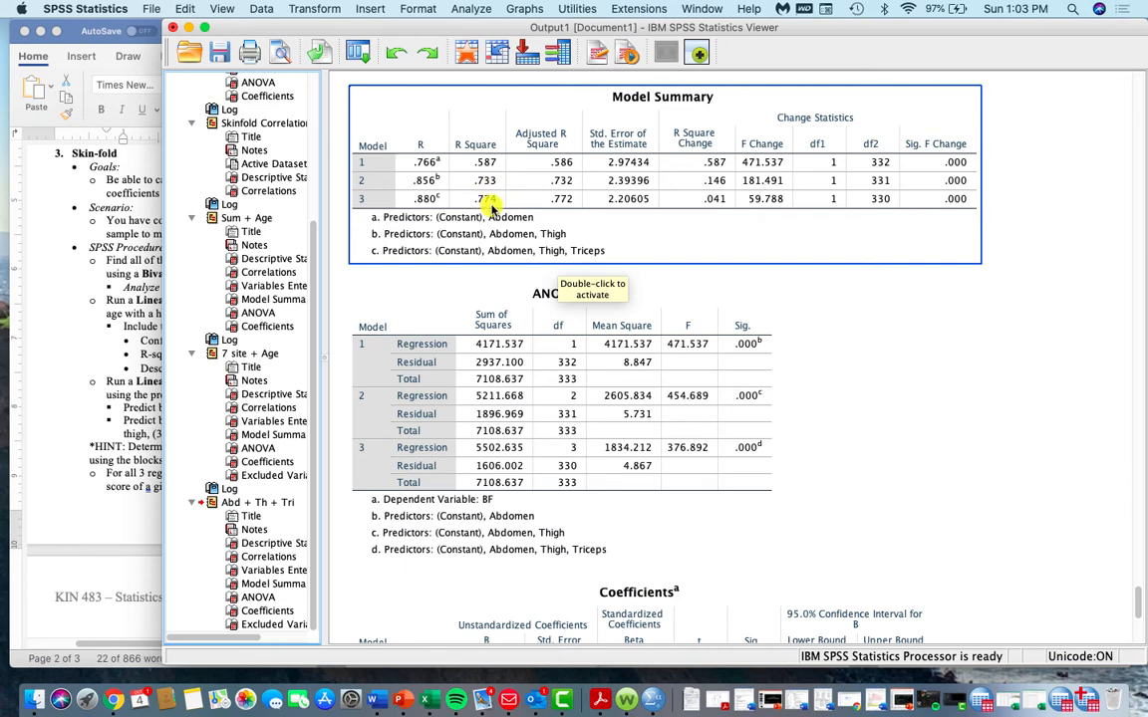
scroll(491, 206, down, 5)
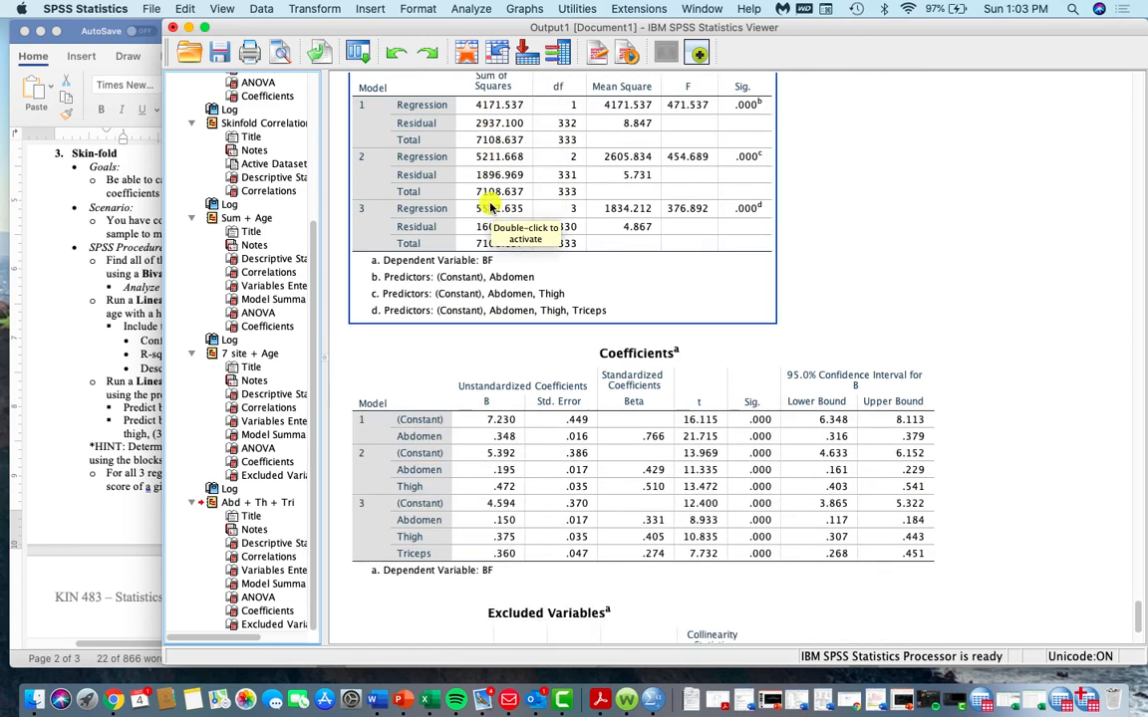
scroll(491, 207, down, 4)
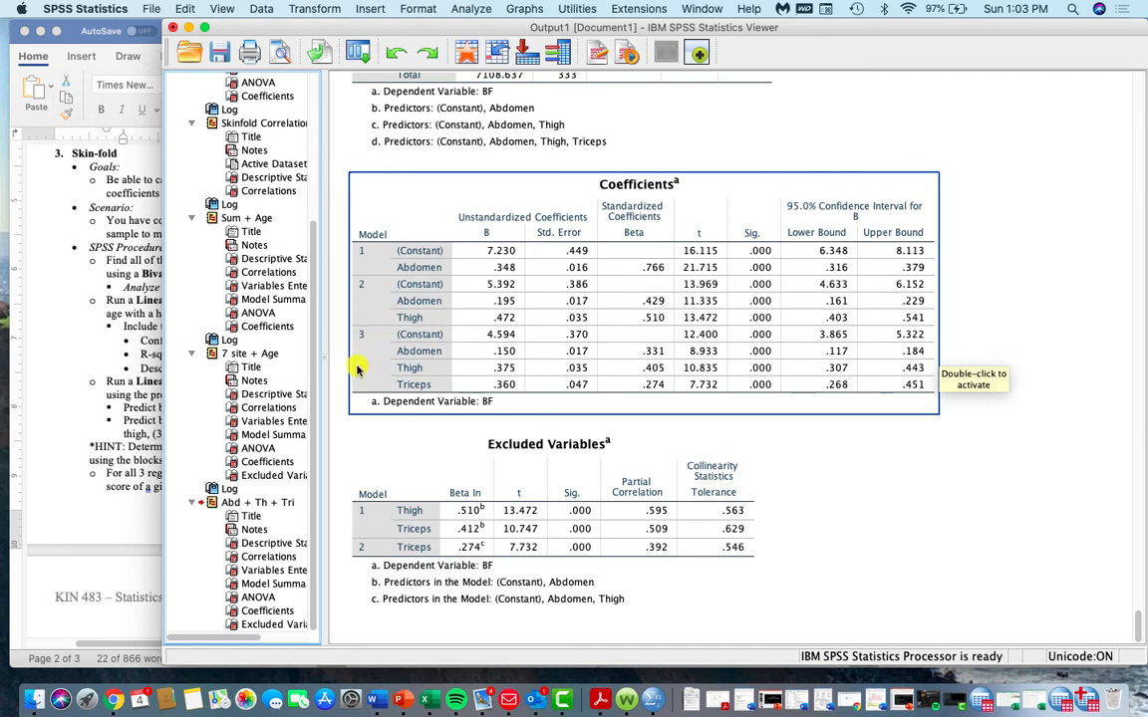
drag(956, 378, 1010, 377)
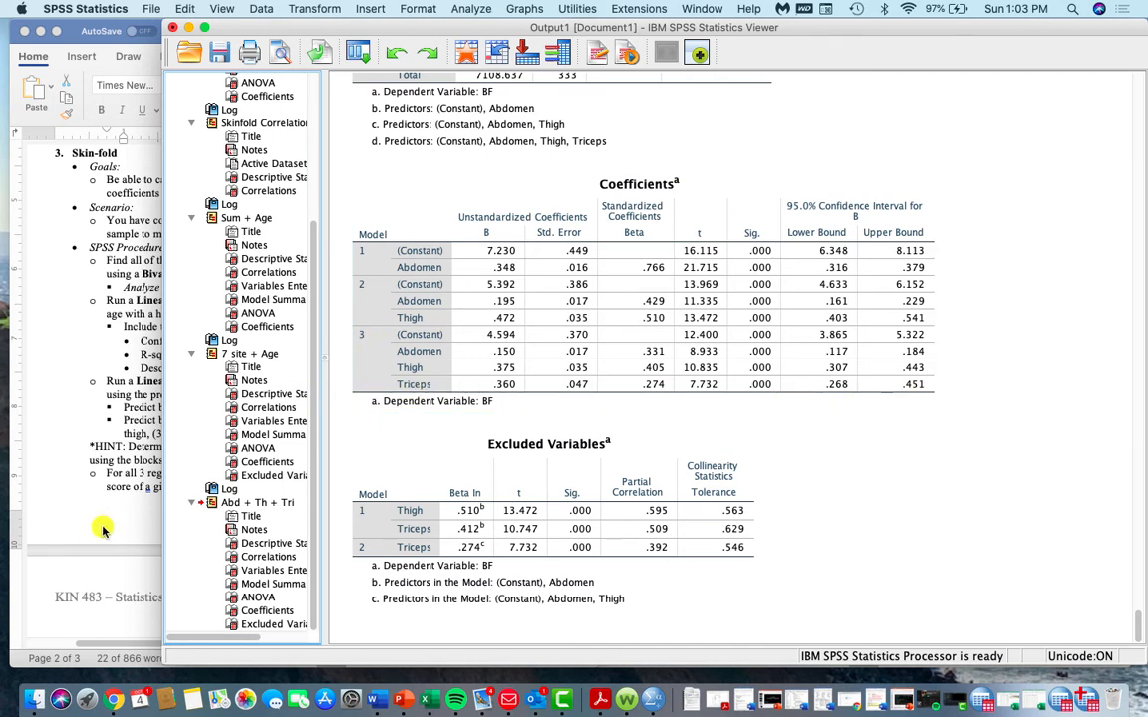
Switch to the Word documents and read answer-sheet question 3d on which regression equation worked best with the skin-fold cross validation data.
click(373, 700)
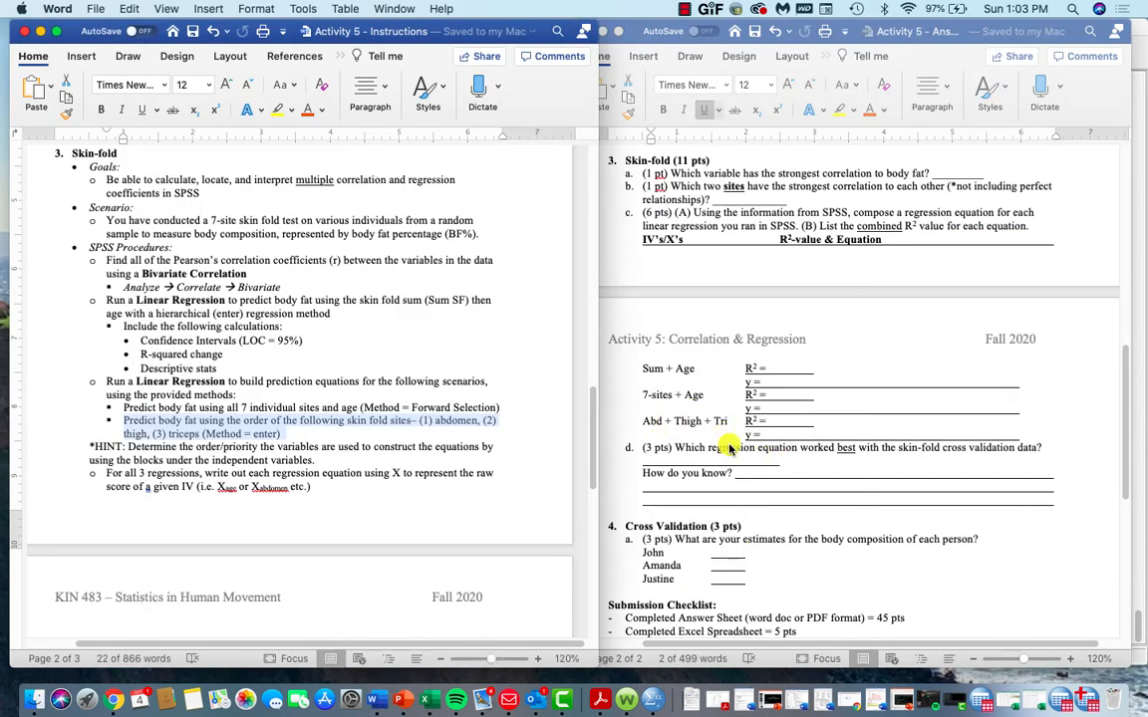
click(677, 450)
drag(676, 447, 903, 463)
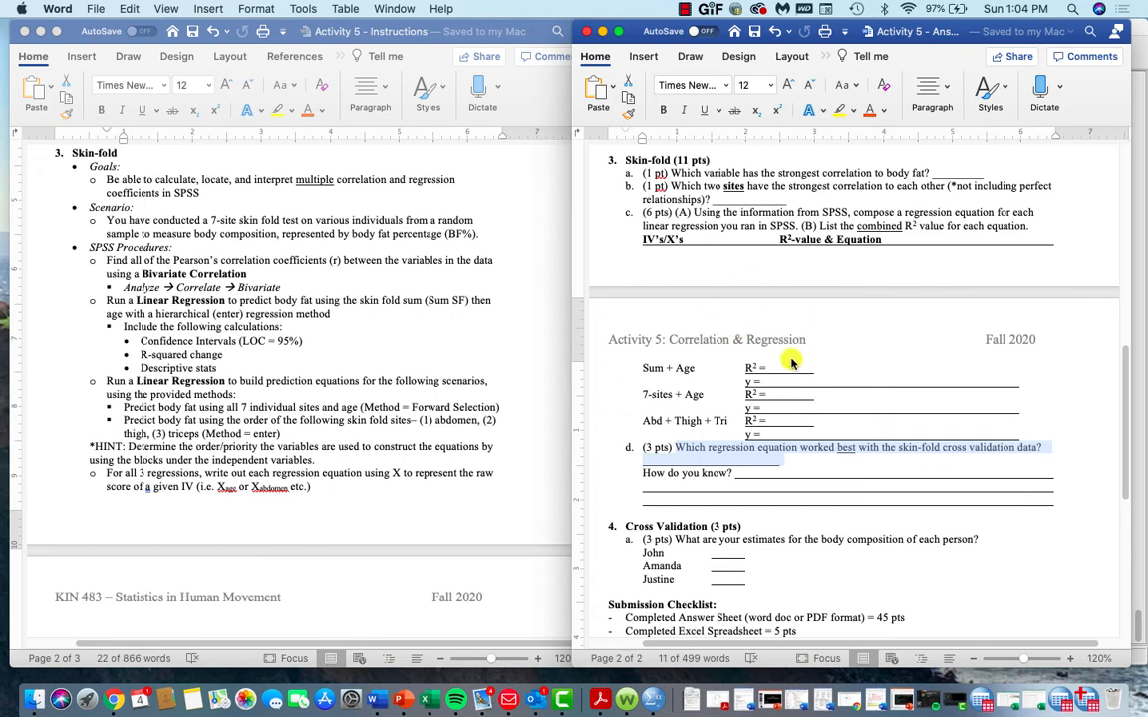
click(473, 491)
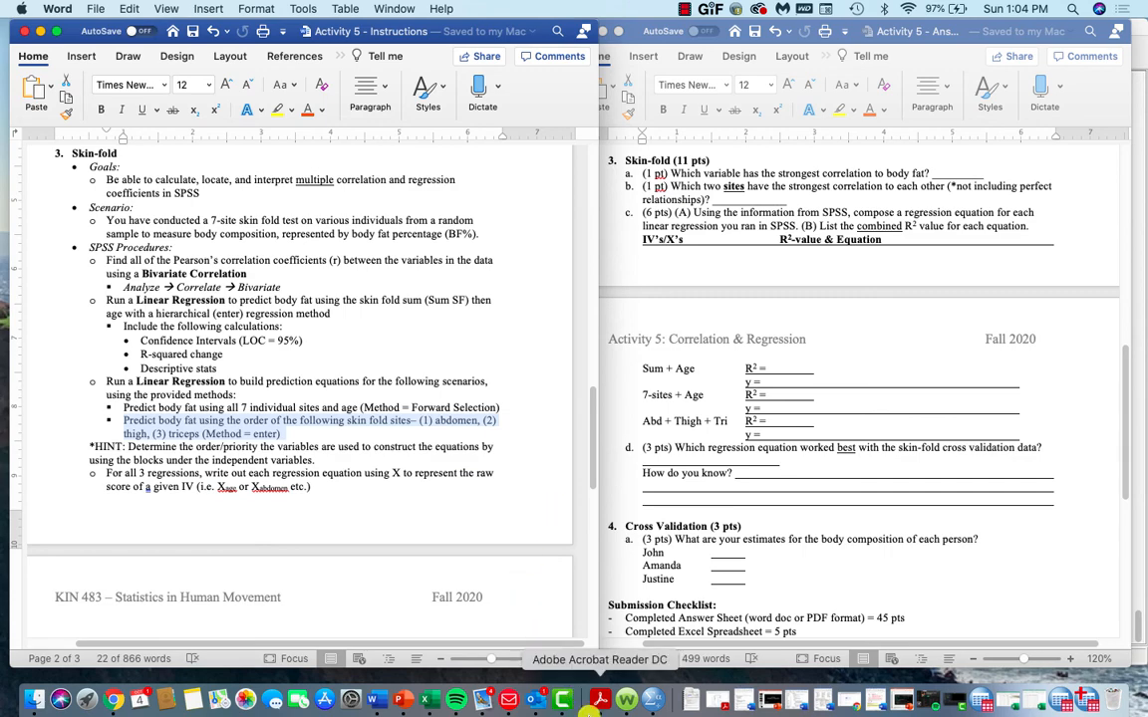
Switch to the Activity 5 Data workbook in Excel and copy the BF column of the Skinfold Cross validation sheet to M5.
click(1042, 706)
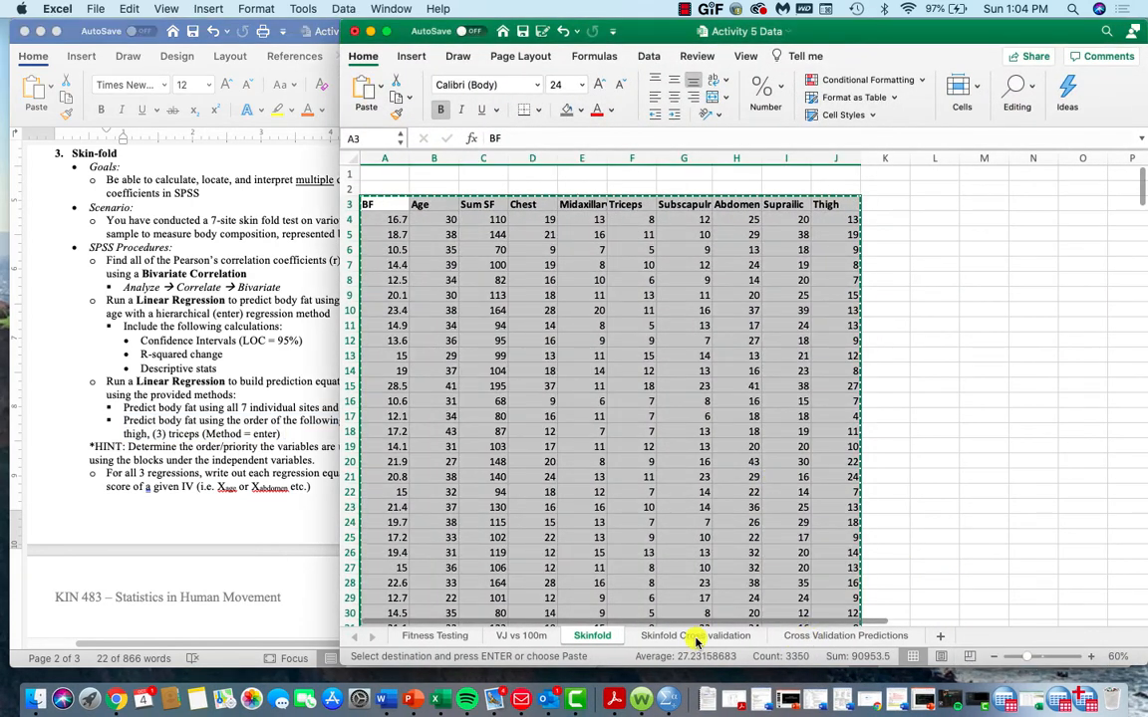
click(696, 638)
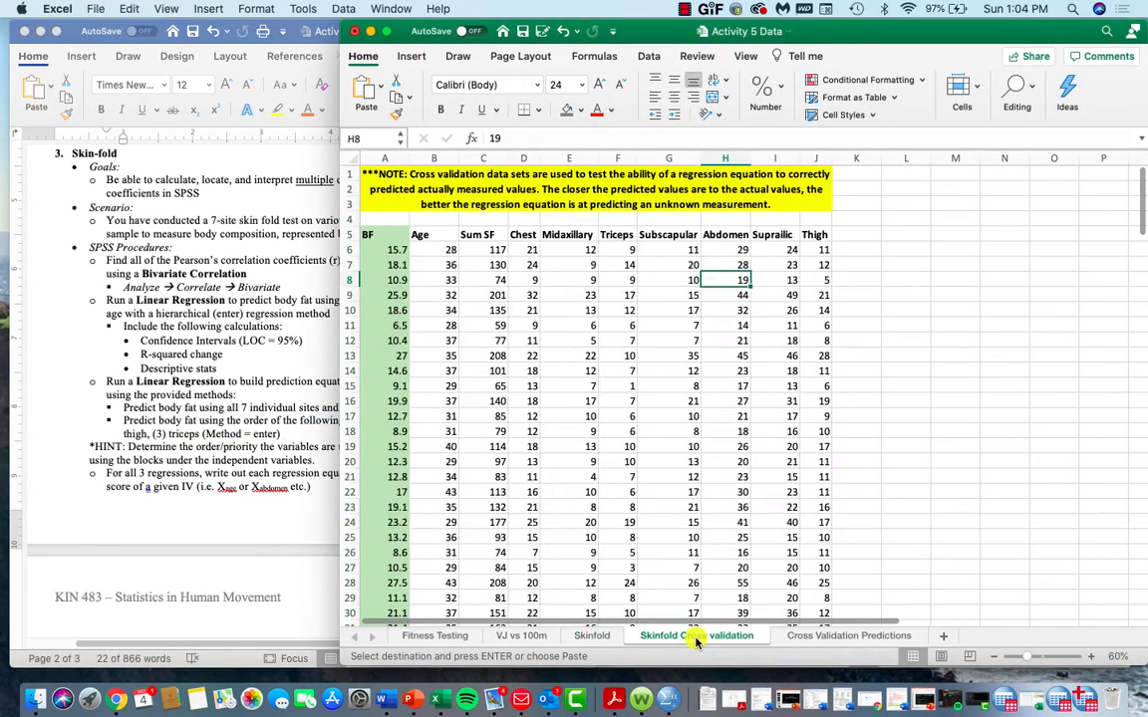
click(387, 232)
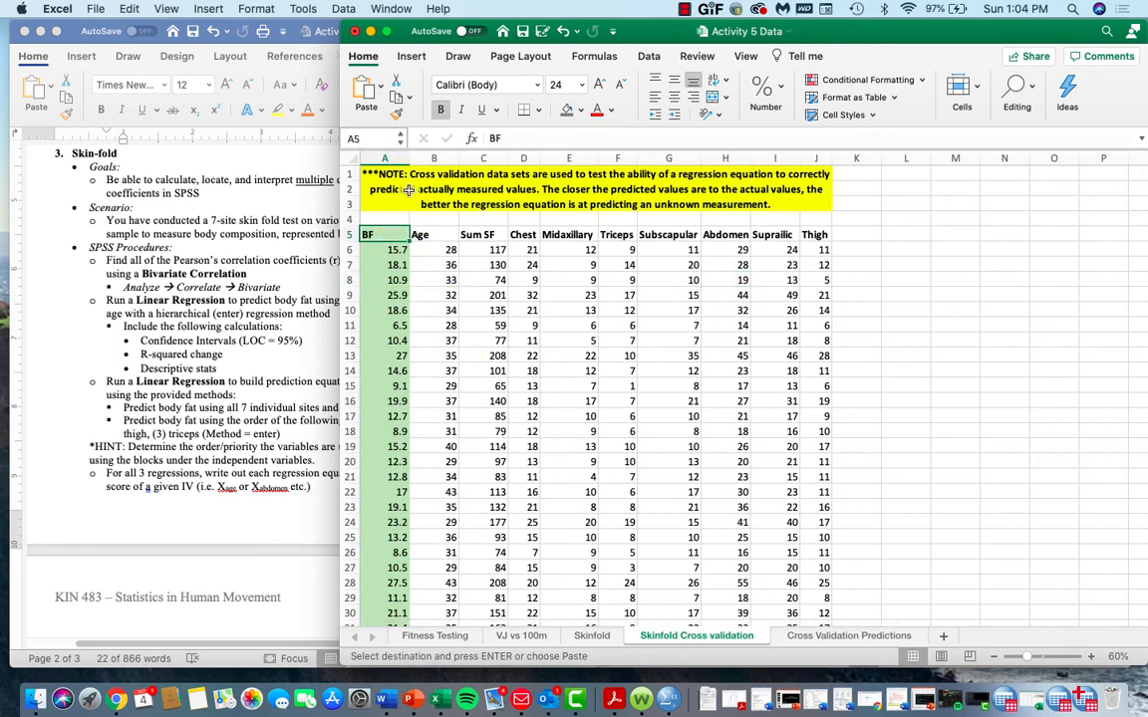
key(super+shift+Down)
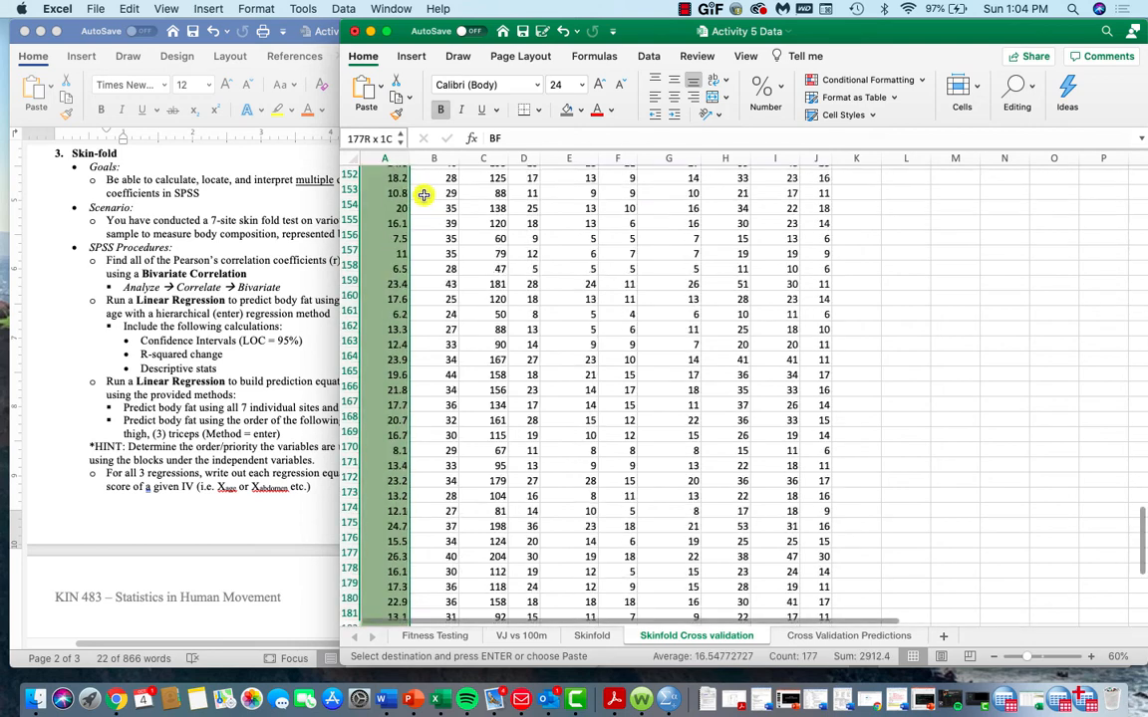
scroll(866, 314, up, 15)
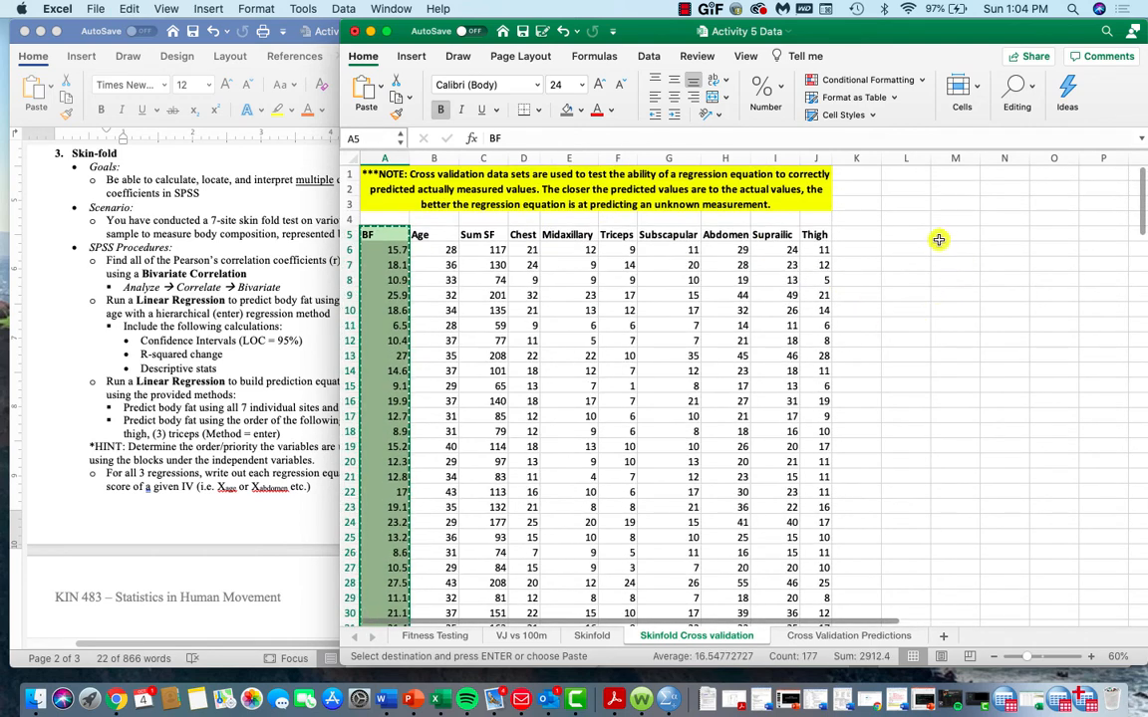
click(866, 235)
click(942, 236)
key(super+v)
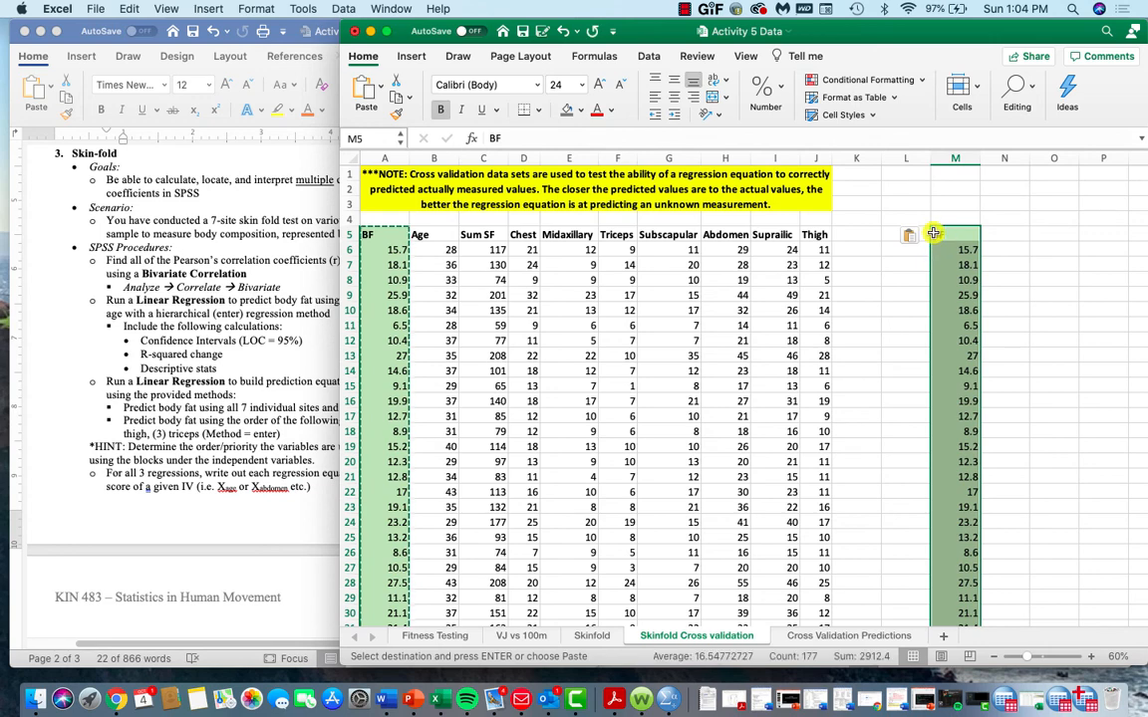
Rename the copied column's header in M5 as "Actual BF".
click(957, 235)
click(497, 138)
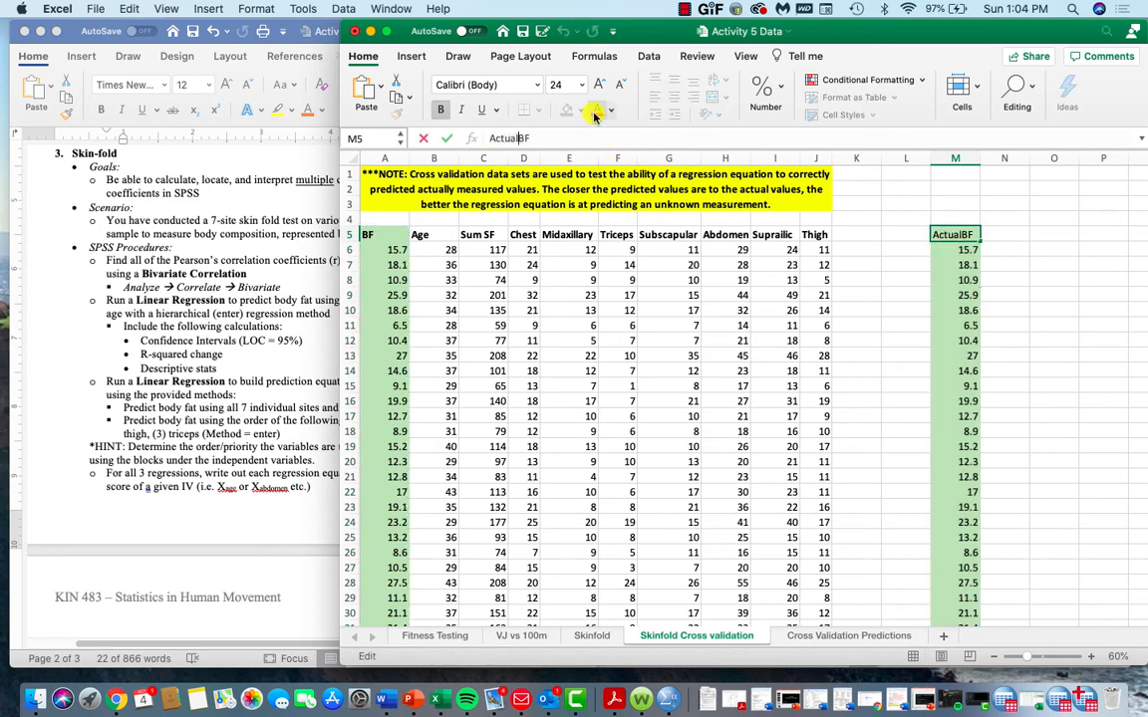
text(Actual)
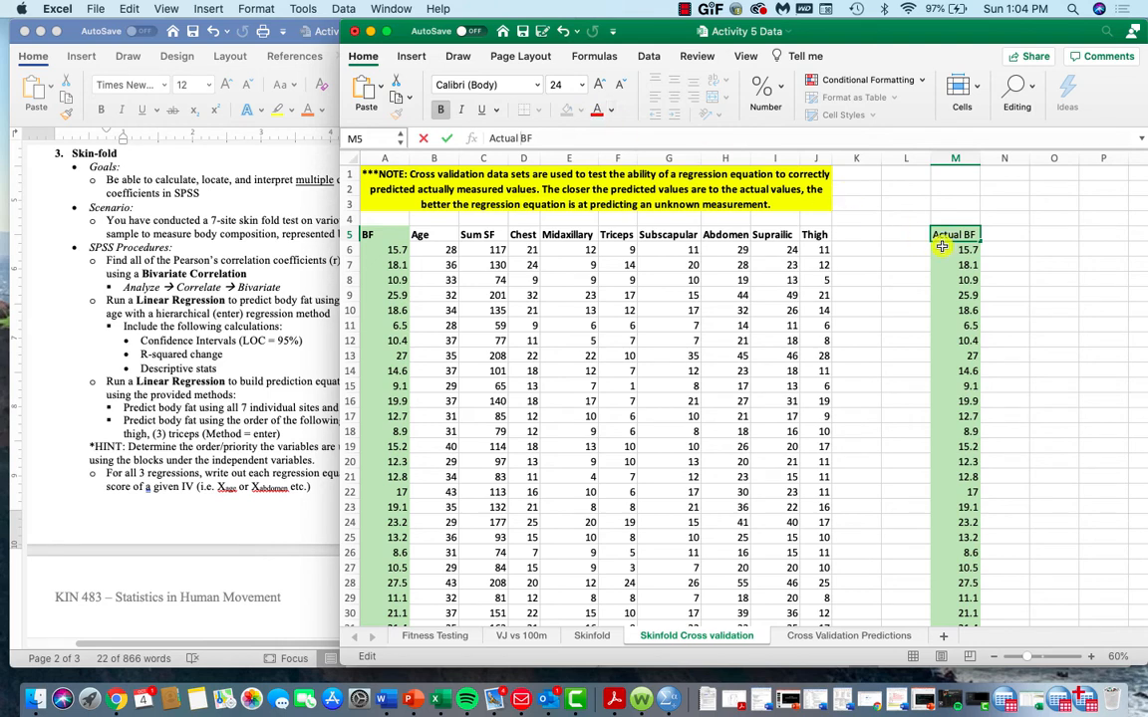
click(1054, 264)
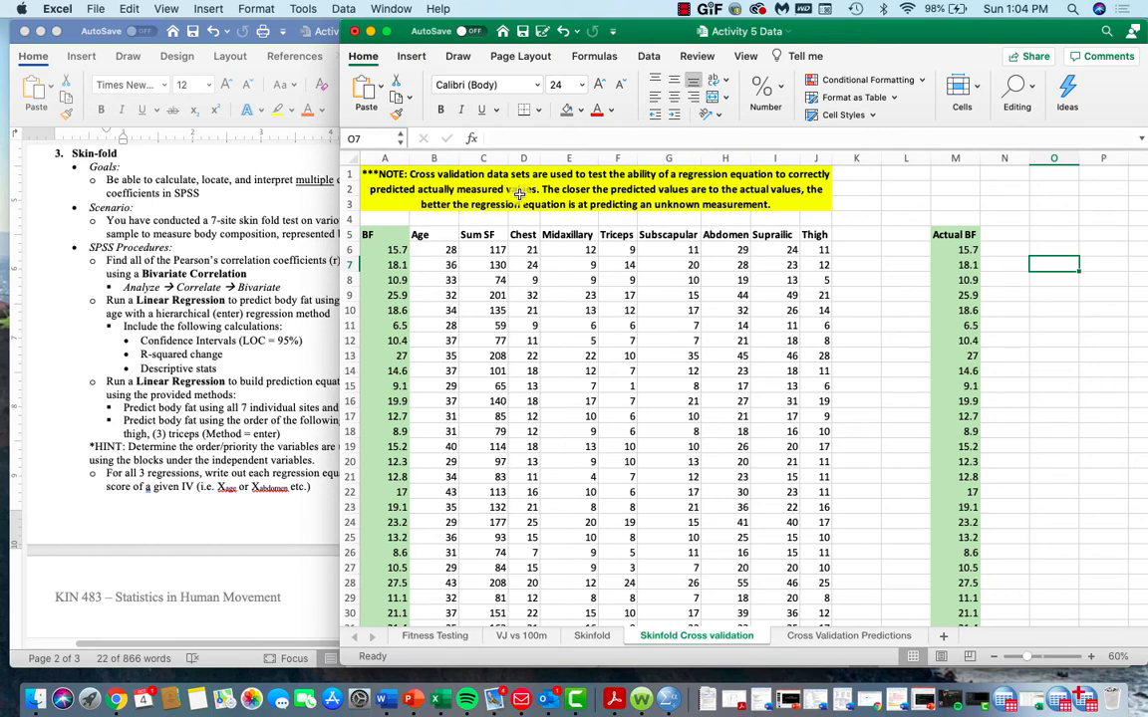
Enter the headers "Sum + Age", "7sites+age" and "Abd+Th+Tri" in cells N5 to P5.
click(1002, 231)
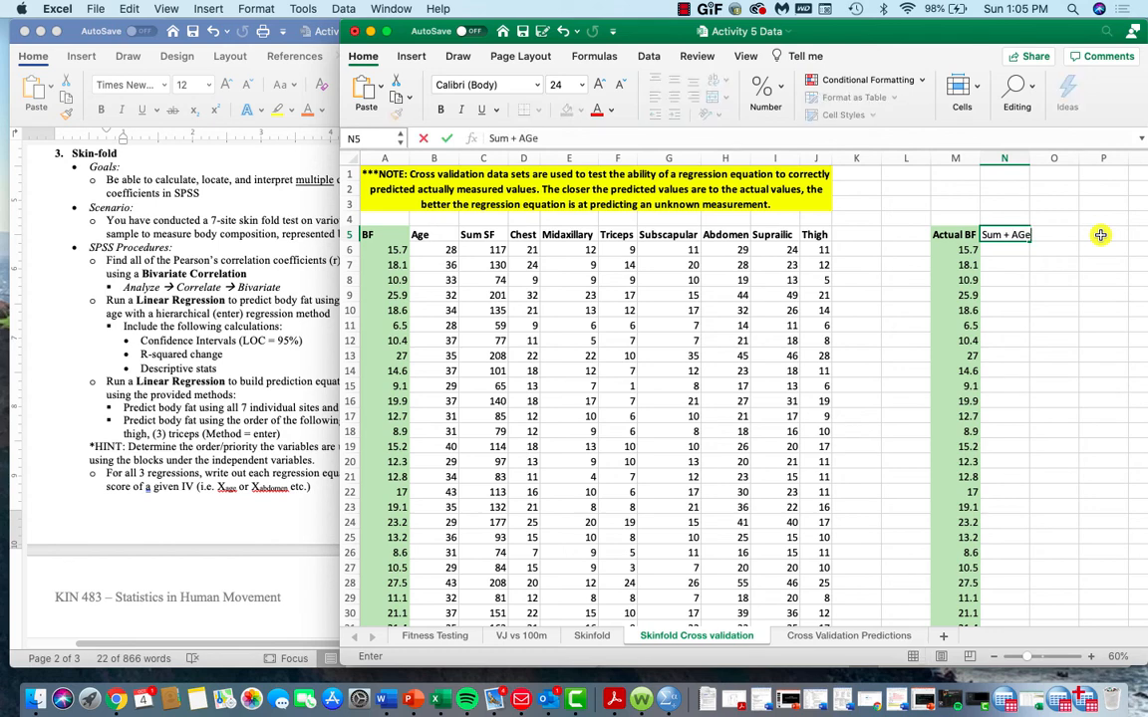
text(Age)
key(Tab)
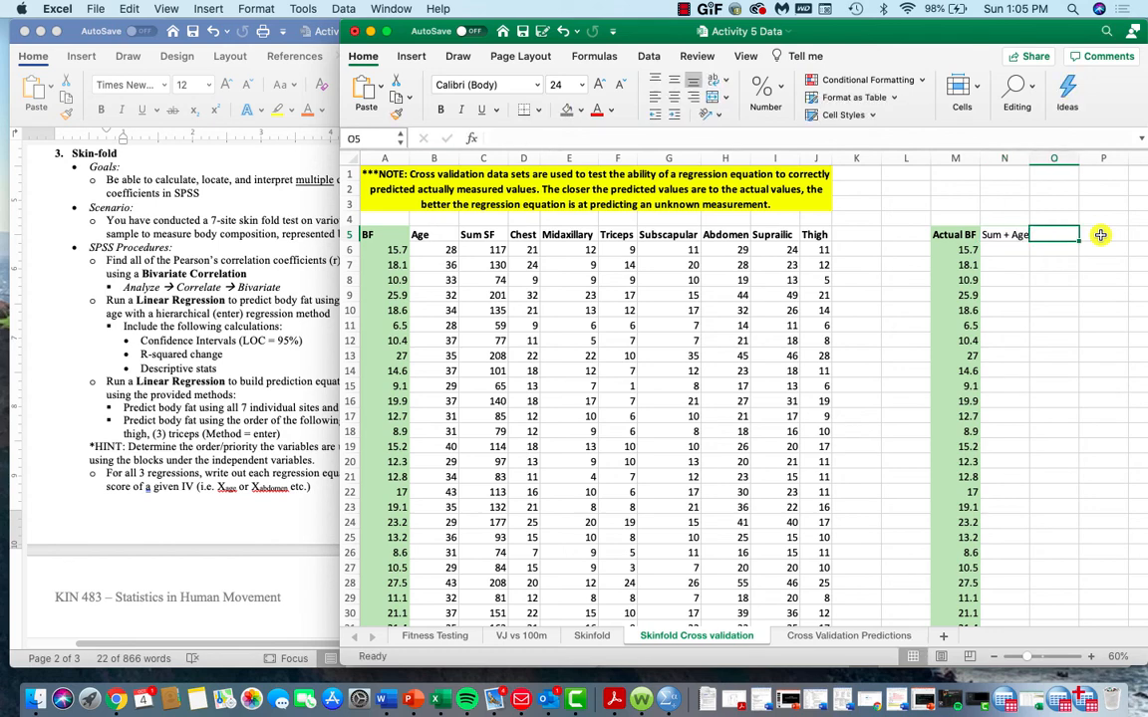
text(7sites+age)
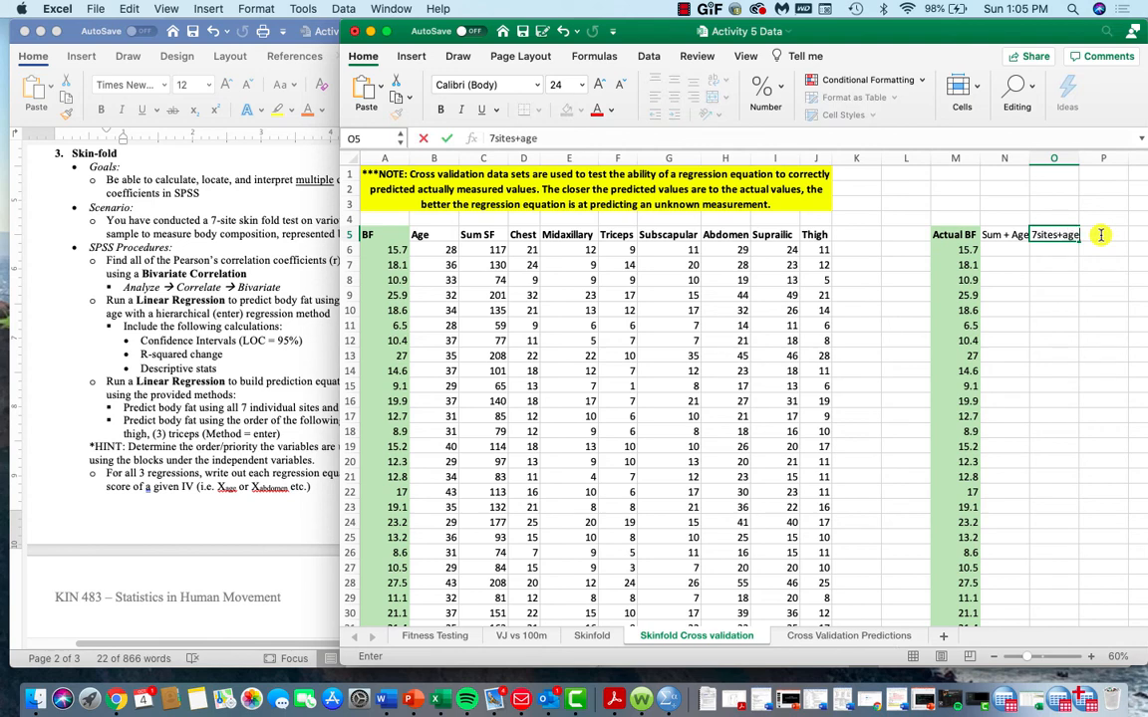
key(Tab)
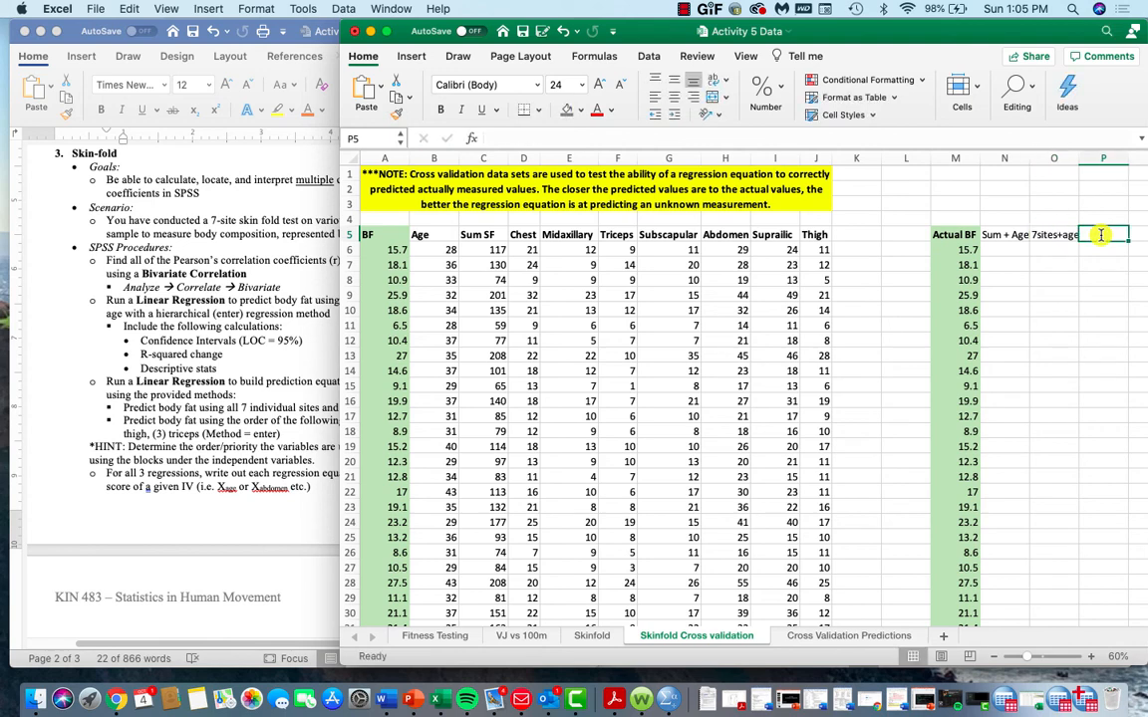
text(Abd+Th+Tri)
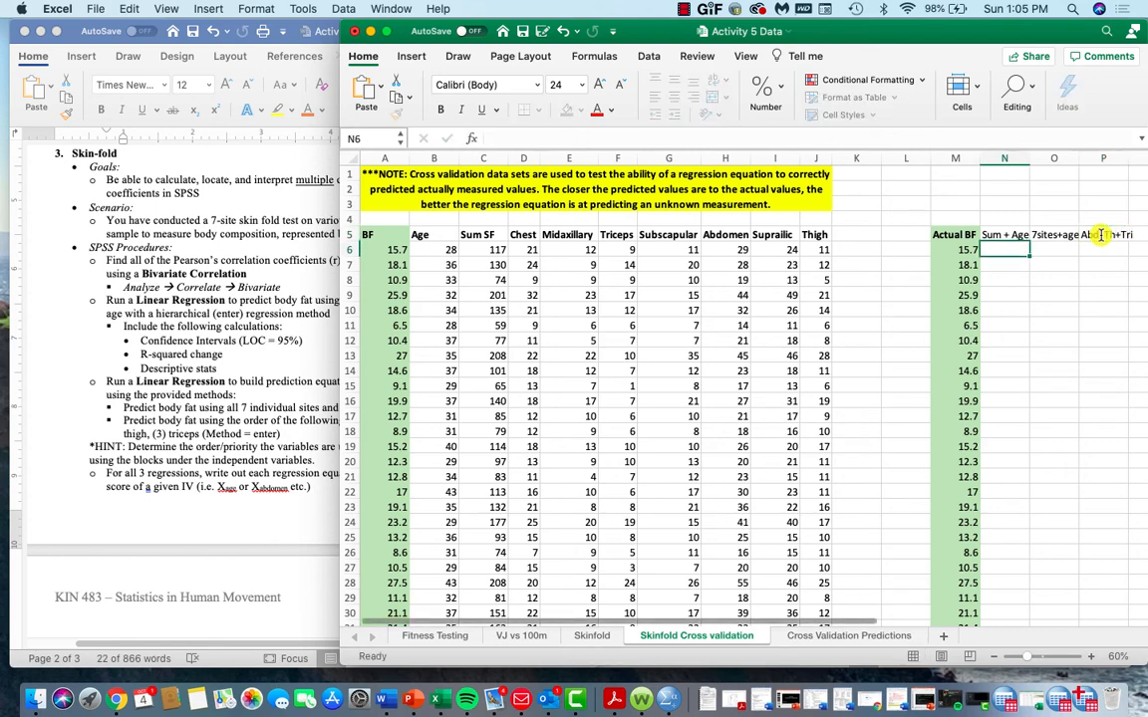
click(1015, 234)
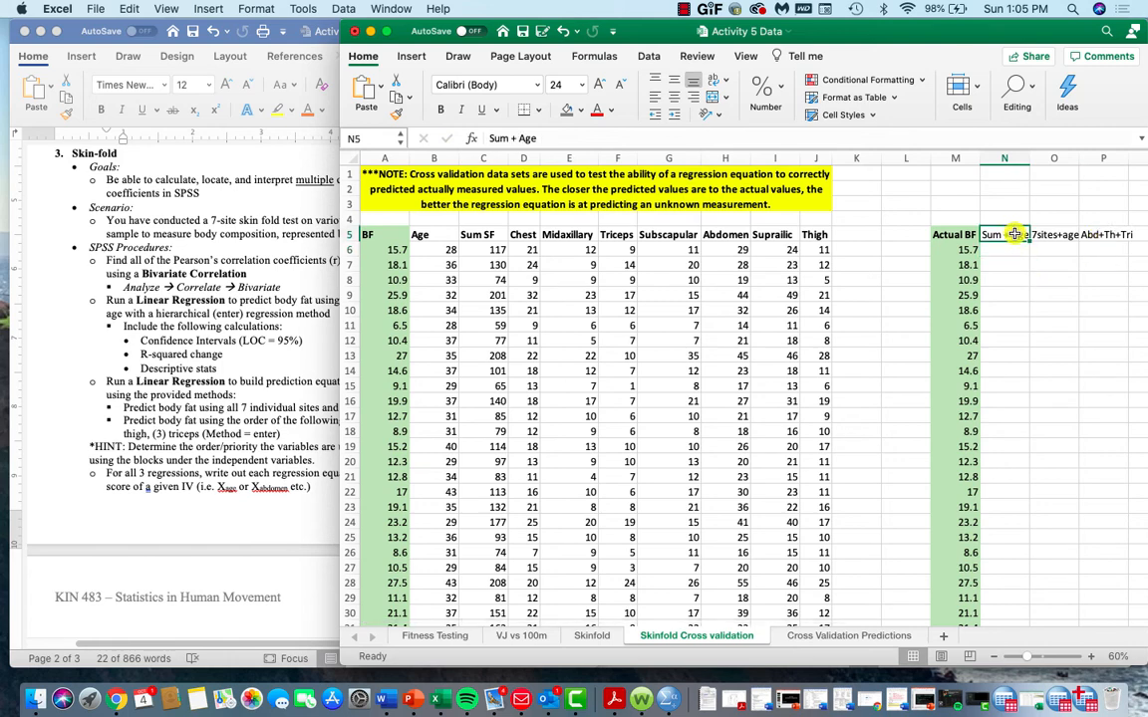
key(super+shift+Down)
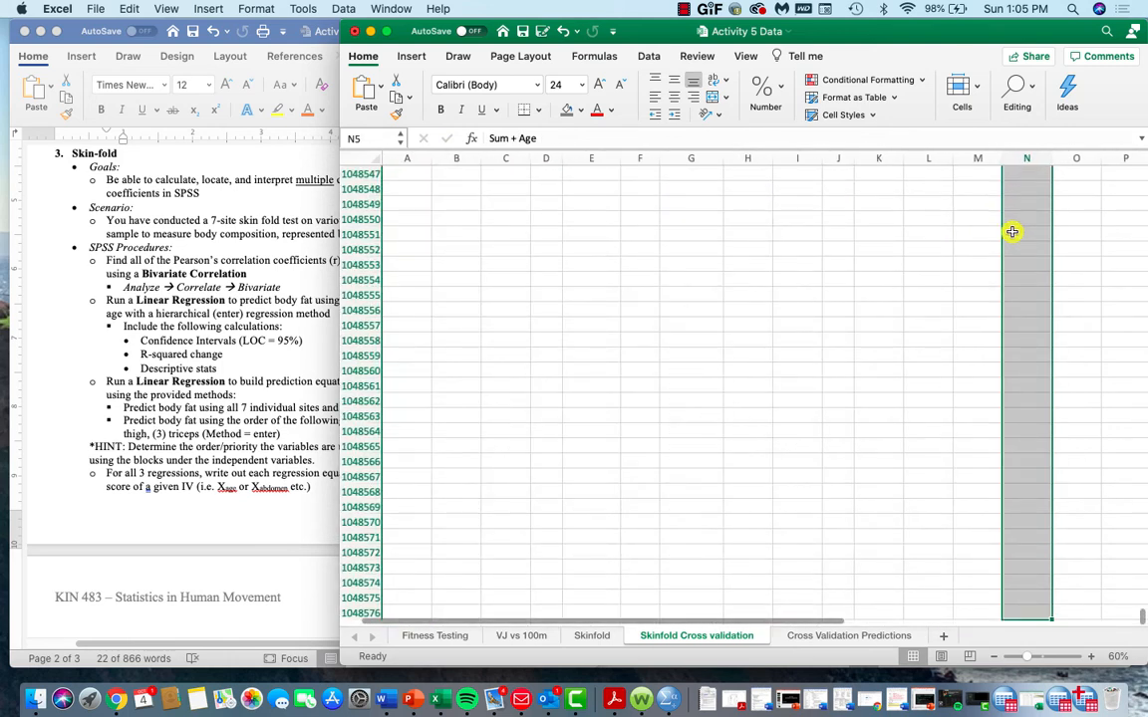
key(super+shift+Up)
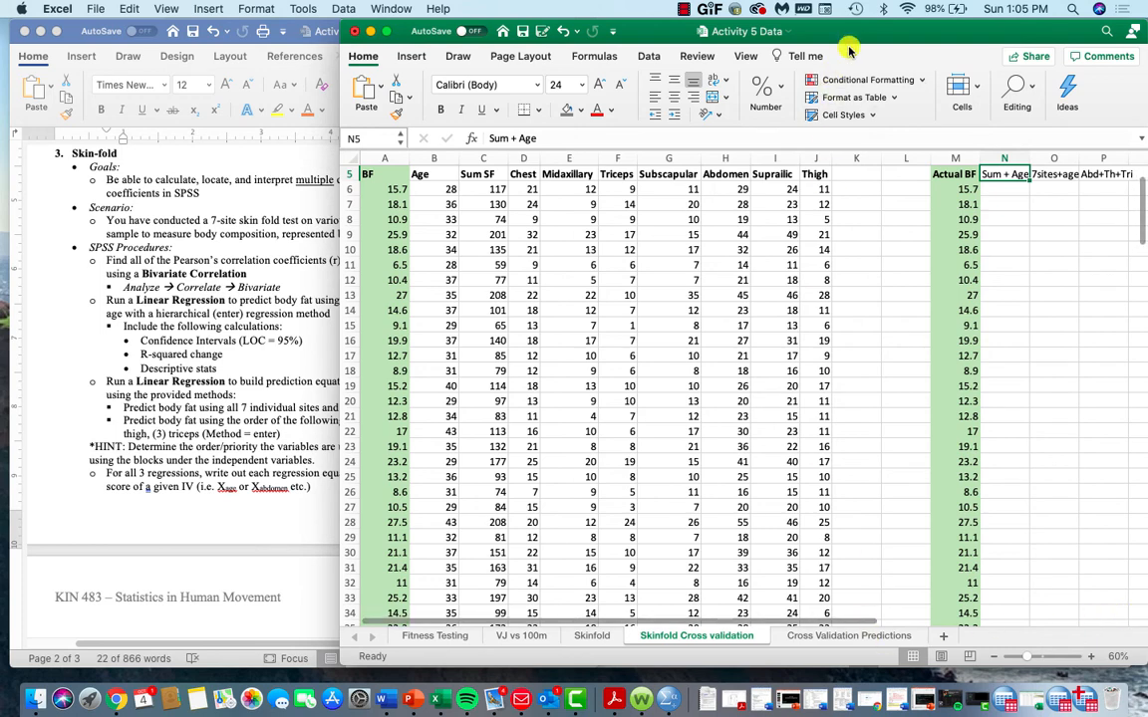
Merge and center N4:P4 above the three model headers and enter "Predicted BF" there in bold.
mouse_move(855, 37)
mouse_down()
mouse_move(826, 37)
mouse_move(849, 37)
mouse_up()
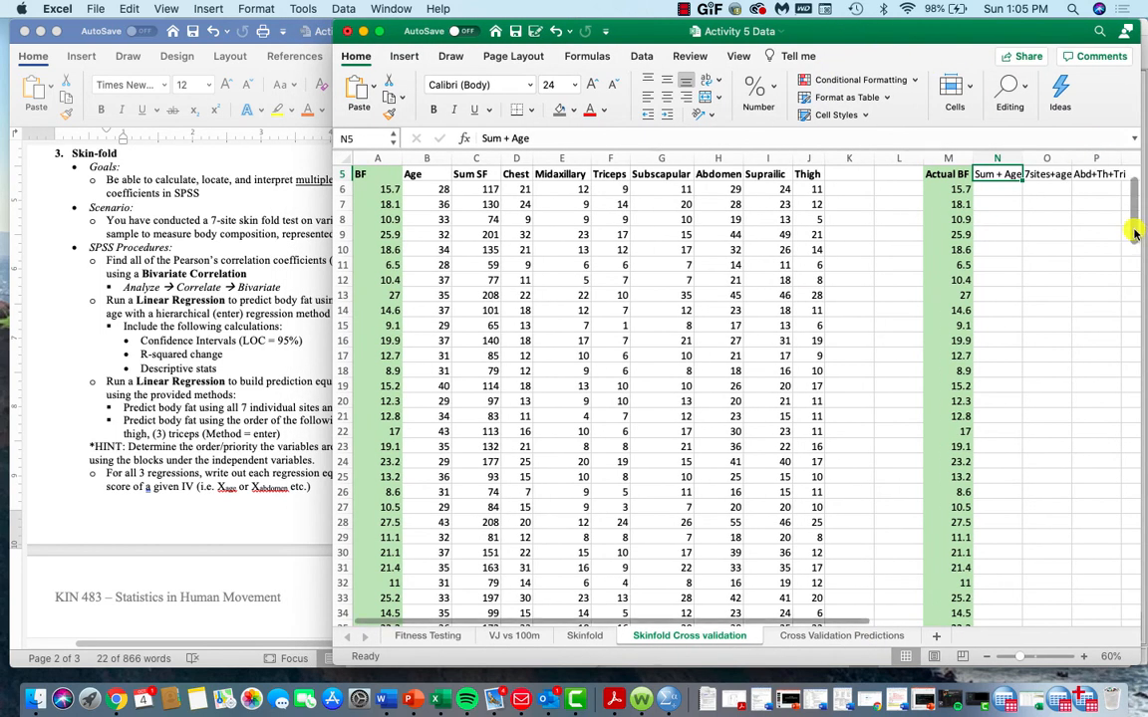
drag(1134, 230, 1134, 215)
drag(1005, 218, 1083, 219)
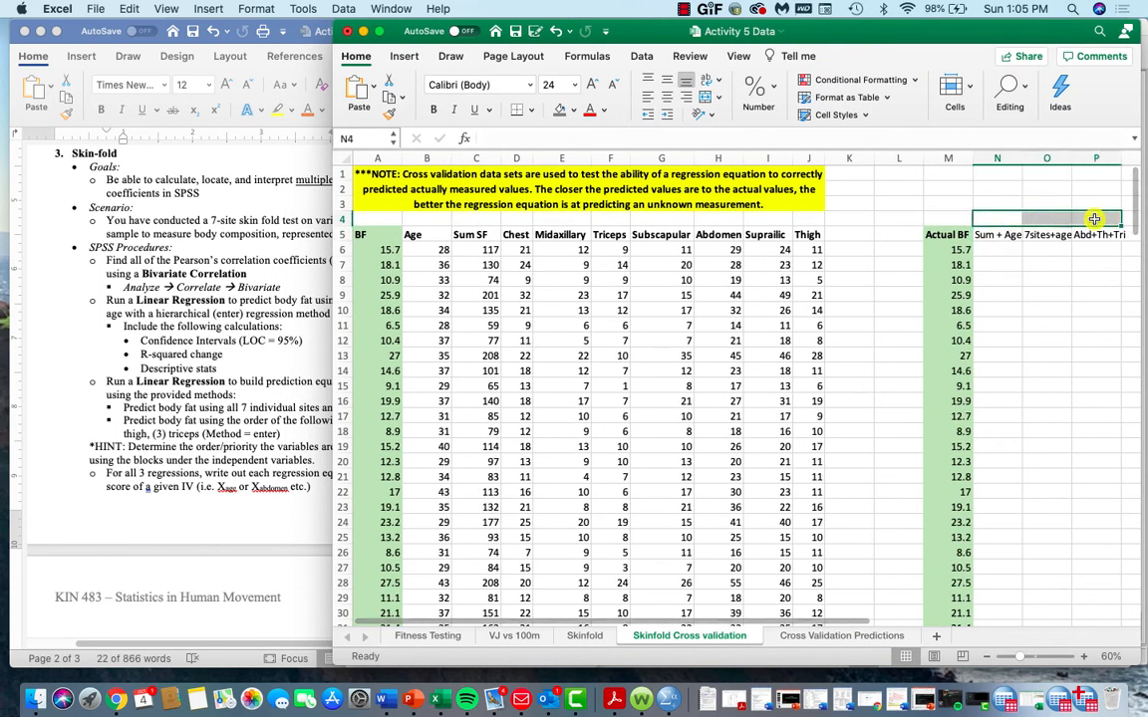
click(708, 97)
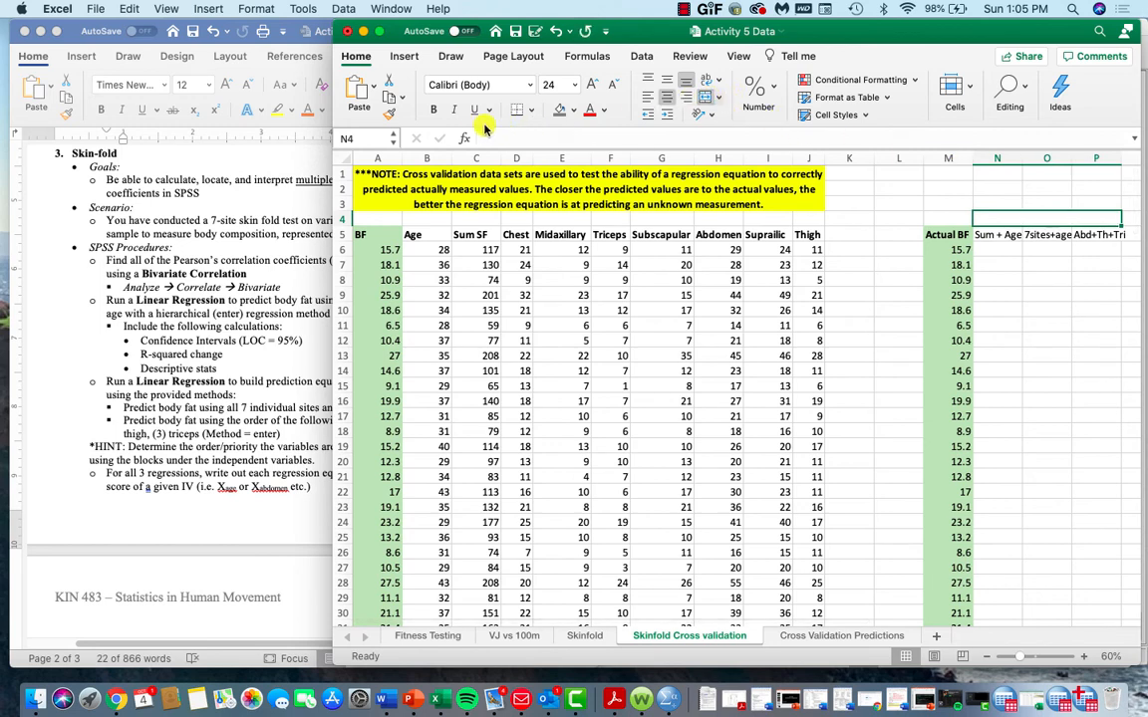
text(Pre)
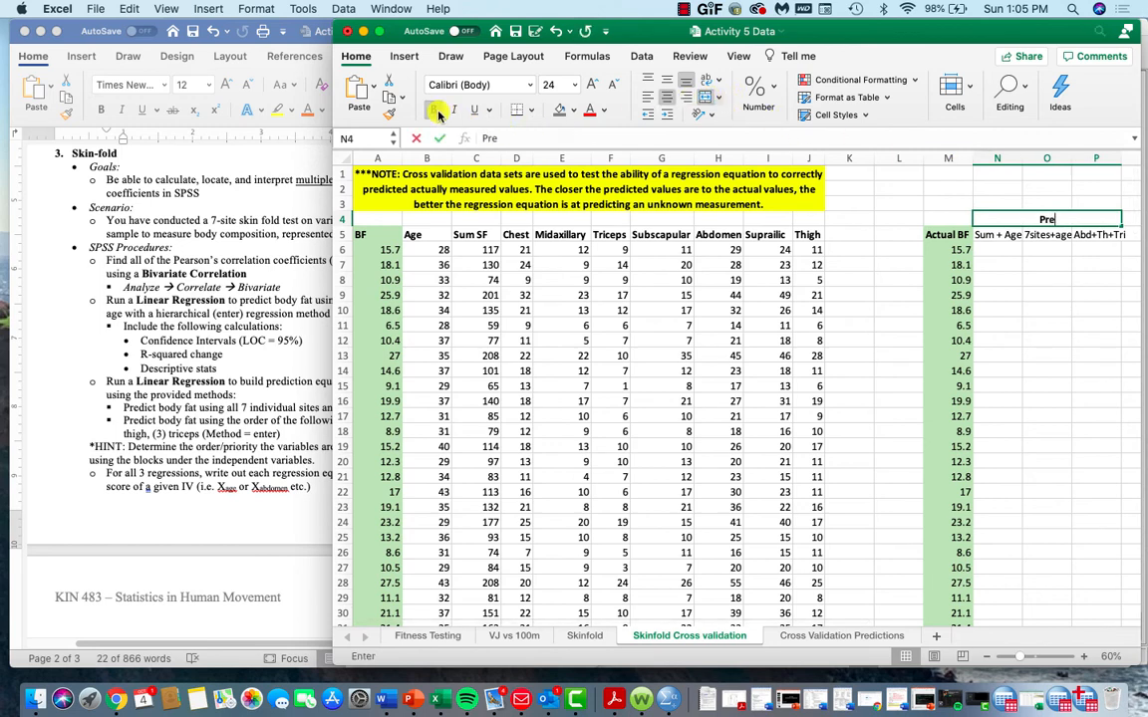
text(dicted)
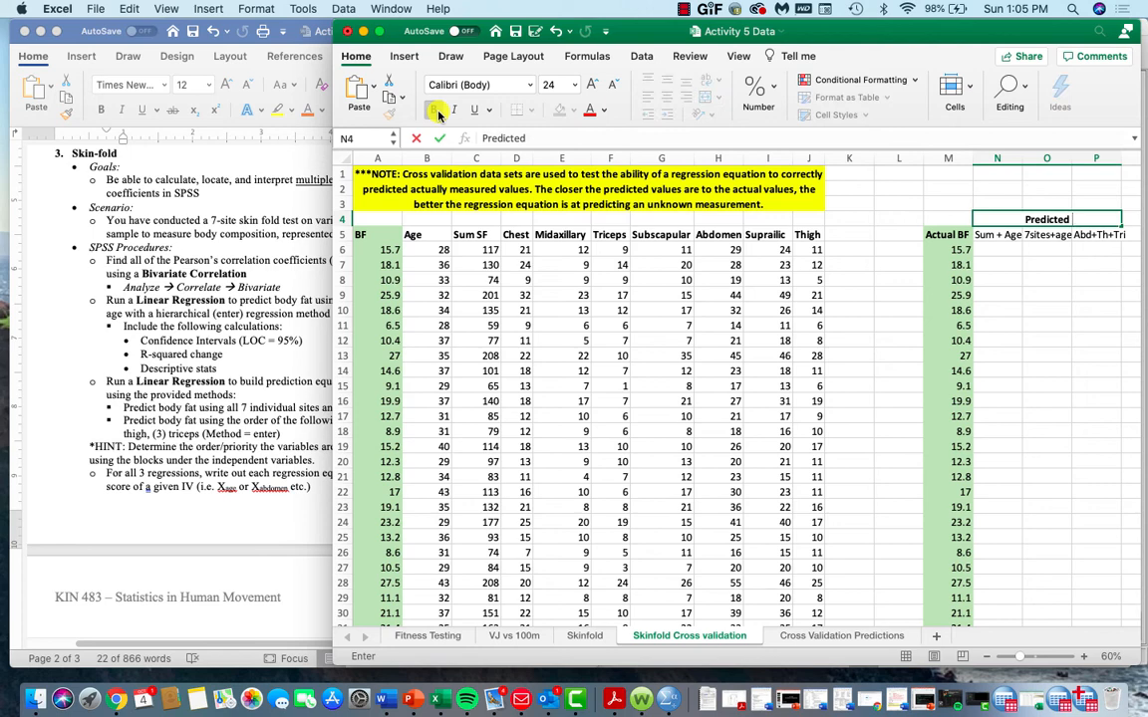
text( BF)
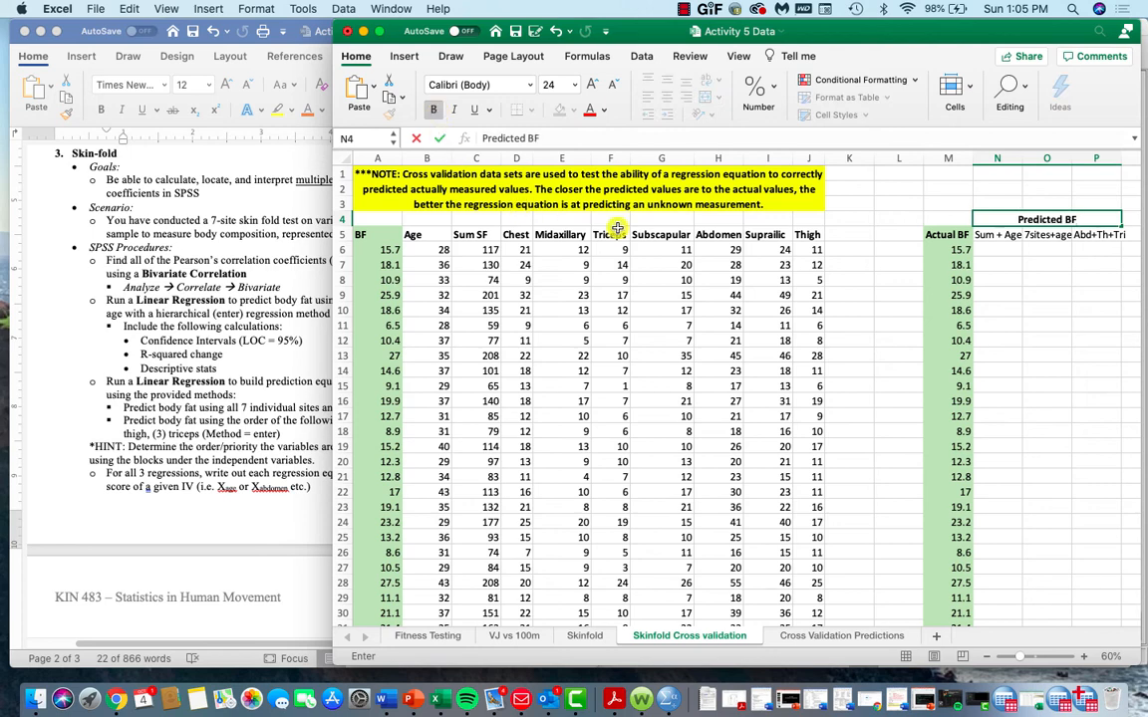
click(992, 280)
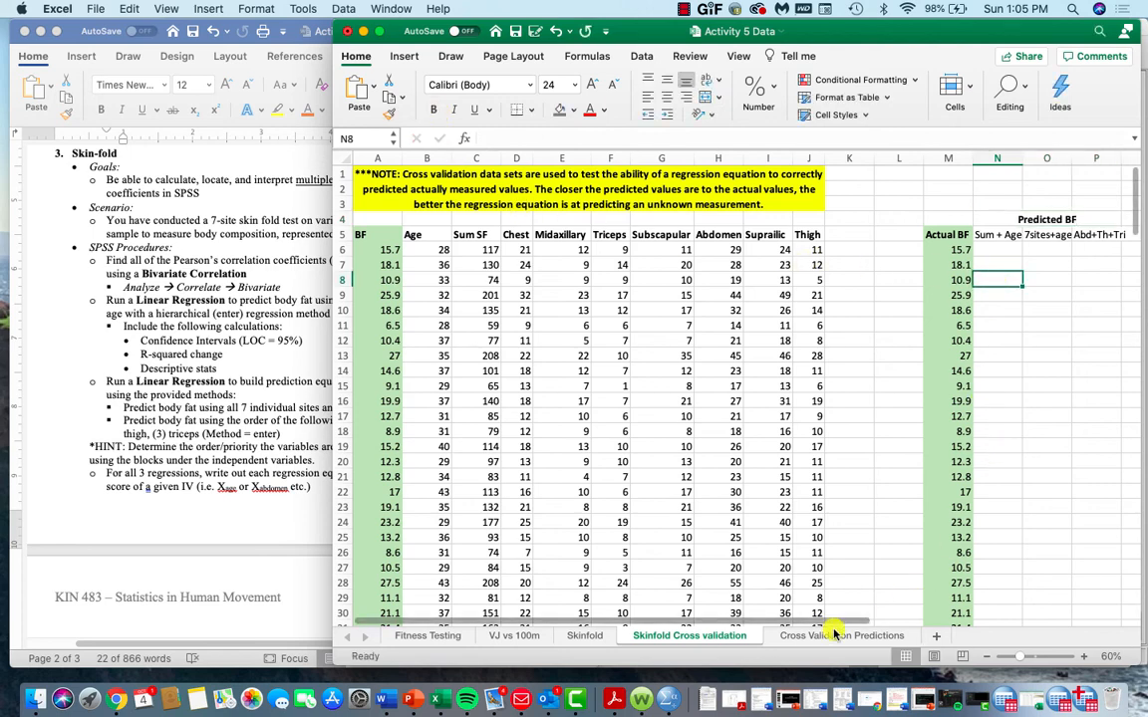
scroll(924, 629, right, 2)
scroll(924, 630, right, 4)
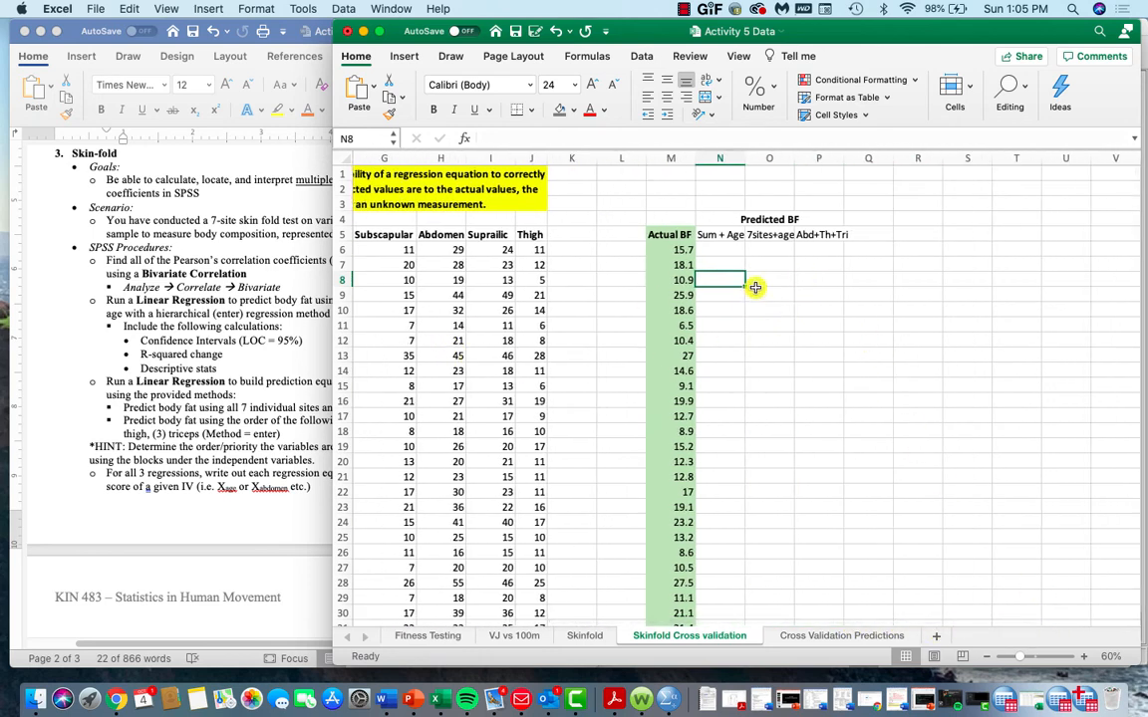
drag(722, 237, 834, 241)
click(833, 240)
drag(719, 236, 802, 236)
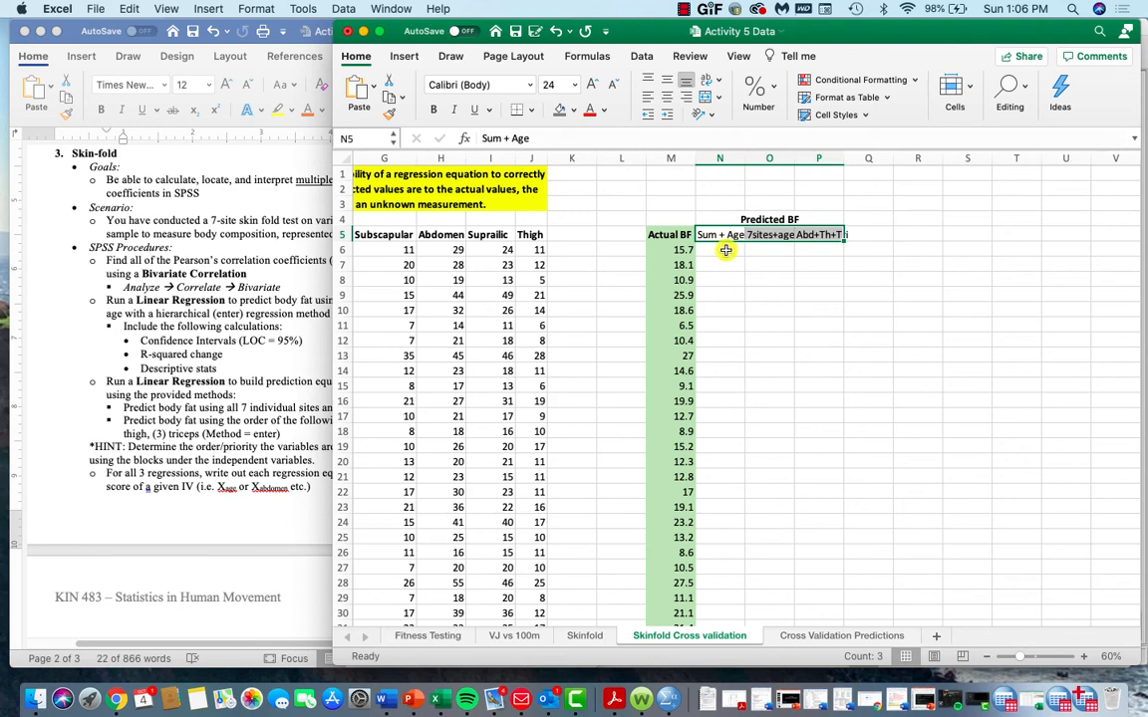
scroll(800, 608, left, 5)
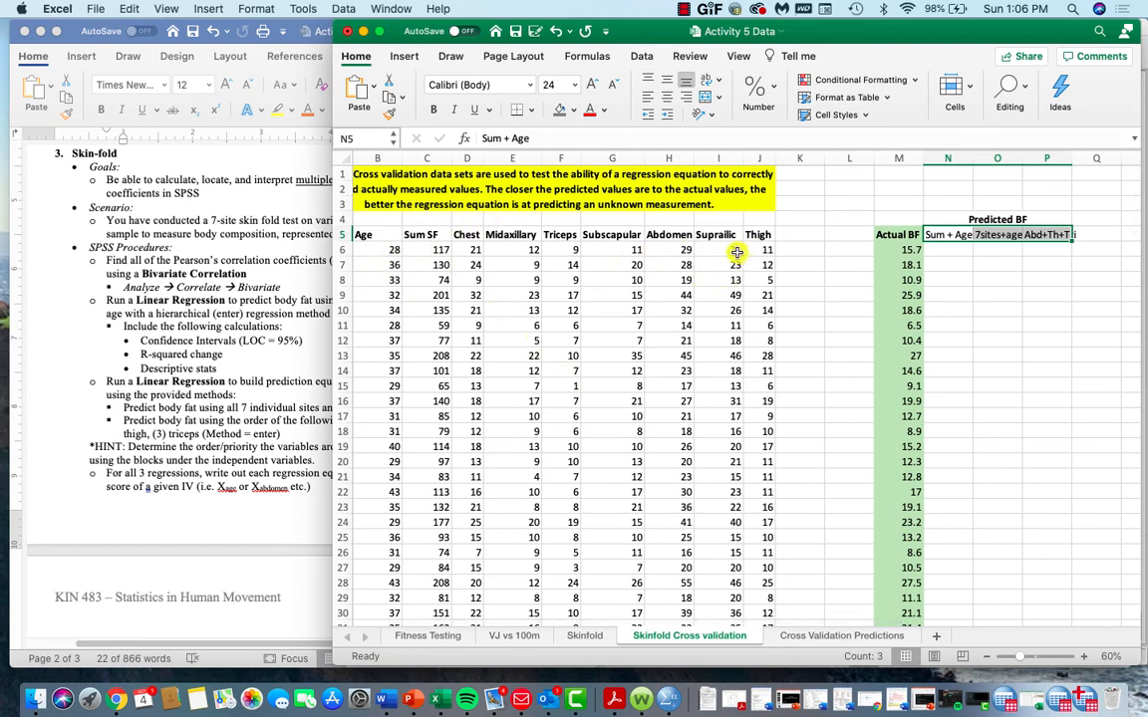
click(966, 253)
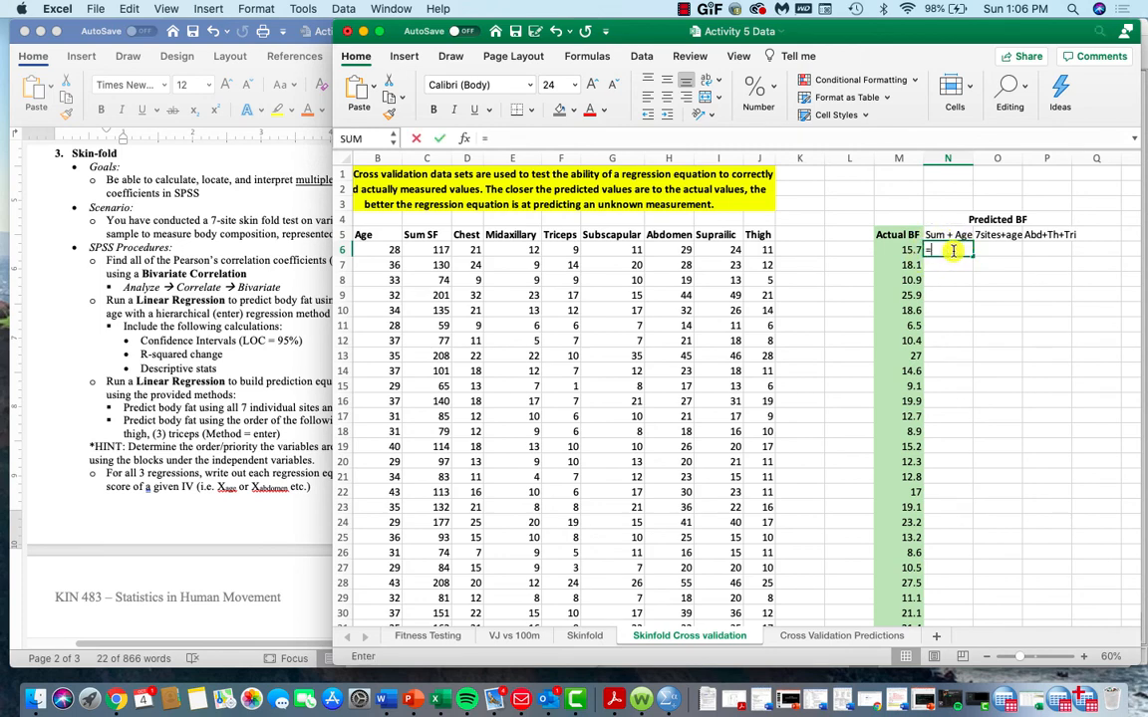
text(=)
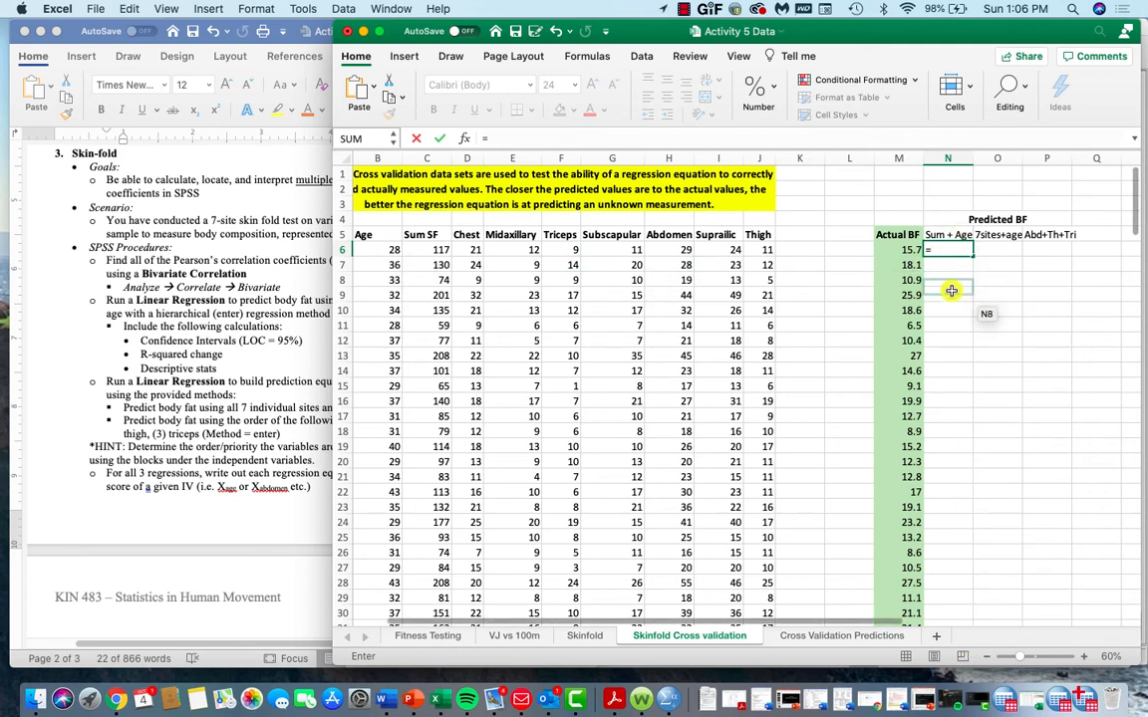
drag(947, 417, 951, 493)
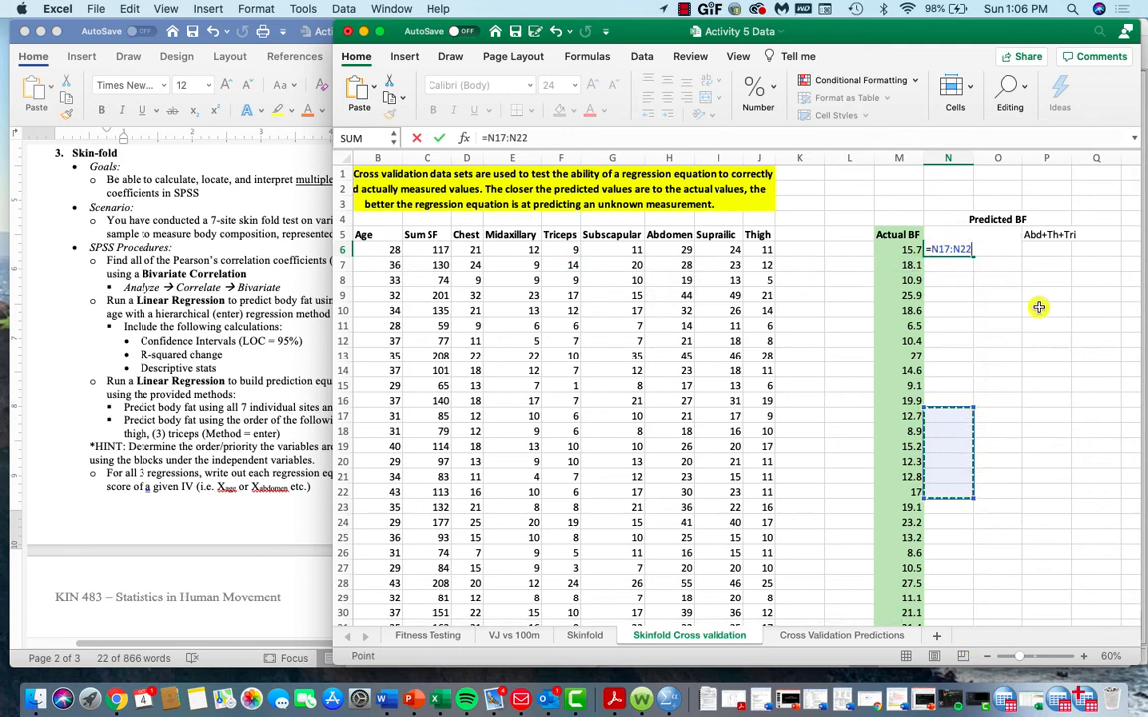
key(BackSpace)
key(BackSpace)
key(BackSpace)
key(BackSpace)
key(BackSpace)
key(BackSpace)
key(Escape)
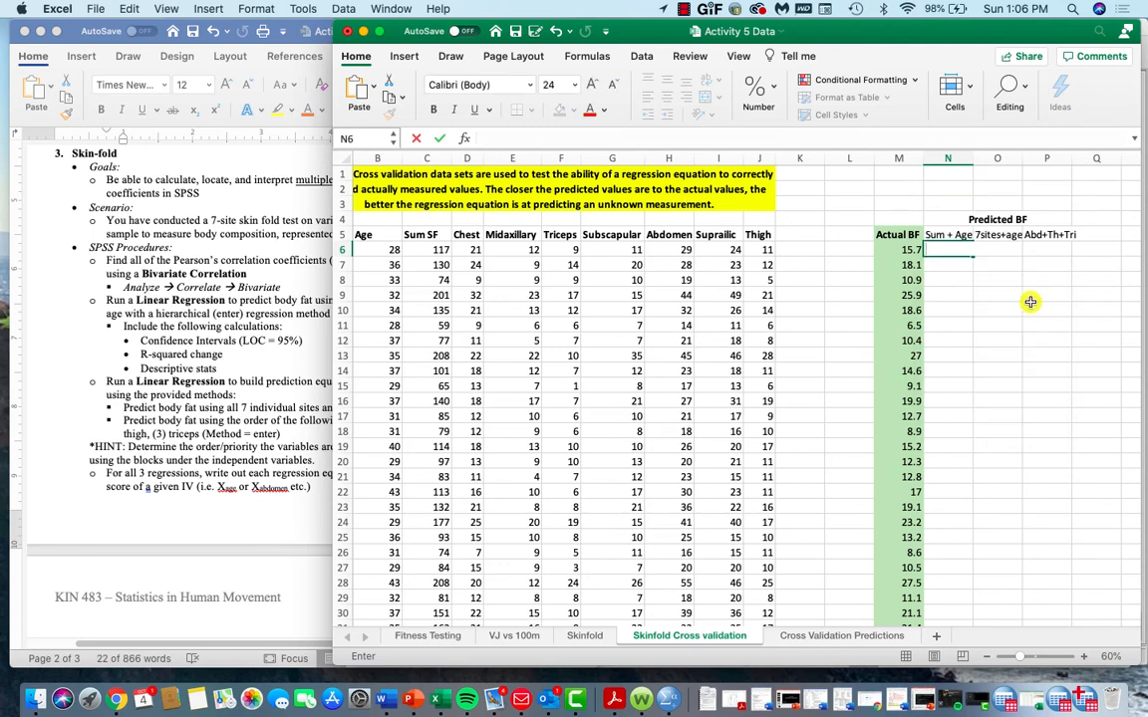
Copy the three model headers from N5:P5 and paste them into S5:U5.
click(940, 238)
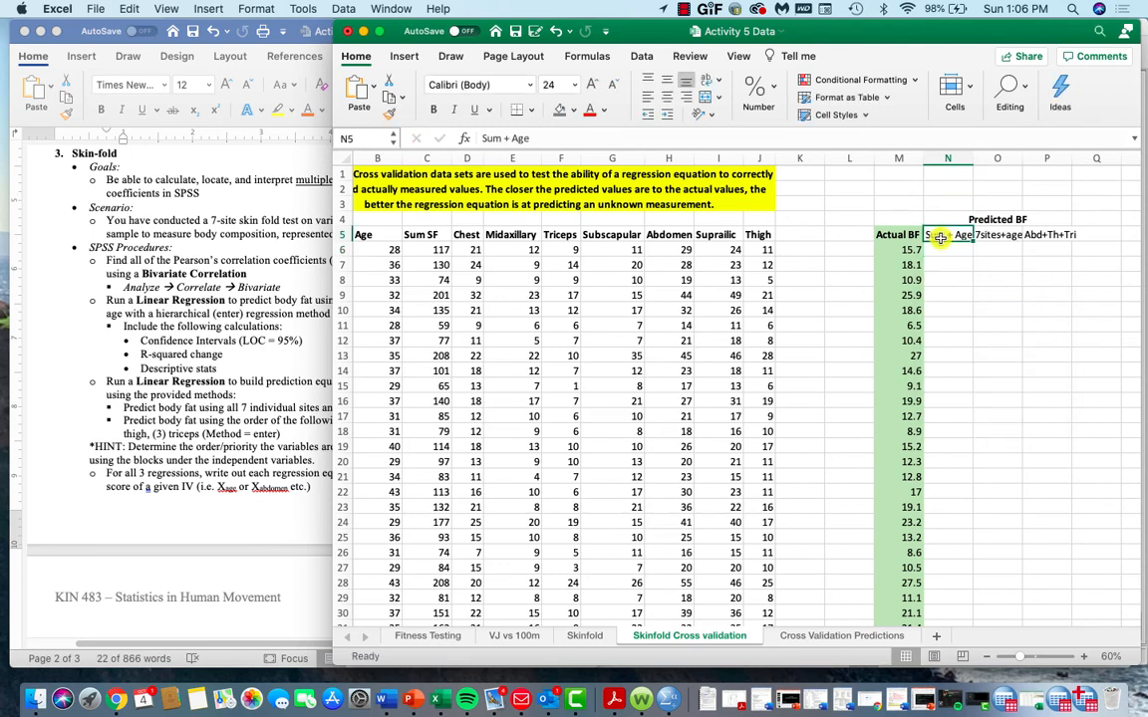
click(997, 235)
click(1033, 234)
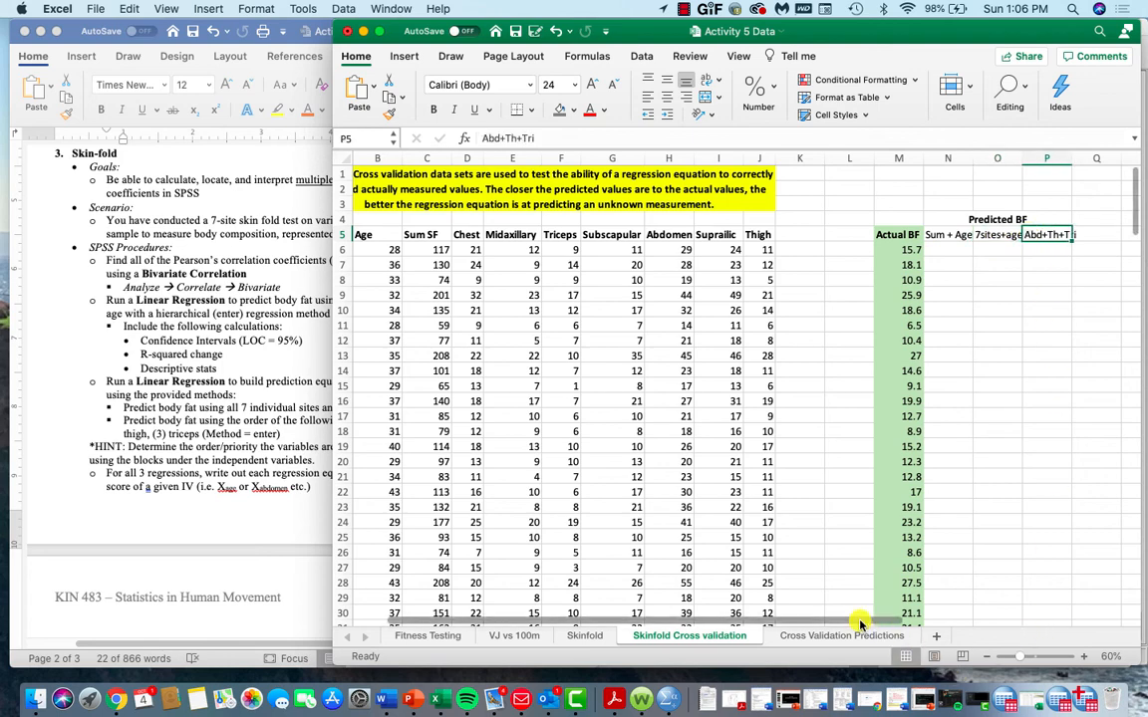
drag(858, 622, 1019, 615)
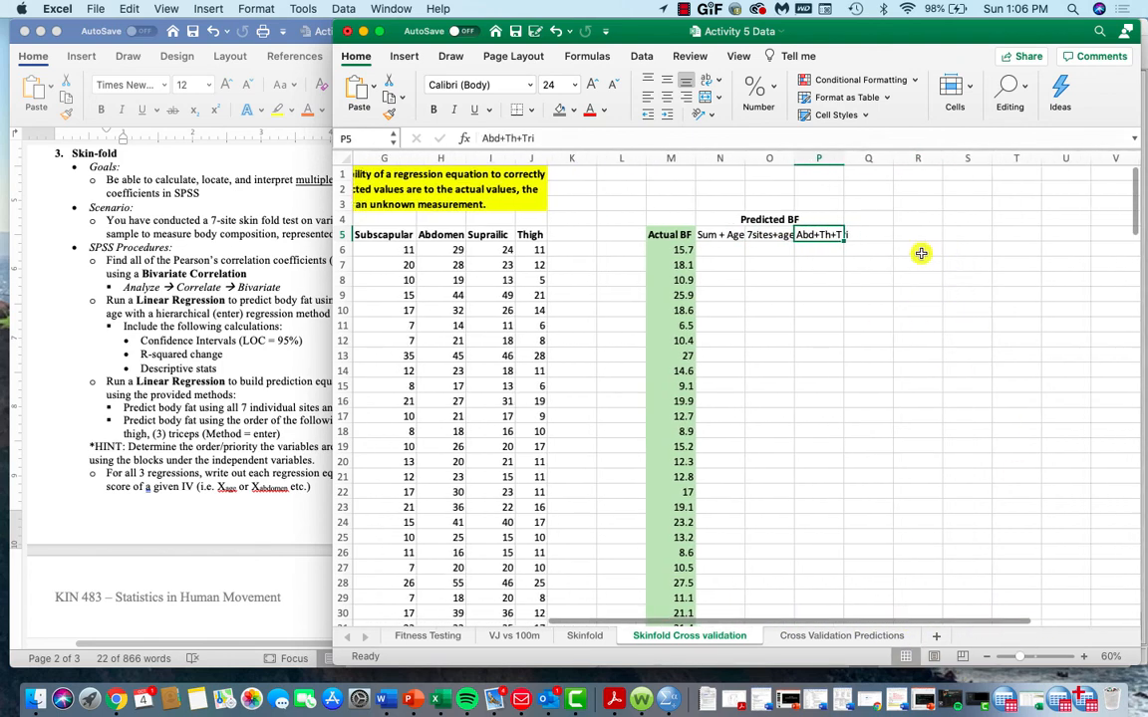
drag(740, 237, 812, 230)
key(super+c)
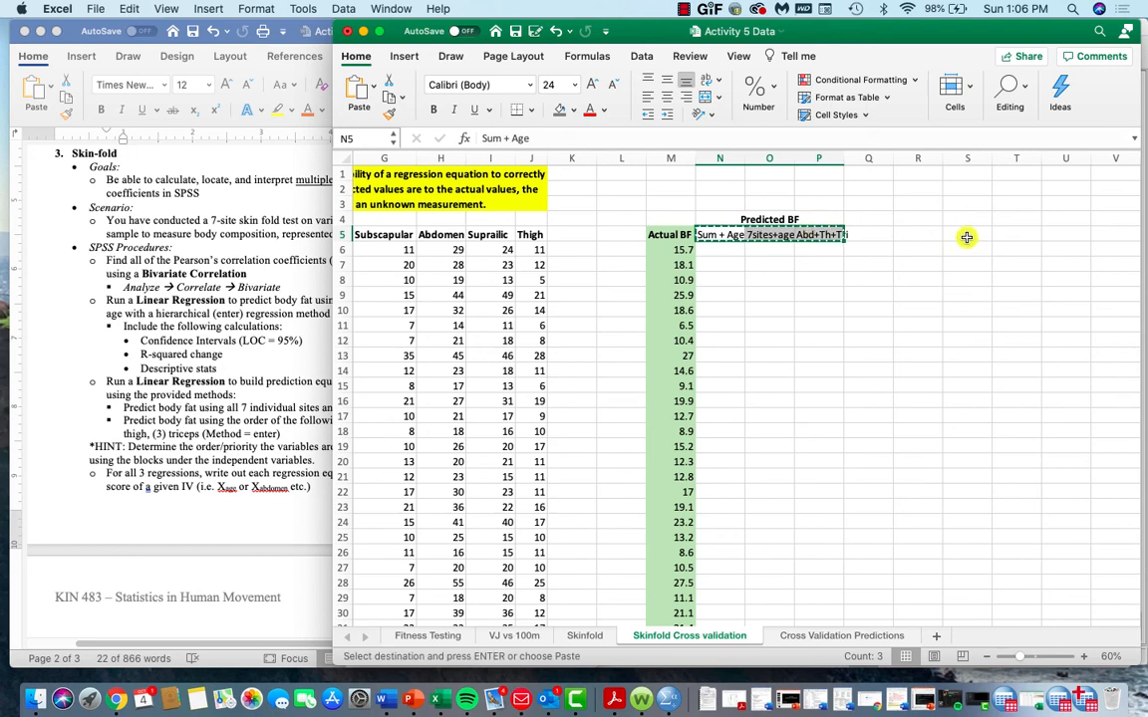
click(957, 235)
key(super+v)
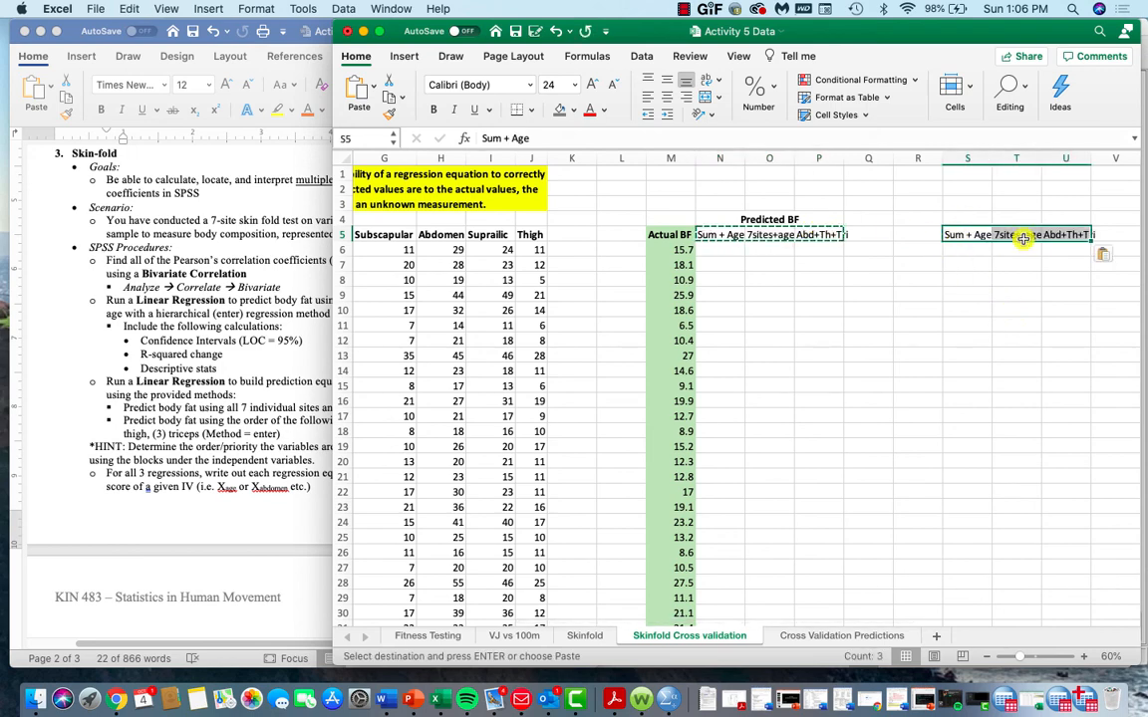
Fill S5:S6 with light blue, T5:T6 with light gold and U5:U6 with light orange.
click(972, 241)
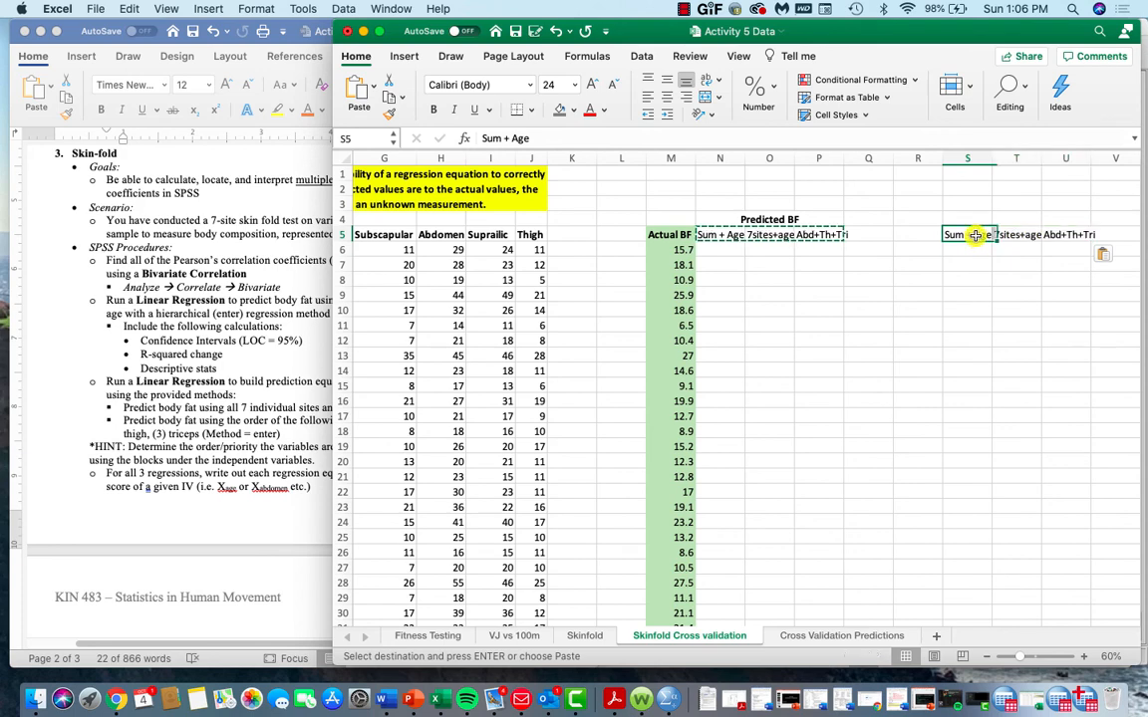
click(575, 112)
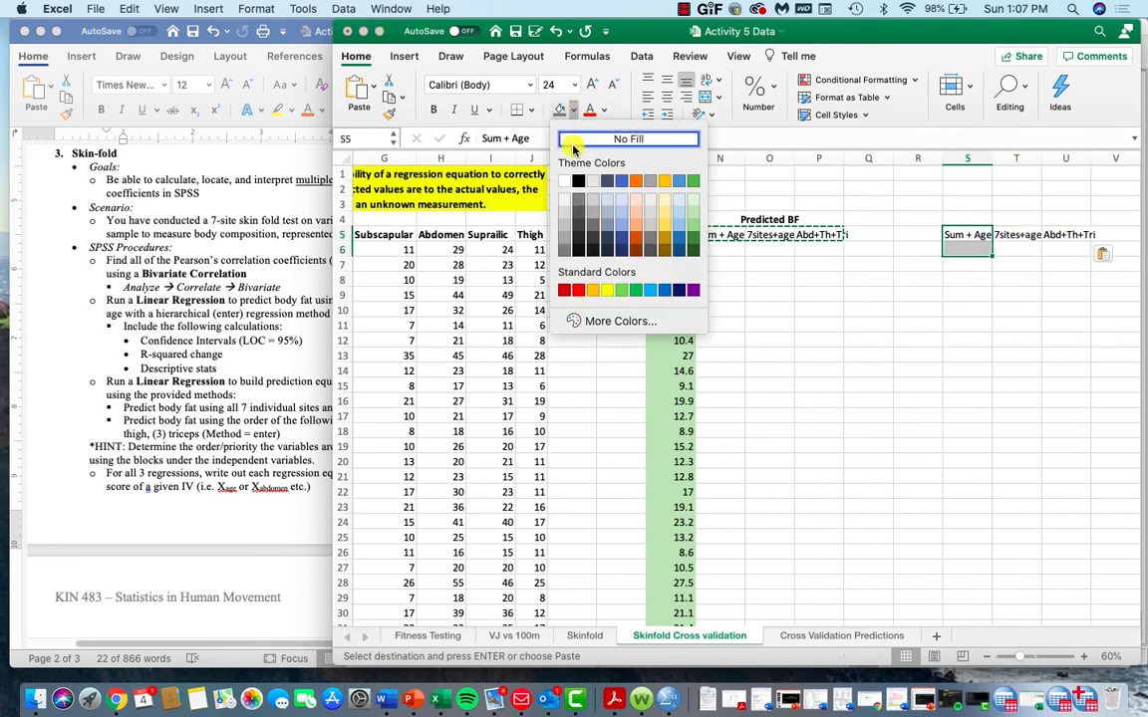
click(679, 208)
click(1006, 239)
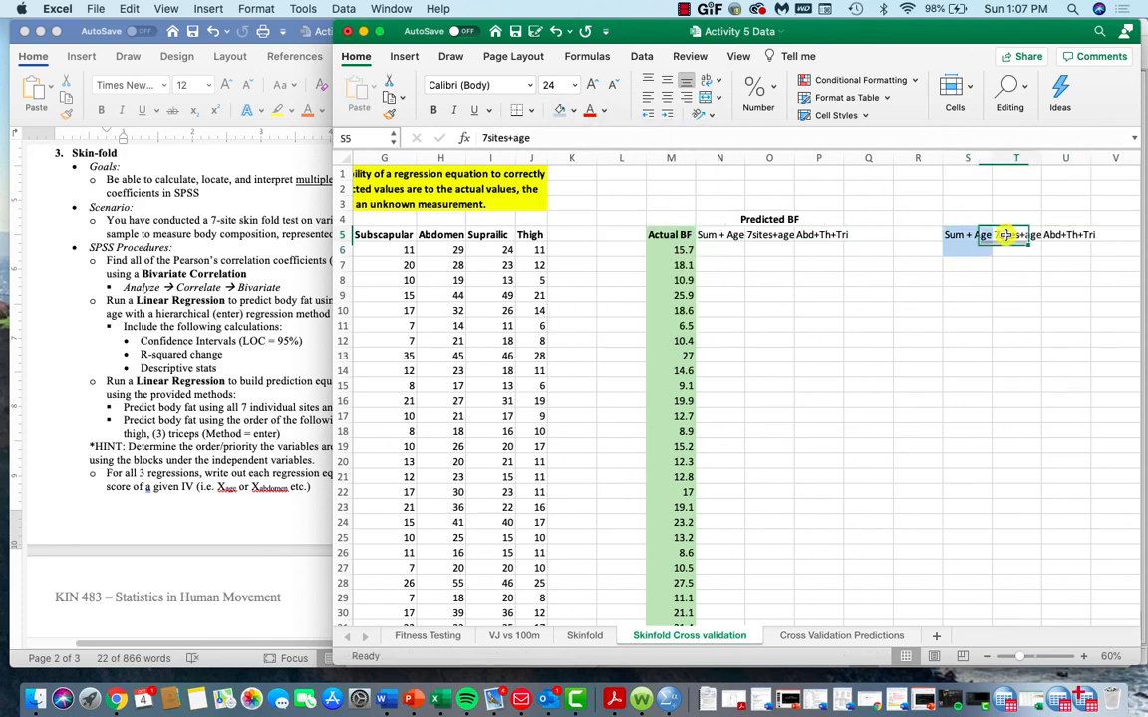
click(573, 111)
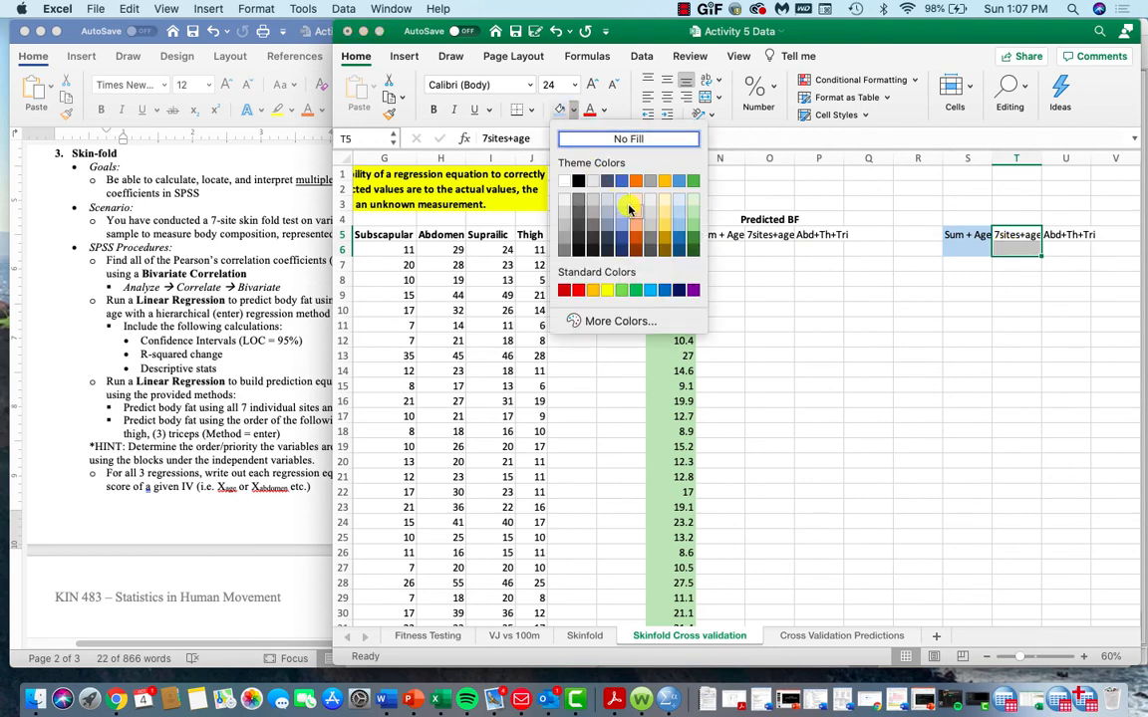
click(668, 212)
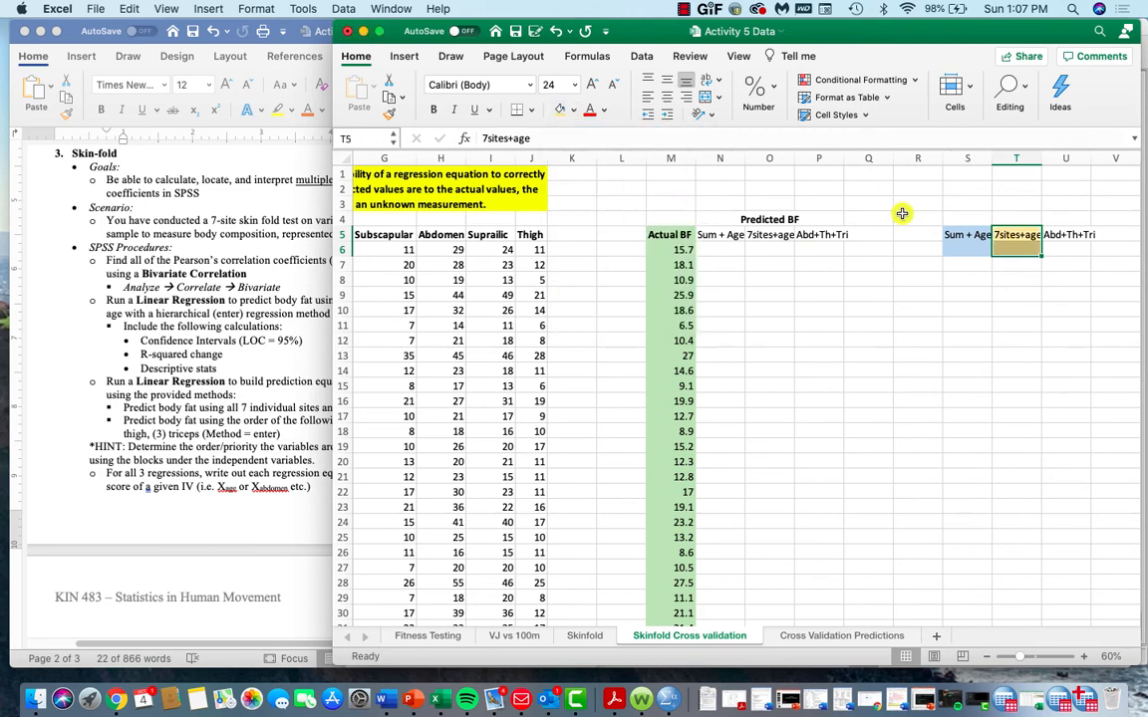
click(1063, 241)
click(573, 111)
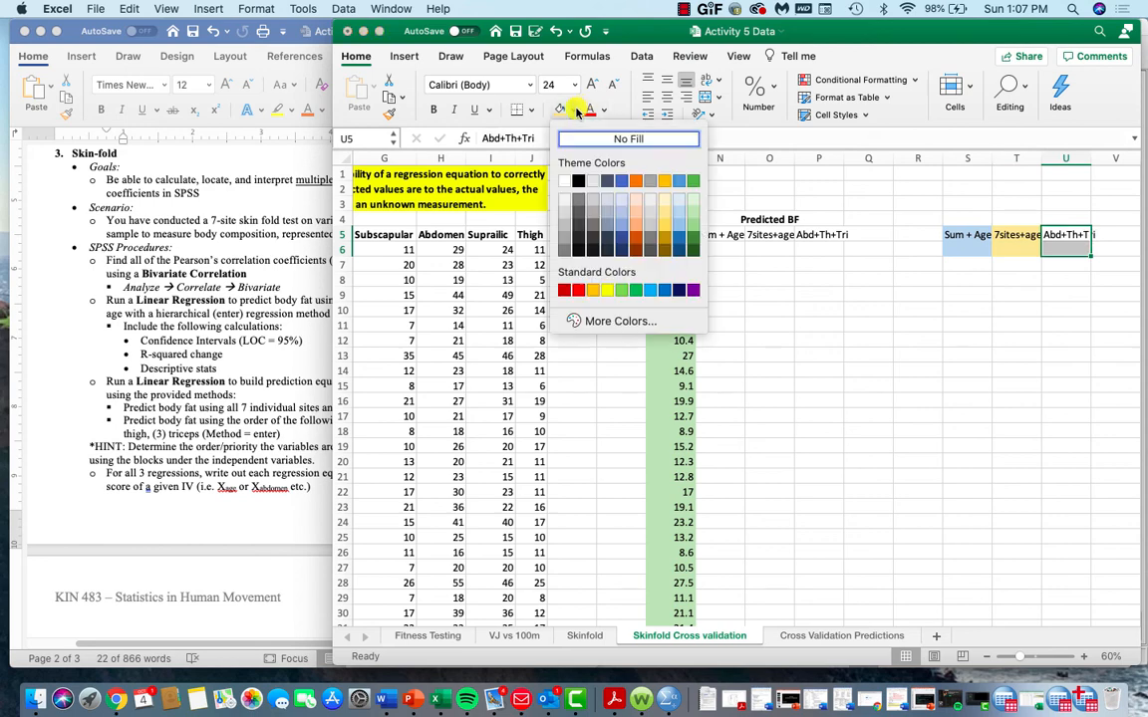
click(638, 212)
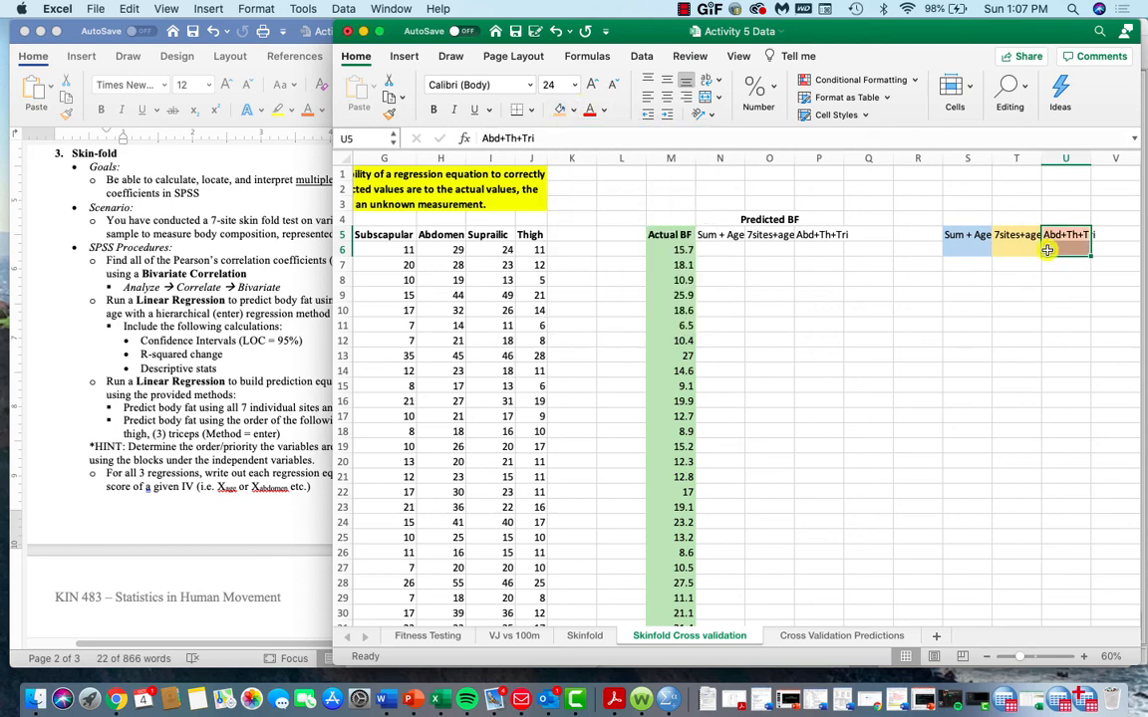
Start a CORREL formula in S6 comparing Actual BF M6:M181 with the Sum + Age predictions N6:N181.
click(959, 247)
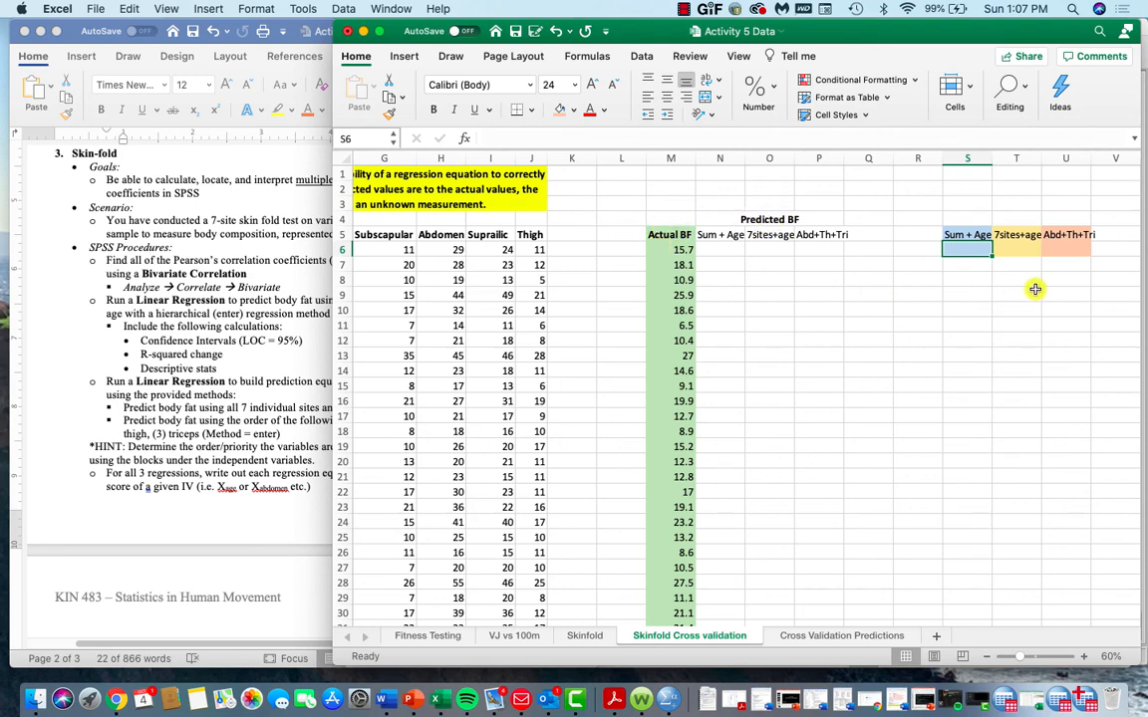
text(=)
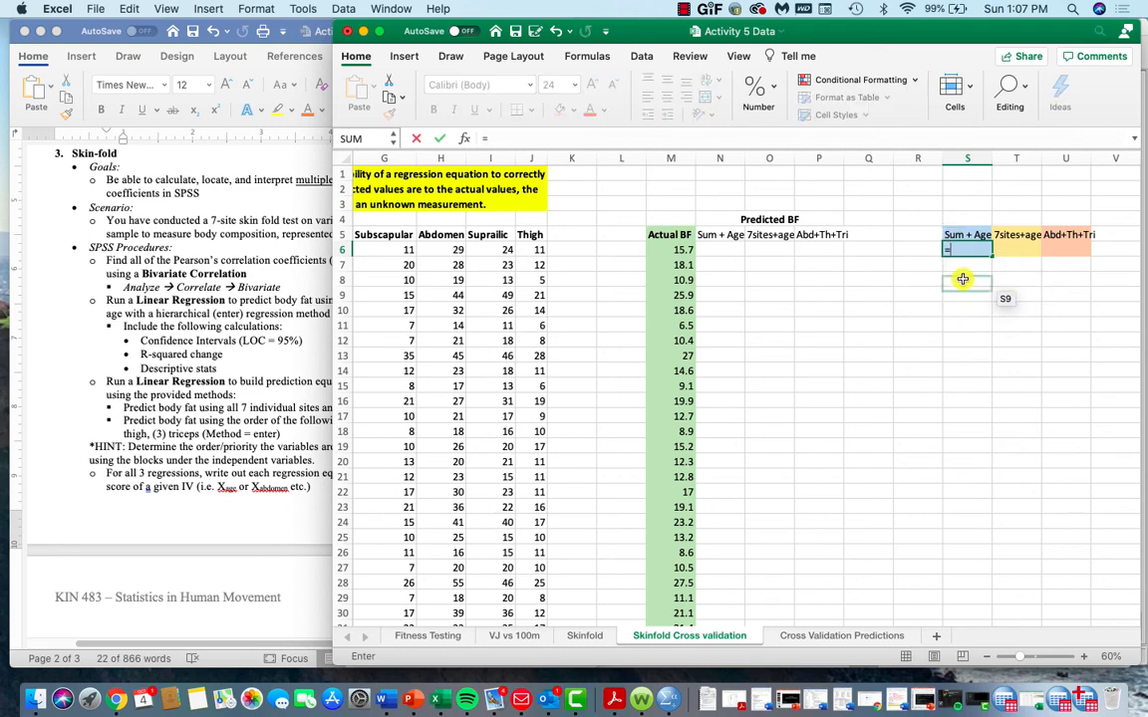
text(corre)
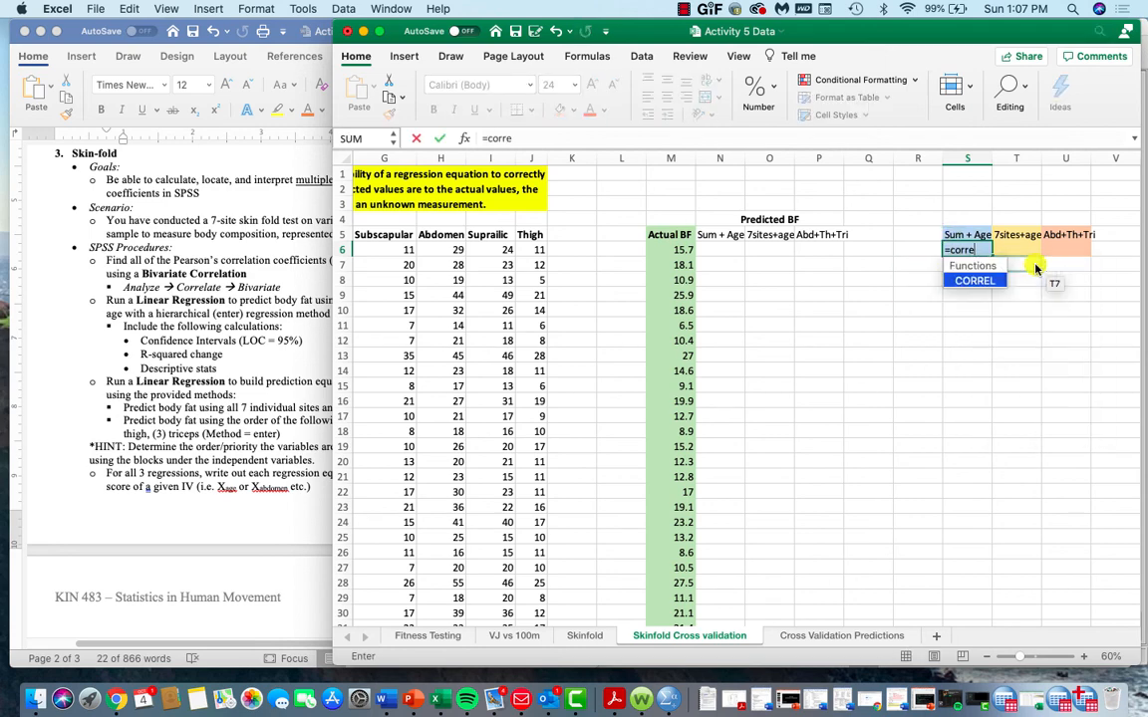
text(l()
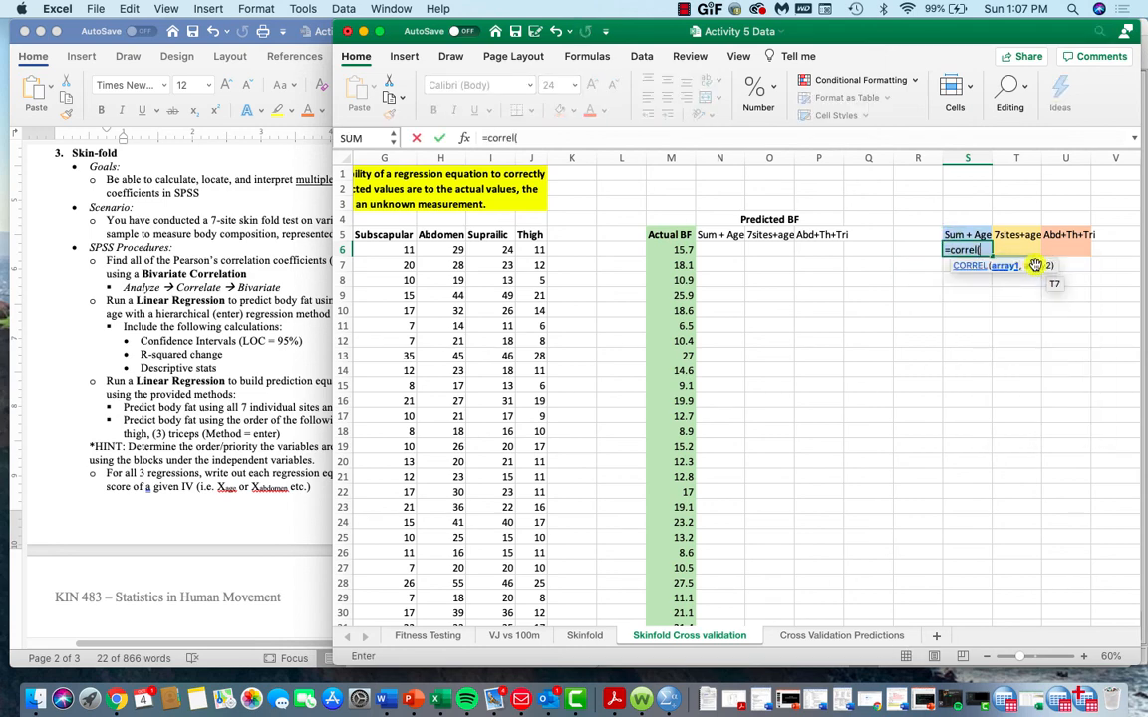
click(672, 248)
key(super+shift+Down)
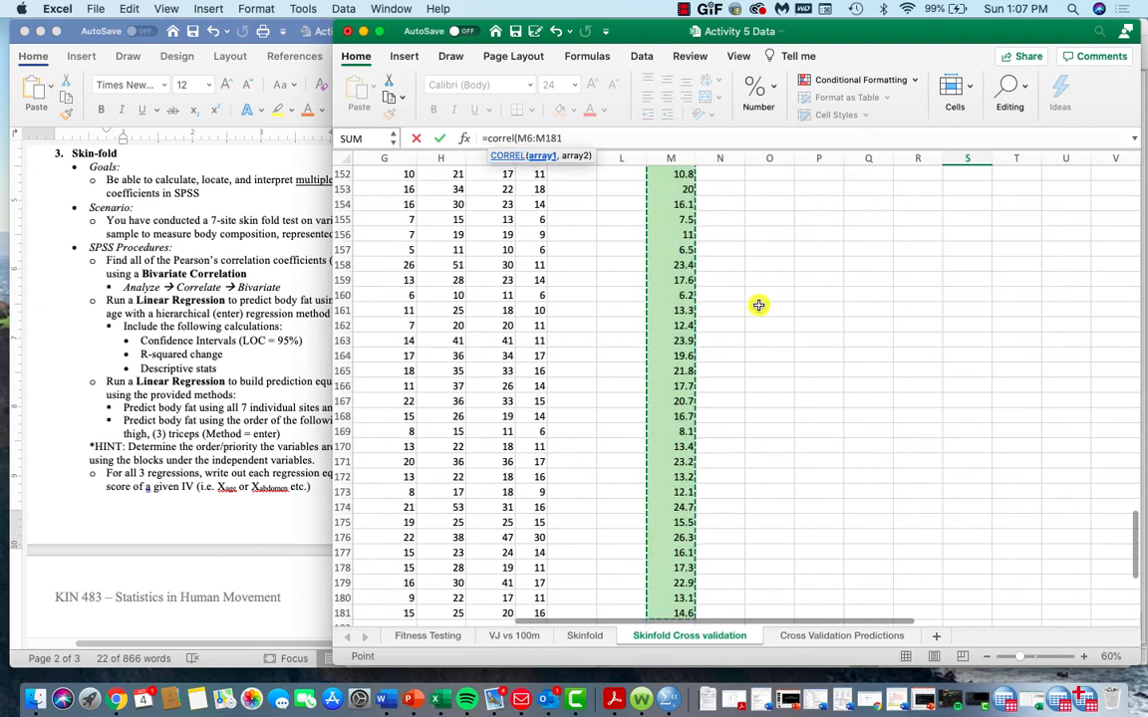
text(,)
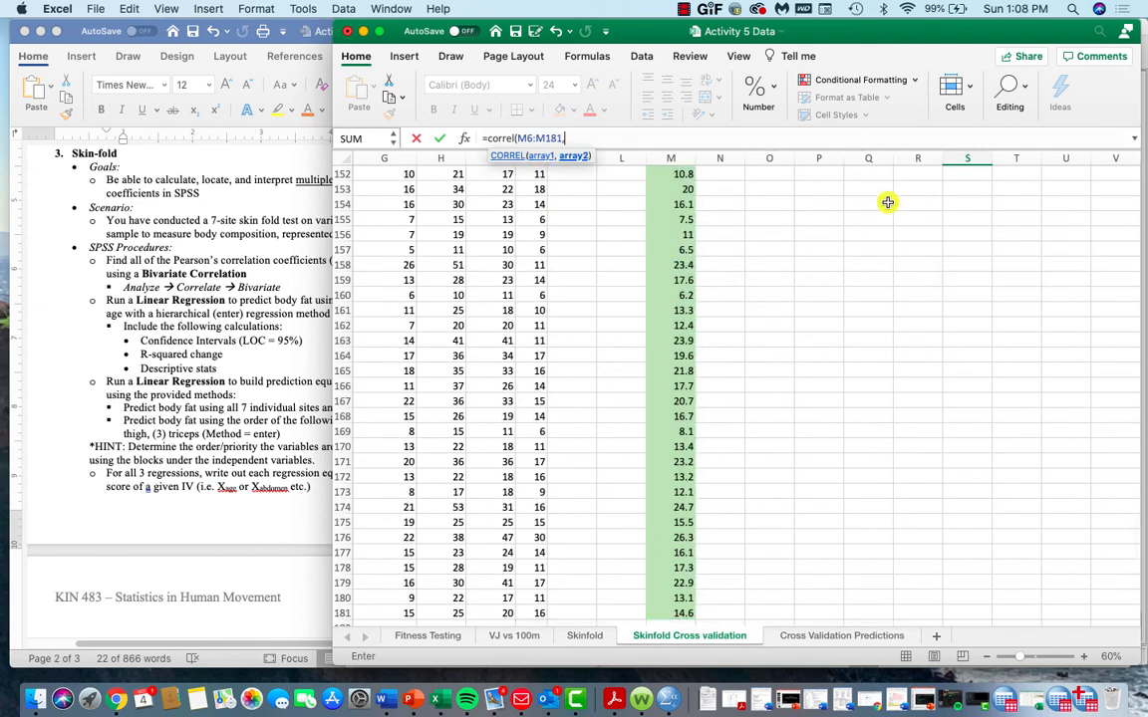
scroll(791, 247, up, 20)
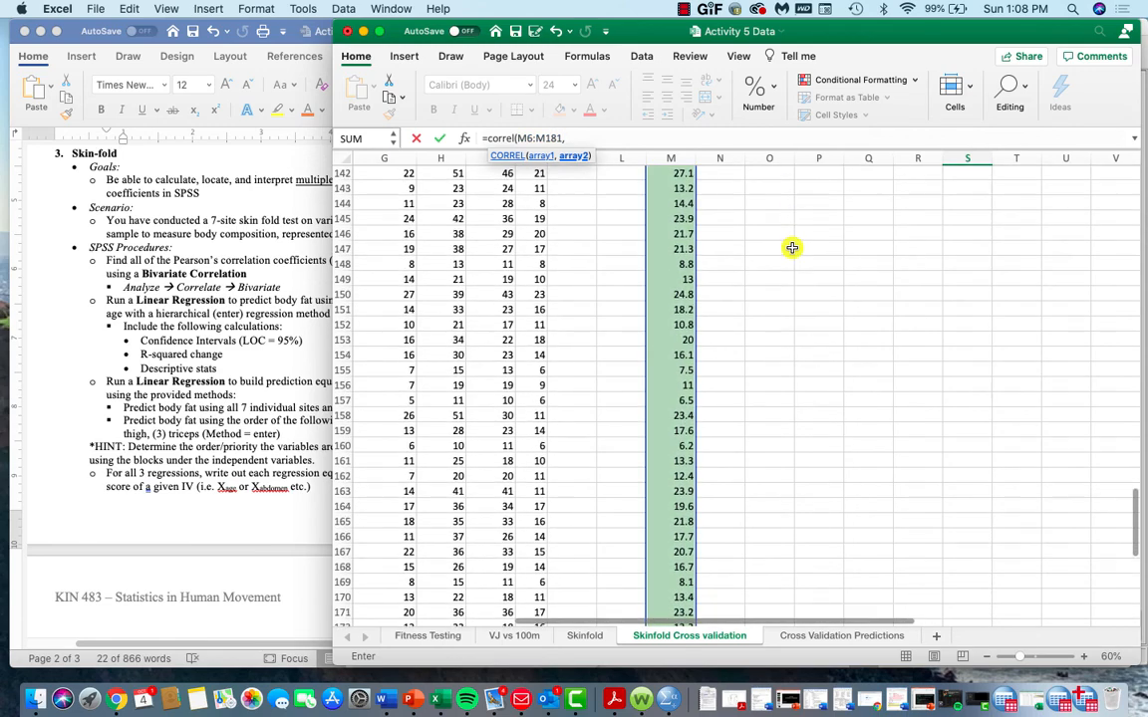
scroll(791, 247, up, 20)
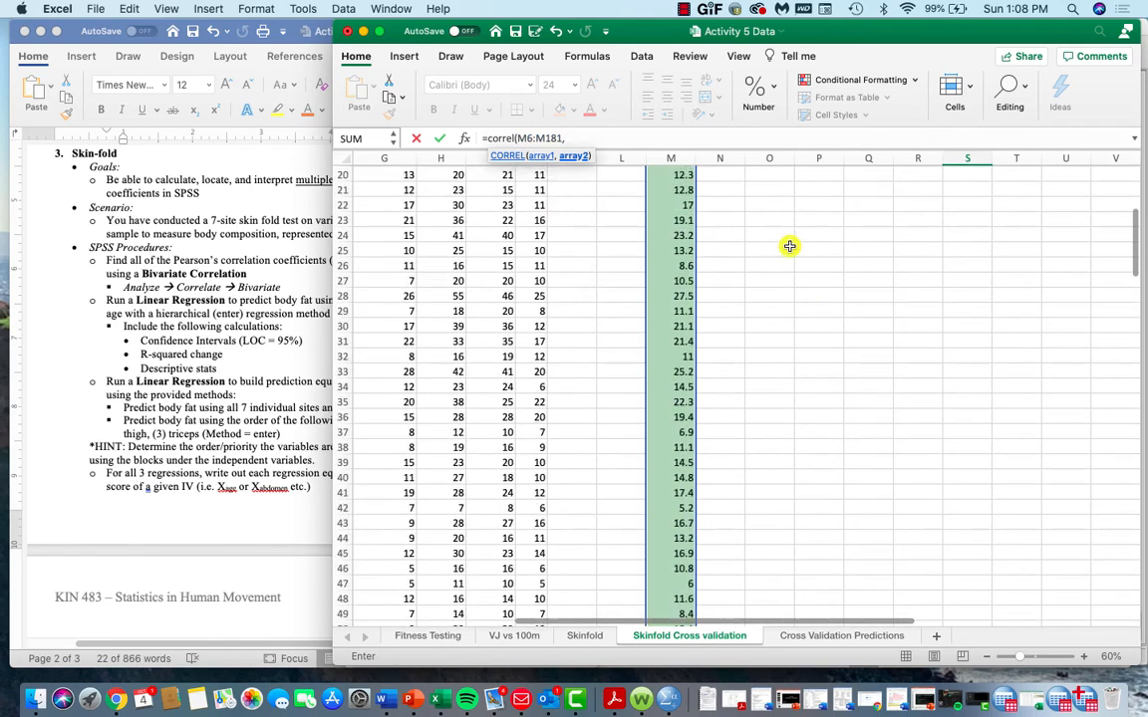
click(720, 250)
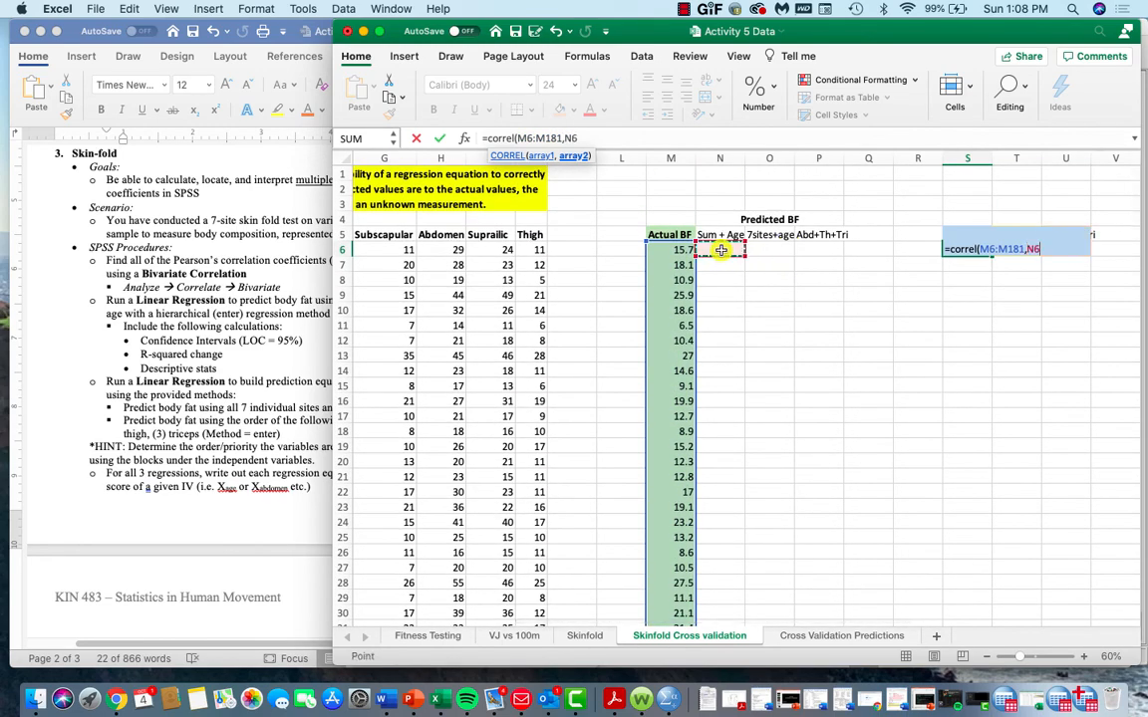
text(:)
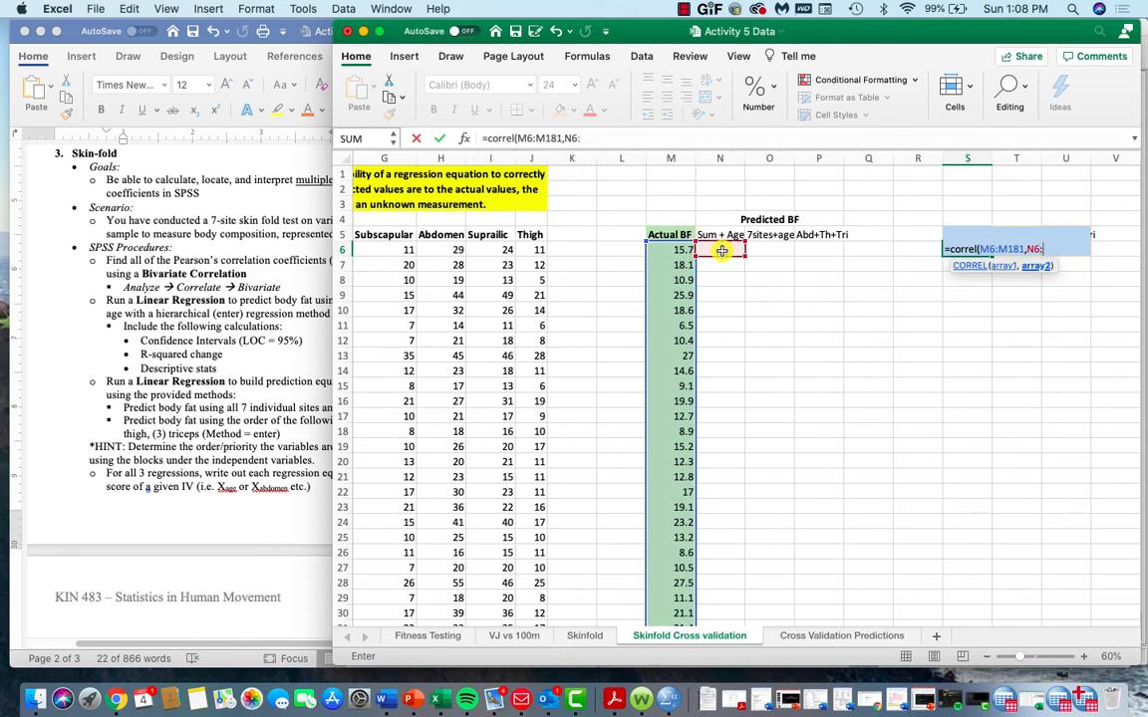
text(N)
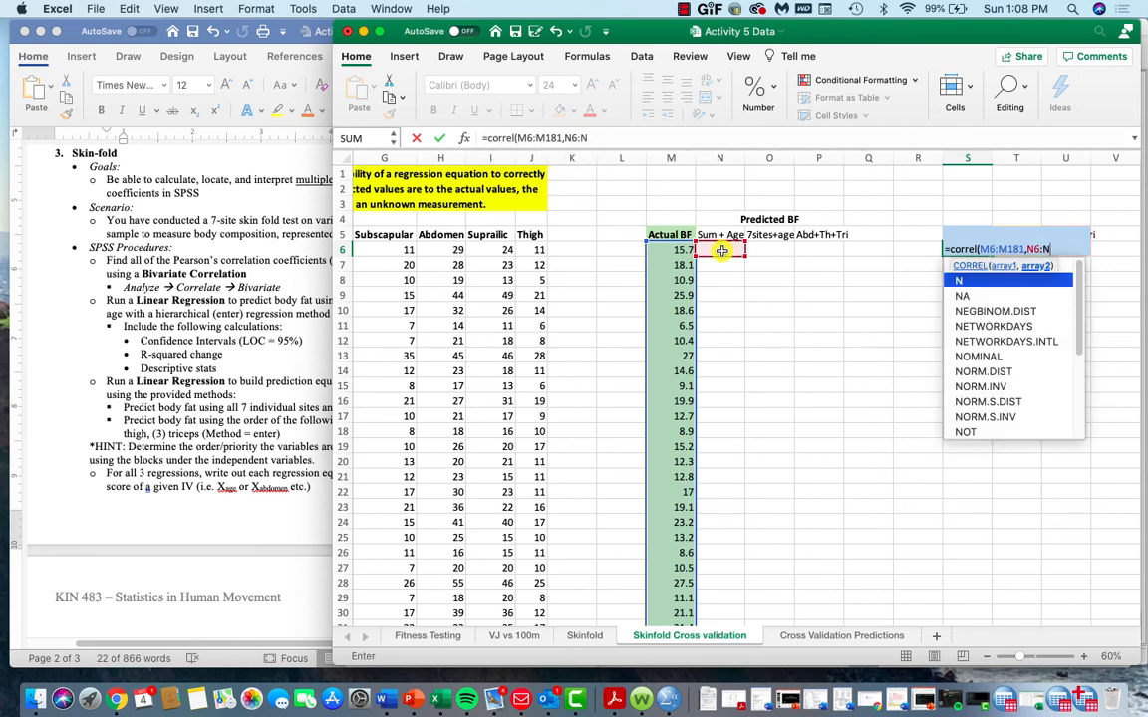
text(181)
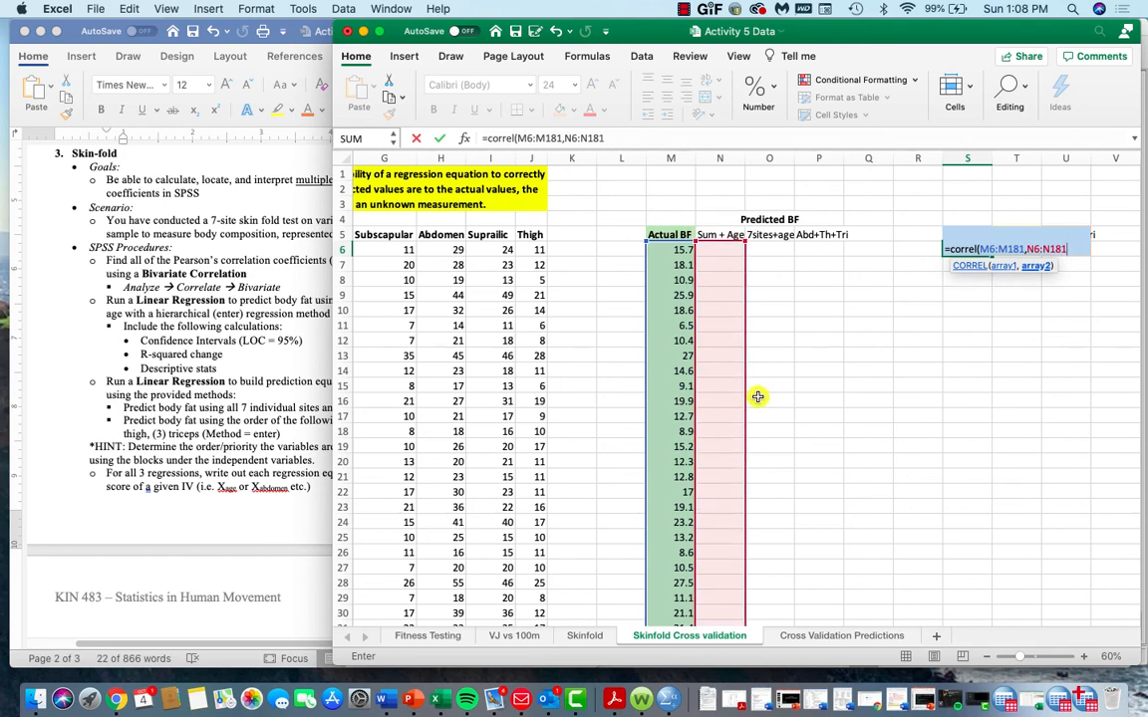
Lock column M in the S6 formula so it is =CORREL($M6:$M181,N6:N181).
click(528, 139)
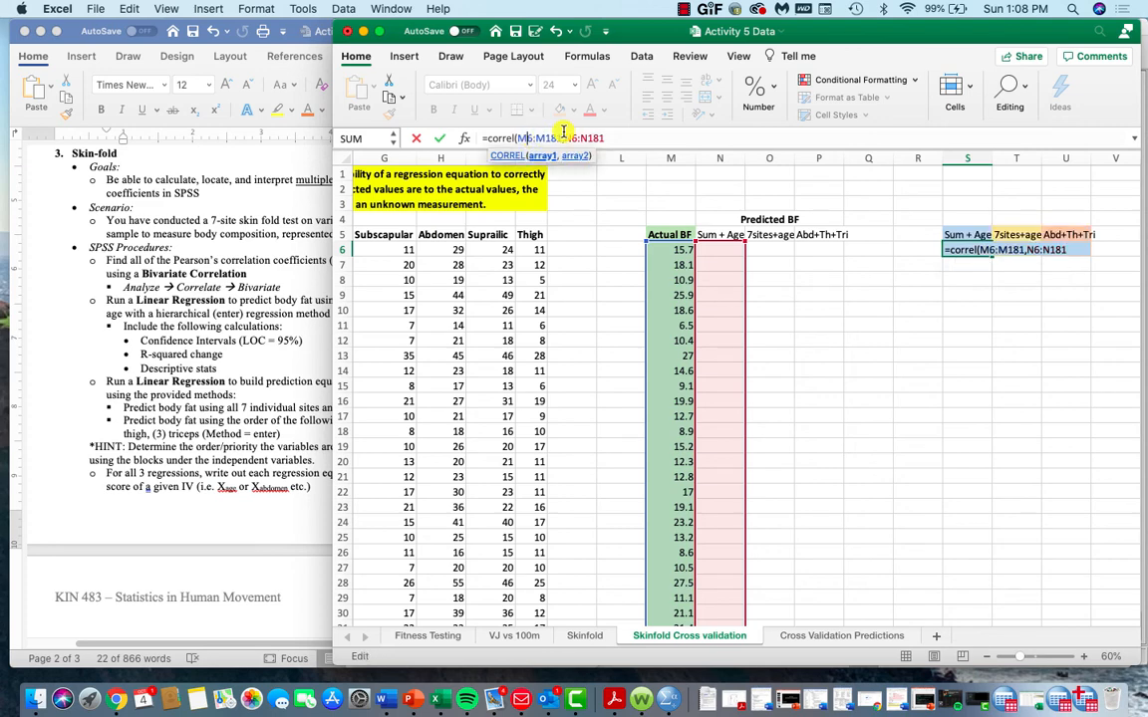
text($6:M)
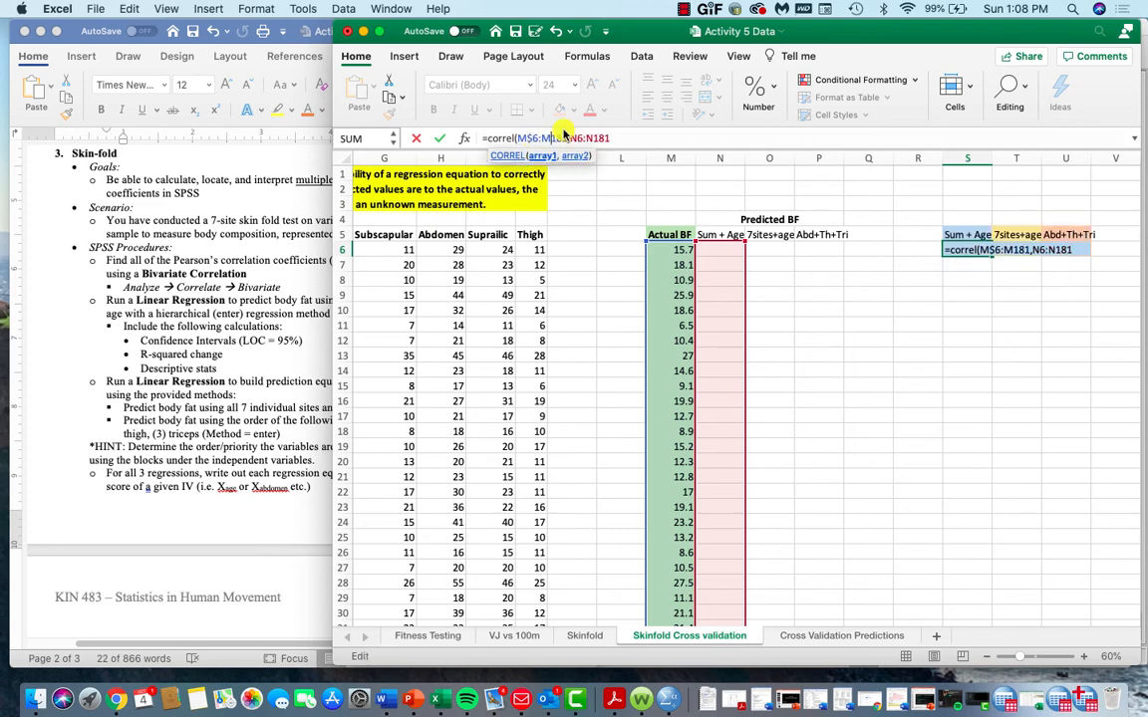
text($)
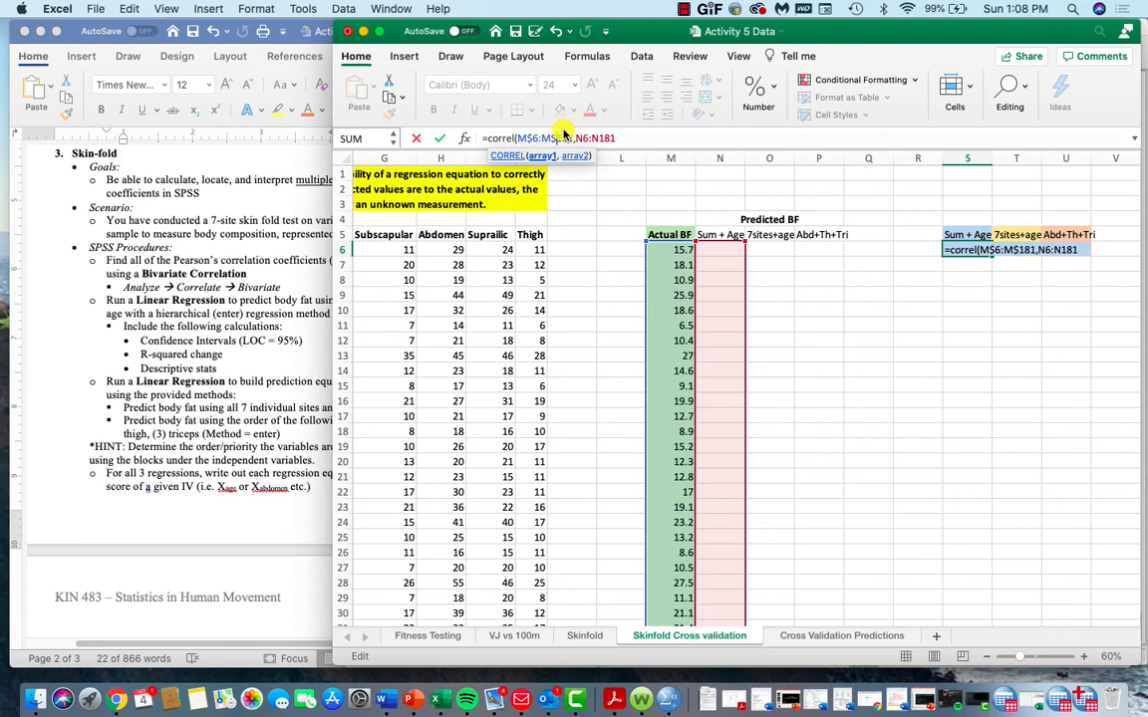
key(BackSpace)
key(Left)
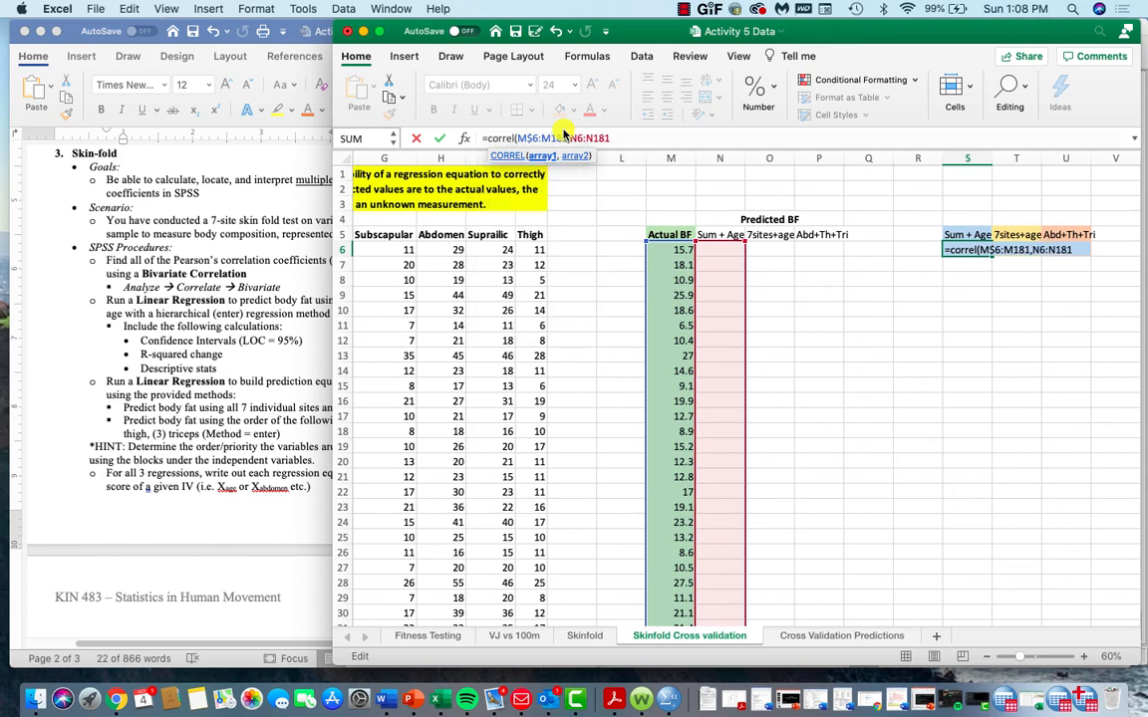
text($)
key(BackSpace)
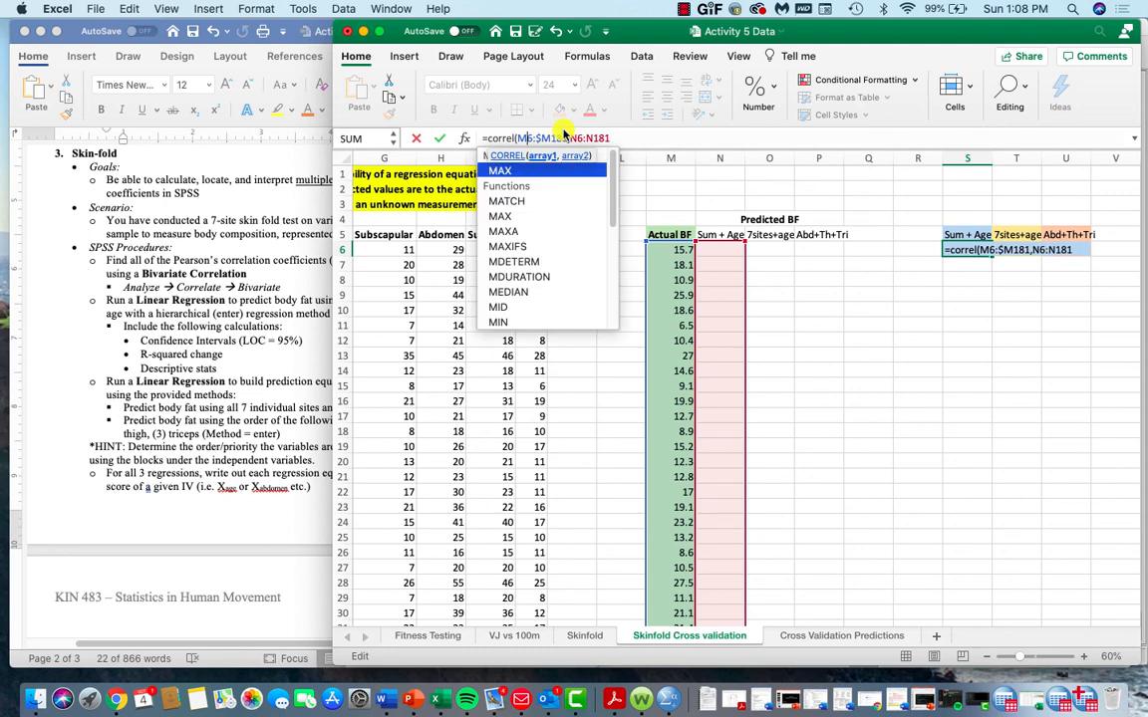
key(Left)
text($)
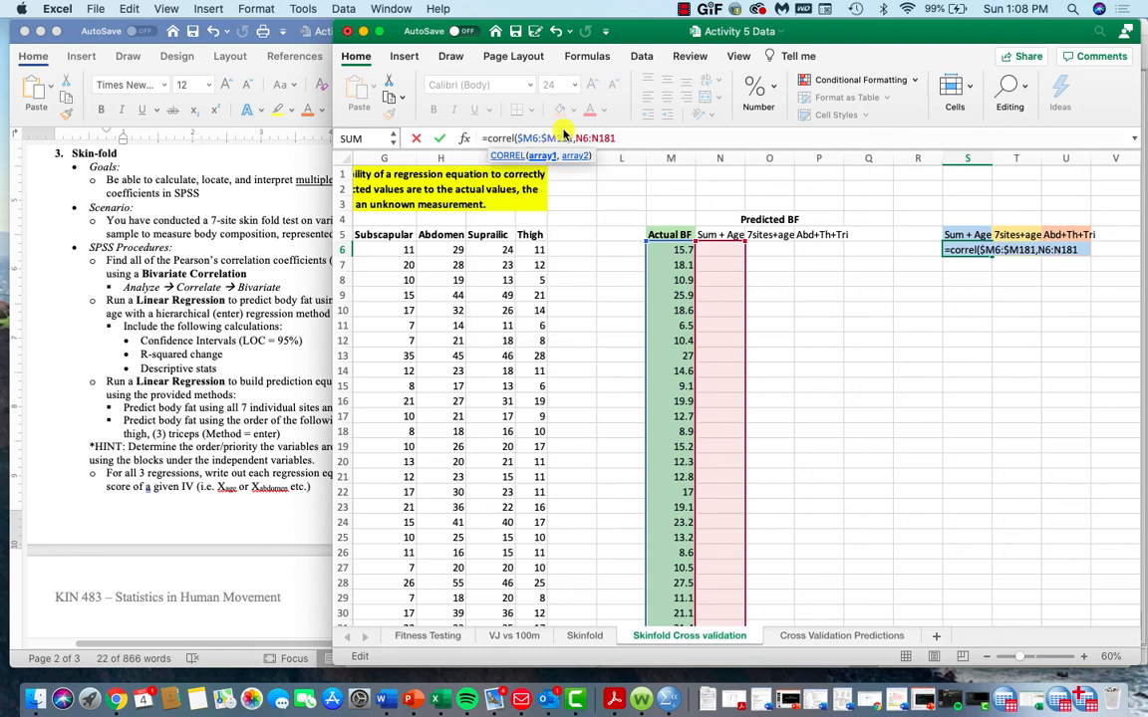
key(Return)
click(974, 250)
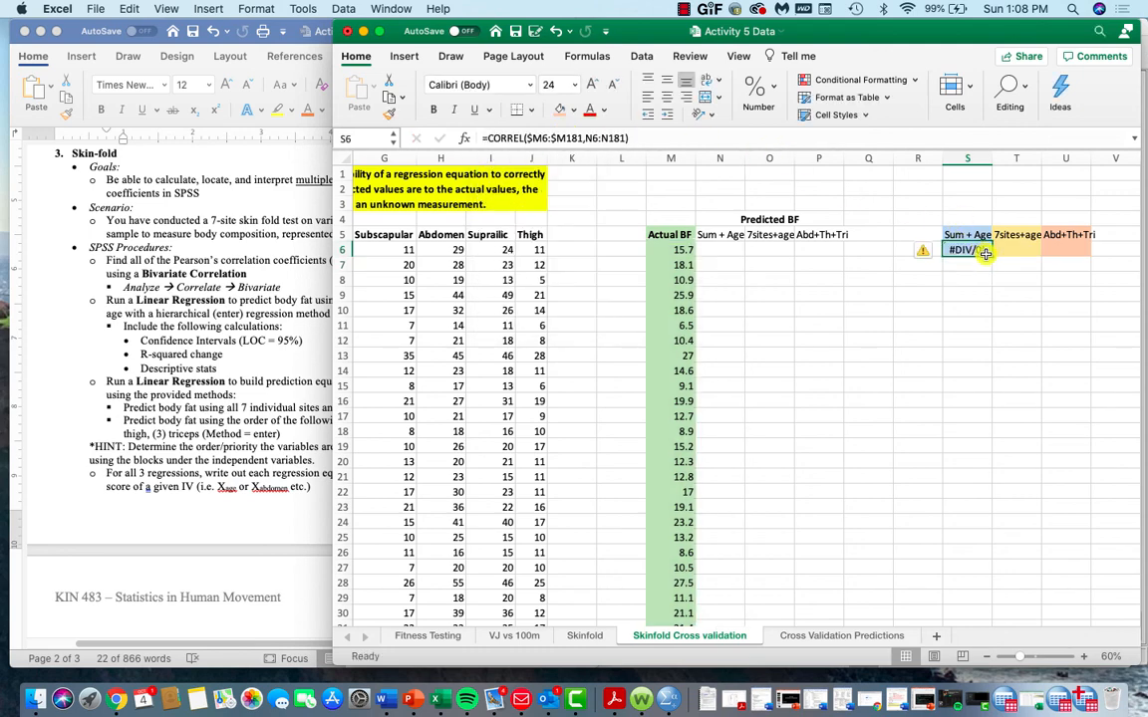
Extend the S6 CORREL formula across T6:U6 and check that each copy references its own prediction column against Actual BF.
drag(991, 255, 1064, 252)
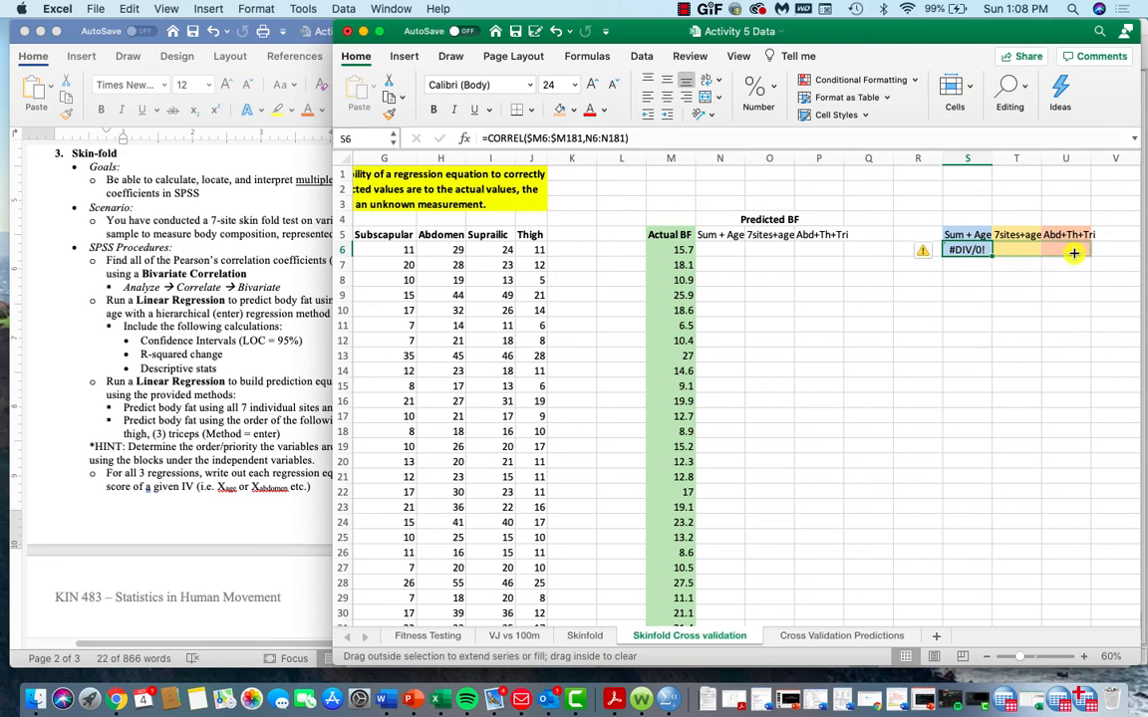
double_click(1021, 249)
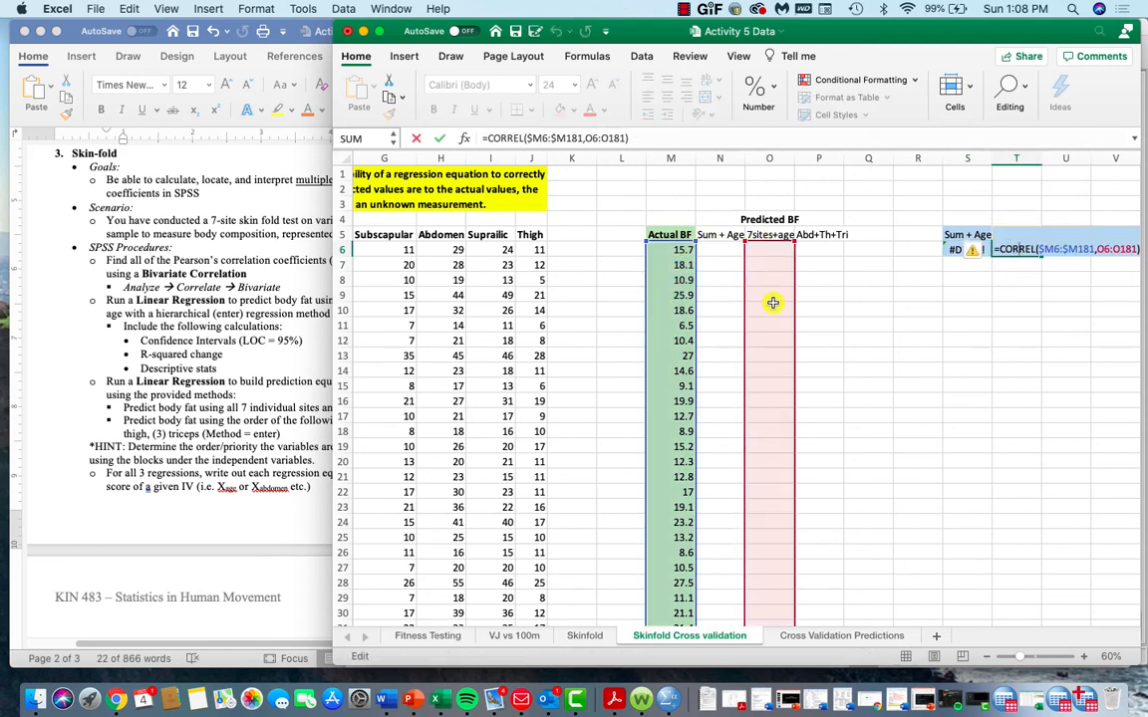
key(Return)
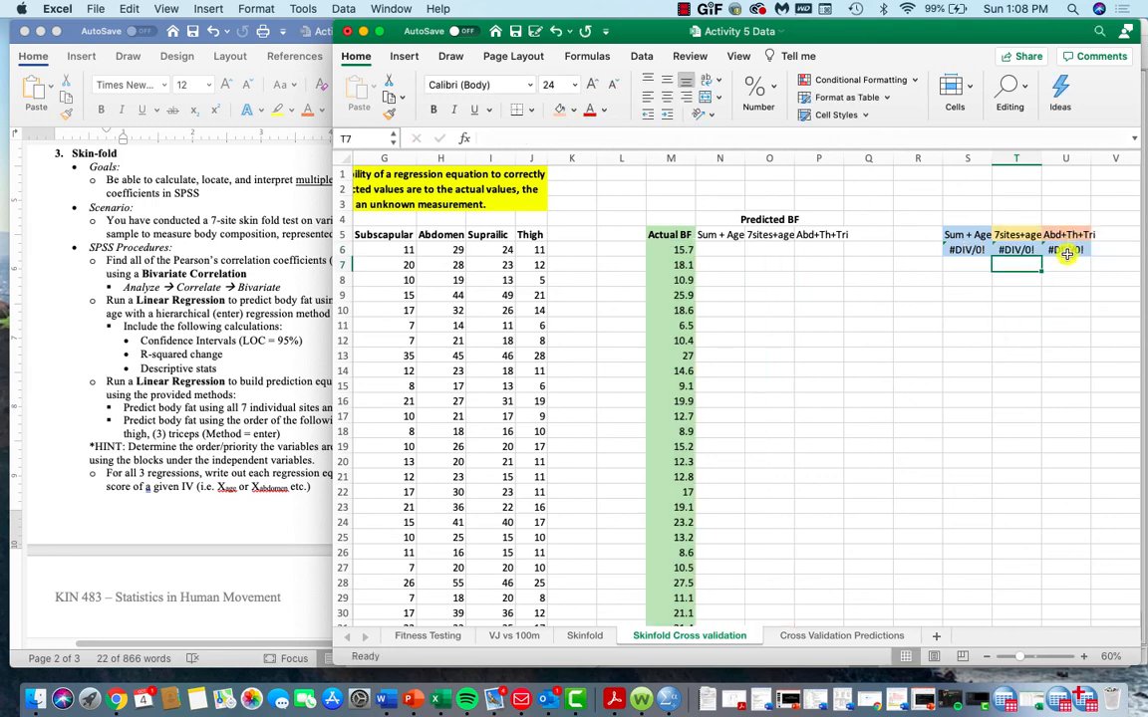
double_click(1068, 251)
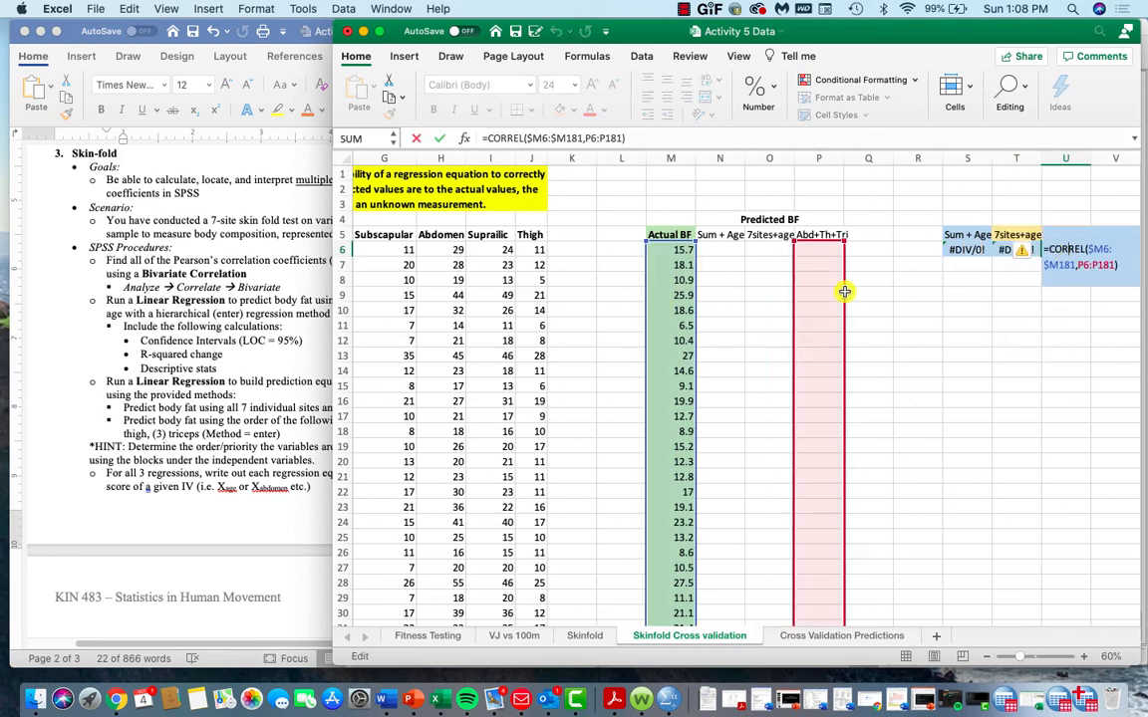
key(Return)
Restore the light gold fill on T5:T6 and the light orange fill on U5:U6.
drag(1016, 236, 1017, 250)
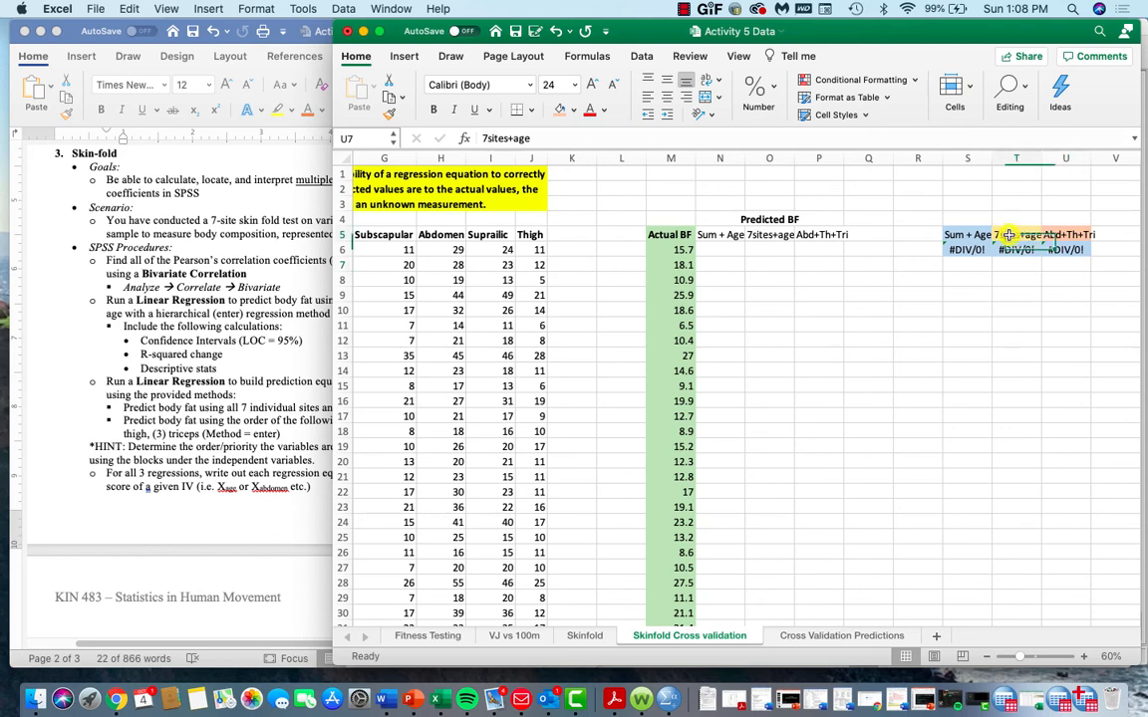
click(574, 109)
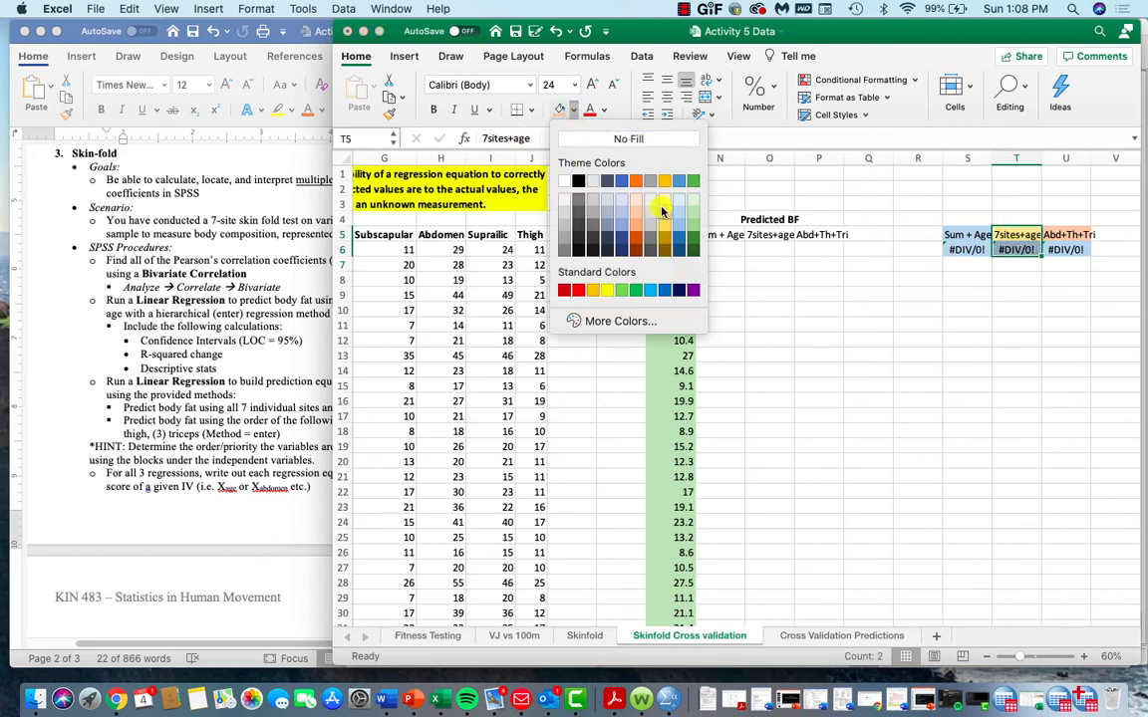
click(665, 213)
drag(1066, 236, 1067, 250)
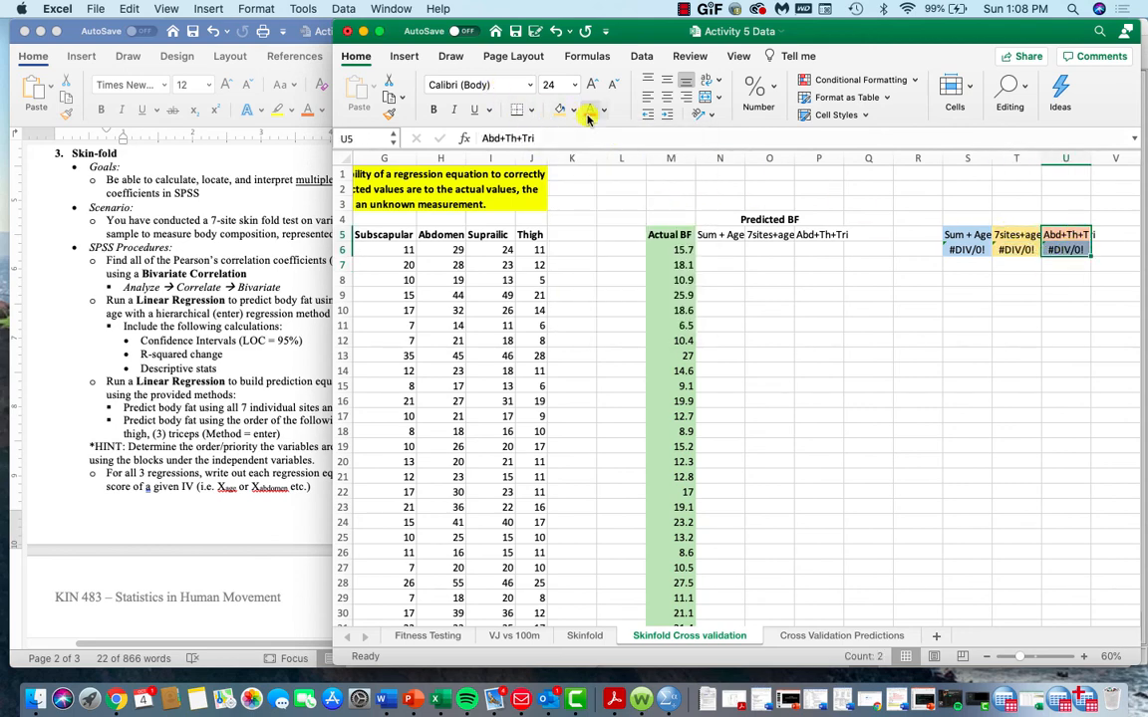
click(575, 110)
click(638, 209)
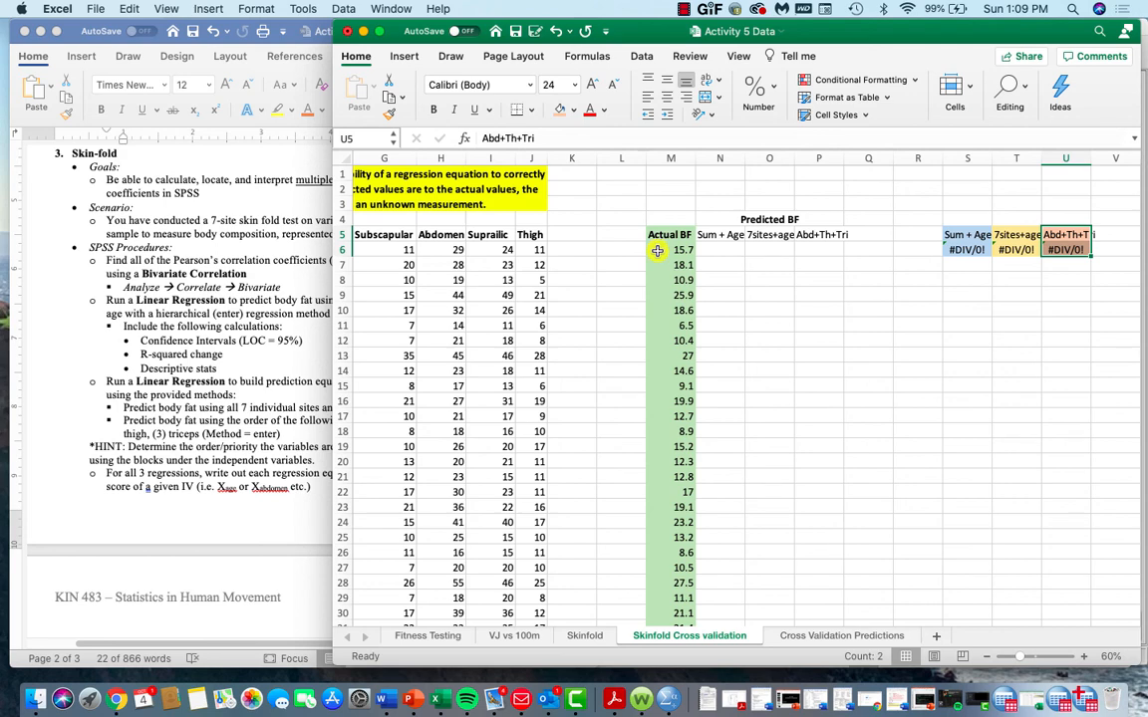
Examine the individuals and their age and skinfold measurements in B4:K6 of the Cross Validation Predictions sheet.
click(826, 636)
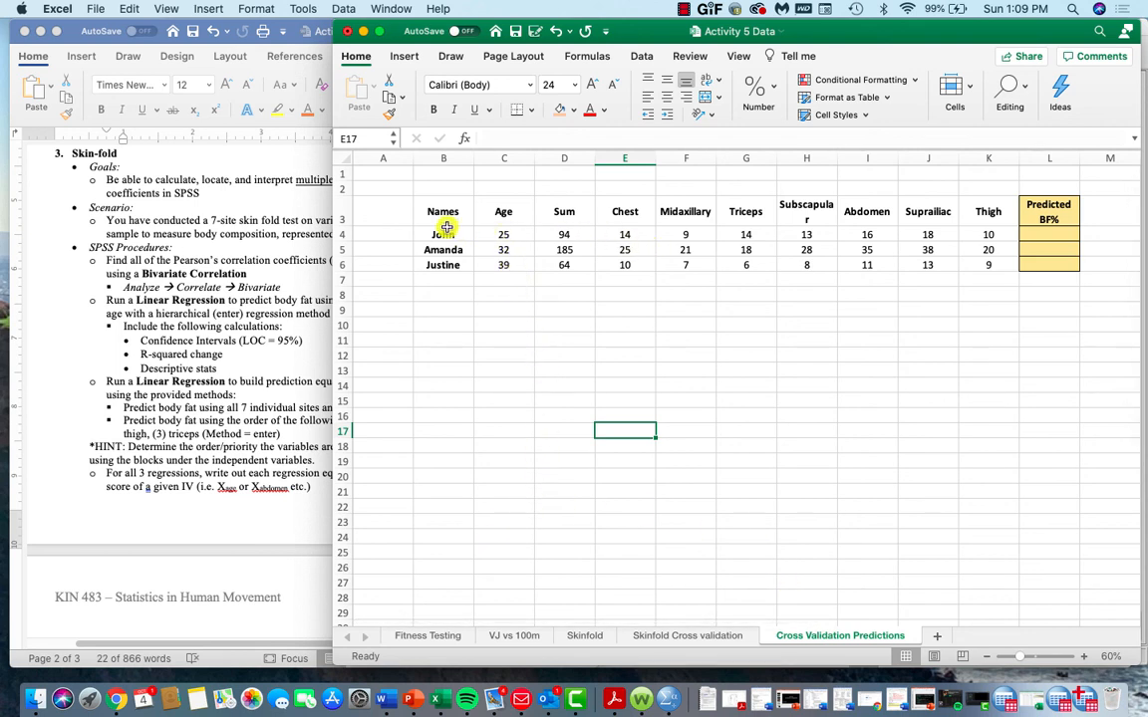
drag(444, 233, 448, 264)
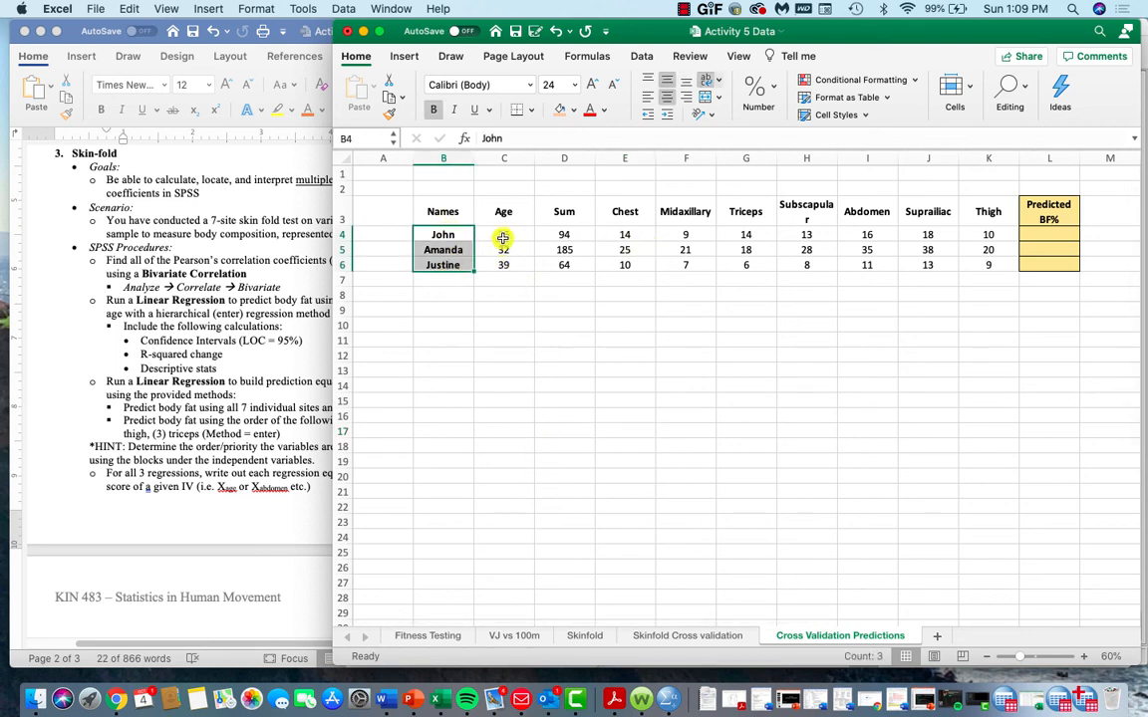
drag(503, 237, 989, 264)
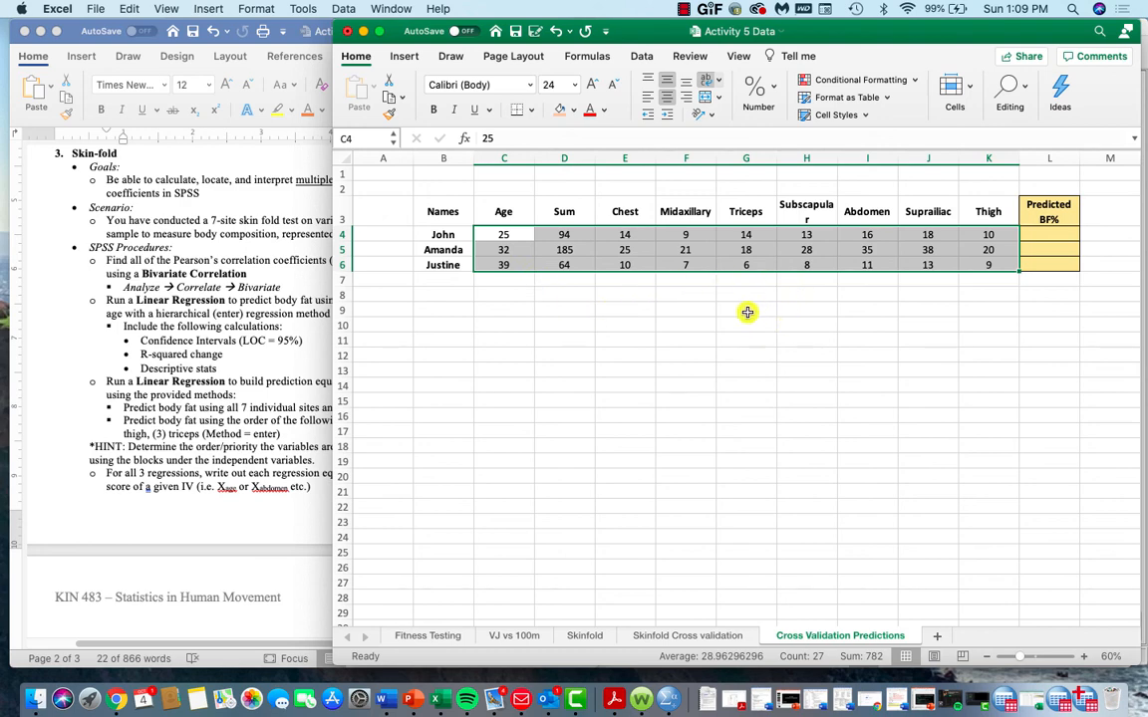
Switch to Word and review answer sheet questions 3d and 4a, plus section 4 of the instructions on cross validation predictions.
click(394, 710)
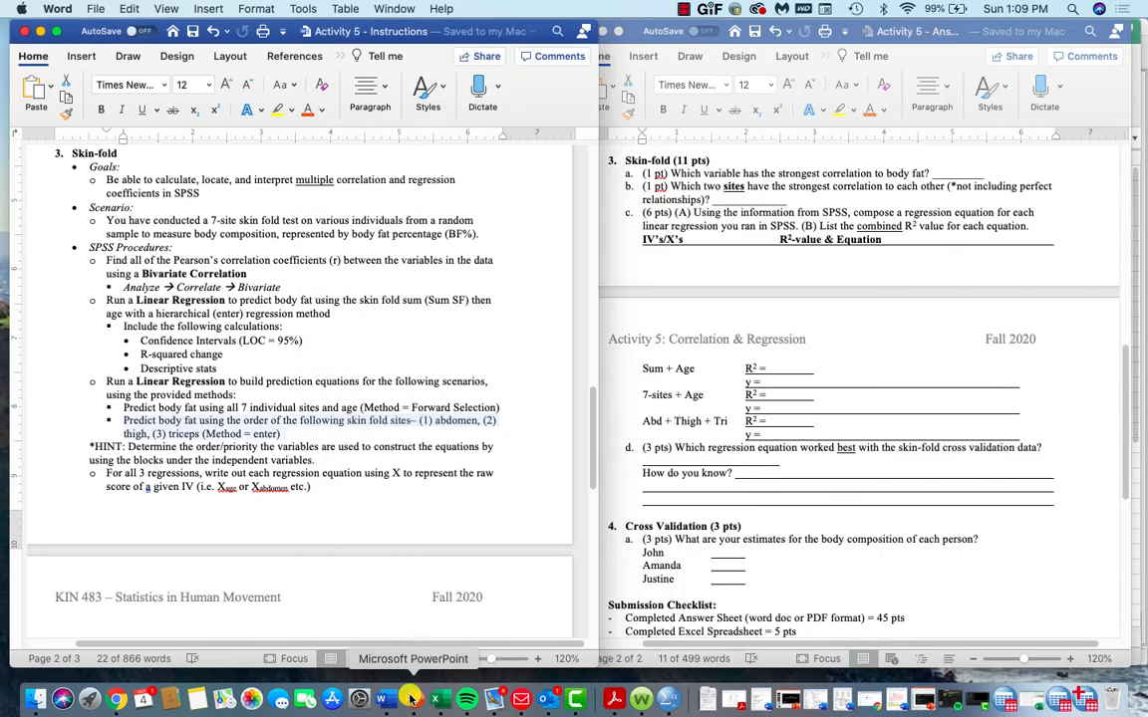
scroll(845, 428, down, 3)
scroll(845, 428, down, 1)
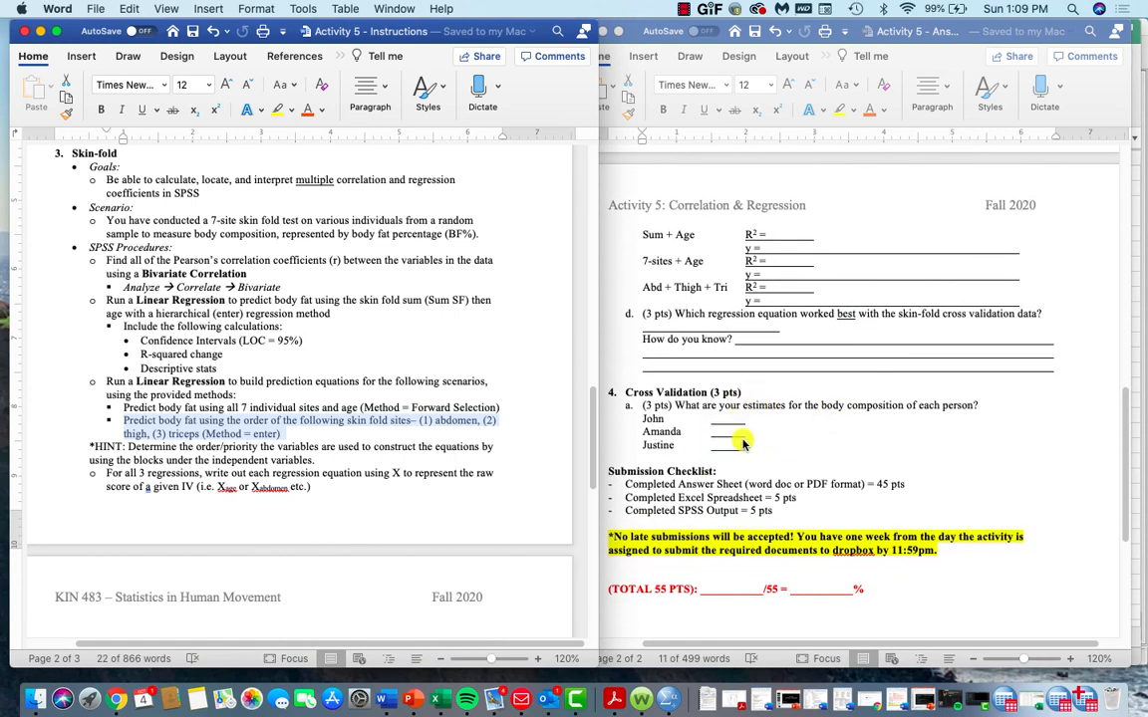
click(642, 313)
drag(643, 313, 875, 376)
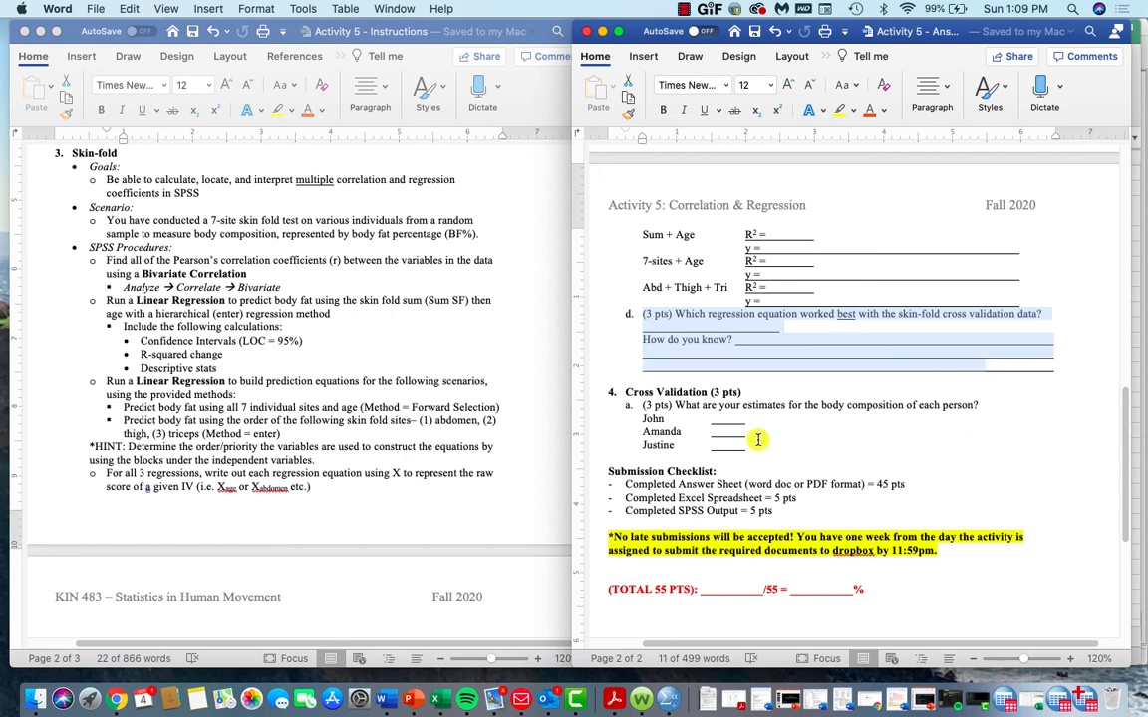
drag(755, 447, 649, 418)
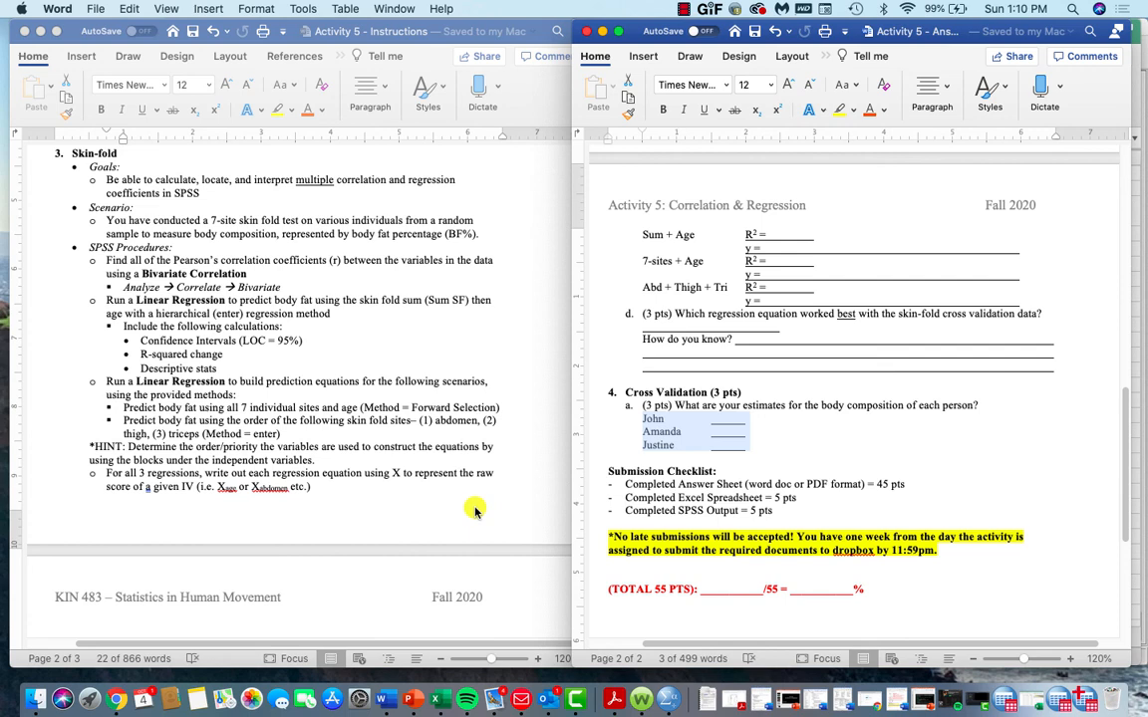
scroll(480, 512, down, 10)
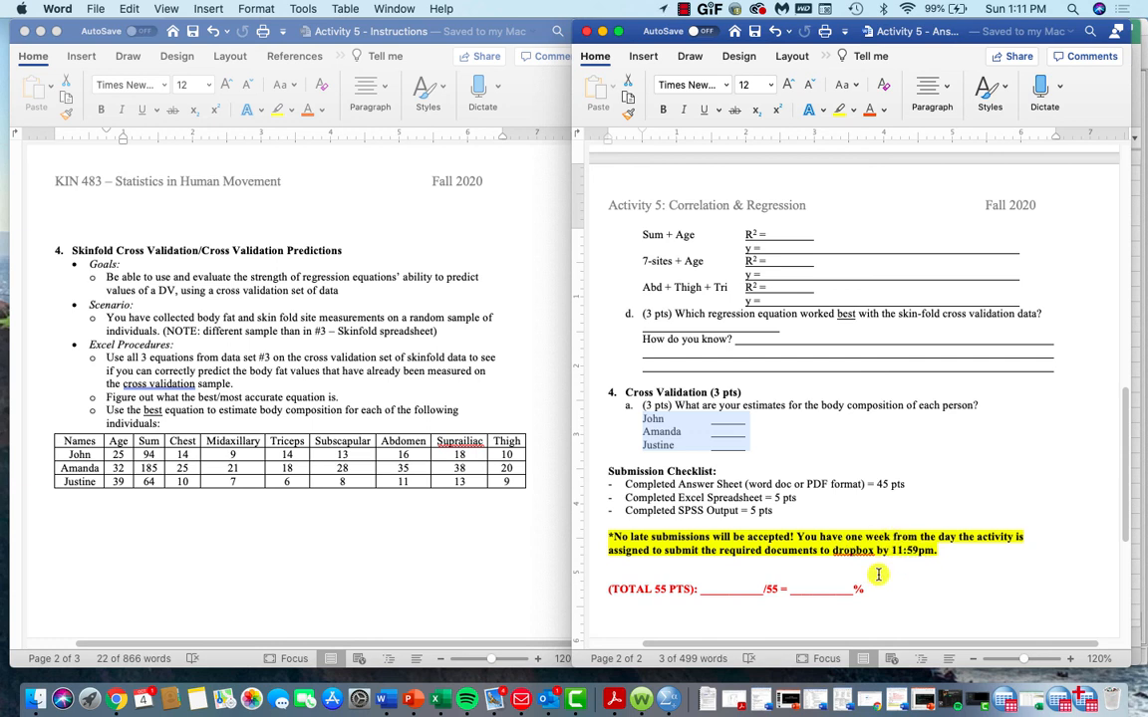
click(684, 10)
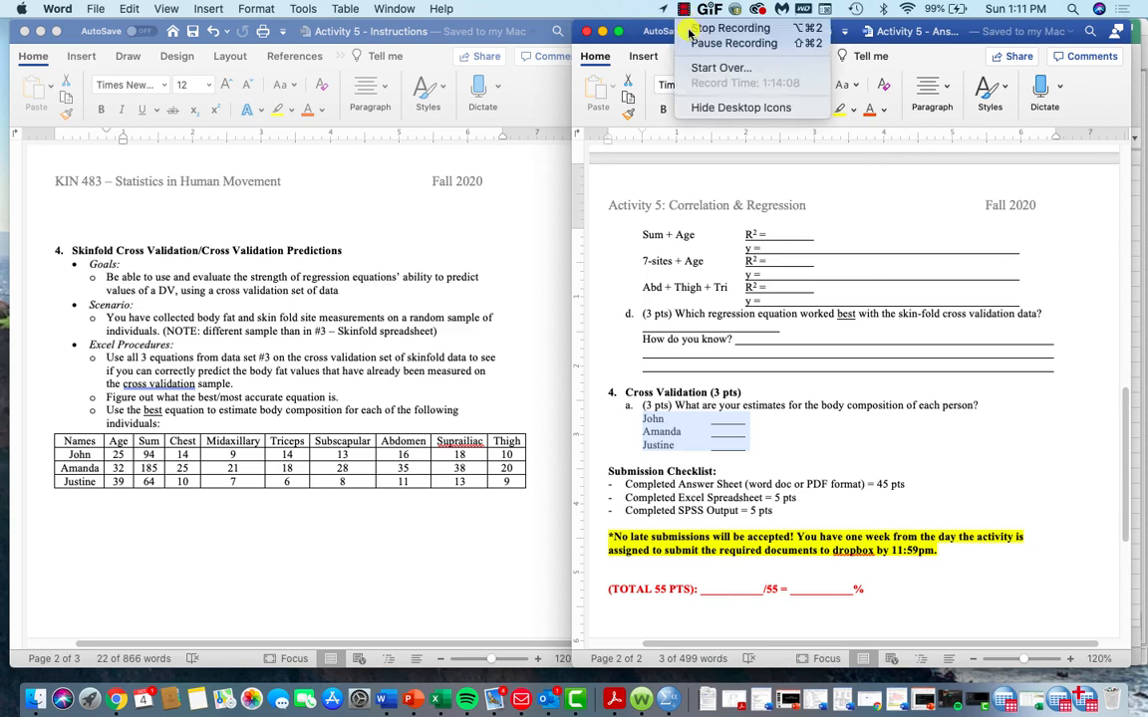